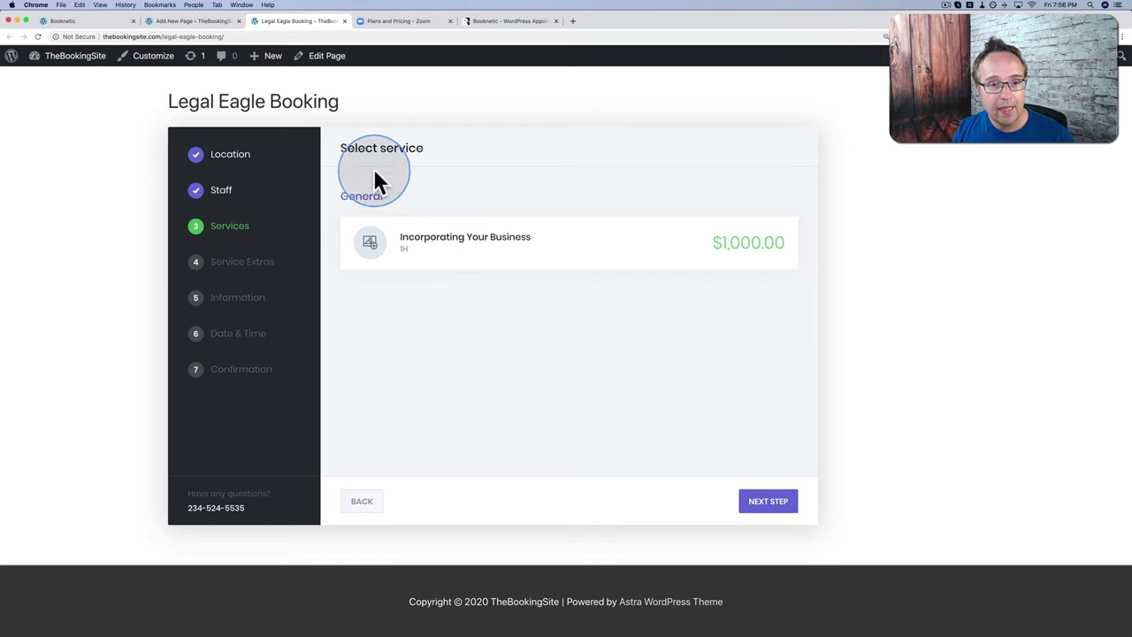
Step: Select Incorporating Your Business with one Leasing Agreement extra and continue to Information
click(524, 263)
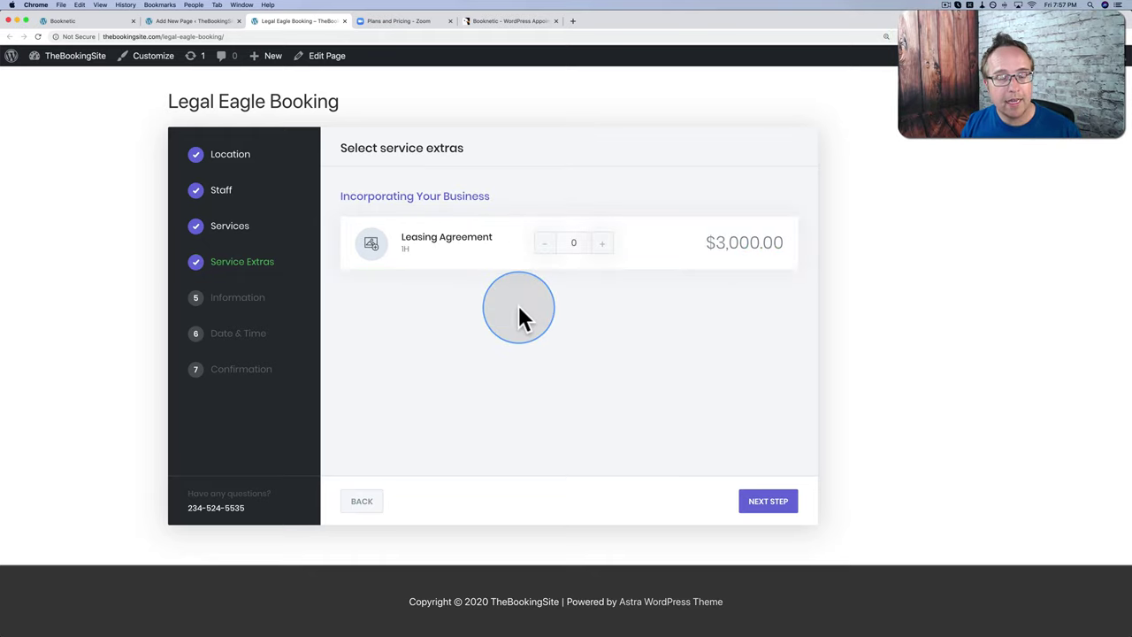
click(601, 252)
click(770, 501)
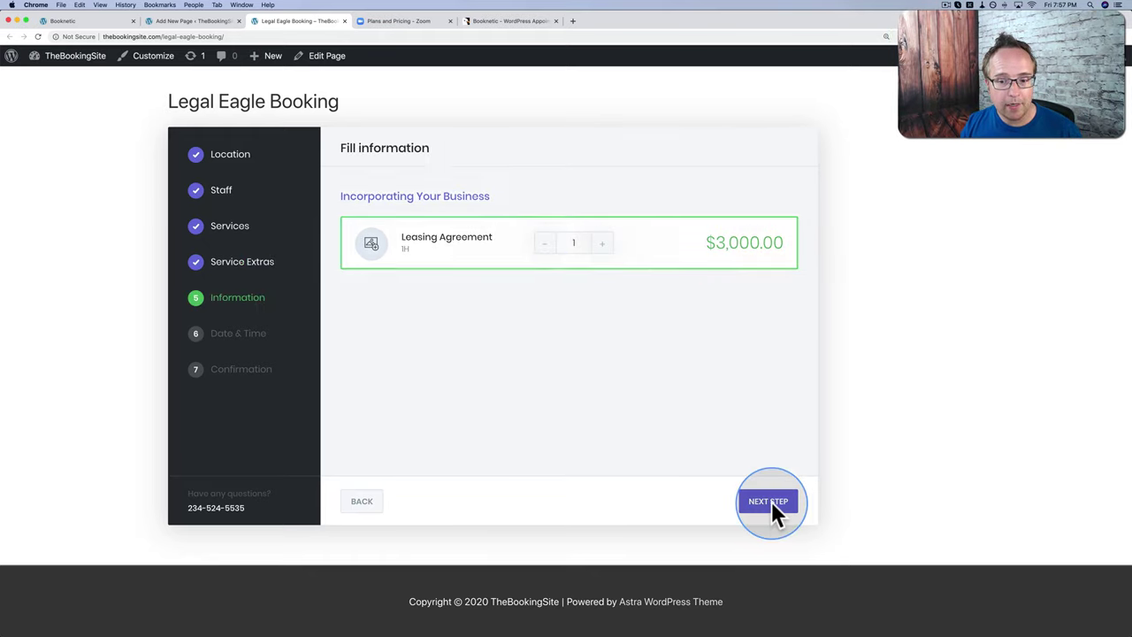
Step: Enter the customer's first name, business name WPLearningLab and business phone, choose 1-5 Years, and continue
click(434, 222)
text(Bjorn)
key(Tab)
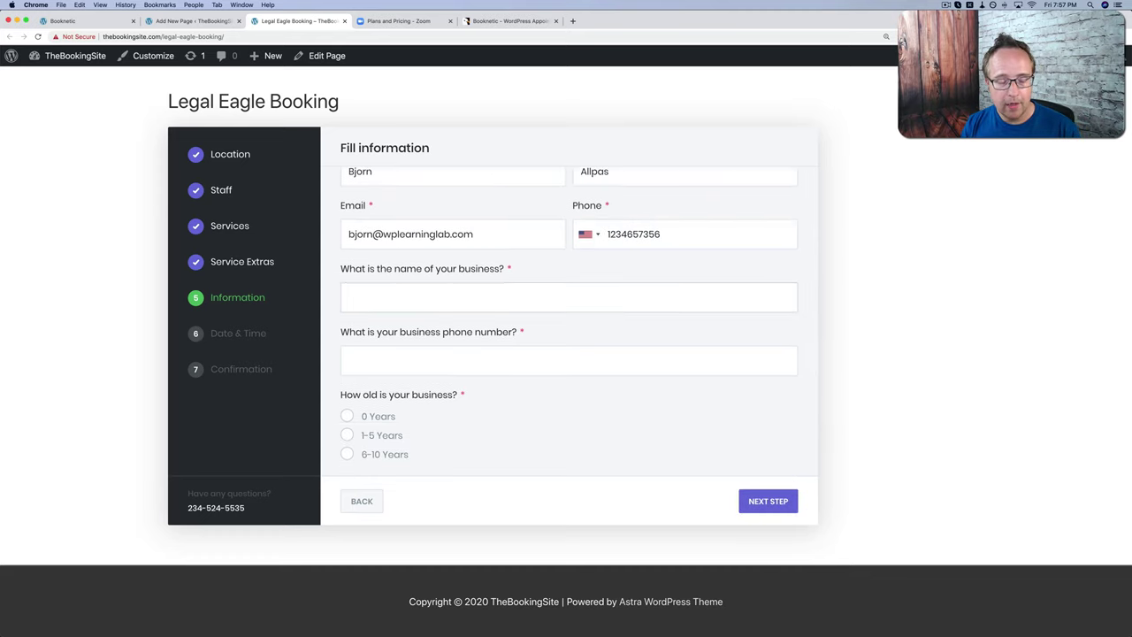
text(WPLearningLab)
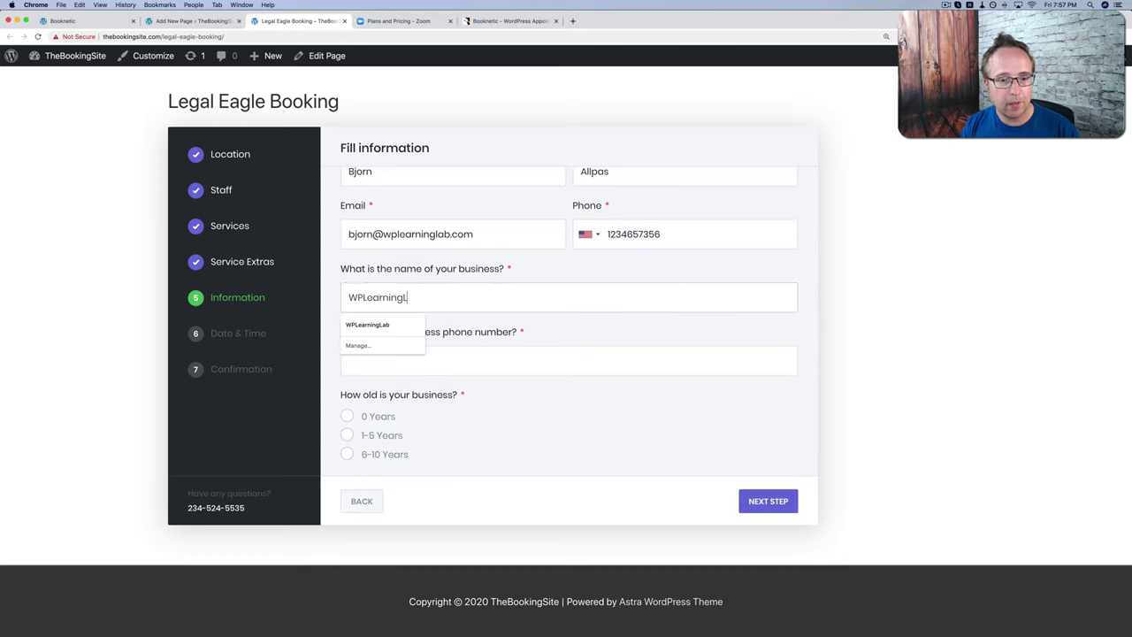
key(Tab)
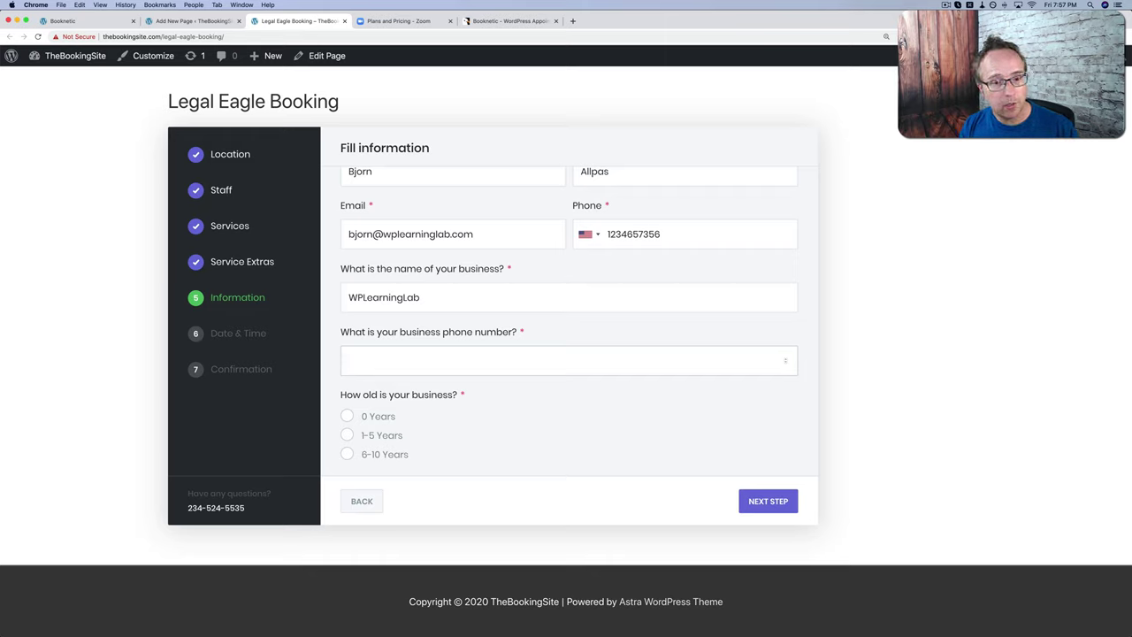
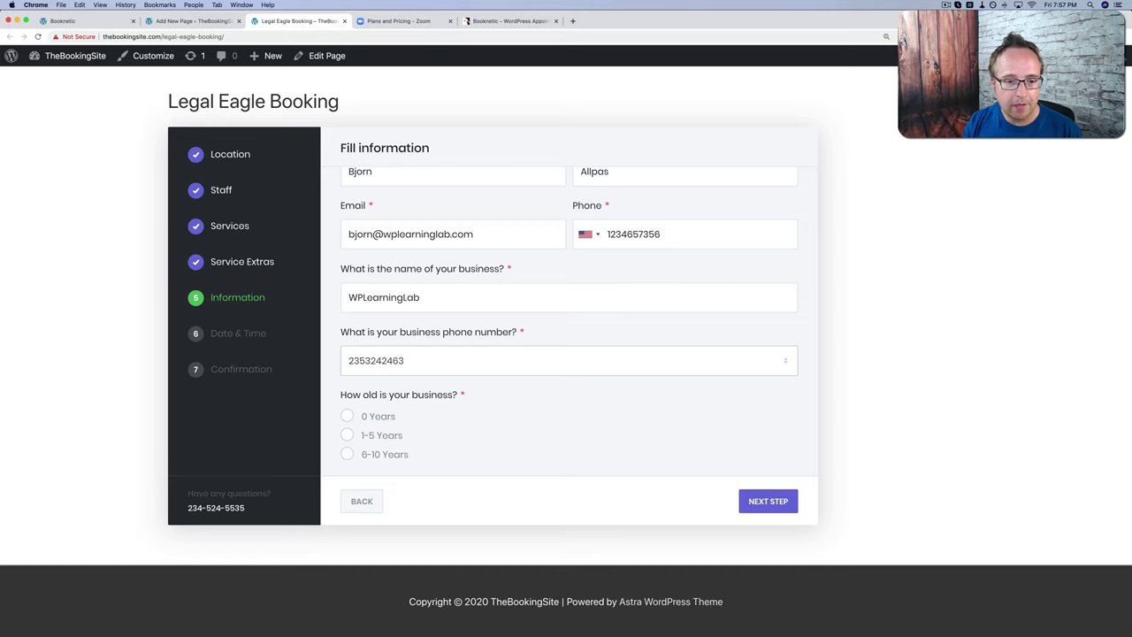
click(347, 435)
click(768, 501)
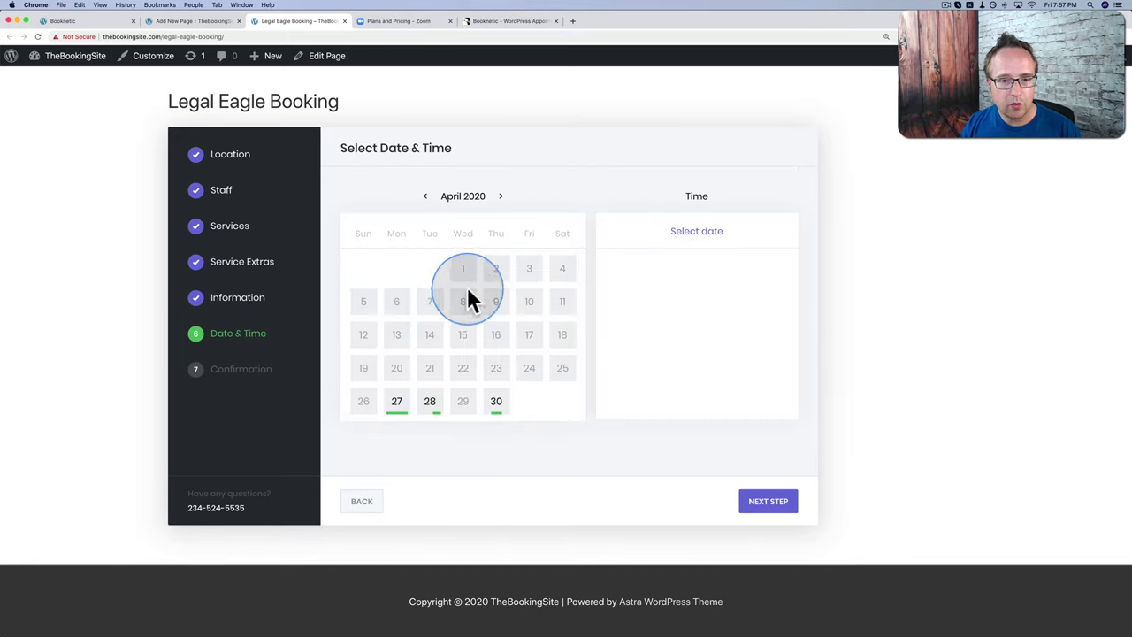
Step: Book the appointment for 22 May 2020 in the 02:00pm time slot
click(500, 196)
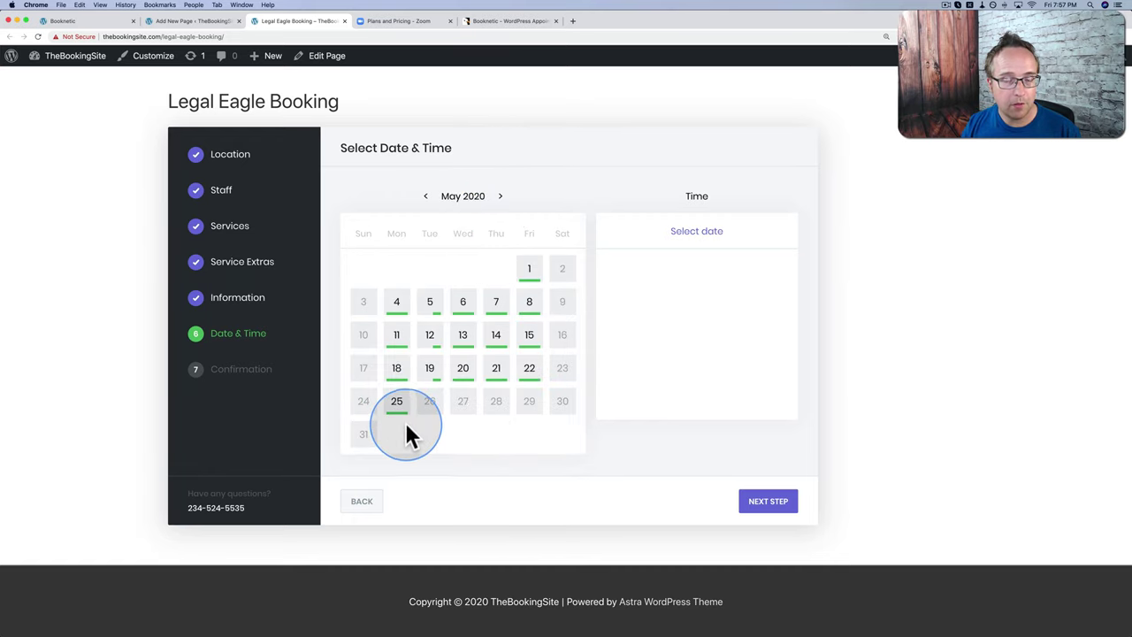
click(531, 369)
click(693, 323)
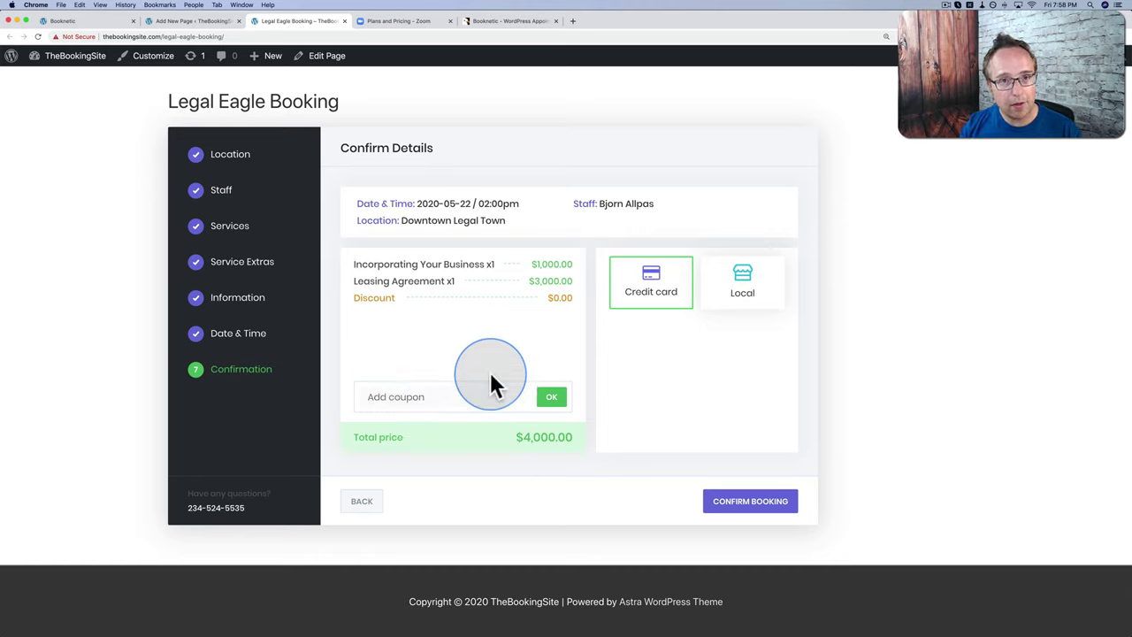
Step: Apply coupon LegalEagleDiscount, switch payment to Local, and confirm the booking
click(444, 396)
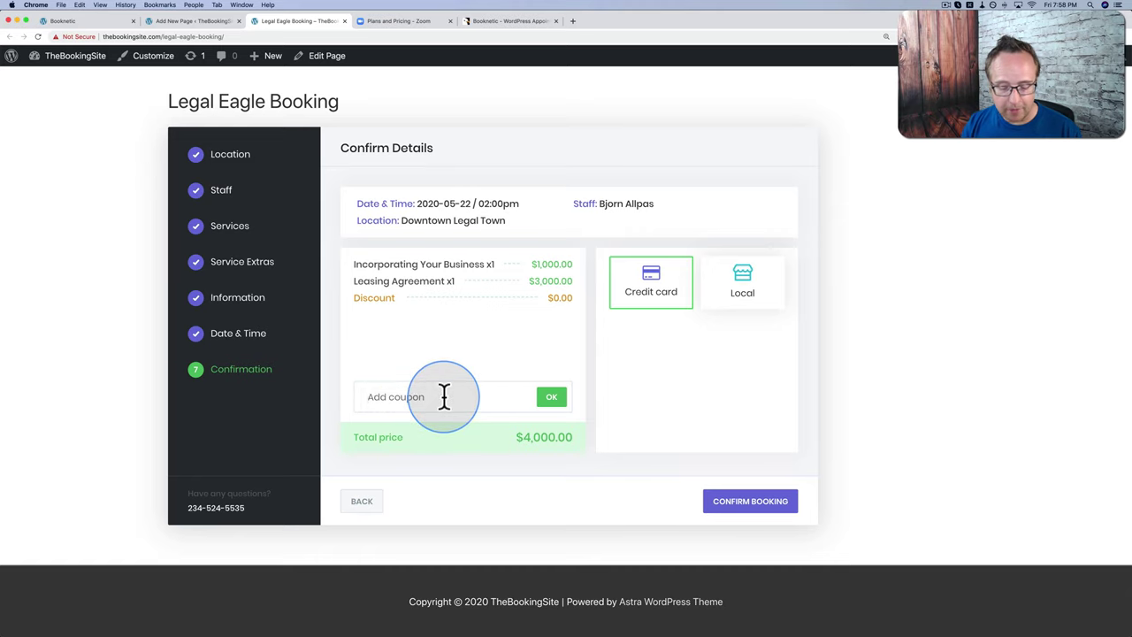
text(LegalEagleDiscount)
click(552, 399)
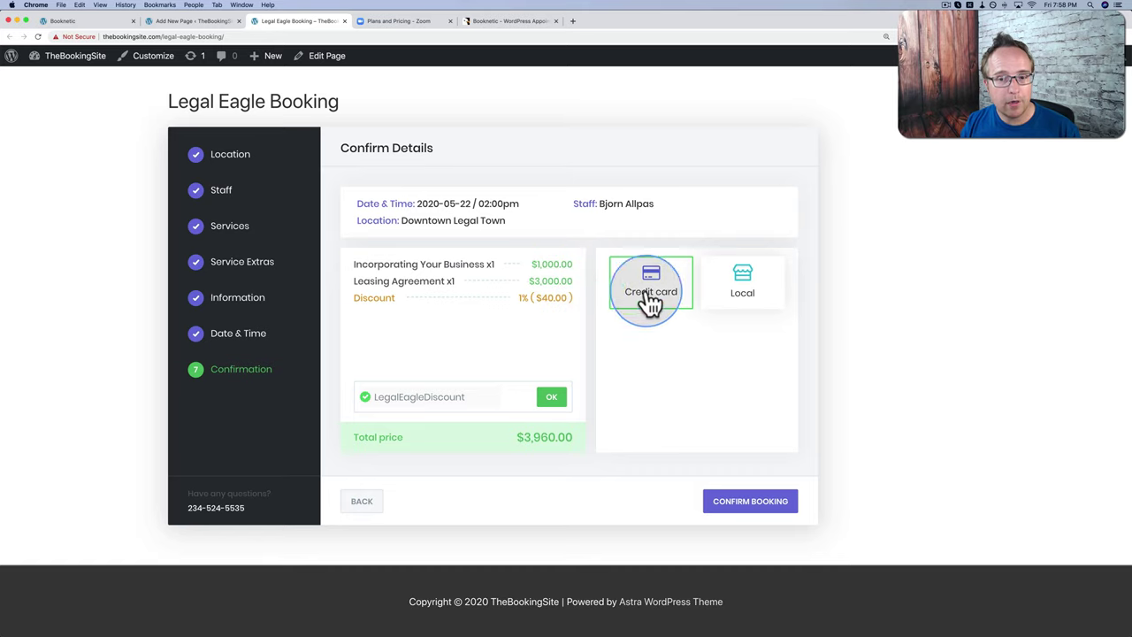
click(749, 294)
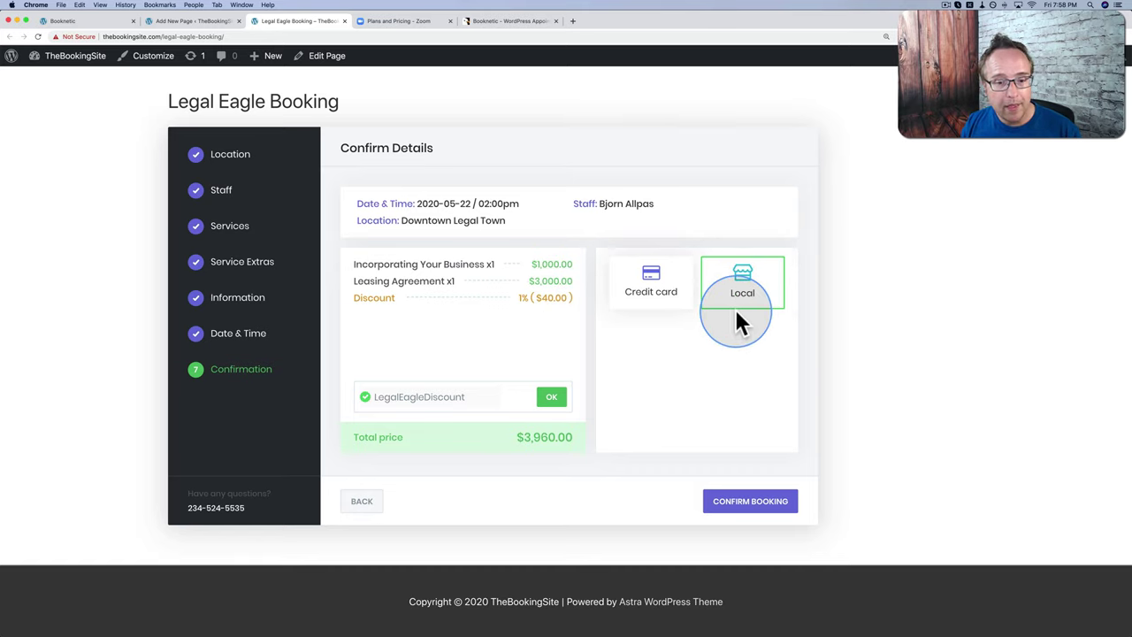
click(749, 502)
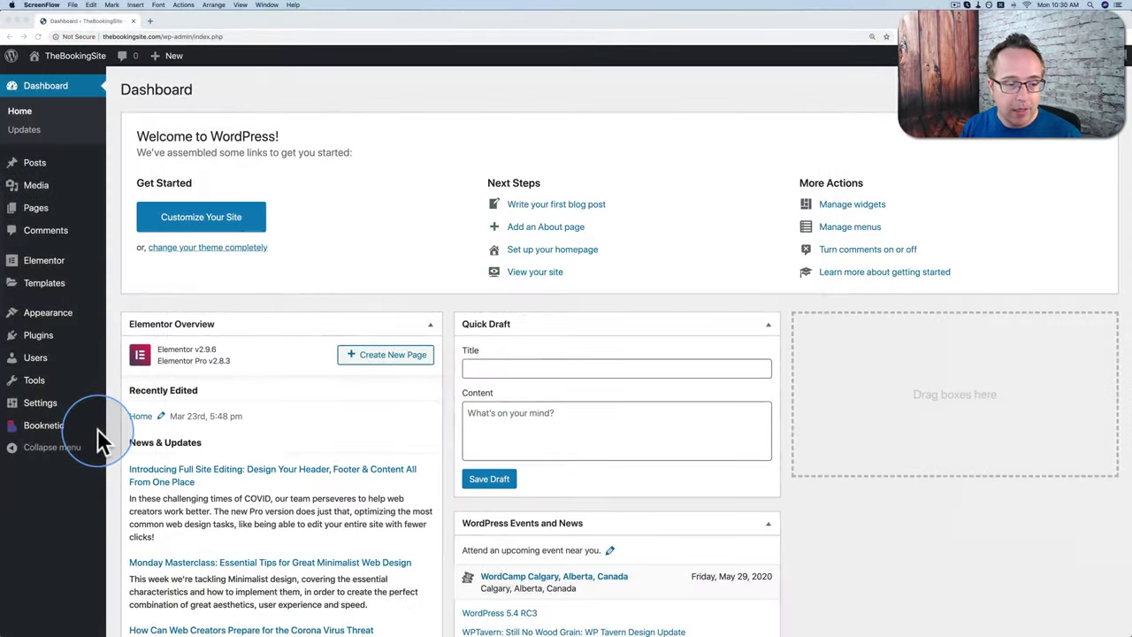
Step: Open Booknetic from the WordPress admin menu and go to its Settings page
click(114, 422)
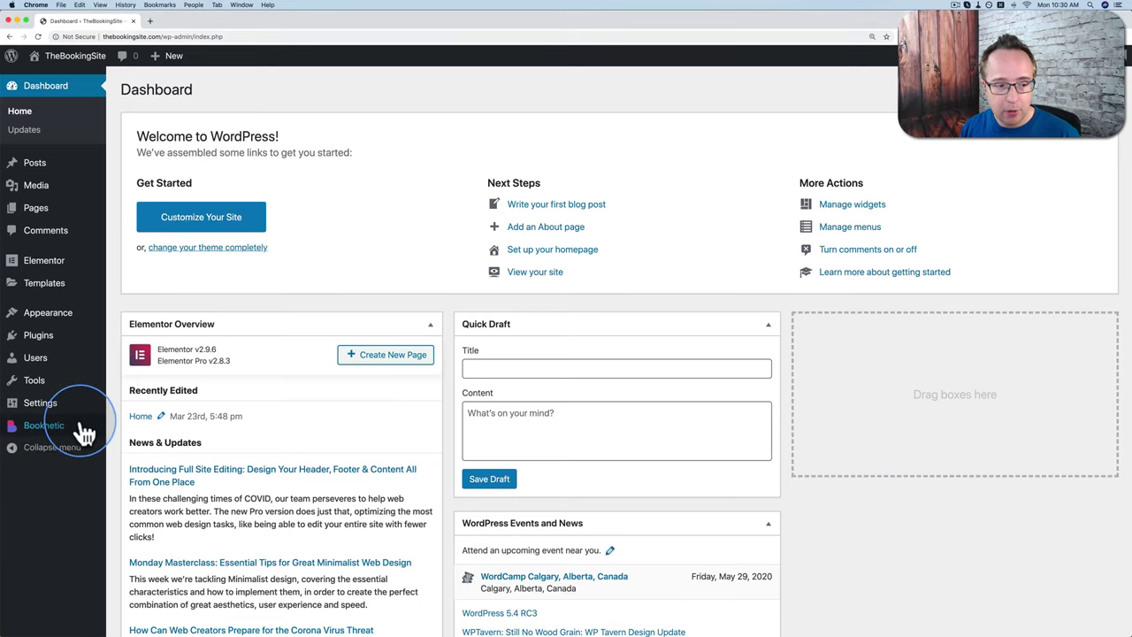
click(50, 429)
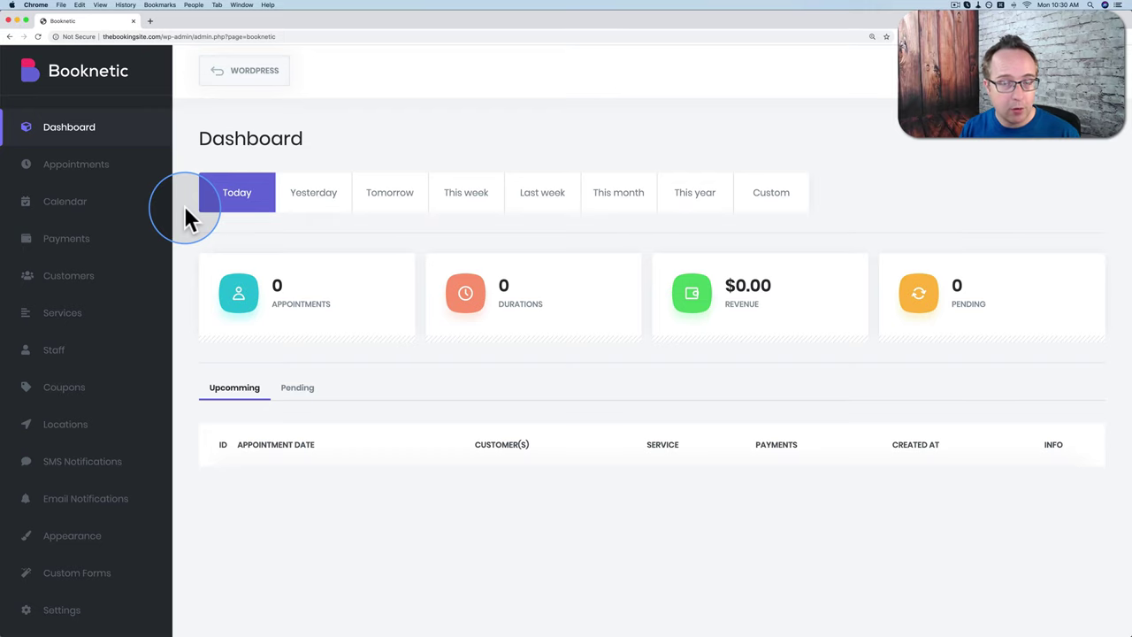
click(64, 617)
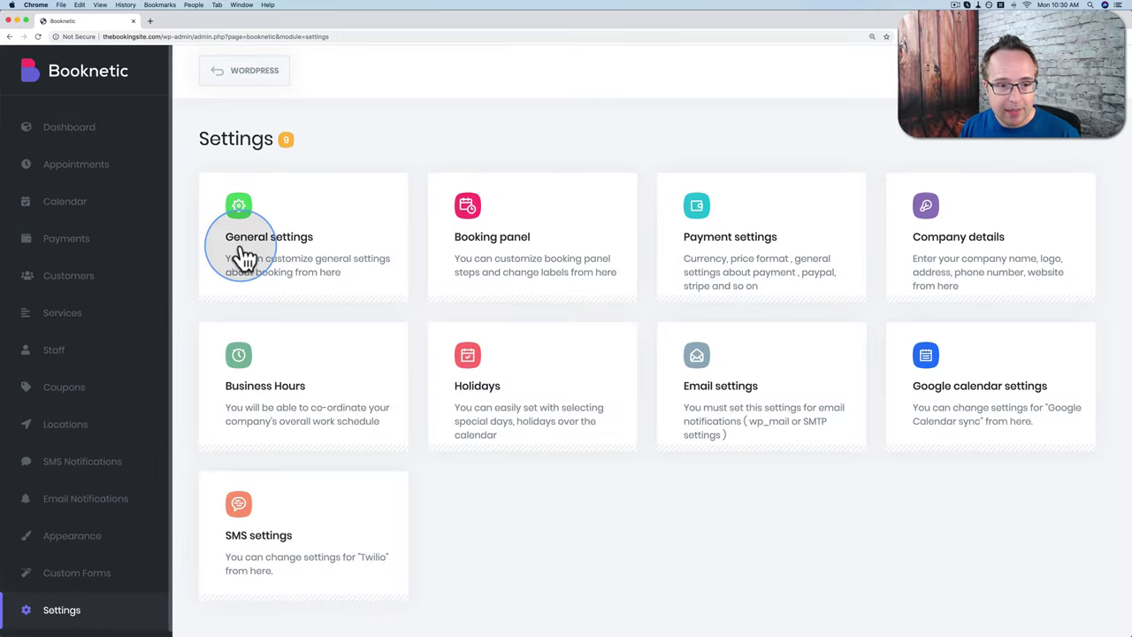
Step: In General settings, set time slot length to 1h and minimum booking notice to 15m
click(268, 221)
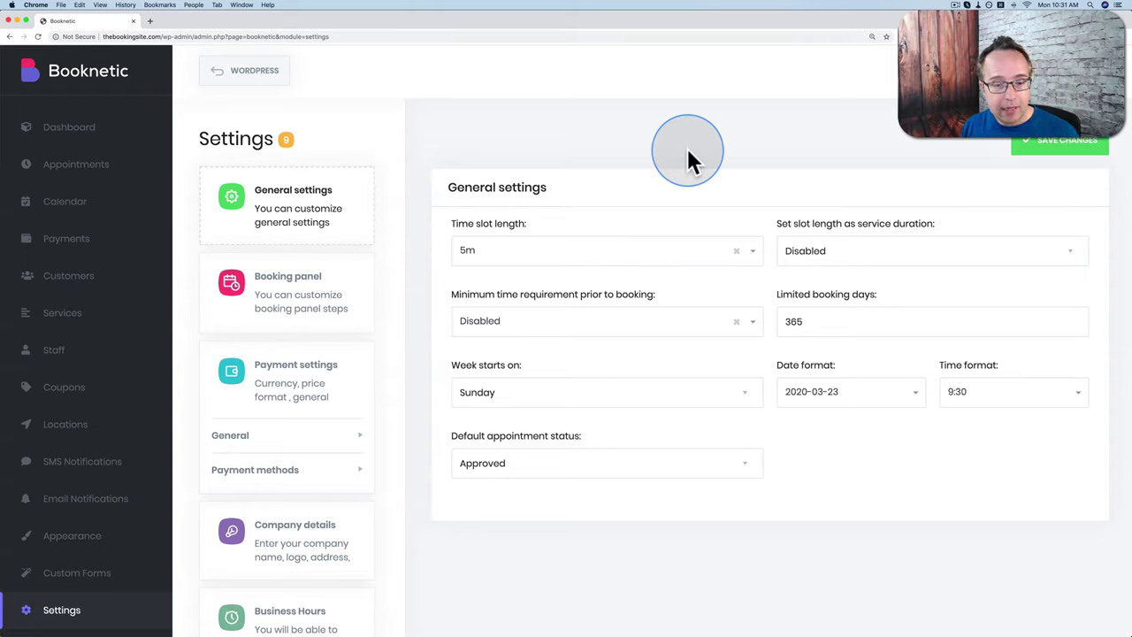
click(751, 254)
scroll(478, 305, down, 10)
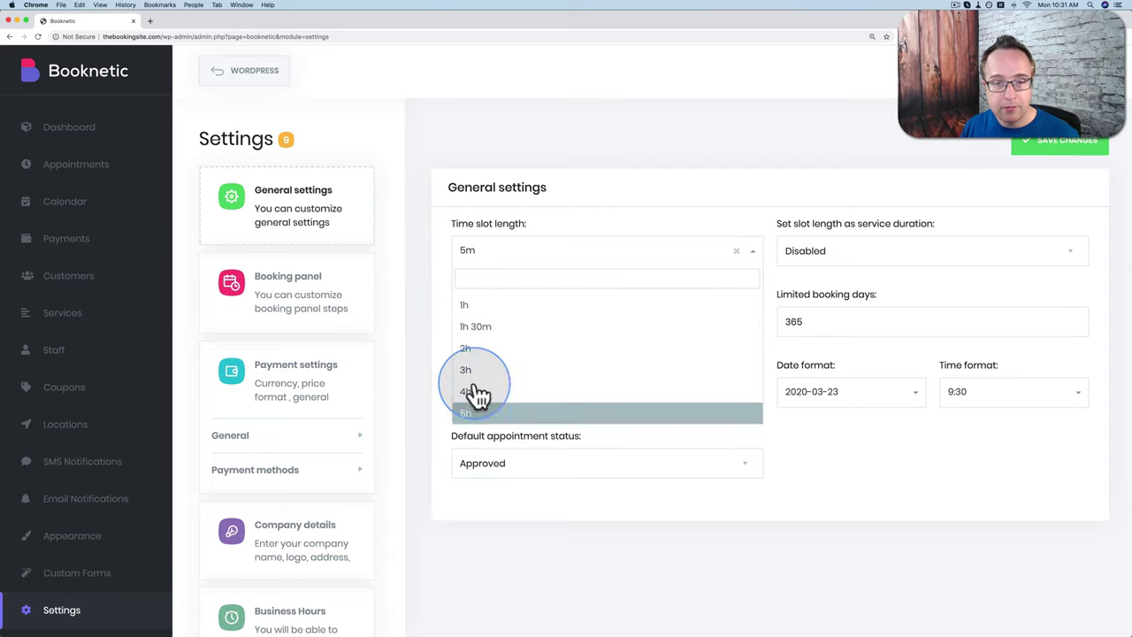
click(475, 306)
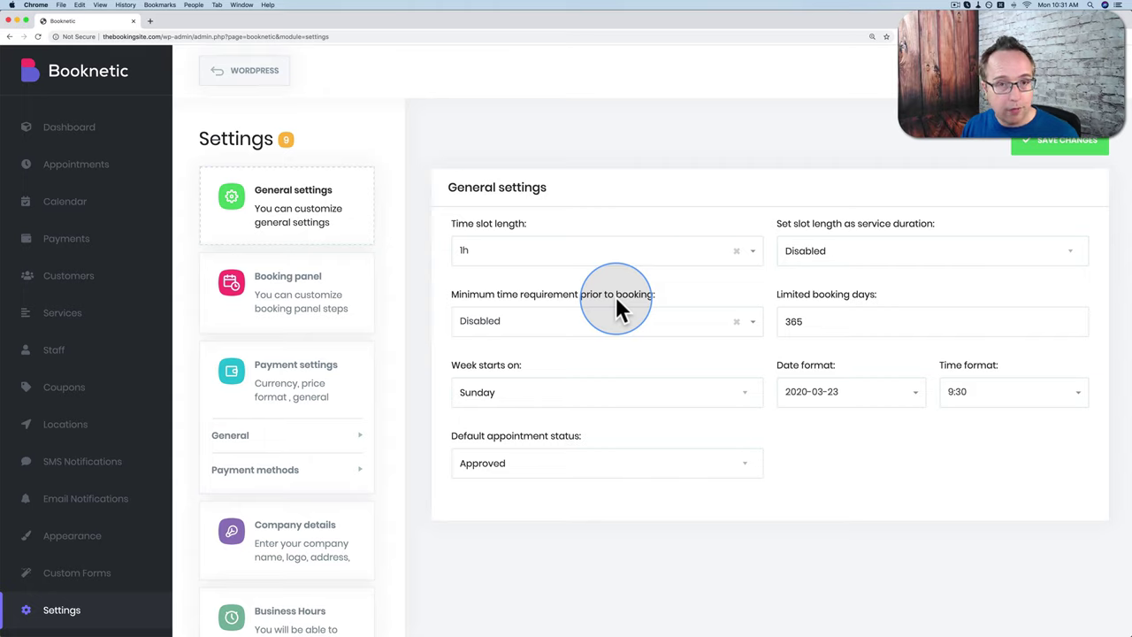
click(621, 318)
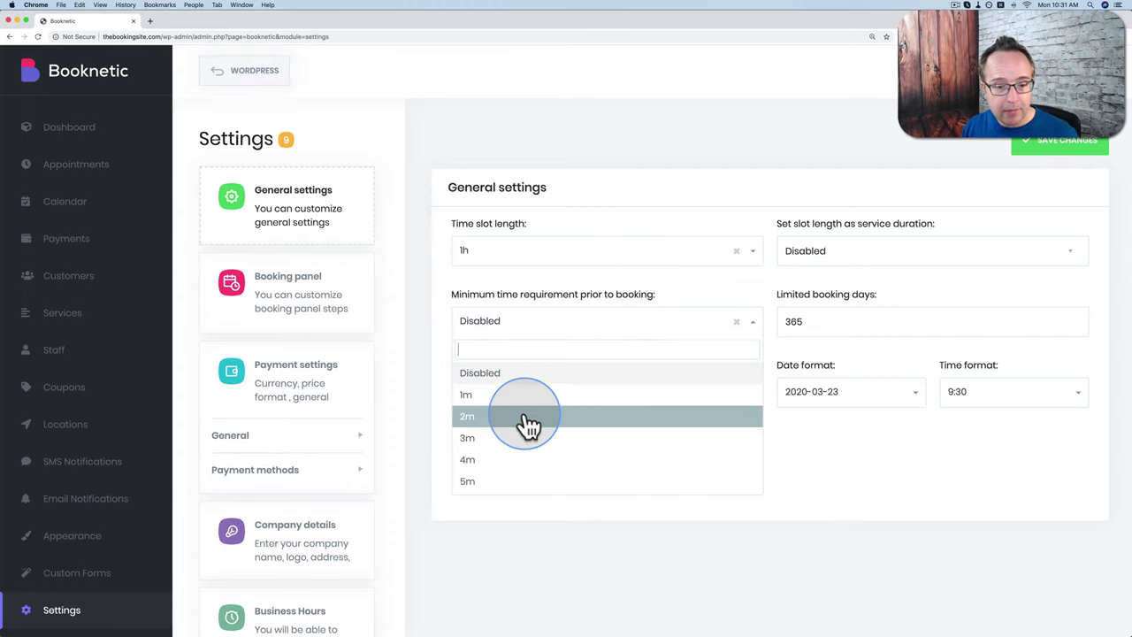
scroll(527, 425, down, 3)
click(495, 434)
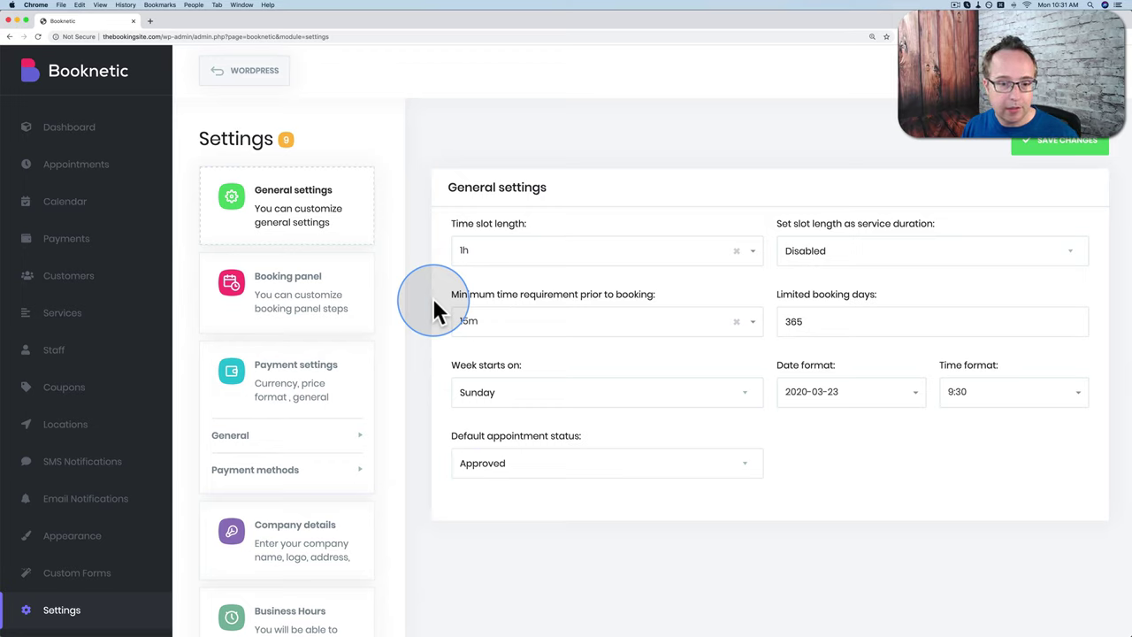
Step: Keep the week starting on Sunday and make new appointments default to Pending
click(502, 392)
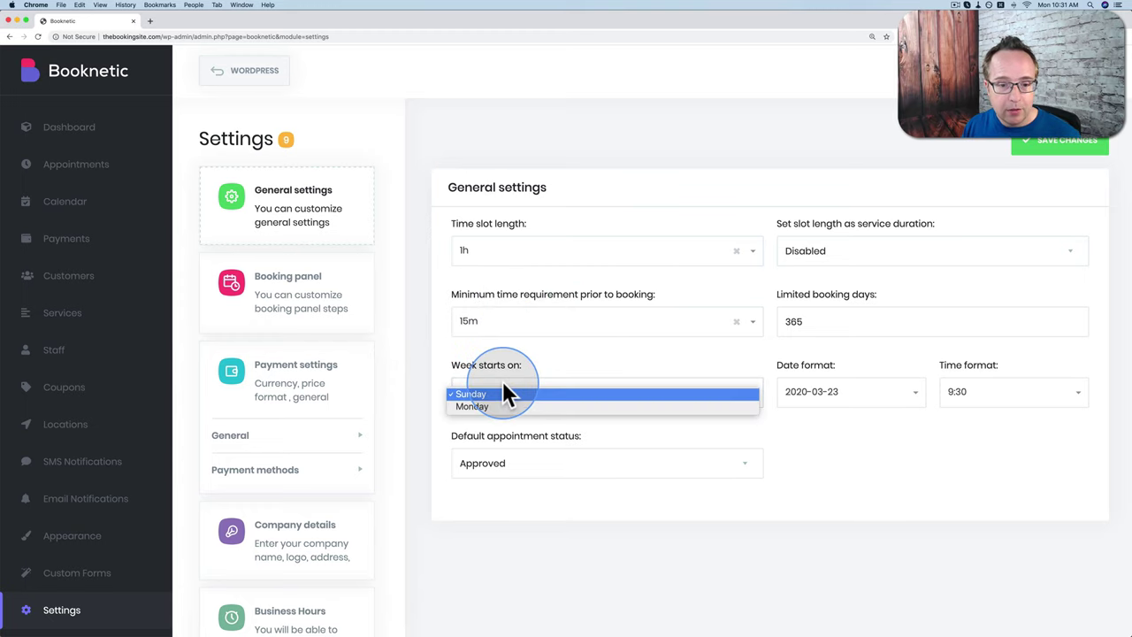
click(470, 395)
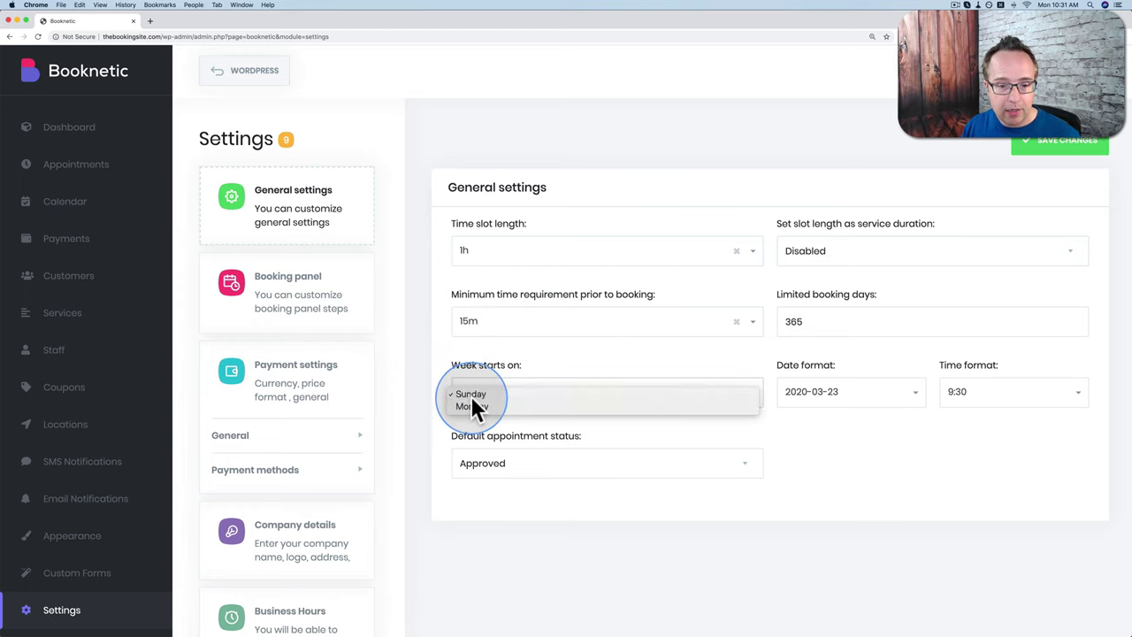
click(551, 456)
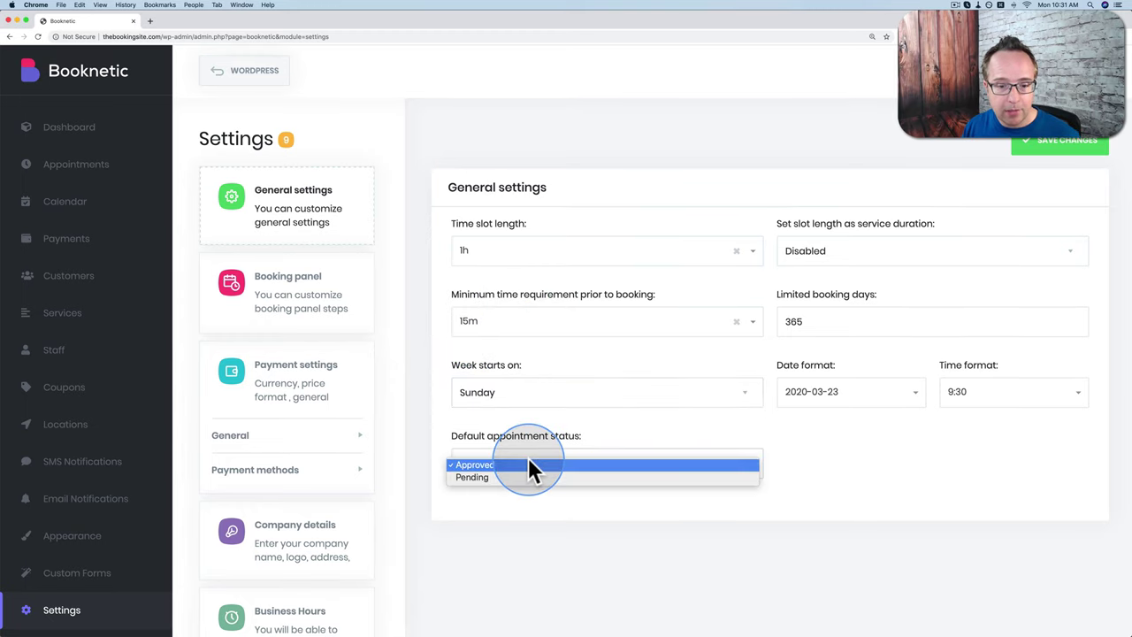
click(487, 477)
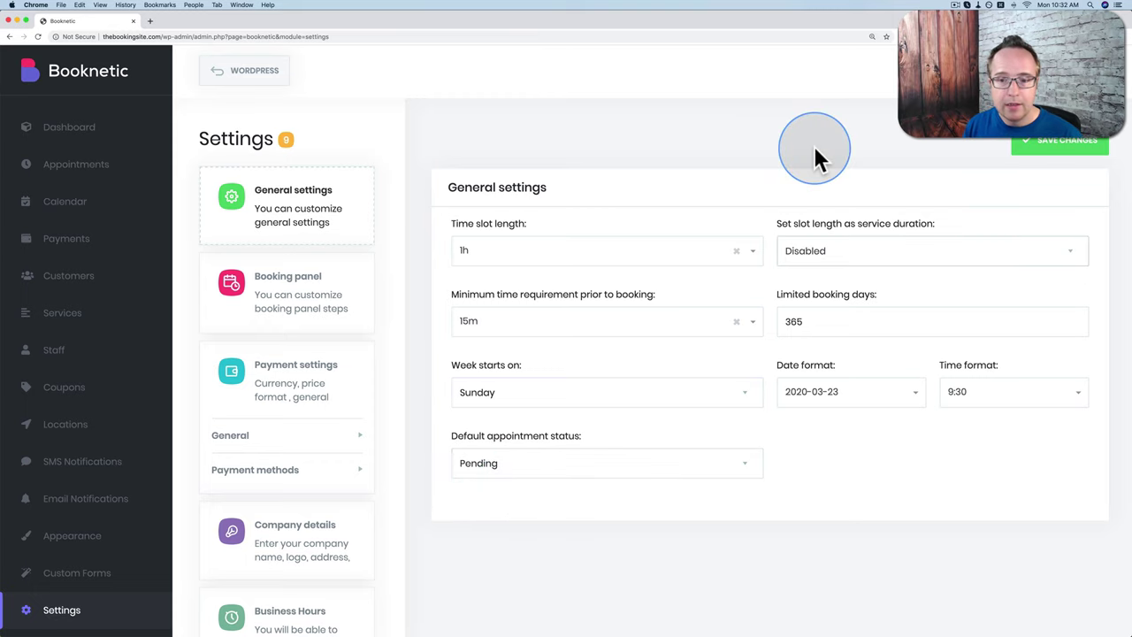
Step: Make slot length follow service duration and limit booking days to 30
click(842, 256)
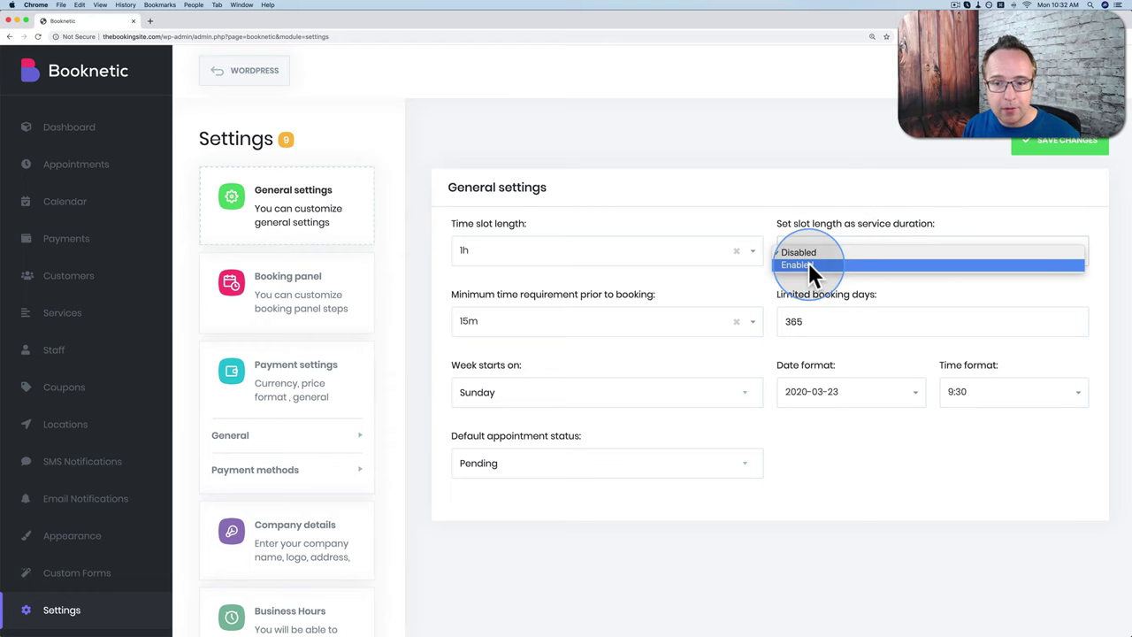
click(808, 264)
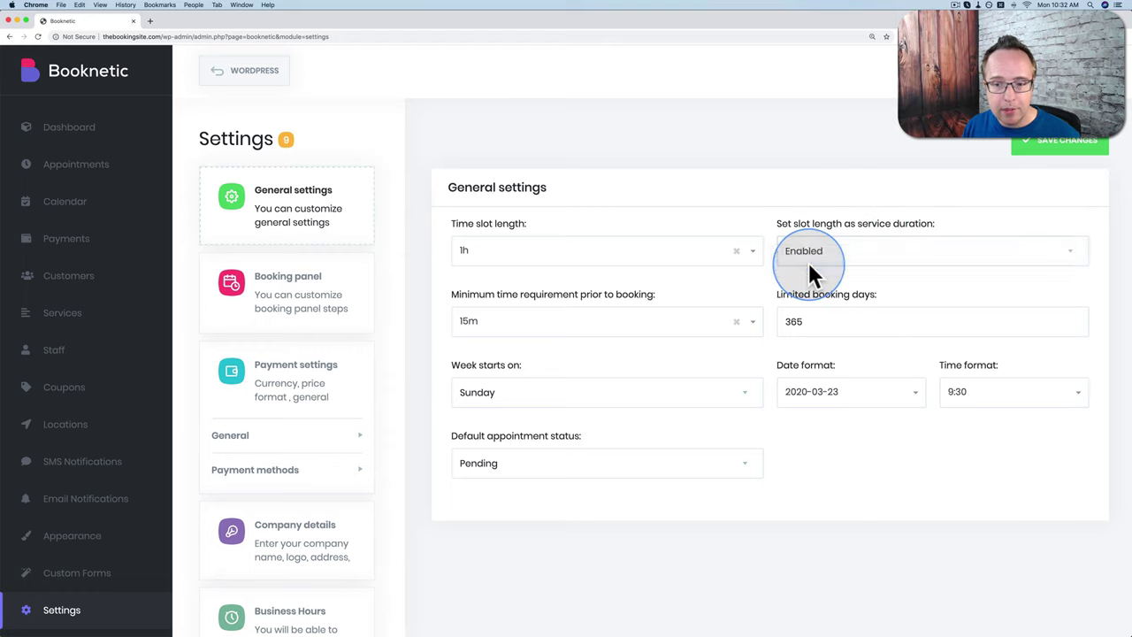
click(803, 321)
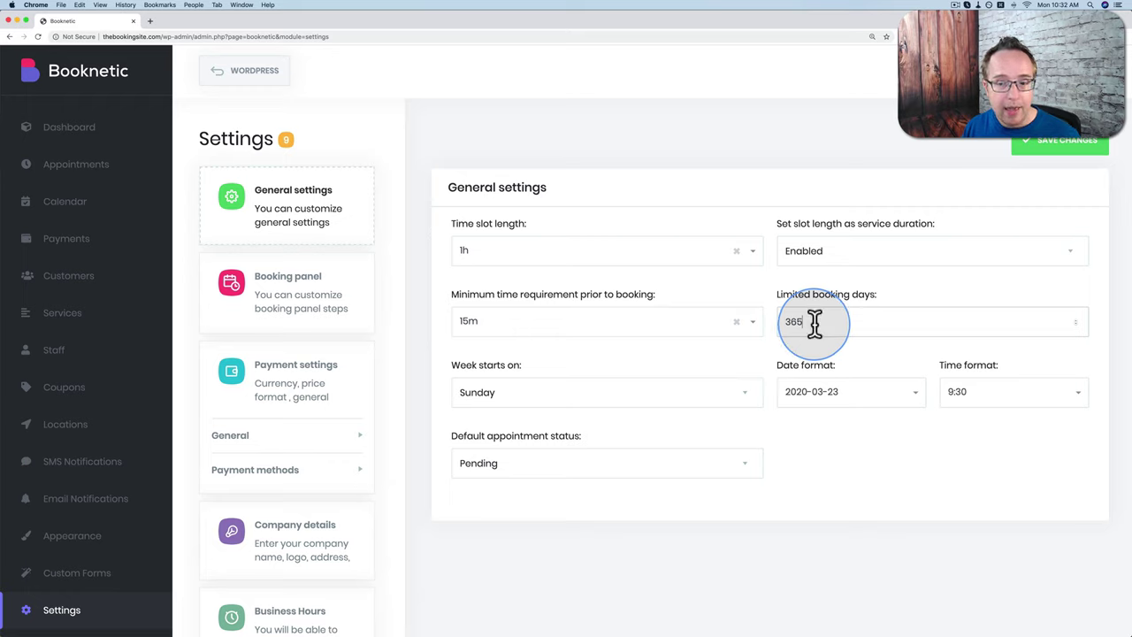
drag(814, 324, 778, 329)
text(30)
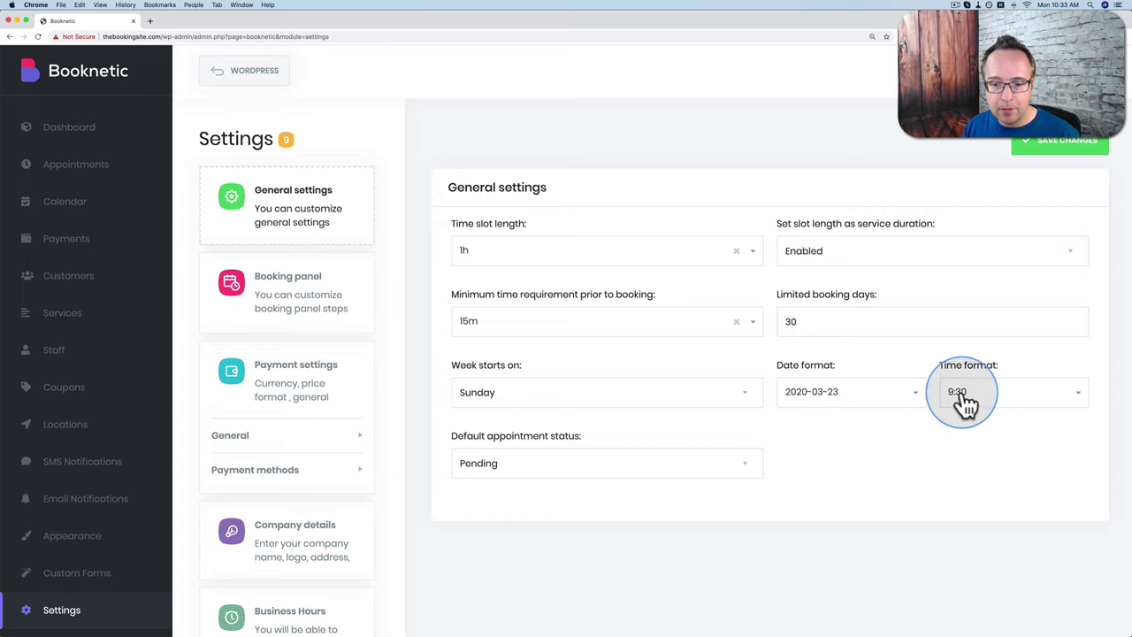
Step: Set the time format to 09:30am, save the general settings, and open Booking panel
click(916, 396)
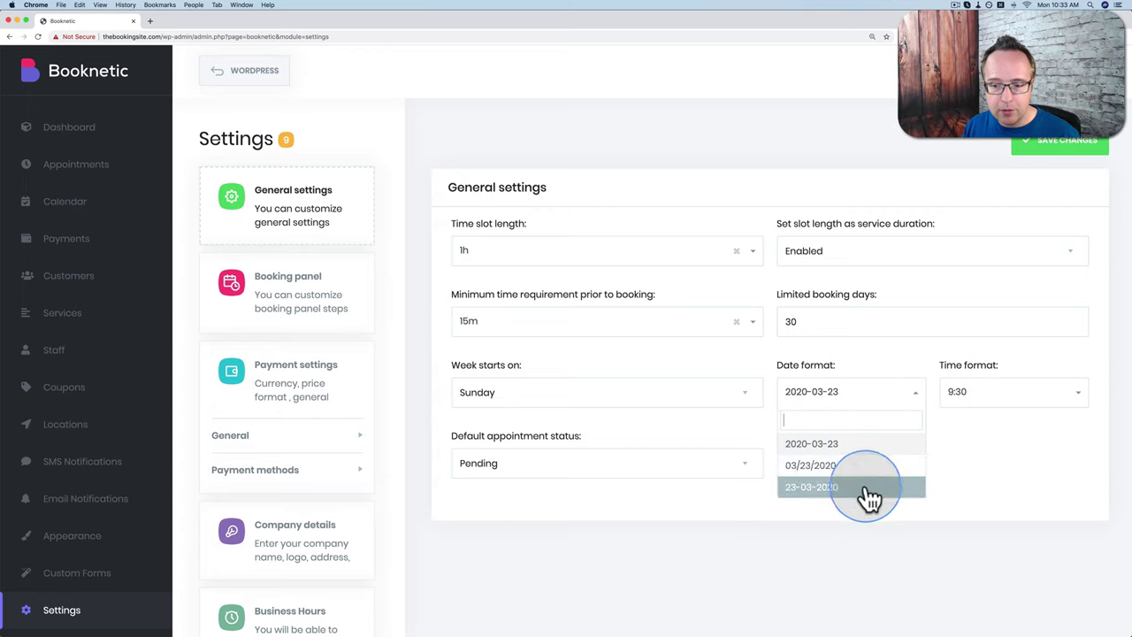
click(1009, 399)
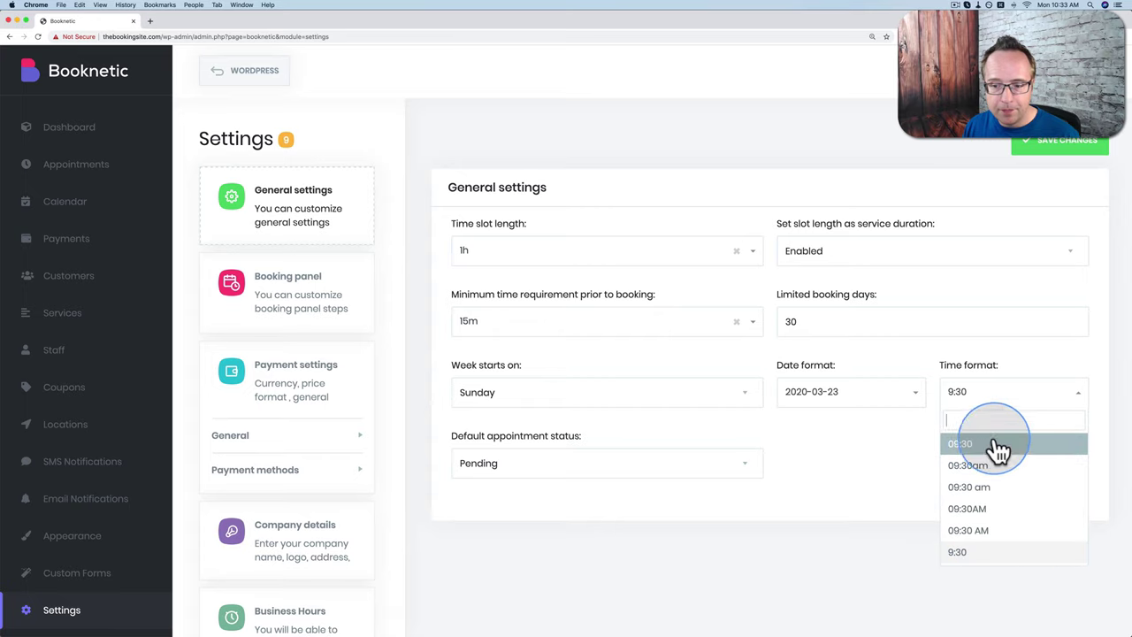
click(979, 466)
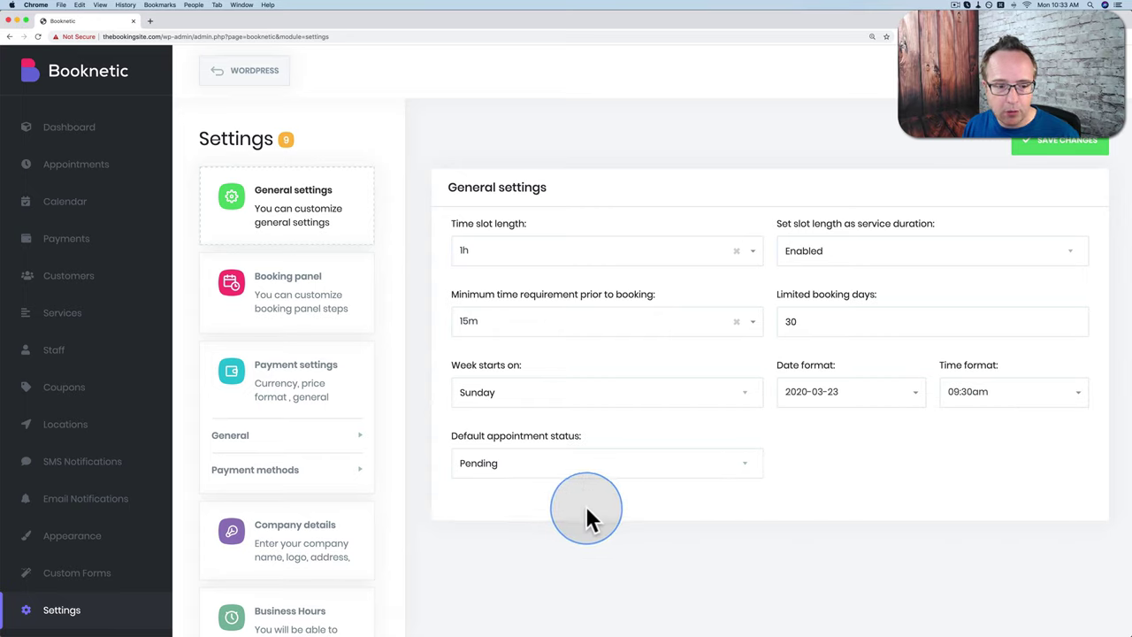
click(1067, 162)
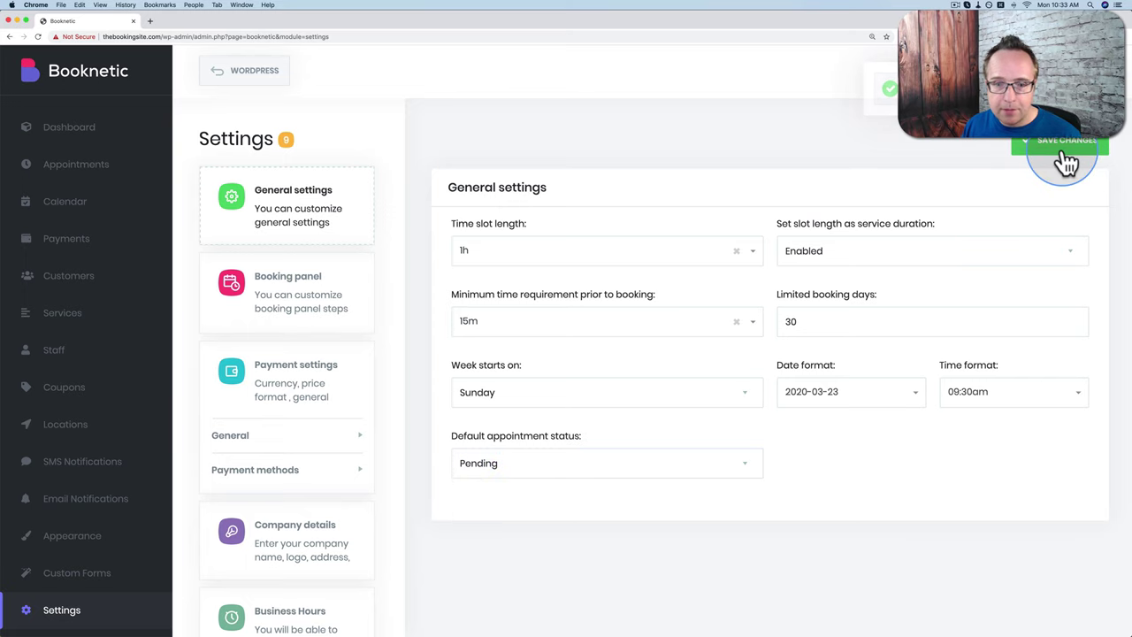
click(292, 305)
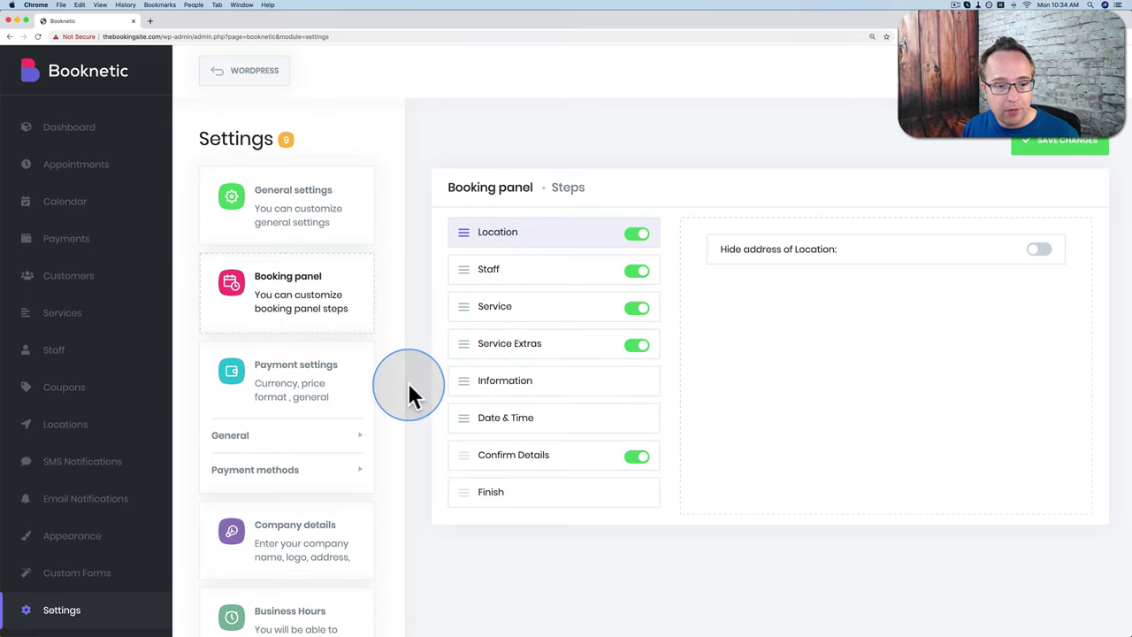
Step: Open Payment settings showing currency, currency format and price format options
click(321, 377)
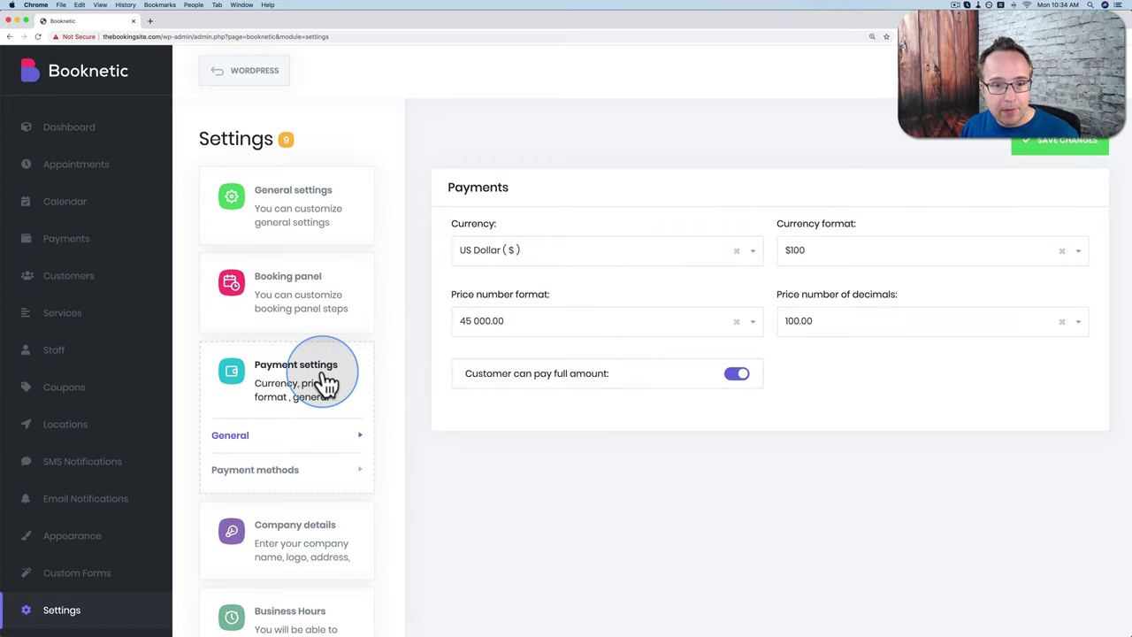
Step: Keep US Dollar as the currency and $100 as the currency format
click(566, 256)
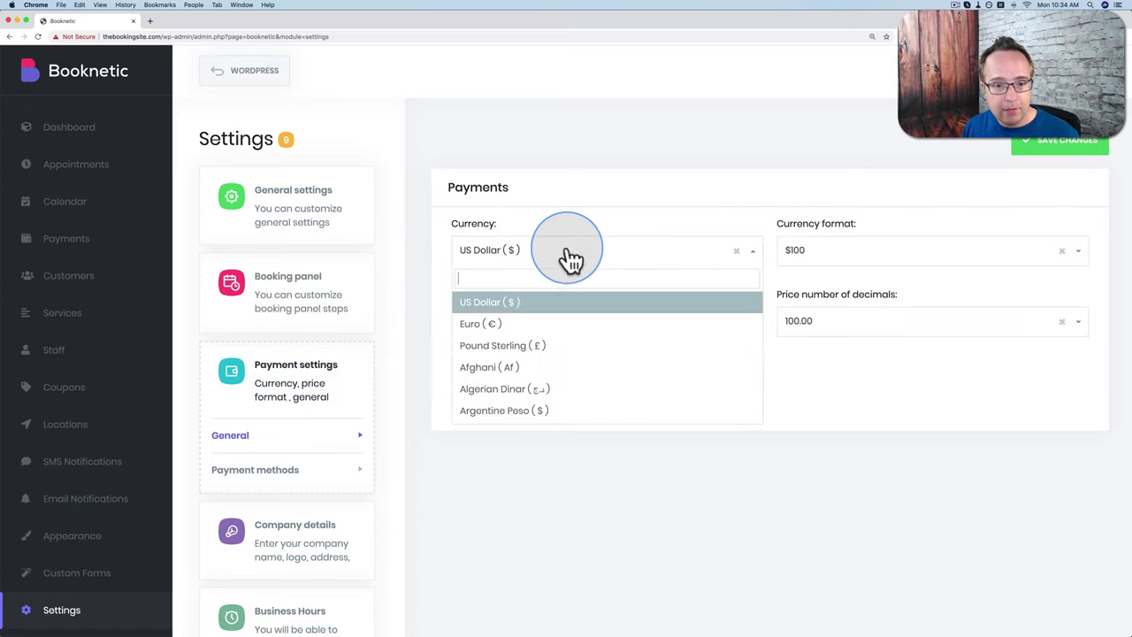
scroll(538, 349, down, 3)
scroll(542, 350, down, 20)
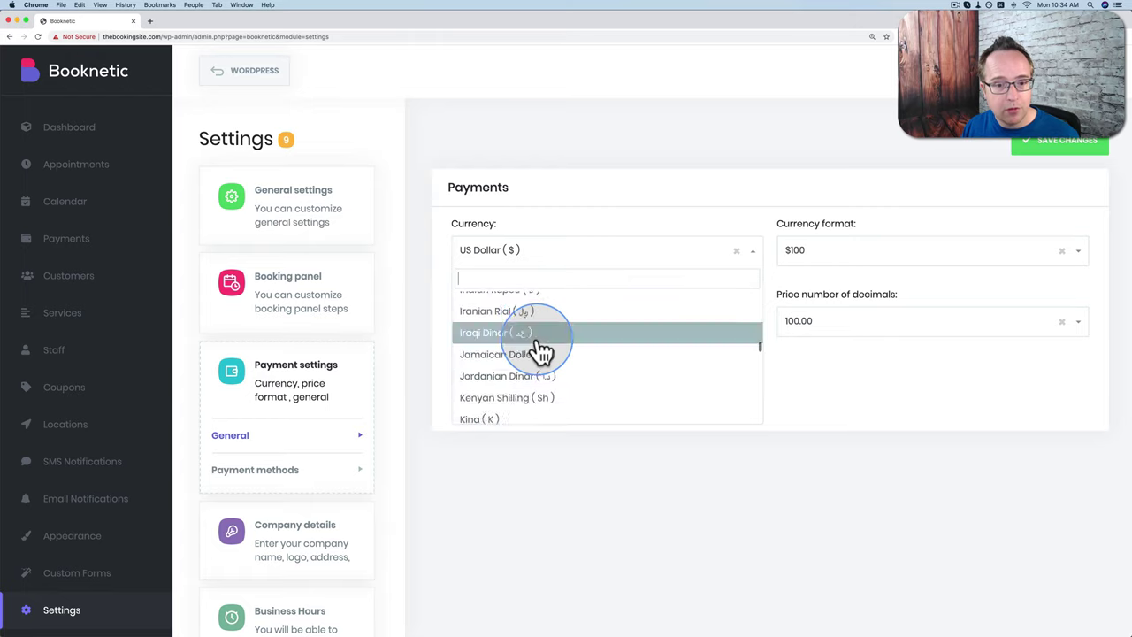
scroll(542, 350, down, 3)
click(562, 456)
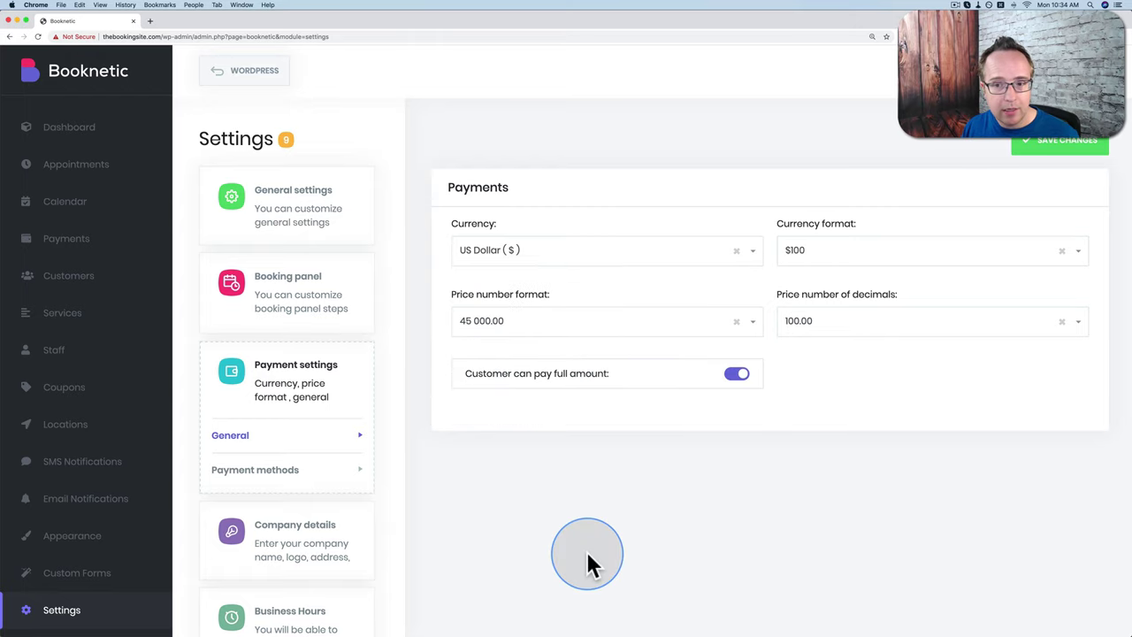
click(920, 256)
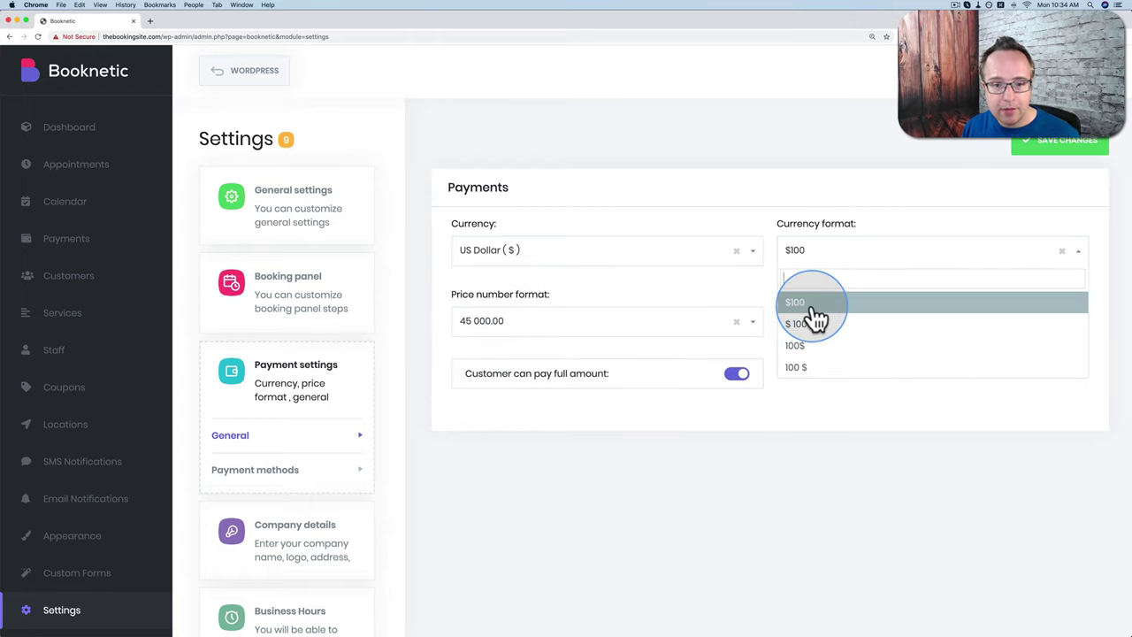
click(741, 464)
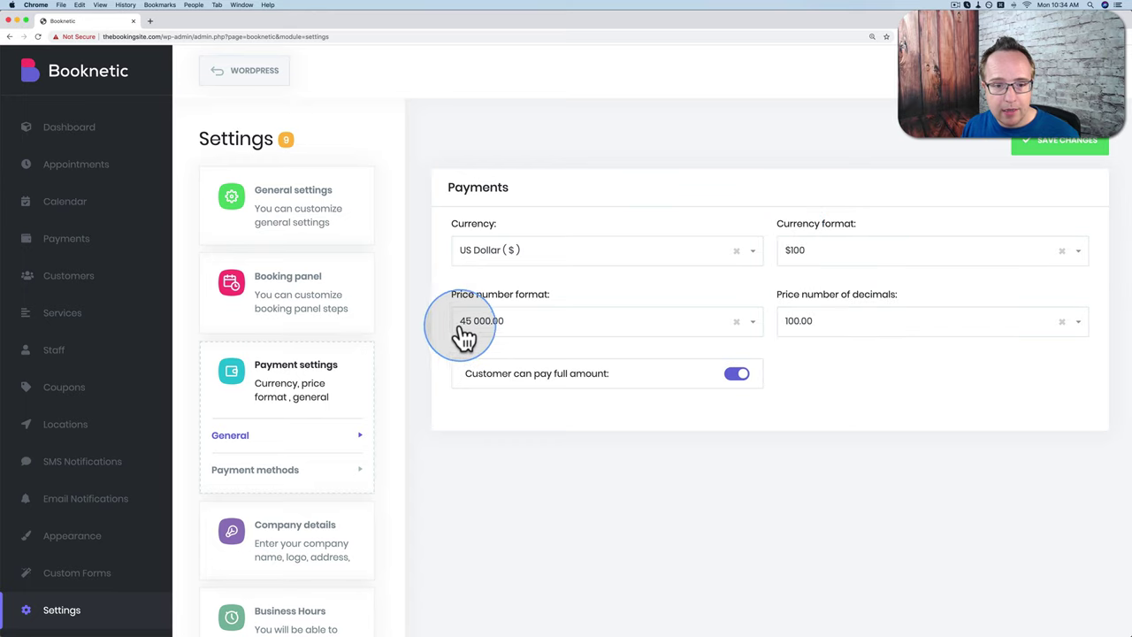
Step: Choose the 45,000.00 price number format, keep 100.00 decimals, and save
click(756, 329)
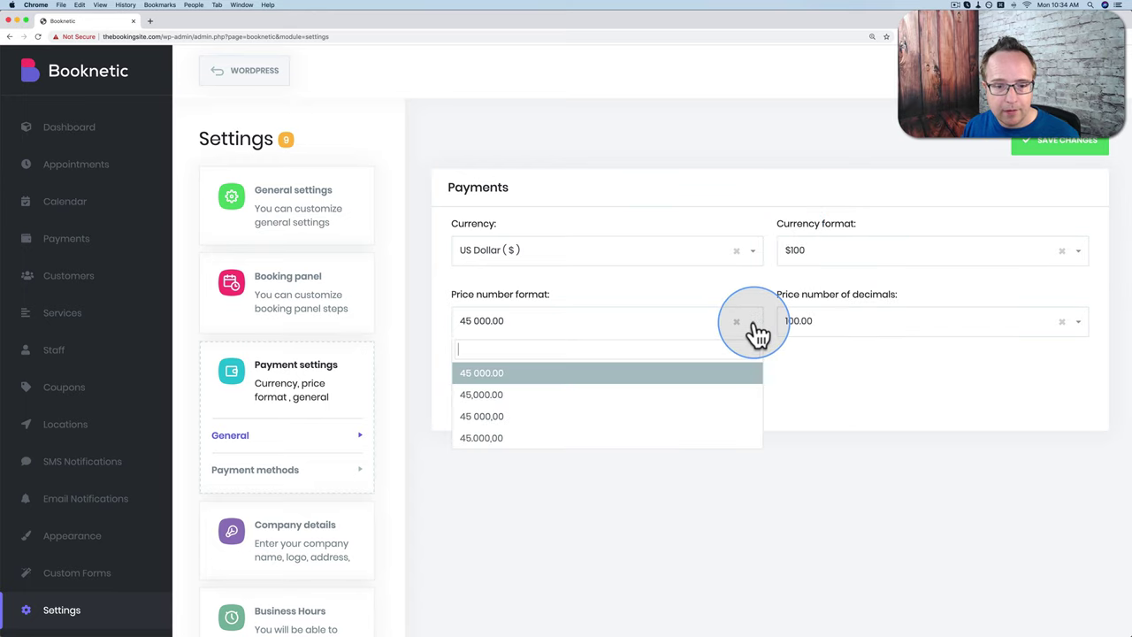
click(496, 396)
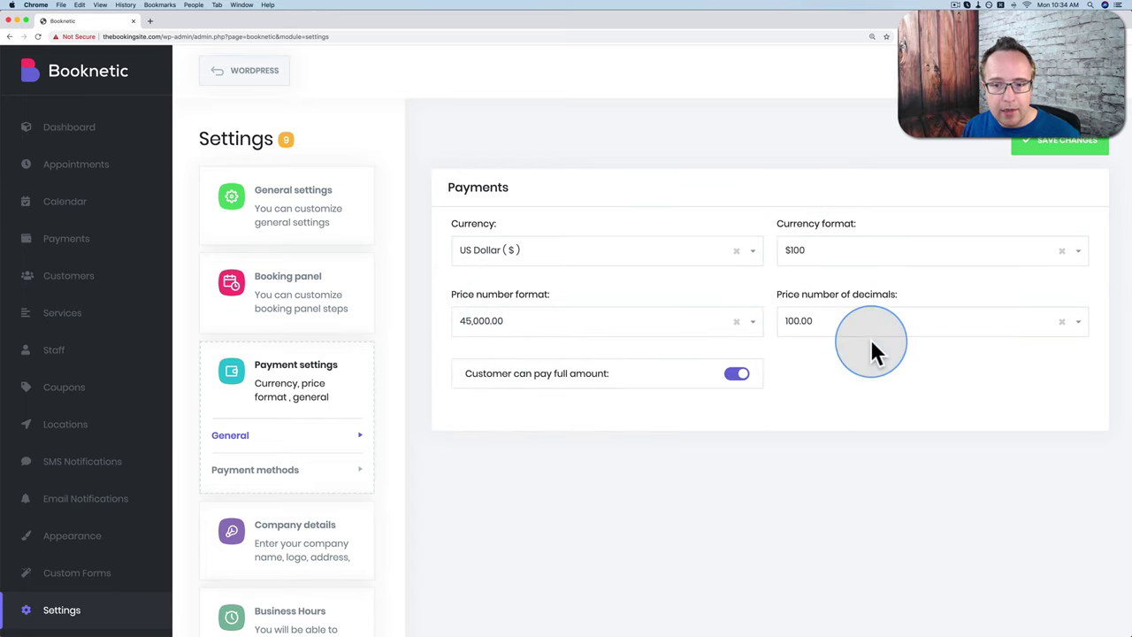
click(899, 329)
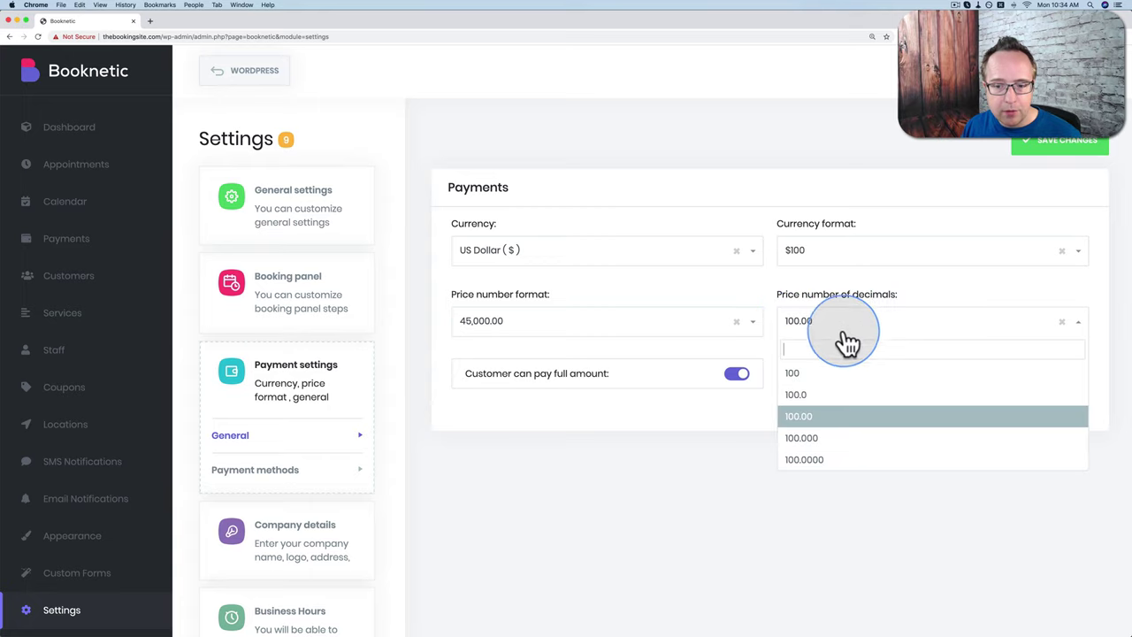
click(810, 416)
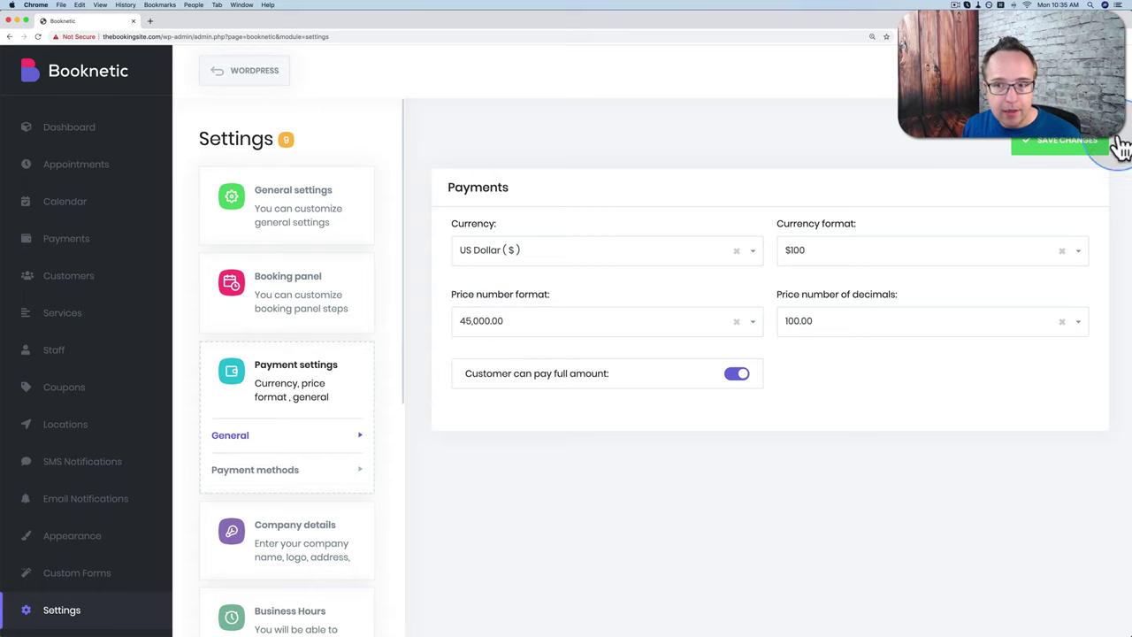
click(1066, 147)
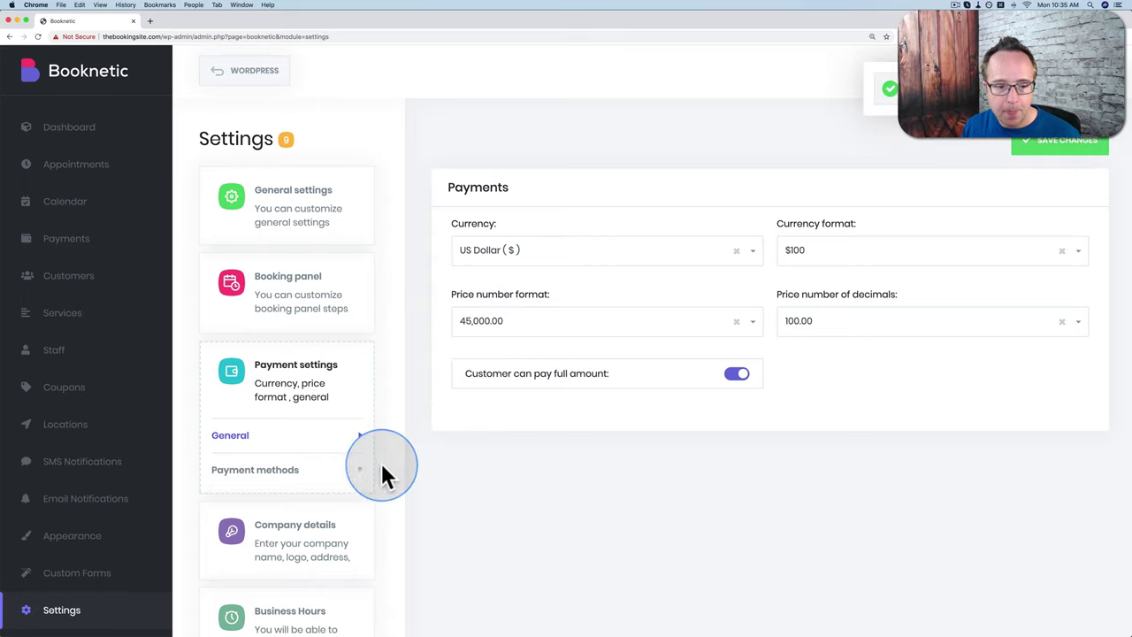
Step: Open Payment methods listing Stripe, Paypal, Local payment and Woocommerce
click(292, 475)
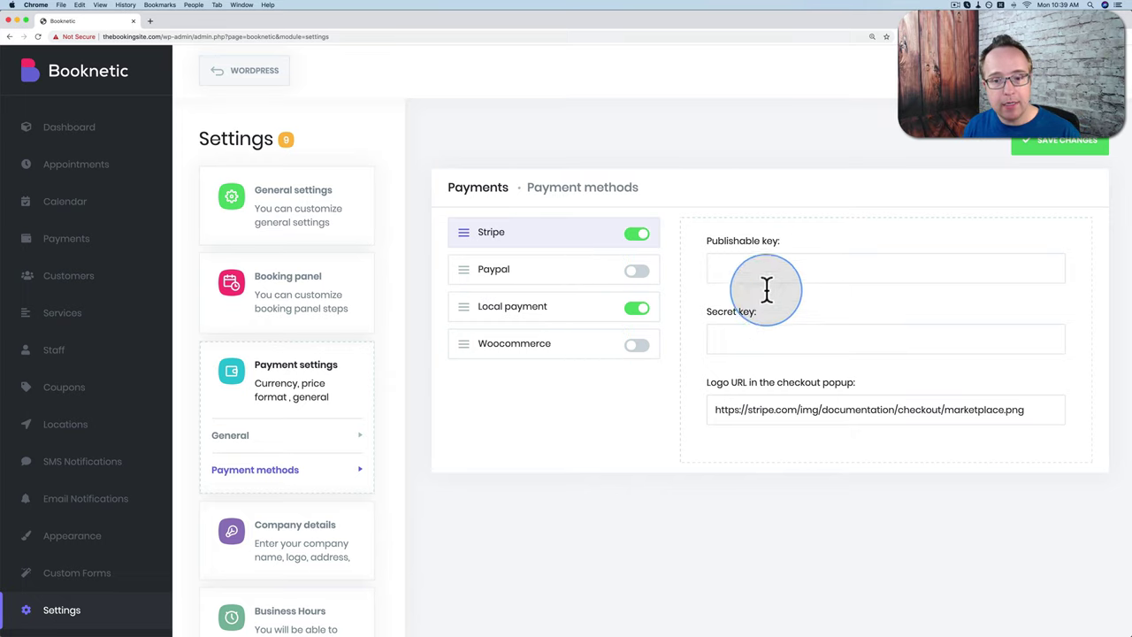
Step: Load the Stripe dashboard API keys page in a new tab and reveal the live secret key
click(152, 27)
text(dashboard.stripe.com/apikeys)
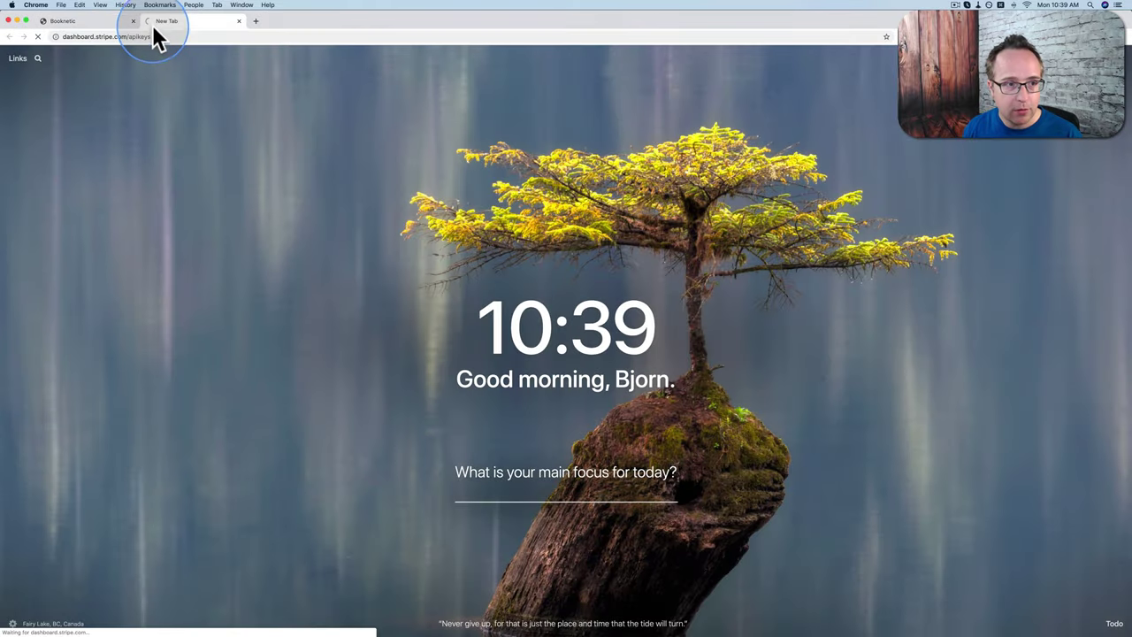
key(Return)
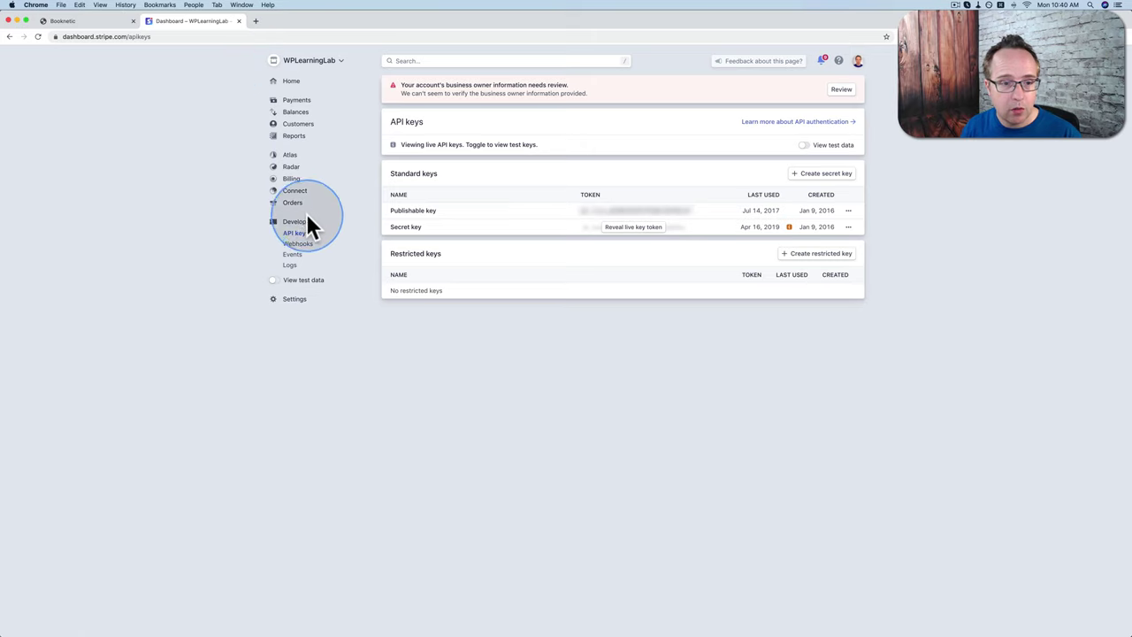
click(299, 248)
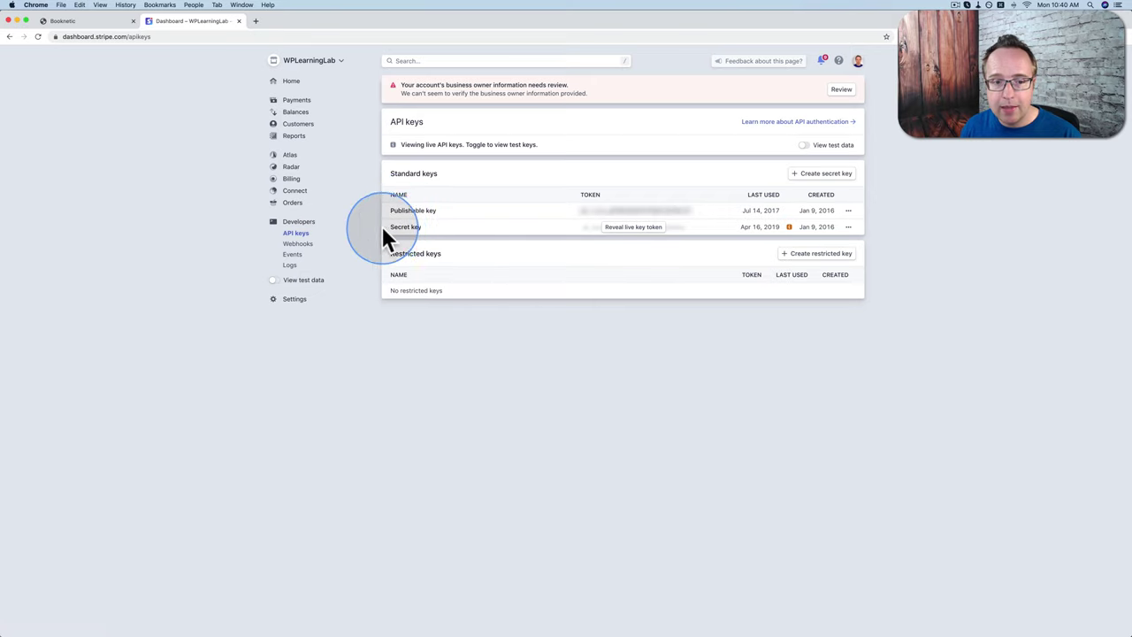
click(656, 237)
Step: Copy the Stripe publishable key into Booknetic's Publishable key field
double_click(627, 213)
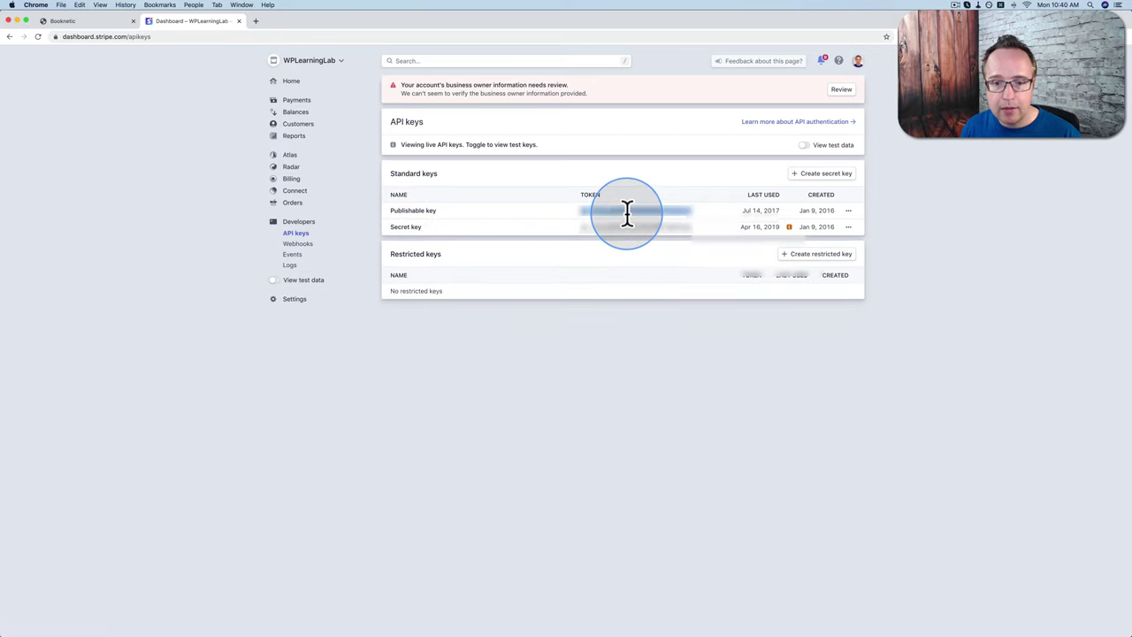
right_click(630, 219)
click(644, 240)
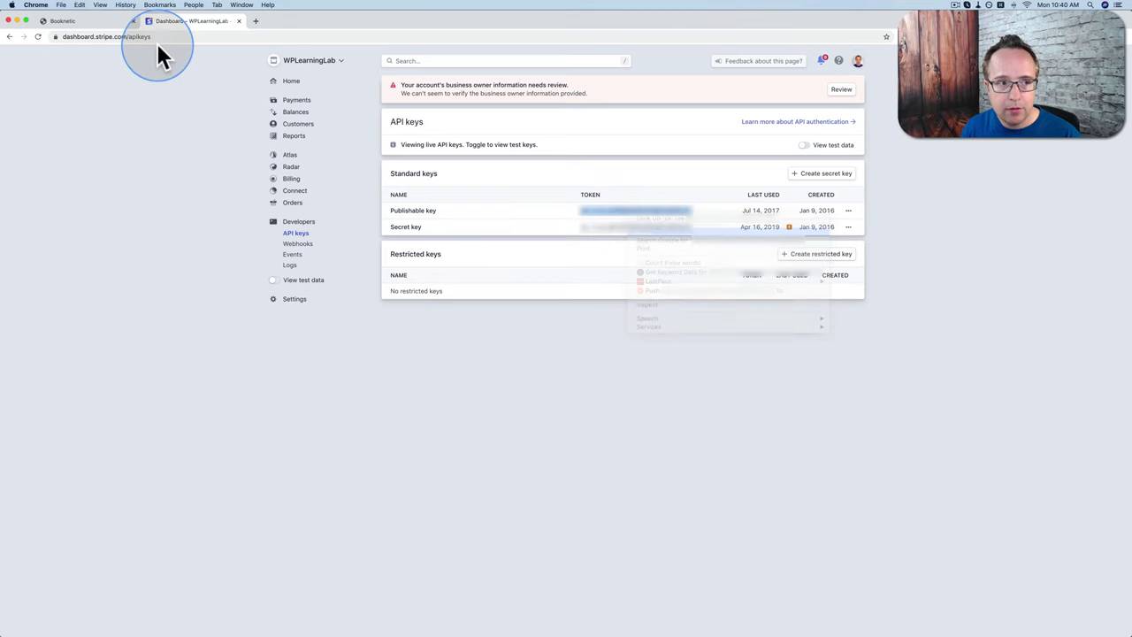
click(99, 20)
right_click(715, 267)
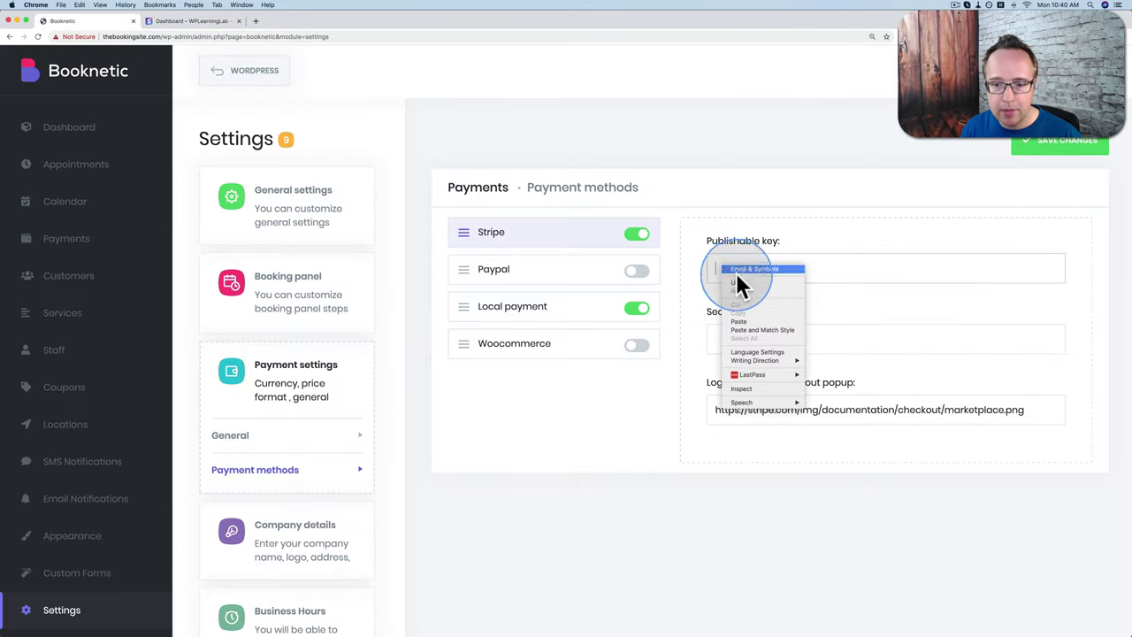
click(745, 320)
Step: Copy the Stripe secret key into Booknetic's Secret key field
click(191, 20)
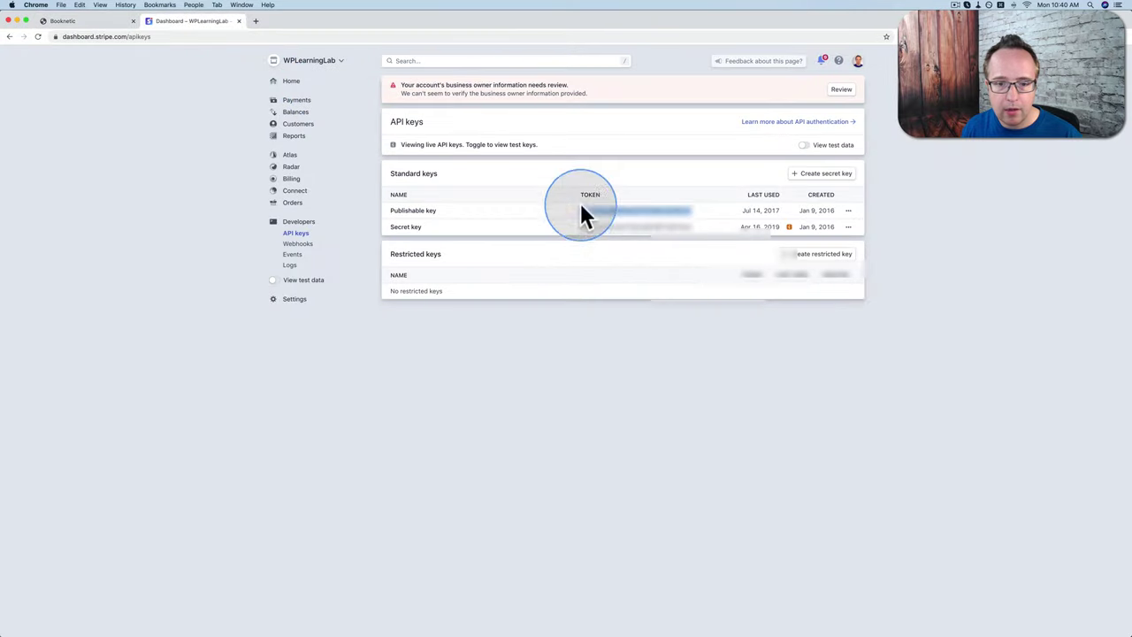
double_click(617, 227)
right_click(616, 227)
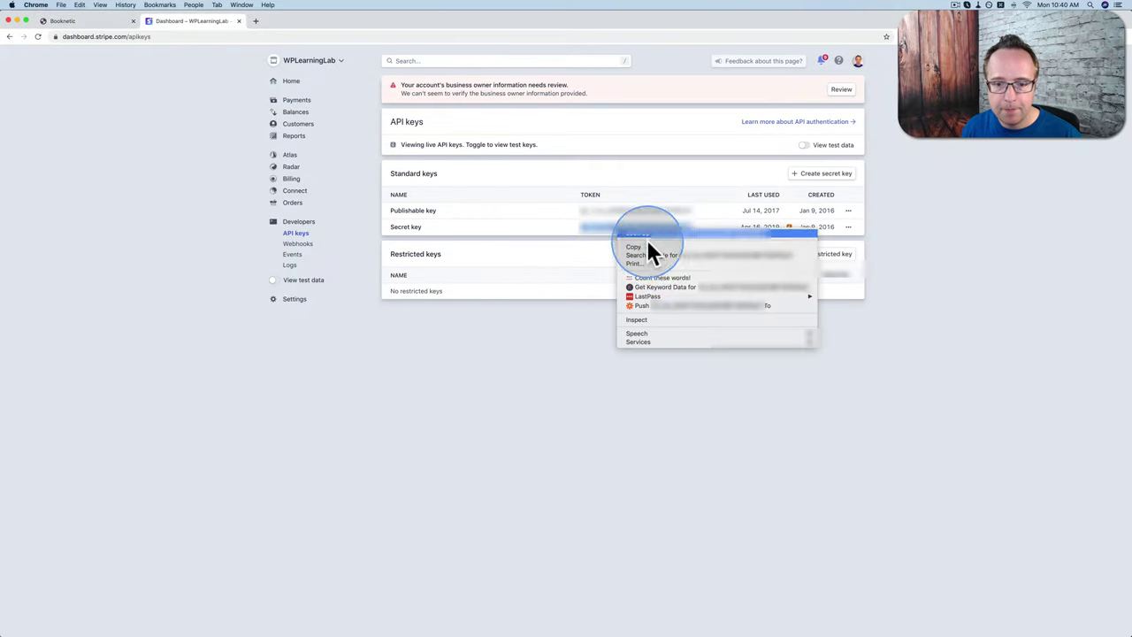
click(633, 247)
click(113, 20)
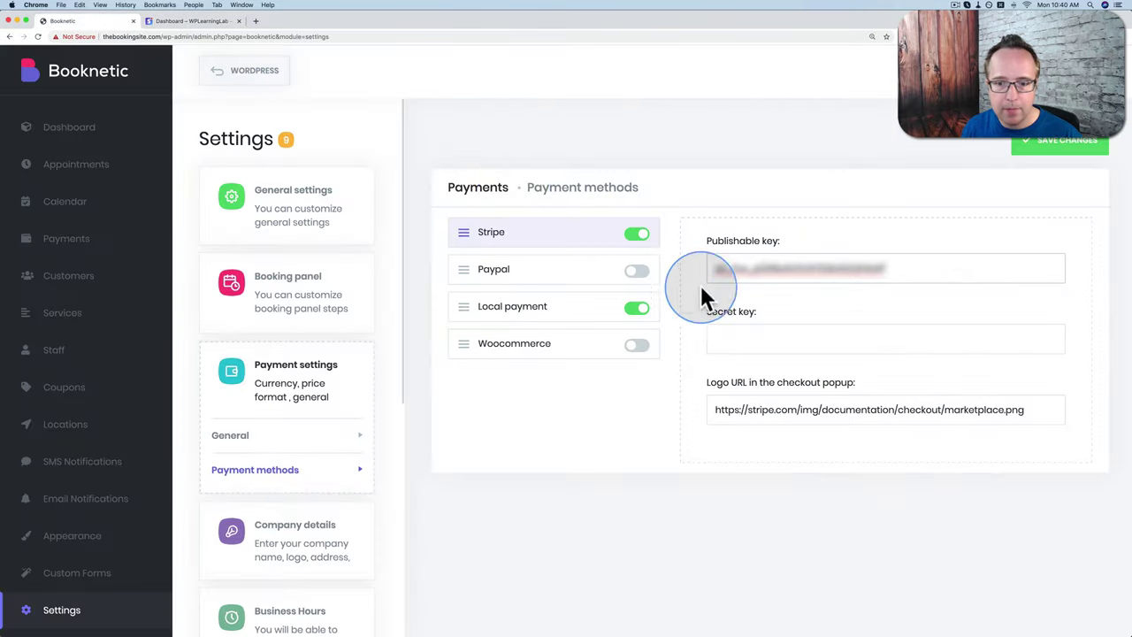
right_click(731, 332)
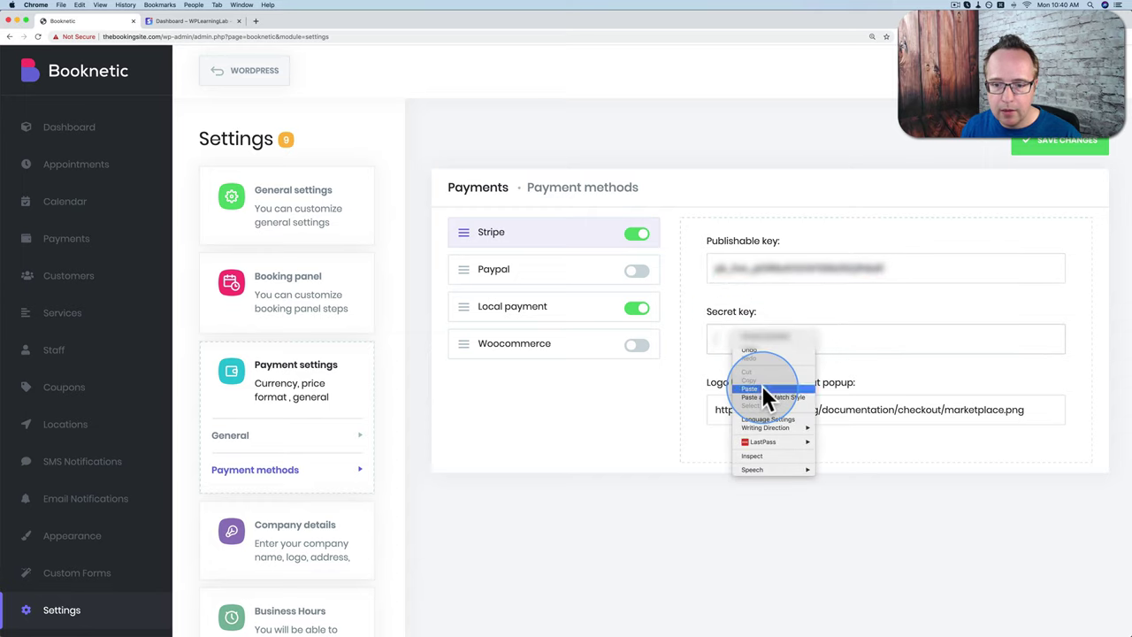
click(762, 385)
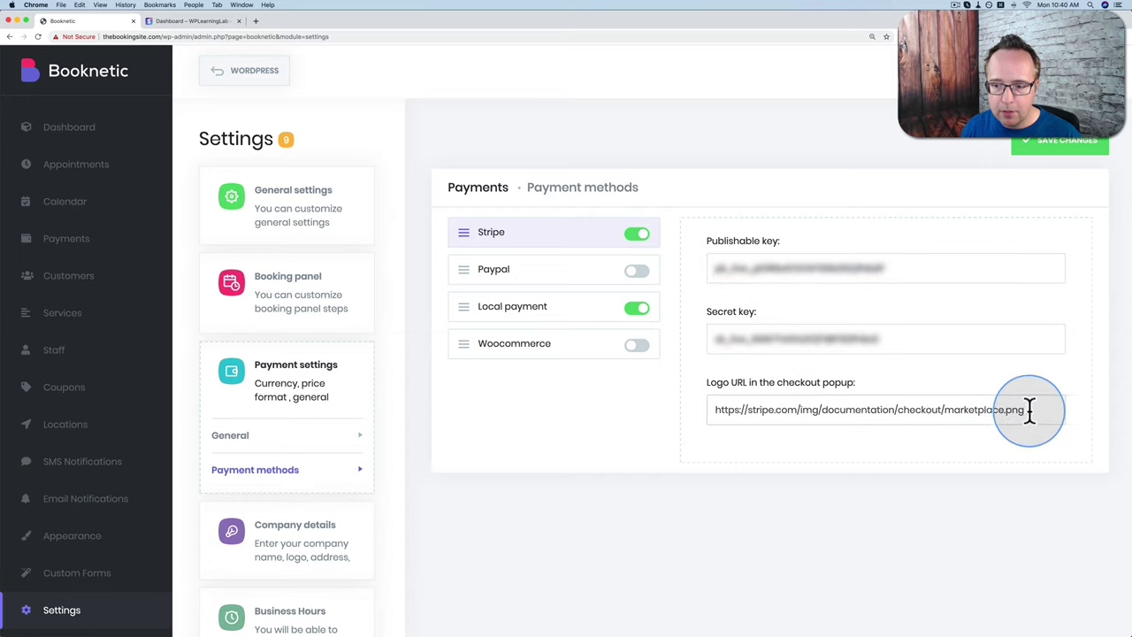
Step: Open the marketplace.png checkout logo URL in a new browser tab
drag(1029, 409, 734, 402)
right_click(725, 409)
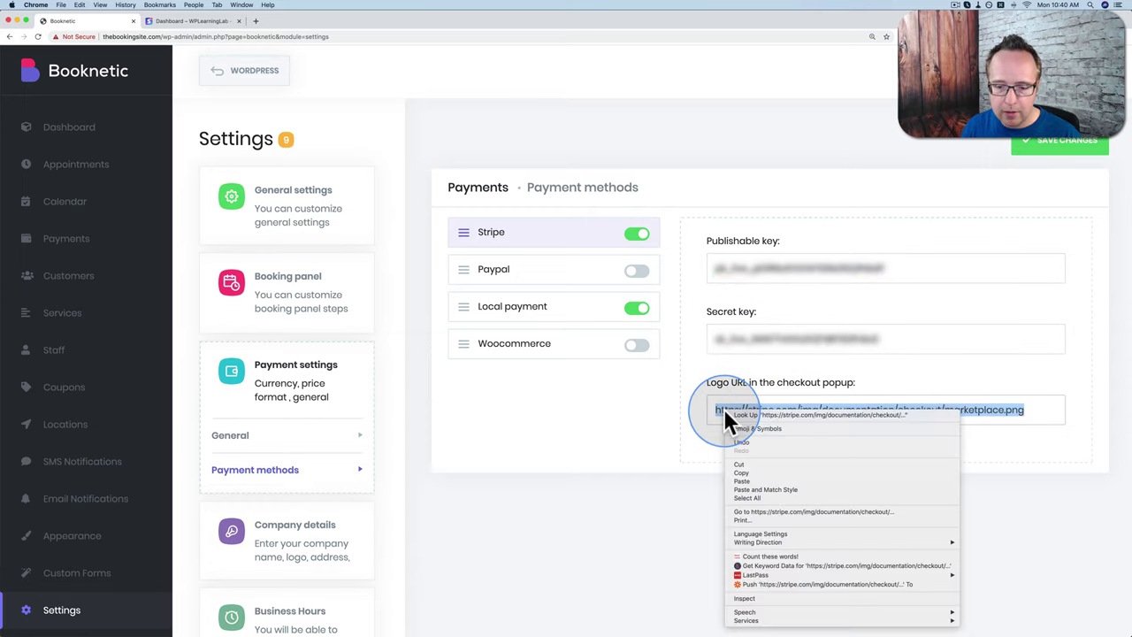
click(346, 97)
key(super+t)
key(super+v)
key(Return)
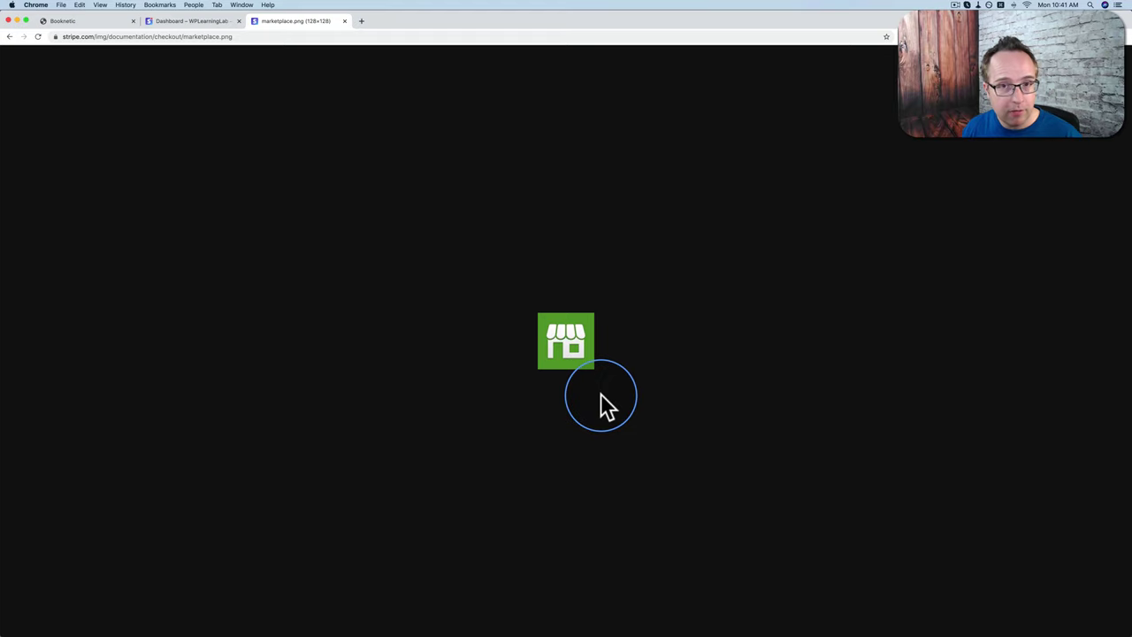
Step: Back in Booknetic, save payment methods with Stripe and Local payment enabled, PayPal and WooCommerce off
click(344, 20)
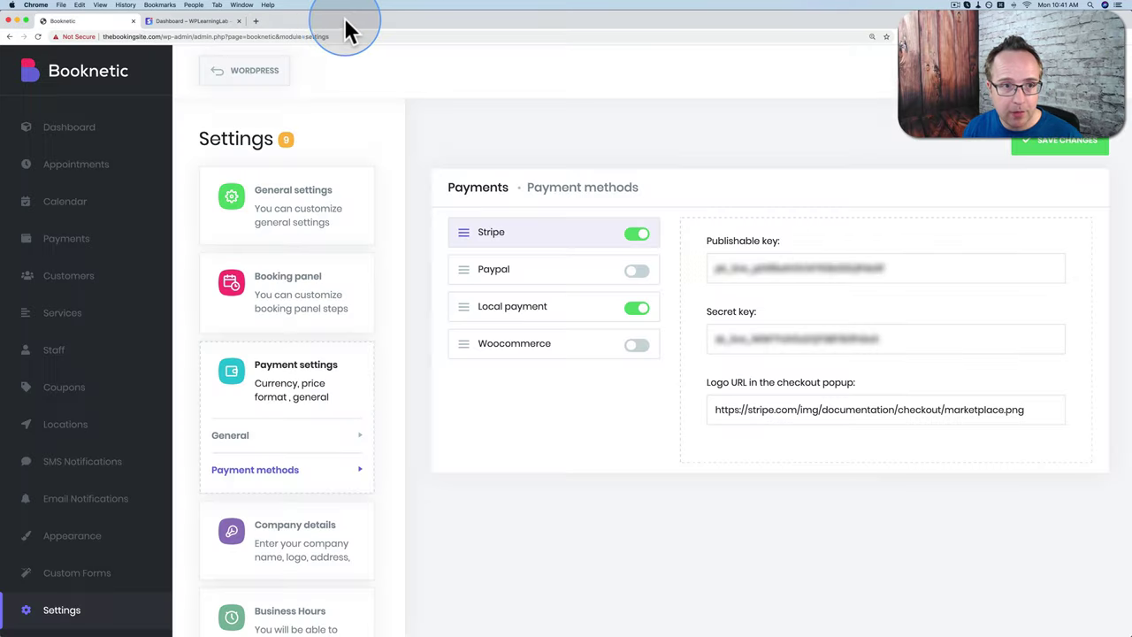
click(489, 263)
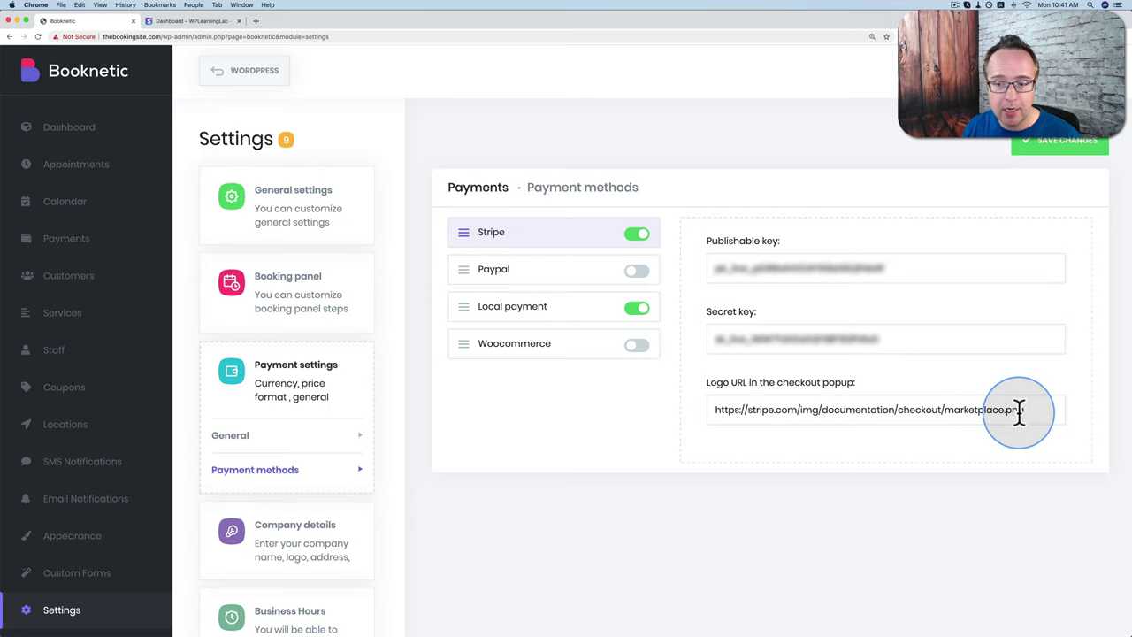
drag(1018, 412, 714, 411)
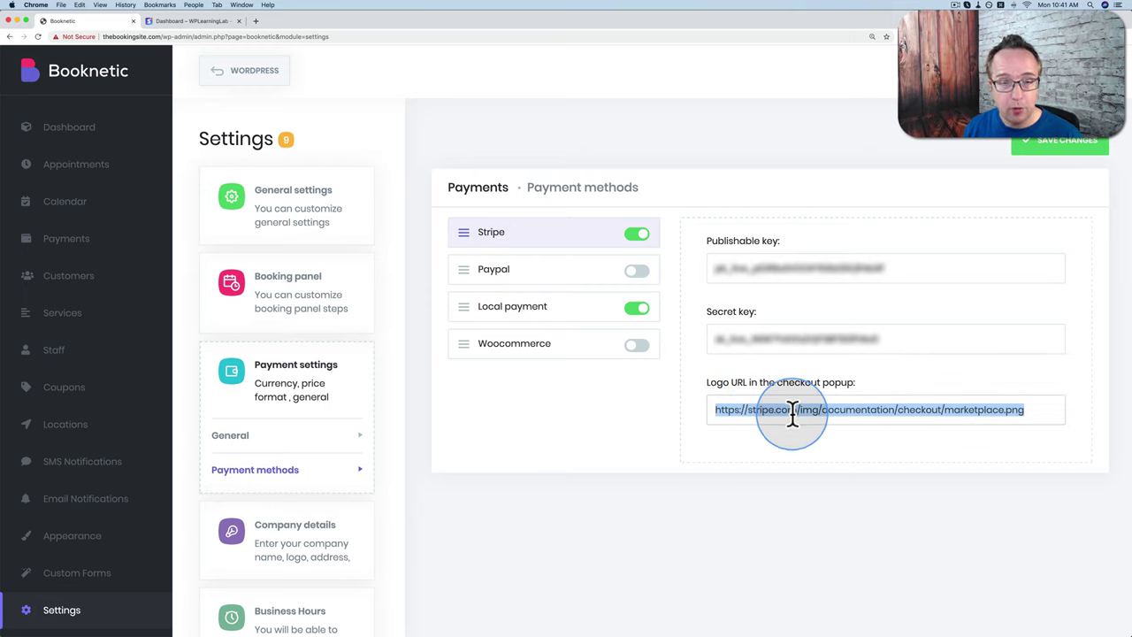
click(657, 354)
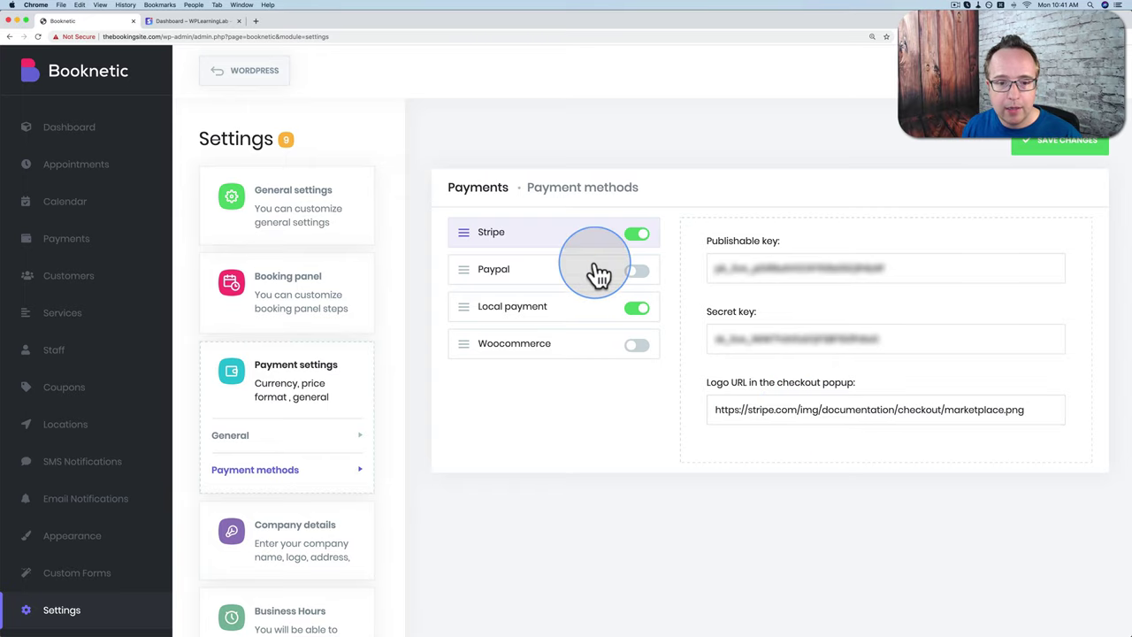
click(542, 320)
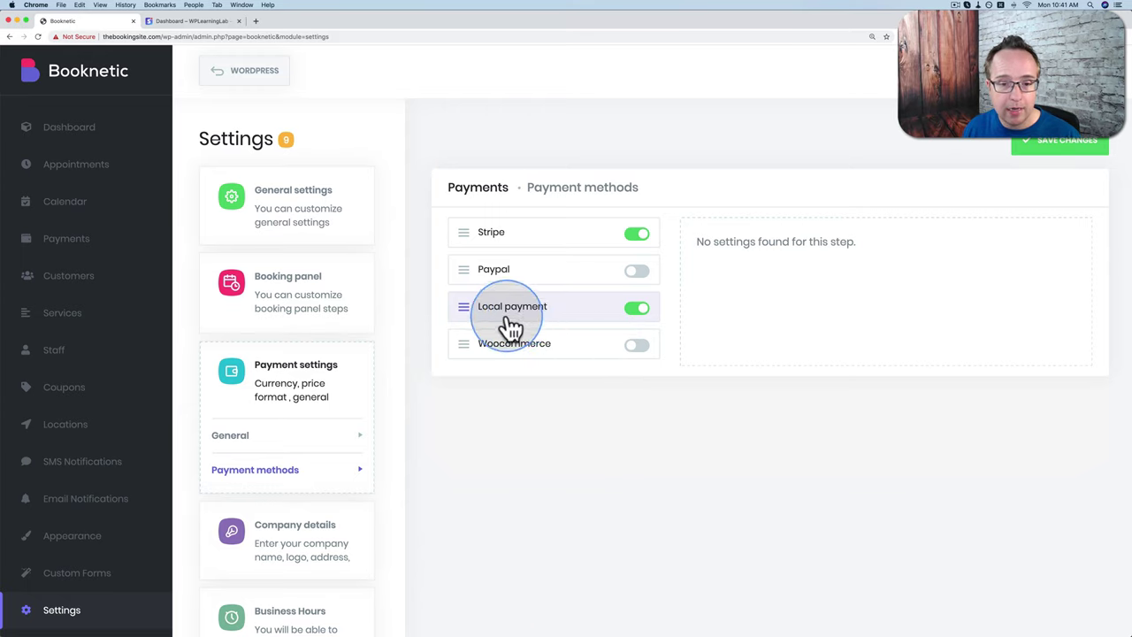
click(1069, 151)
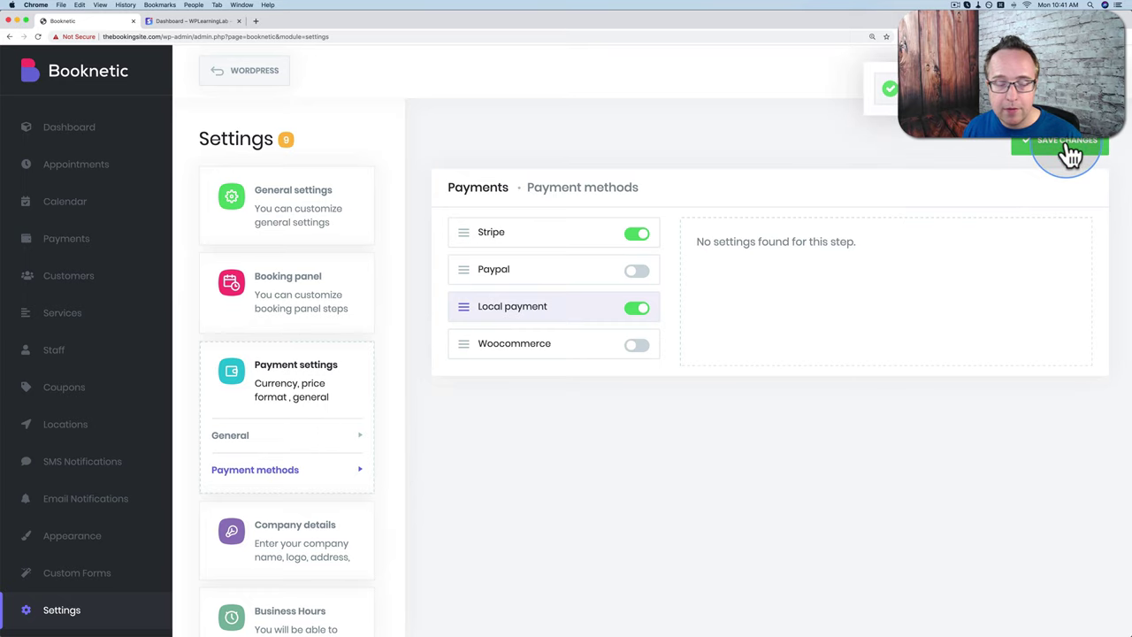
scroll(345, 430, down, 1)
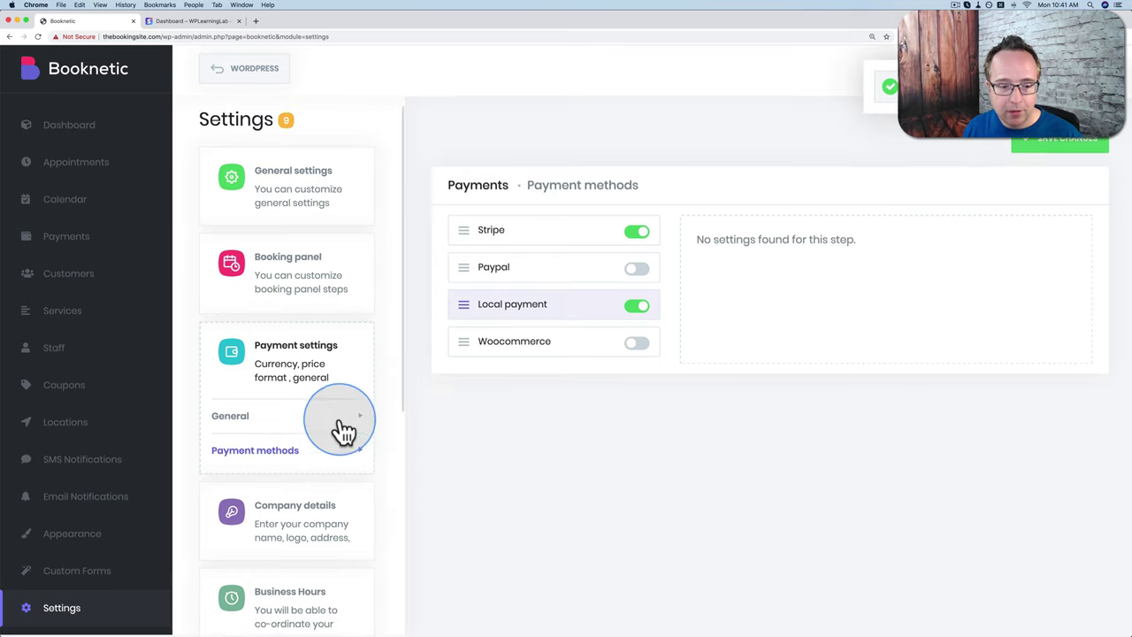
click(311, 506)
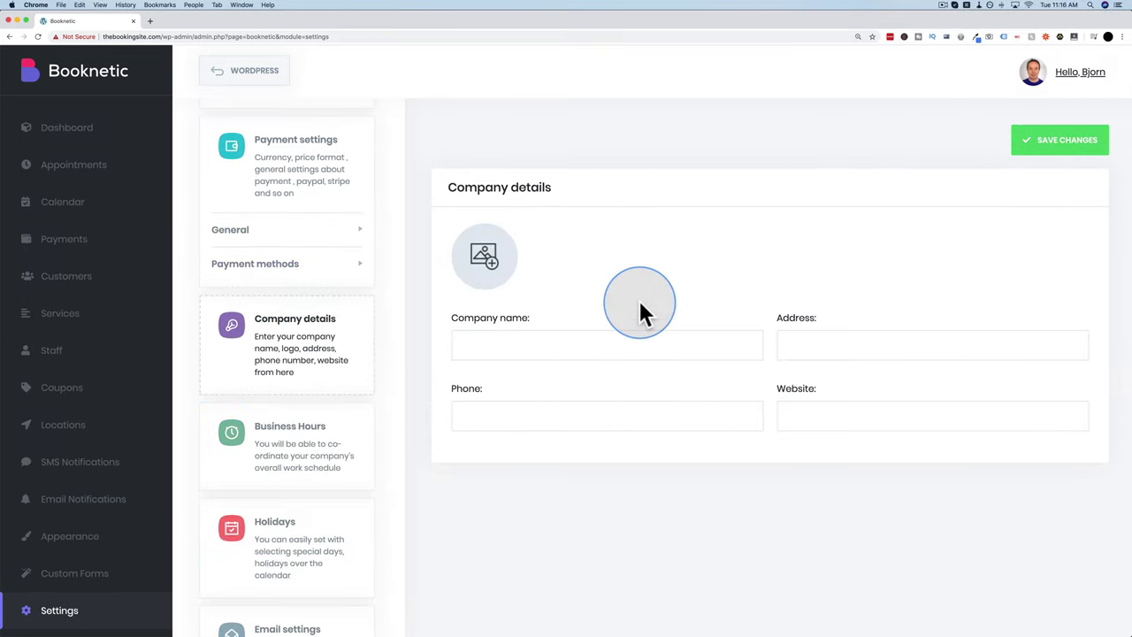
Step: Set legal.jpg from the Booking Form image folder as the company logo
click(487, 266)
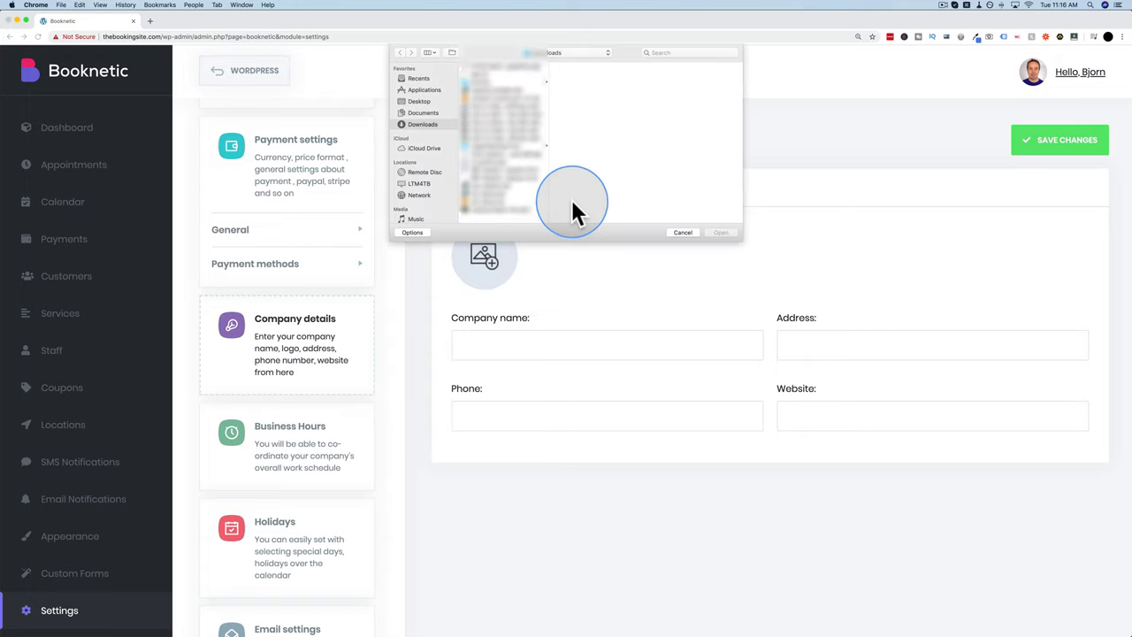
click(503, 146)
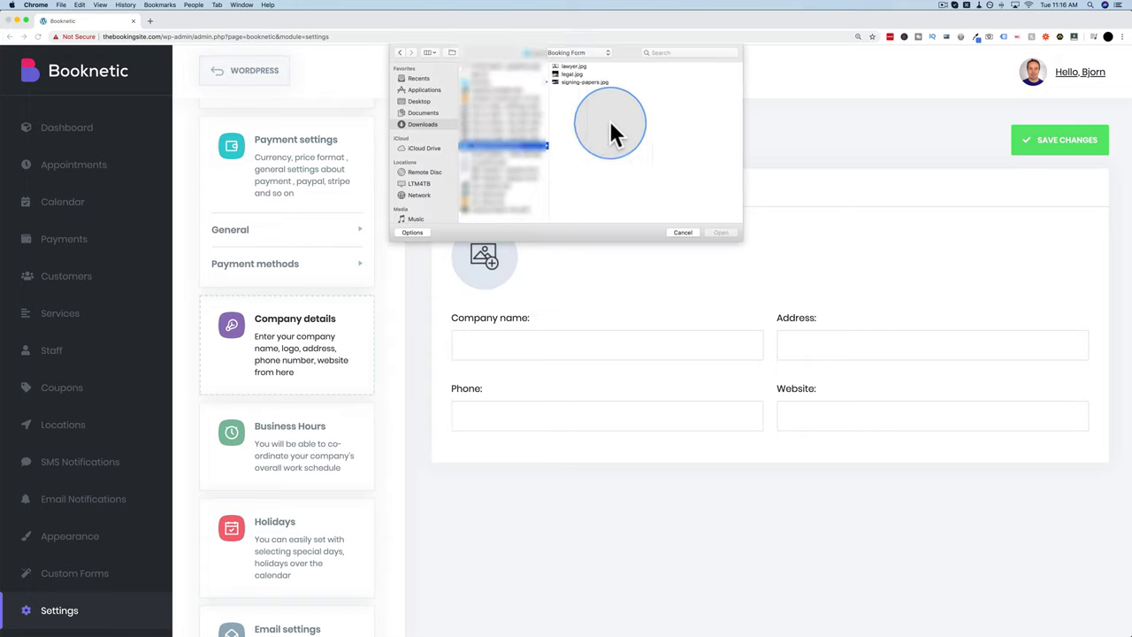
click(574, 82)
click(563, 74)
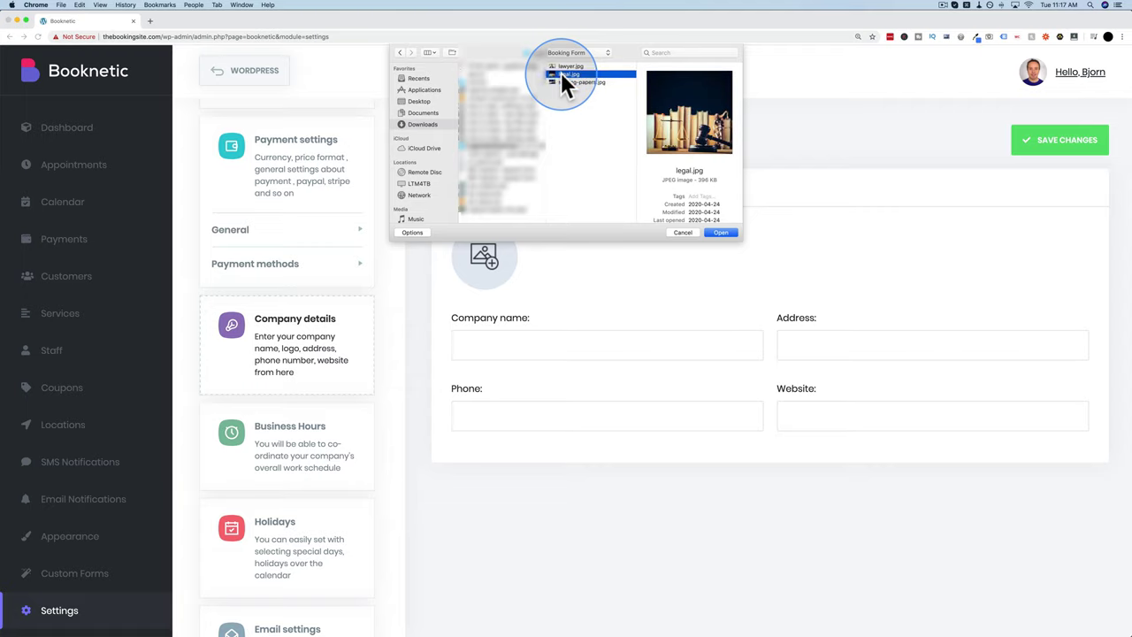
click(714, 232)
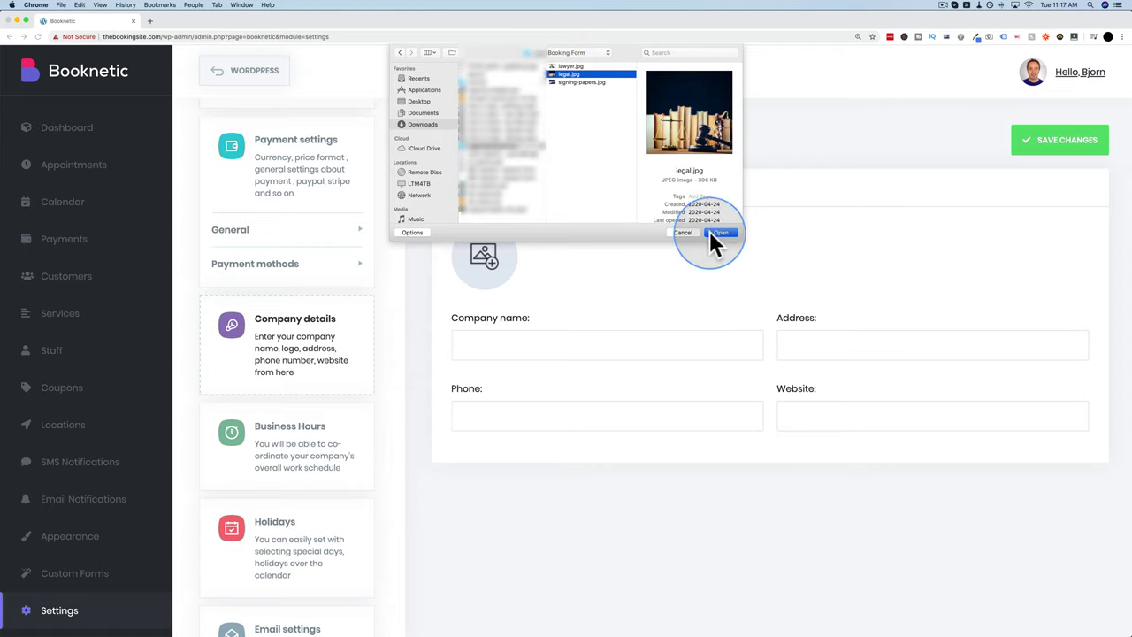
Step: Enter company name Legal Eagles, paste the site address into Website, and save
click(607, 345)
text(Legal Eagles)
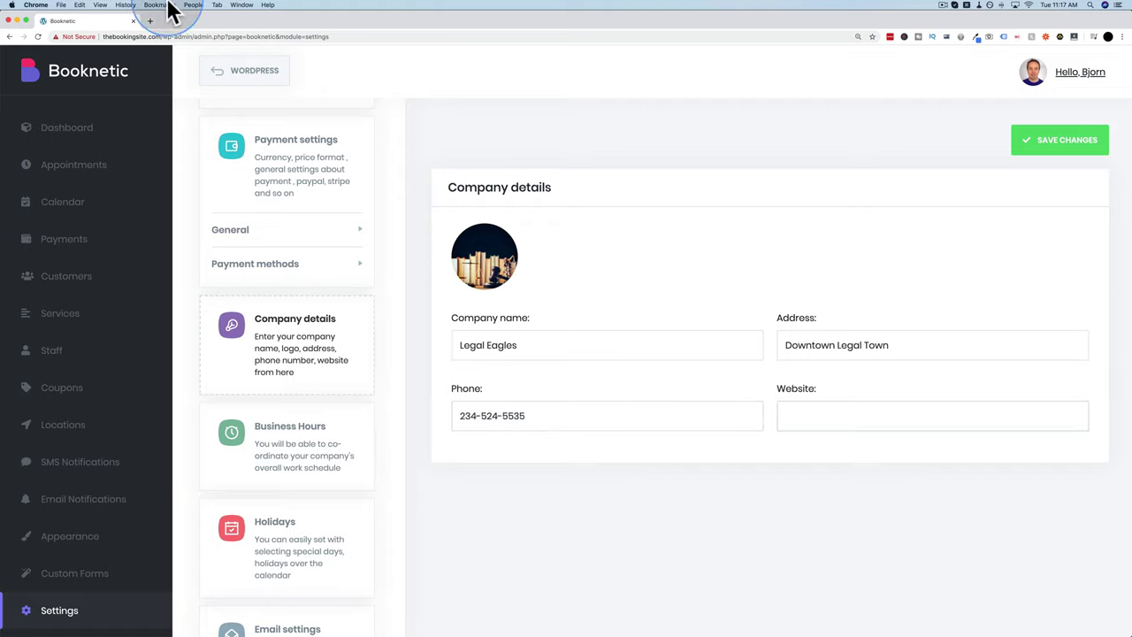
drag(160, 36, 103, 36)
key(super+c)
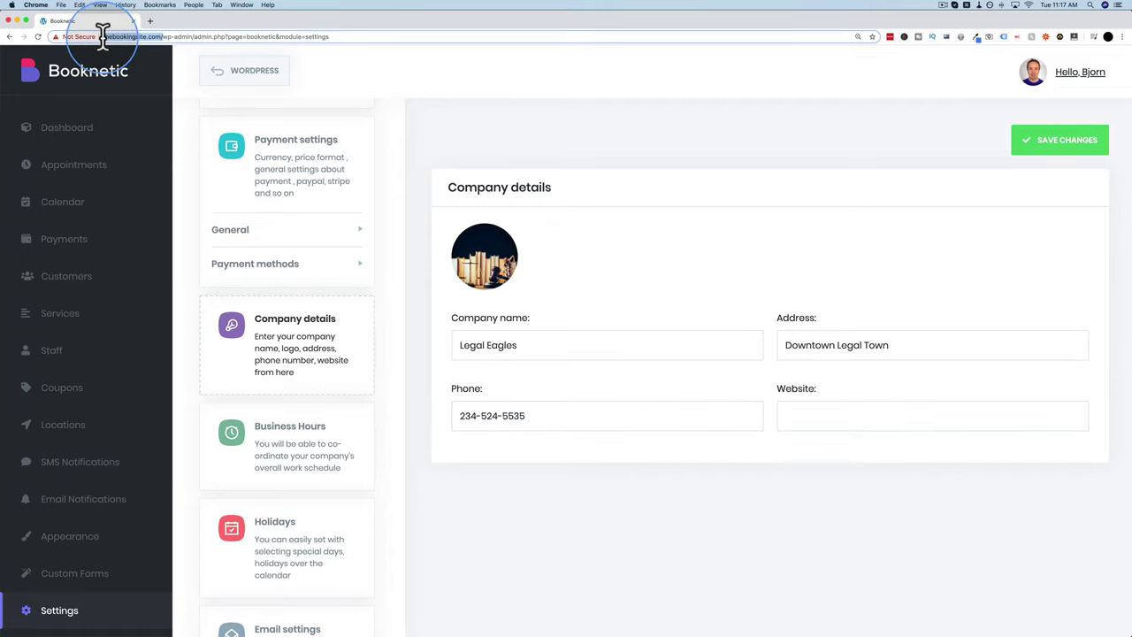
click(802, 427)
key(super+v)
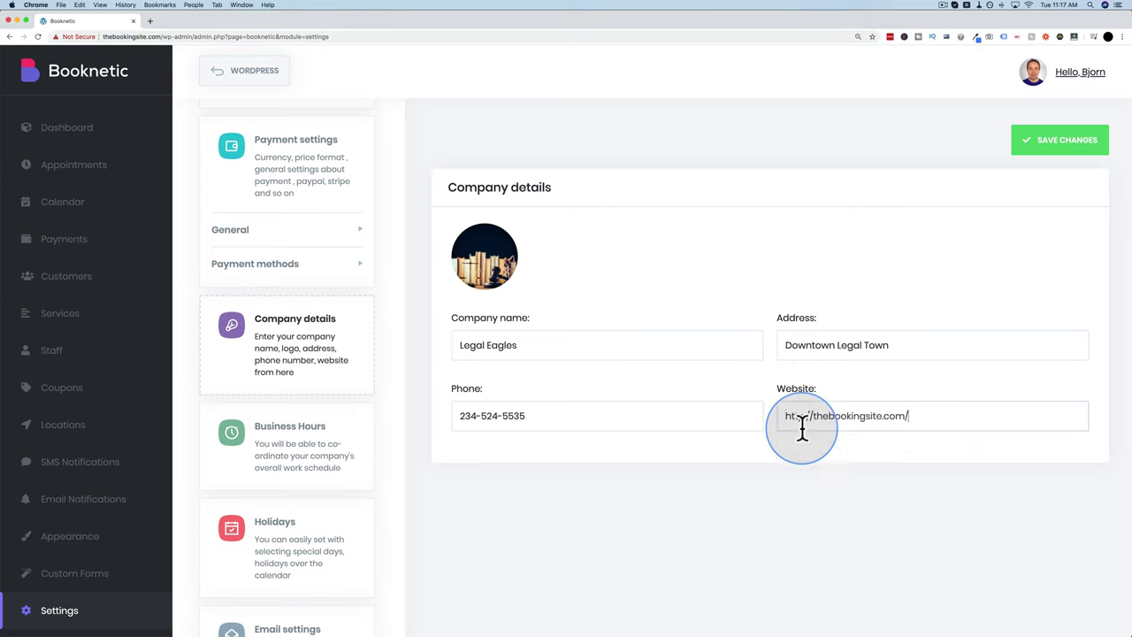
click(859, 522)
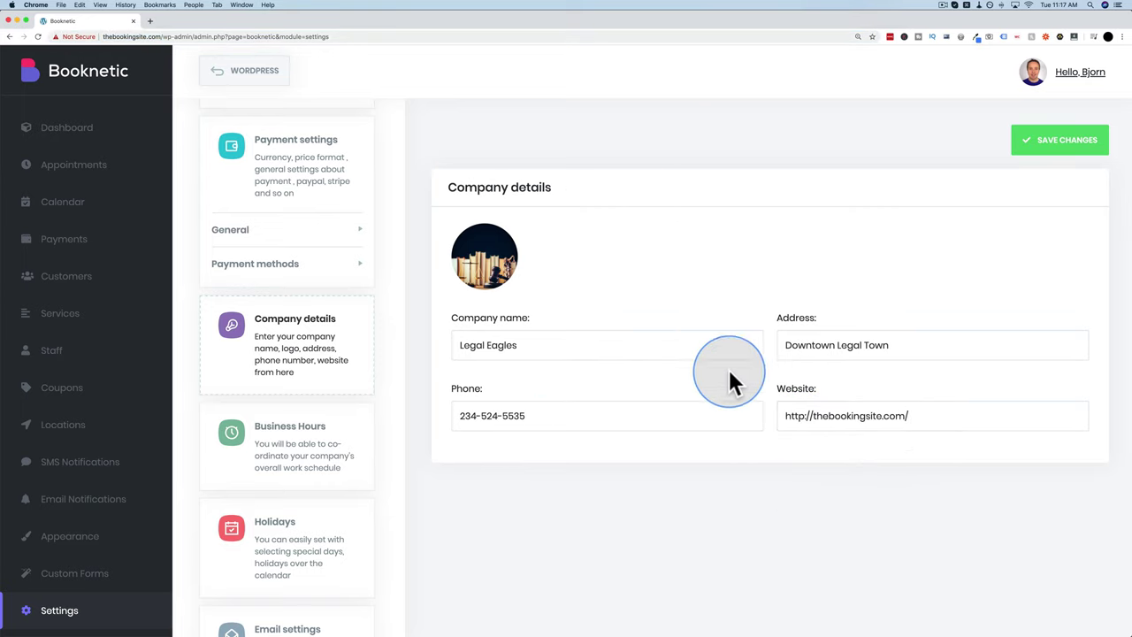
click(1080, 149)
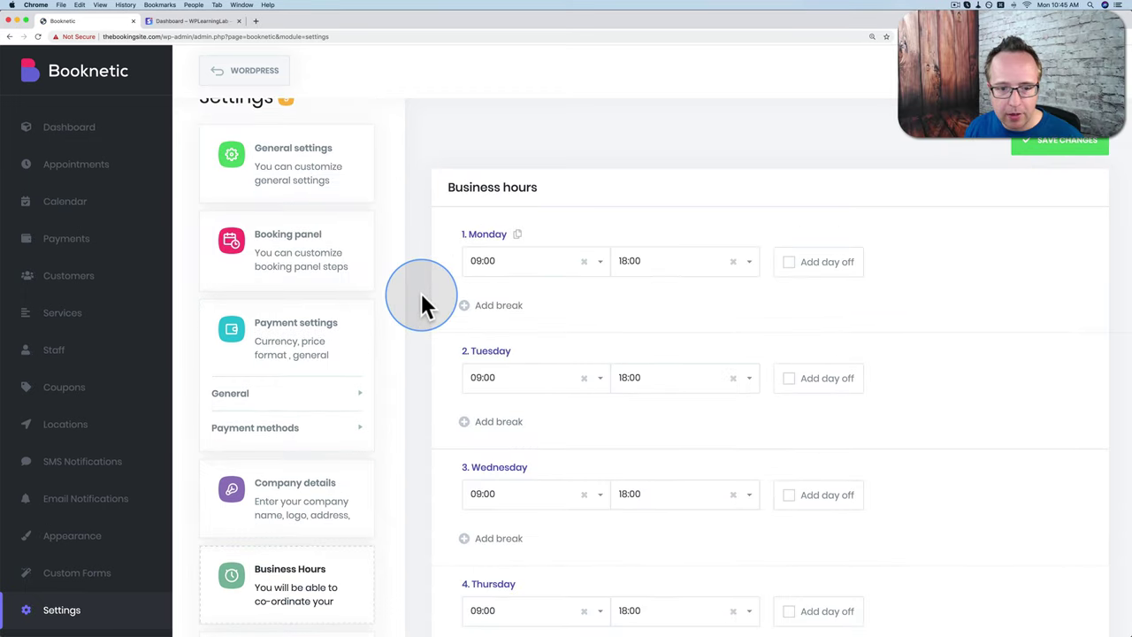
Step: Add a 12:00–13:00 break to Friday's business hours
scroll(421, 295, down, 2)
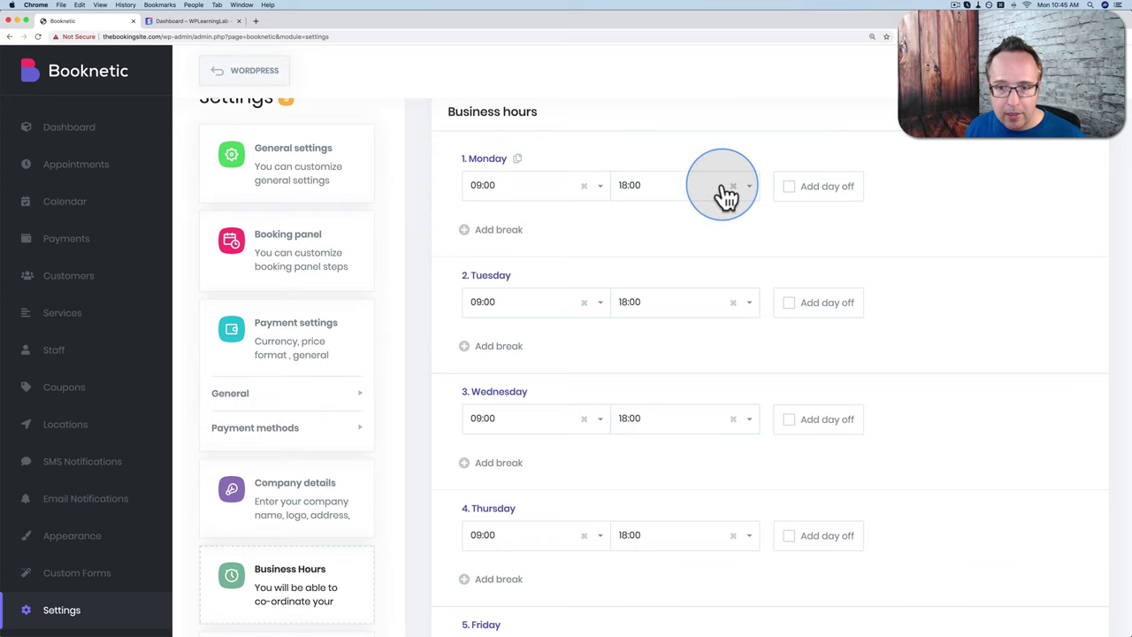
scroll(549, 267, down, 8)
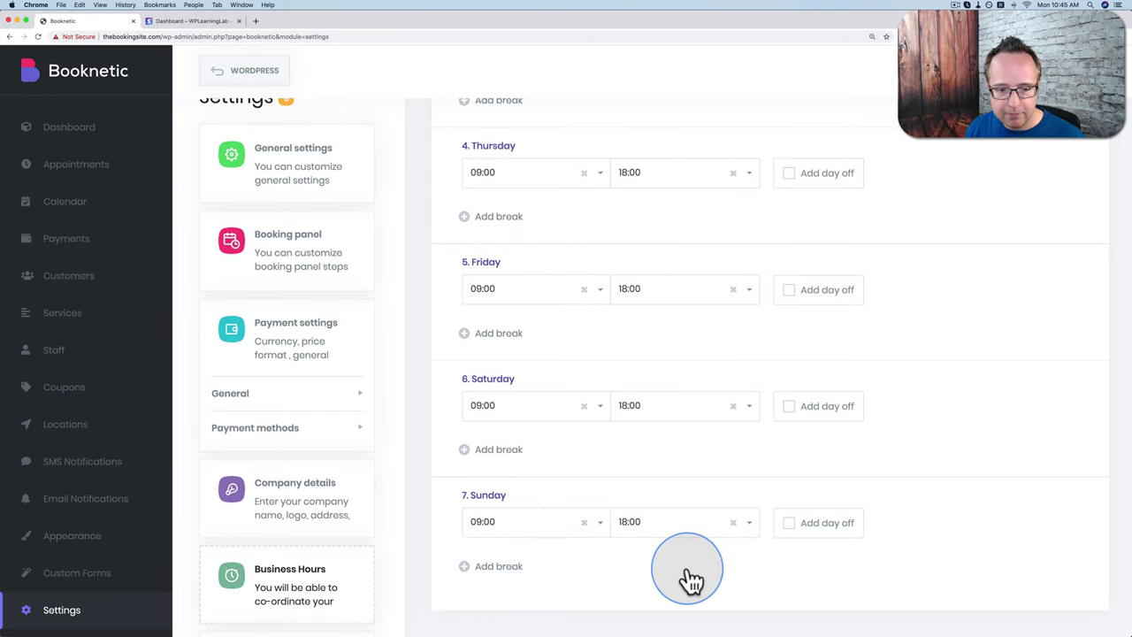
click(498, 333)
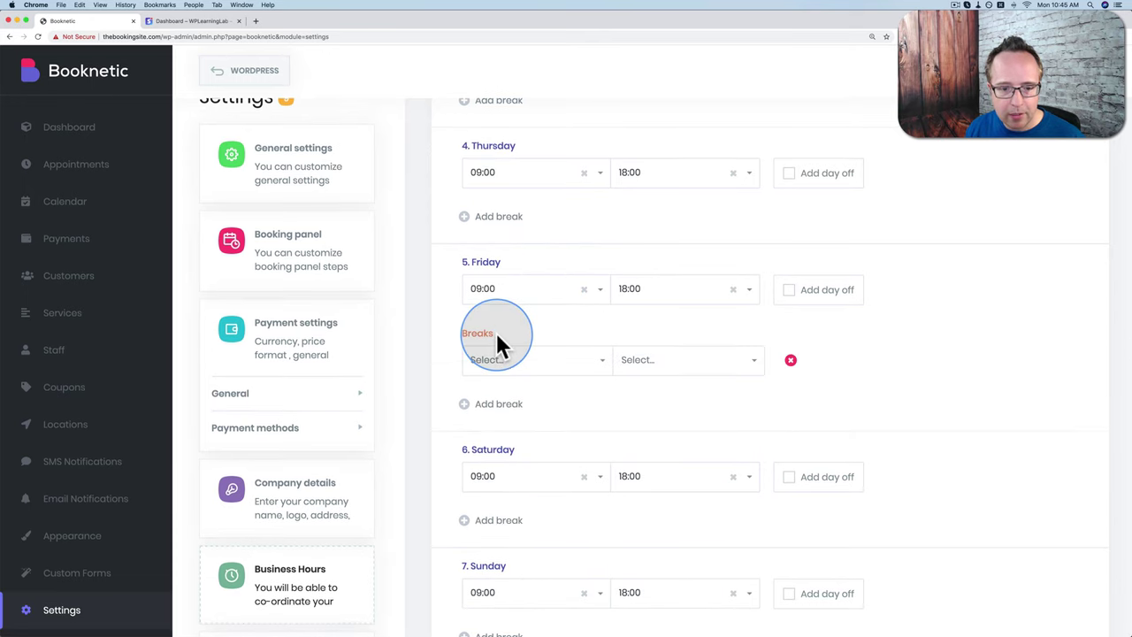
click(599, 367)
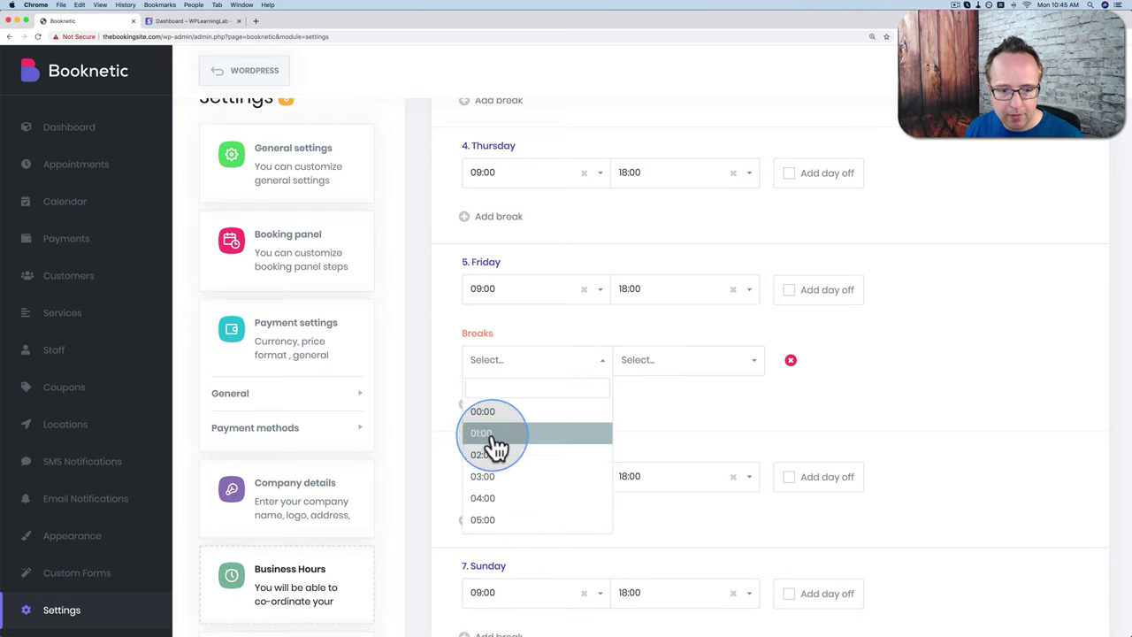
scroll(495, 446, down, 5)
click(489, 482)
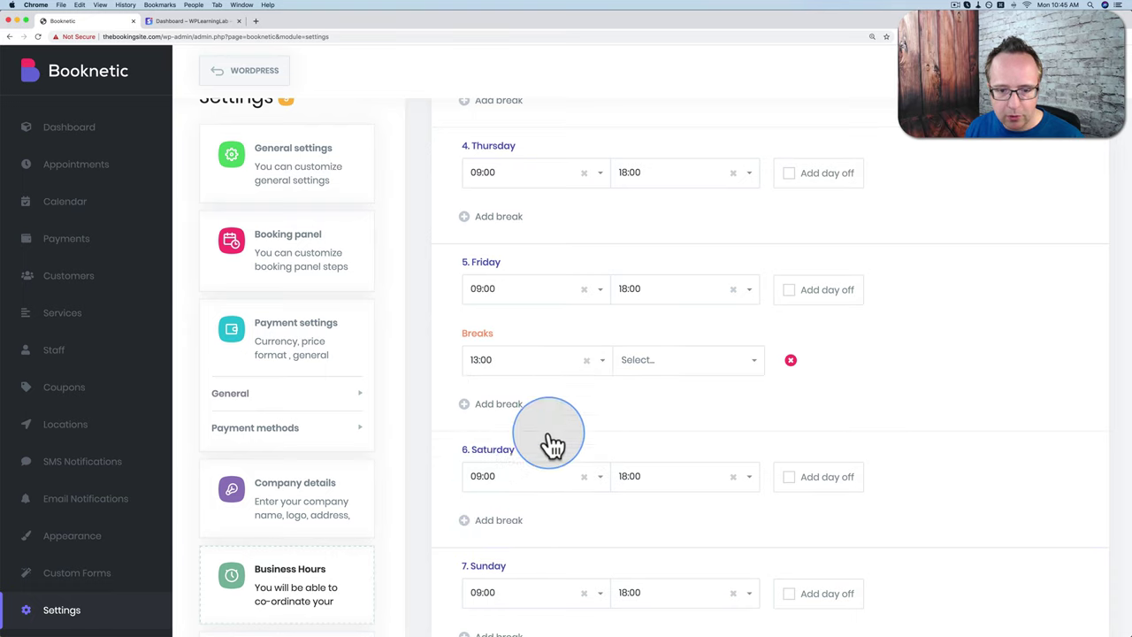
click(716, 365)
scroll(687, 434, down, 1)
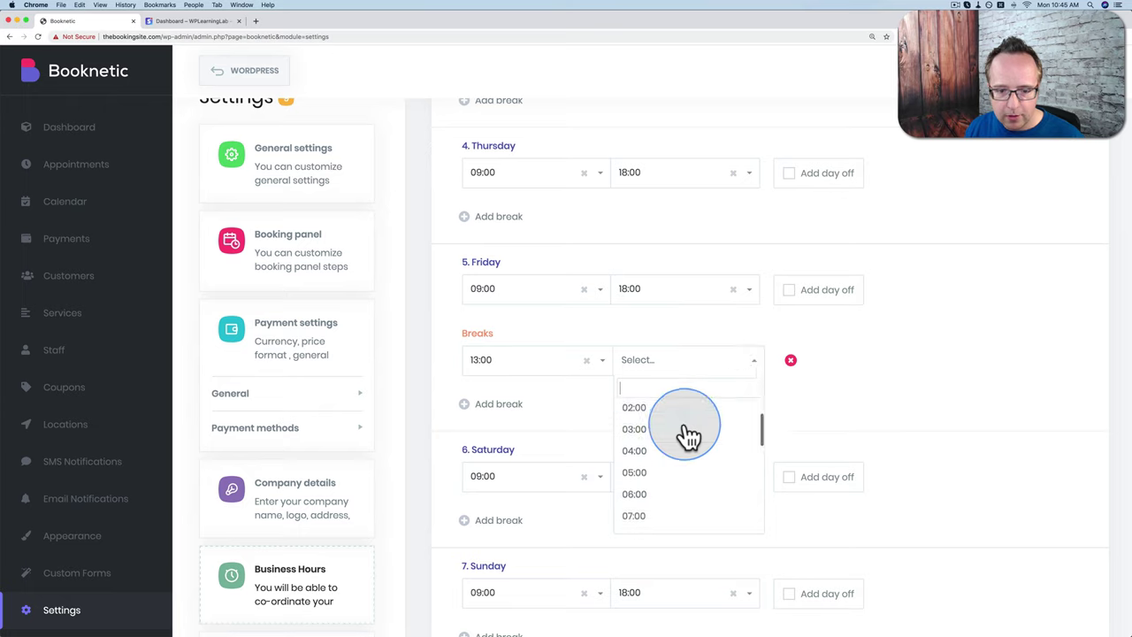
click(576, 373)
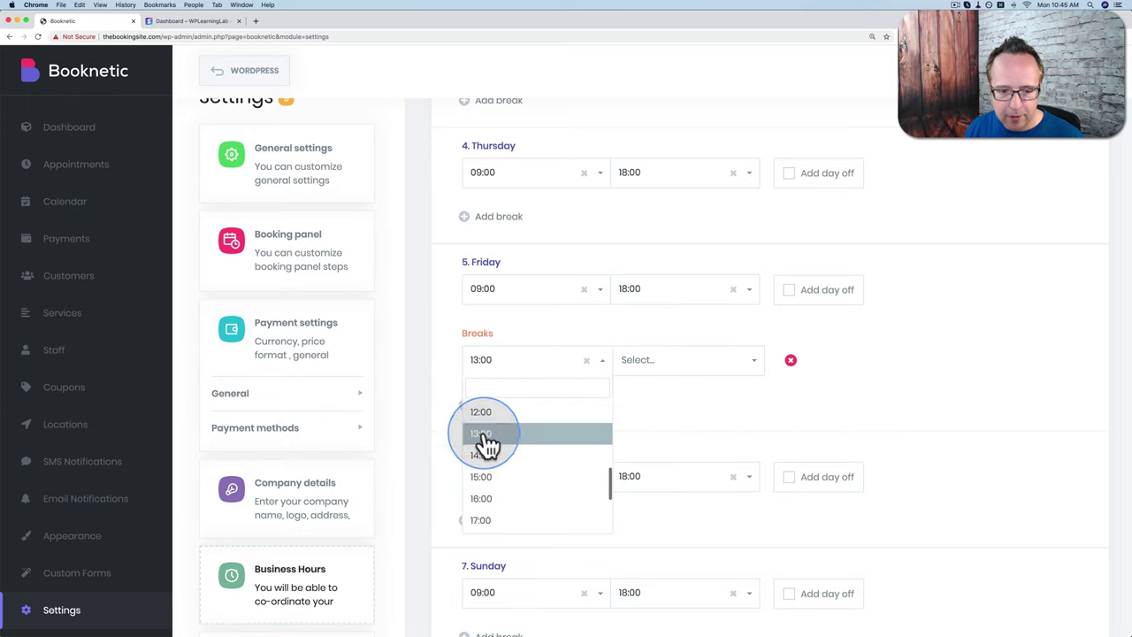
click(483, 435)
click(697, 365)
scroll(672, 433, down, 4)
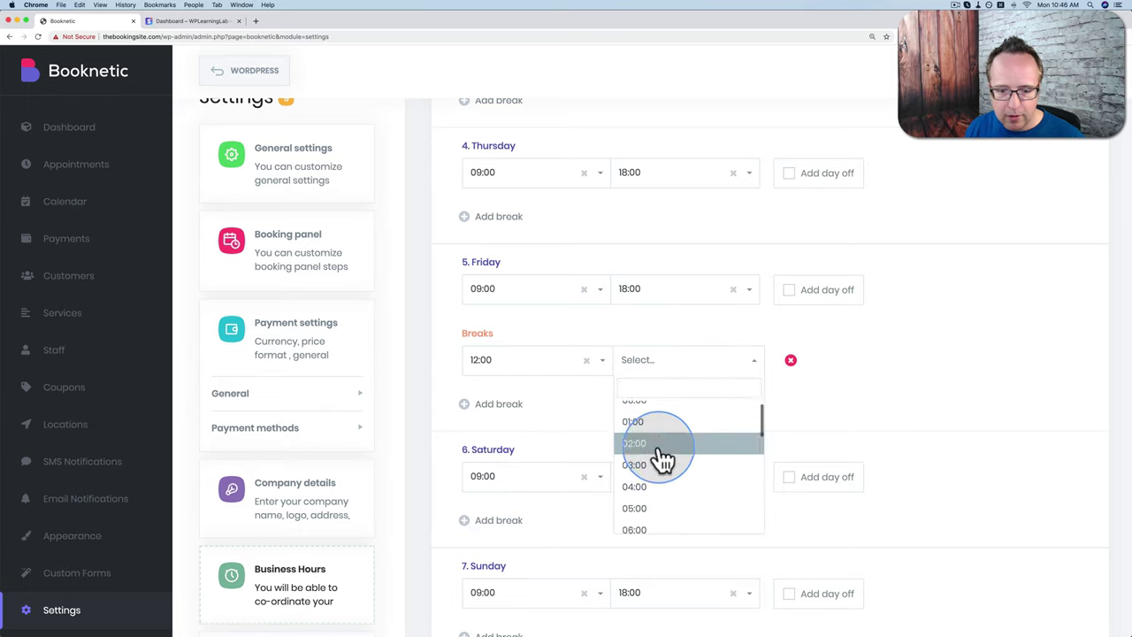
scroll(664, 460, down, 2)
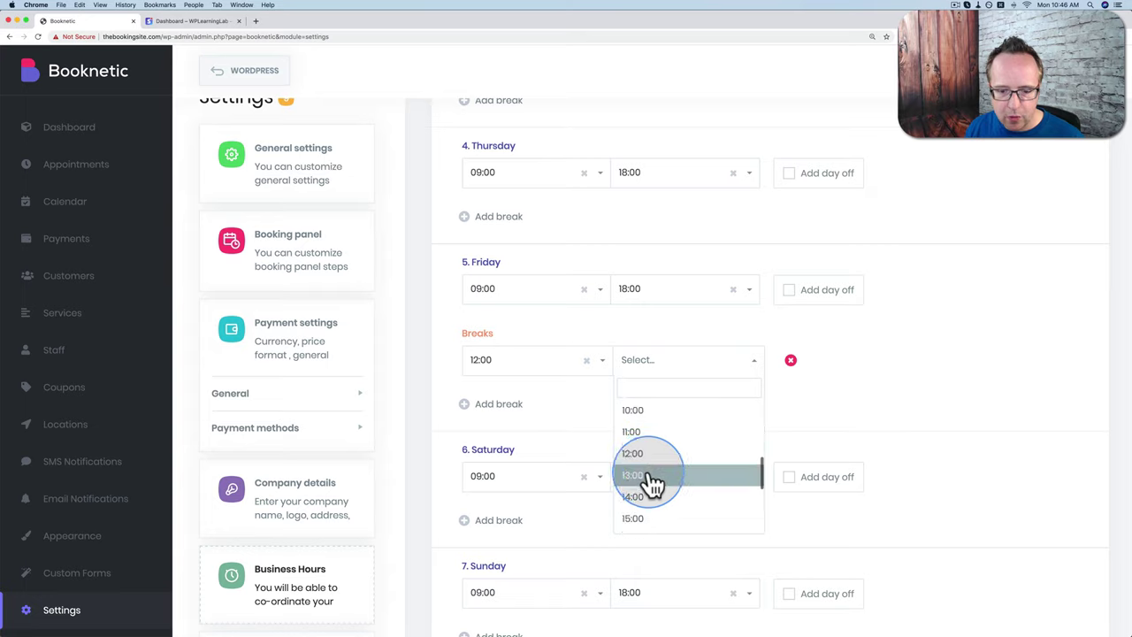
click(652, 478)
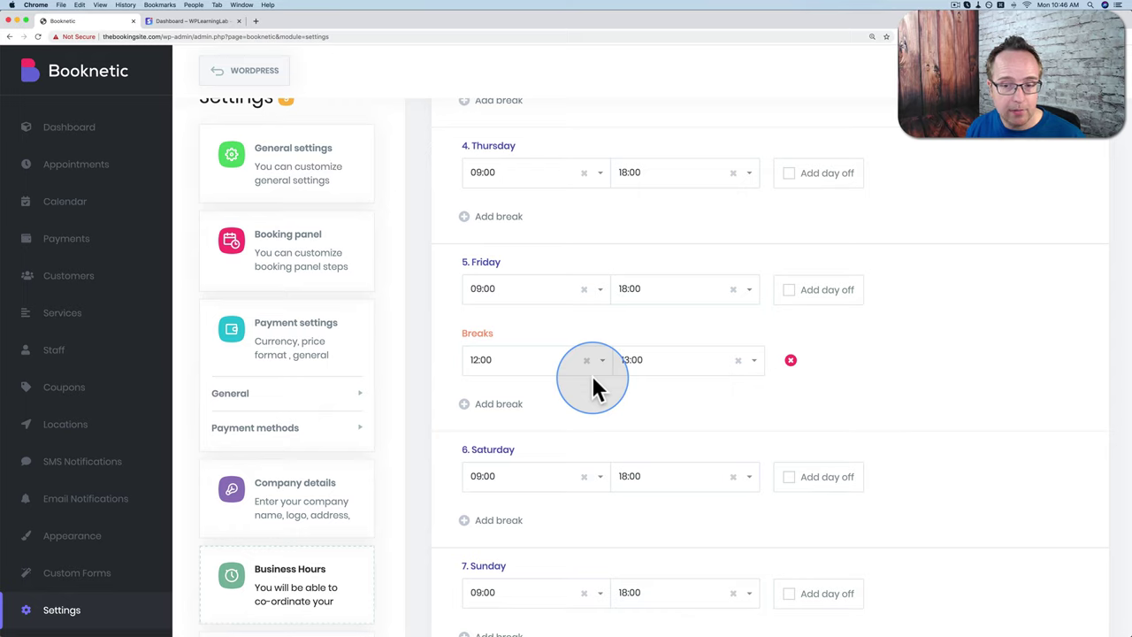
Step: Mark Sunday as a day off and save the business hours
scroll(800, 354, down, 2)
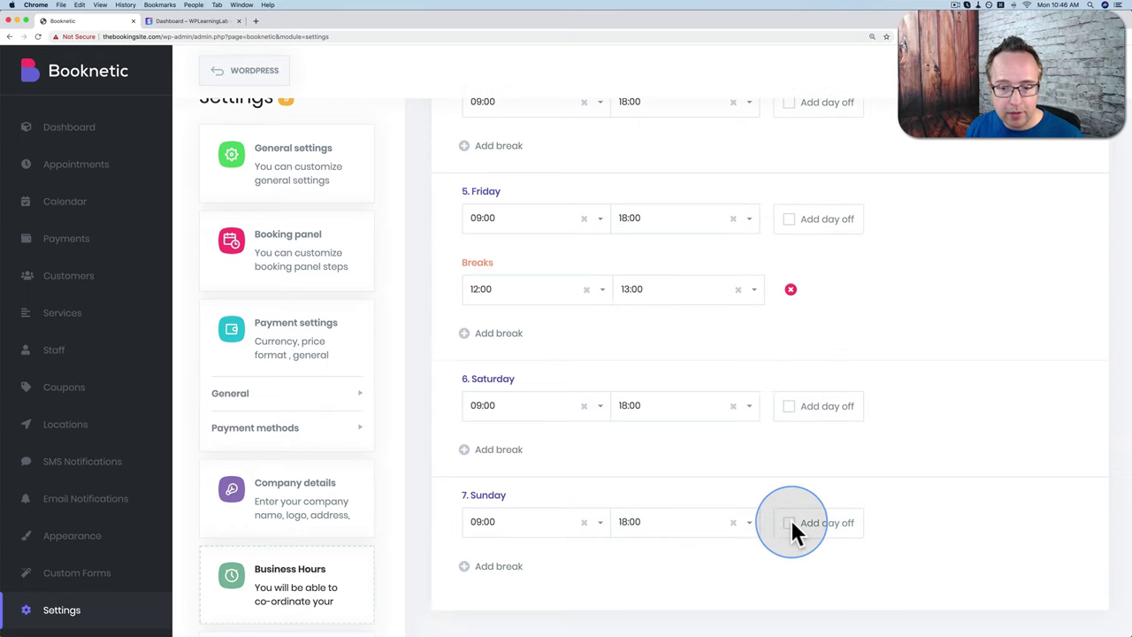
click(788, 523)
scroll(791, 527, up, 1)
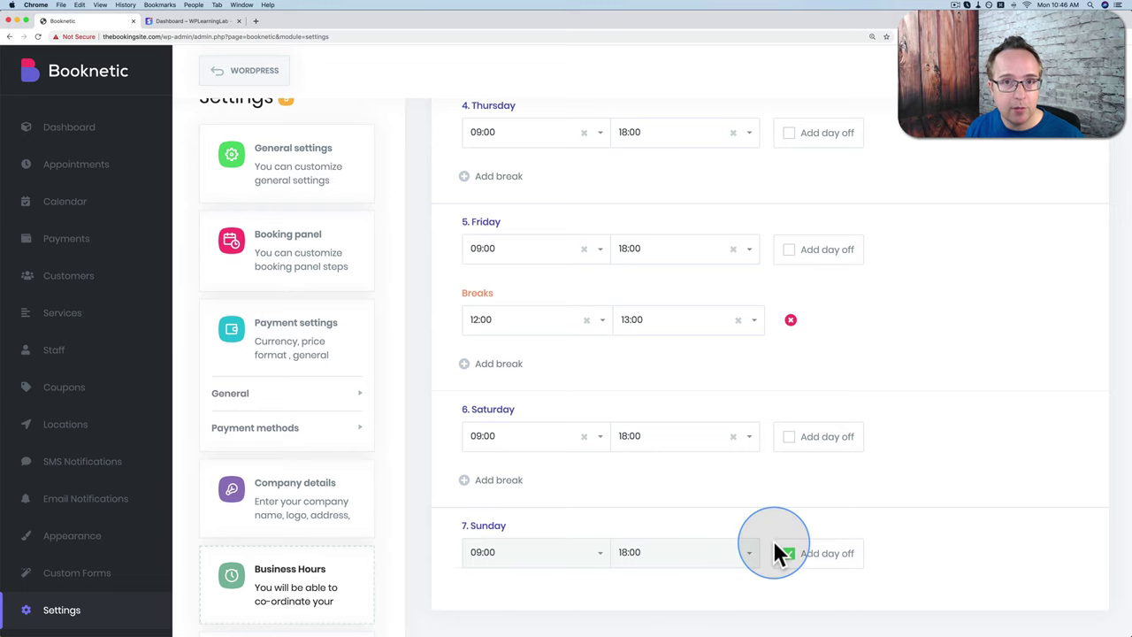
scroll(952, 296, up, 10)
click(542, 269)
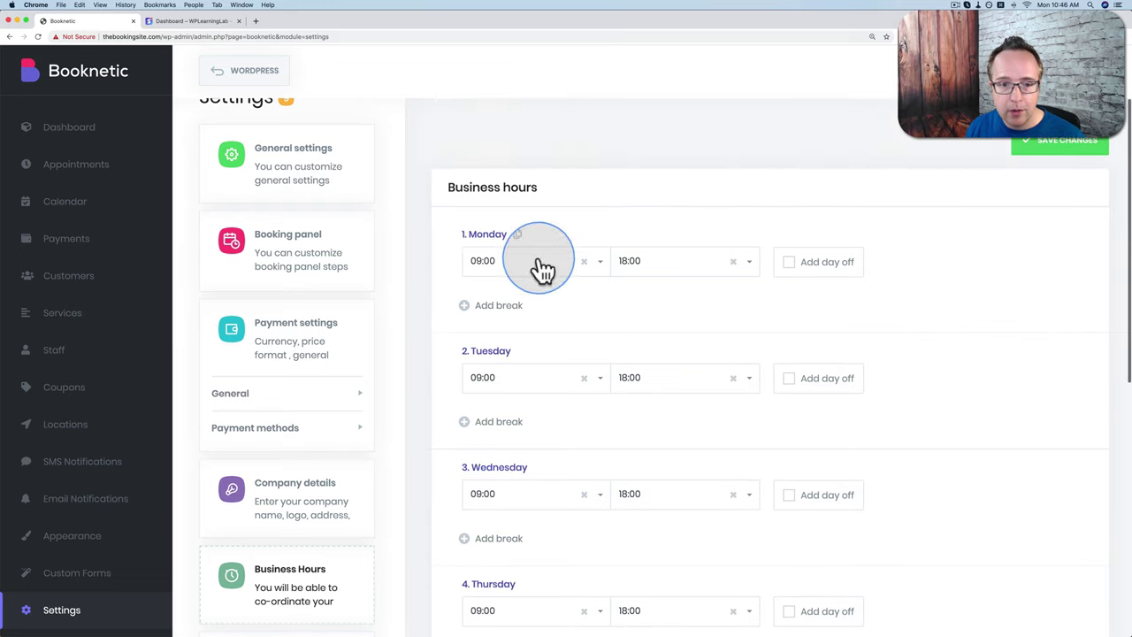
click(1075, 162)
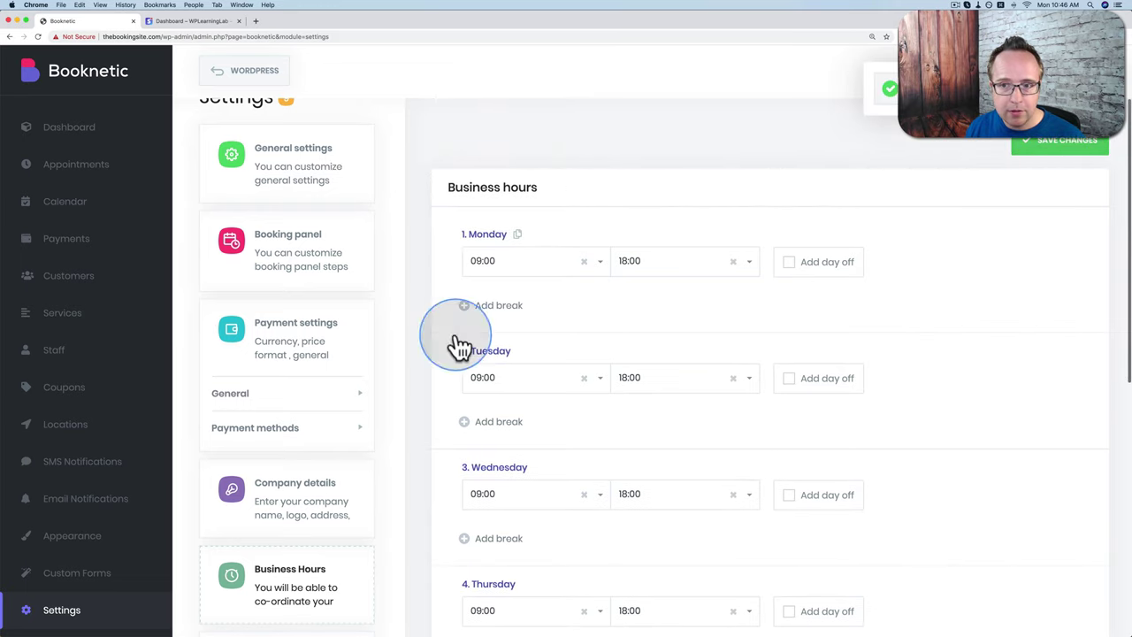
scroll(234, 485, down, 3)
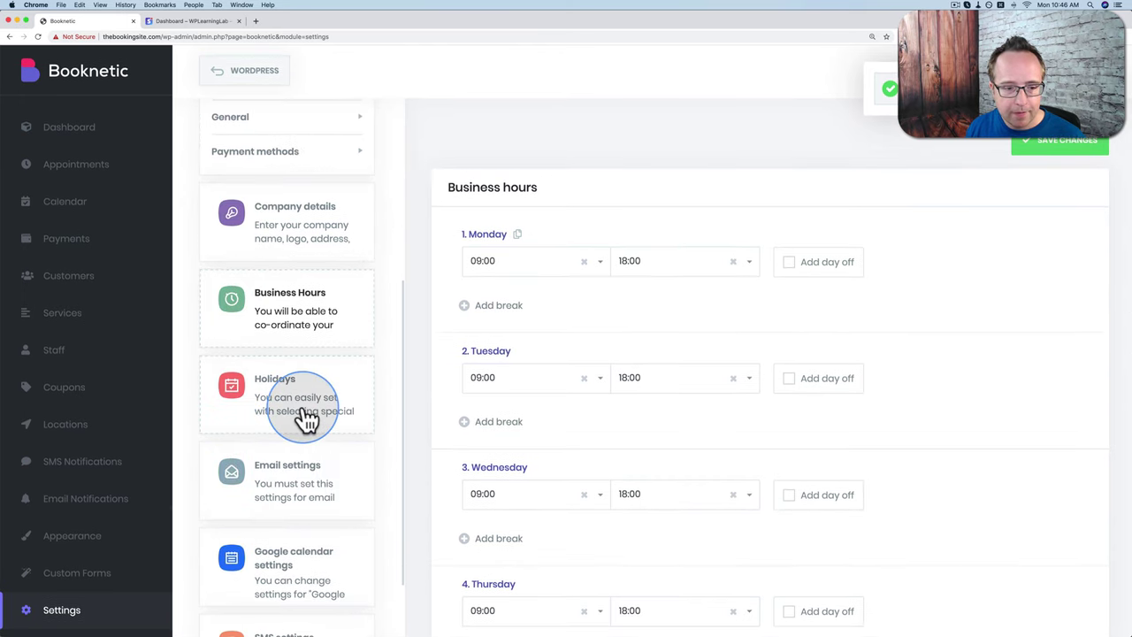
Step: In the Holidays calendar, mark 25 December 2020 as a holiday
click(312, 418)
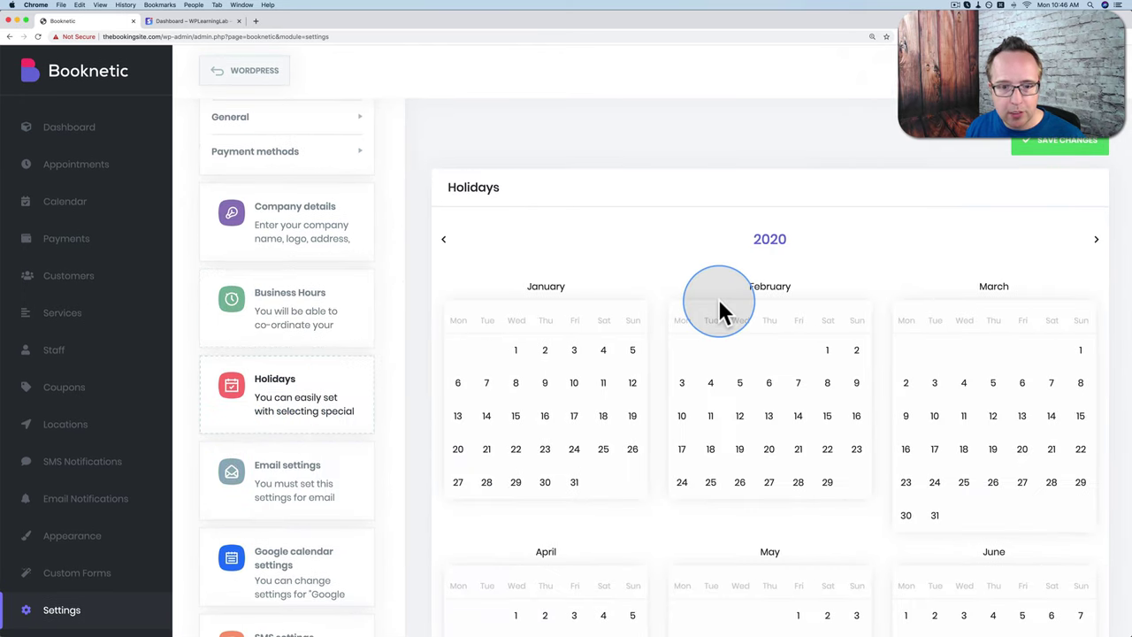
scroll(769, 398, down, 8)
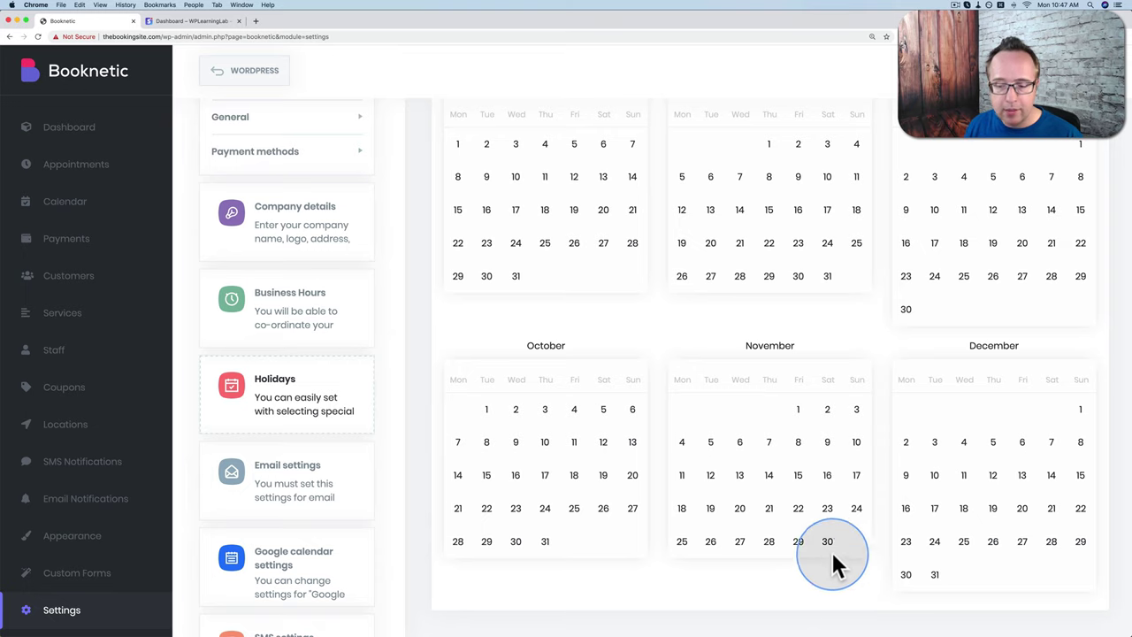
click(963, 541)
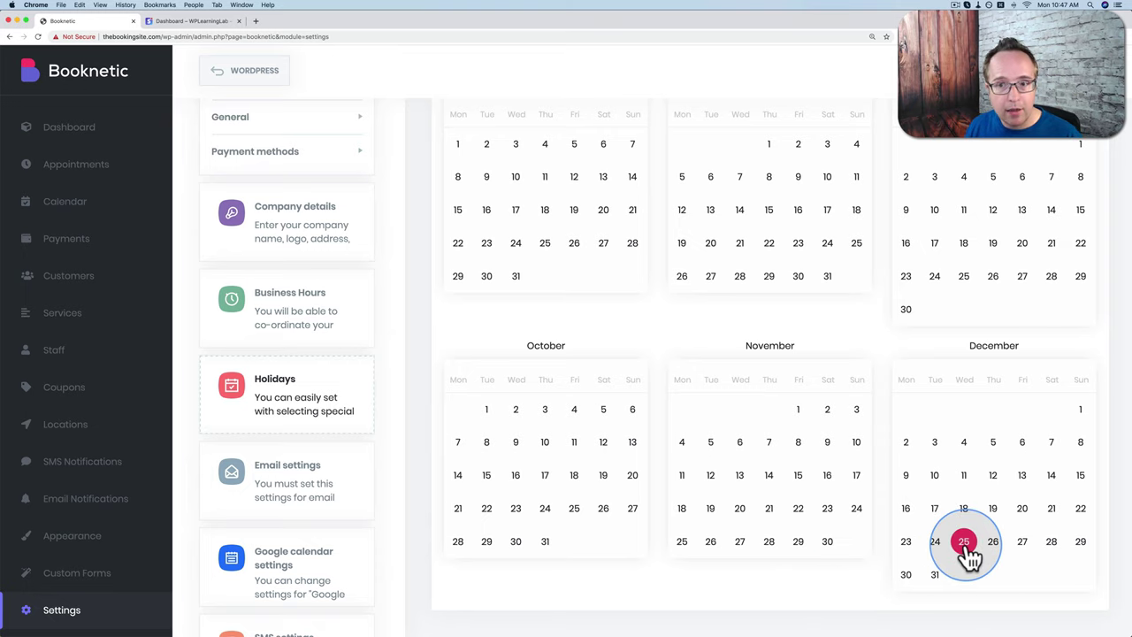
scroll(964, 553, up, 8)
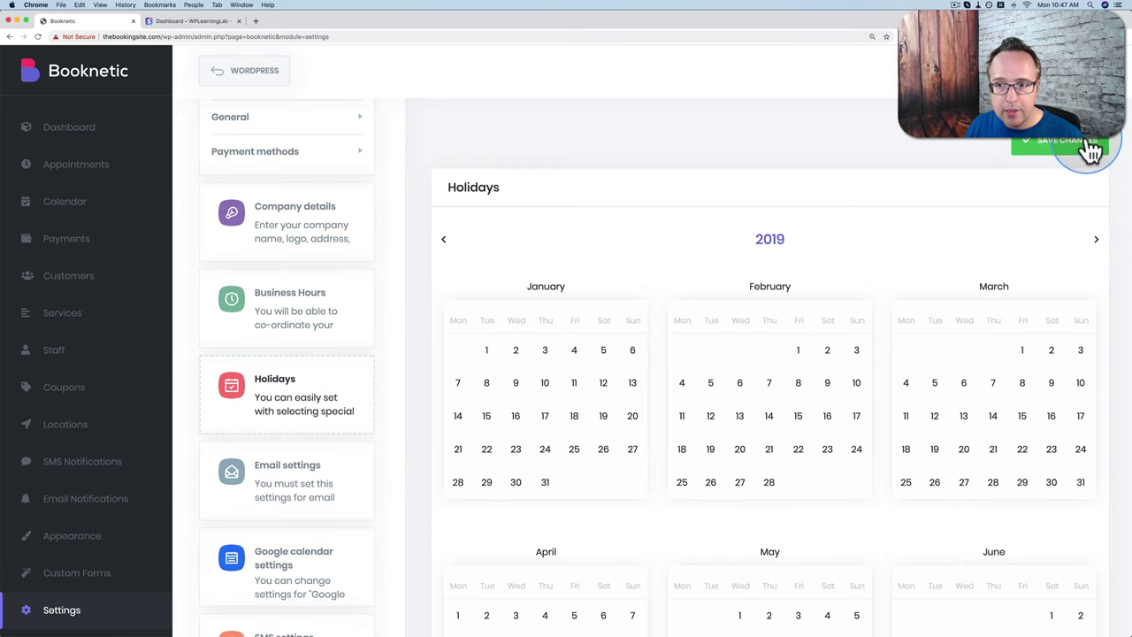
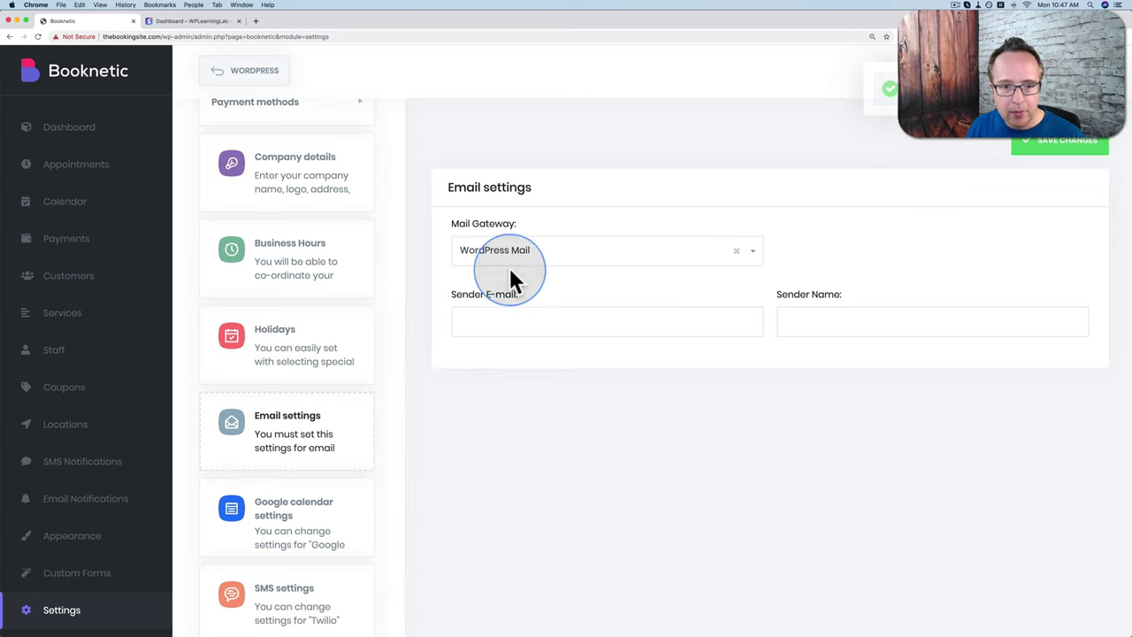
Step: Set the mail gateway to WordPress Mail
click(542, 261)
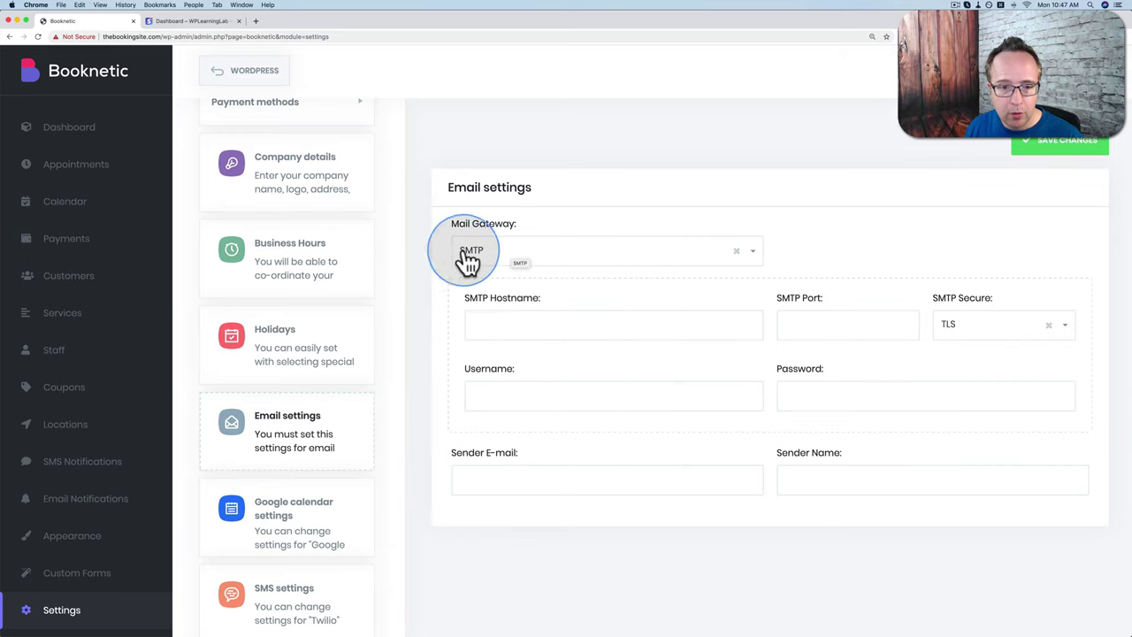
click(529, 258)
click(518, 275)
drag(523, 257, 611, 257)
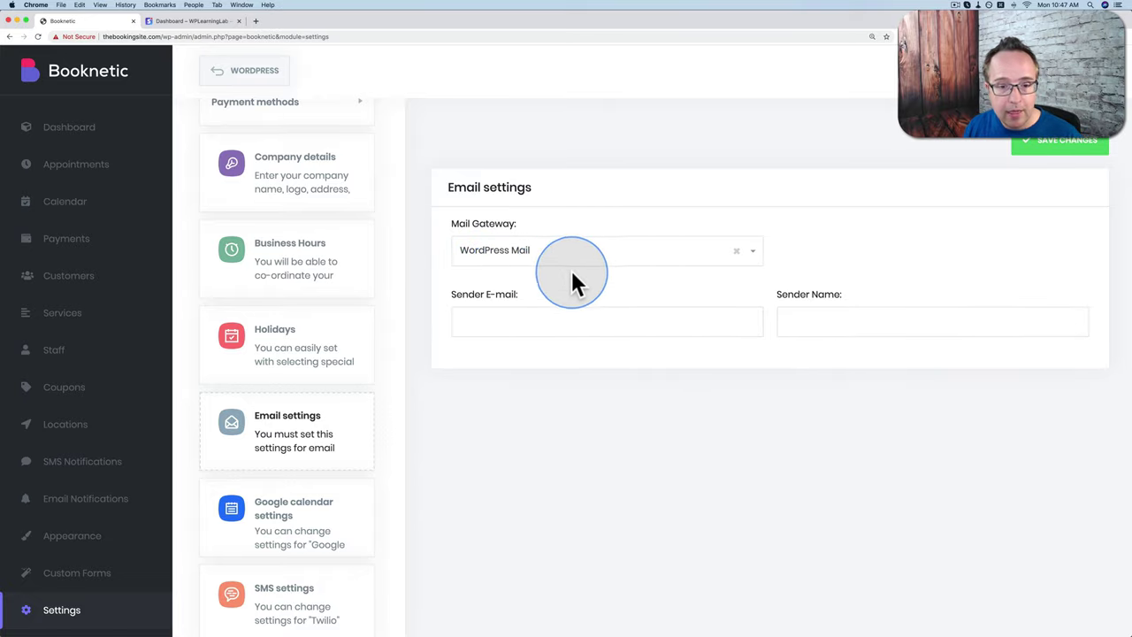
Step: Enter the sender's e-mail address and sender name, then save the email settings
click(571, 321)
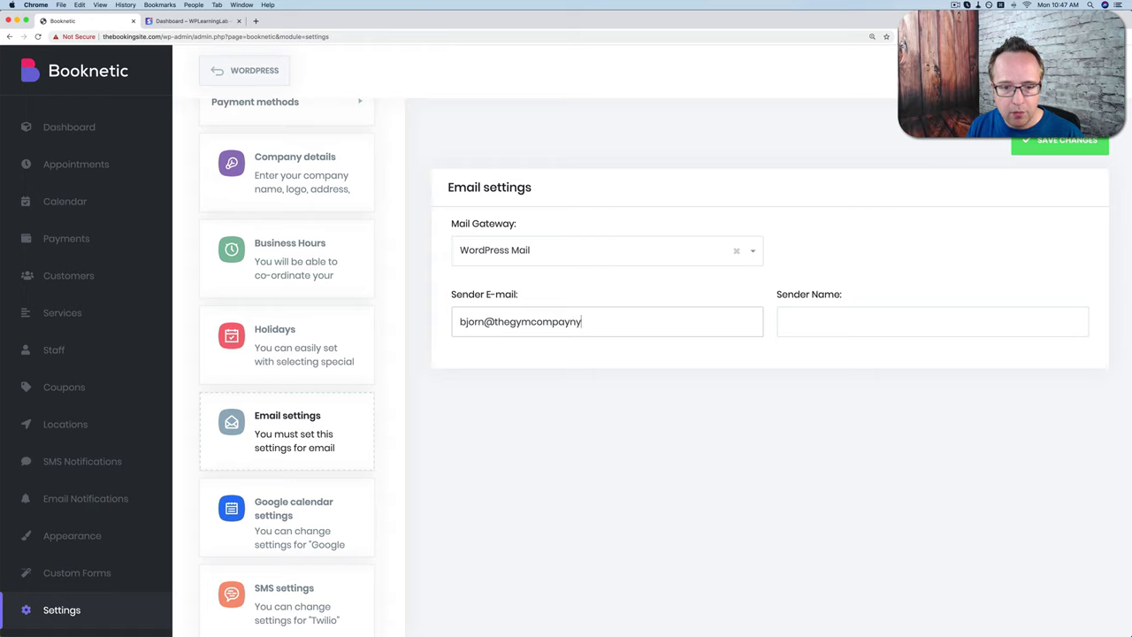
click(785, 321)
text(Bjorn)
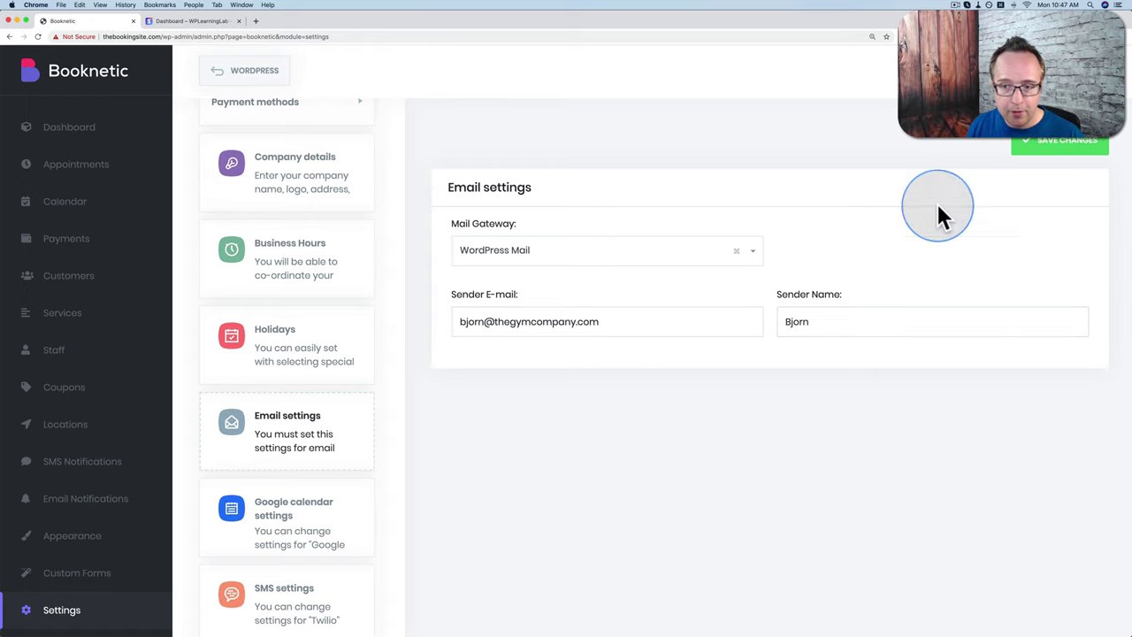
click(1055, 152)
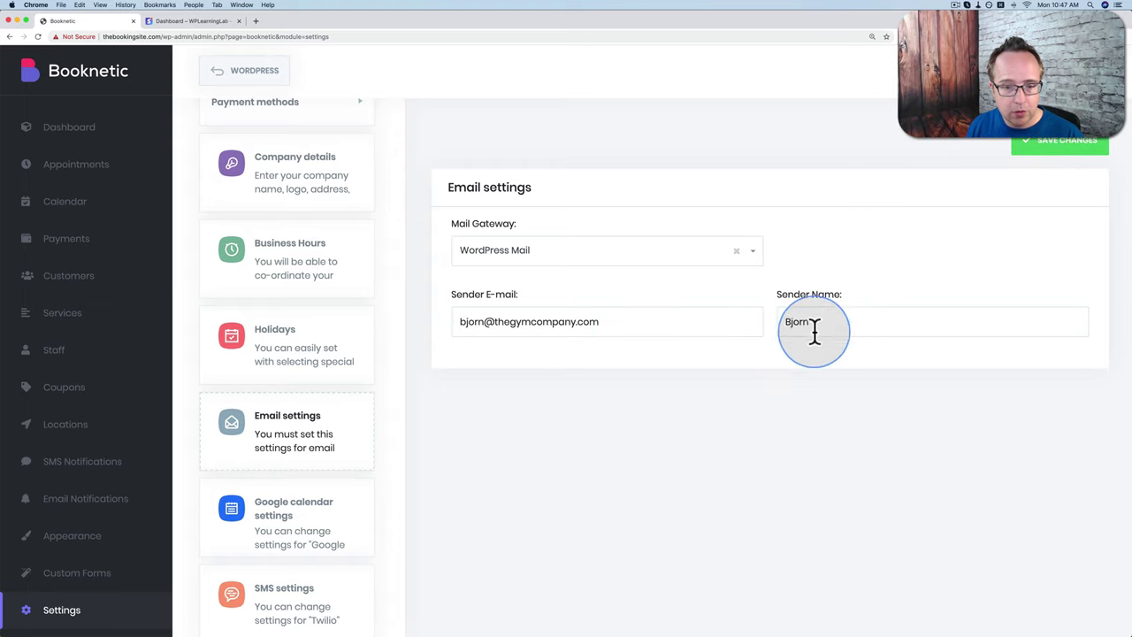
click(299, 529)
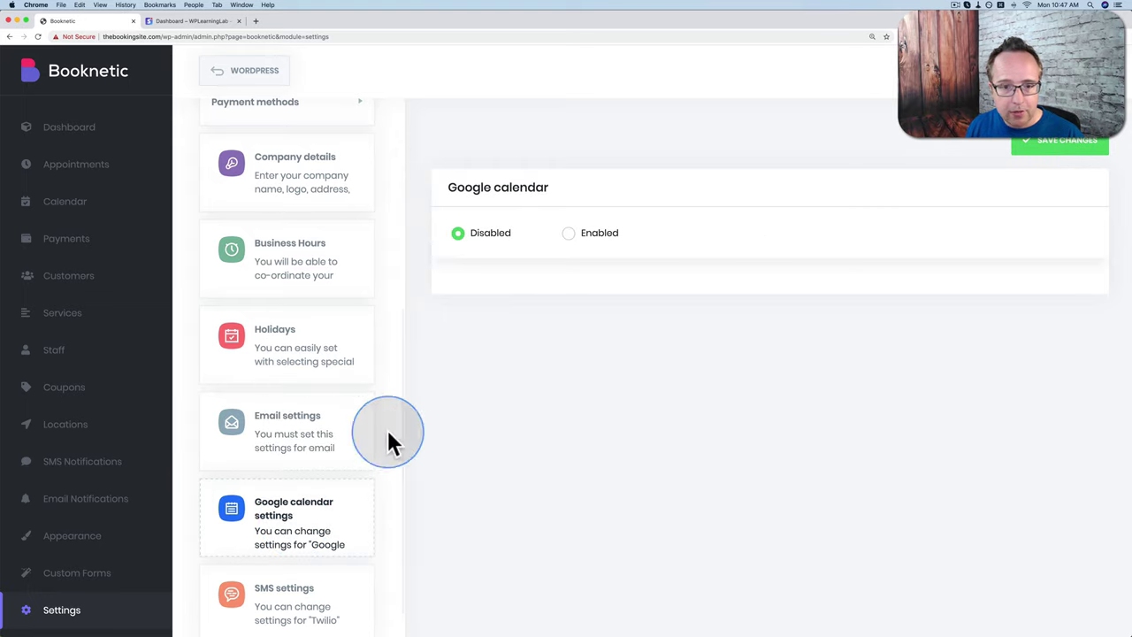
Step: Set Google calendar sync to Enabled
click(568, 235)
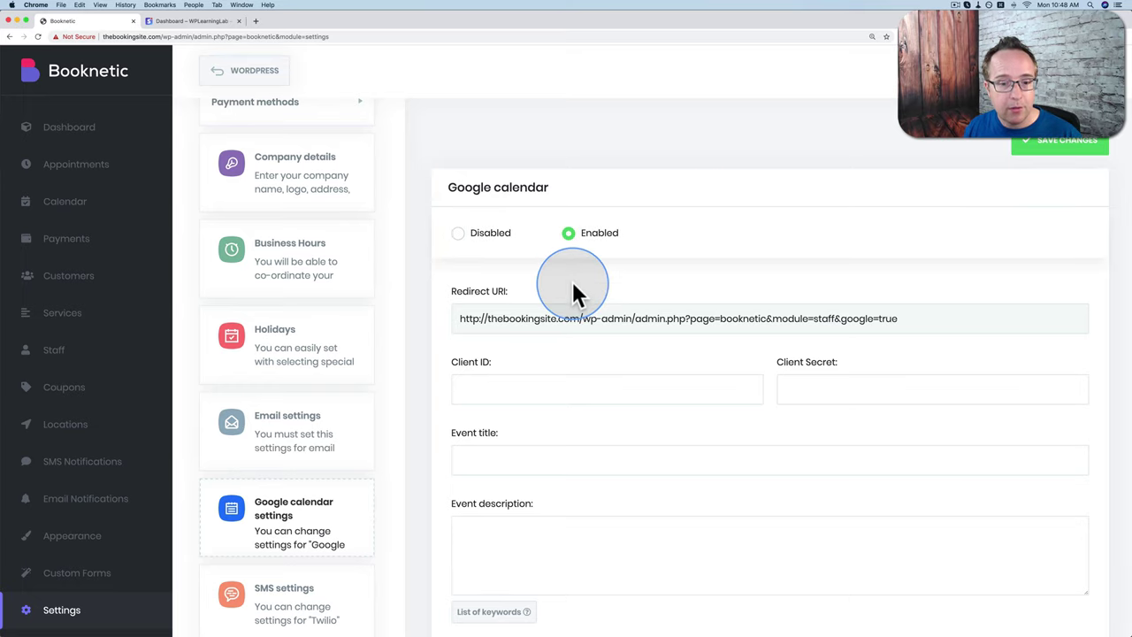
scroll(574, 285, down, 2)
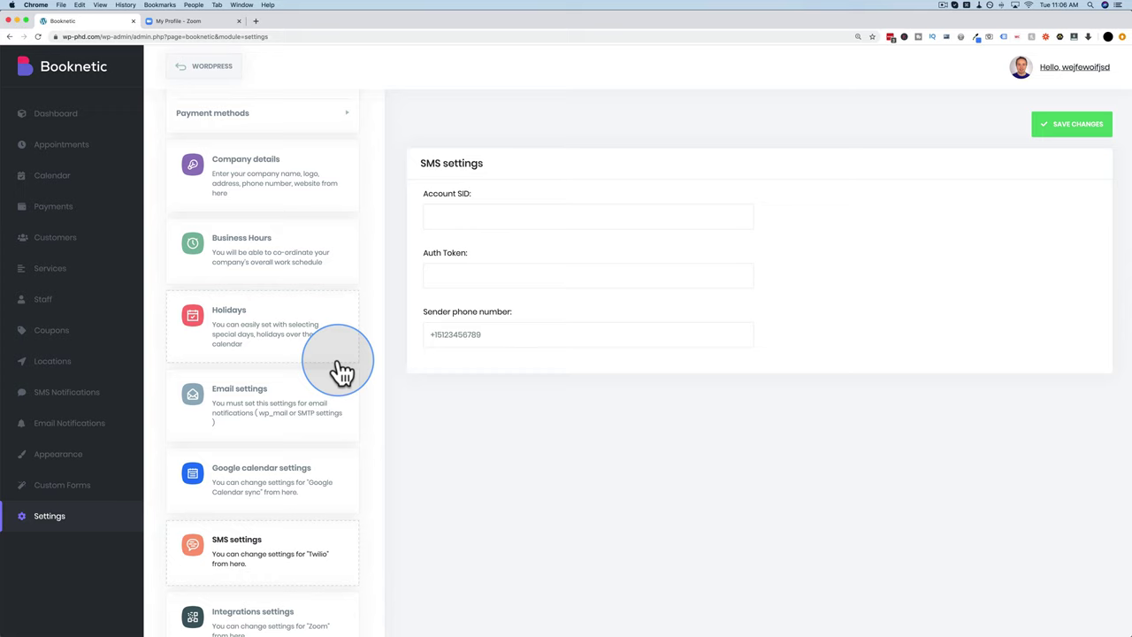
Step: Enable the Zoom integration with random meeting passwords turned on
scroll(343, 371, down, 2)
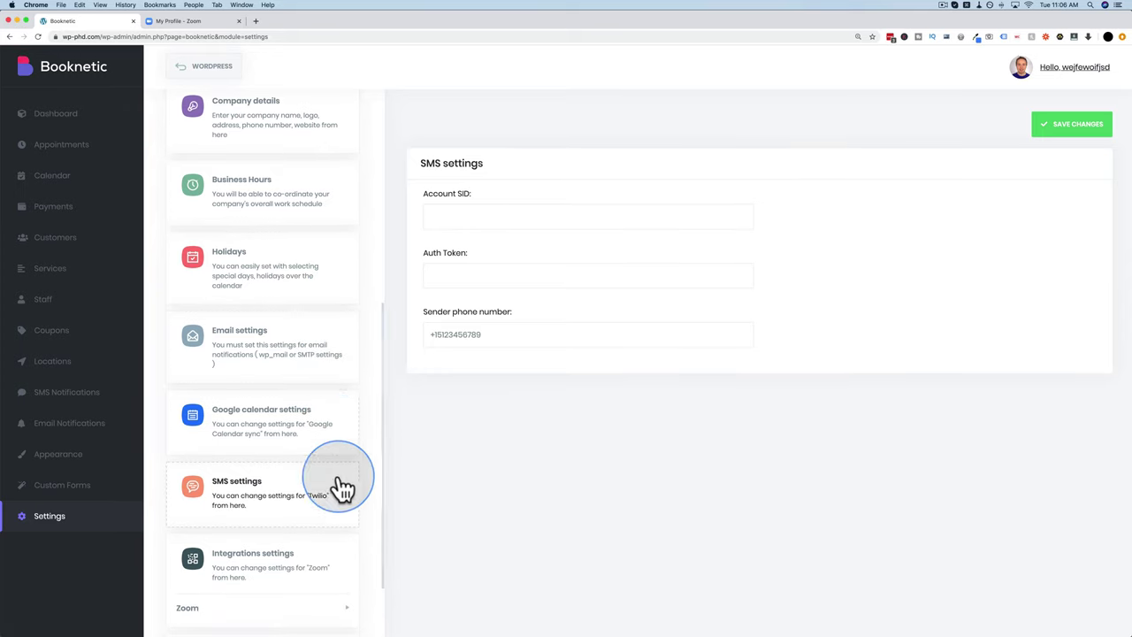
click(294, 560)
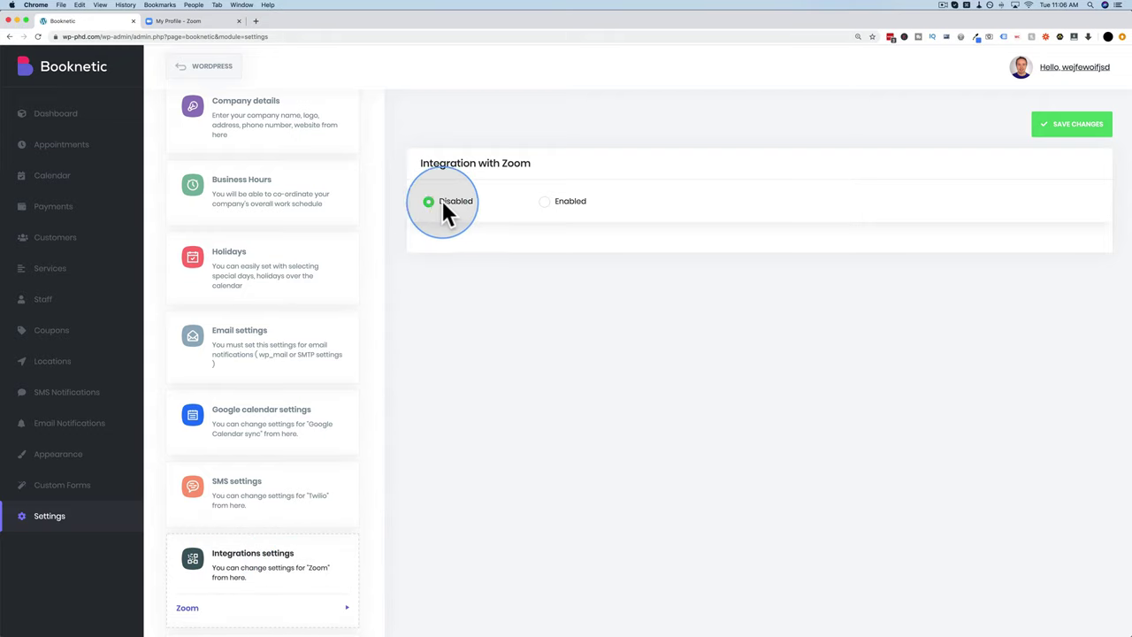
click(544, 202)
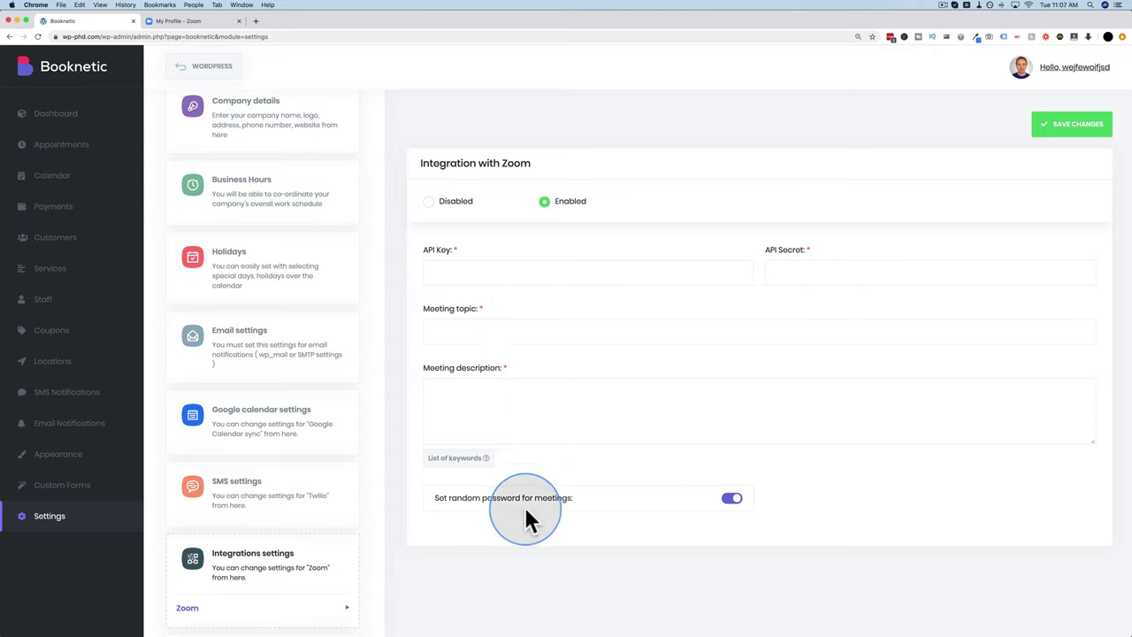
click(734, 499)
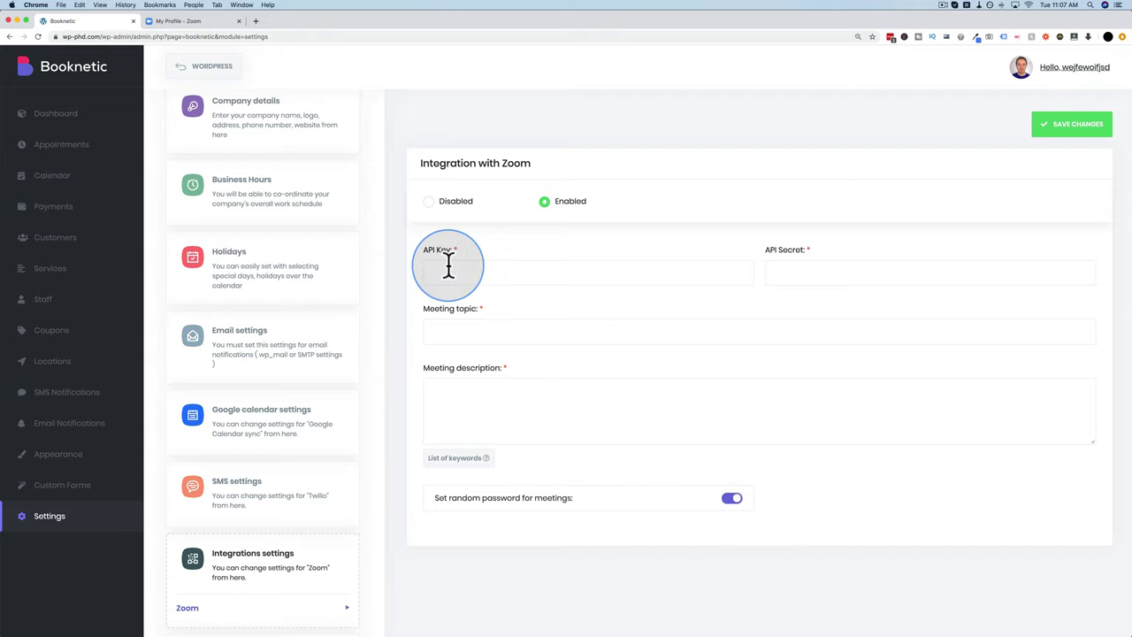
click(177, 22)
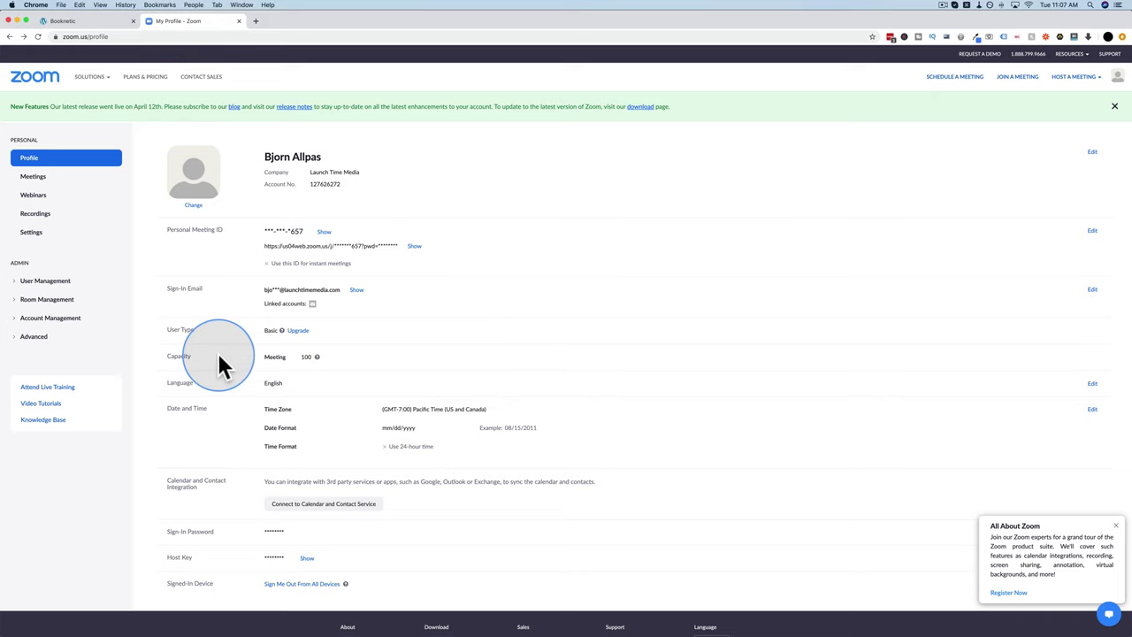
Step: Open Zoom's Plans & Pricing and then the REST API marketplace page
double_click(270, 330)
click(142, 78)
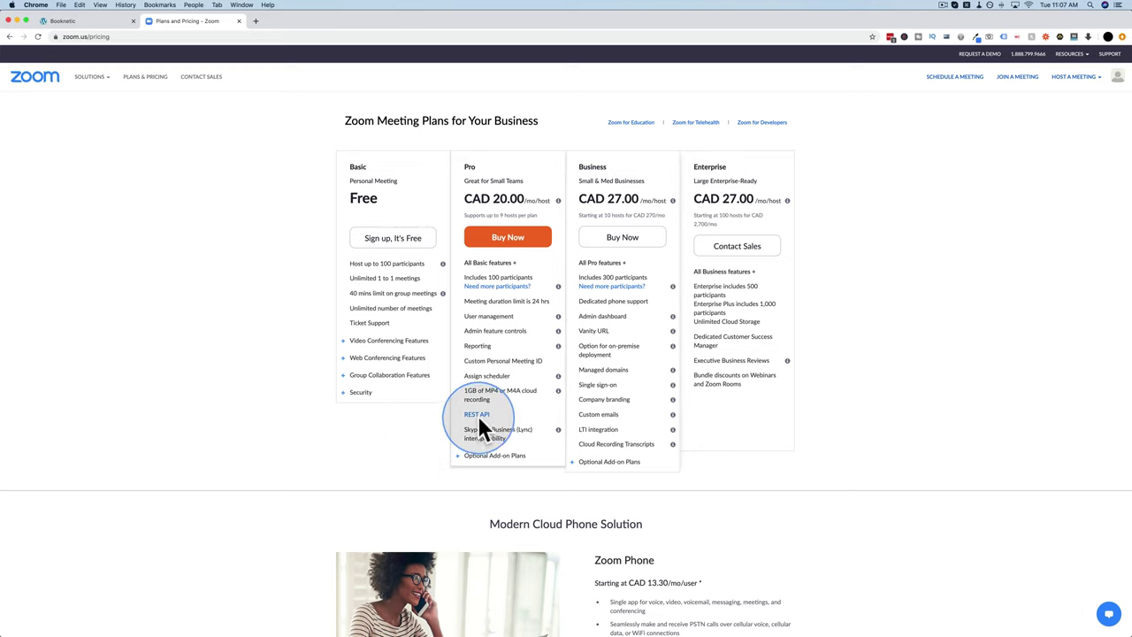
click(475, 415)
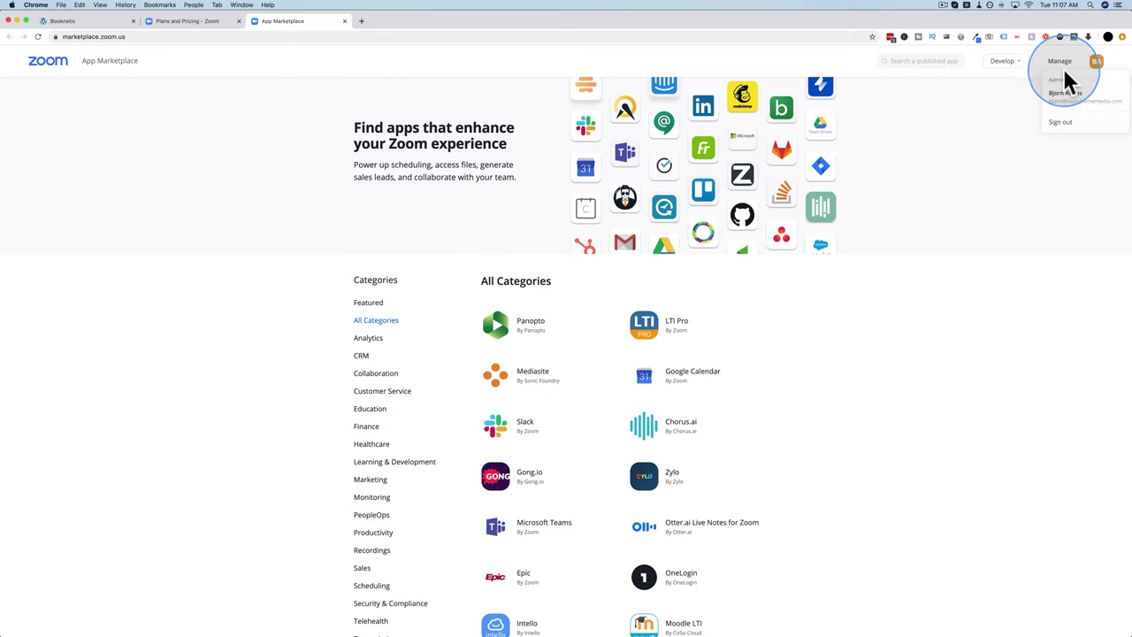
Step: Sign out and back in to the Zoom App Marketplace, then start building a new app
mouse_move(1058, 69)
click(1062, 129)
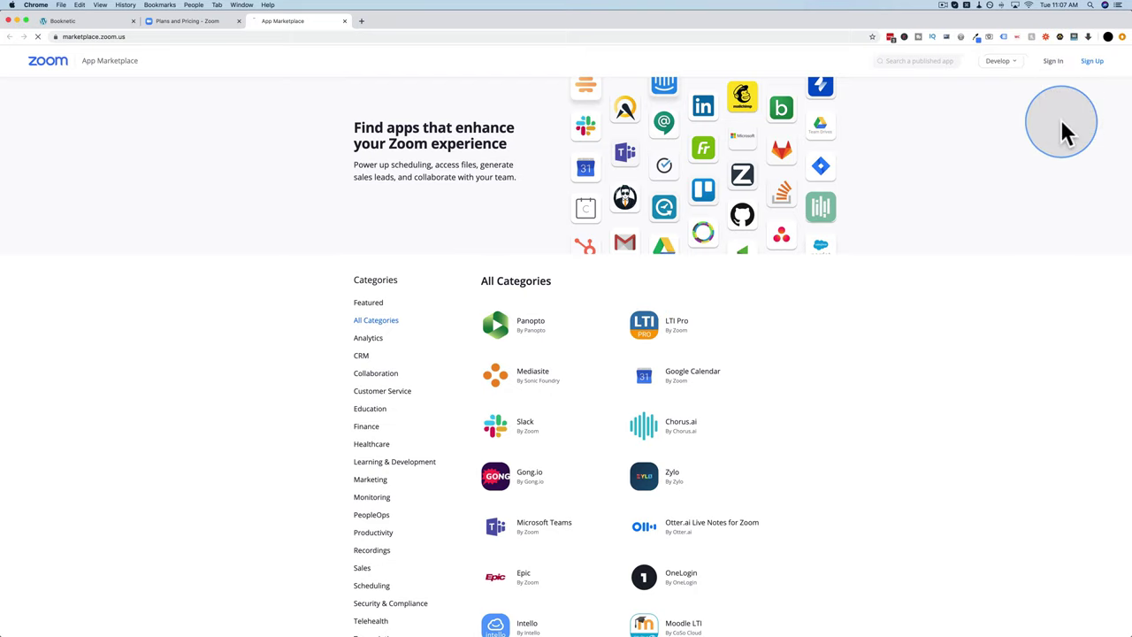
click(1053, 63)
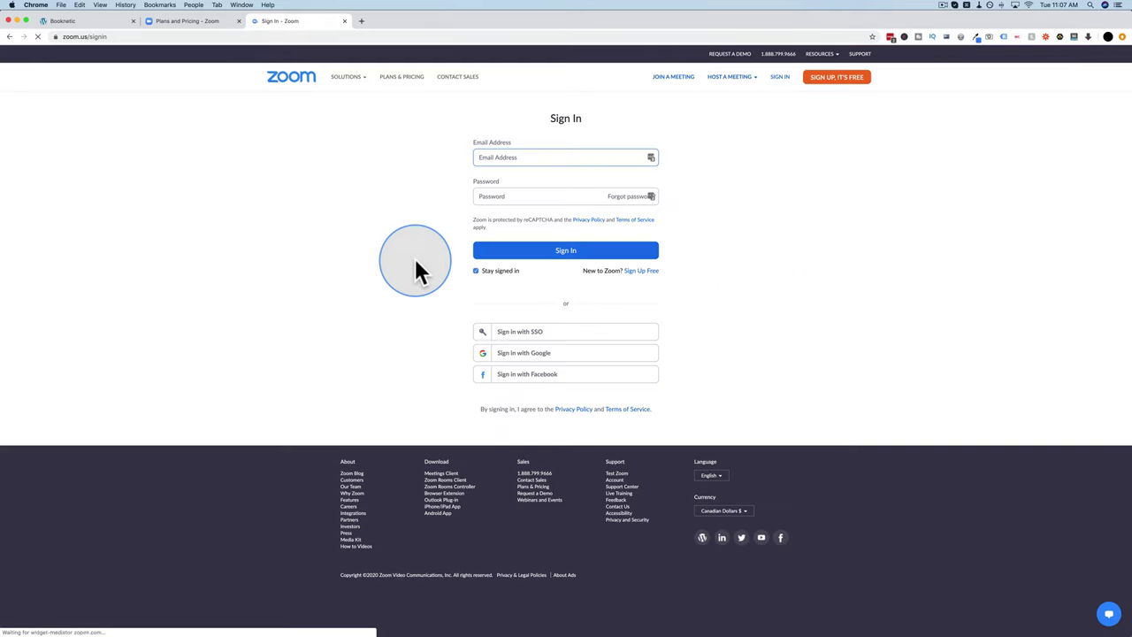
click(651, 157)
click(522, 196)
click(566, 250)
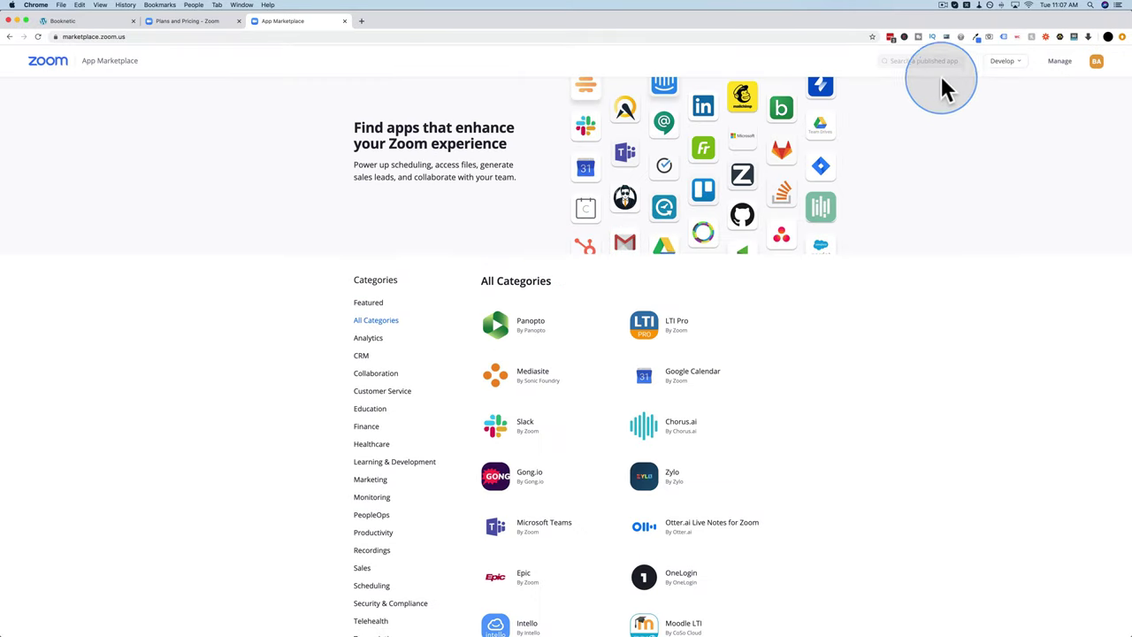
mouse_move(1023, 75)
click(972, 83)
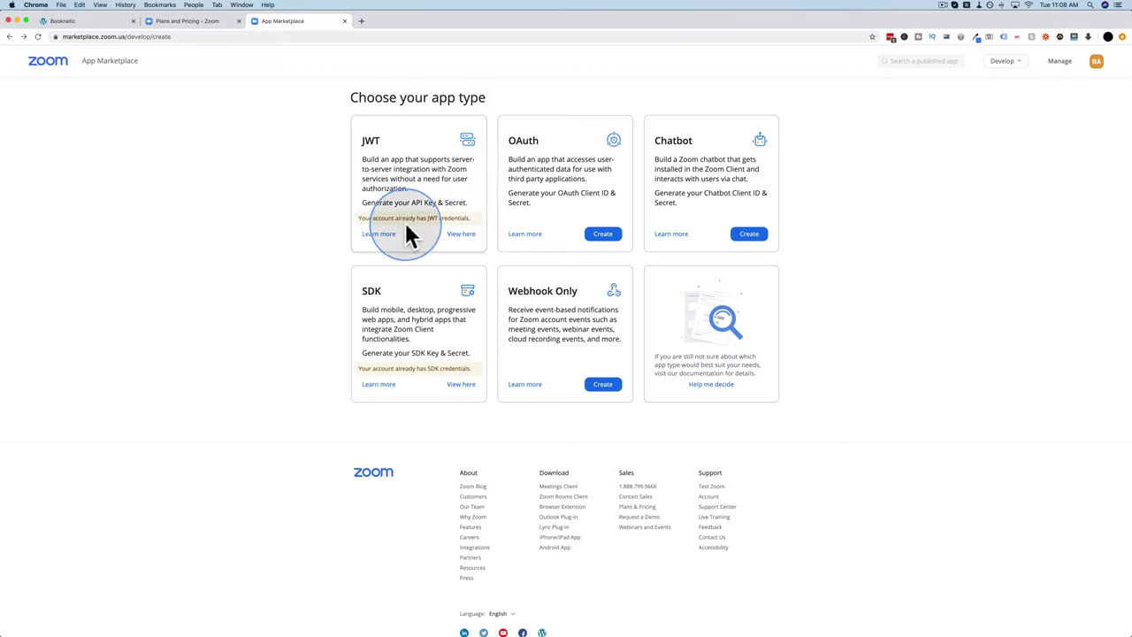
Step: Open the existing JWT Gym Booking App's credentials and copy its API key
click(461, 235)
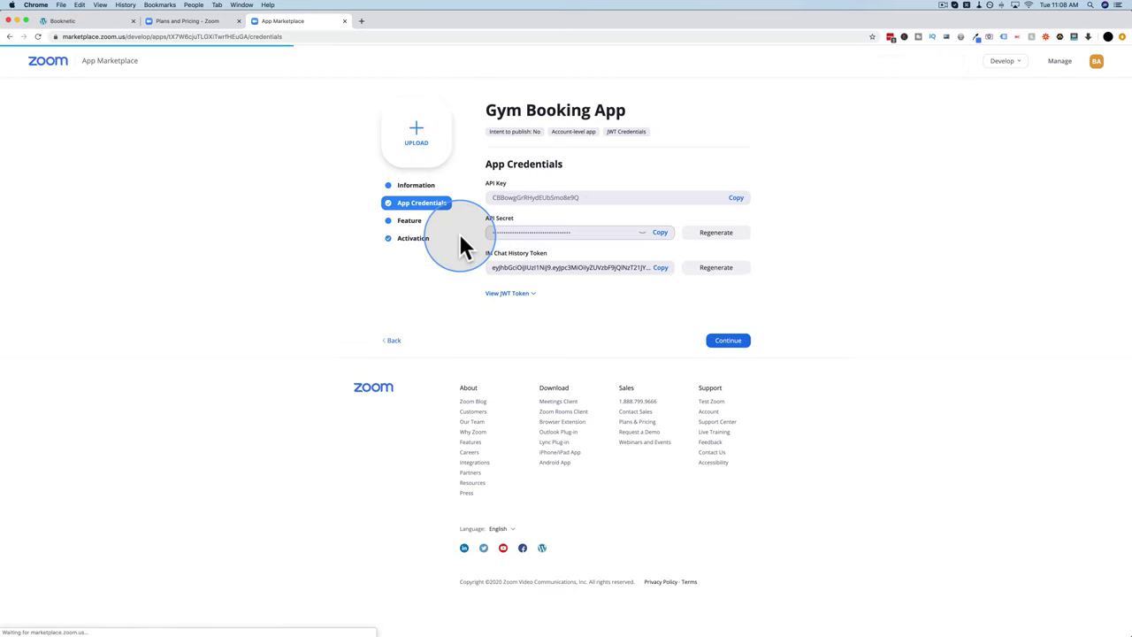
click(415, 188)
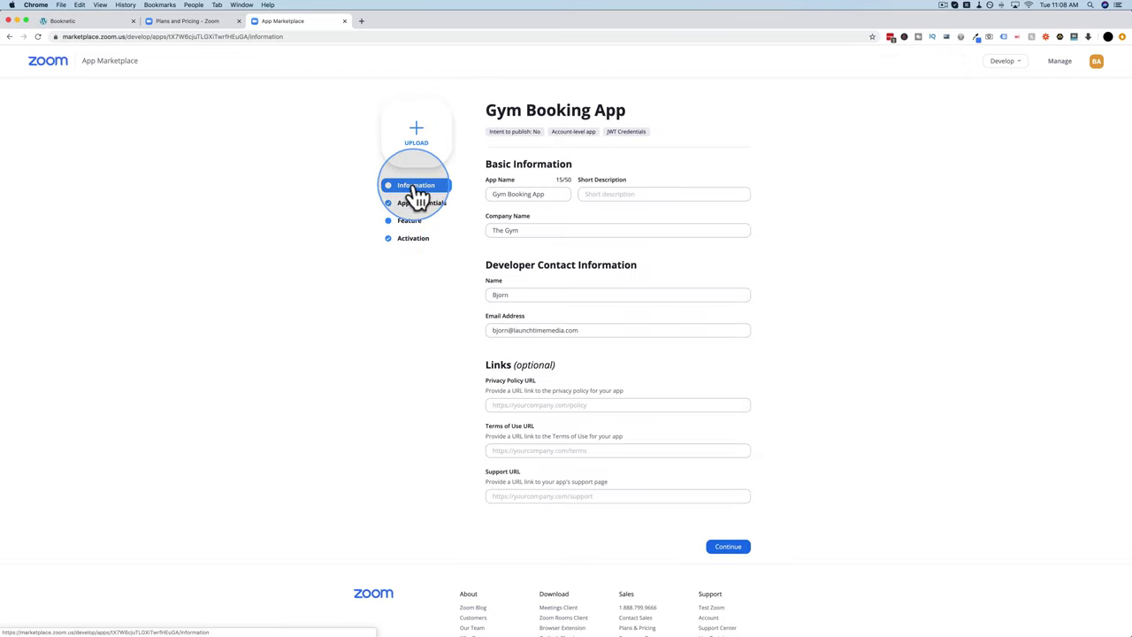
drag(547, 196, 486, 208)
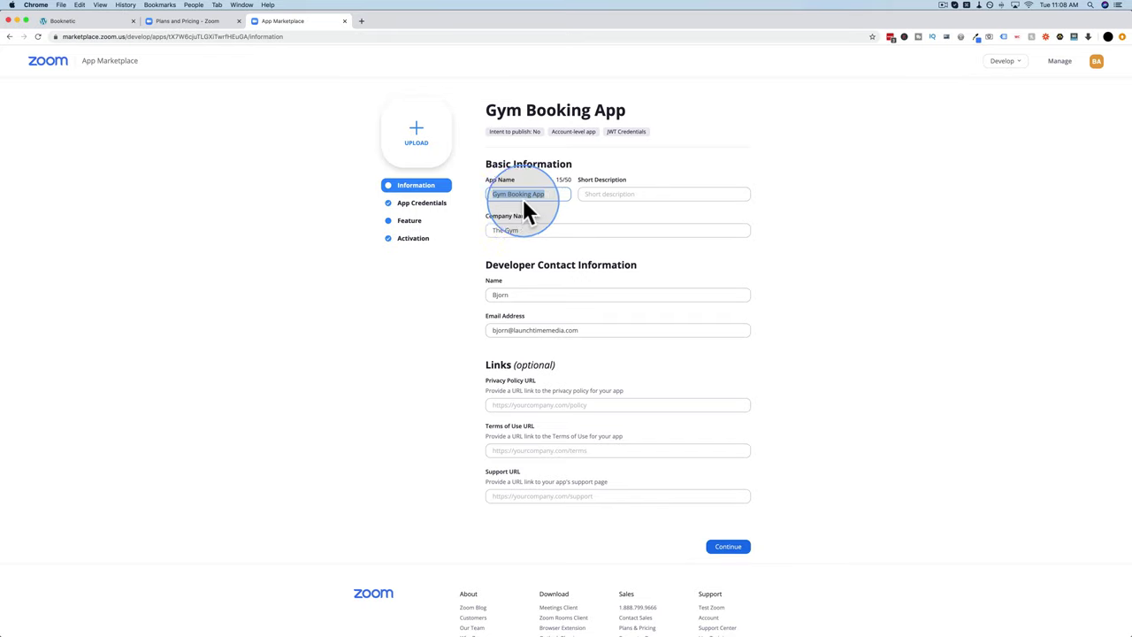
drag(544, 231, 475, 278)
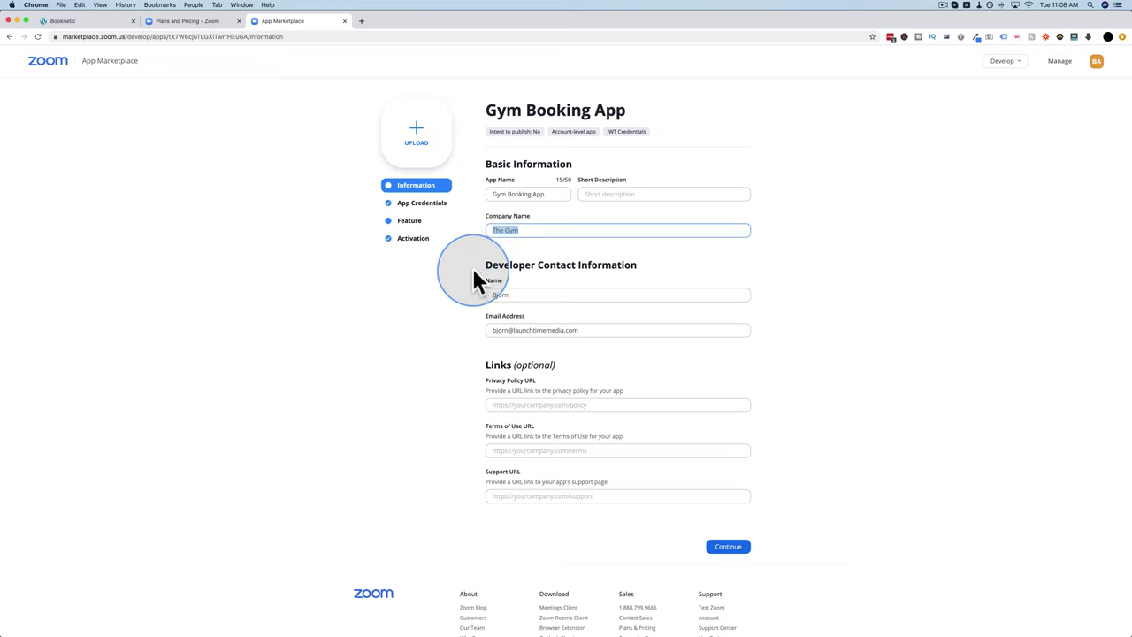
scroll(475, 277, down, 3)
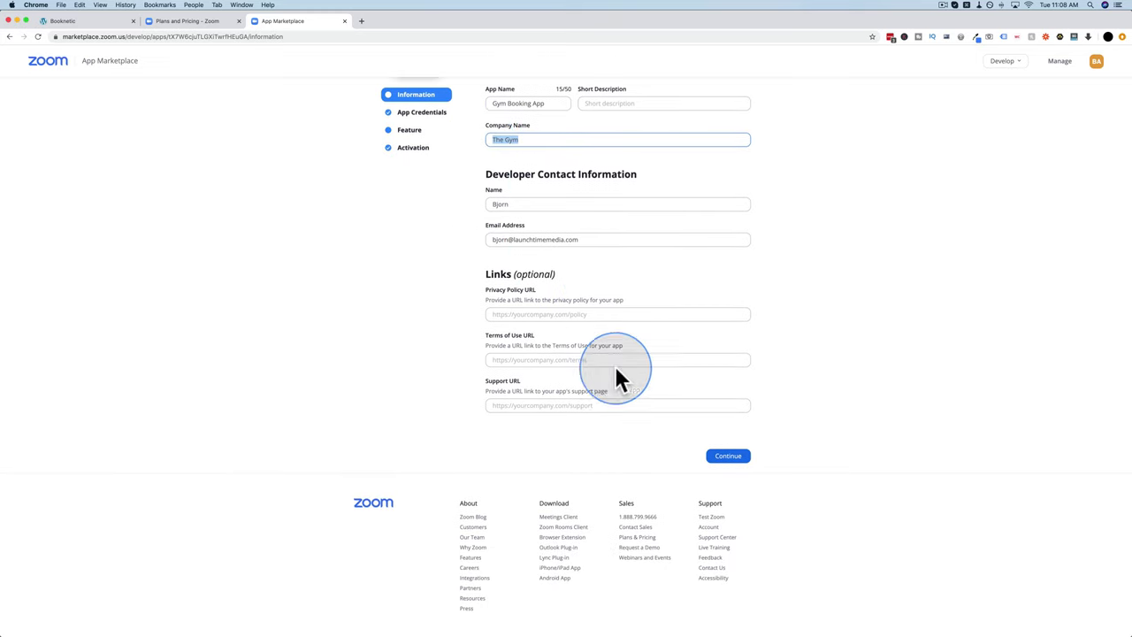
click(728, 457)
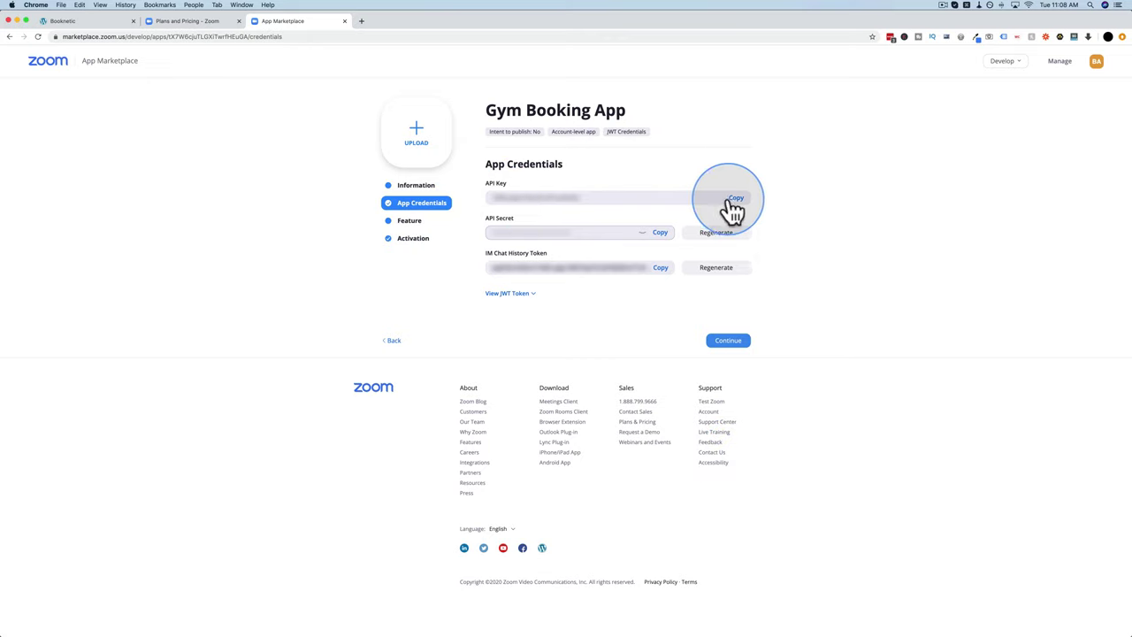
click(735, 207)
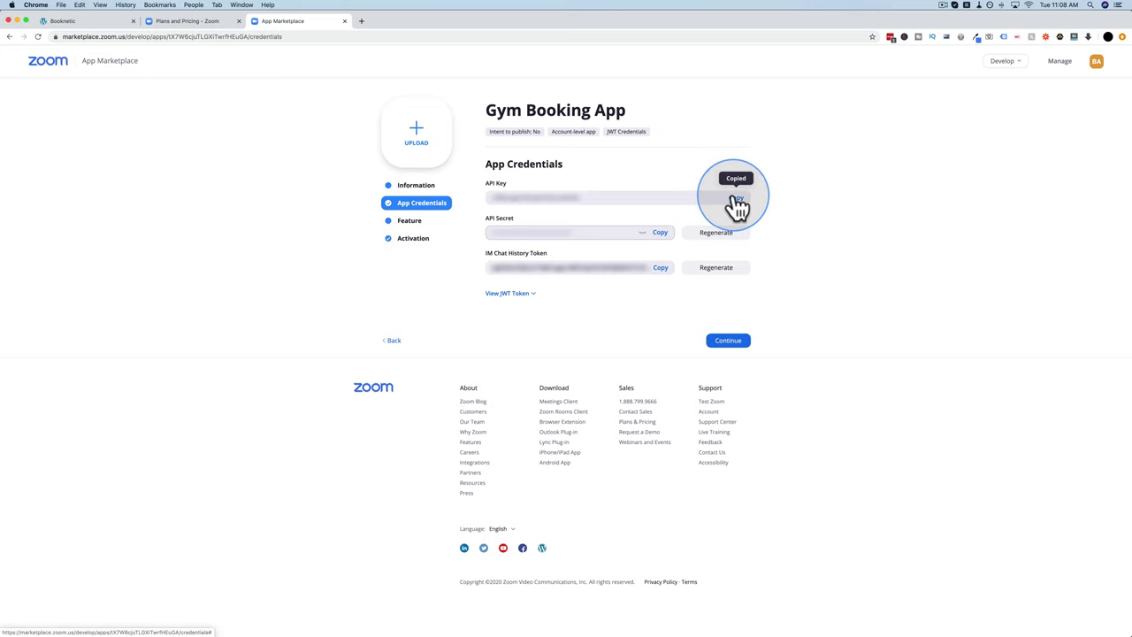
click(114, 22)
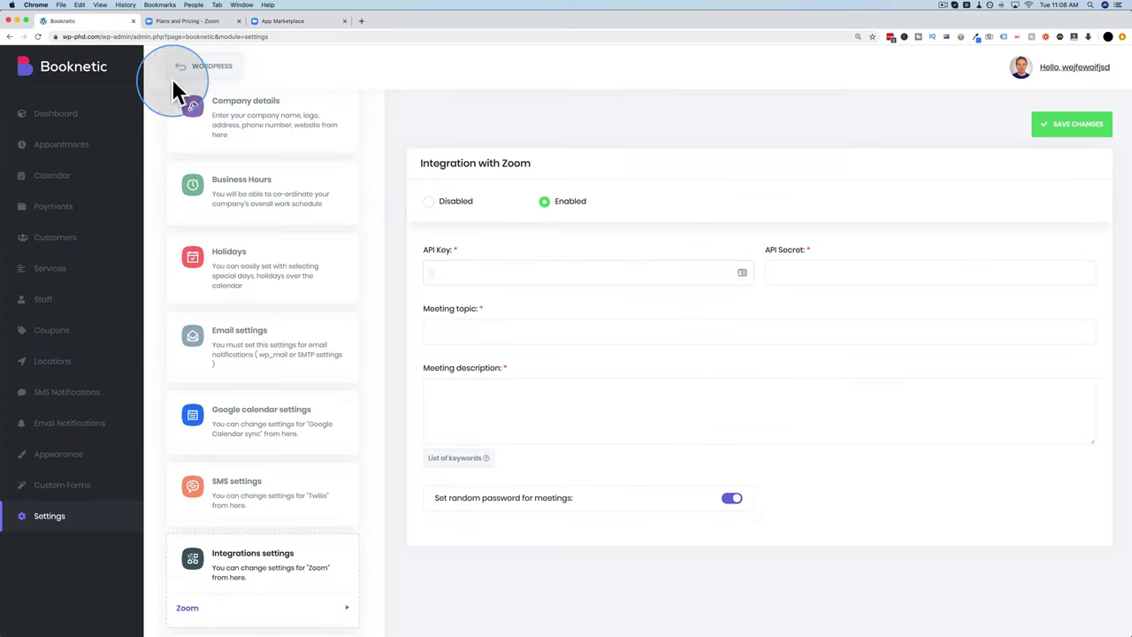
Step: Paste the copied API key into Booknetic's Zoom API Key field
right_click(445, 270)
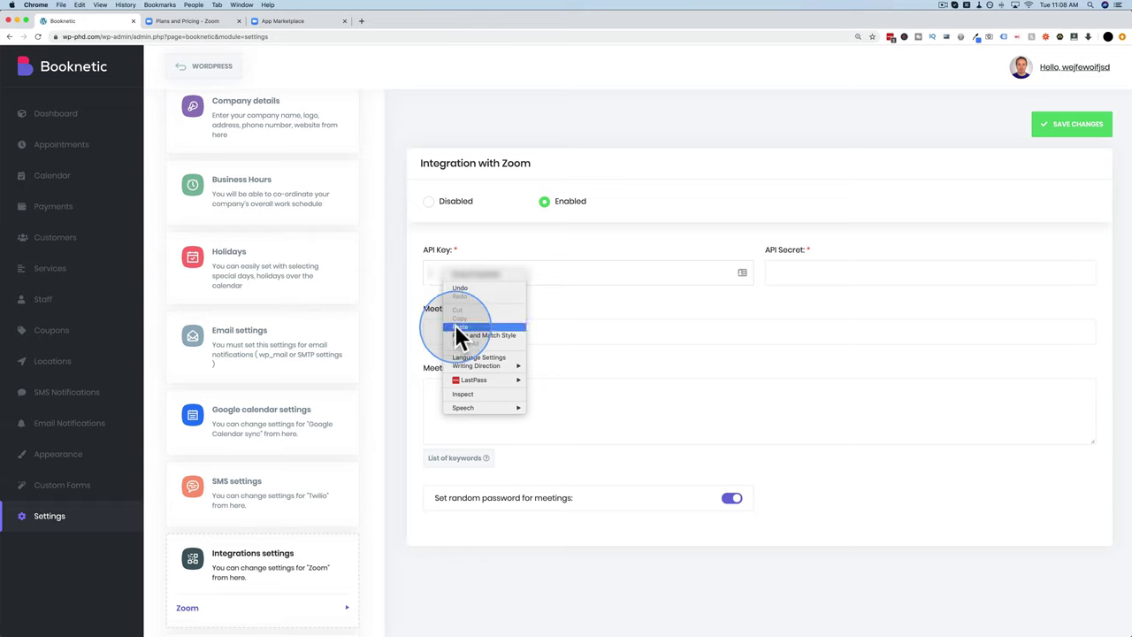
click(460, 326)
click(288, 23)
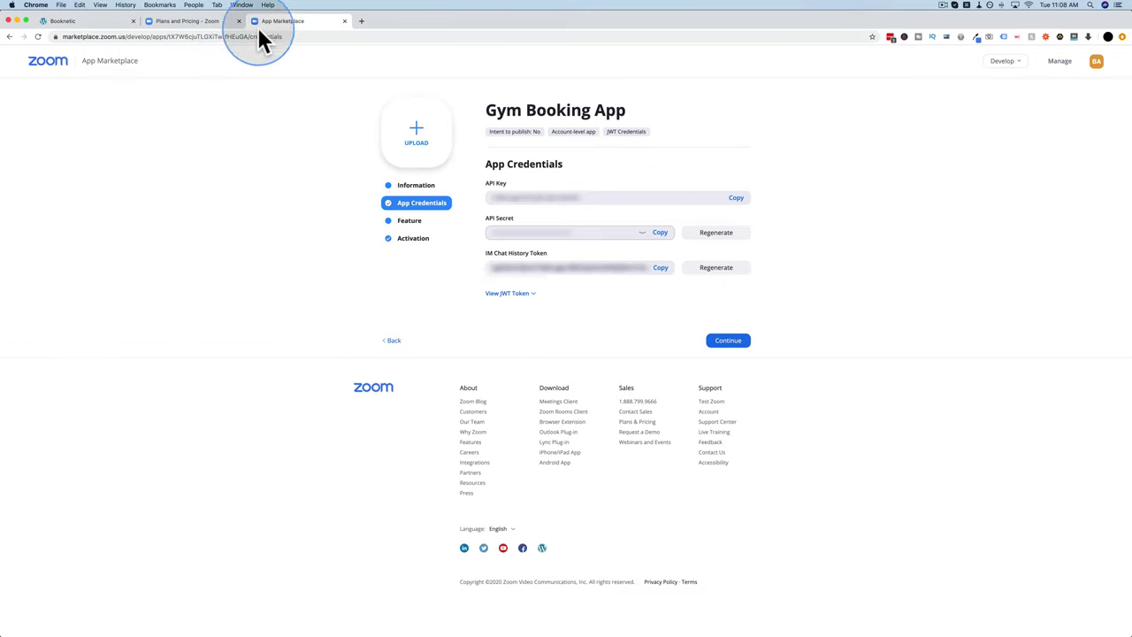
Step: Copy the Zoom app's API secret and paste it into Booknetic's API Secret field
click(660, 236)
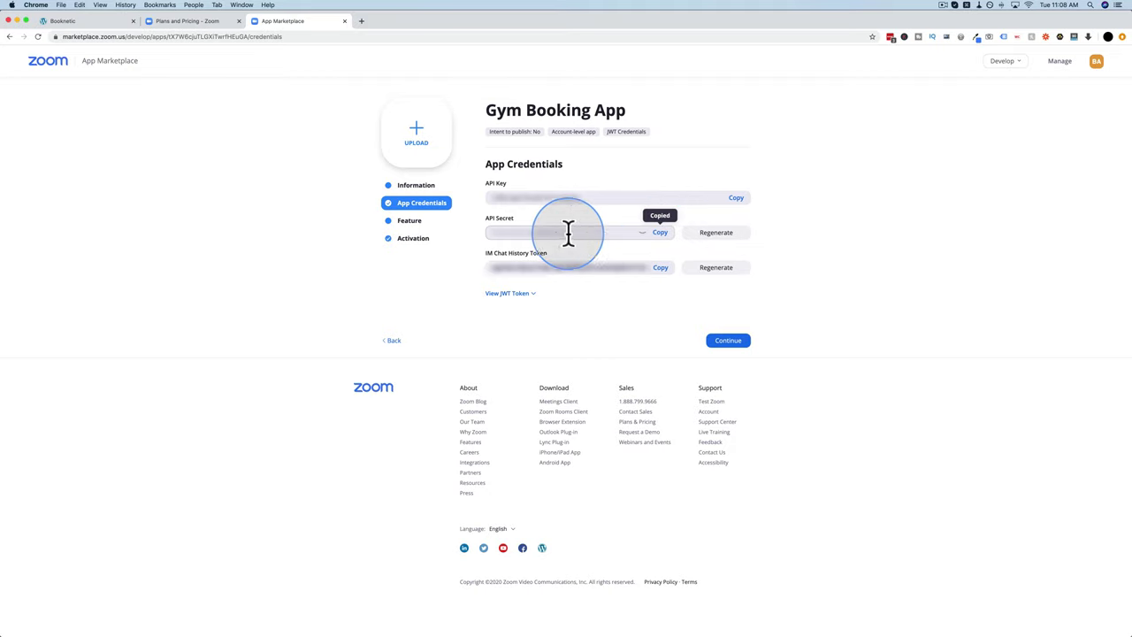
double_click(647, 236)
click(69, 22)
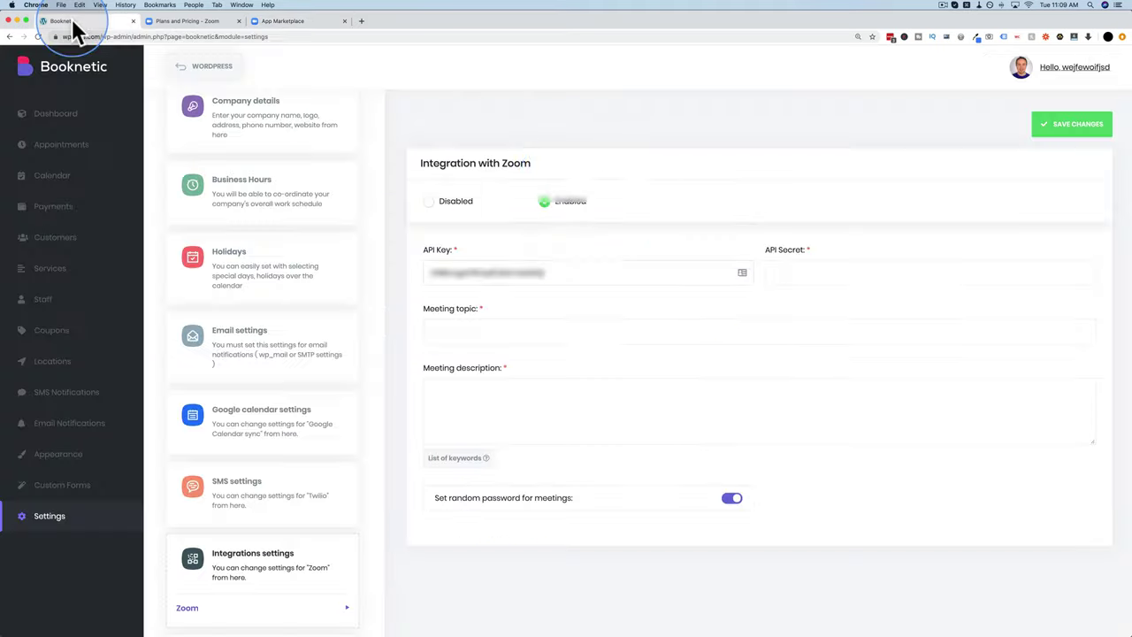
right_click(784, 271)
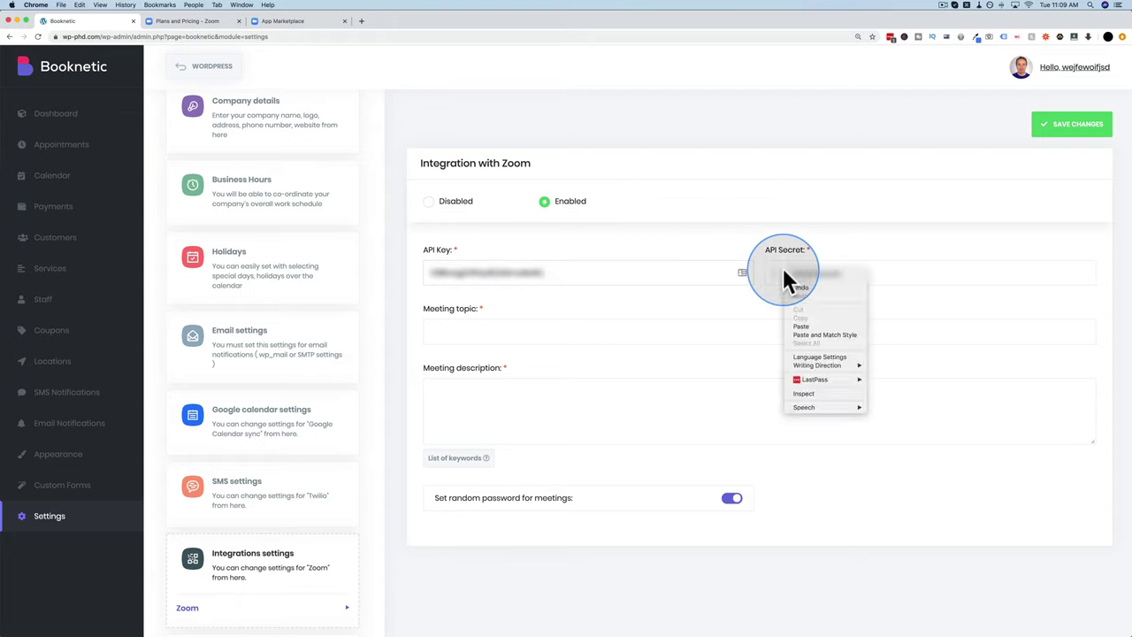
click(809, 323)
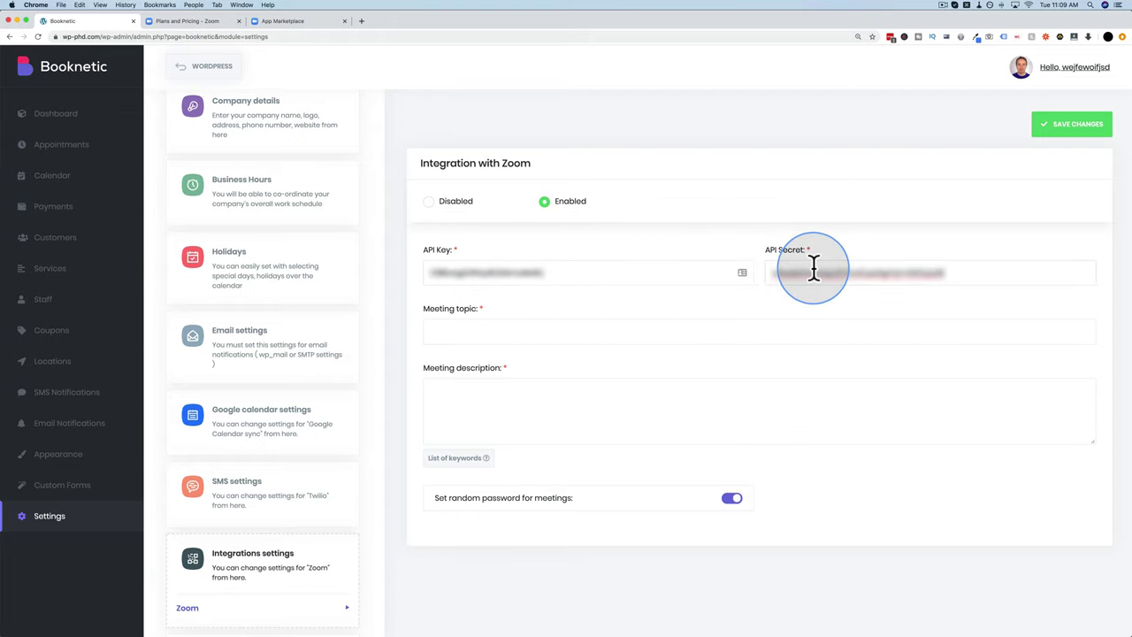
click(315, 23)
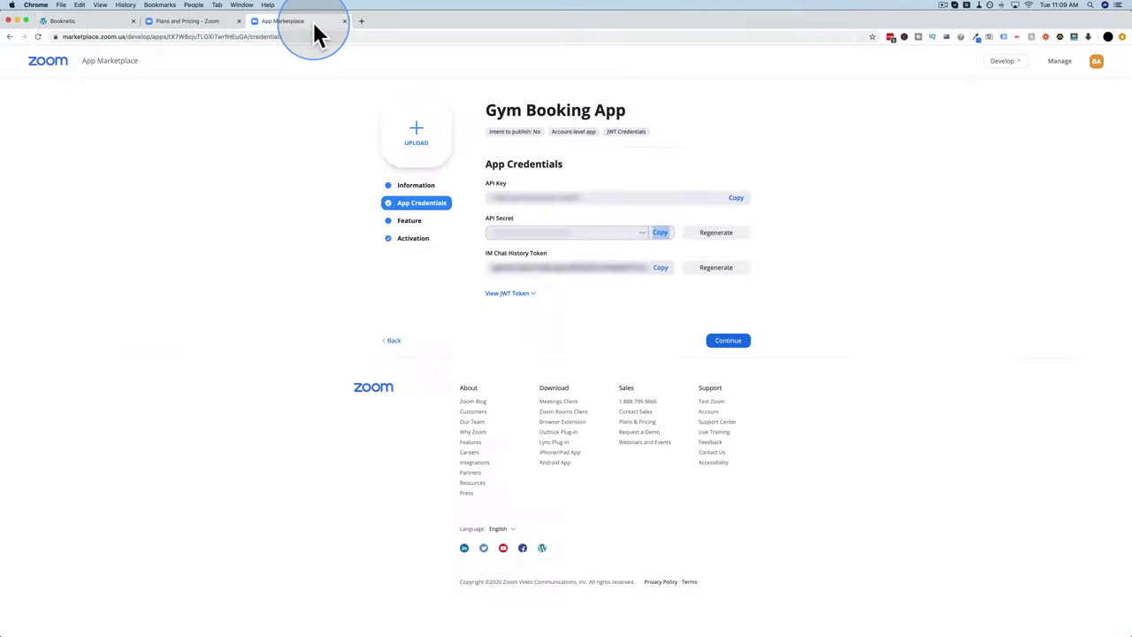
click(727, 342)
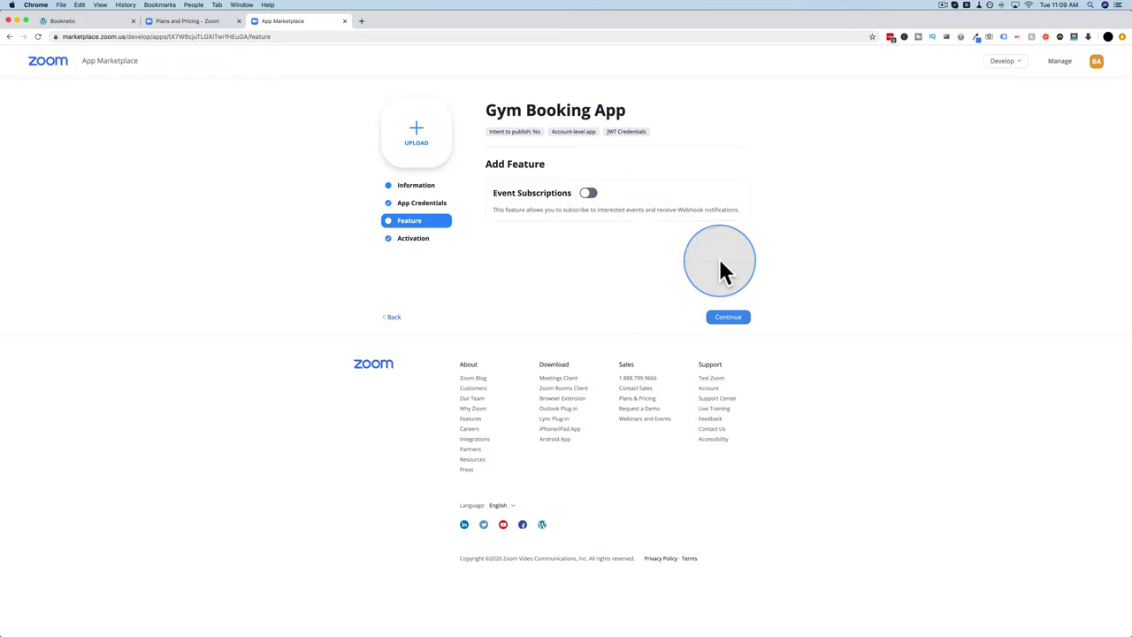
Step: Advance the Gym Booking App to Activation, then deactivate and reactivate it
click(725, 318)
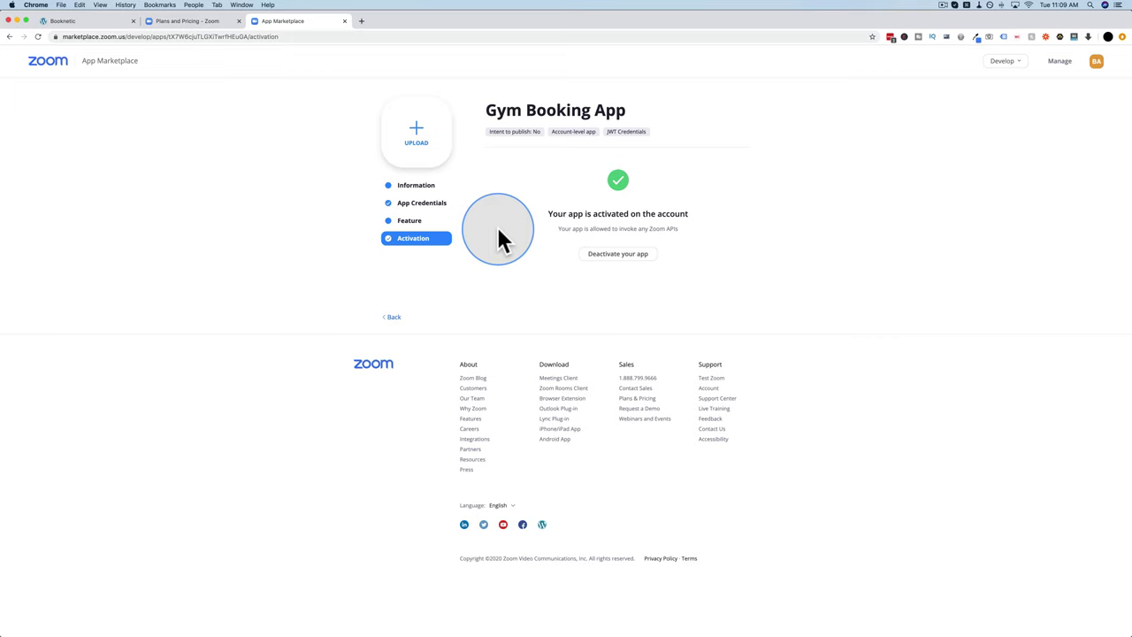
click(632, 266)
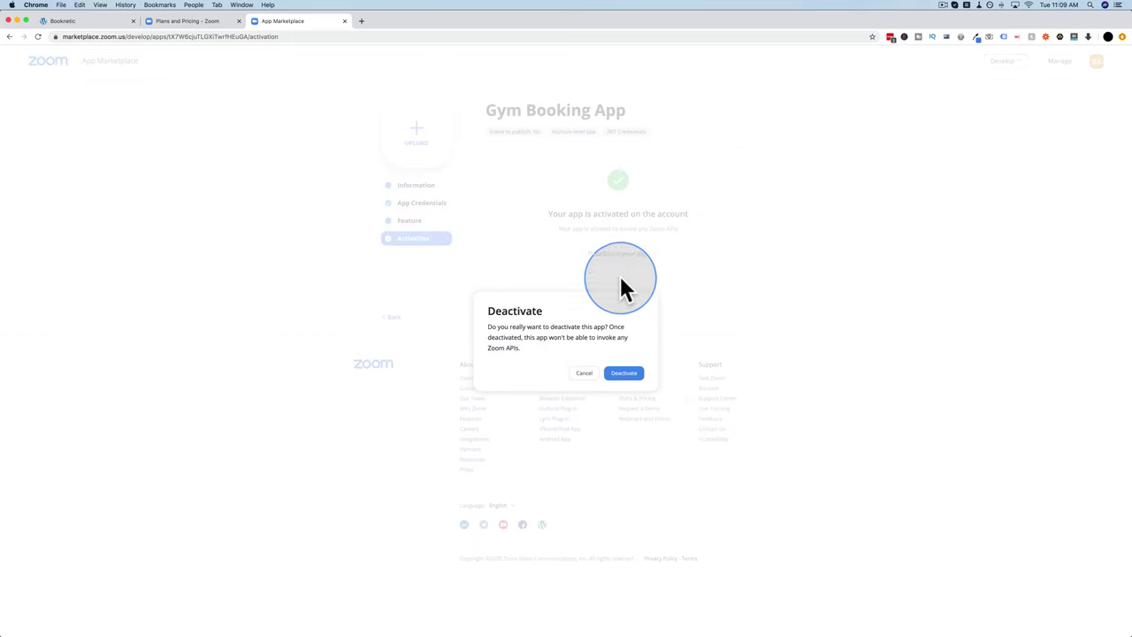
click(624, 376)
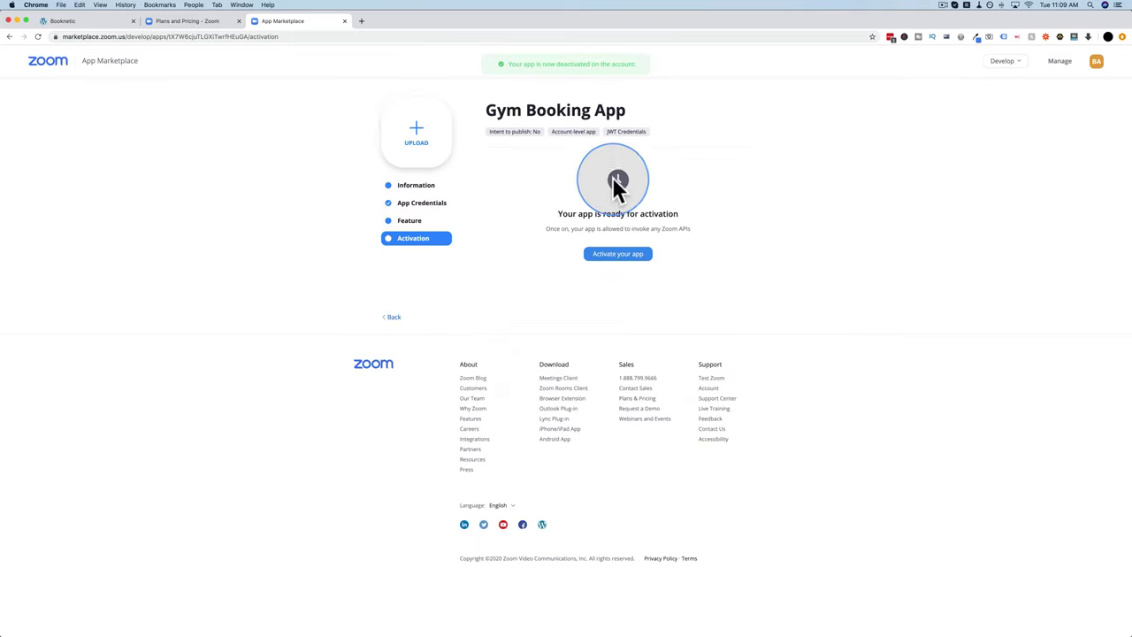
click(624, 265)
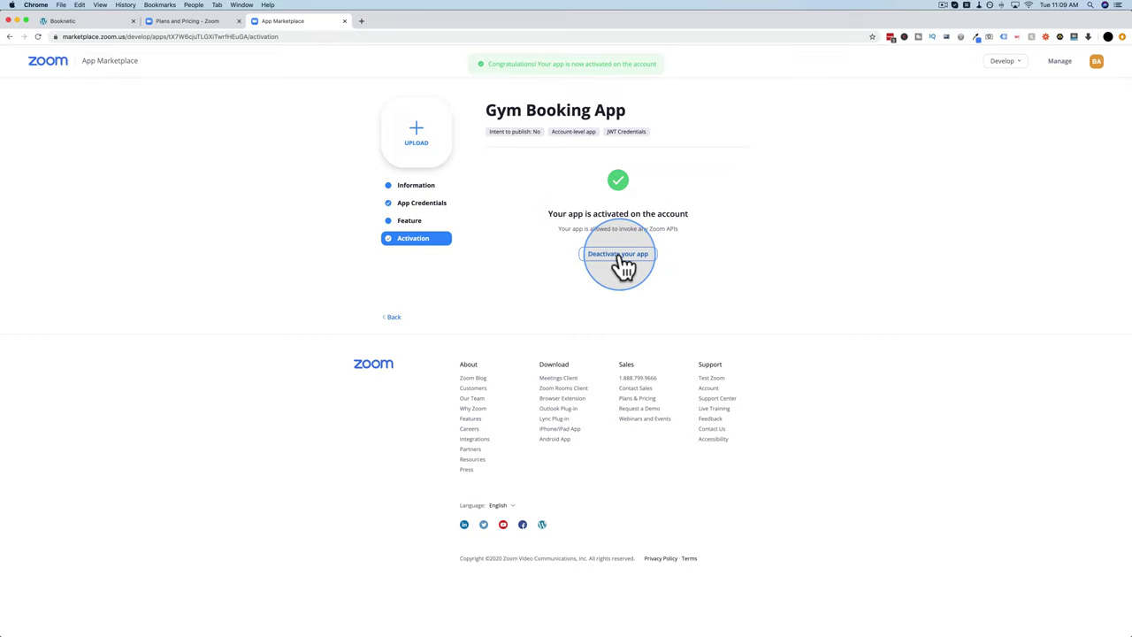
click(95, 21)
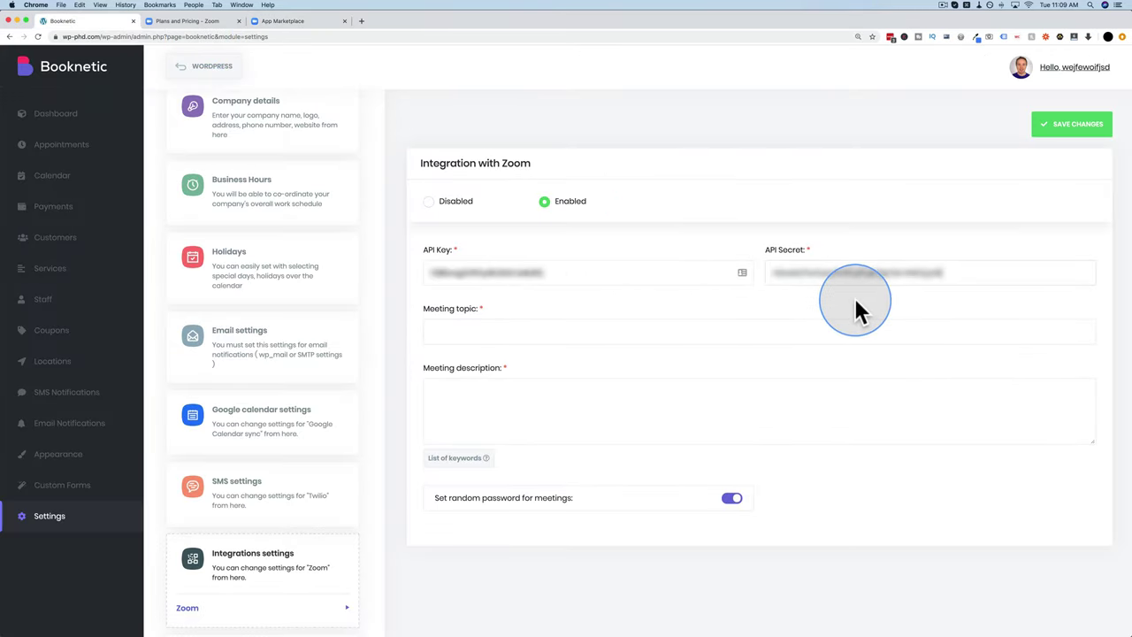
Step: Paste 'Incorporating My Business' into both Meeting topic and Meeting description, and show the keyword list
click(538, 336)
key(super+v)
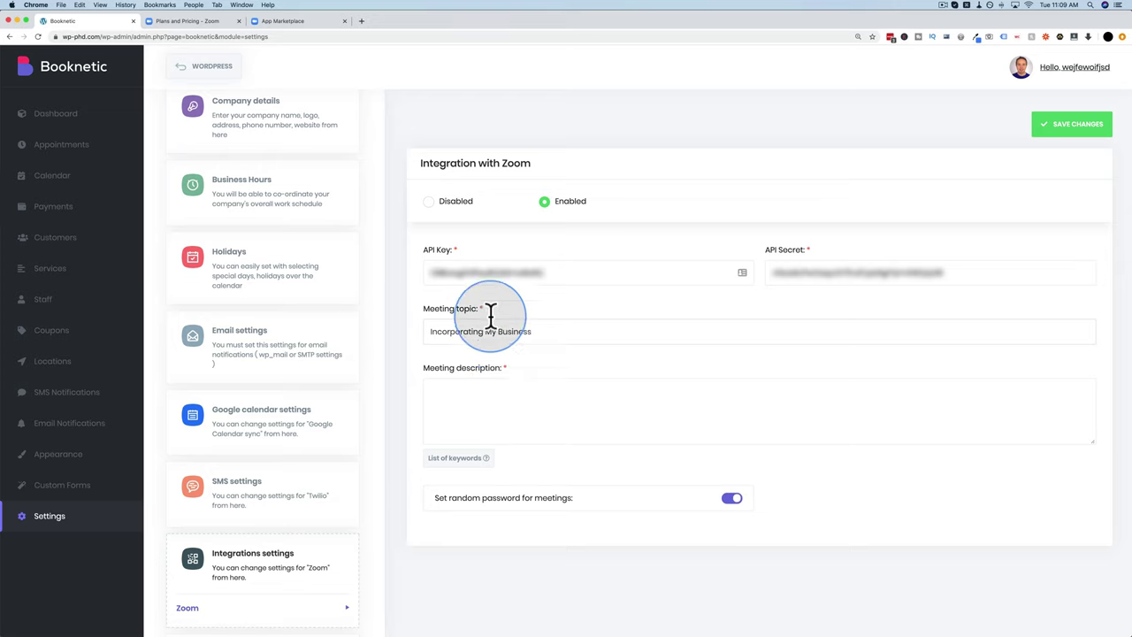
click(539, 397)
key(super+v)
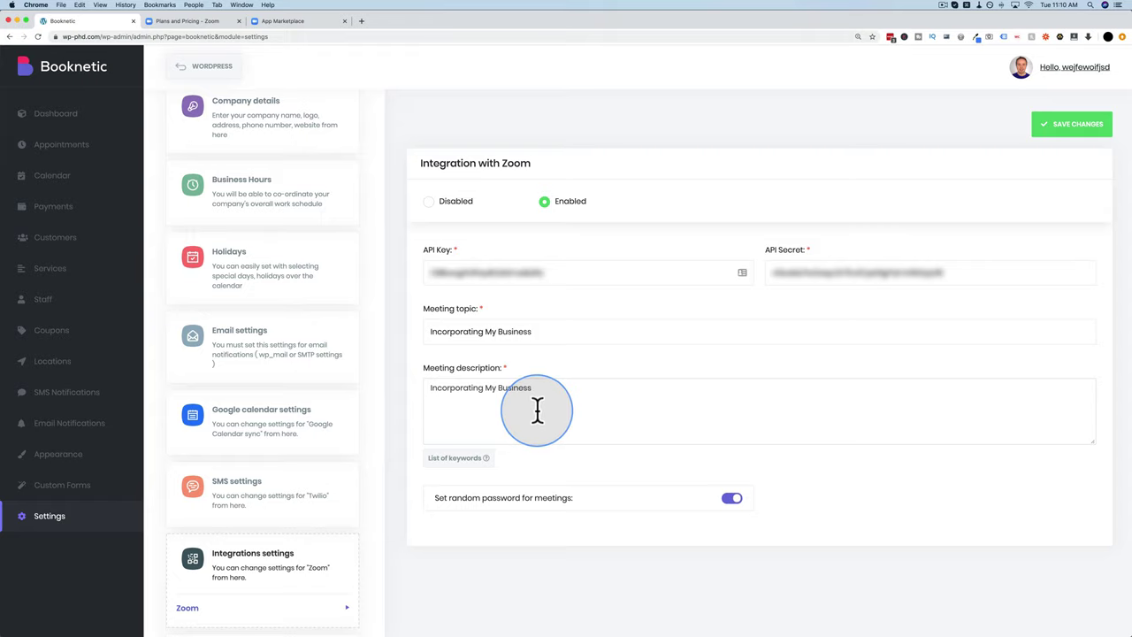
click(454, 459)
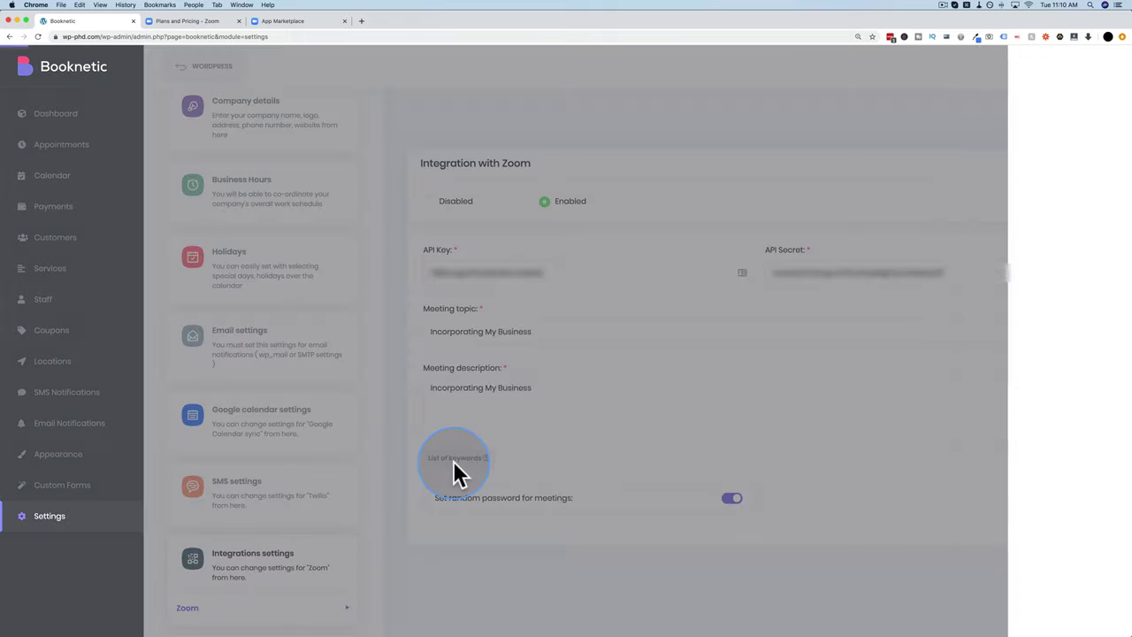
scroll(942, 152, down, 1)
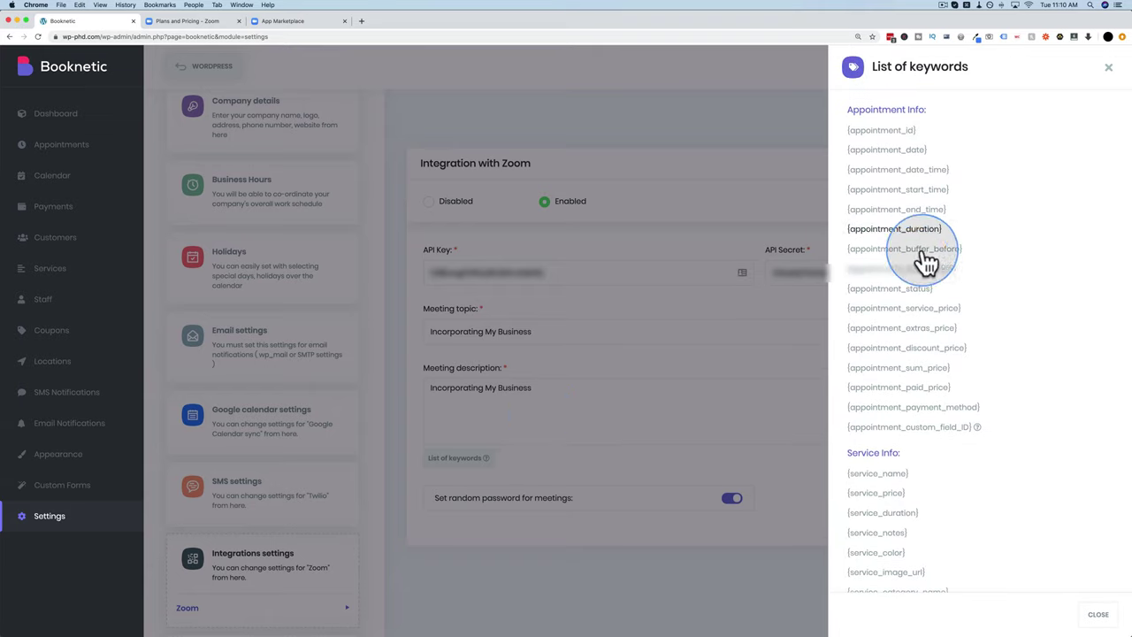
scroll(915, 261, down, 5)
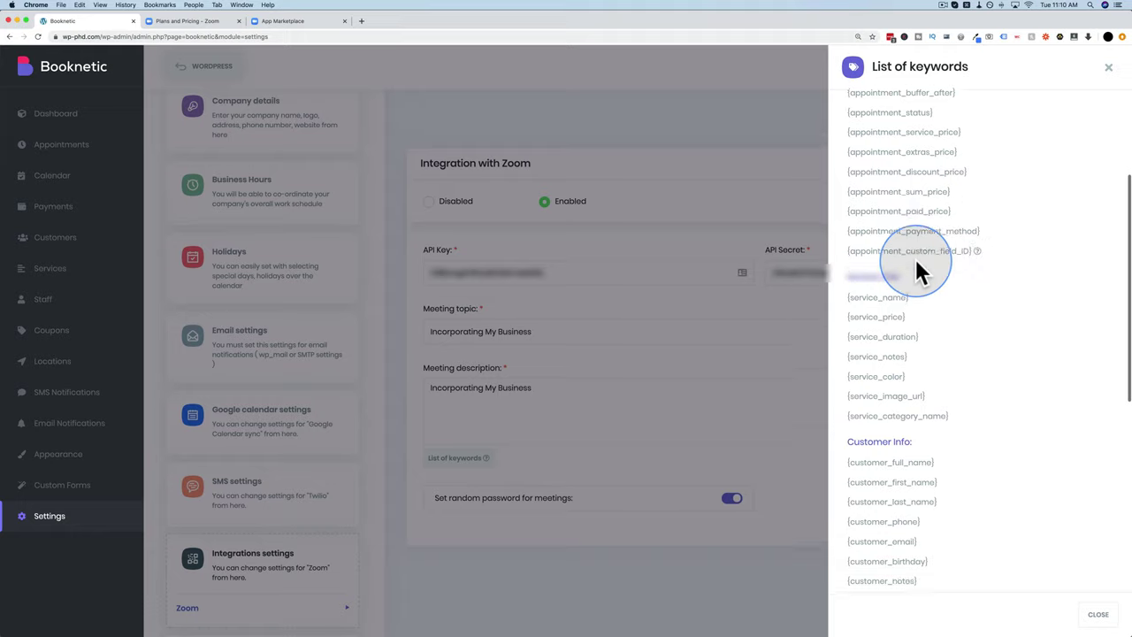
scroll(914, 256, down, 1)
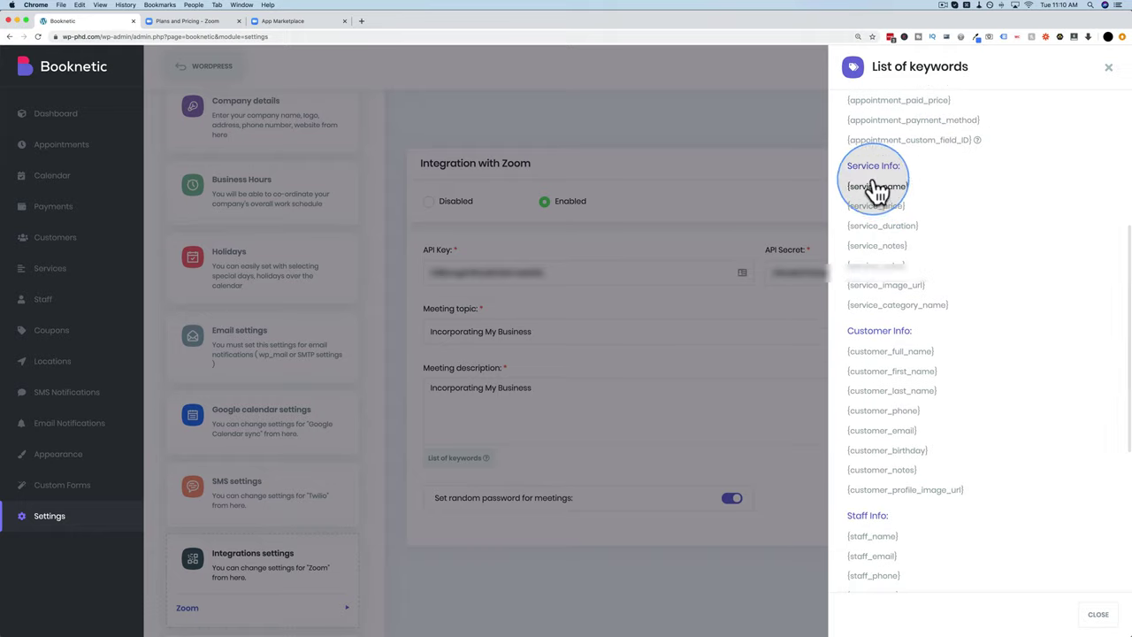
scroll(902, 300, down, 4)
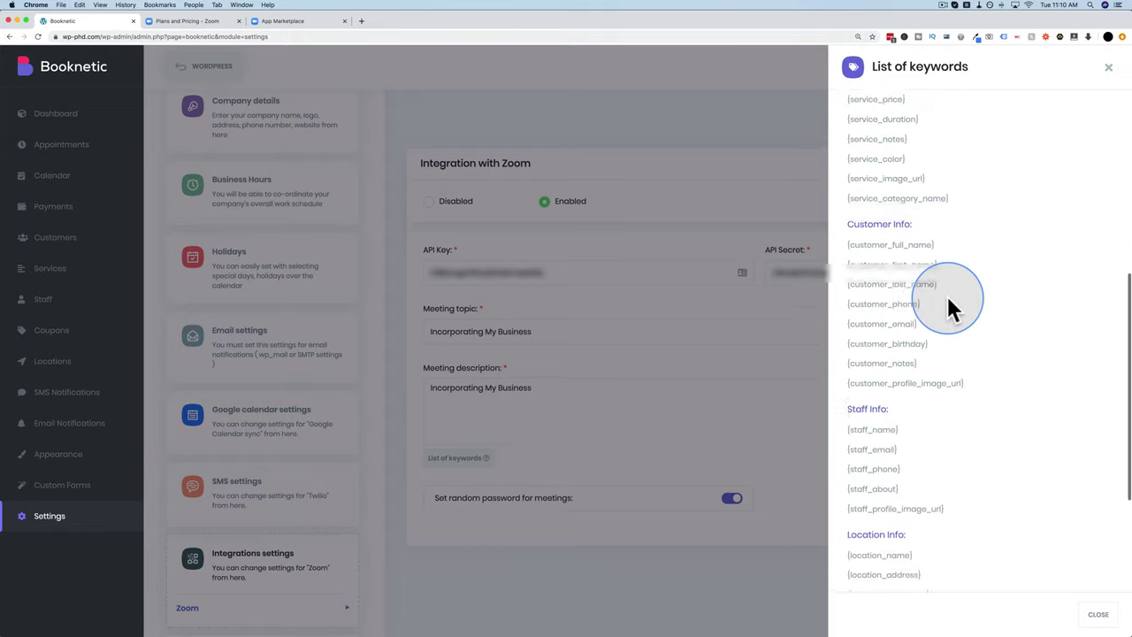
scroll(913, 433, down, 2)
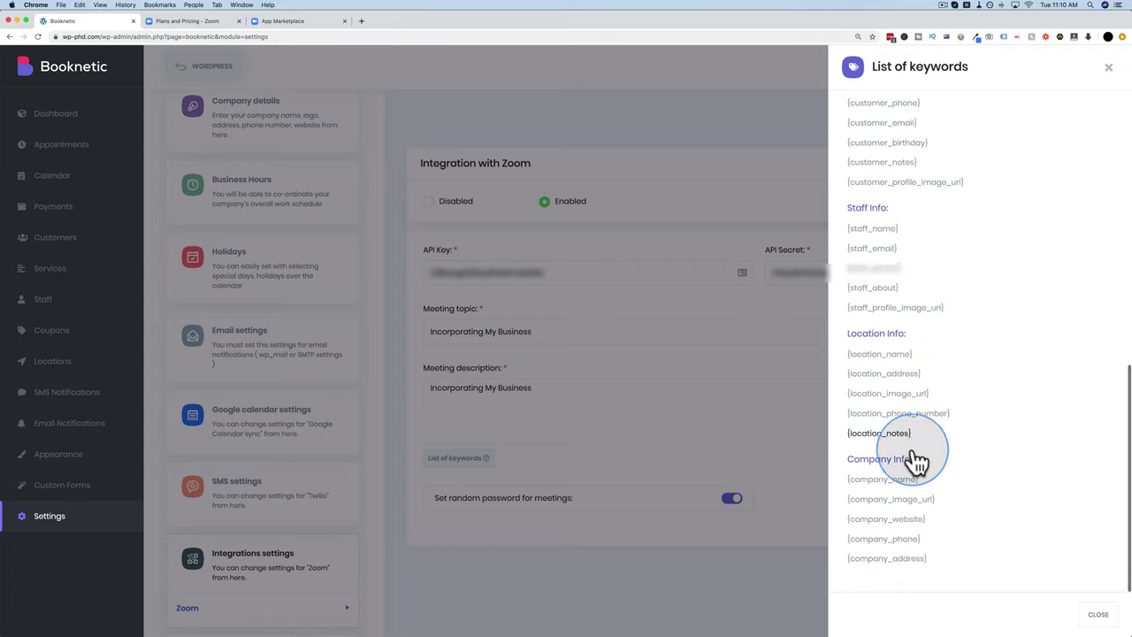
scroll(914, 496, up, 1)
scroll(914, 506, up, 4)
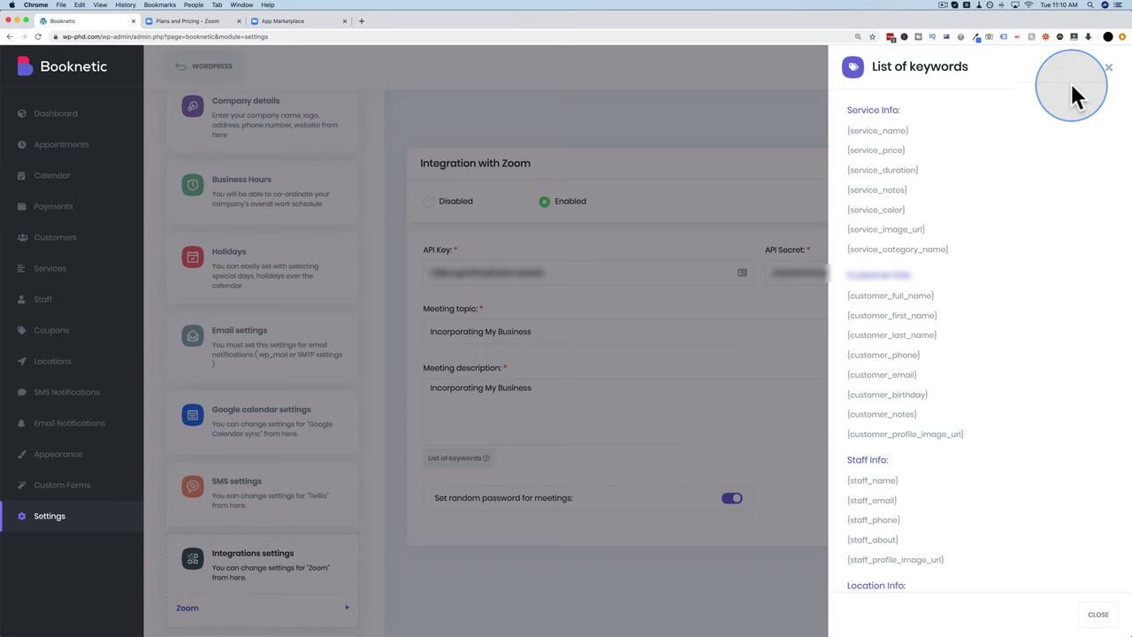
Step: Close the keyword list and append 'with' to the Meeting topic
click(1108, 67)
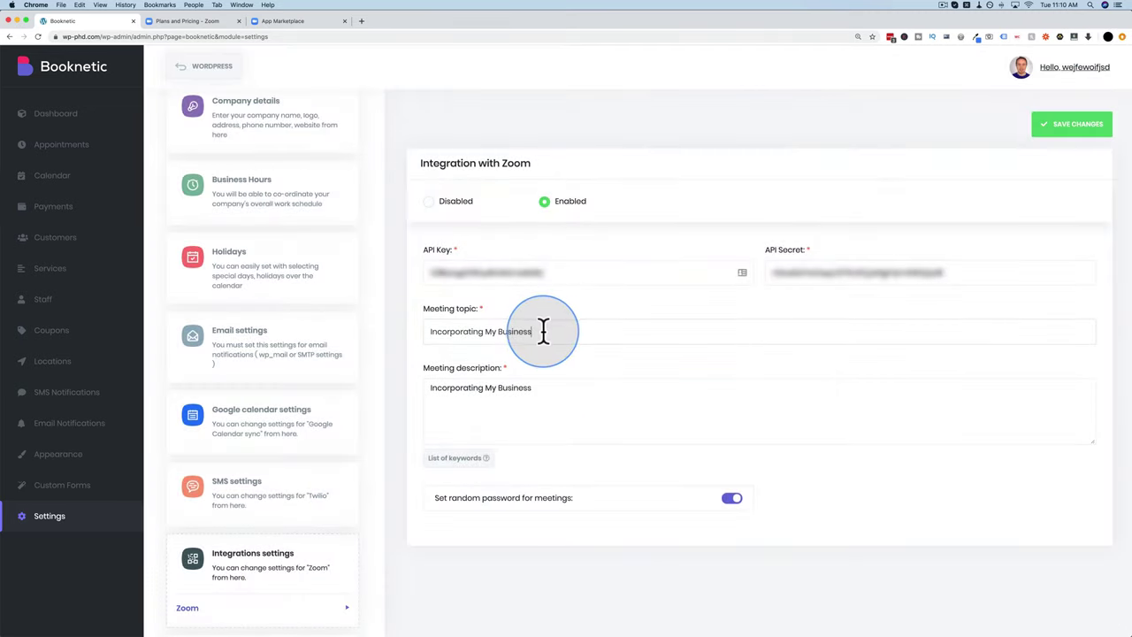
drag(544, 332, 419, 331)
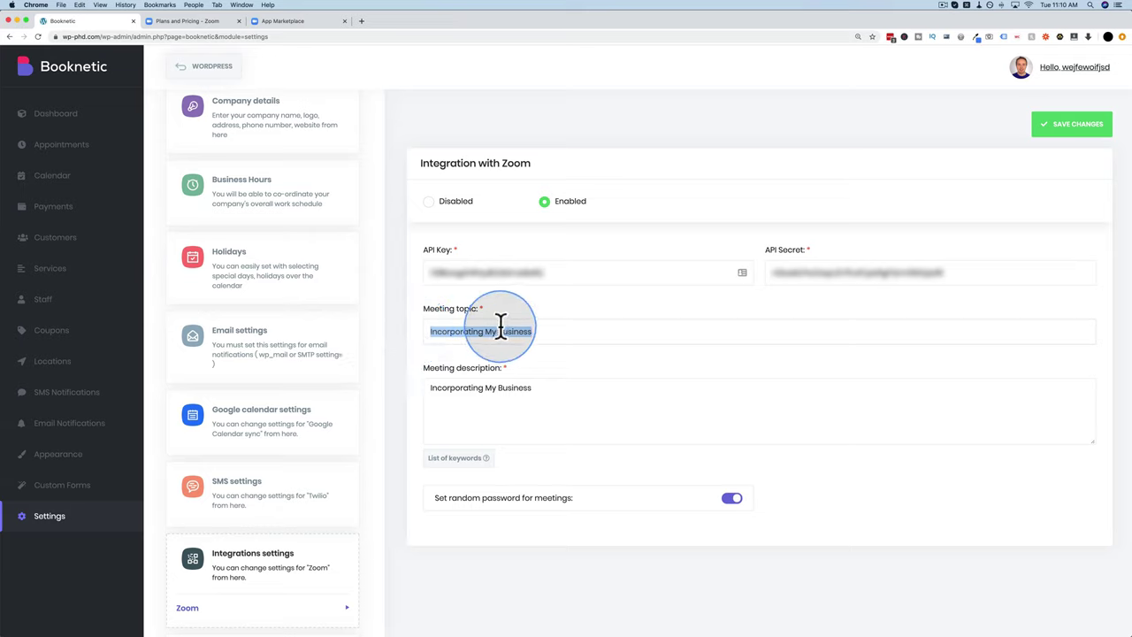
click(552, 331)
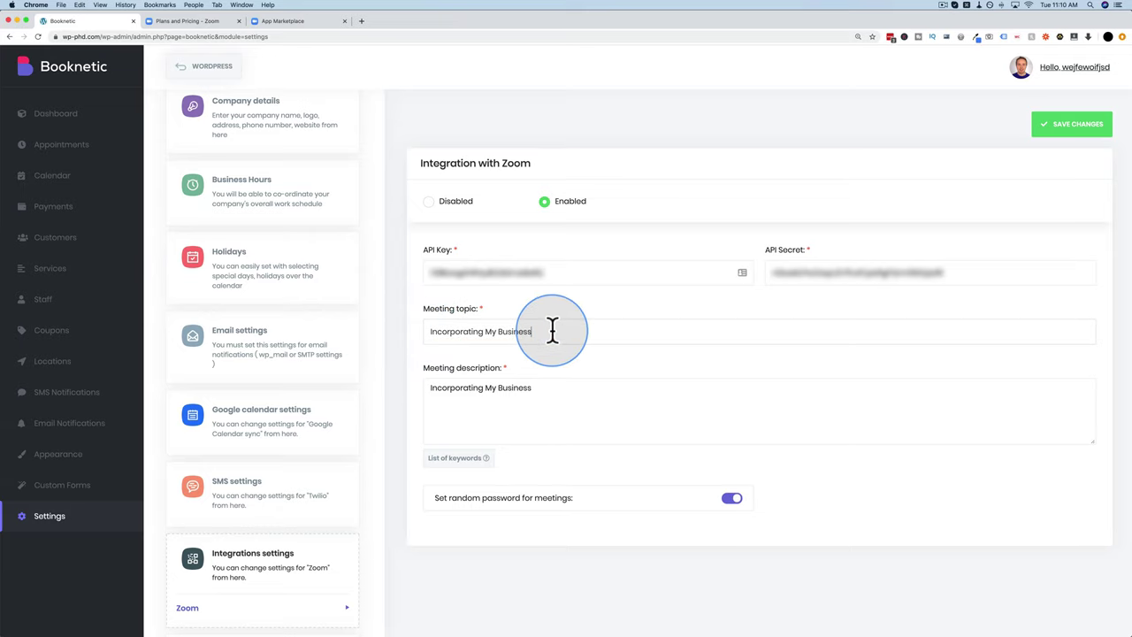
text(with)
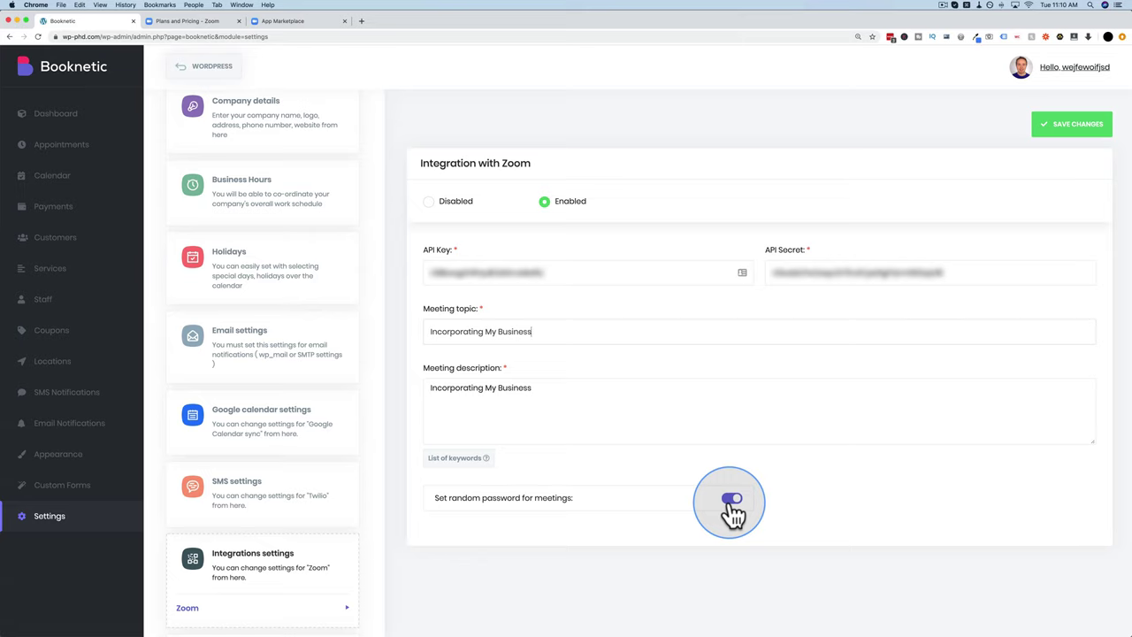
Step: Save the Zoom integration settings and open Export & Import data
click(1072, 144)
scroll(354, 385, down, 3)
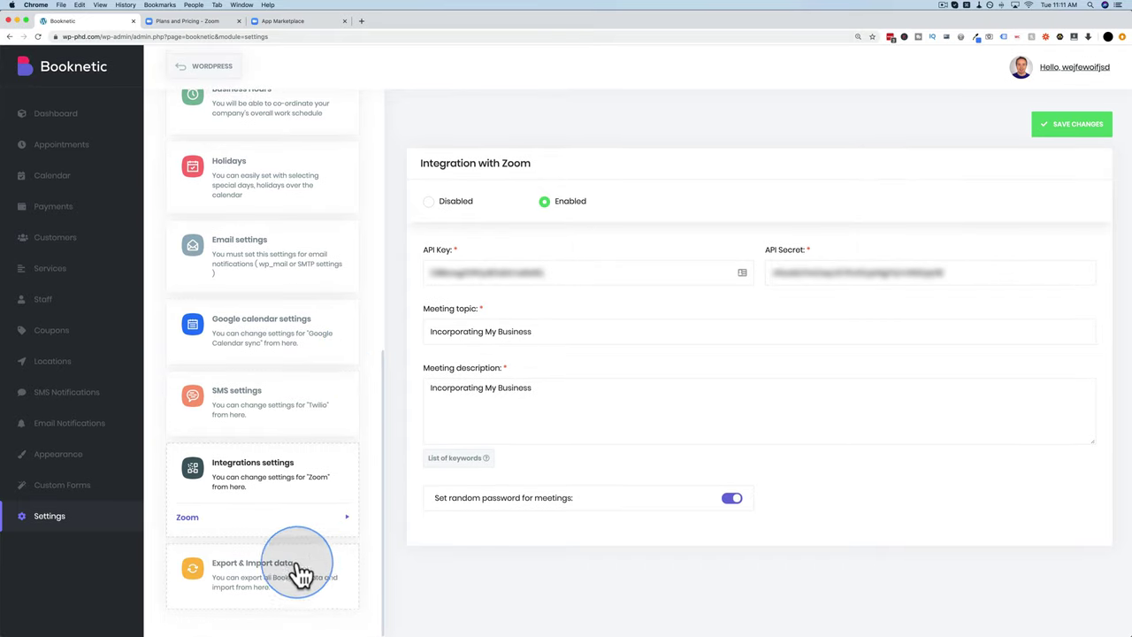
click(275, 569)
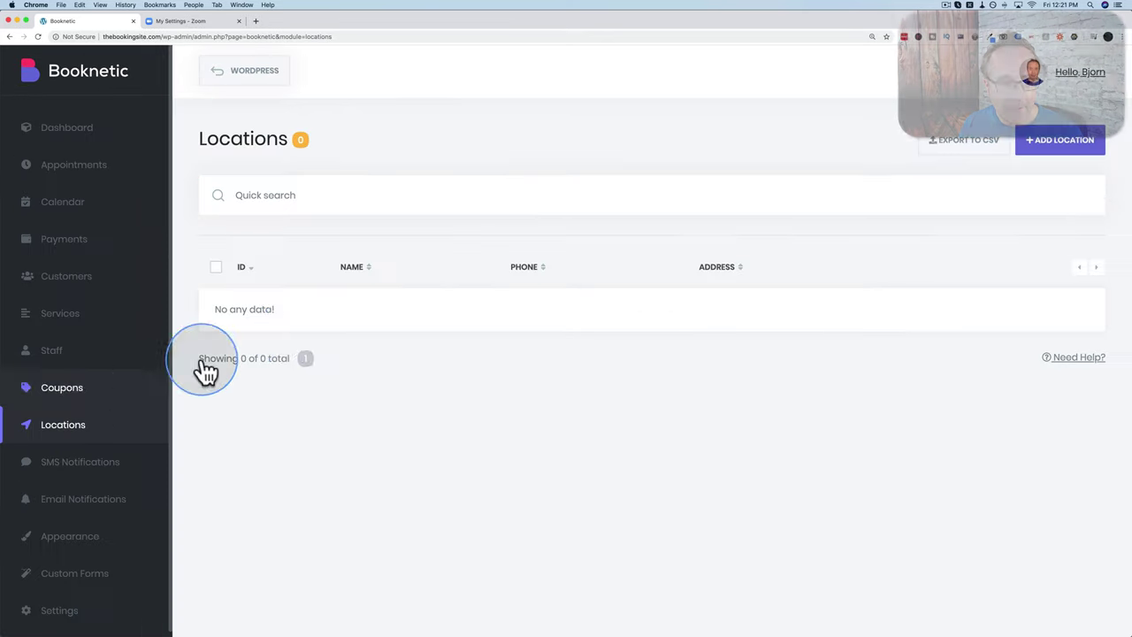
Step: Add a new location named 'Downltown Legal Town' with legal.jpg as its image
click(1056, 147)
click(827, 162)
text(Downl)
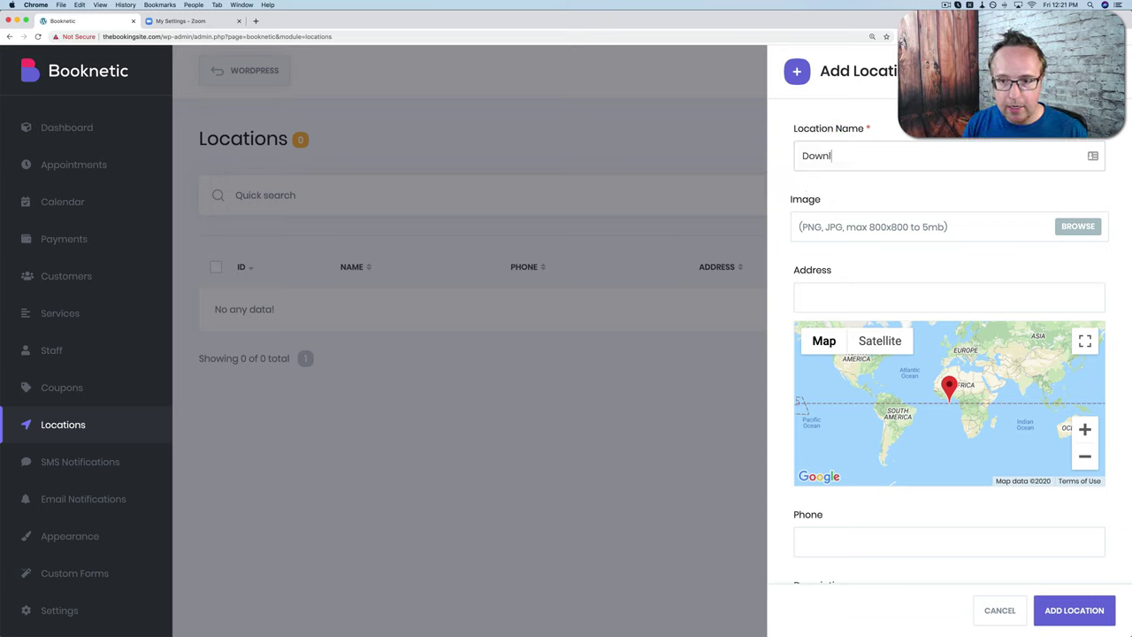
text(town Legal Town)
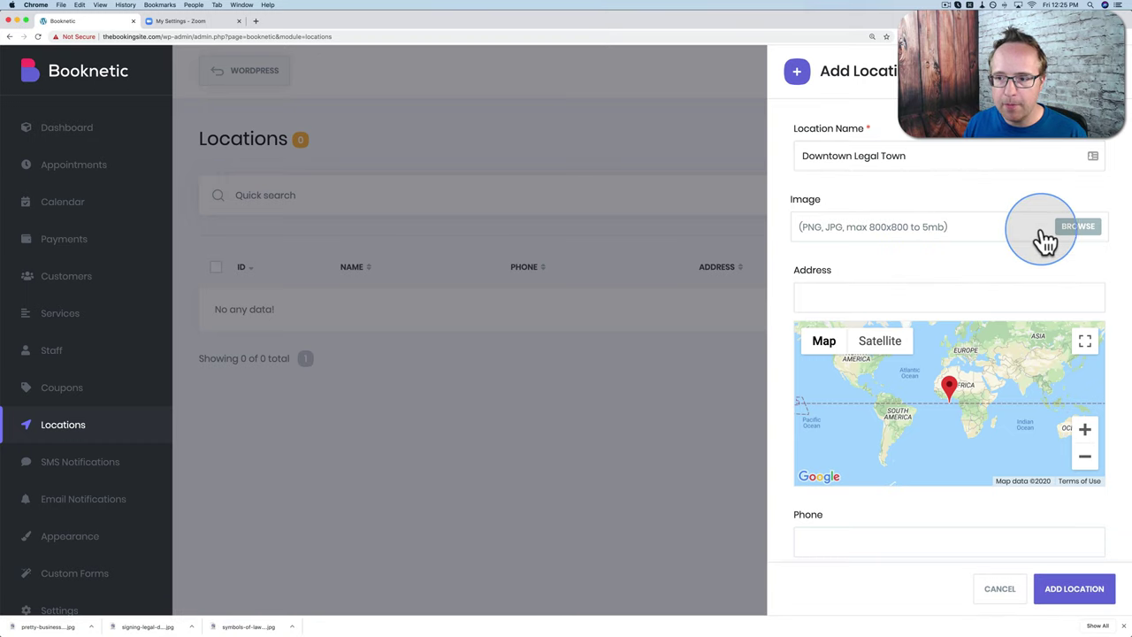
click(1077, 228)
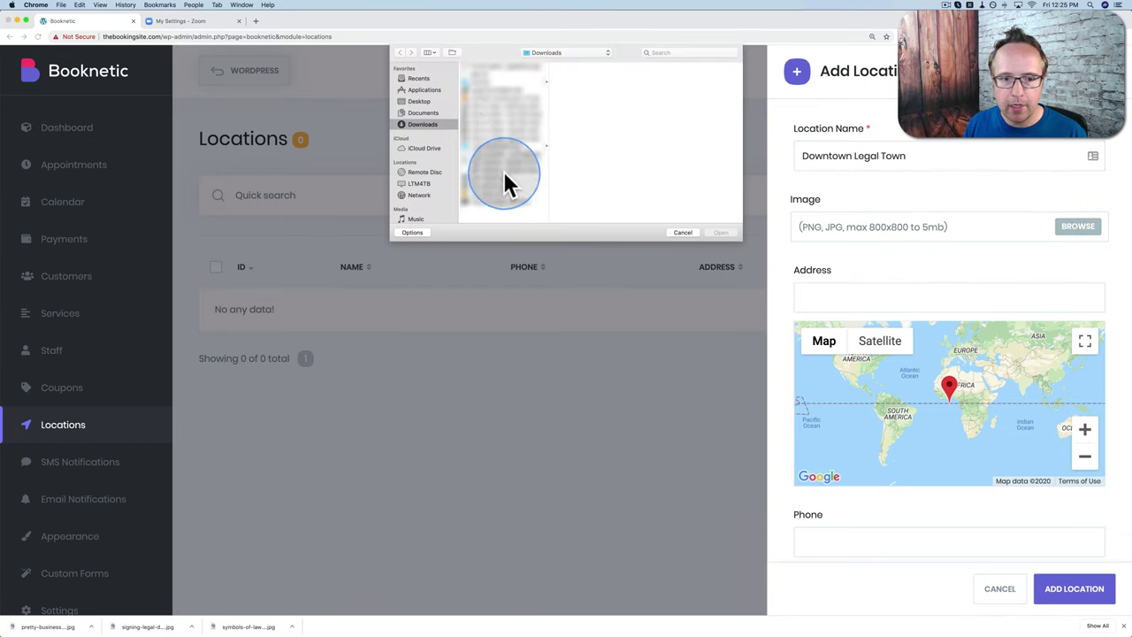
click(511, 145)
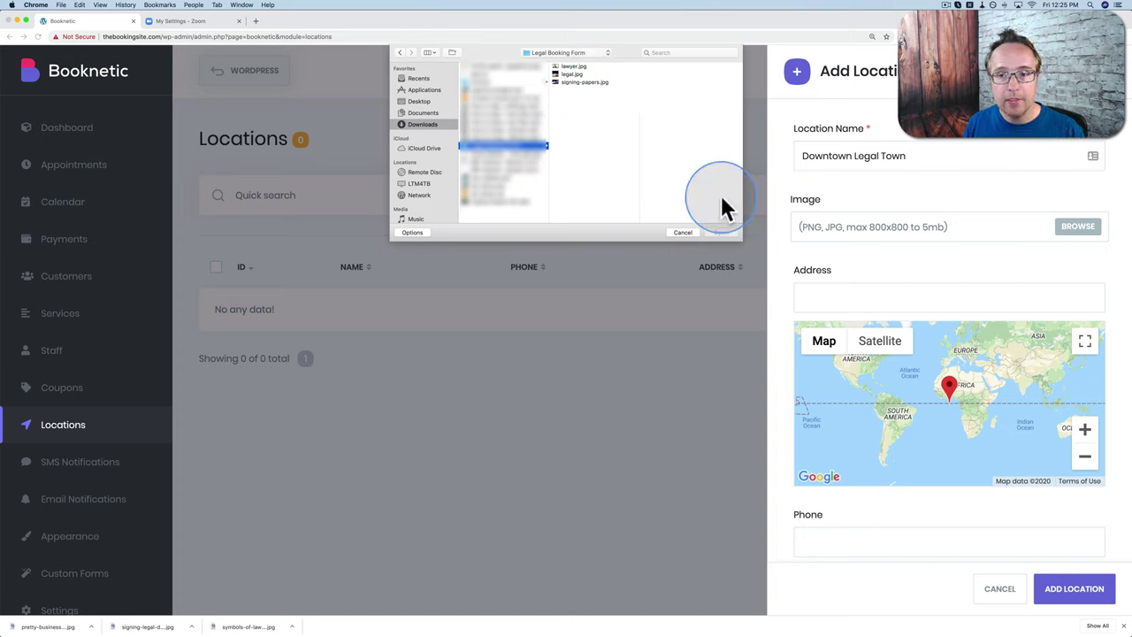
click(556, 75)
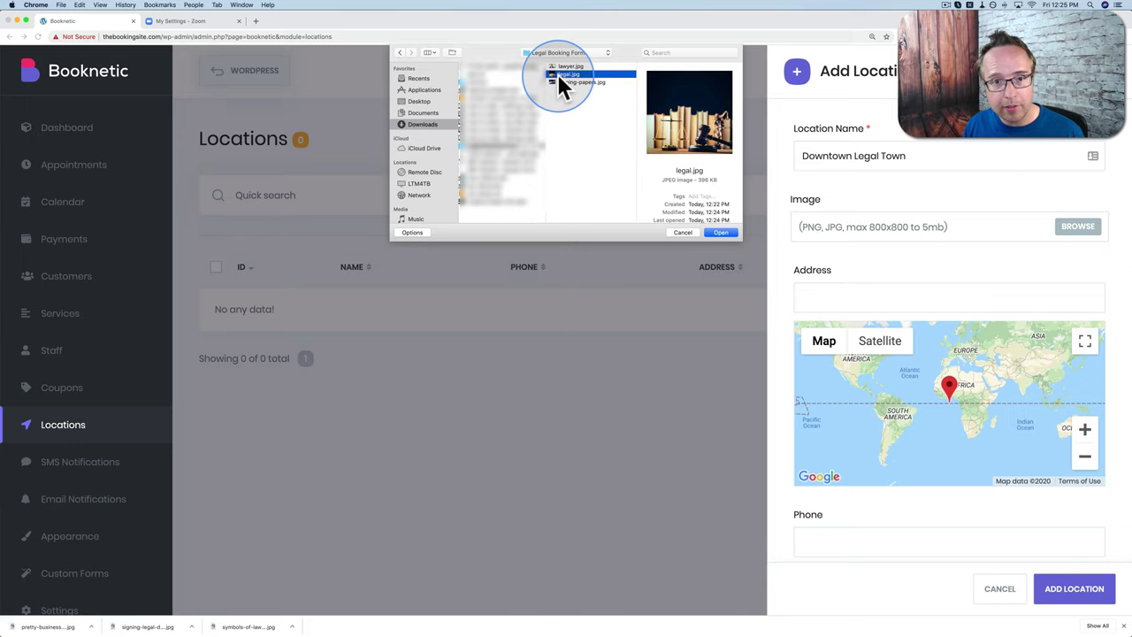
click(720, 232)
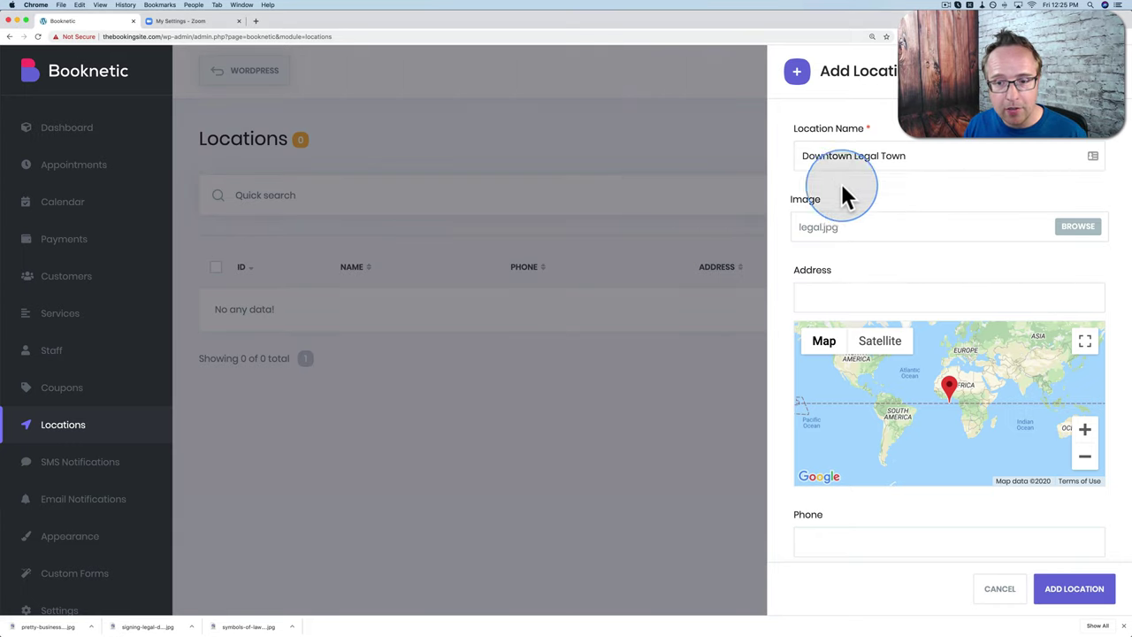
Step: Give the location address '#15 Legal Town', a phone number and description 'Legal', then save it
scroll(799, 278, down, 1)
click(843, 271)
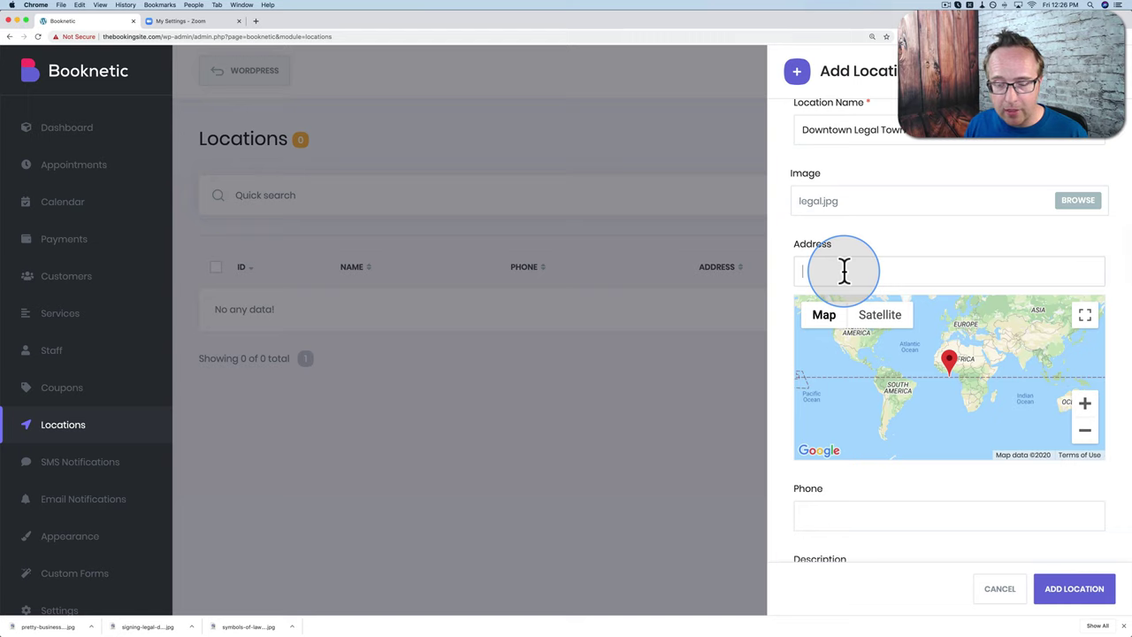
text(#15 Leg)
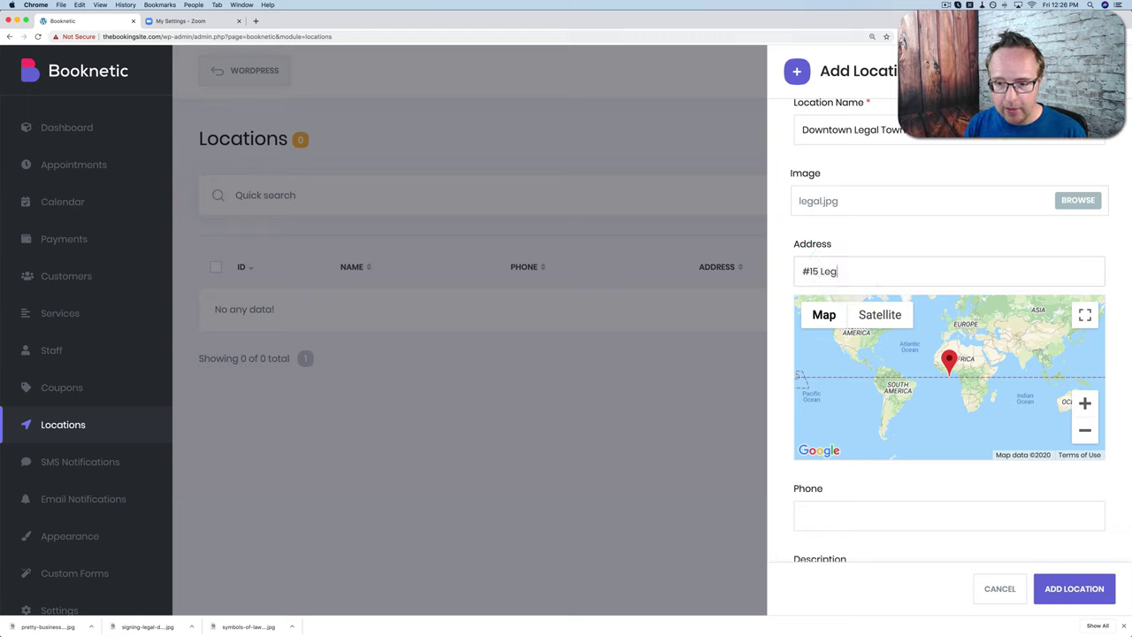
text(al Town)
scroll(854, 374, down, 3)
click(854, 375)
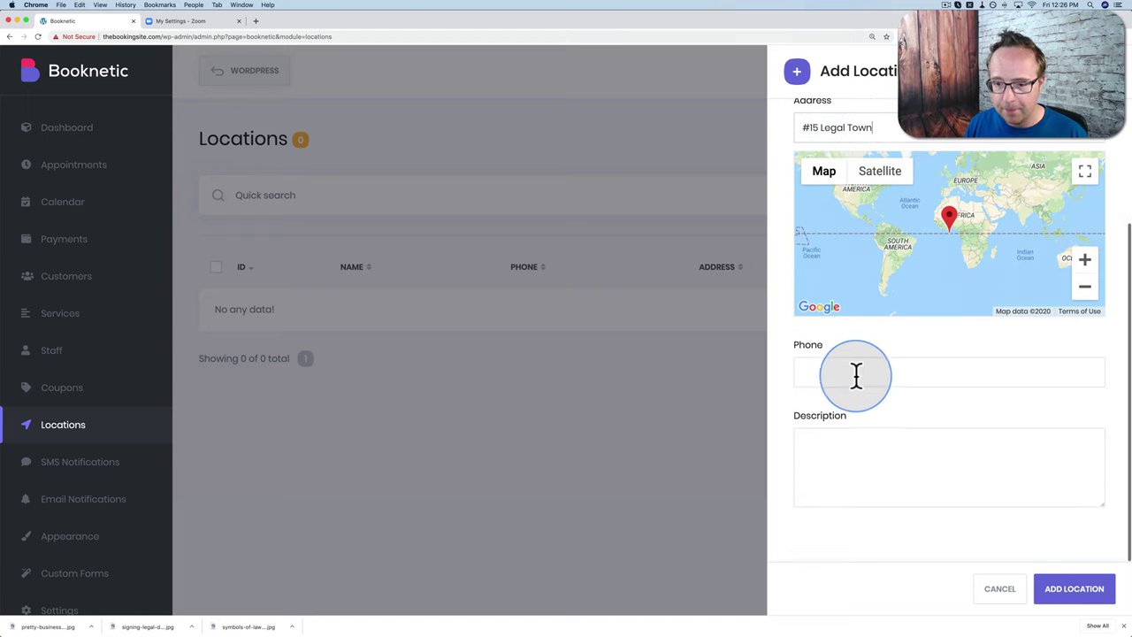
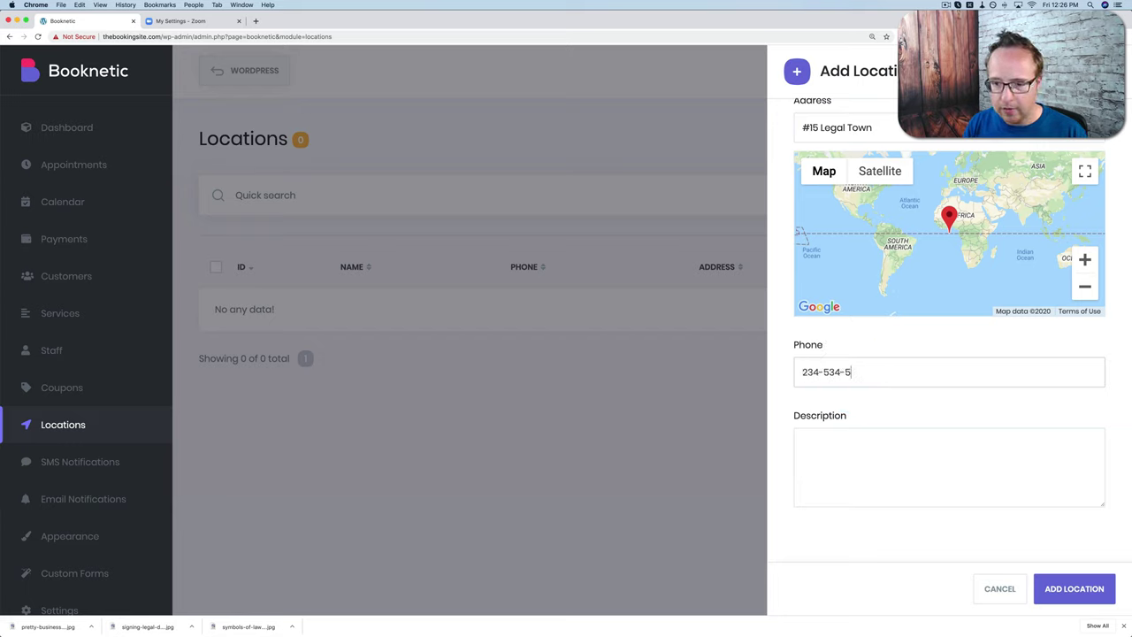
click(870, 417)
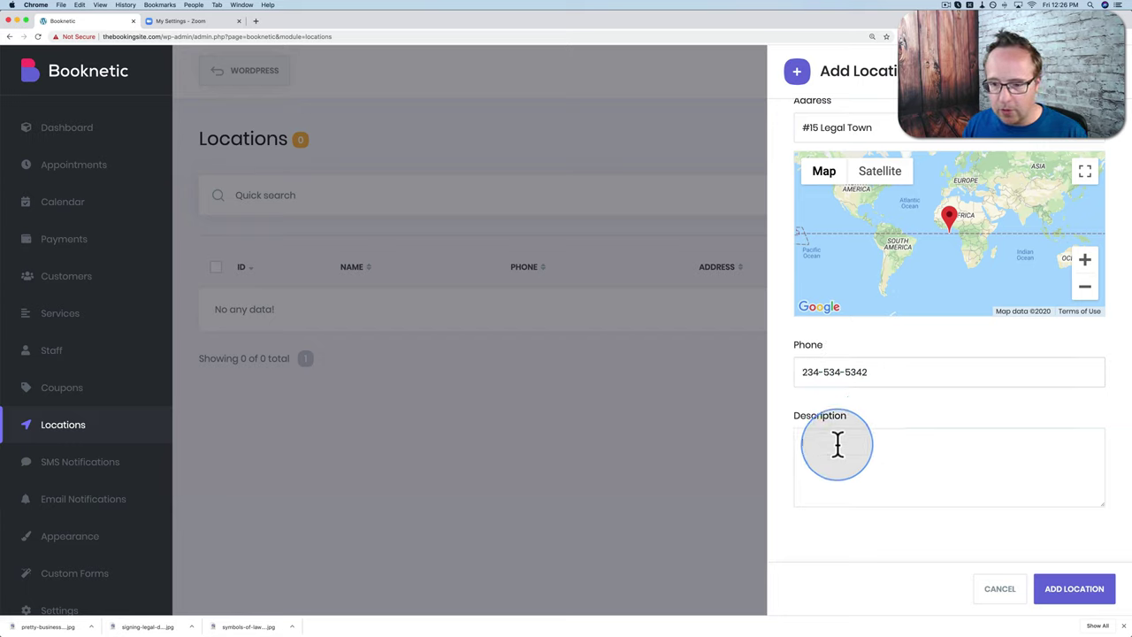
text(Legal)
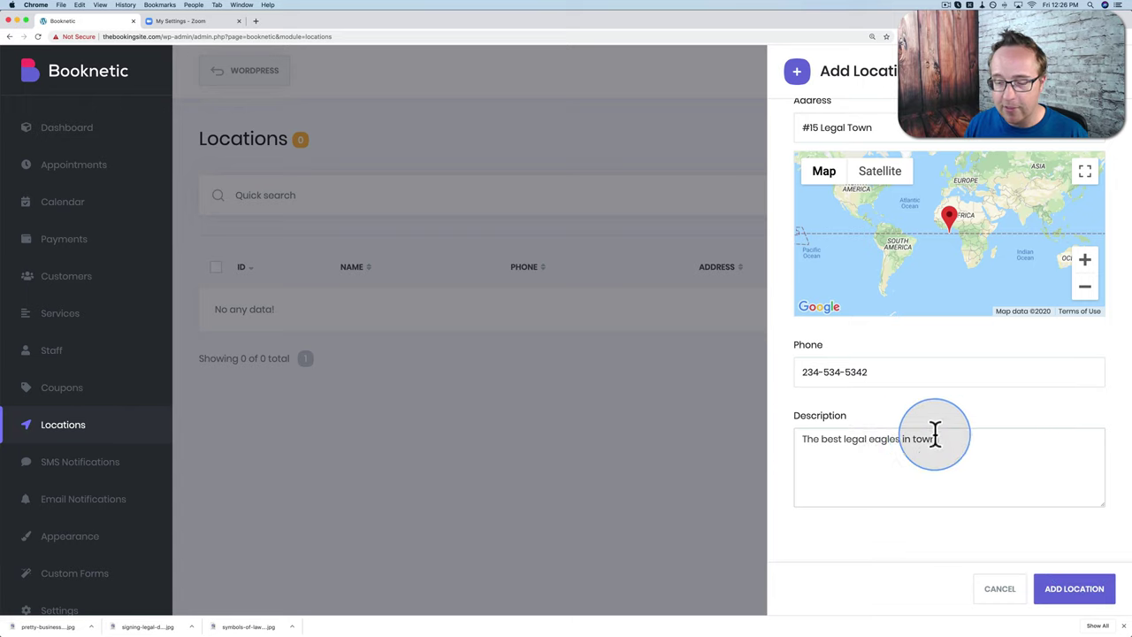
click(1072, 595)
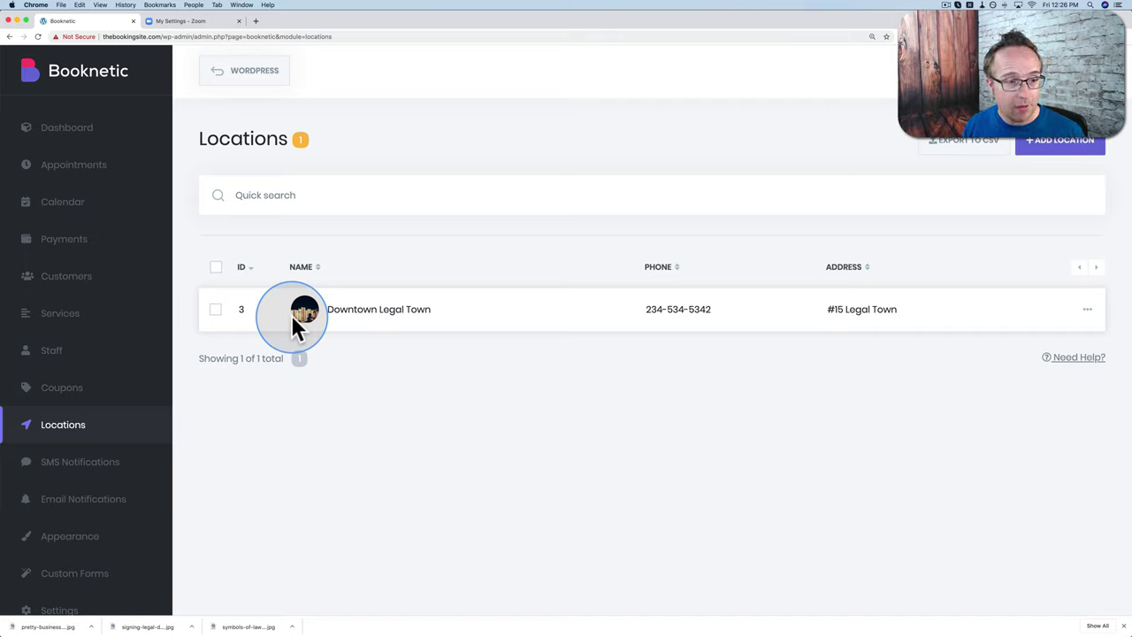
Step: Start a new staff member linked to the existing WordPress user, and edit the full name
click(51, 356)
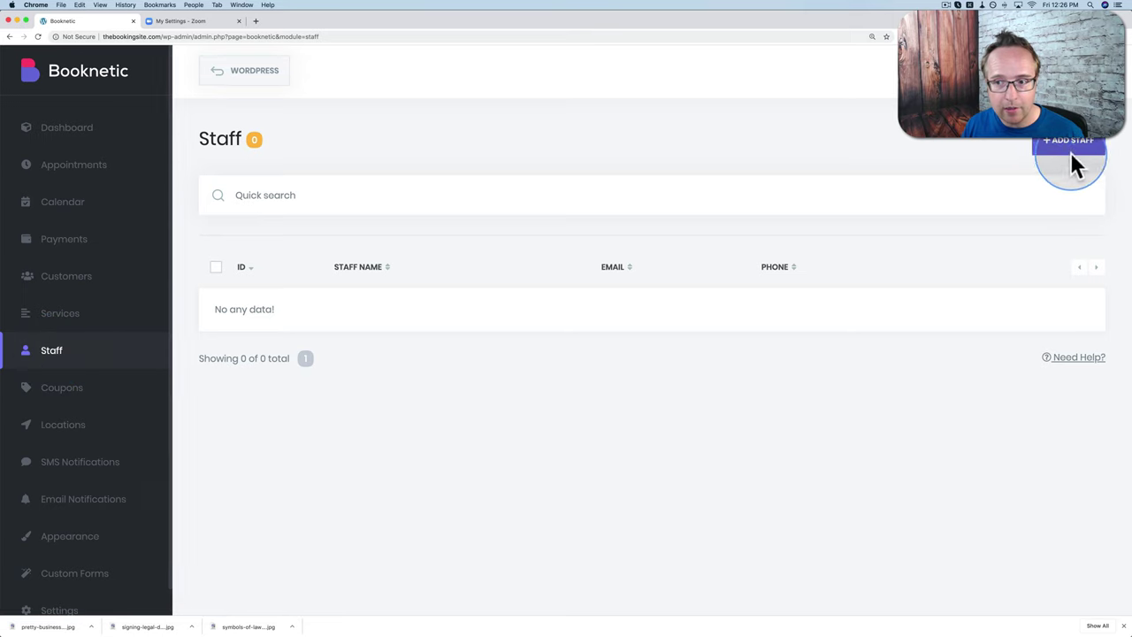
click(1072, 144)
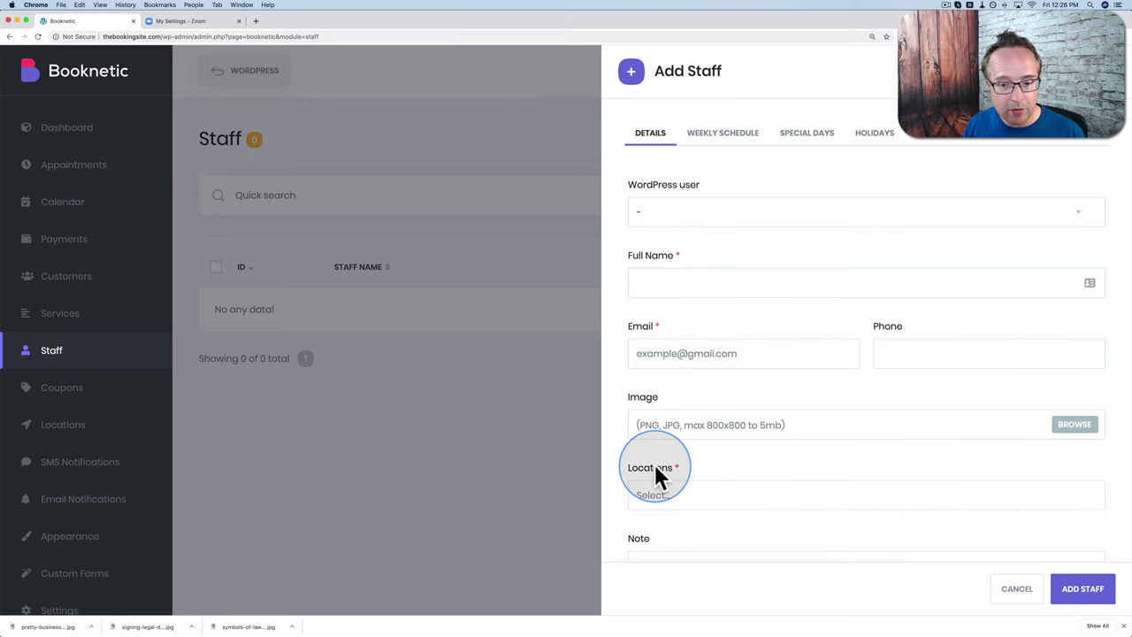
scroll(654, 464, down, 1)
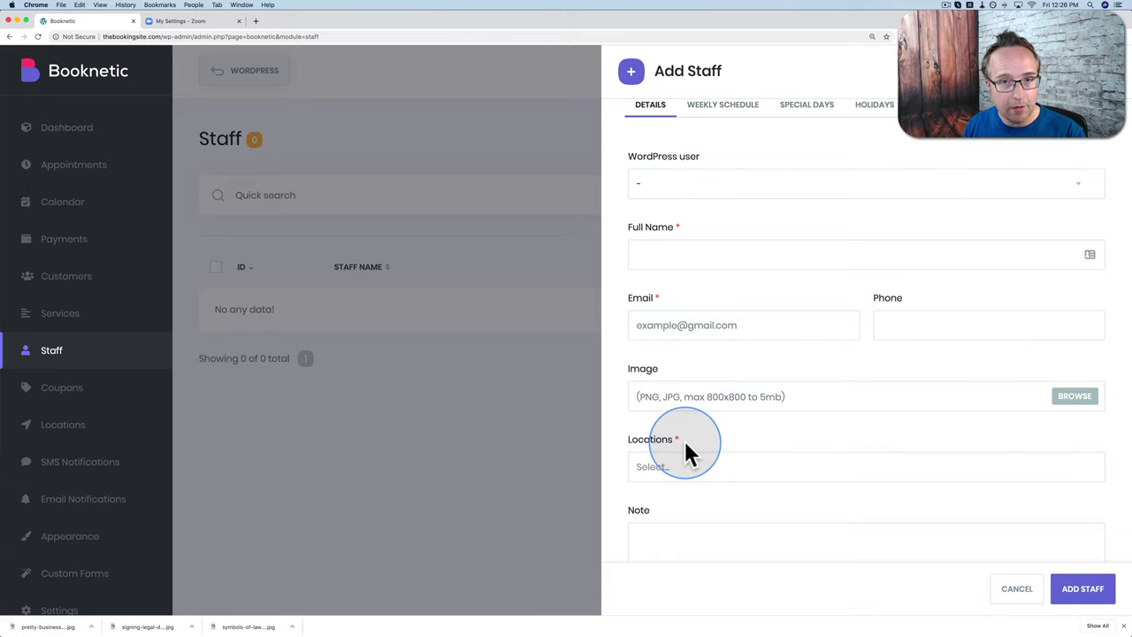
scroll(658, 436, up, 1)
click(662, 211)
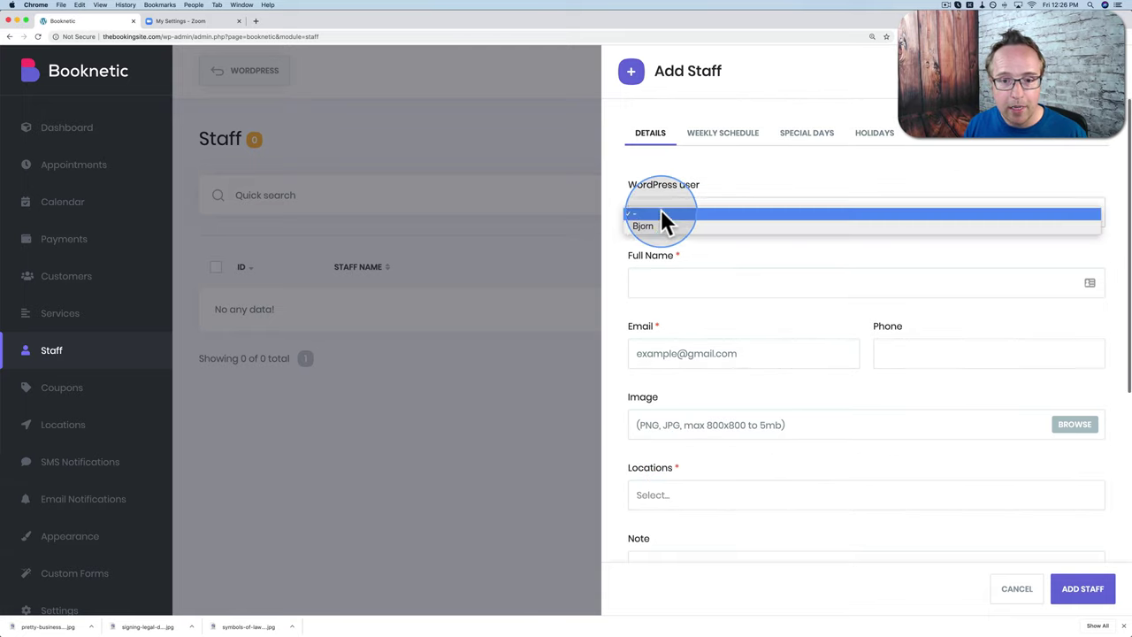
click(650, 225)
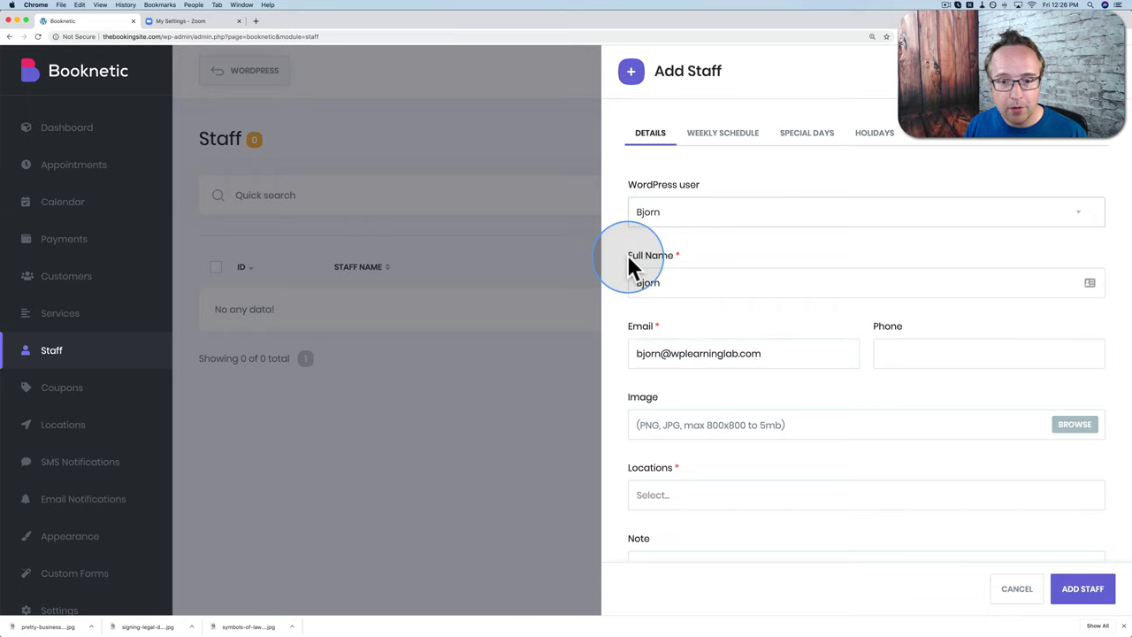
scroll(627, 254, down, 1)
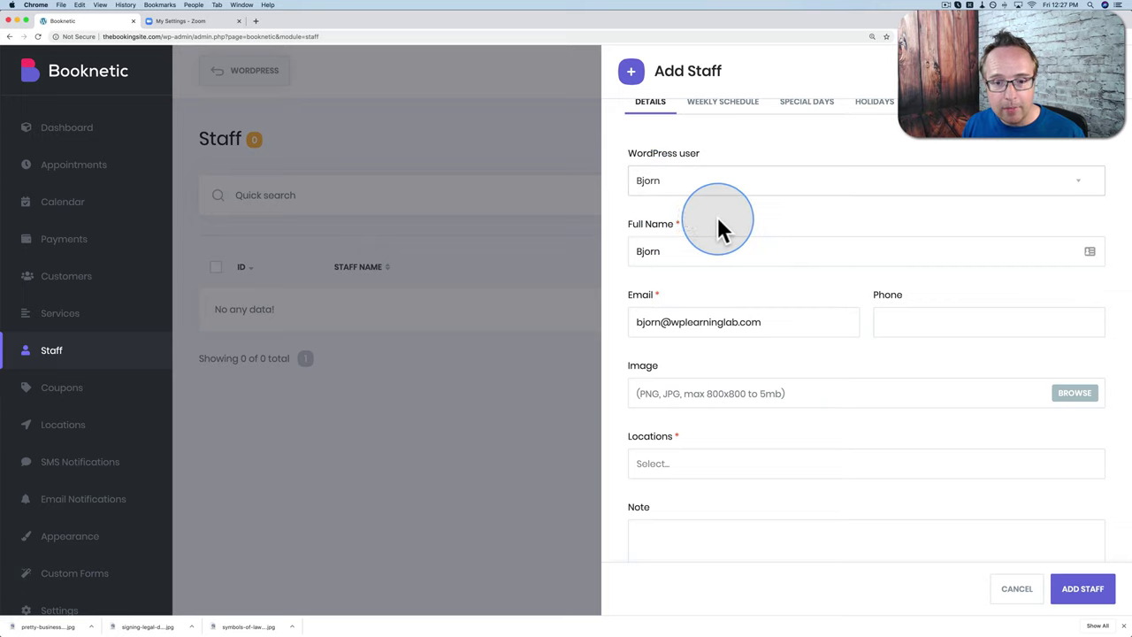
click(678, 247)
text(Allpas)
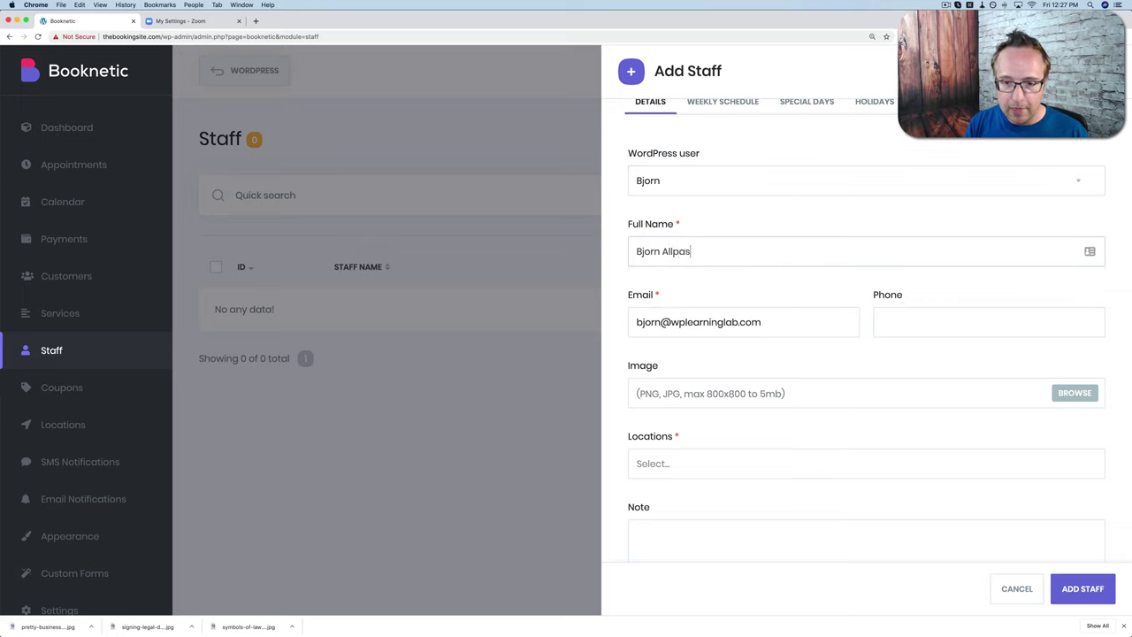
Step: Set lawyer.jpg as the staff member's profile image
scroll(651, 308, down, 2)
click(674, 310)
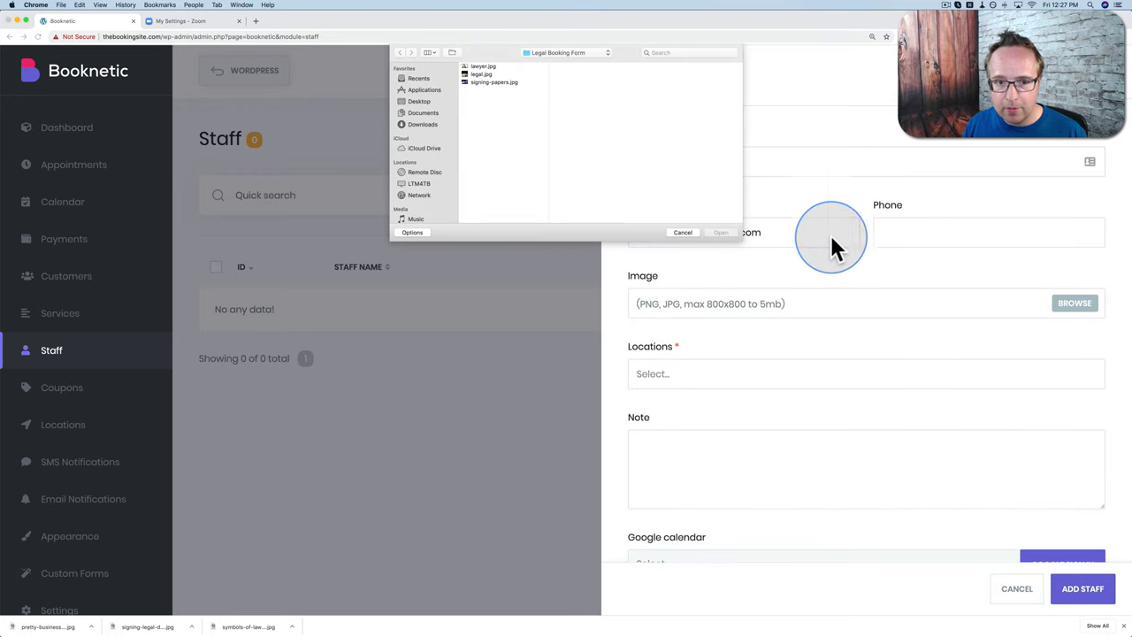
click(478, 67)
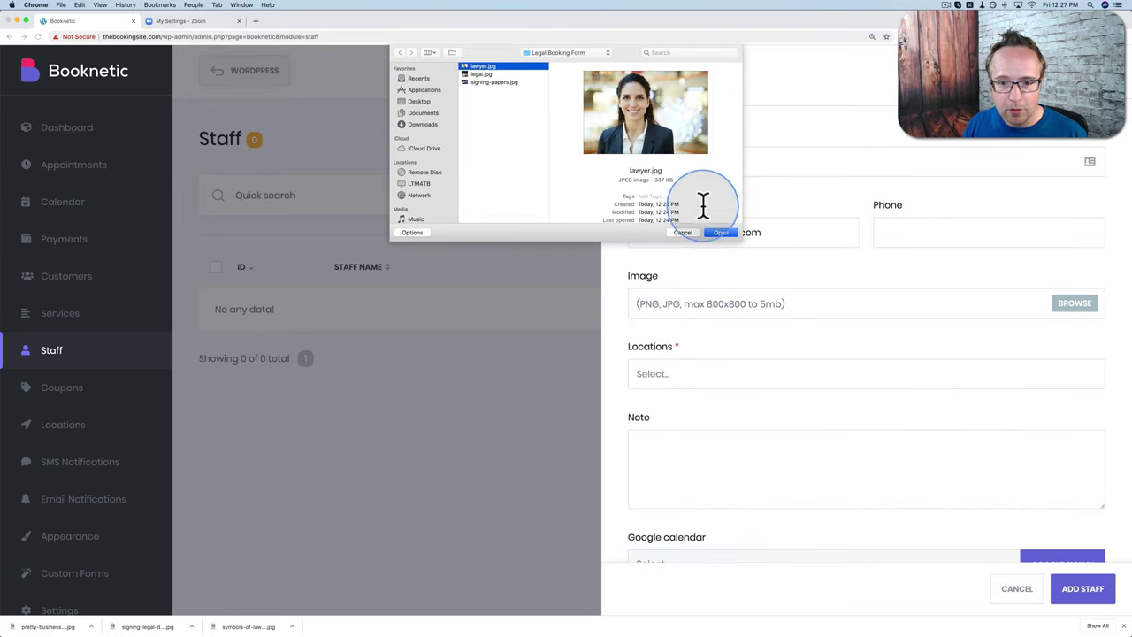
click(721, 233)
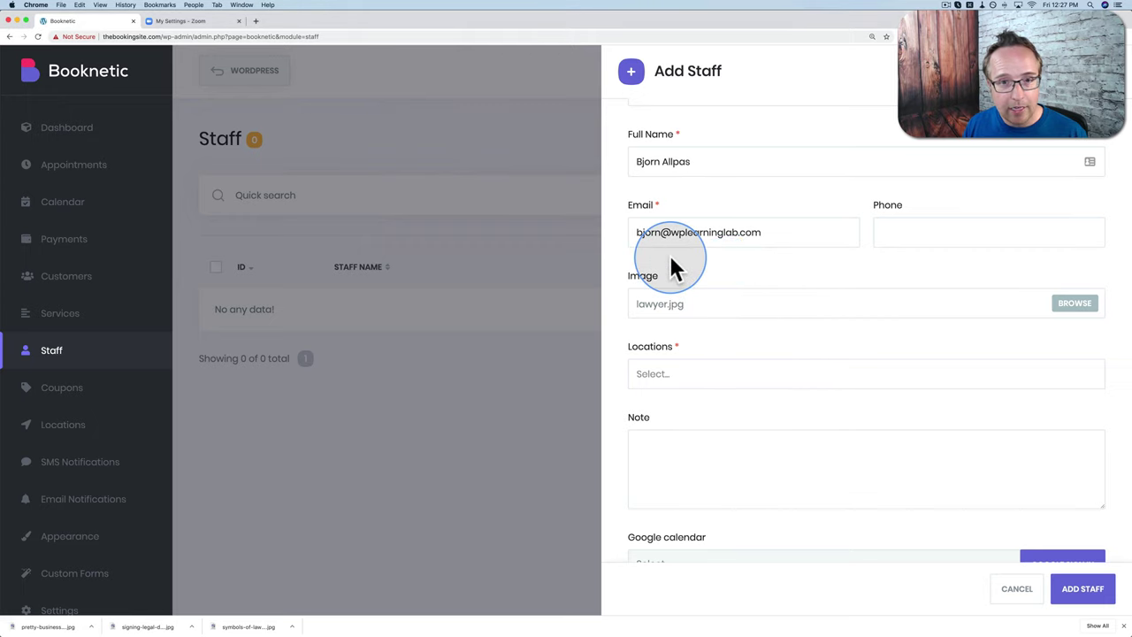
scroll(669, 255, up, 1)
scroll(669, 254, up, 2)
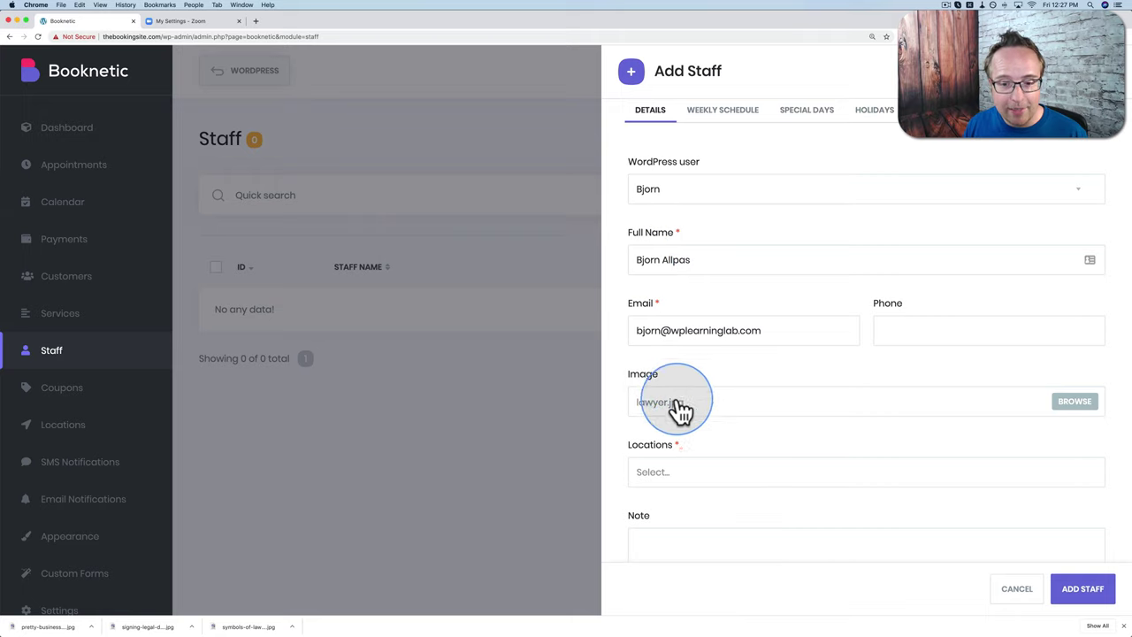
Step: Assign the Downtown Legal Town location to the staff member
scroll(682, 399, down, 1)
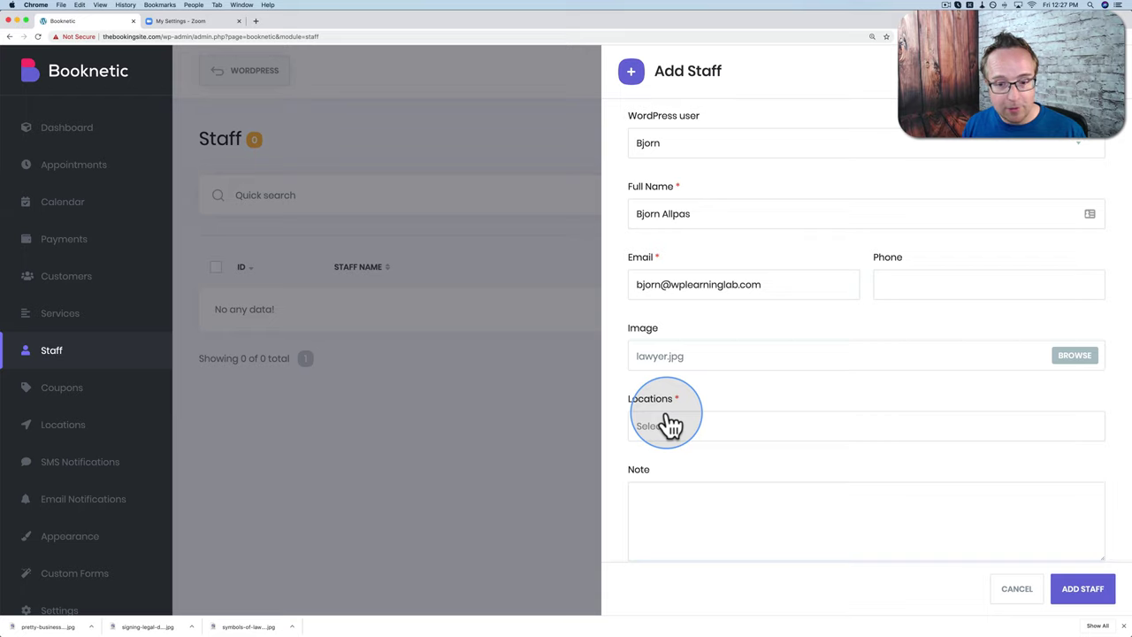
click(661, 425)
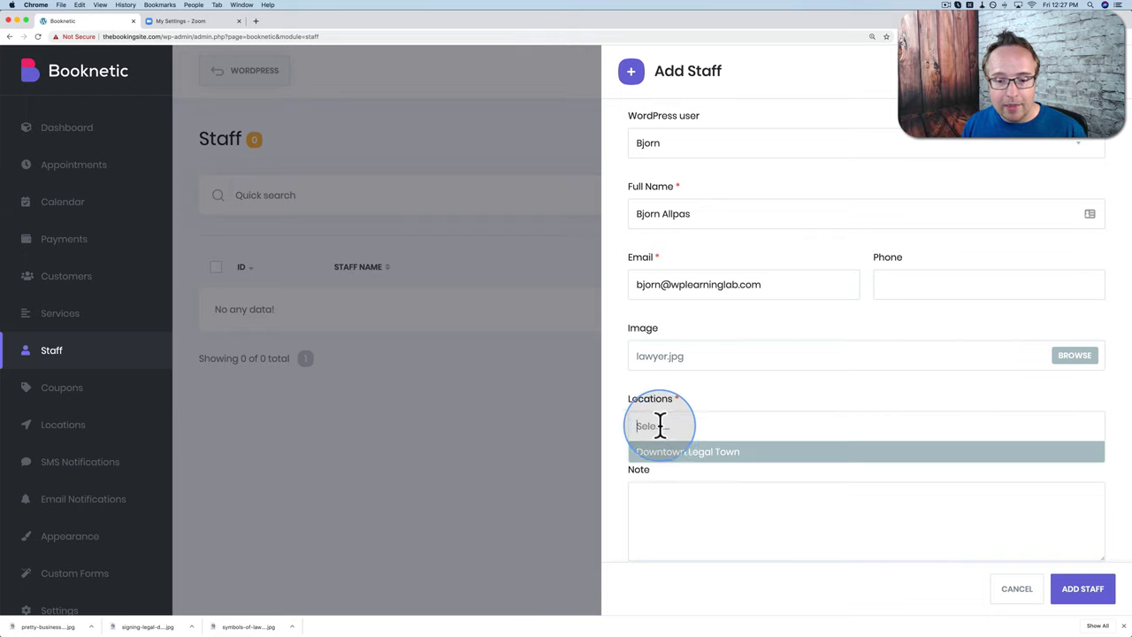
click(718, 453)
scroll(690, 380, down, 1)
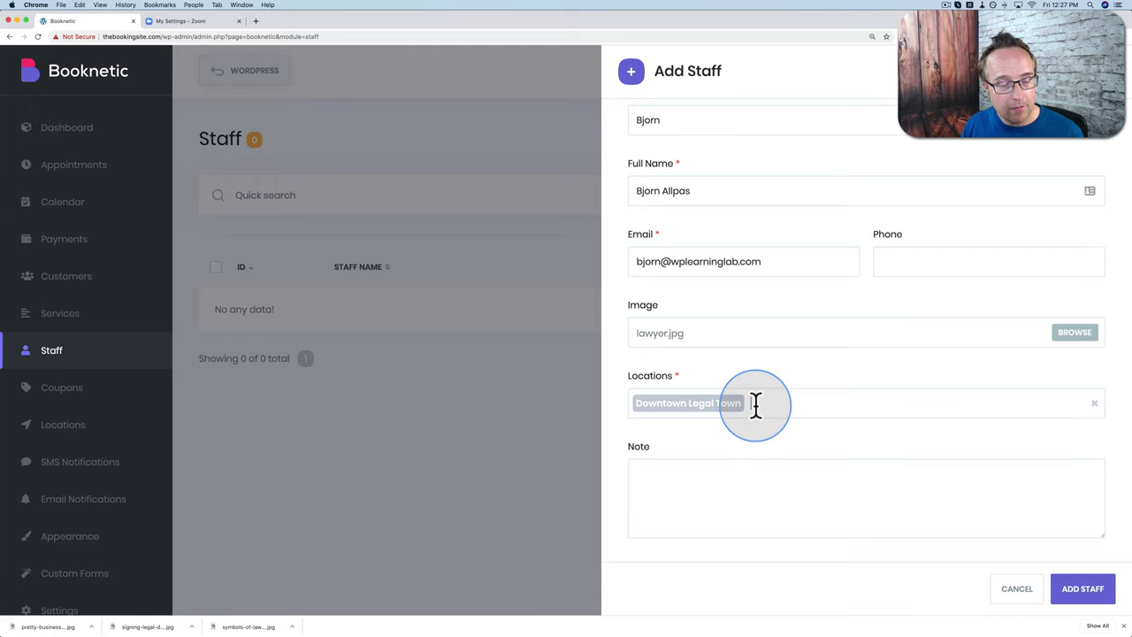
scroll(699, 329, up, 1)
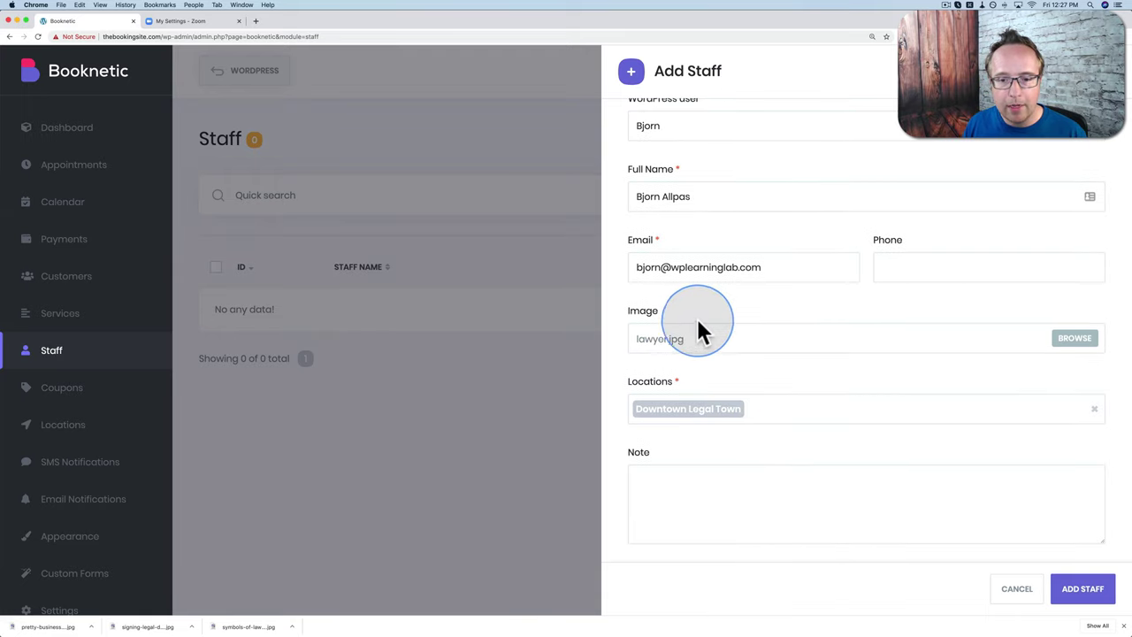
scroll(712, 467, up, 3)
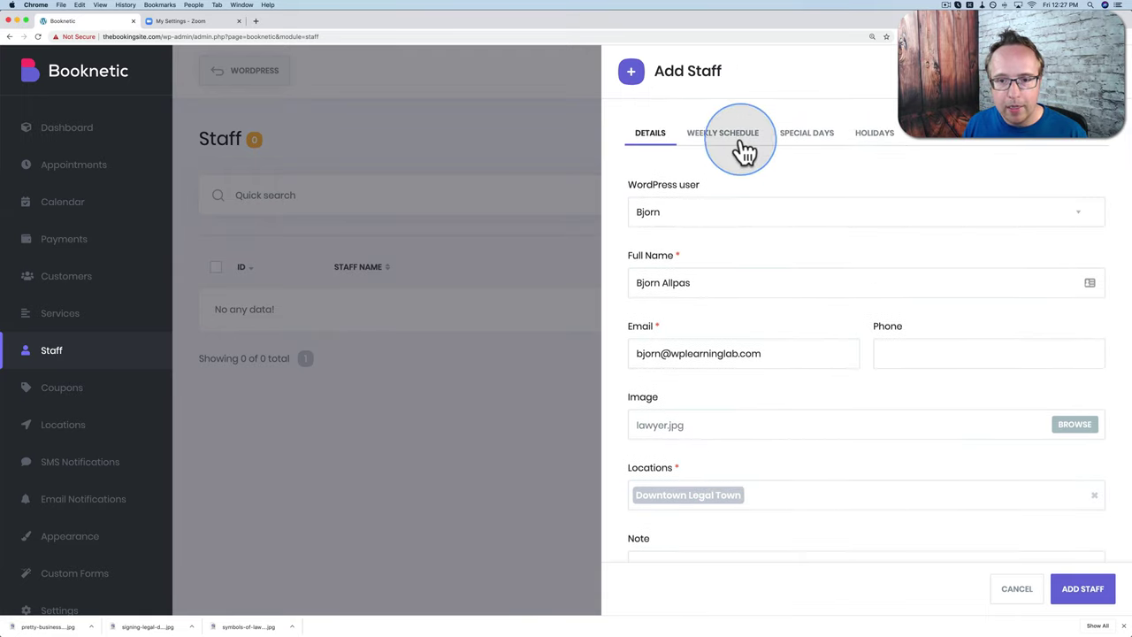
Step: Enable a specific weekly timesheet, showing 09:00–18:00 for Monday through Wednesday
click(727, 148)
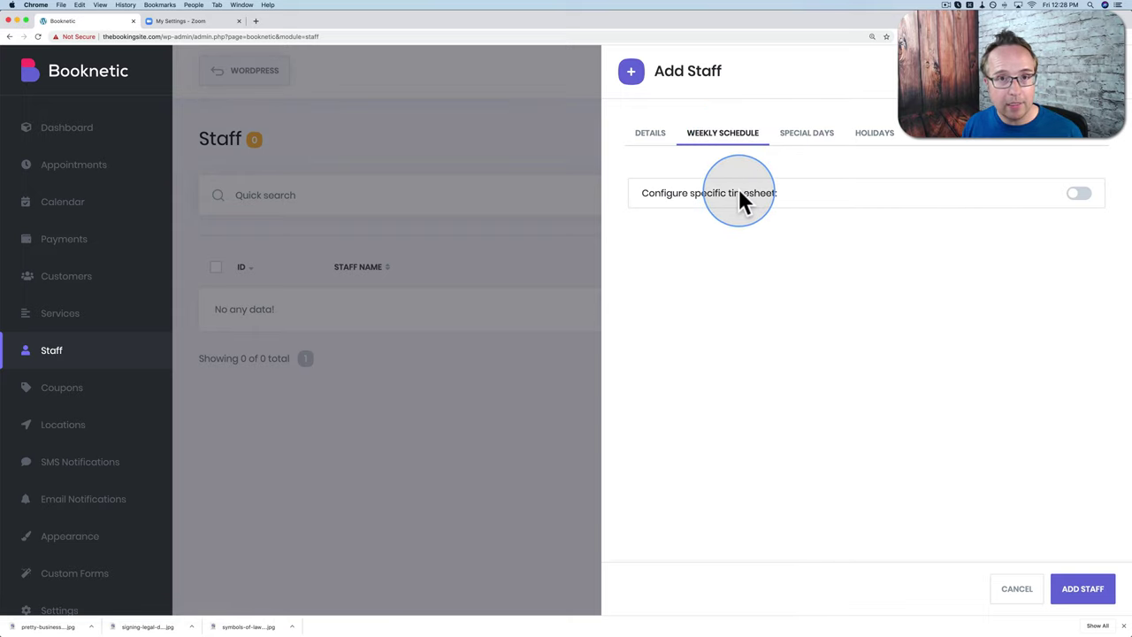
click(1079, 194)
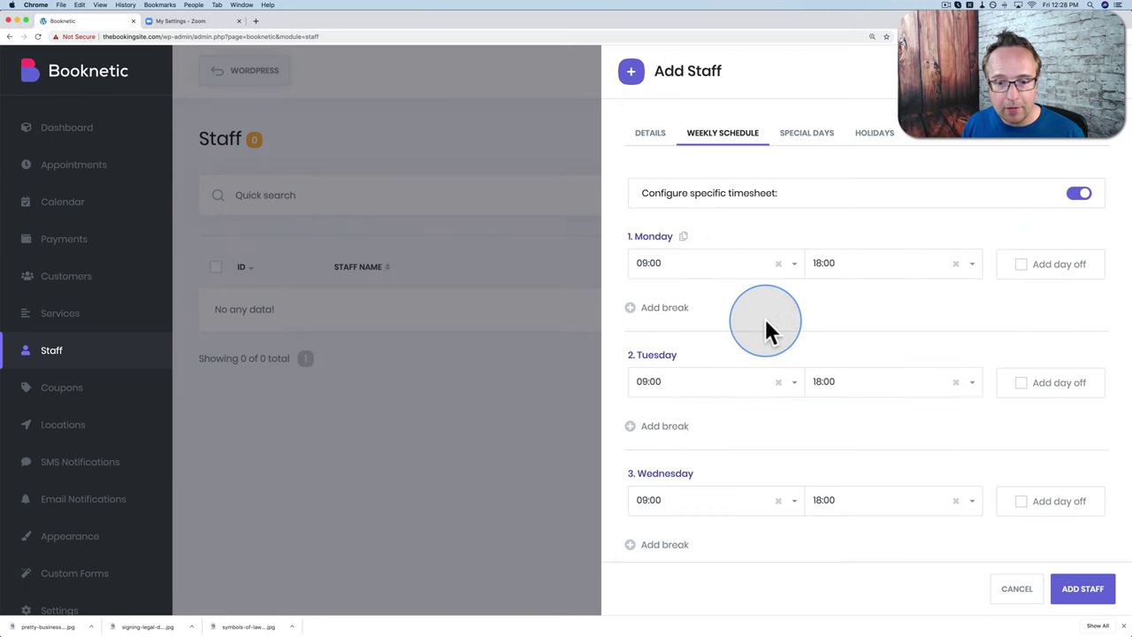
scroll(767, 329, down, 1)
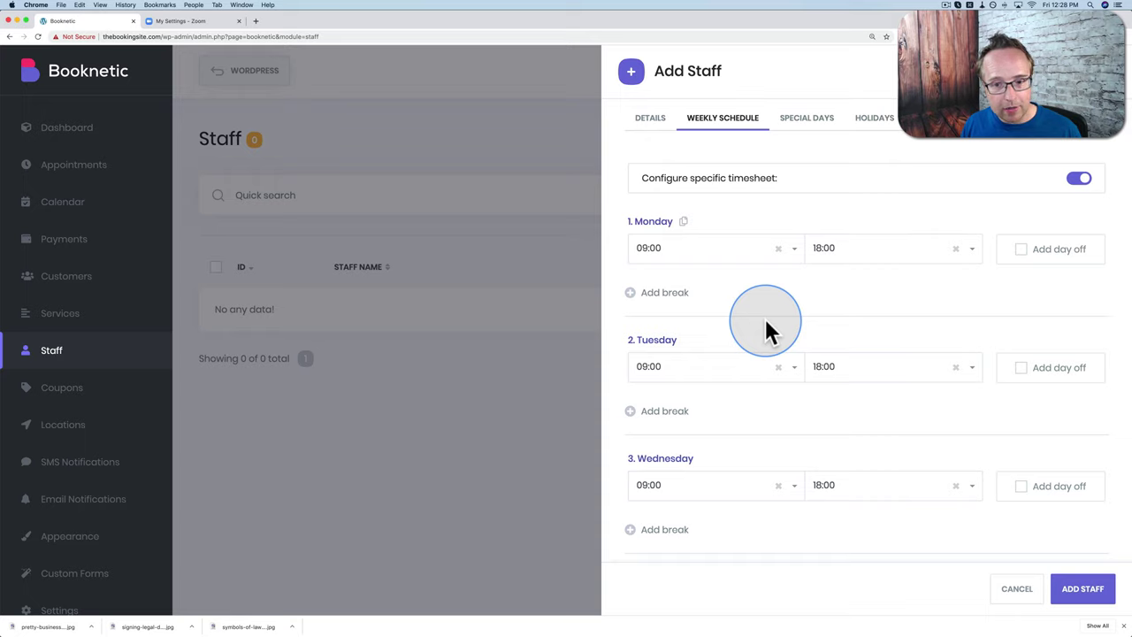
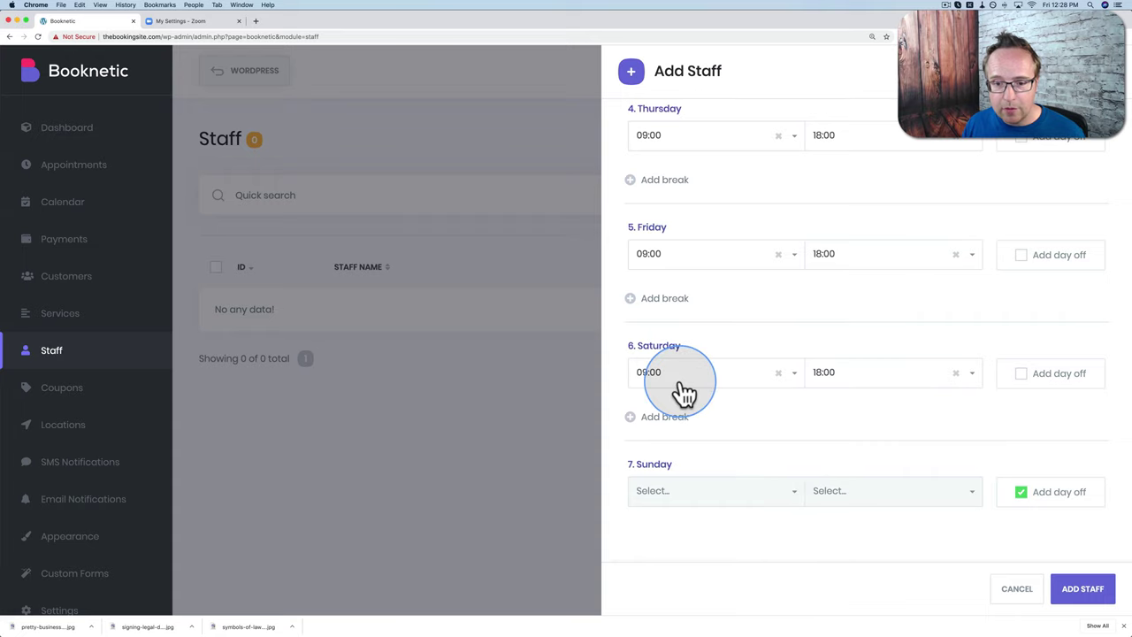
Step: Mark Saturday as a day off for the new staff member
click(1019, 371)
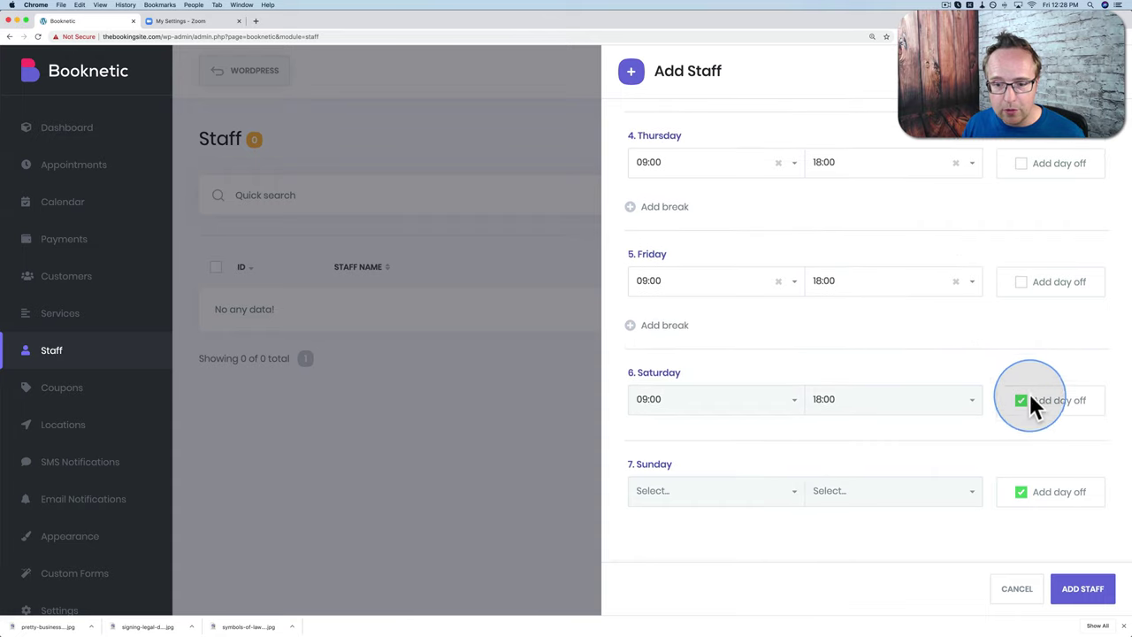
scroll(891, 354, up, 10)
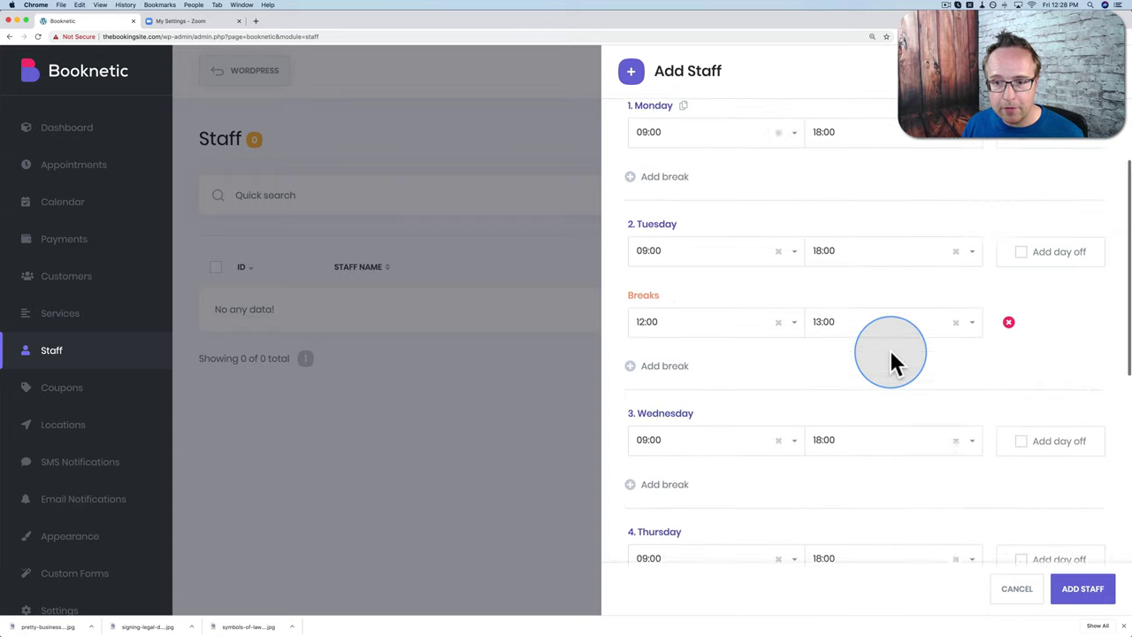
click(808, 144)
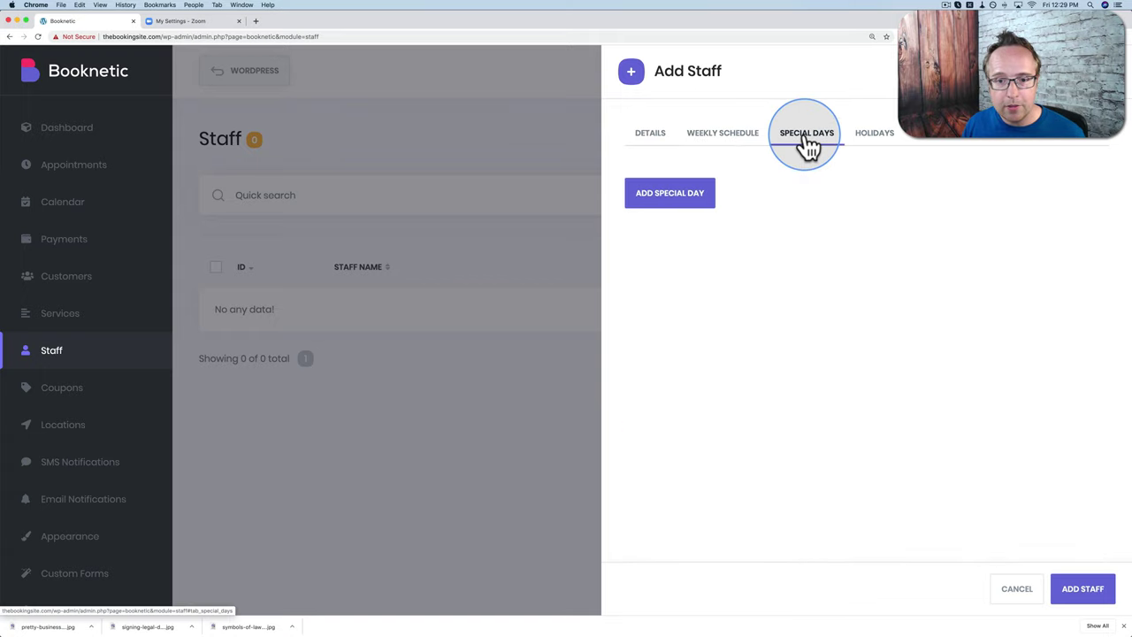
click(665, 207)
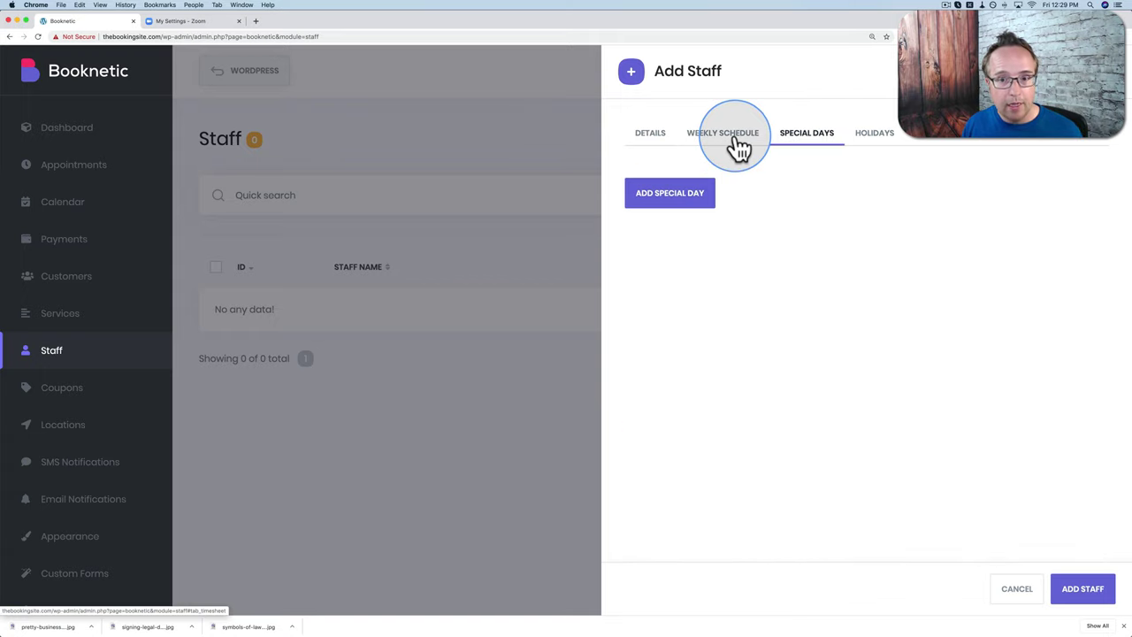
Step: Add a staff special day on 2020-04-30 running from 10:00 to 14:00
click(681, 198)
click(786, 192)
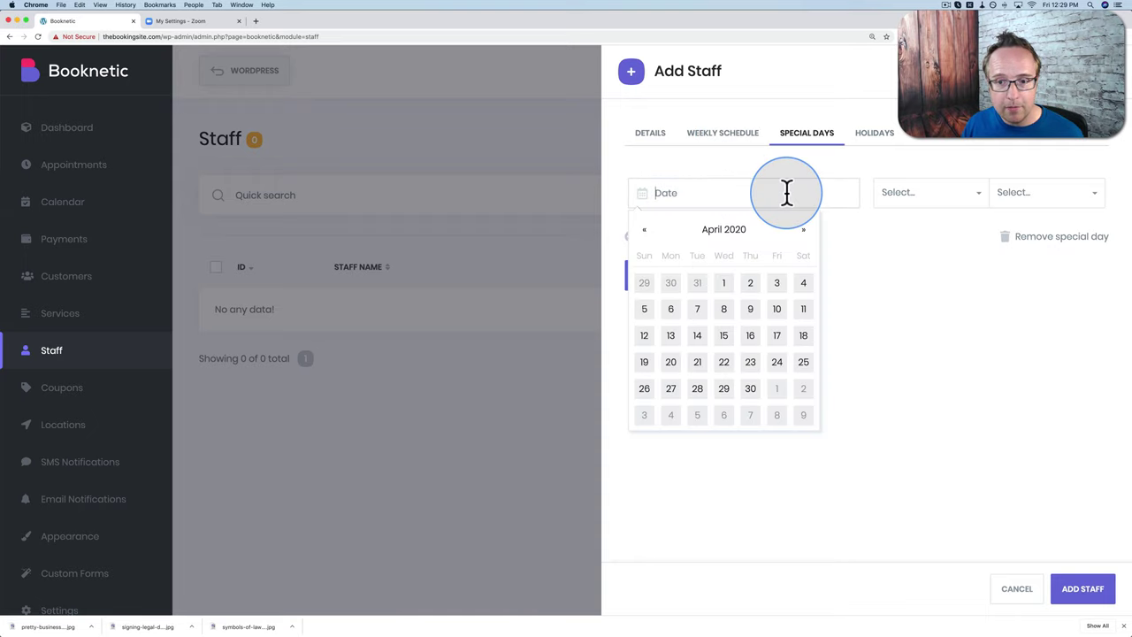
click(749, 389)
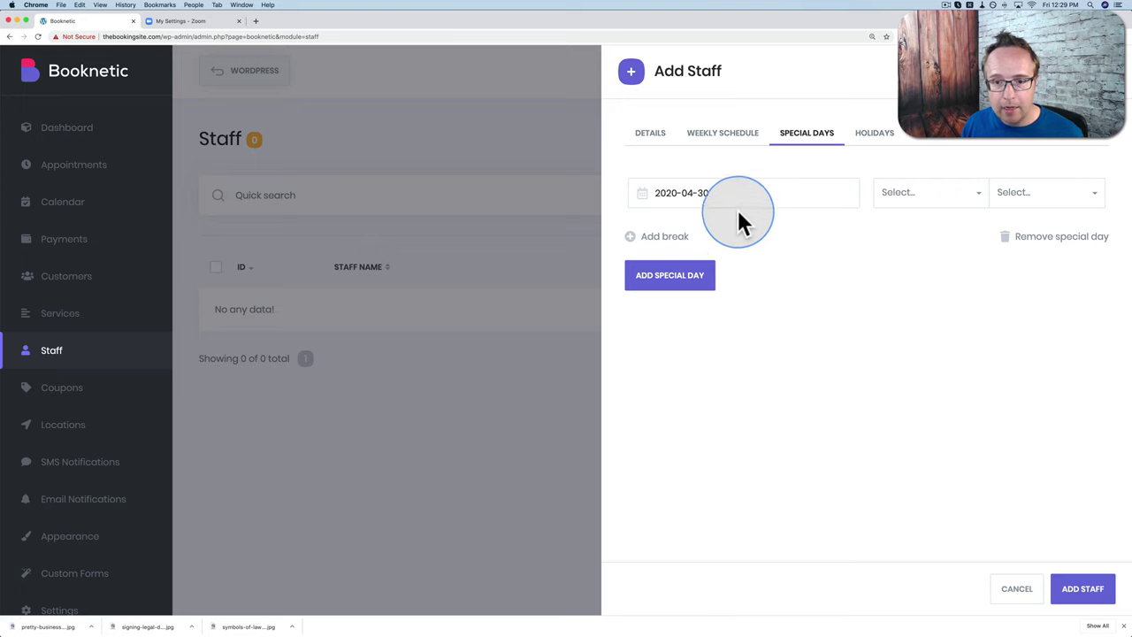
click(971, 200)
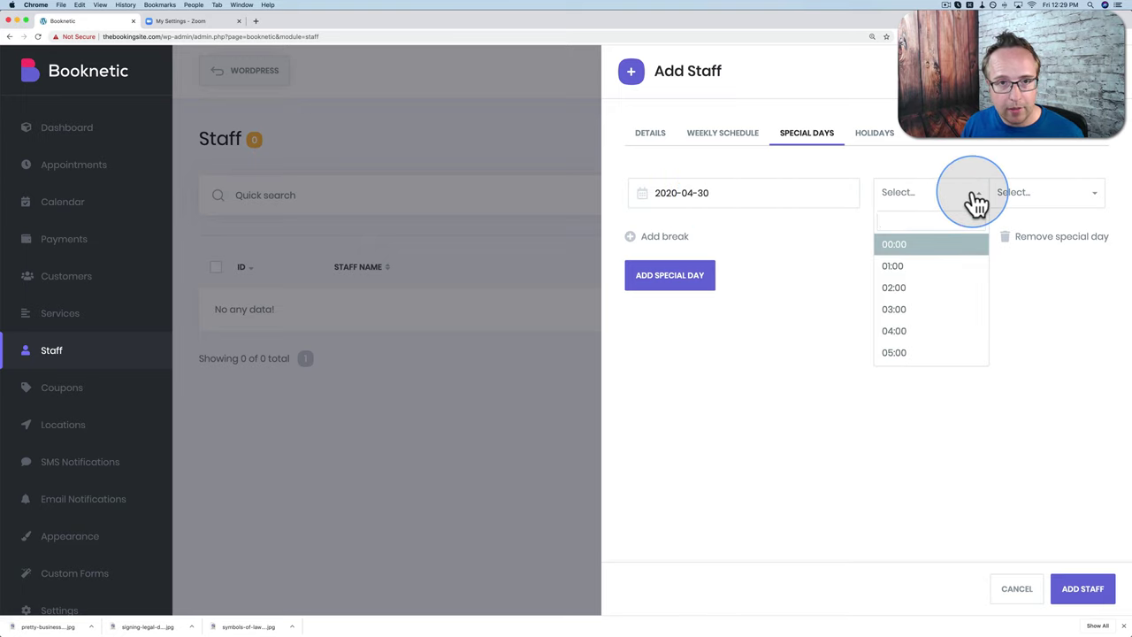
scroll(915, 314, down, 3)
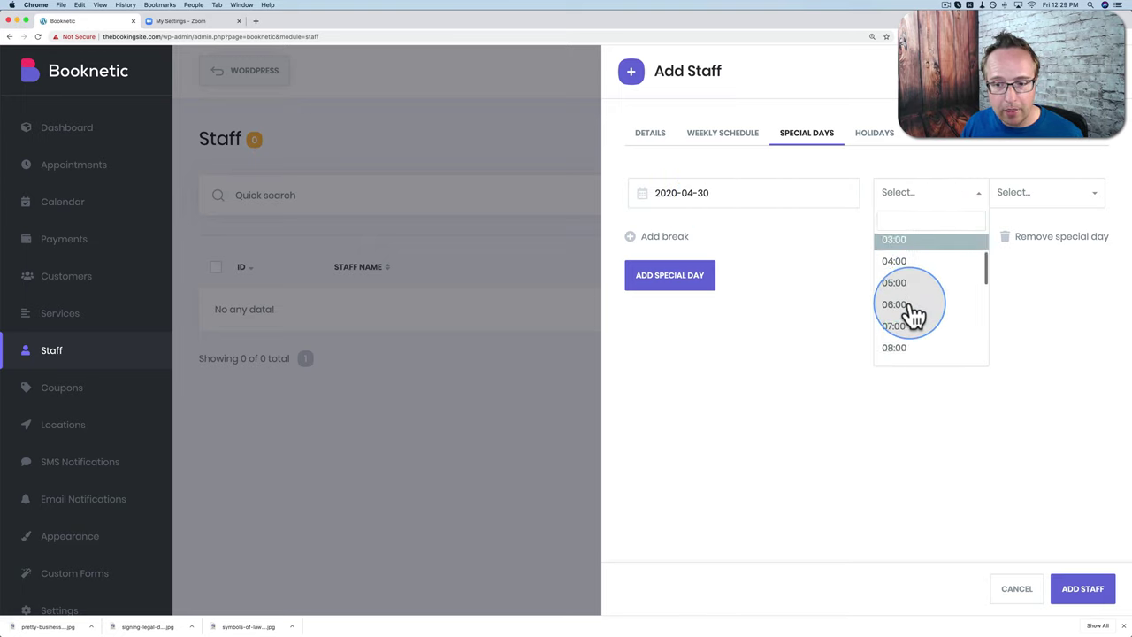
click(913, 315)
click(1044, 215)
scroll(1037, 327, down, 5)
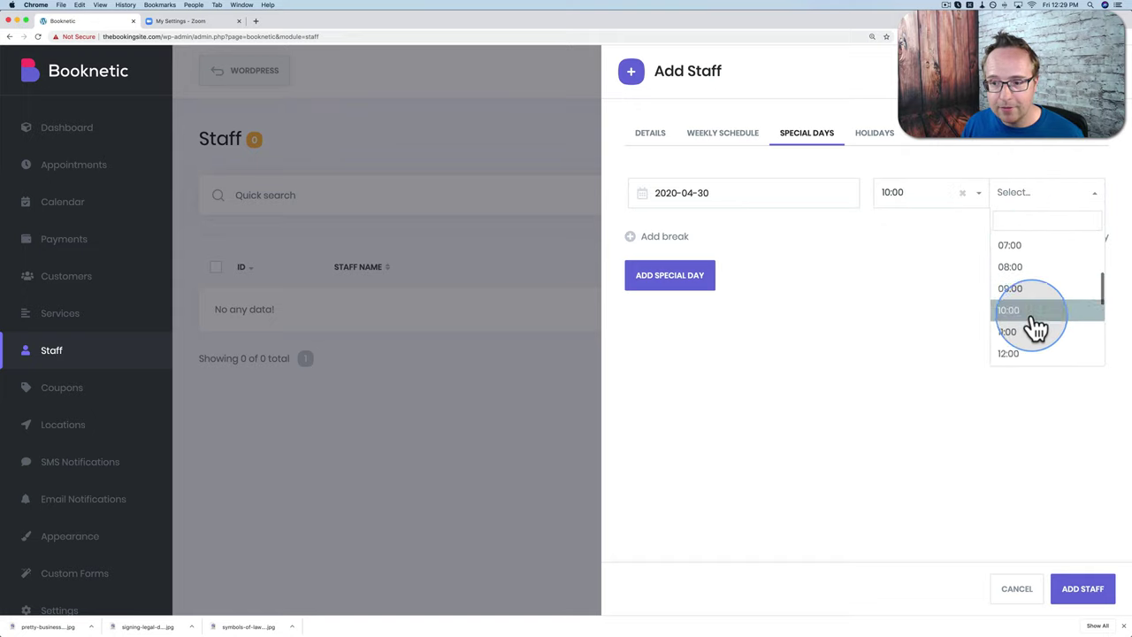
click(1014, 309)
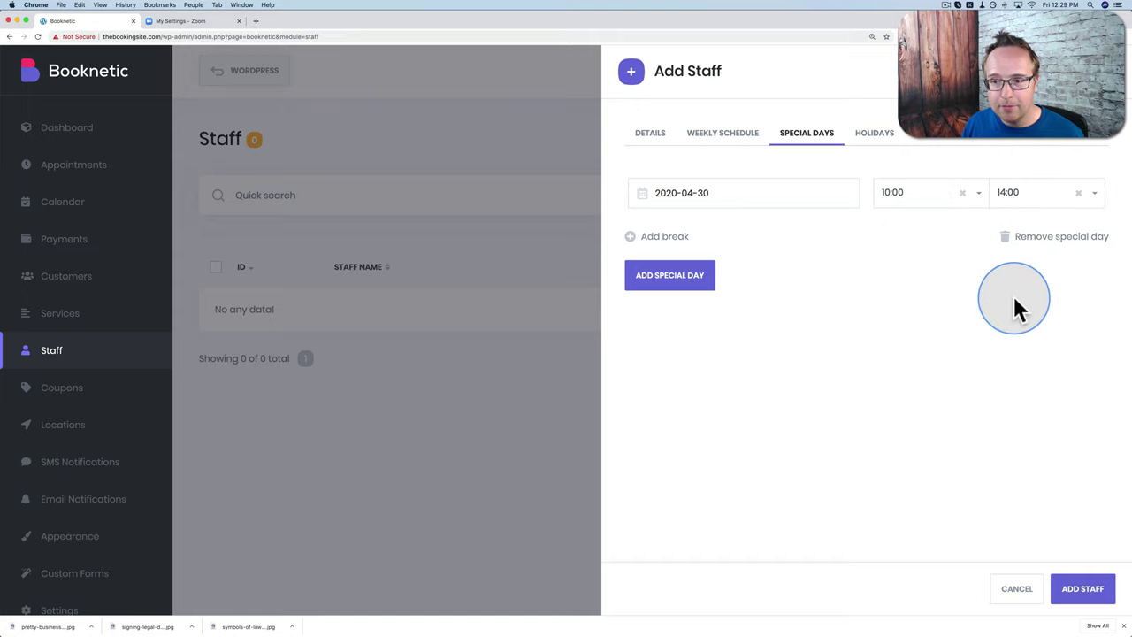
click(659, 281)
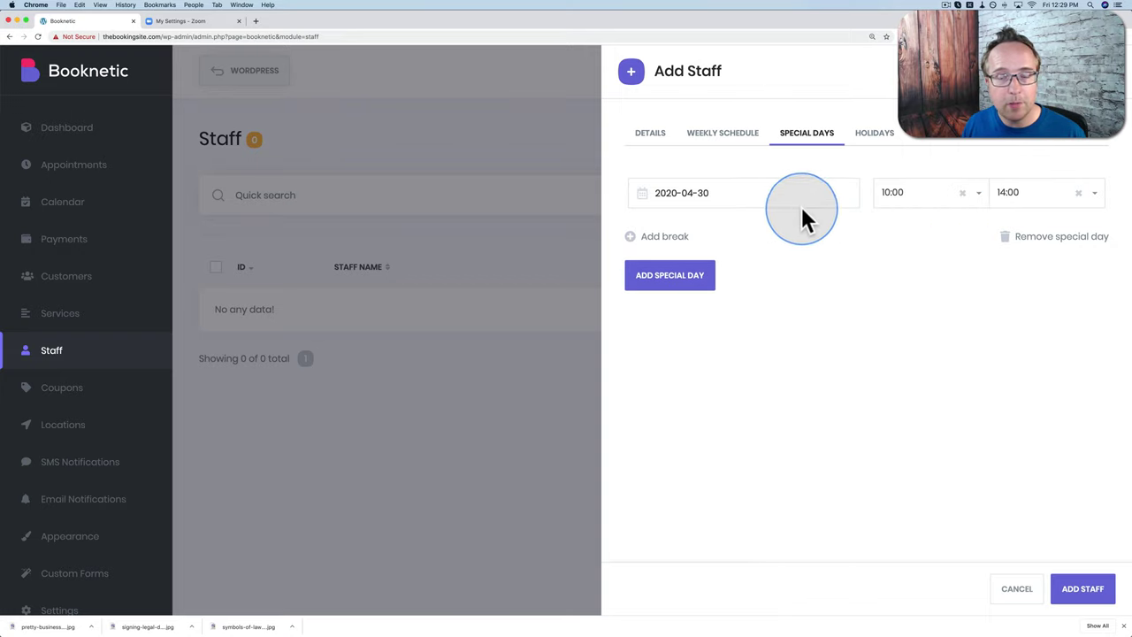
Step: Review the holidays calendar, then save the new staff member, who appears as ID 3
click(878, 138)
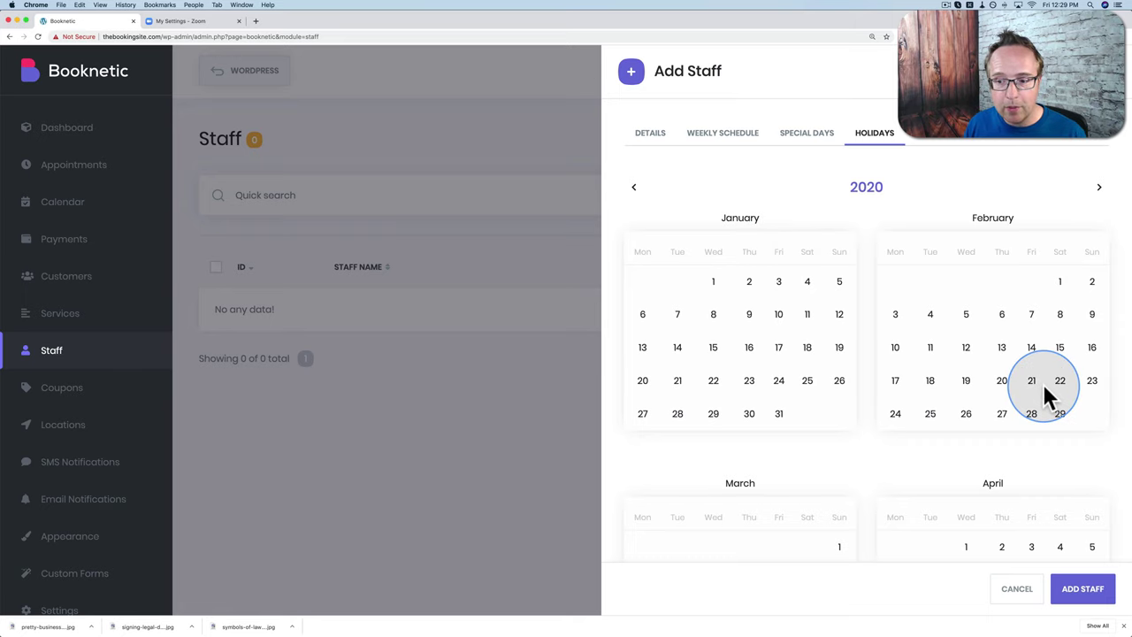
scroll(1043, 384, down, 3)
scroll(1044, 387, down, 1)
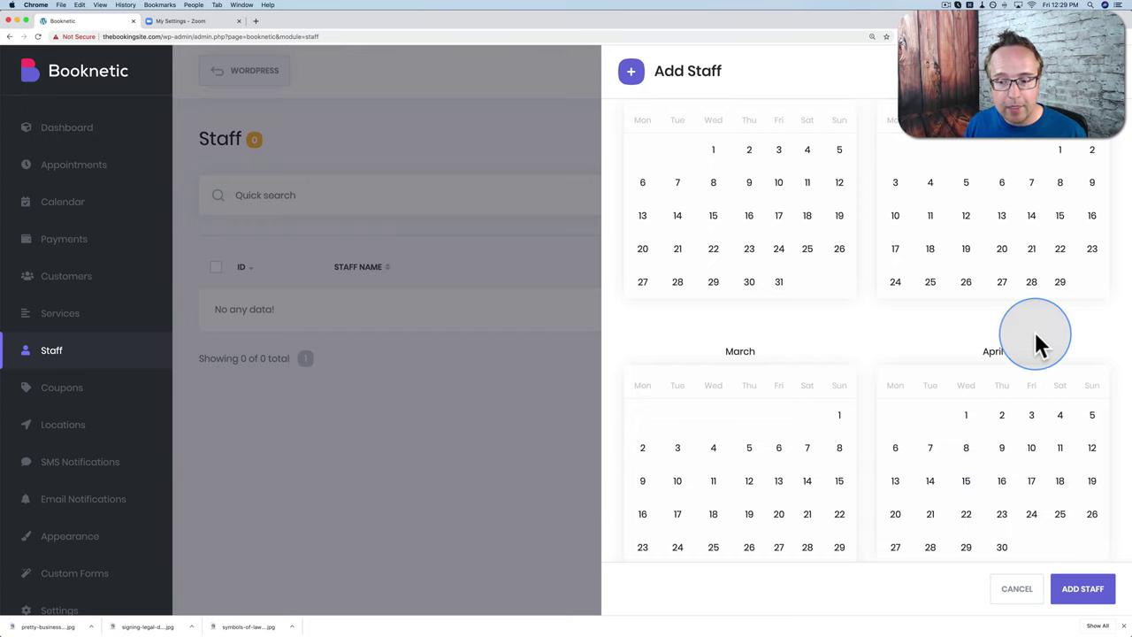
click(1086, 595)
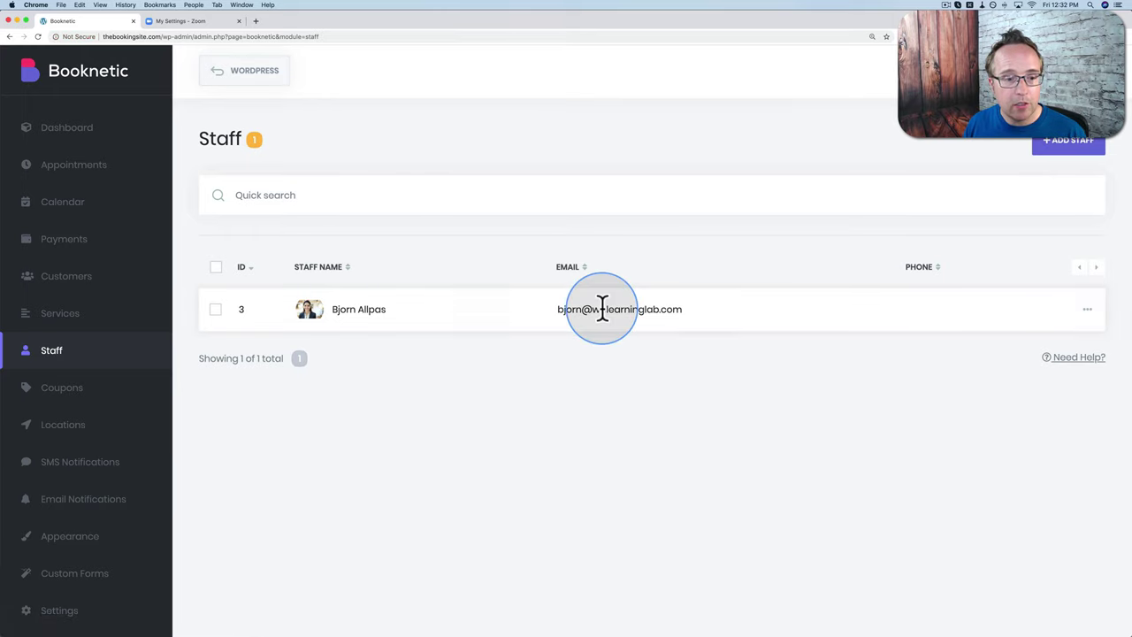
Step: Edit the staff member, find no Zoom users to link, and go to Zoom settings
click(1087, 311)
click(1019, 335)
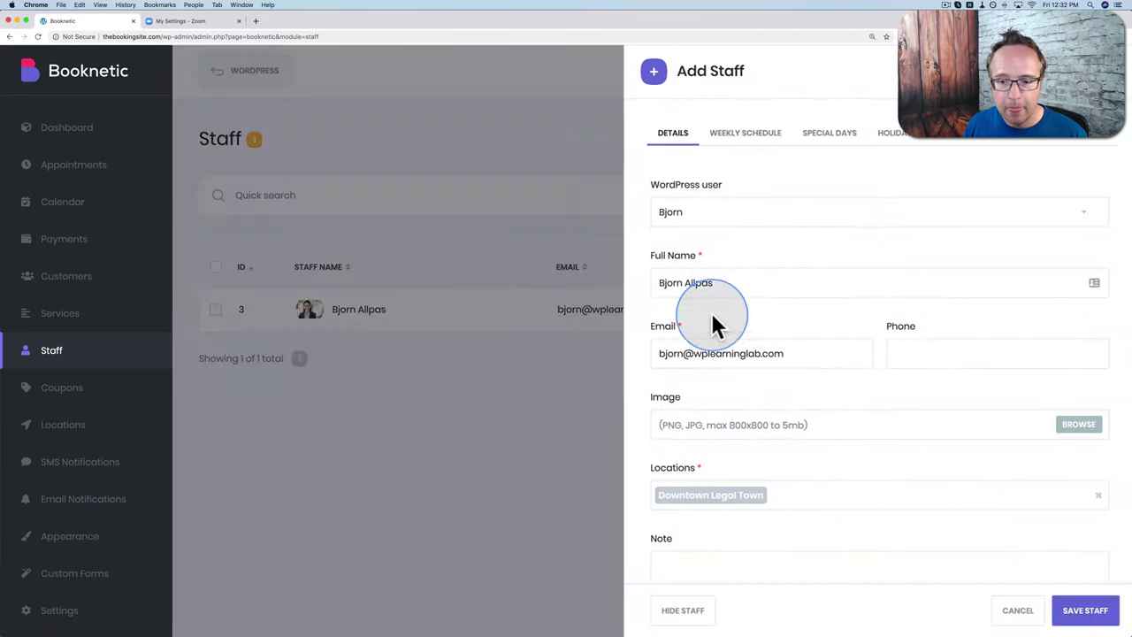
scroll(615, 301, down, 2)
scroll(616, 305, down, 3)
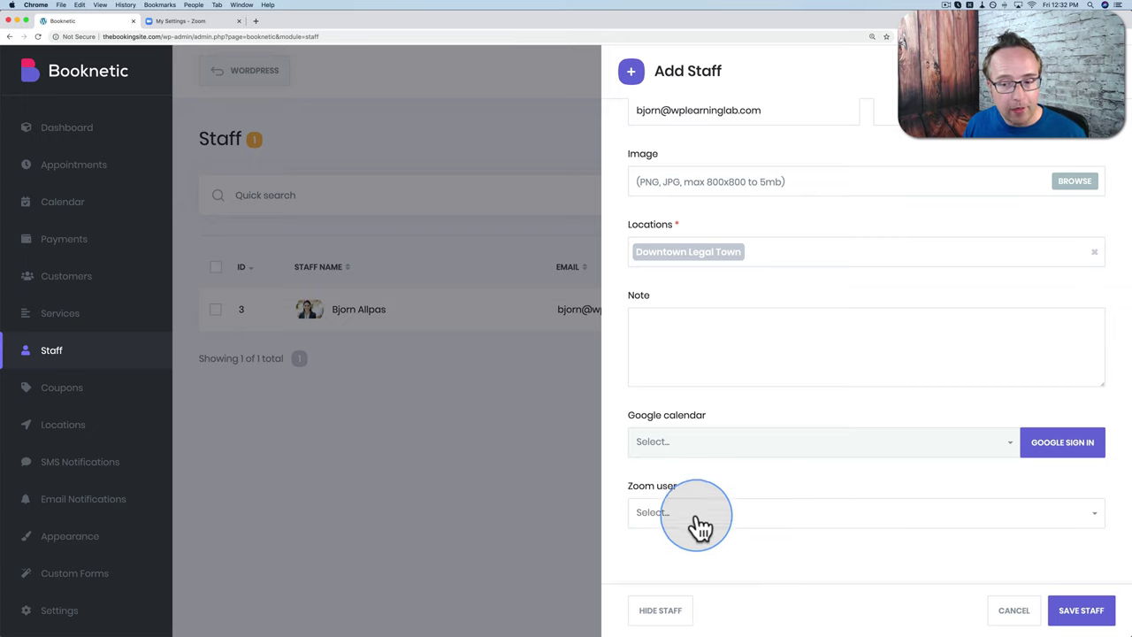
click(1100, 522)
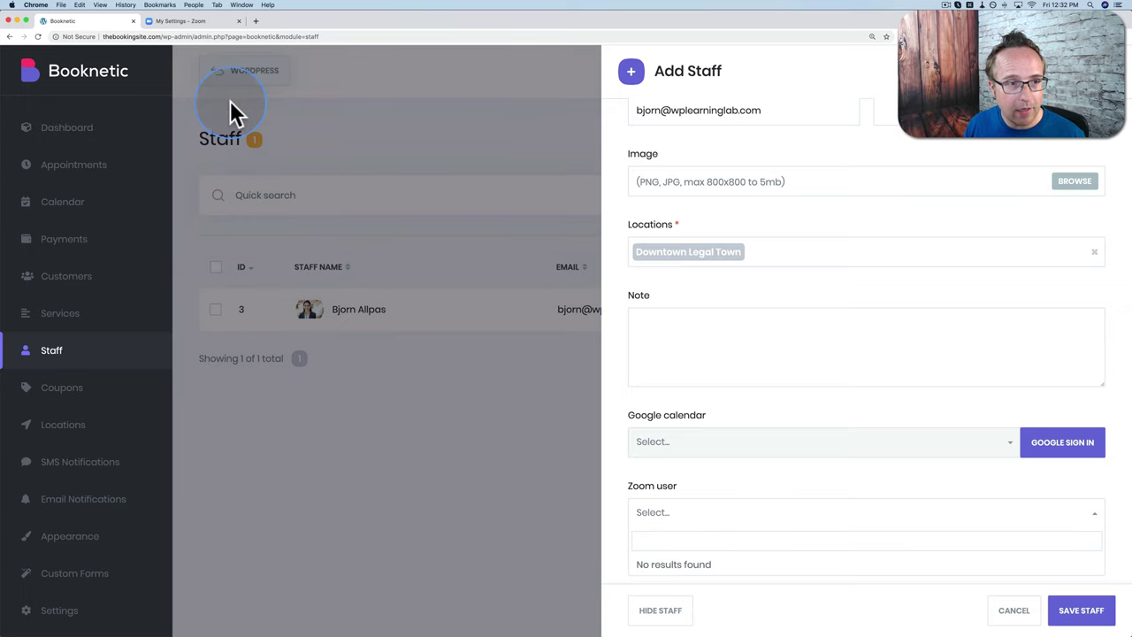
click(210, 25)
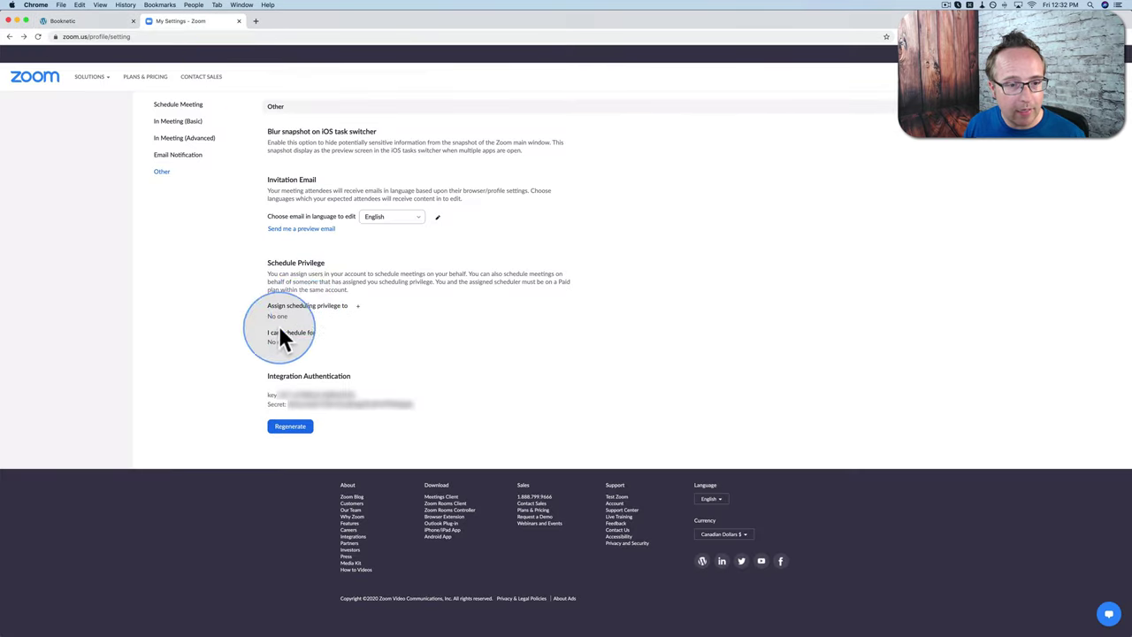
Step: Confirm on Zoom's pricing page that the Pro plan includes REST API, then return to Booknetic
click(144, 79)
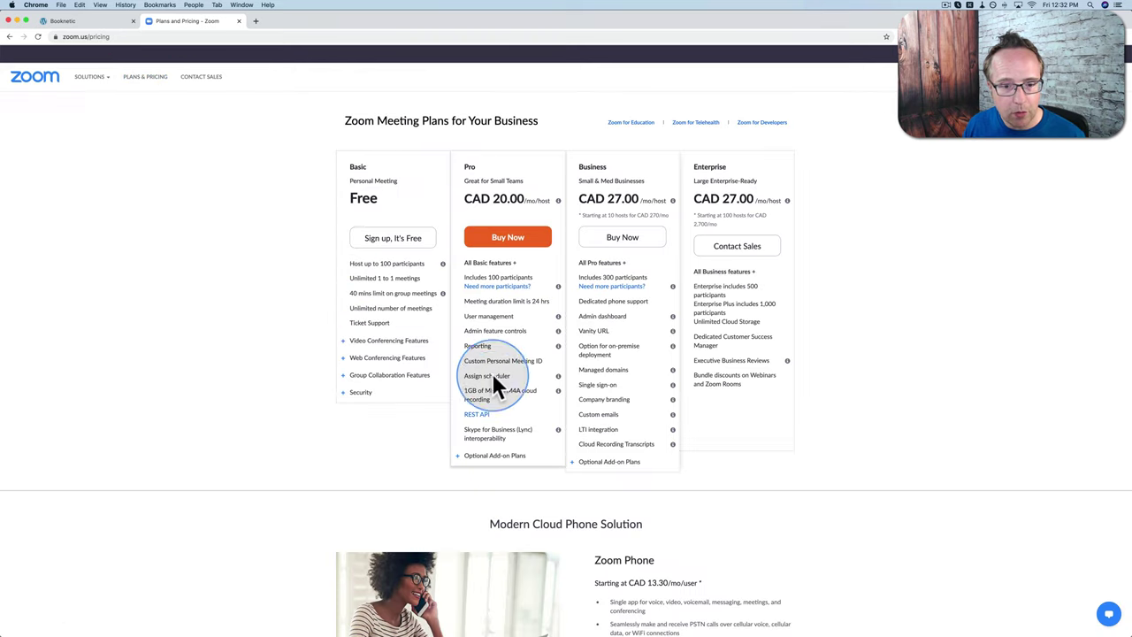
drag(494, 413, 453, 413)
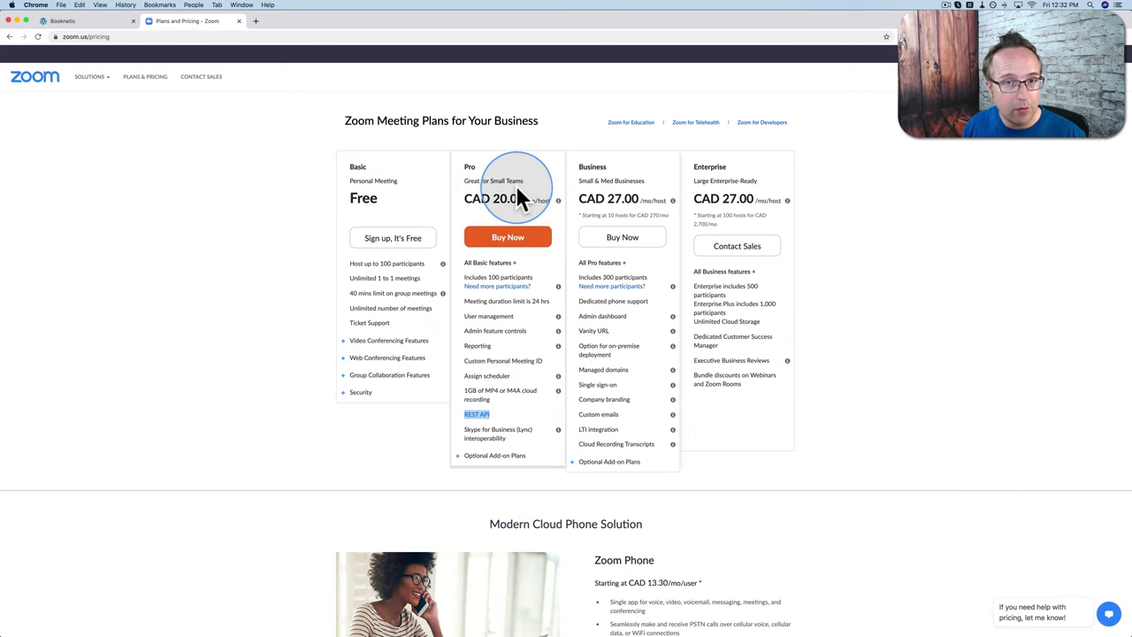
click(73, 20)
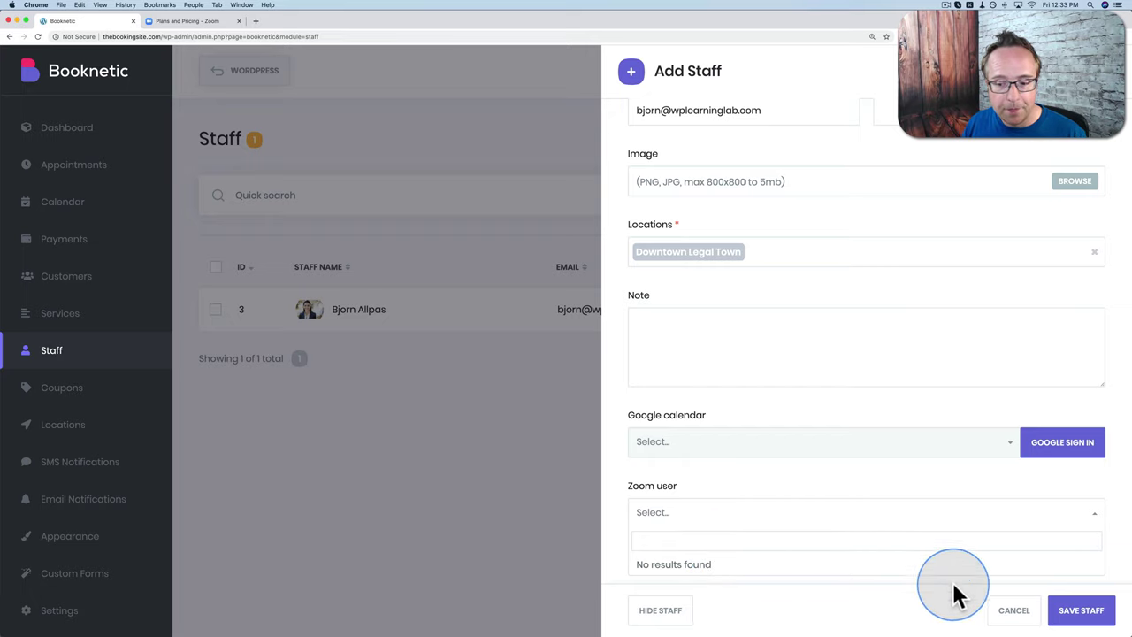
Step: Discard the staff edits and create a 'General' category on the Services page
click(1009, 610)
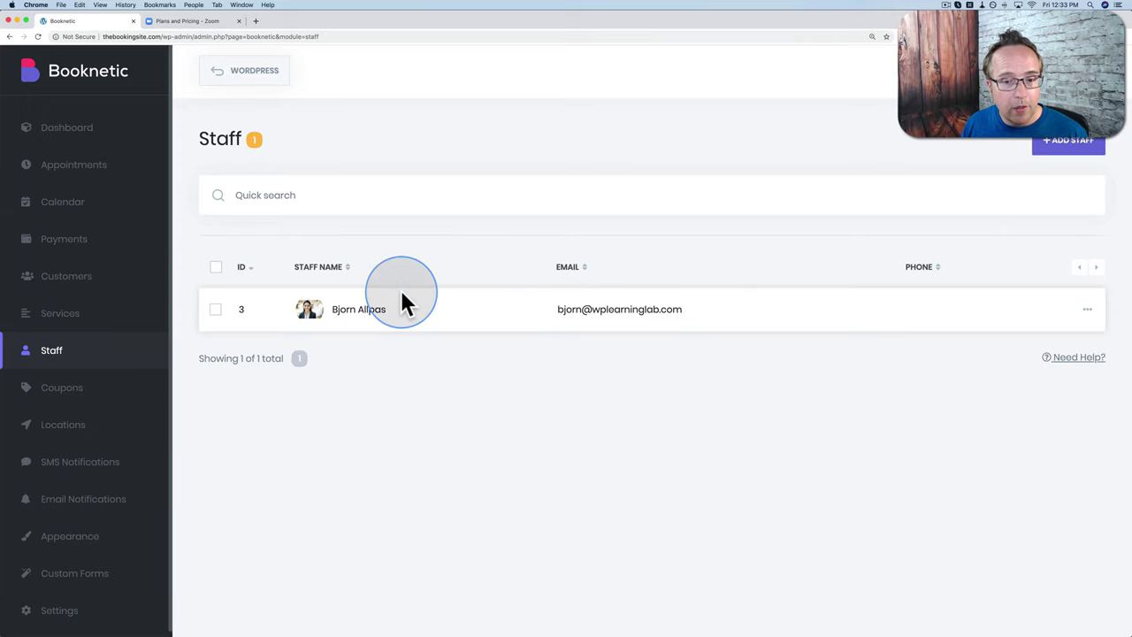
click(73, 325)
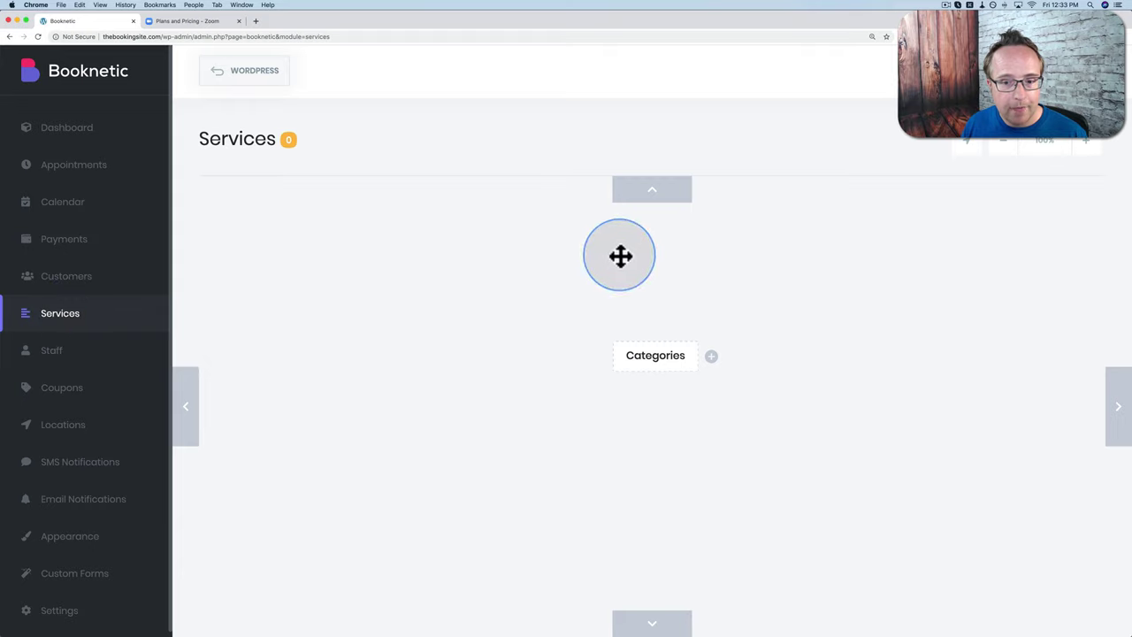
click(711, 356)
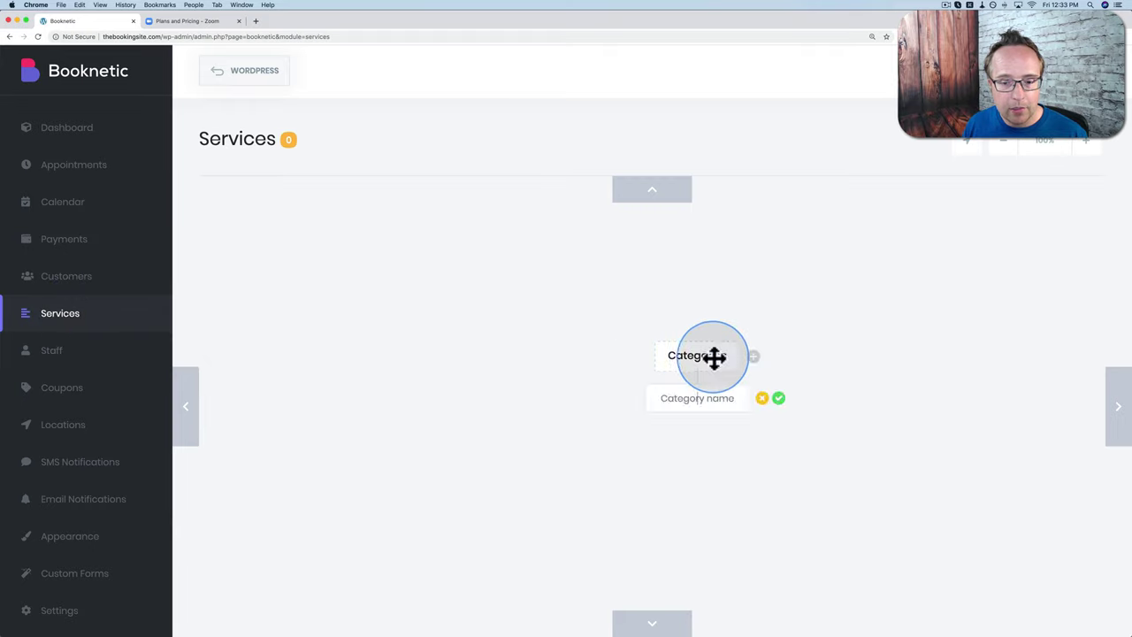
click(699, 403)
text(Gener)
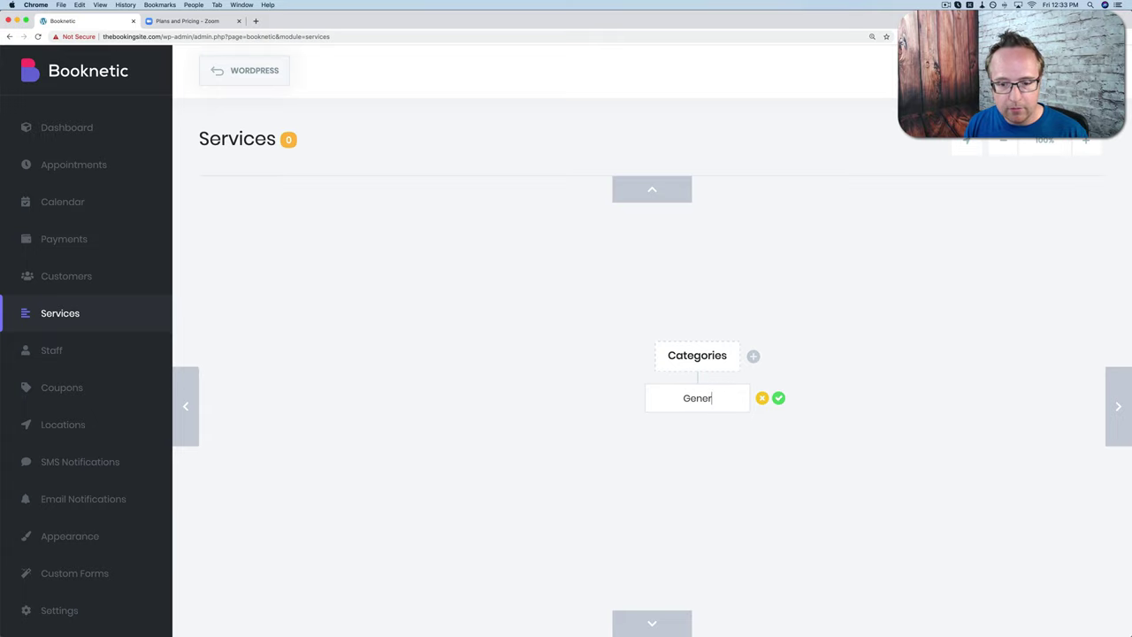
text(al)
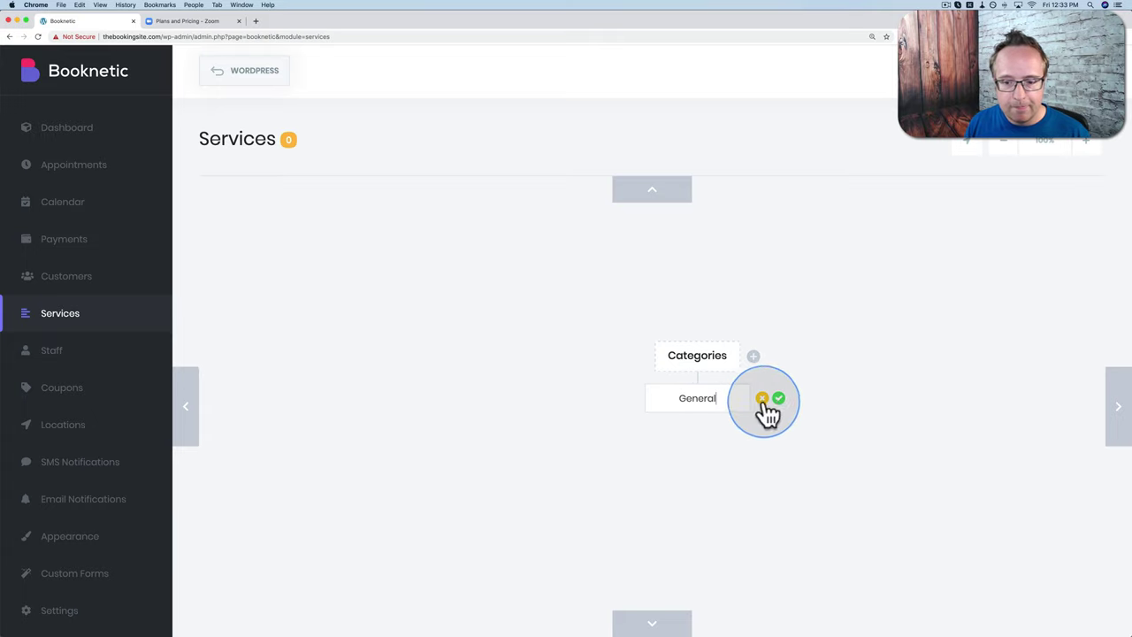
click(778, 398)
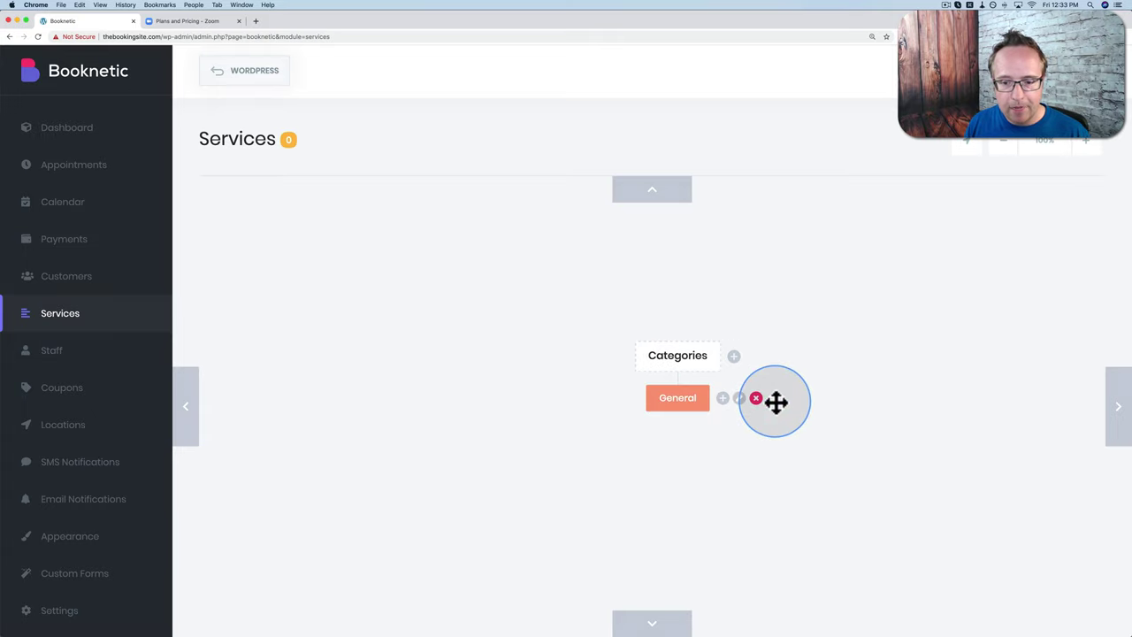
click(723, 399)
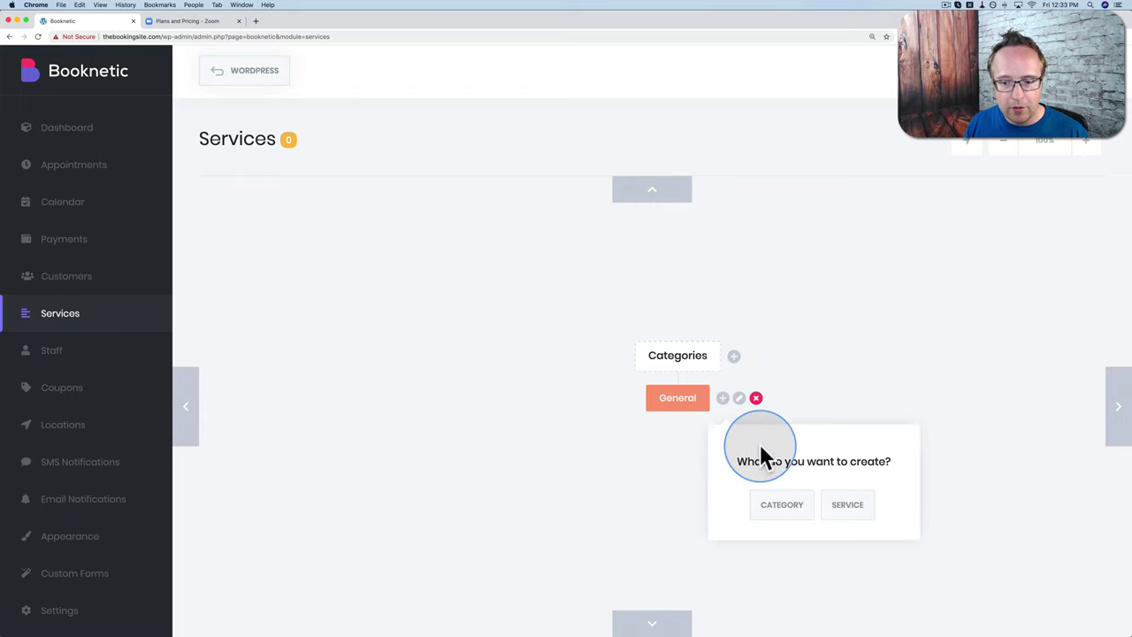
Step: Create service 'Incorporating Your Business' priced 1000 with a 100% deposit
click(856, 508)
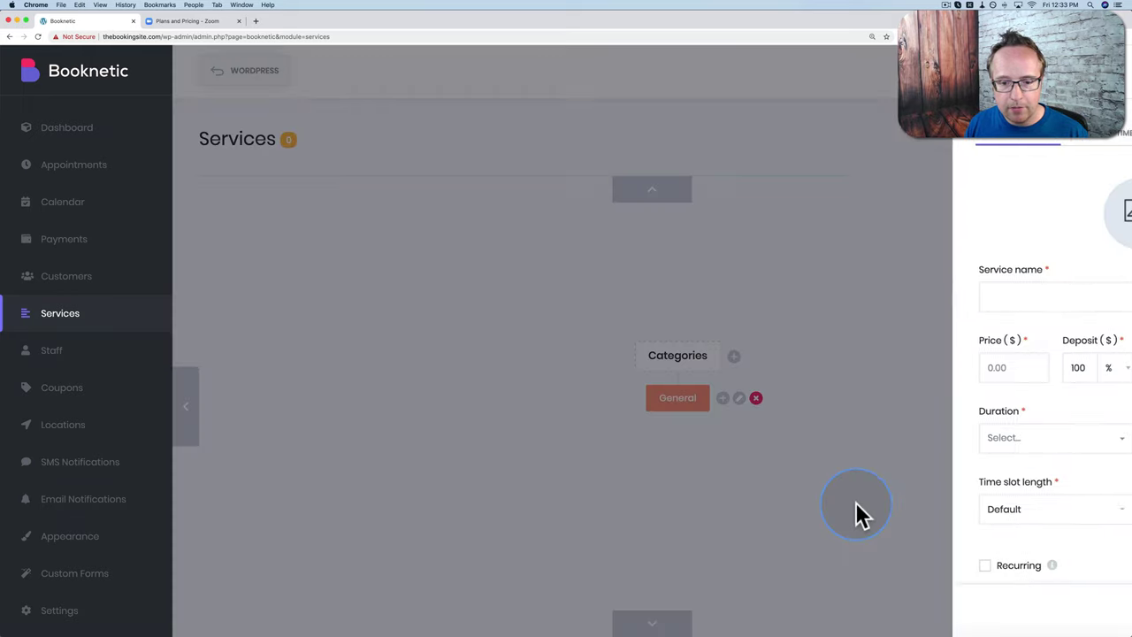
click(671, 297)
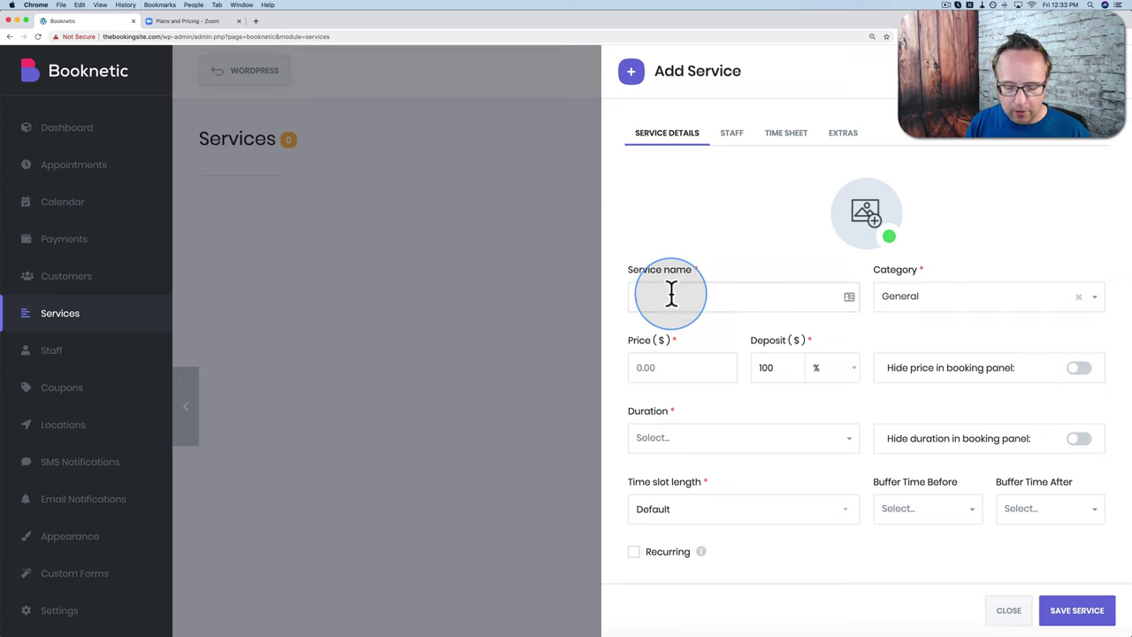
text(Incorporat)
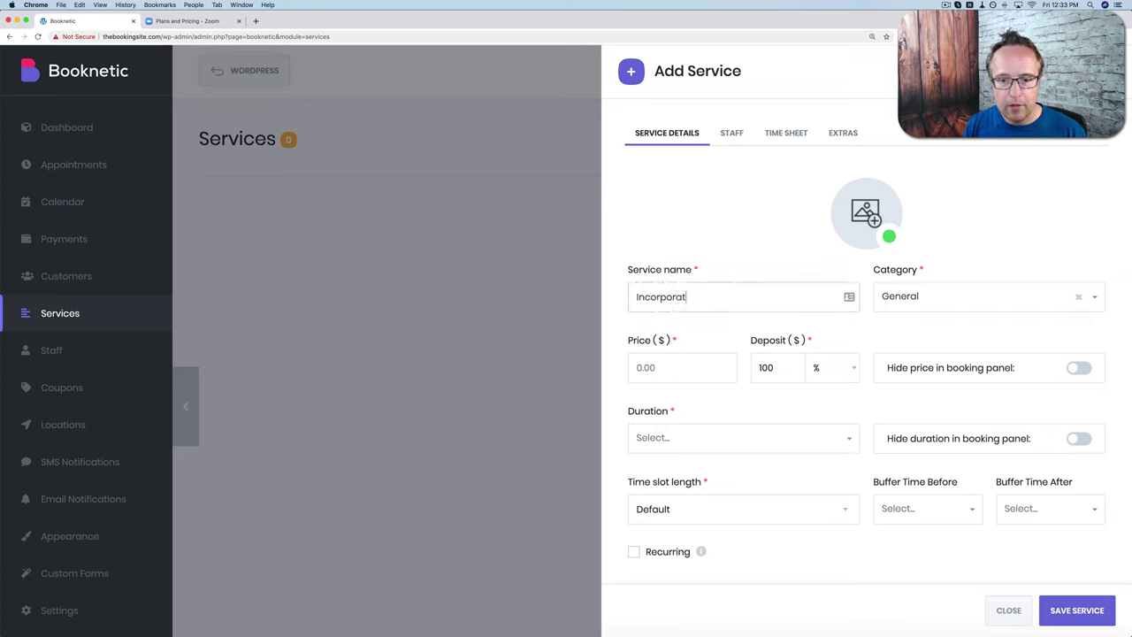
text(ing Your)
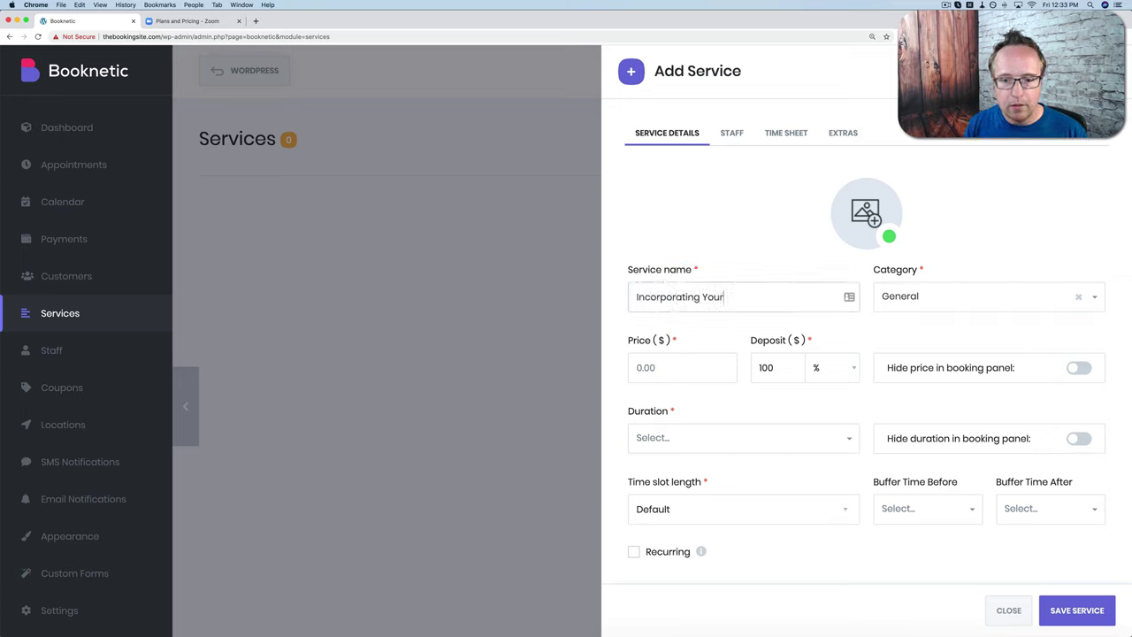
text( Business)
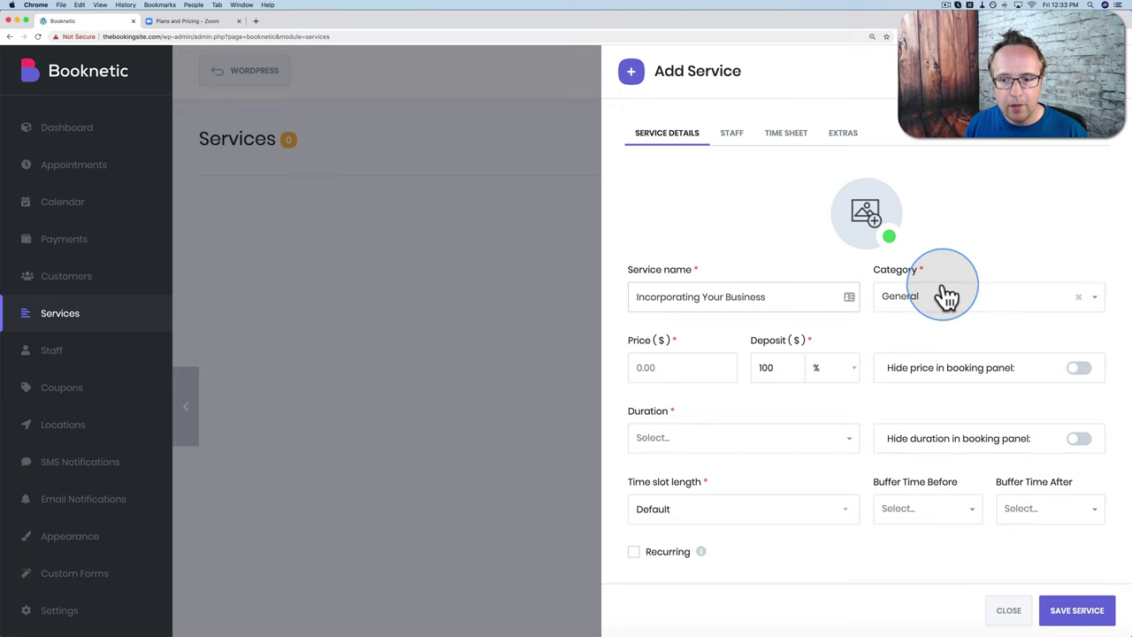
click(655, 367)
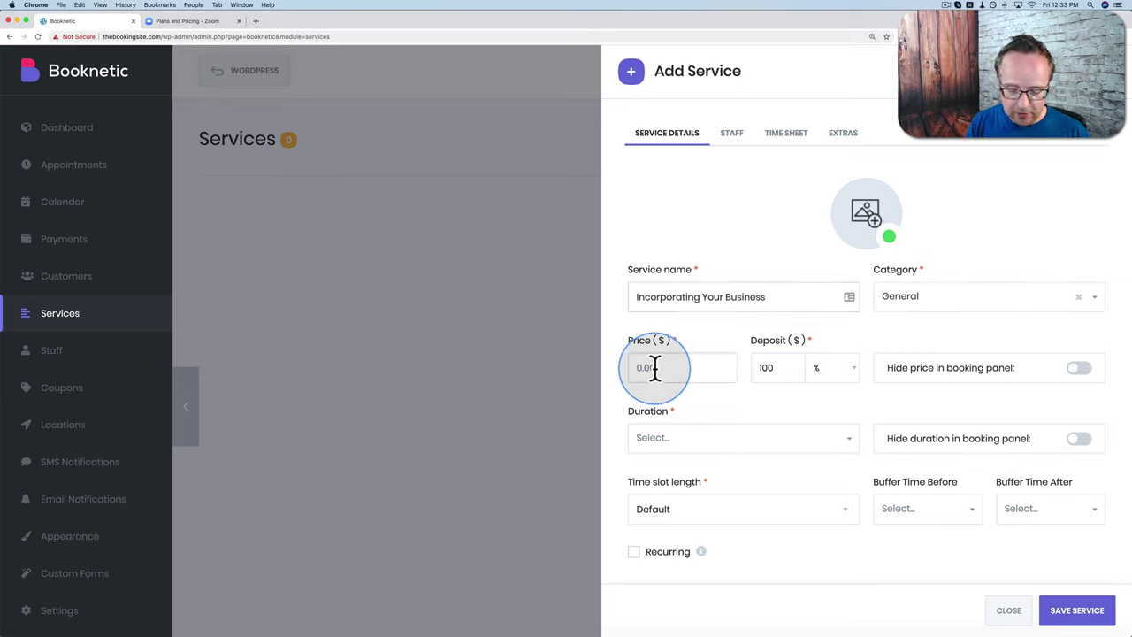
text(100)
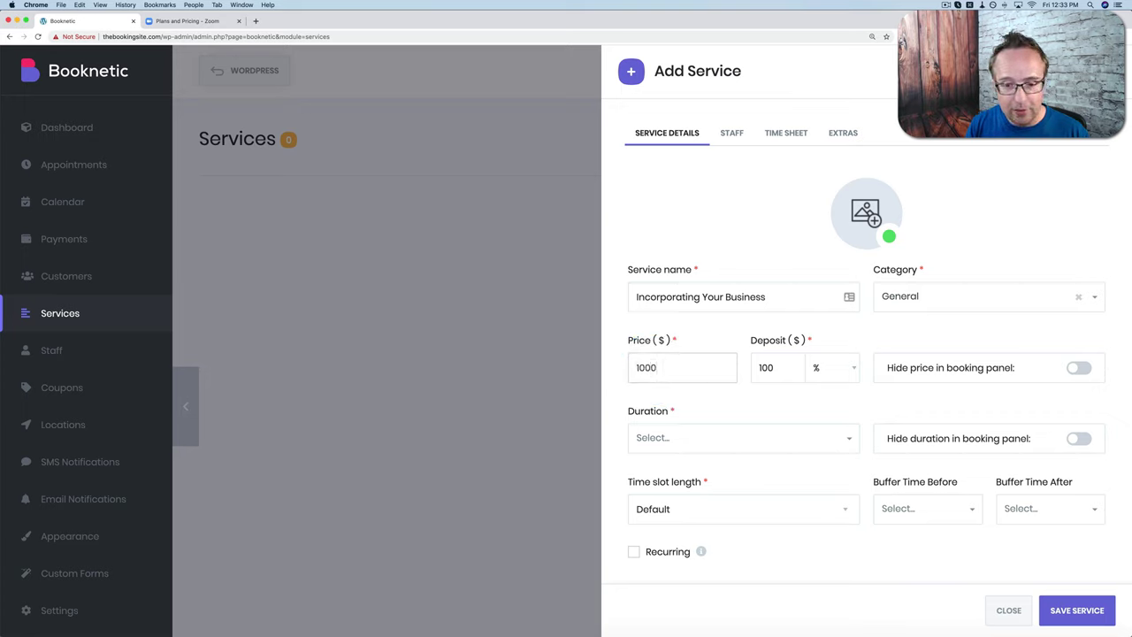
text(0)
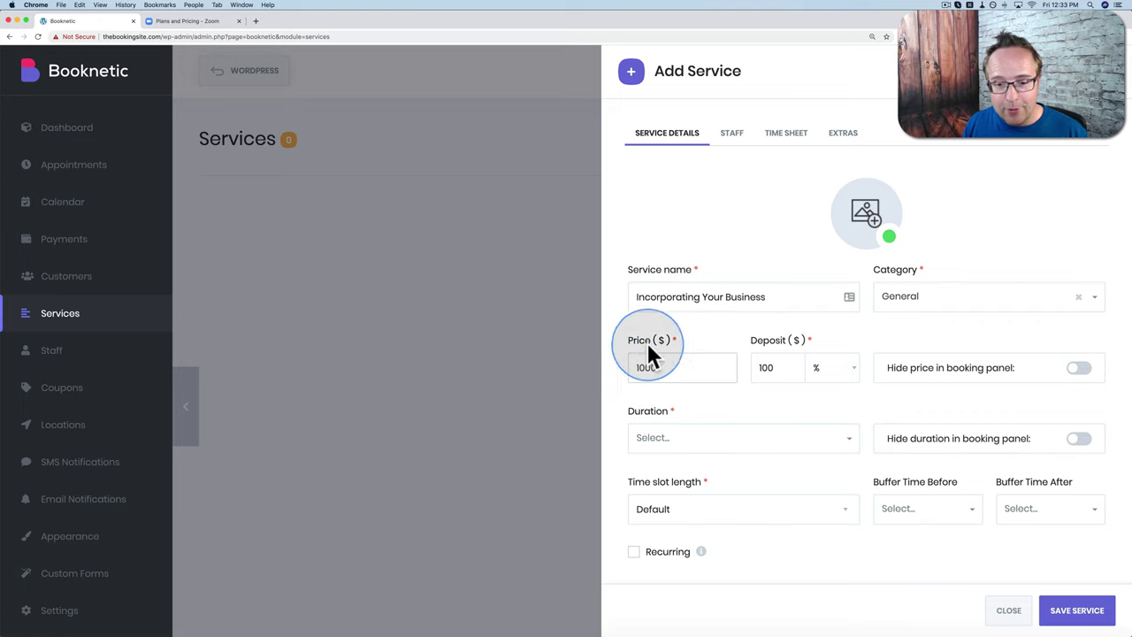
click(766, 371)
text(100)
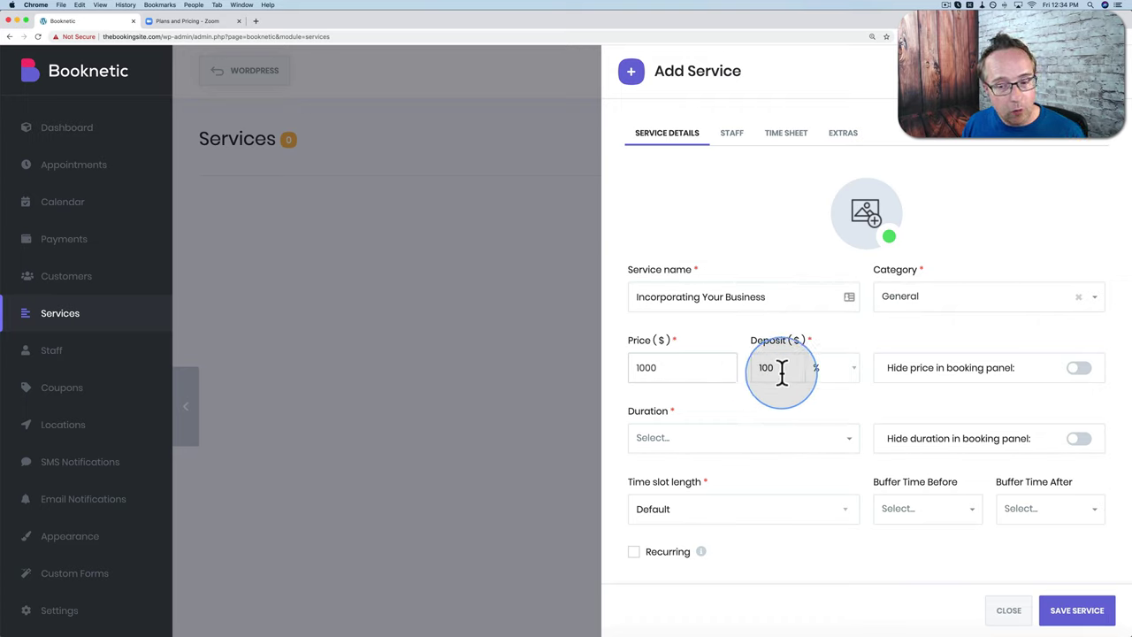
click(850, 374)
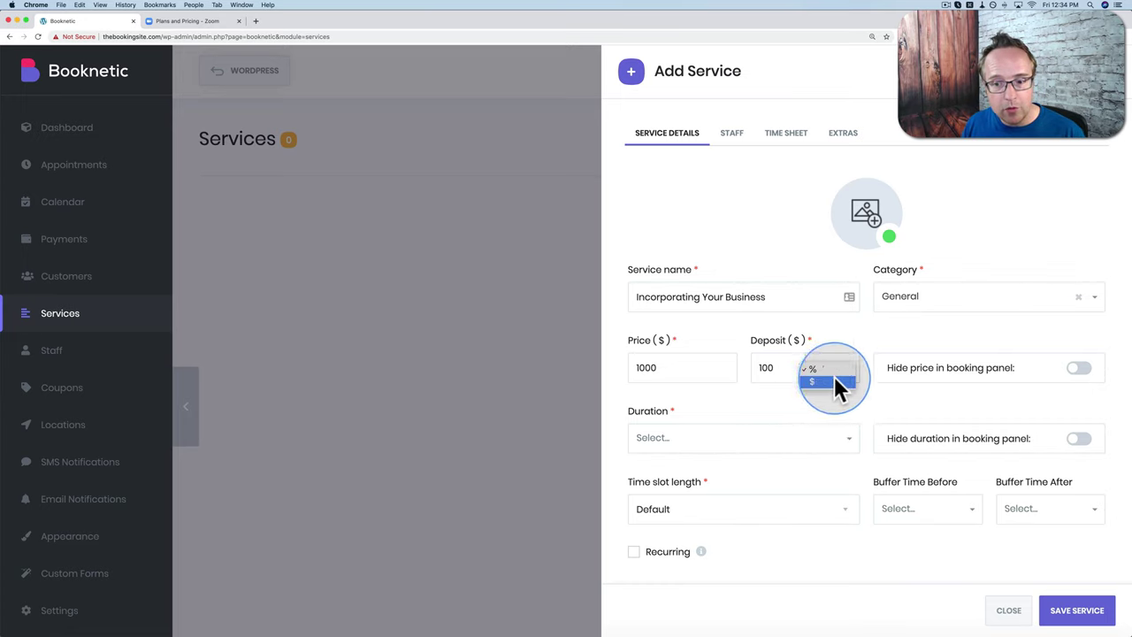
click(862, 410)
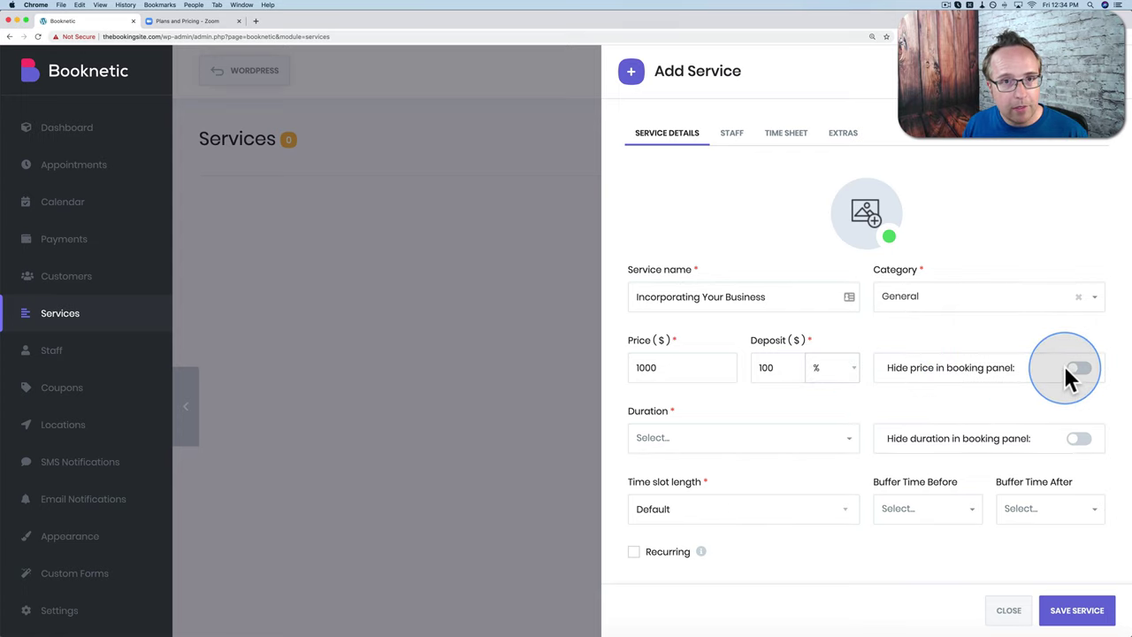
Step: Set the service duration to 1h with time slots matching the service duration
click(668, 442)
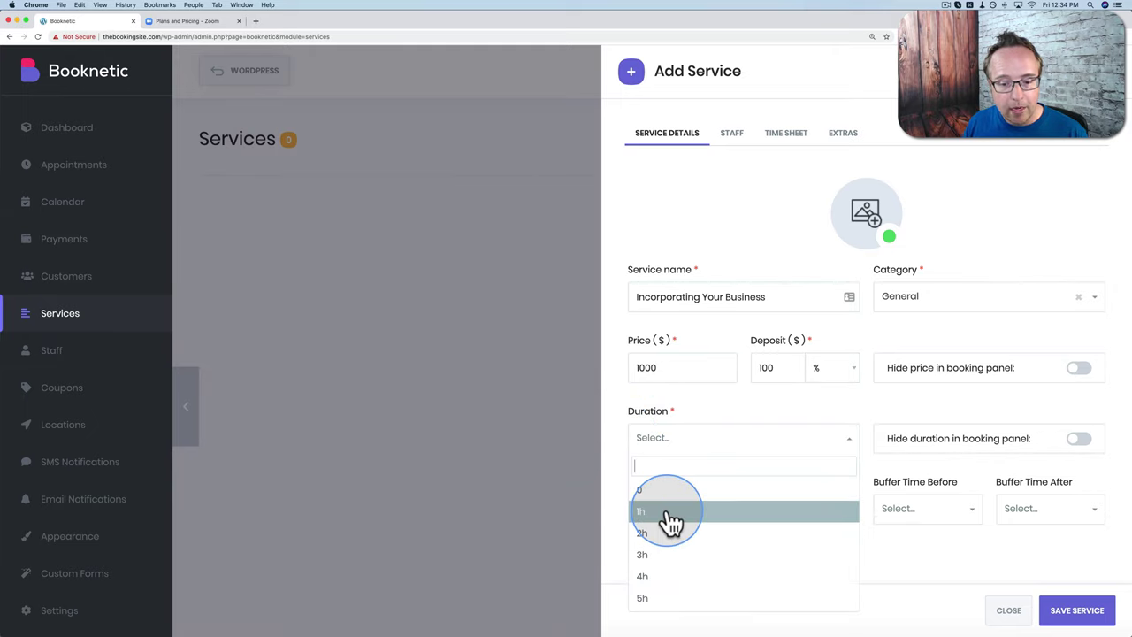
scroll(670, 523, down, 4)
scroll(670, 523, down, 6)
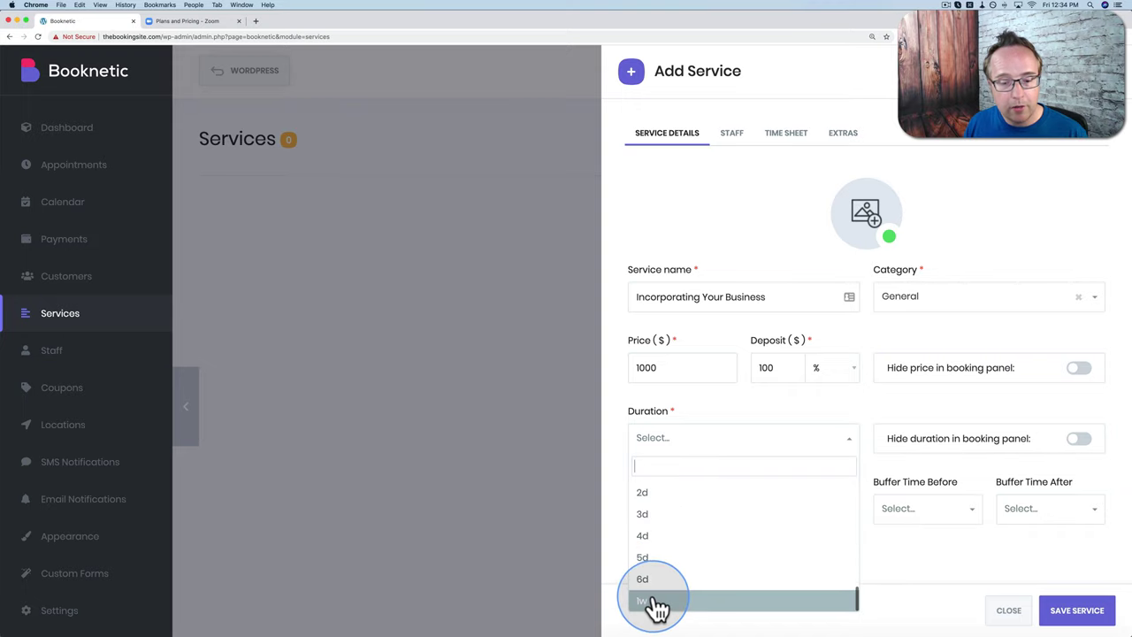
scroll(667, 566, up, 2)
scroll(668, 567, up, 12)
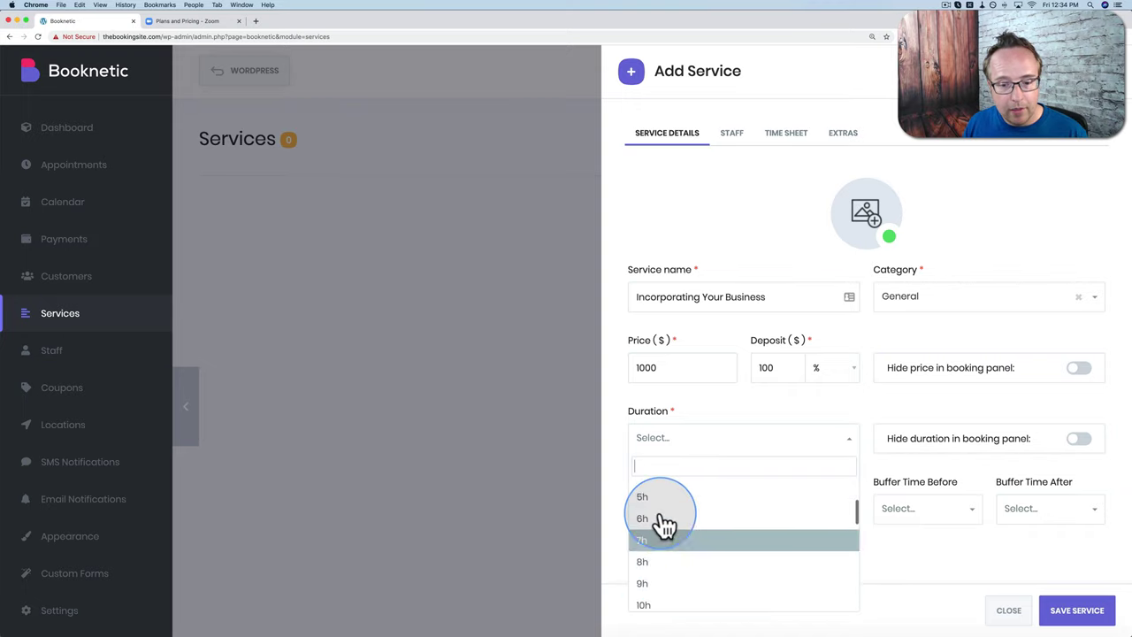
click(652, 515)
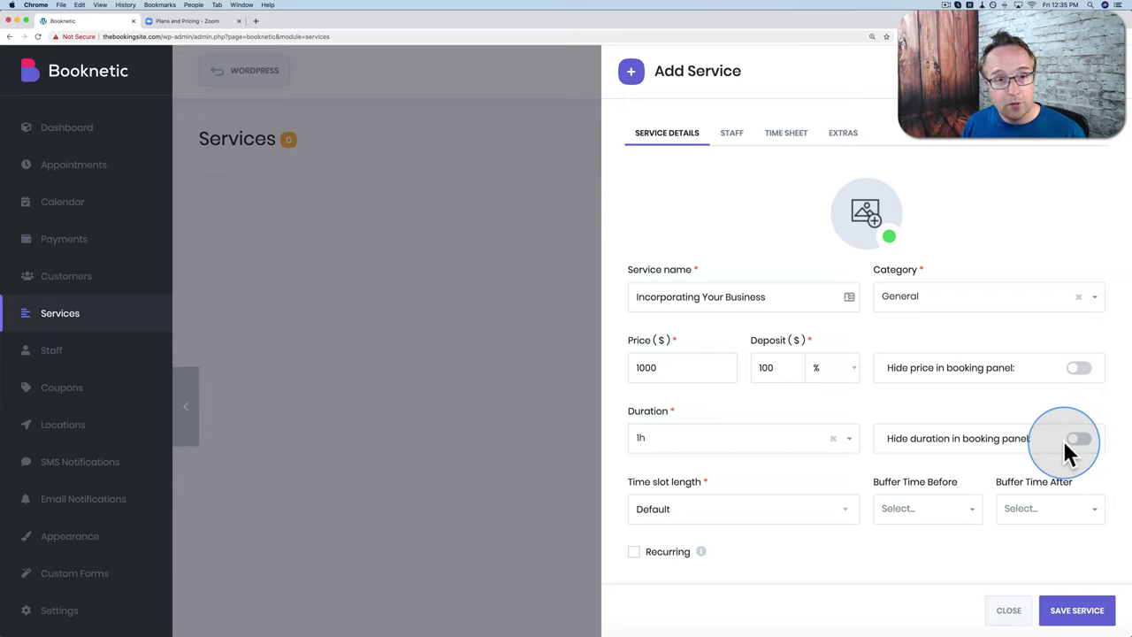
click(679, 508)
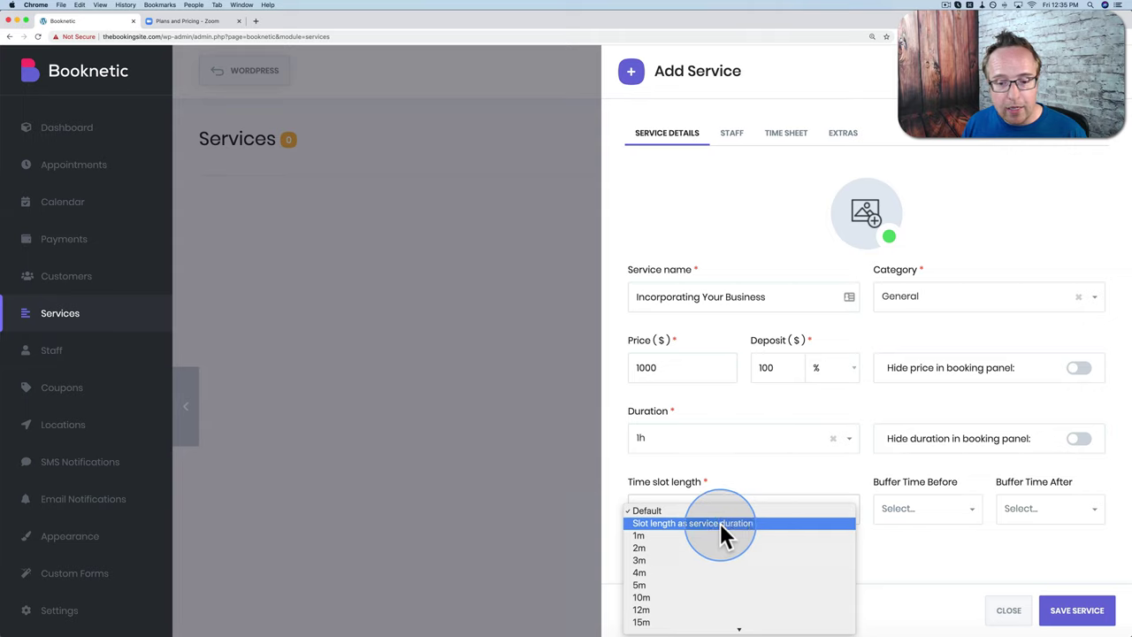
click(720, 523)
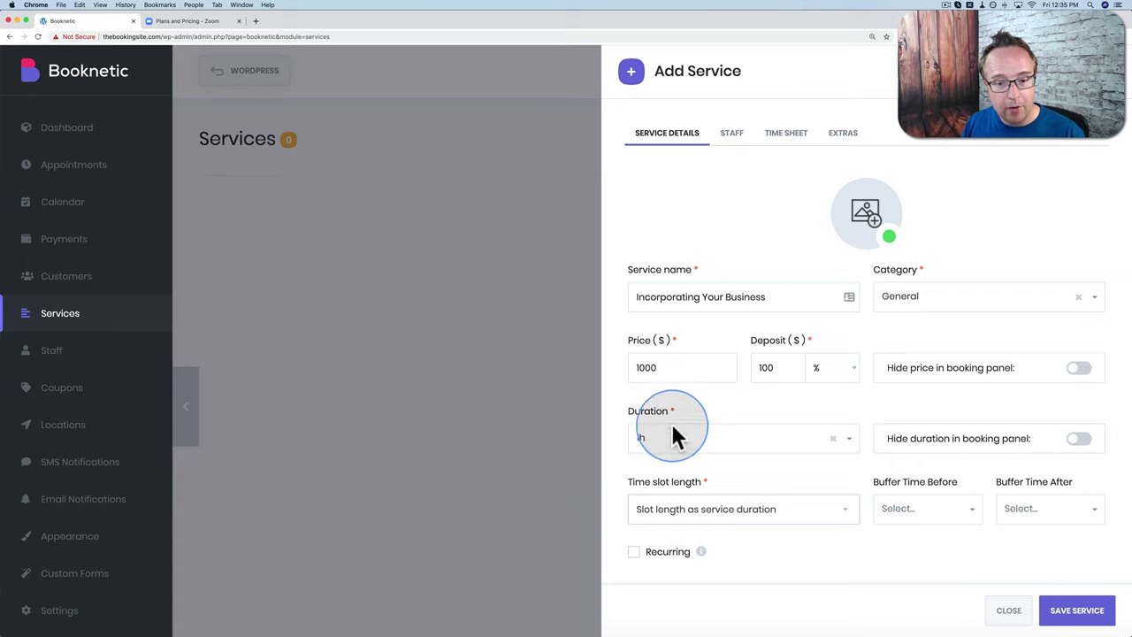
Step: Set buffer time before and after the service to 1h each
click(976, 522)
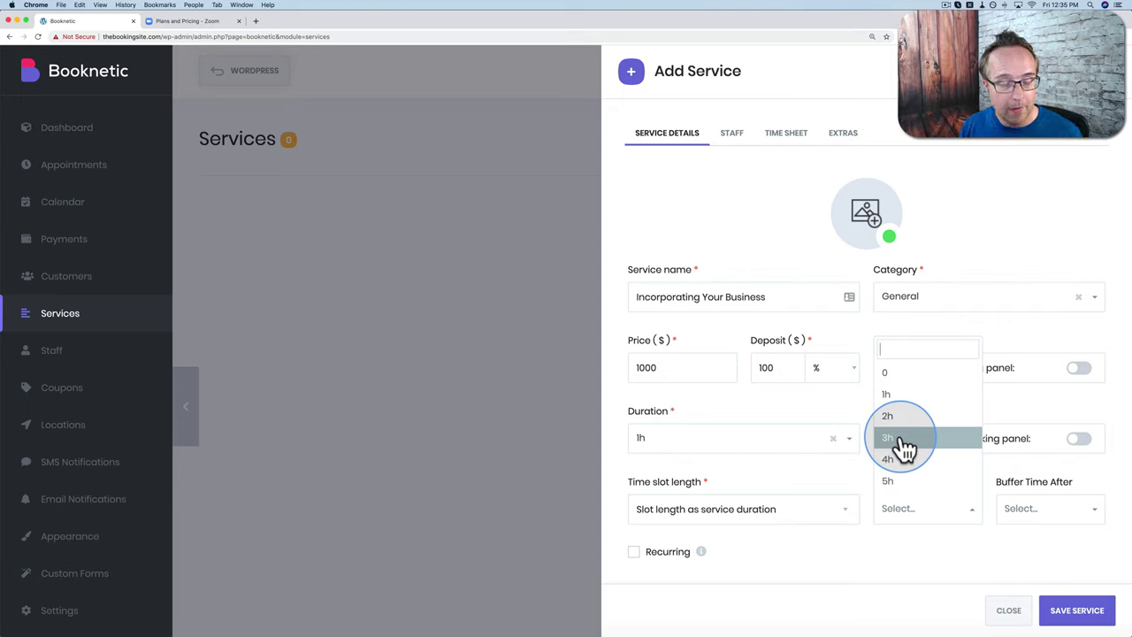
scroll(904, 450, down, 6)
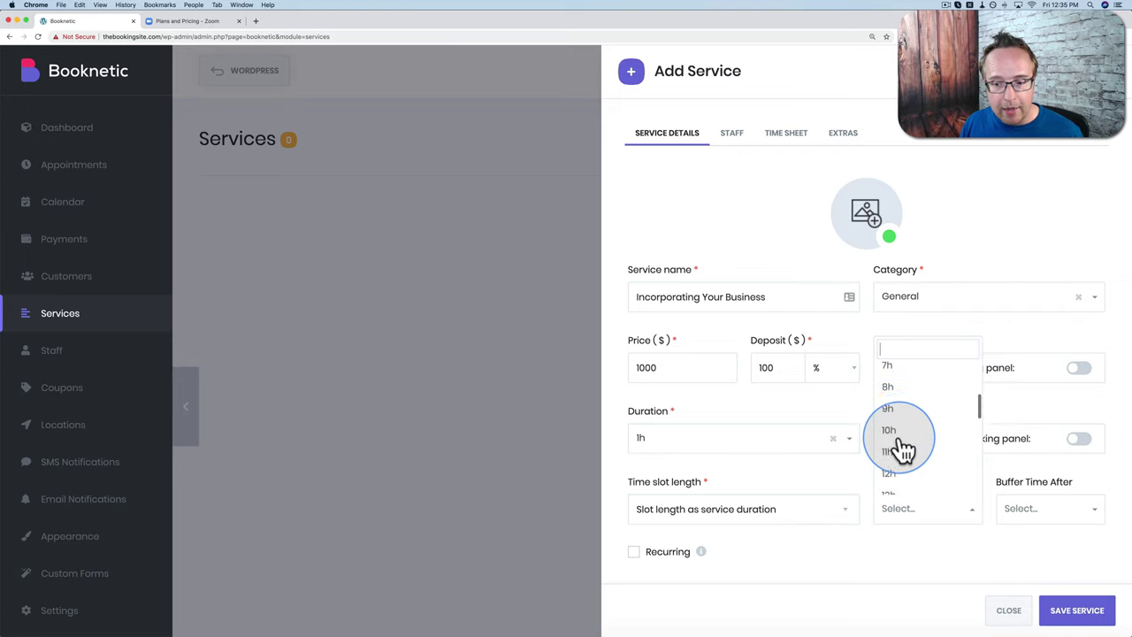
scroll(904, 449, down, 8)
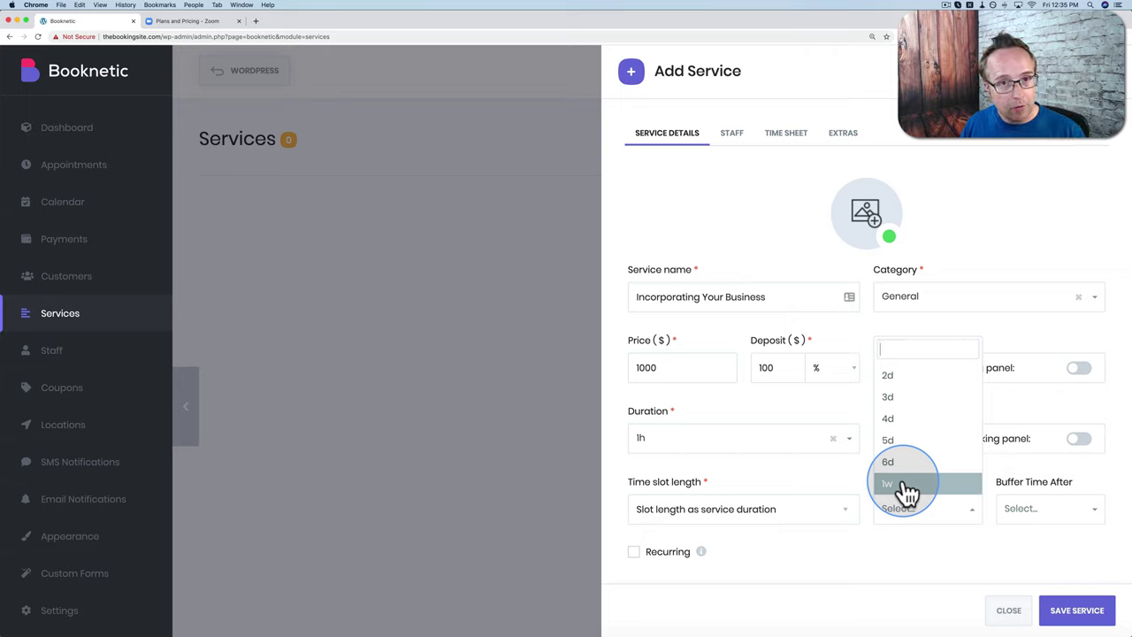
click(1042, 527)
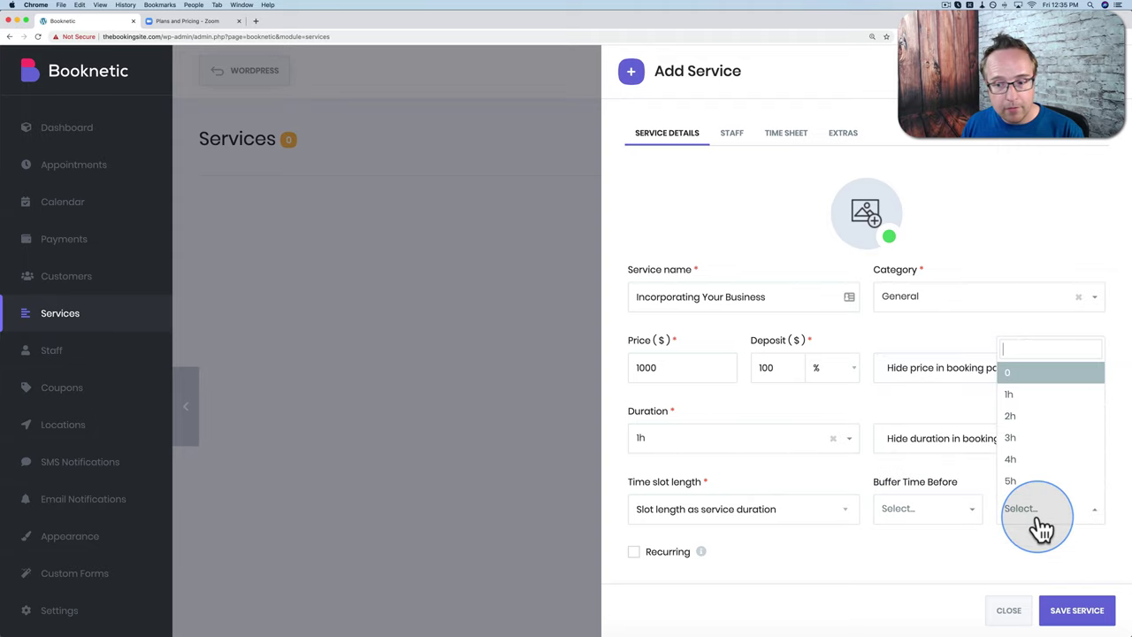
scroll(1036, 460, down, 5)
scroll(1037, 459, down, 8)
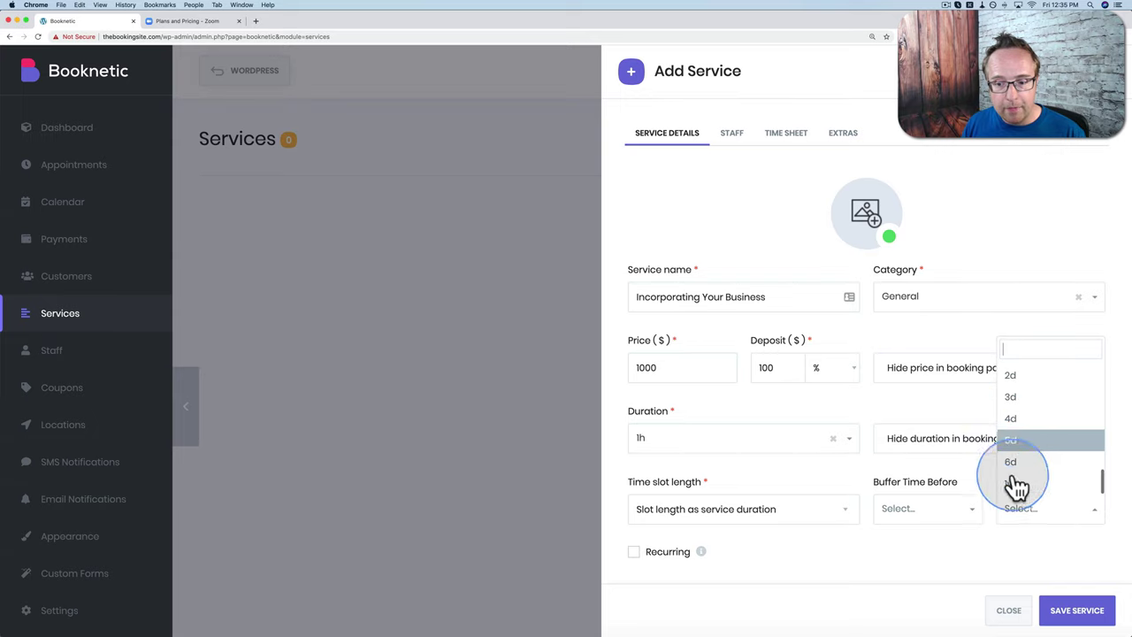
click(843, 465)
click(945, 518)
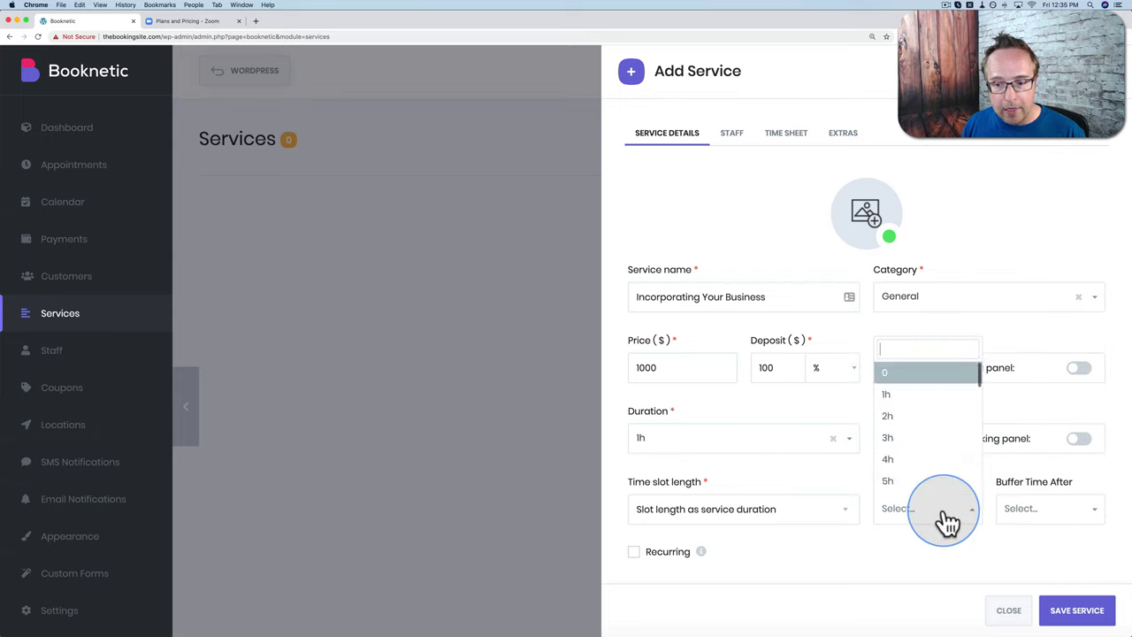
click(911, 403)
click(1017, 508)
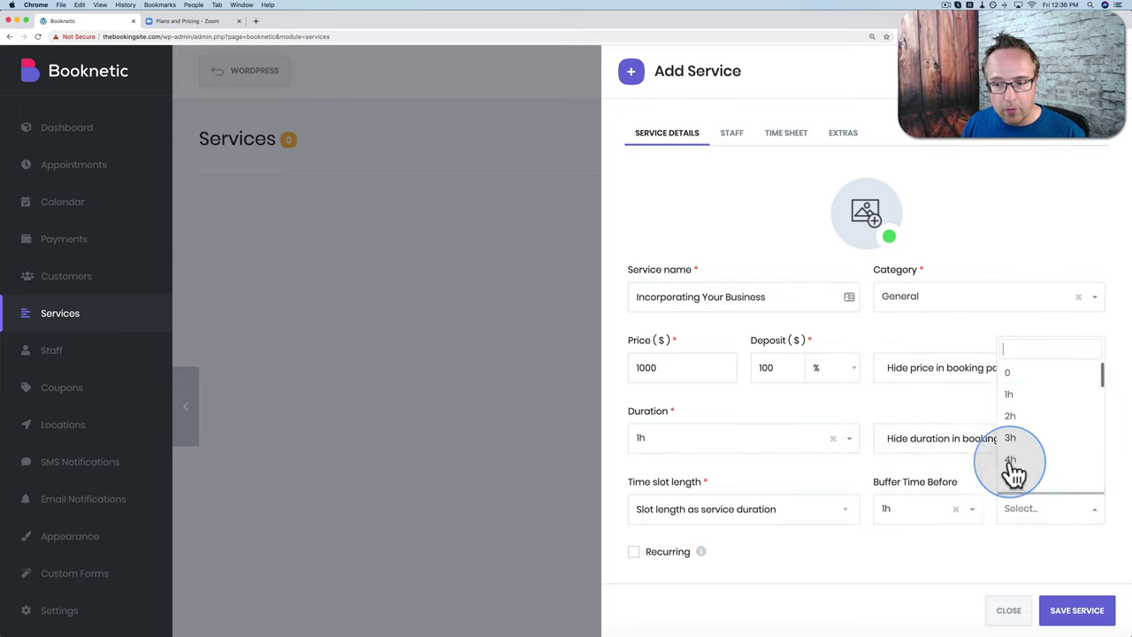
click(1010, 406)
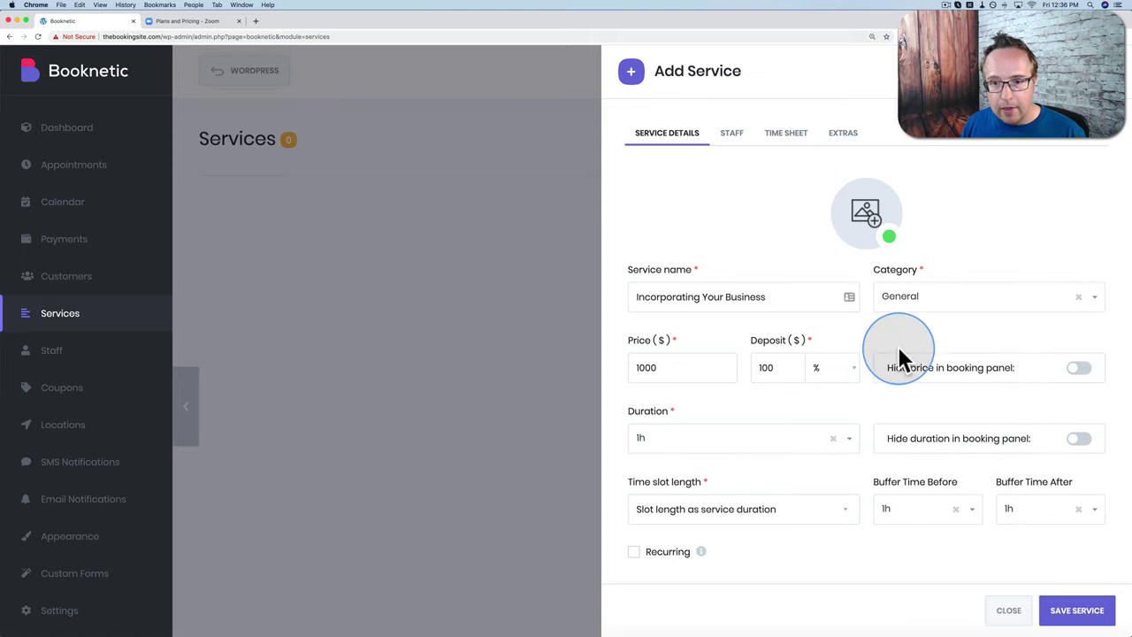
click(733, 141)
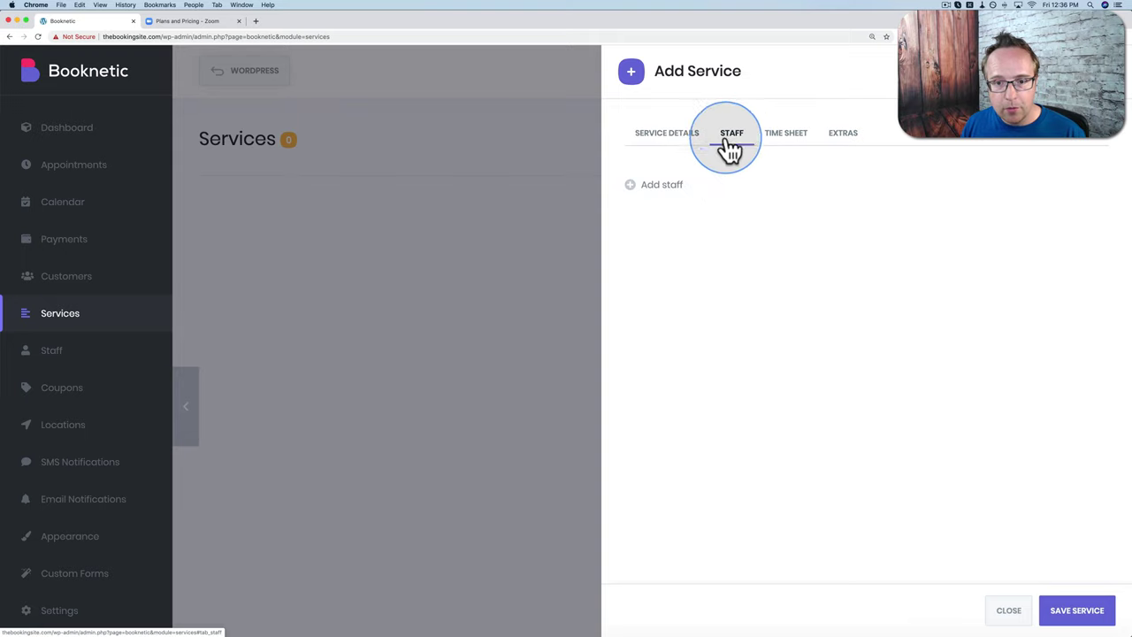
Step: Assign the staff member to the service with a specific price of 1200
click(633, 196)
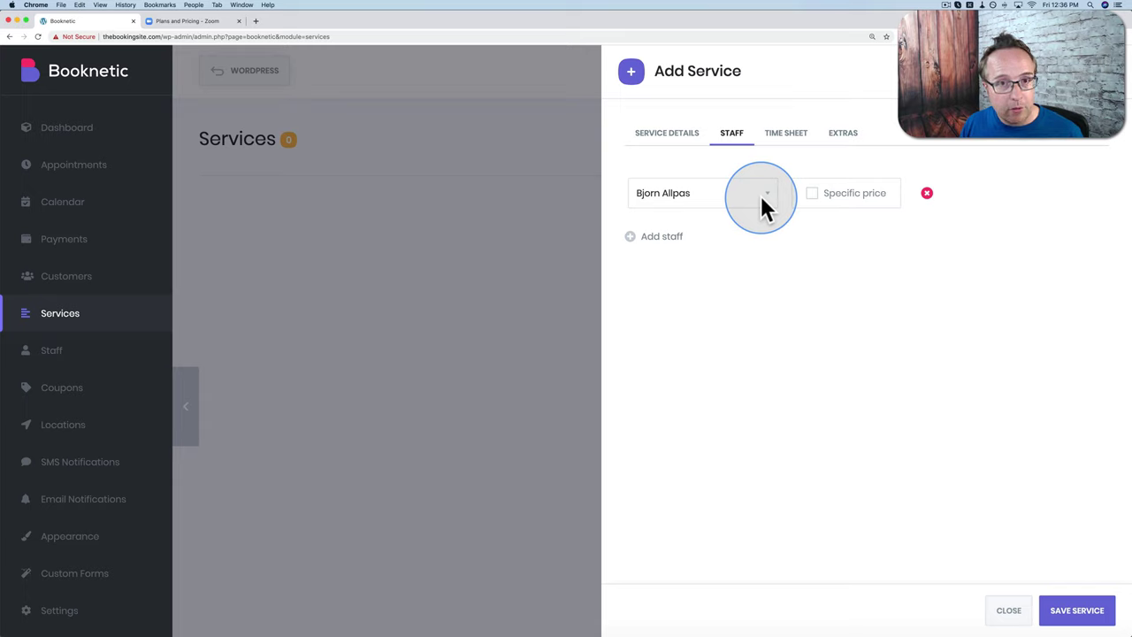
click(813, 192)
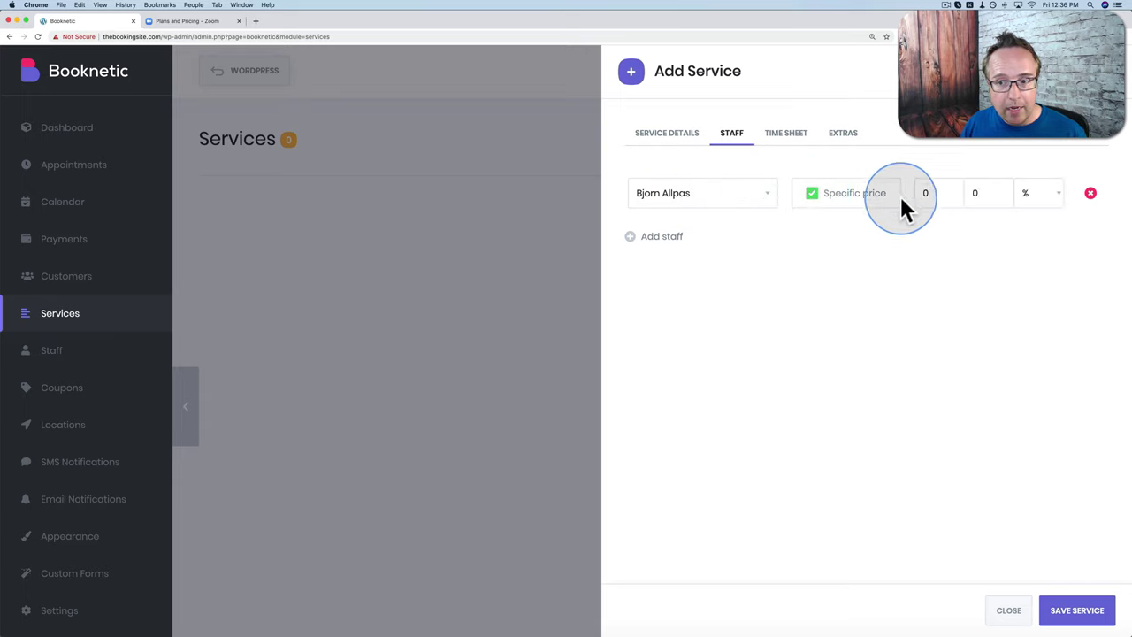
double_click(933, 194)
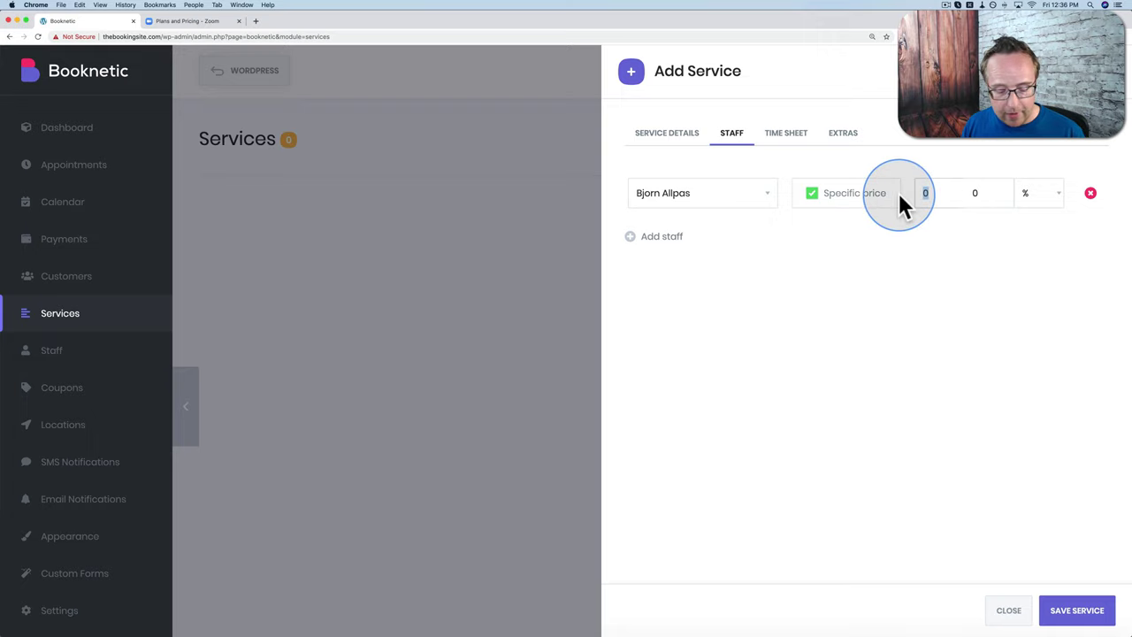
text(1200)
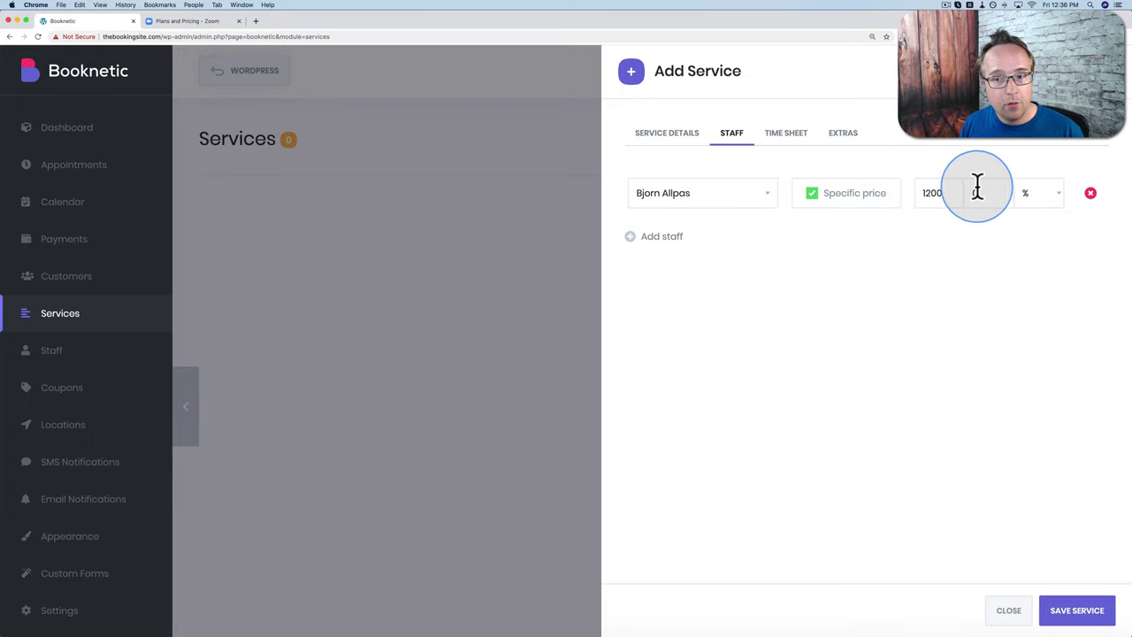
click(930, 197)
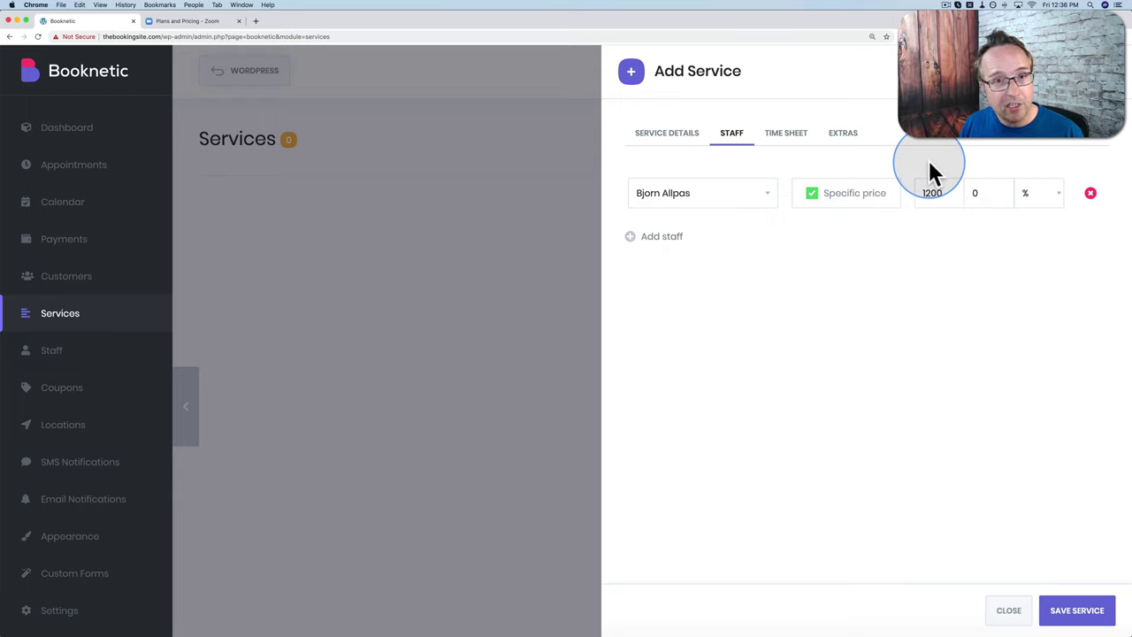
Step: Change the staff price to 600, then delete the specific price entirely
click(979, 186)
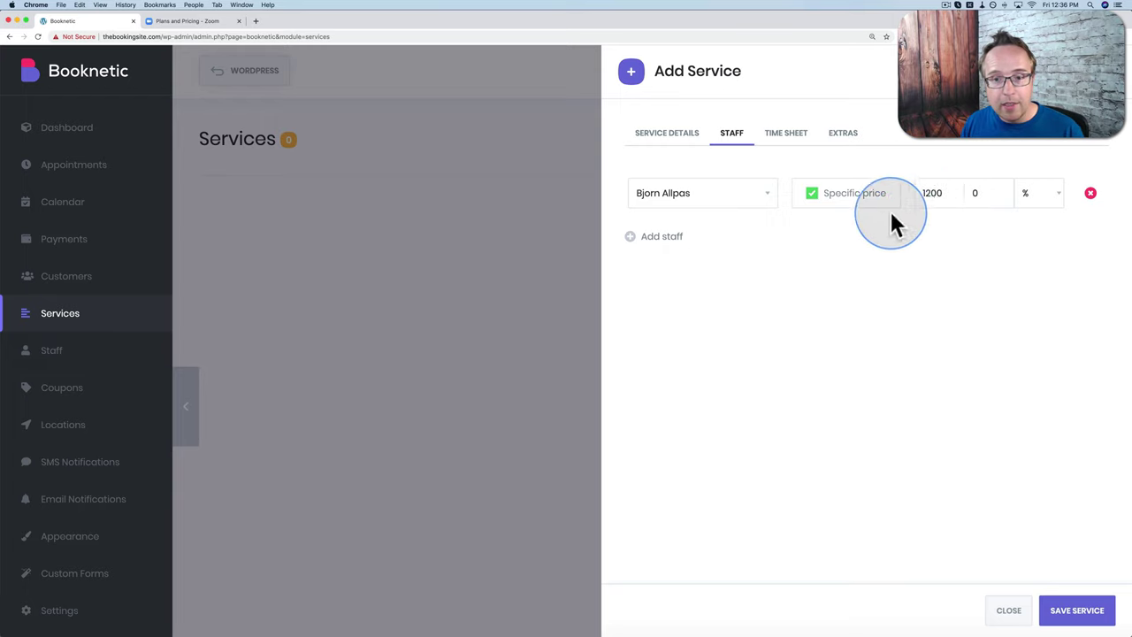
double_click(930, 192)
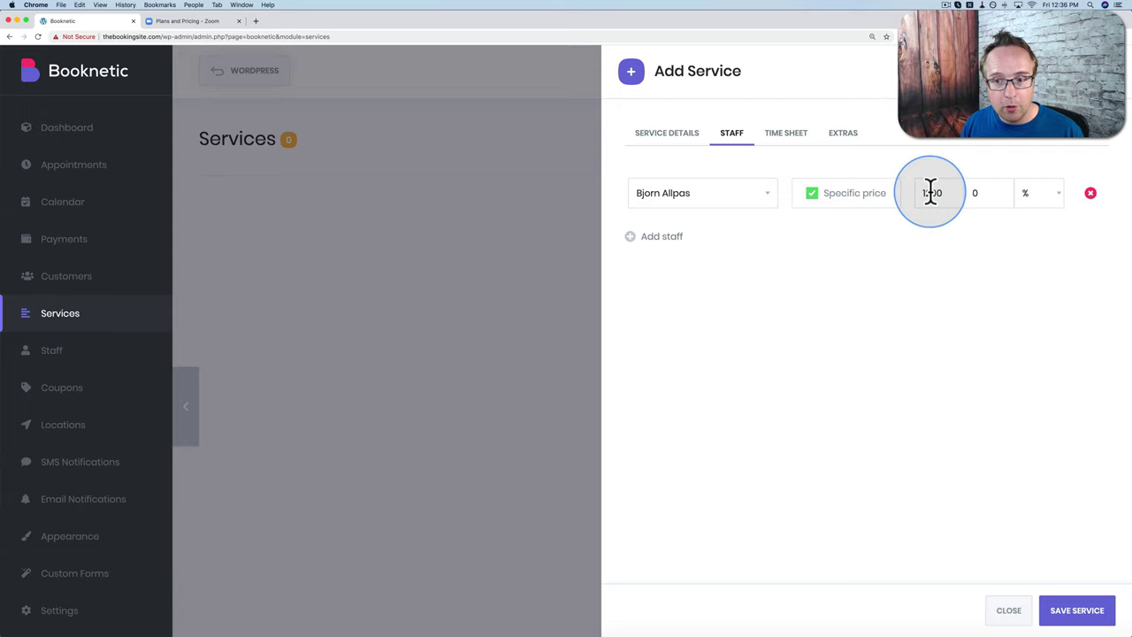
text(60)
click(930, 192)
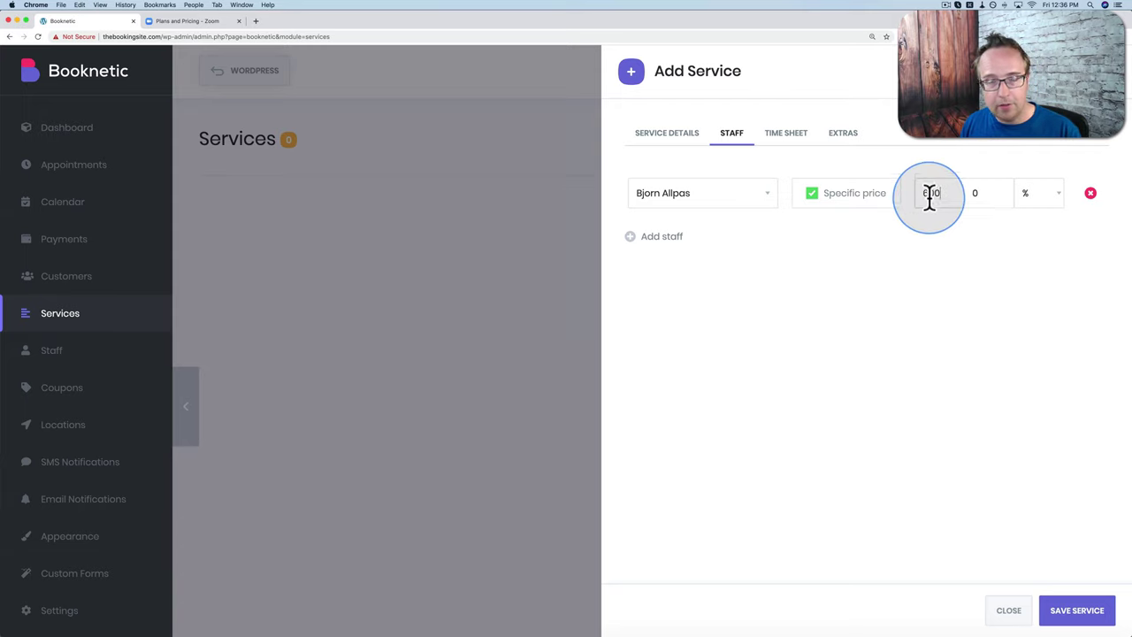
text(00)
double_click(928, 192)
key(BackSpace)
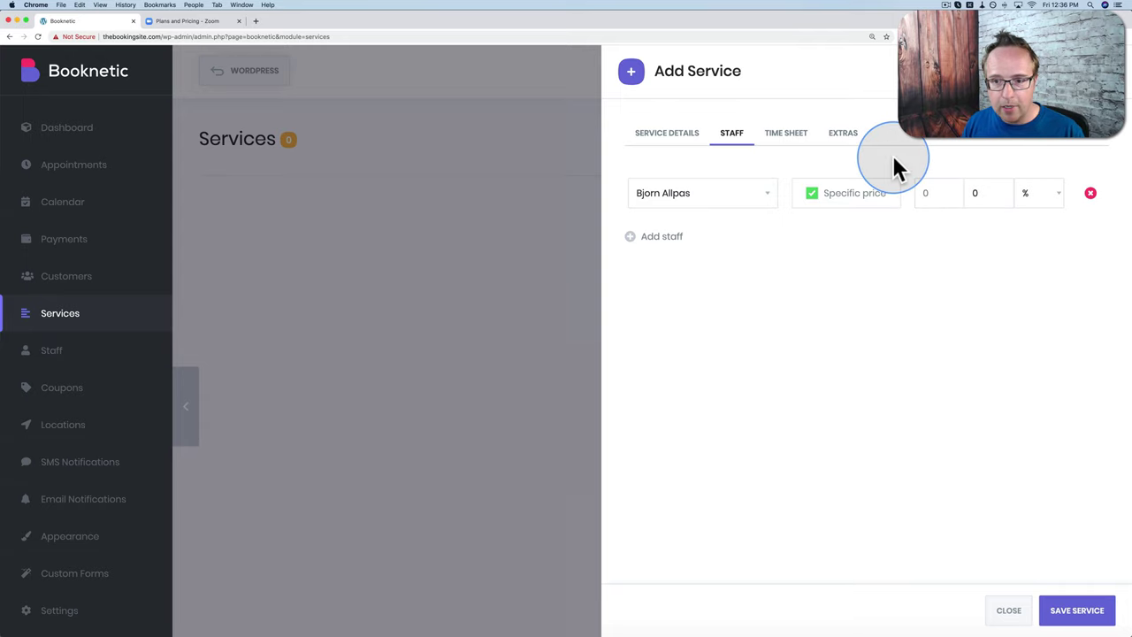
click(790, 143)
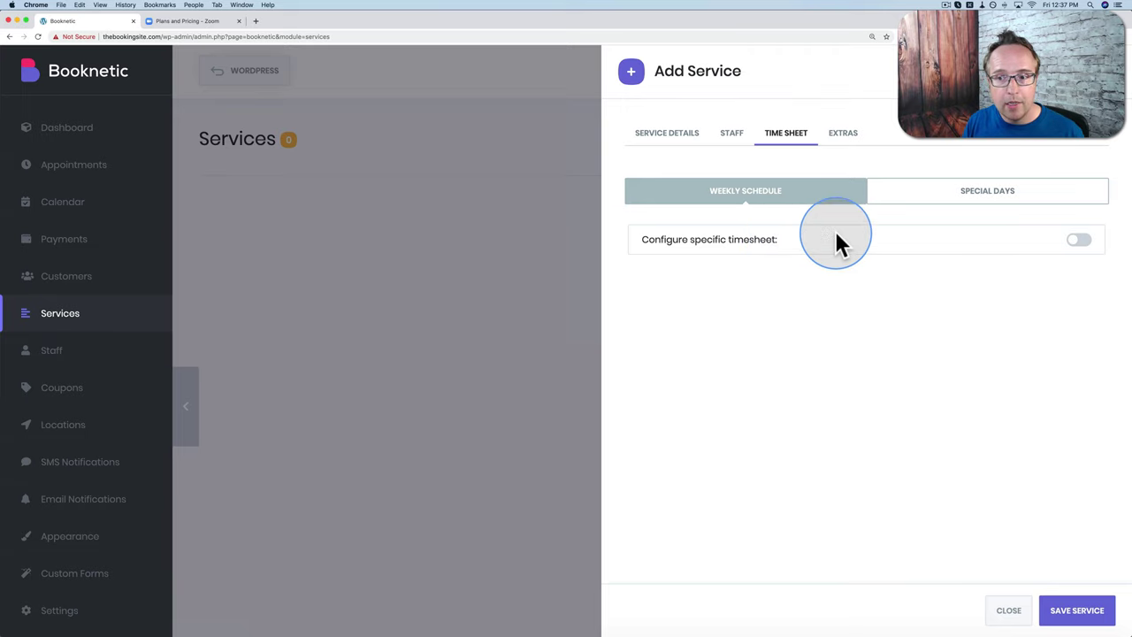
Step: Enable a service-specific timesheet with Monday and Wednesday–Saturday as days off, leaving Tuesday working
click(1079, 239)
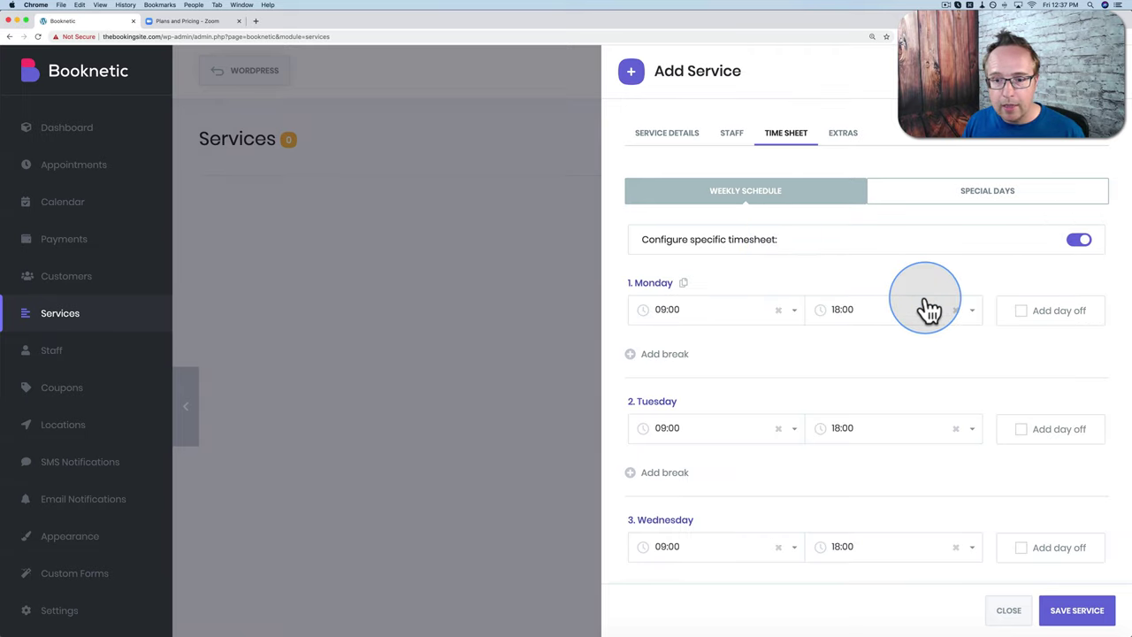
scroll(973, 291, down, 2)
click(1024, 258)
scroll(1007, 310, down, 3)
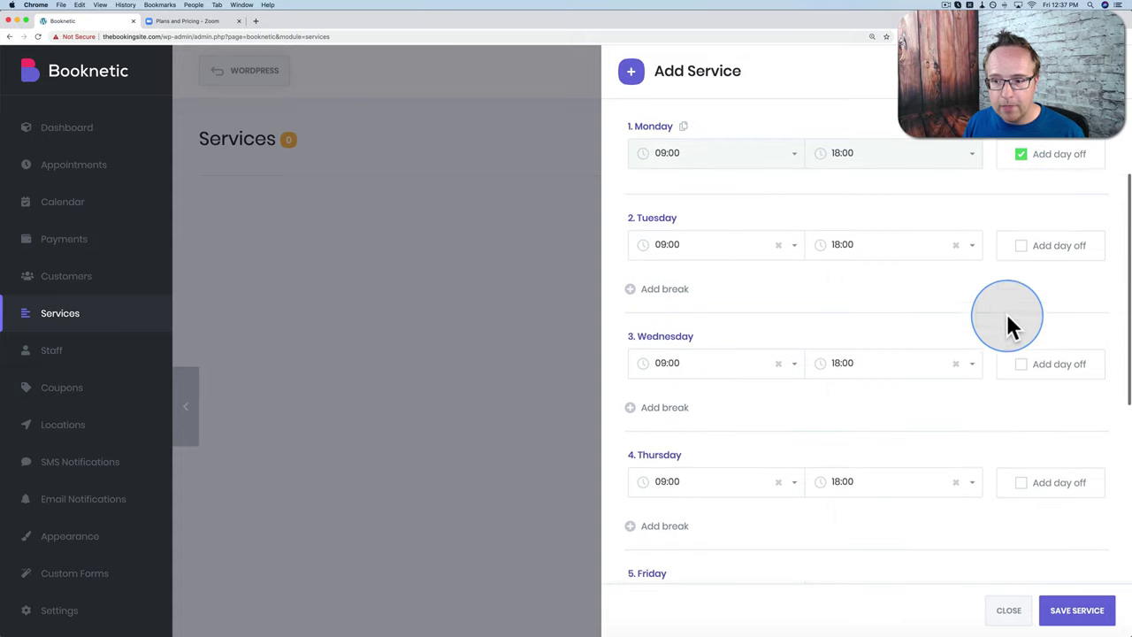
click(1016, 363)
scroll(1018, 367, down, 2)
click(1019, 372)
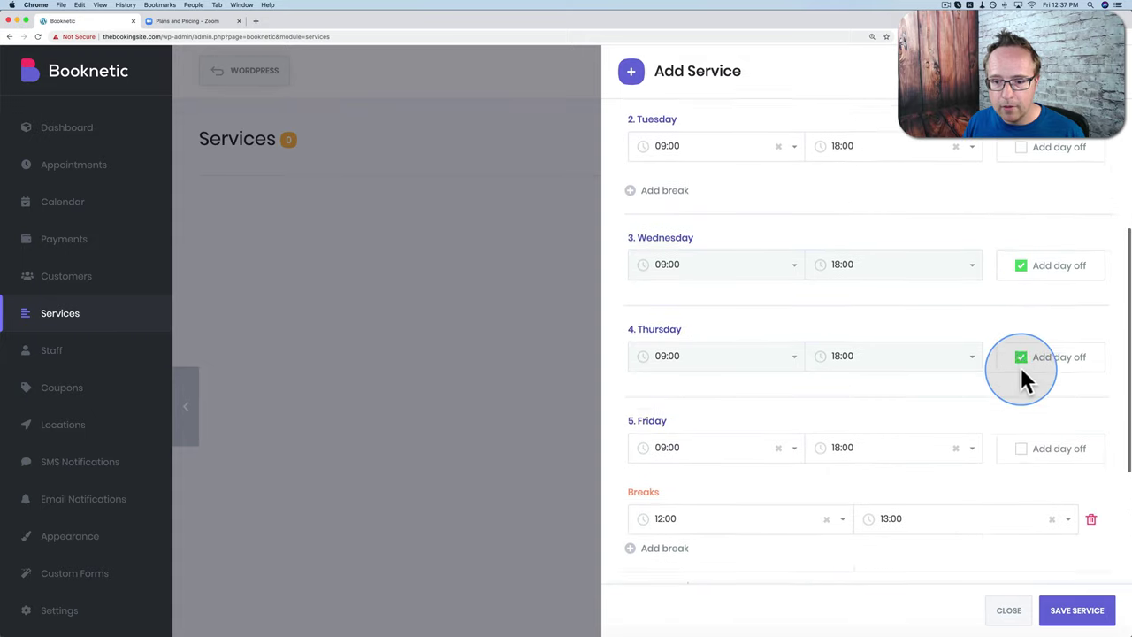
scroll(1019, 381, down, 2)
click(1018, 386)
scroll(1018, 394, down, 2)
click(1018, 405)
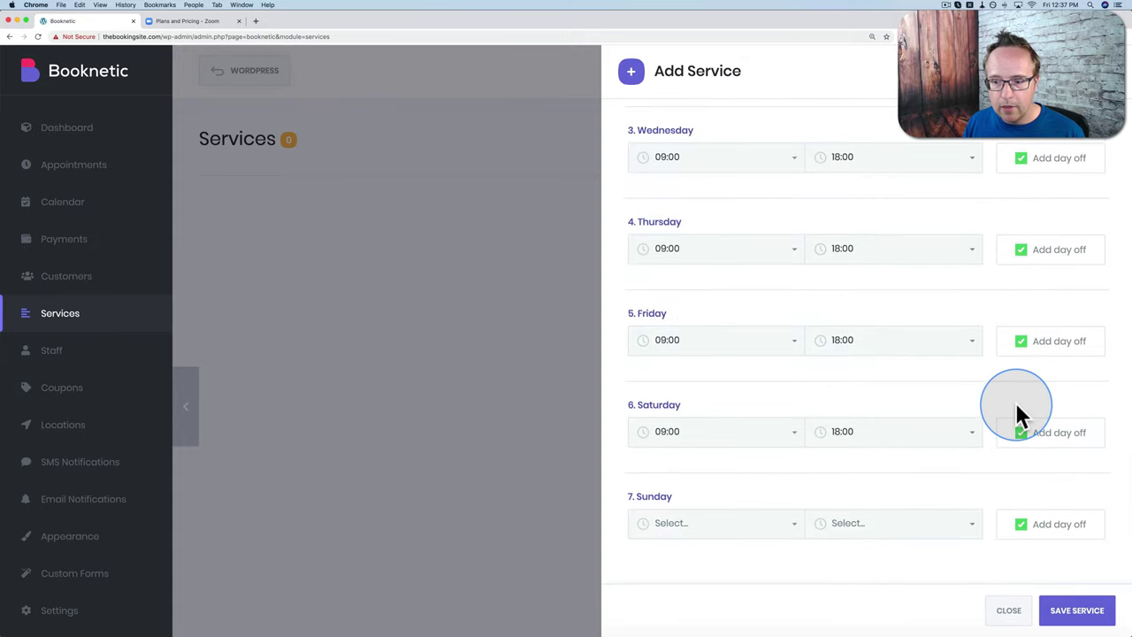
scroll(1015, 402, up, 5)
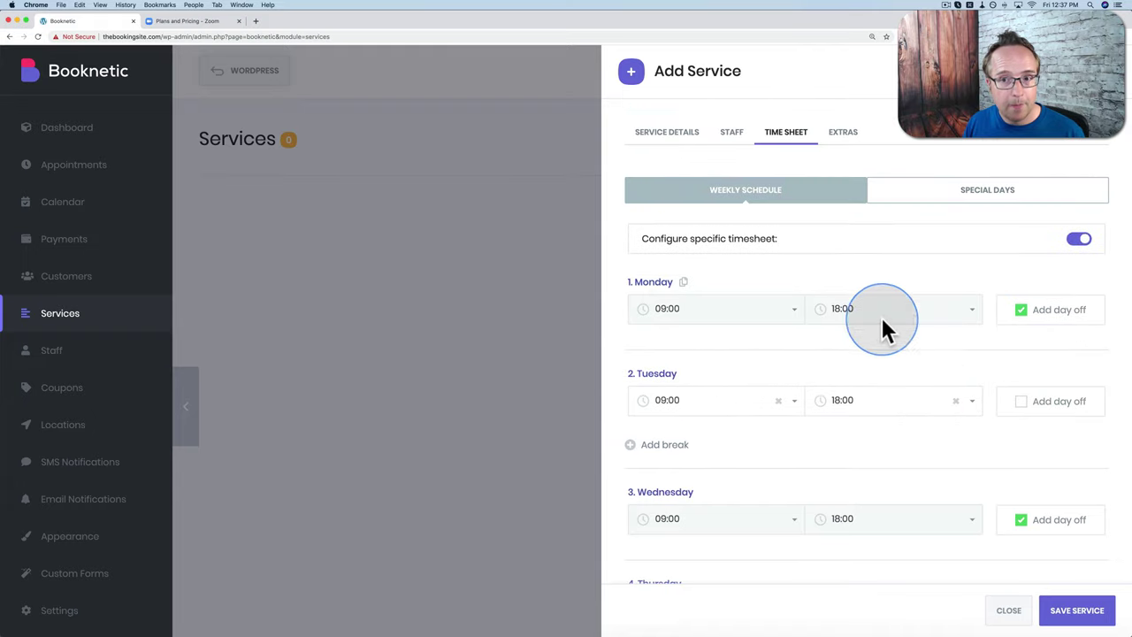
Step: Add a service special day on 2020-04-30 from 09:00 to 16:00
click(964, 211)
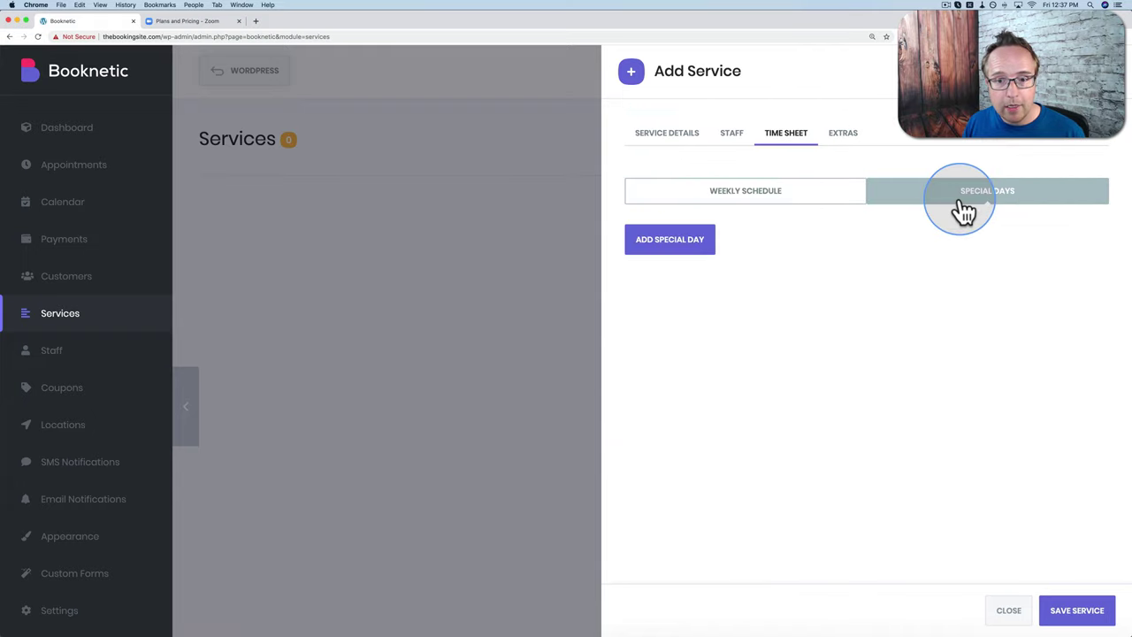
click(681, 259)
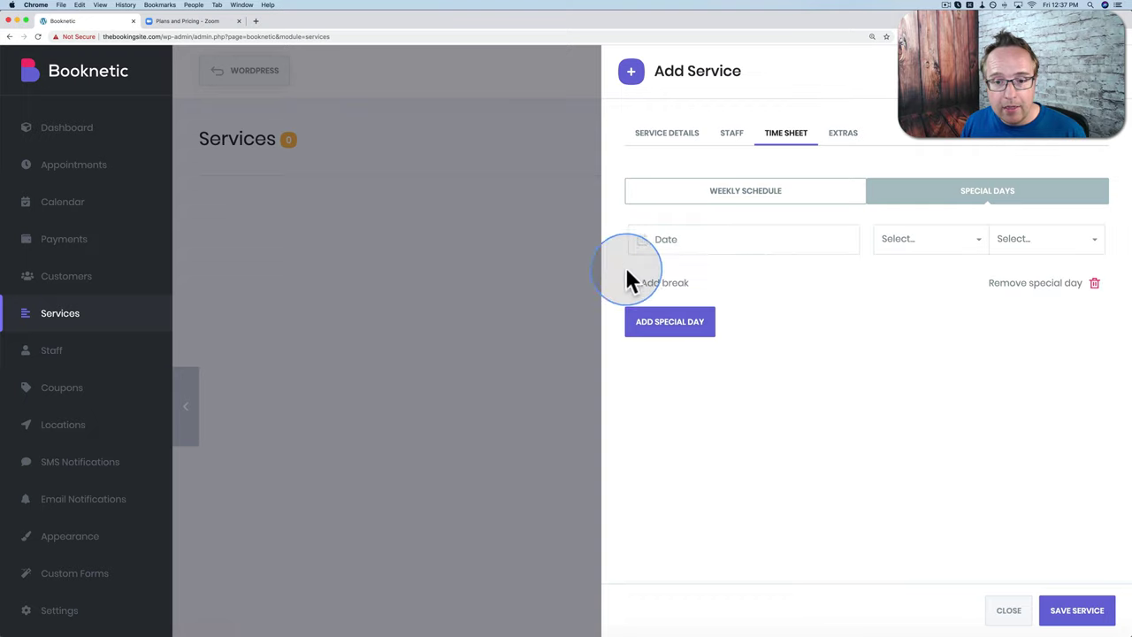
click(802, 245)
click(750, 435)
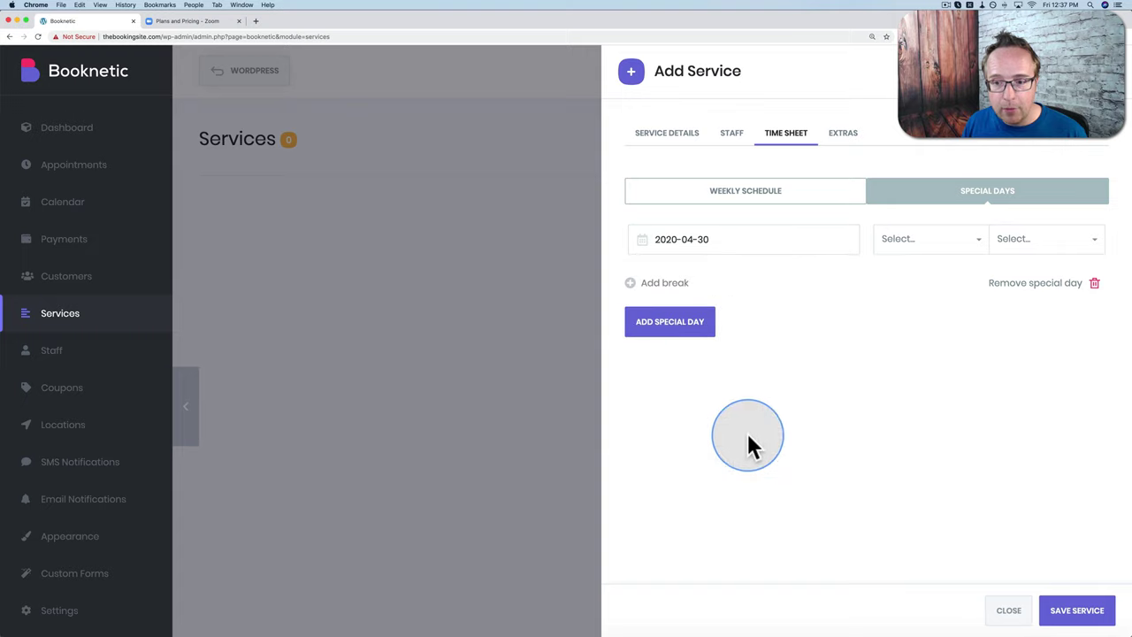
click(968, 250)
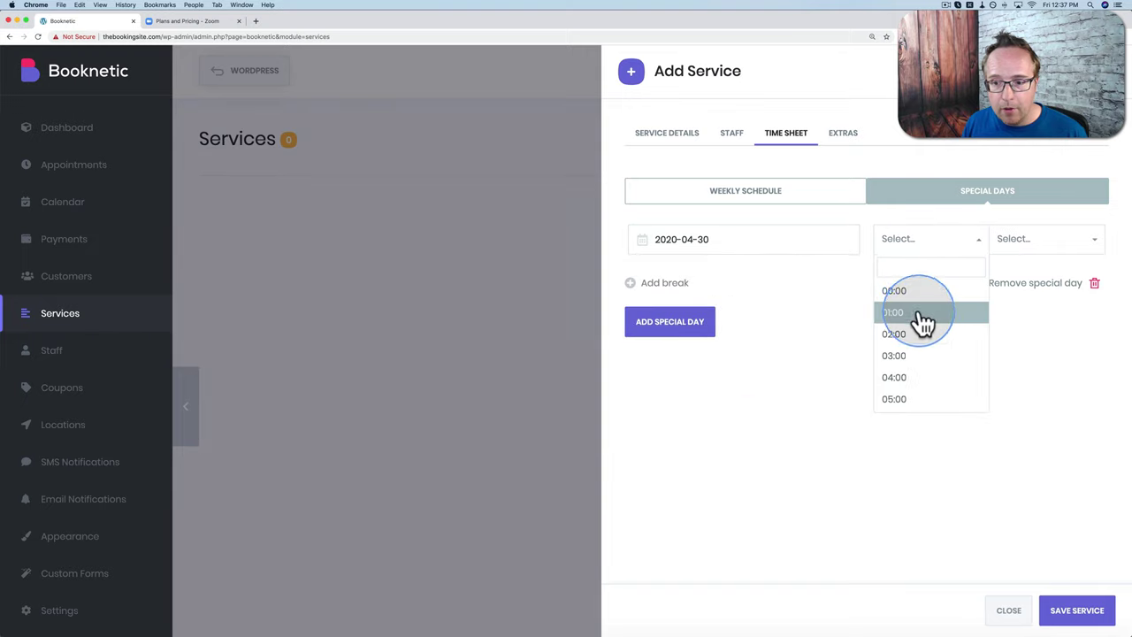
scroll(920, 354, down, 3)
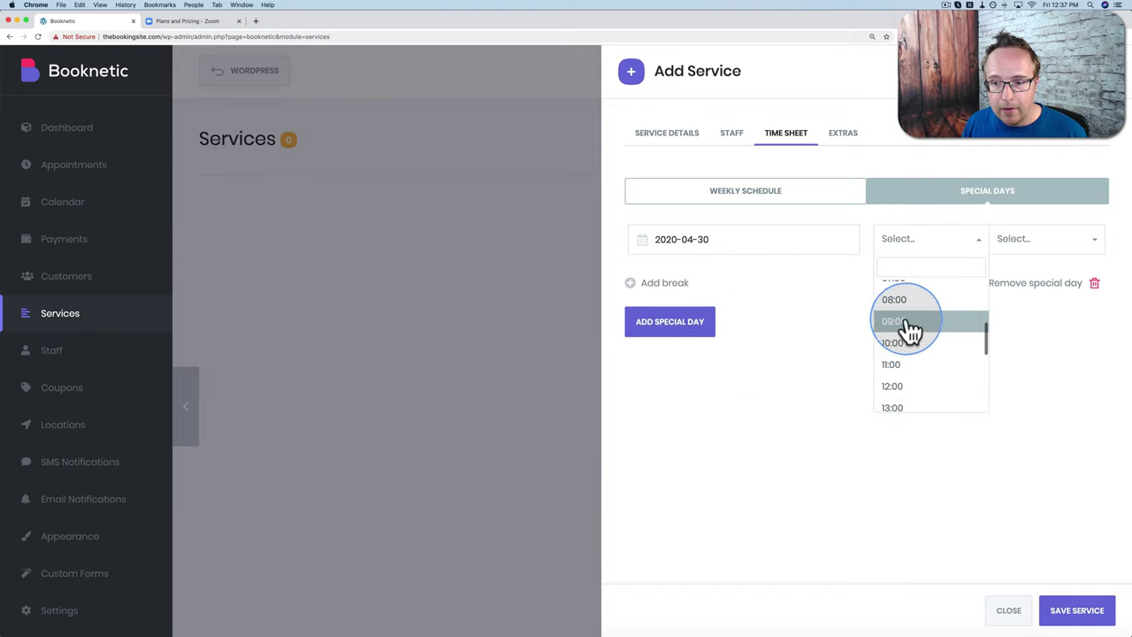
click(905, 326)
click(1053, 252)
scroll(1032, 335, down, 5)
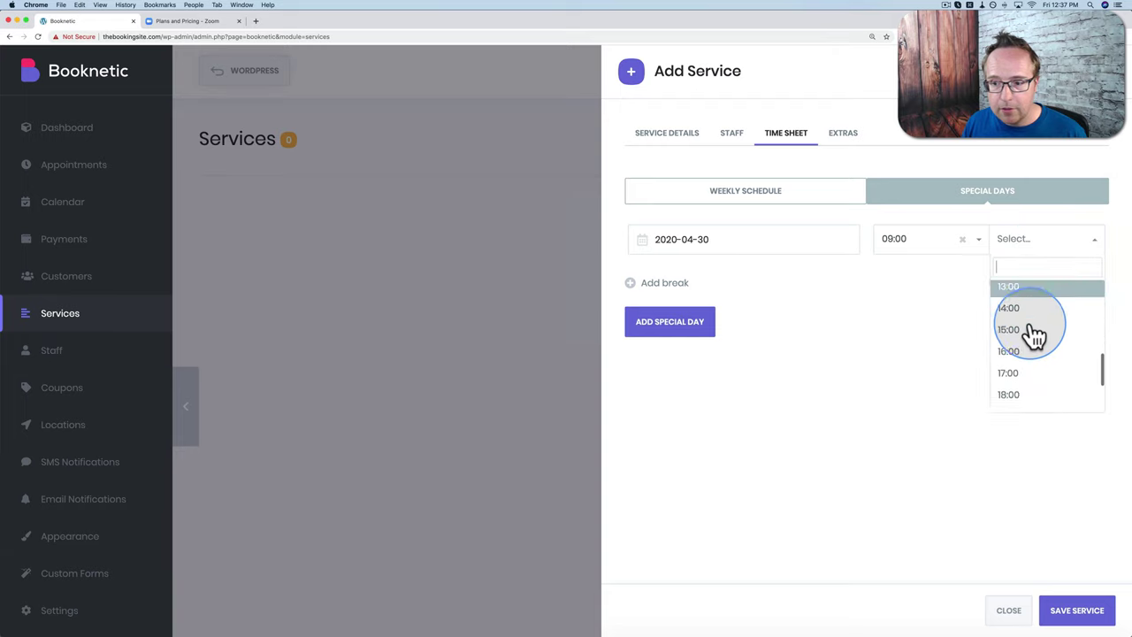
click(1028, 328)
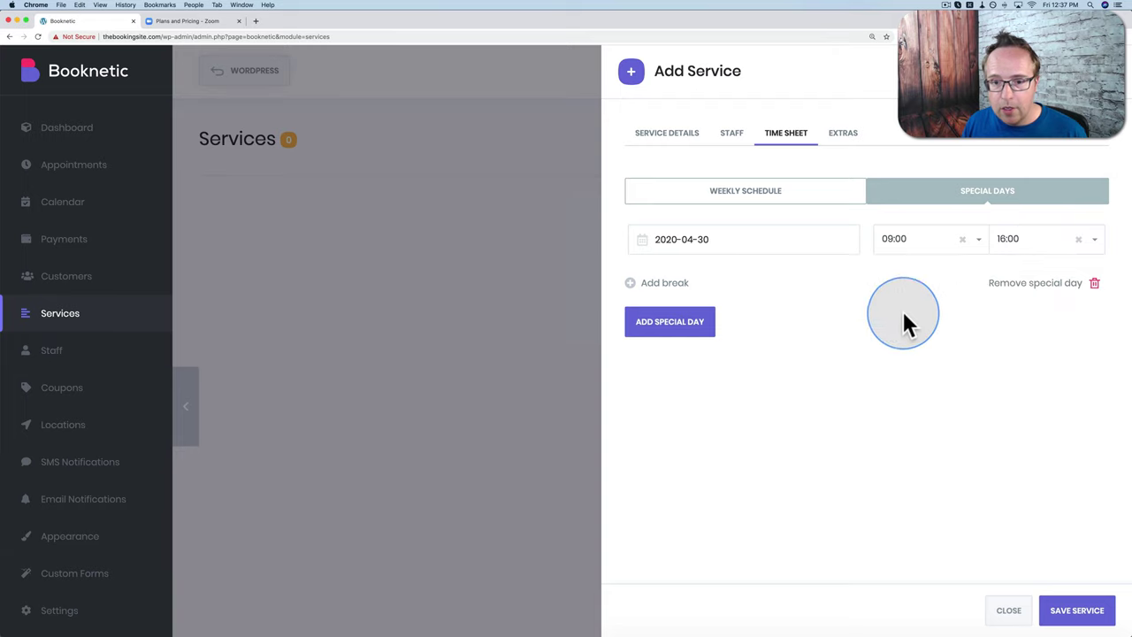
click(716, 242)
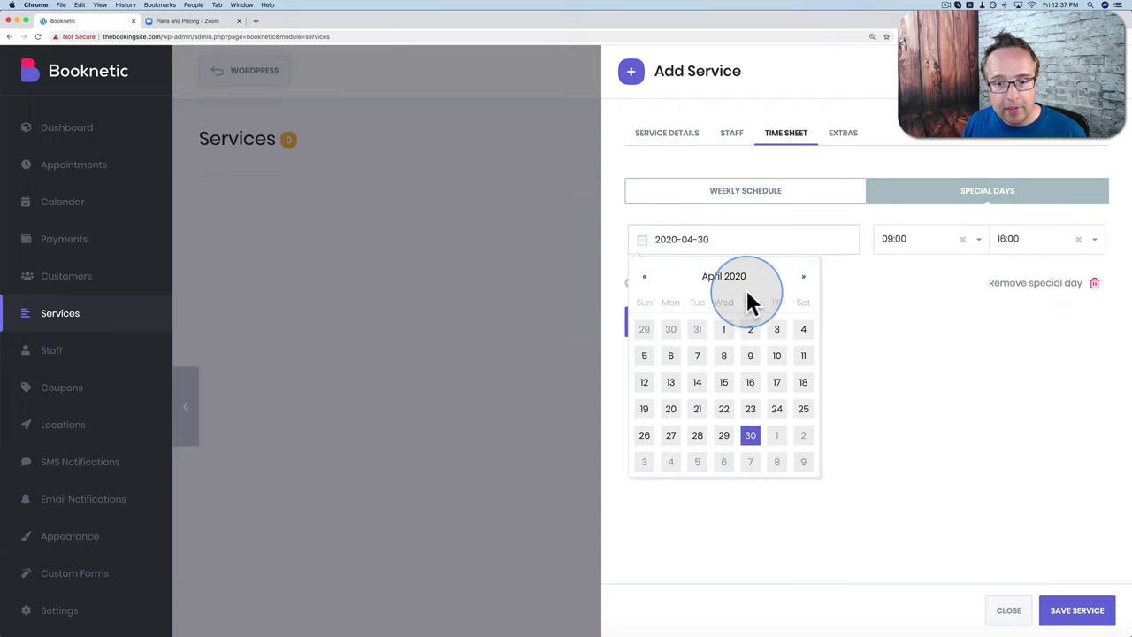
click(751, 439)
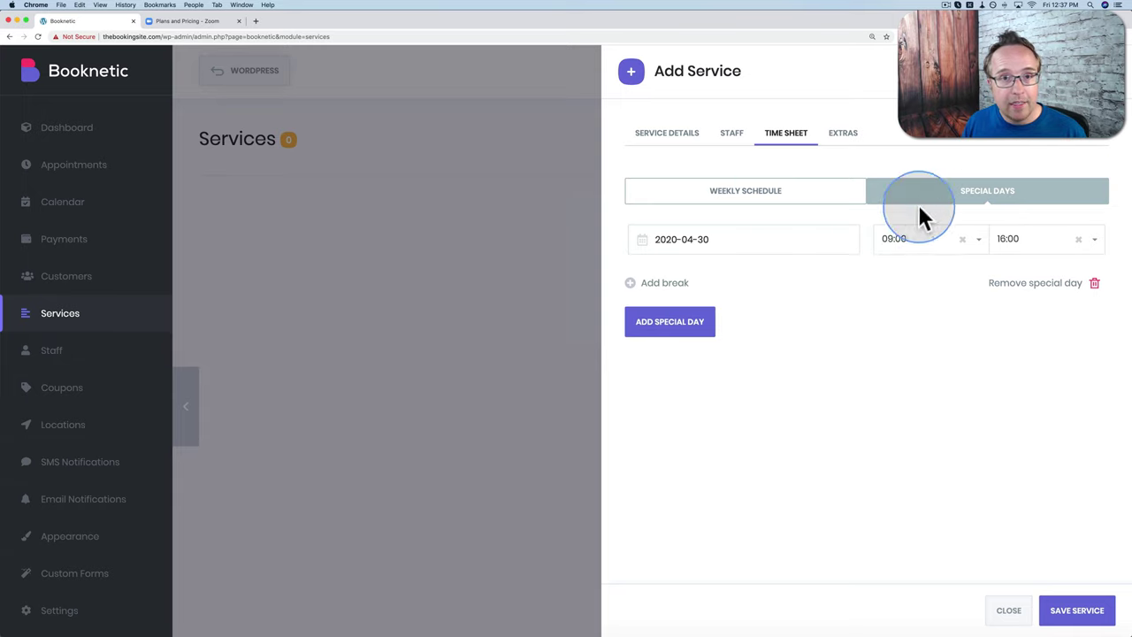
click(840, 138)
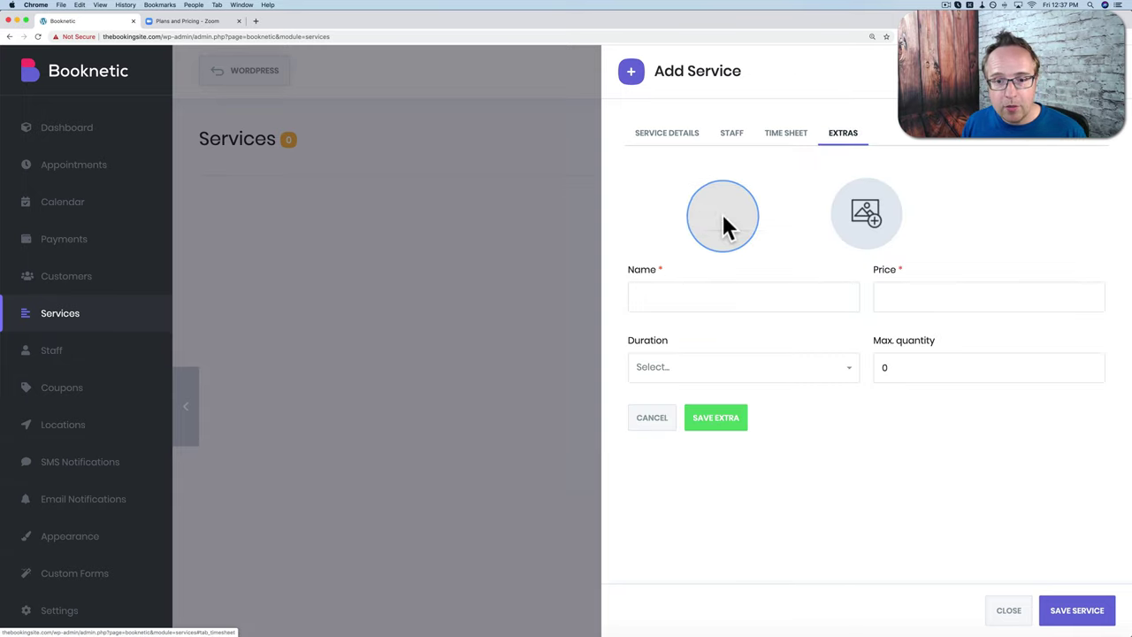
Step: Add a 'Leasing Agreement' extra ($3,000, 1h, max quantity 1) and save the service under General
click(662, 297)
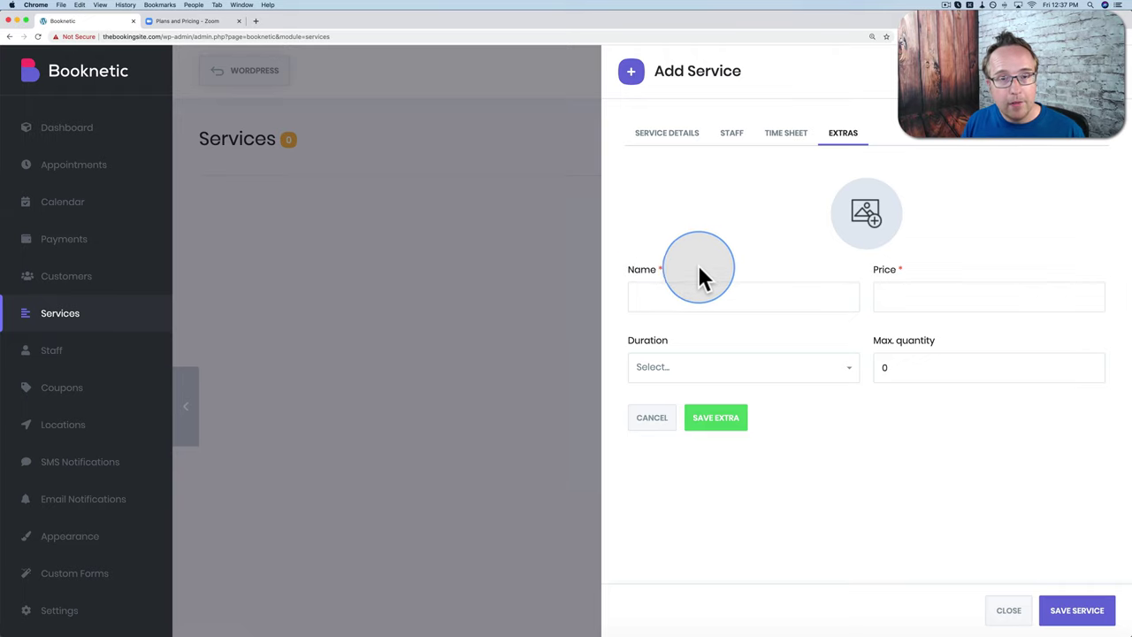
click(677, 295)
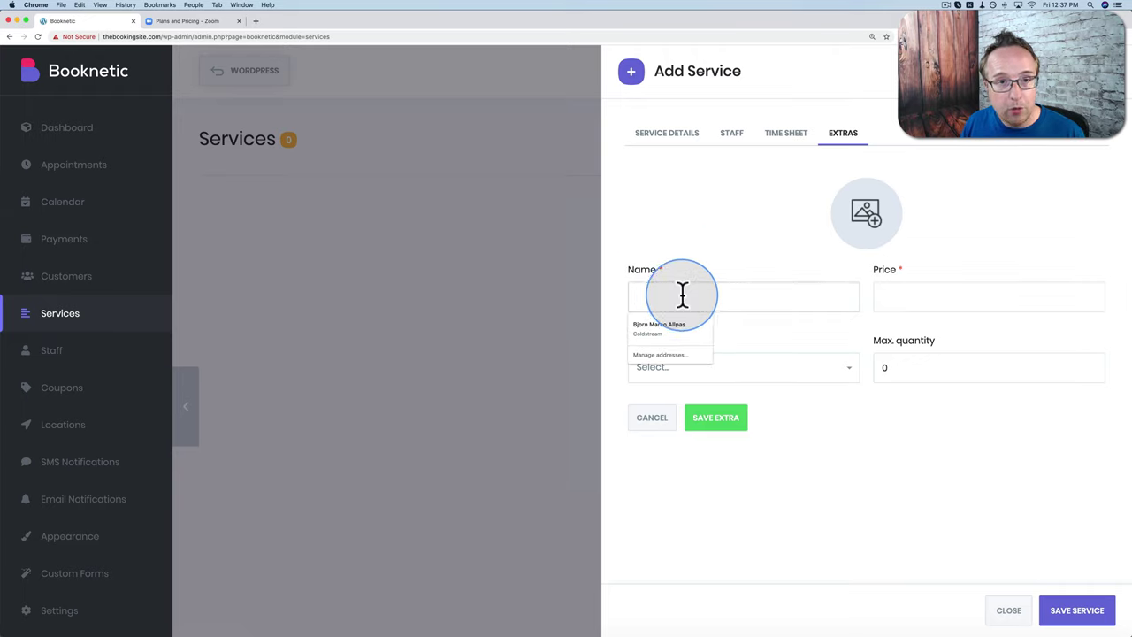
text(Leasing)
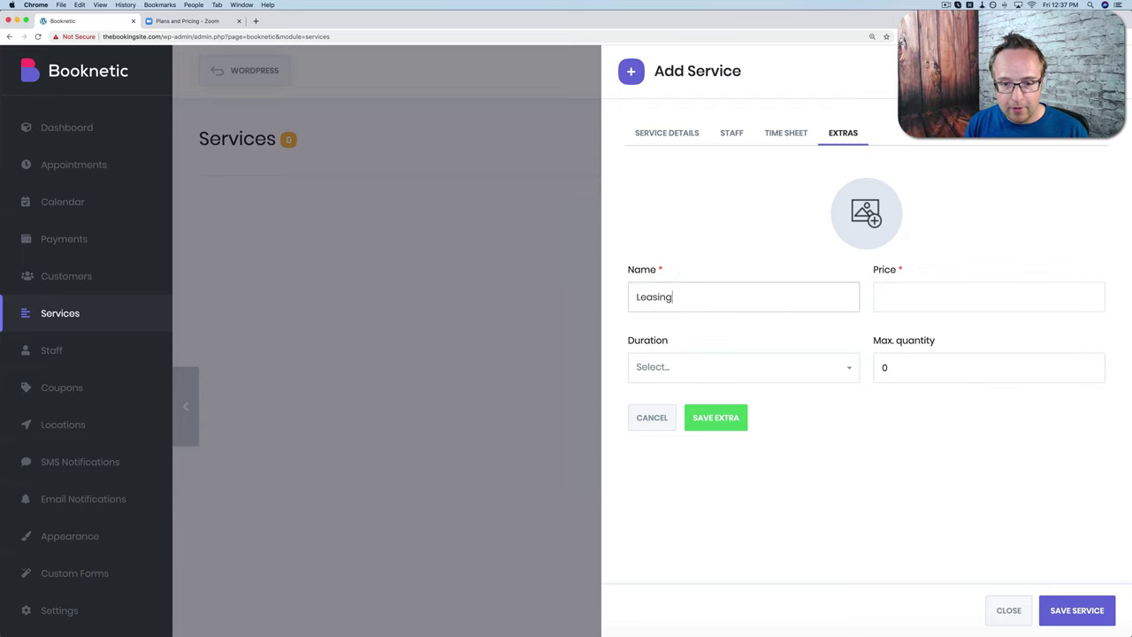
text( Agreement)
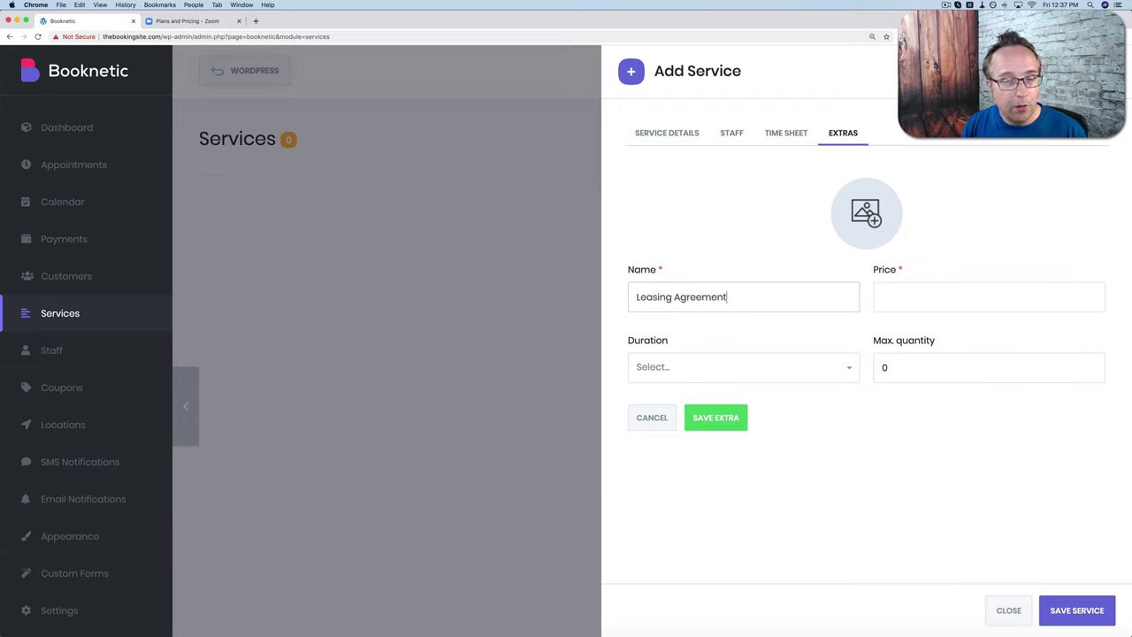
click(988, 296)
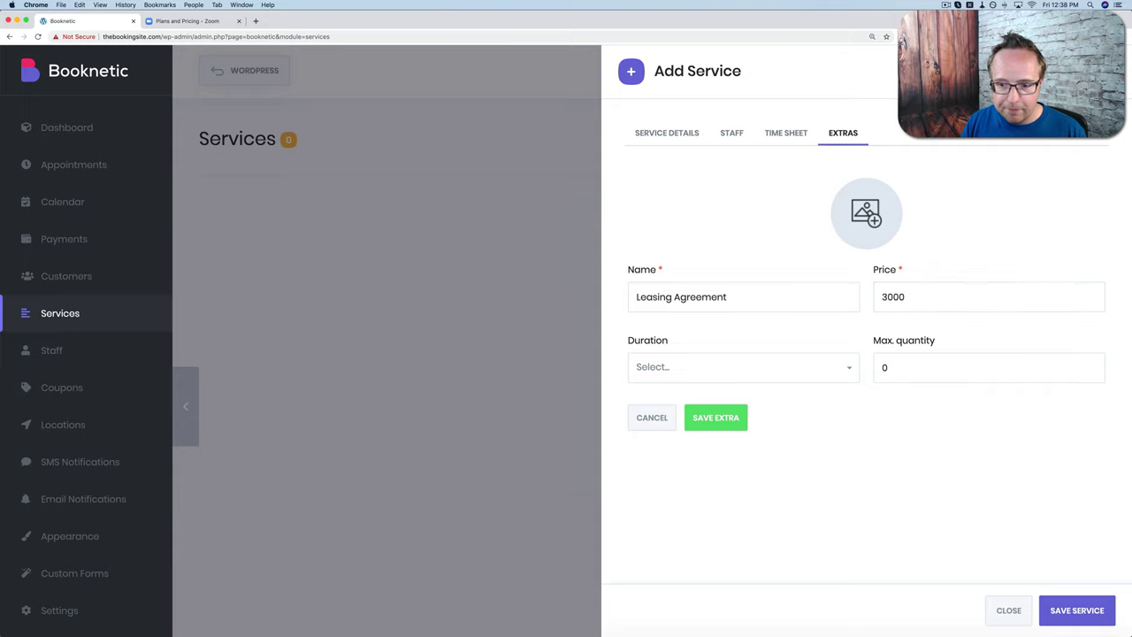
click(757, 367)
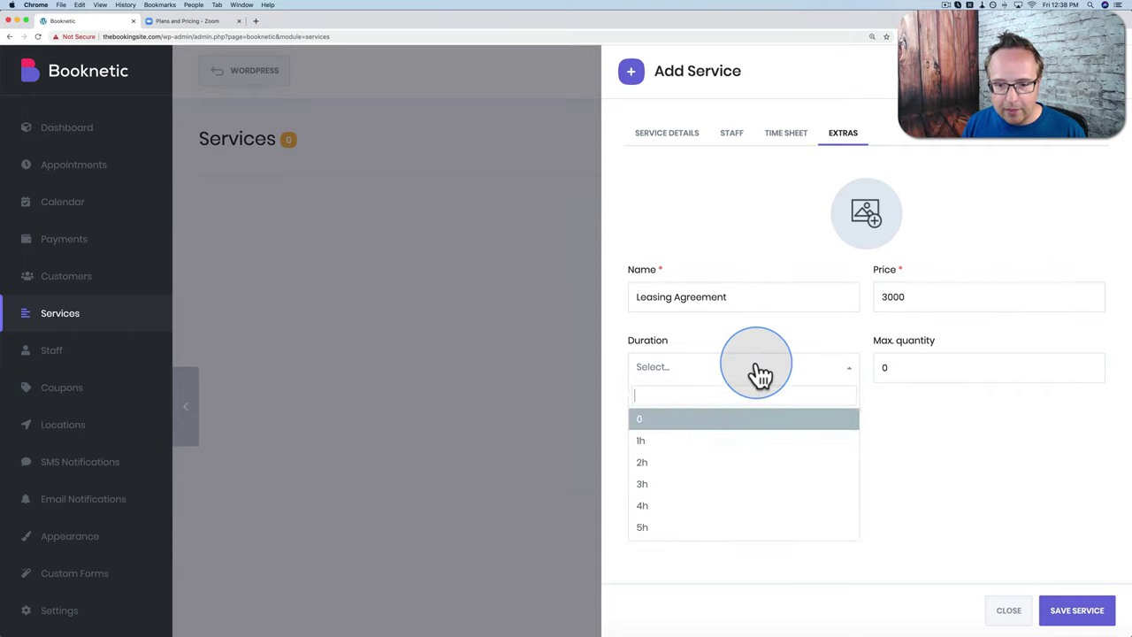
click(694, 447)
double_click(887, 370)
text(1)
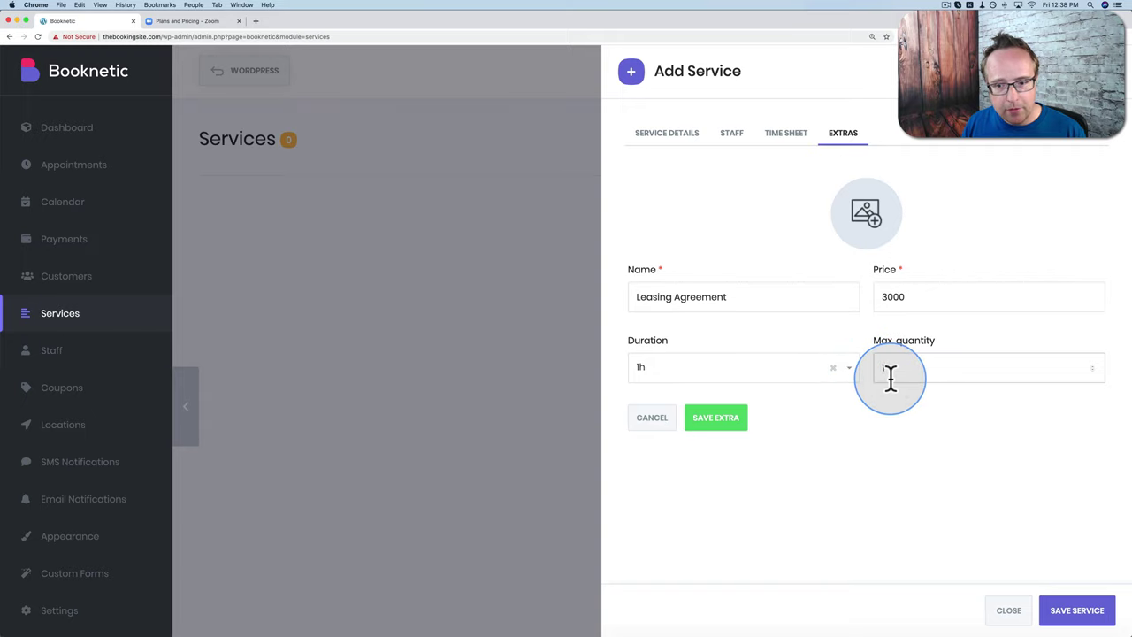
click(703, 432)
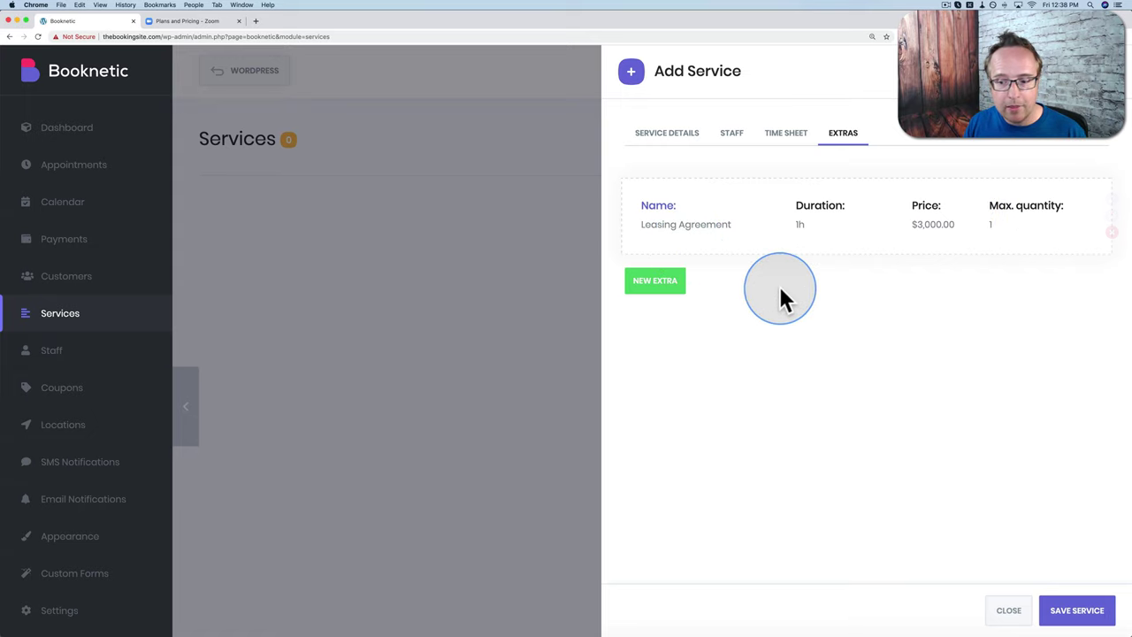
click(1076, 611)
drag(630, 407, 531, 381)
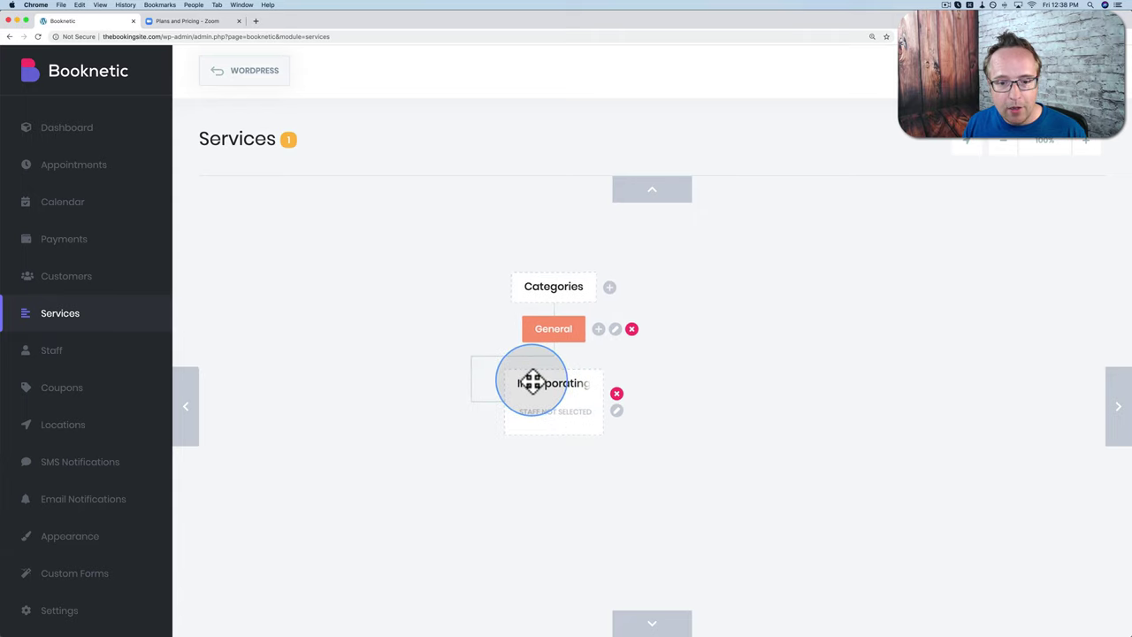
Step: Add a Divorce service category beside General
click(598, 328)
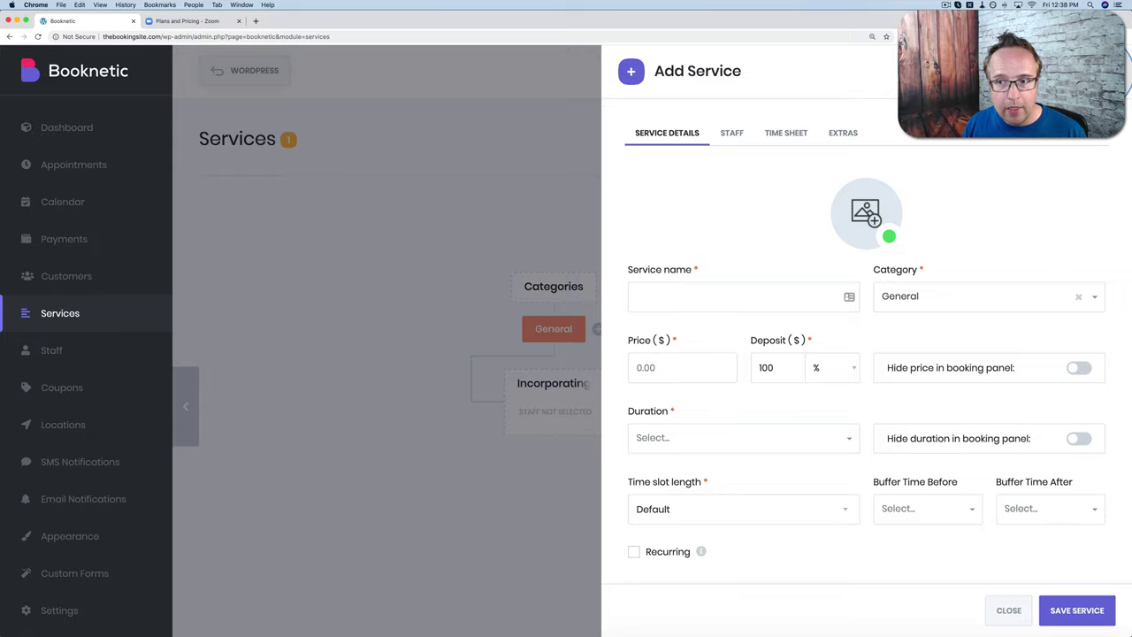
key(Escape)
click(604, 288)
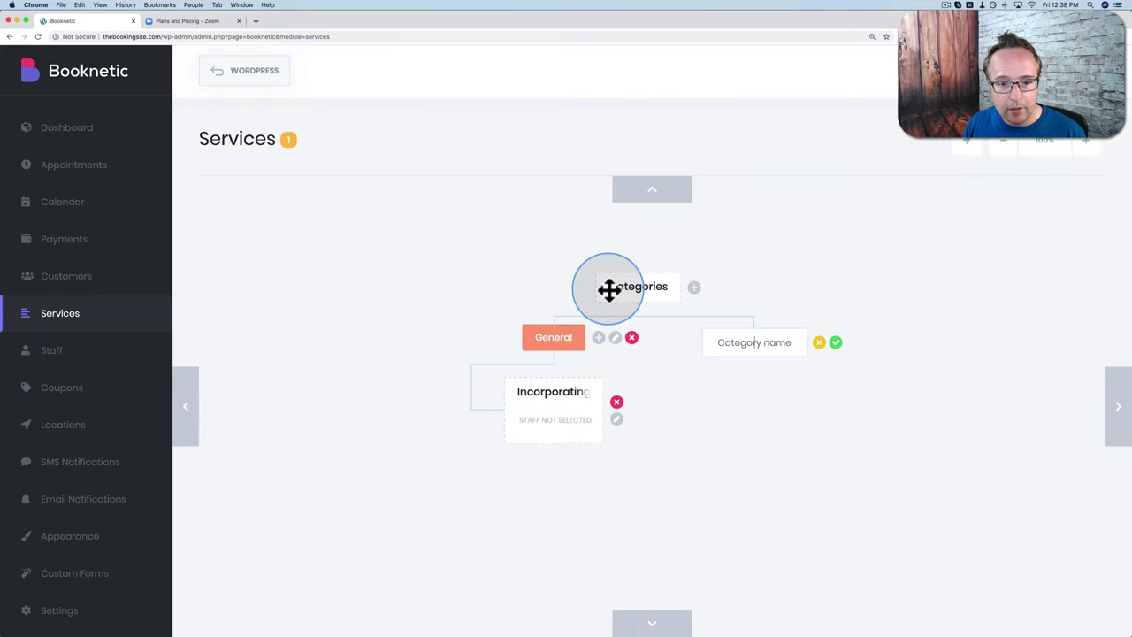
click(731, 345)
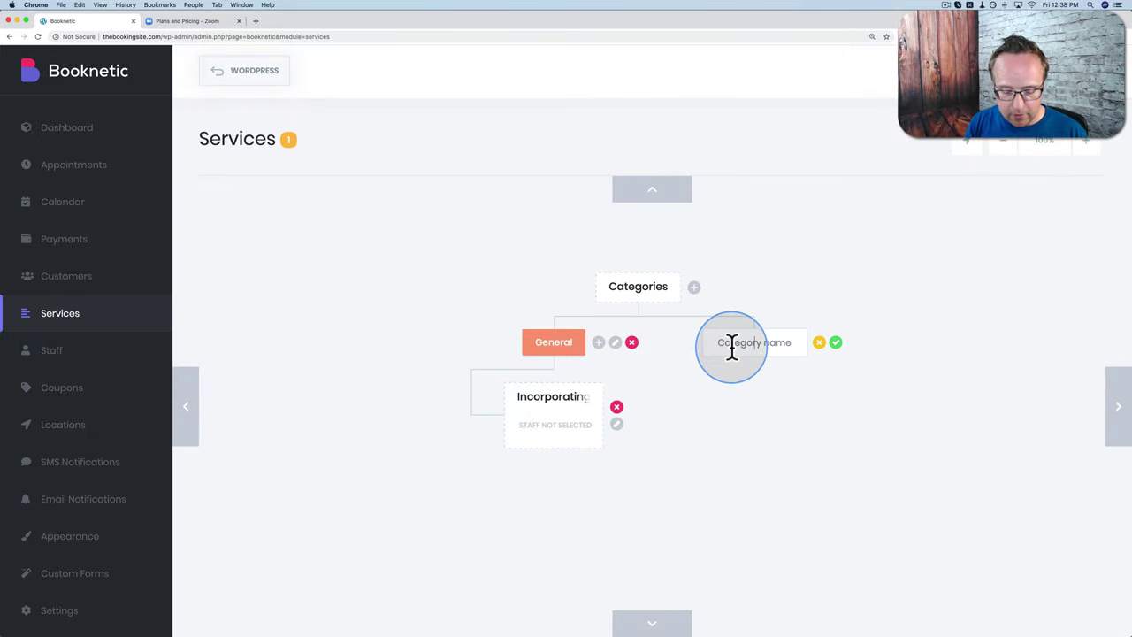
text(Divorce)
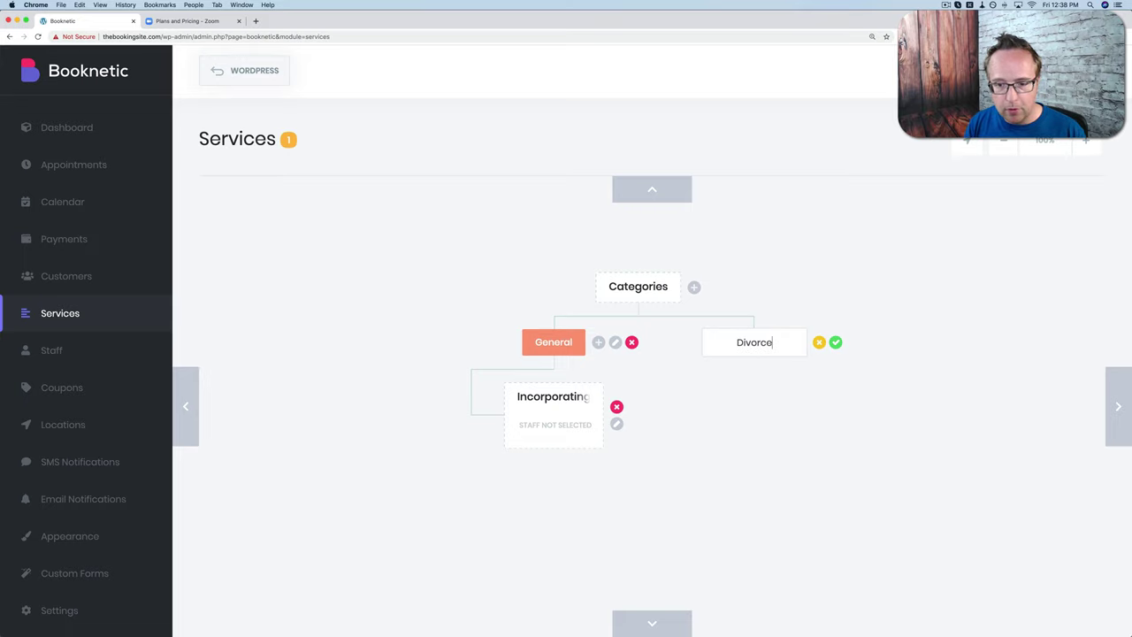
click(835, 342)
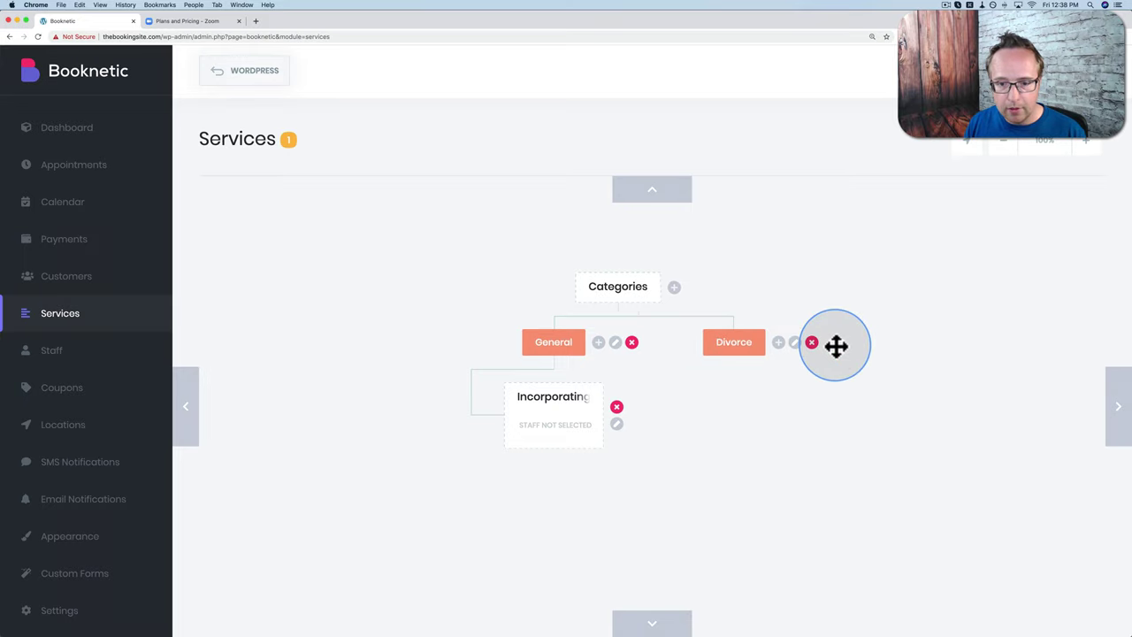
Step: Add a DUI service category, then go back to the WordPress dashboard
click(673, 292)
click(876, 344)
text(DUI)
click(936, 342)
click(964, 342)
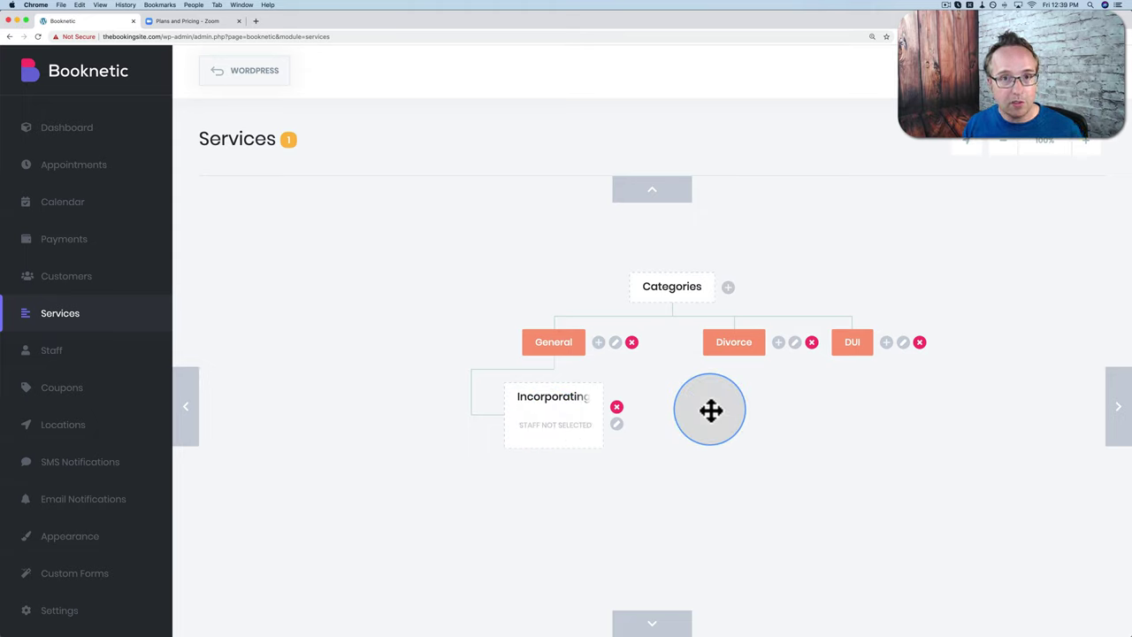
click(246, 79)
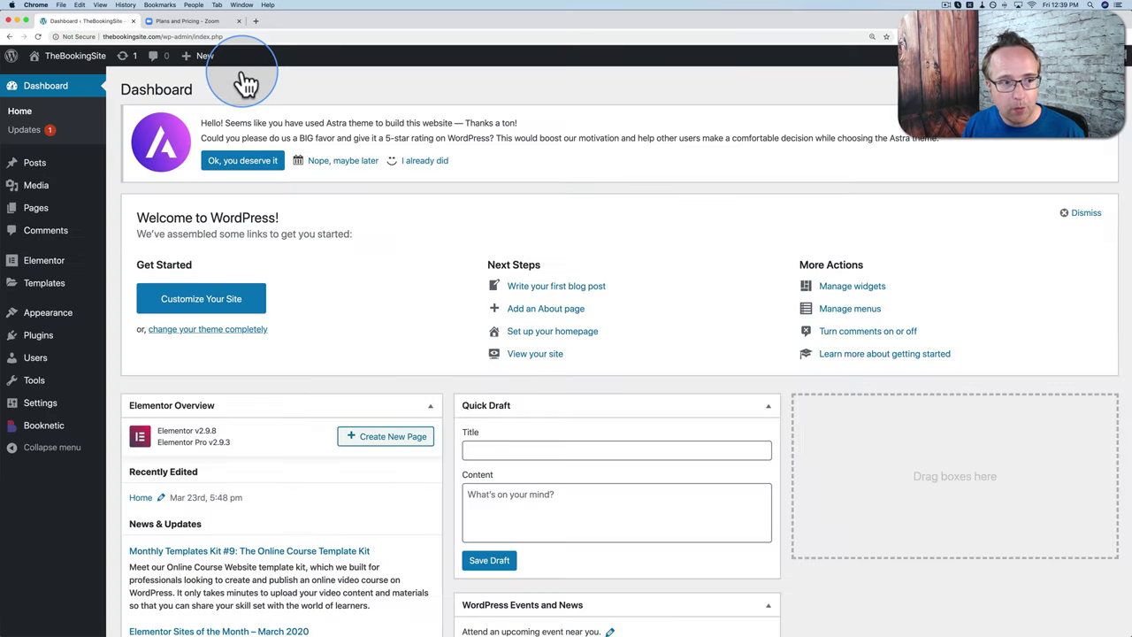
Step: Title the new page 'Legal Eagle Booking' and insert a Booknetic booking block
mouse_move(64, 177)
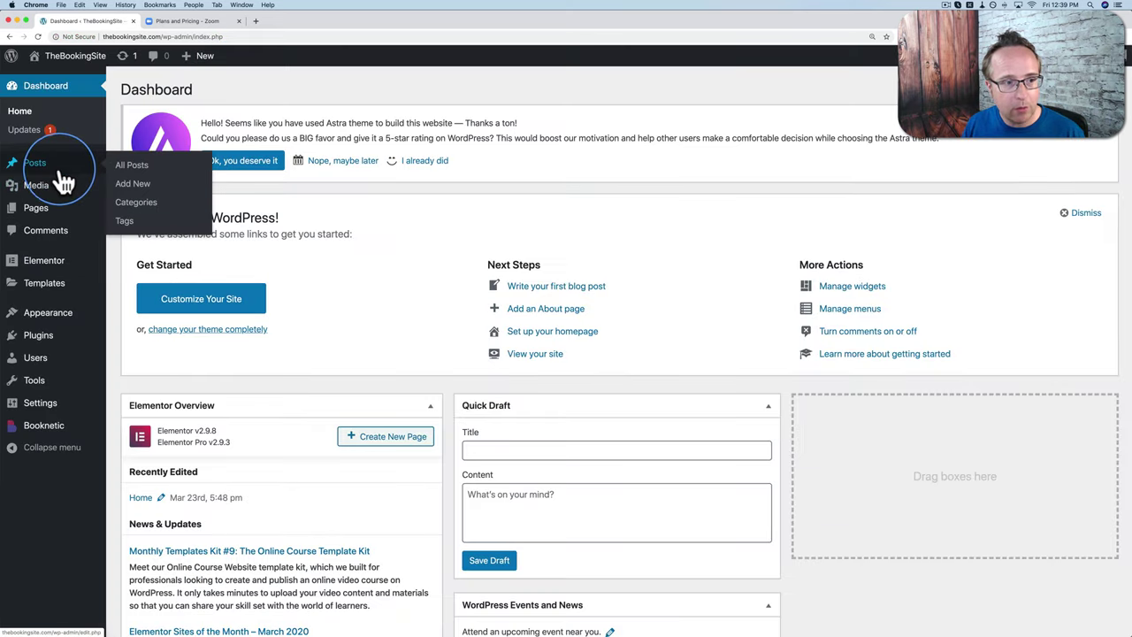
mouse_move(40, 213)
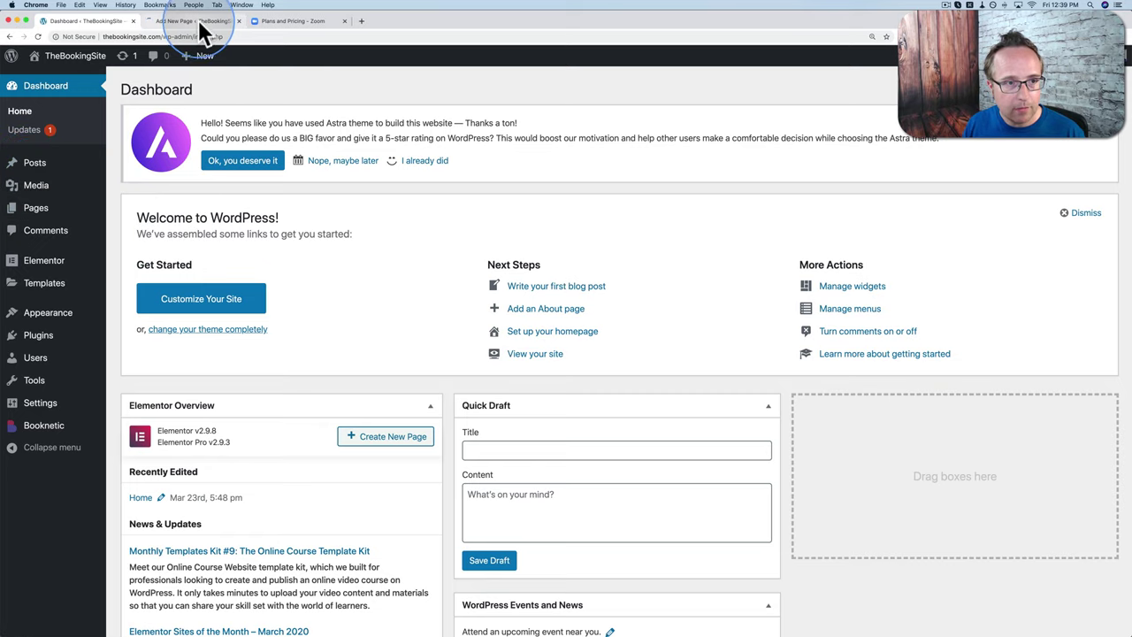
click(203, 31)
click(281, 219)
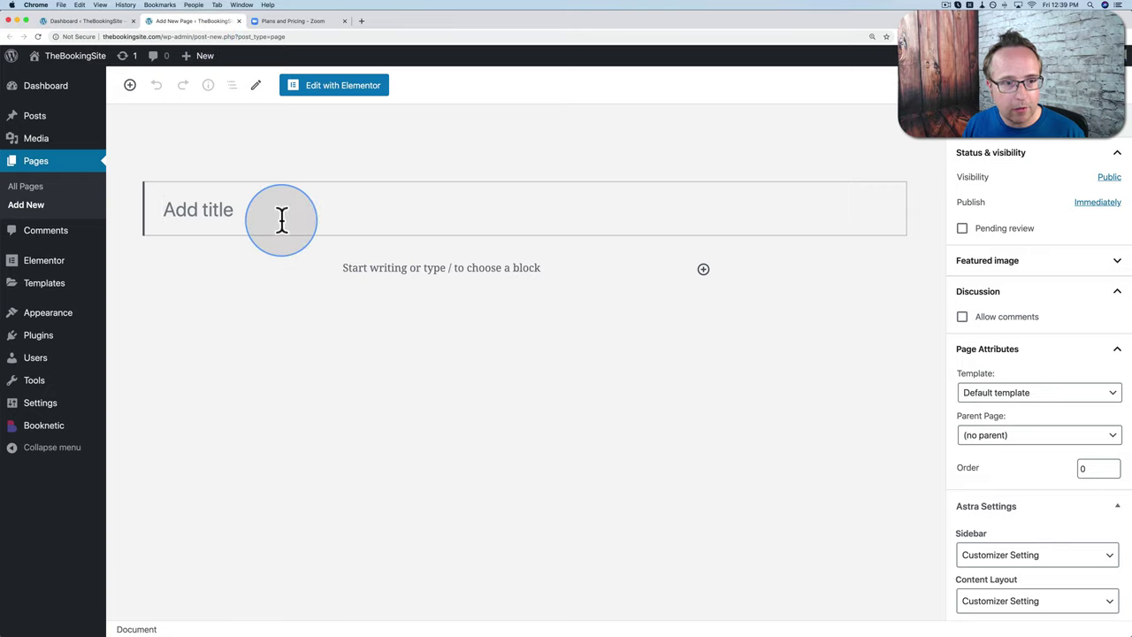
text(Legal Eagle Booking)
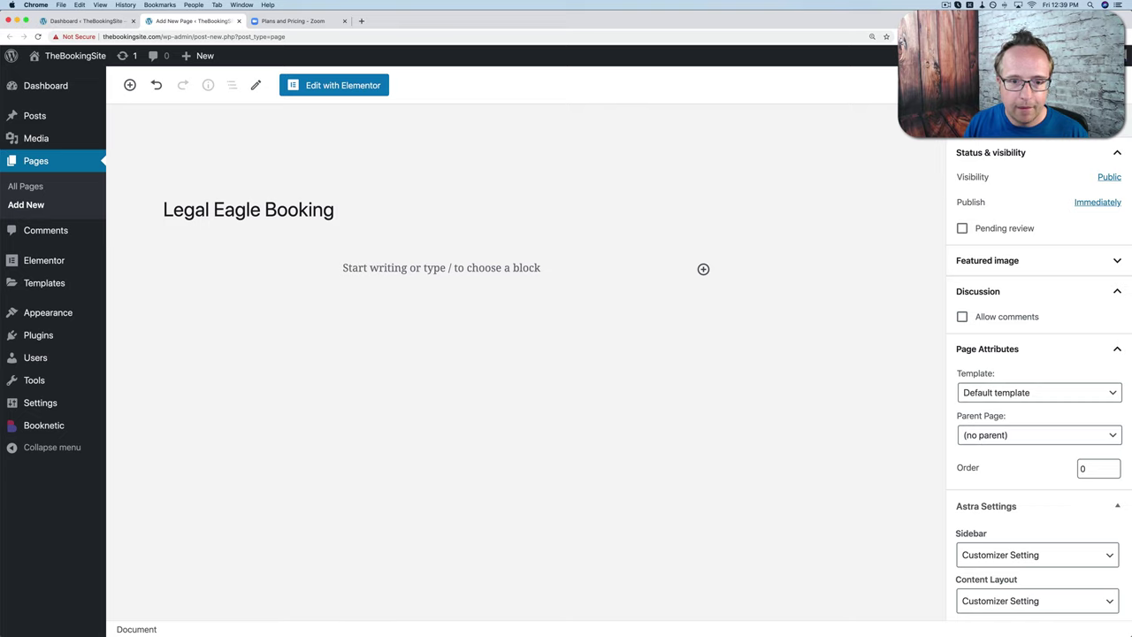
click(419, 269)
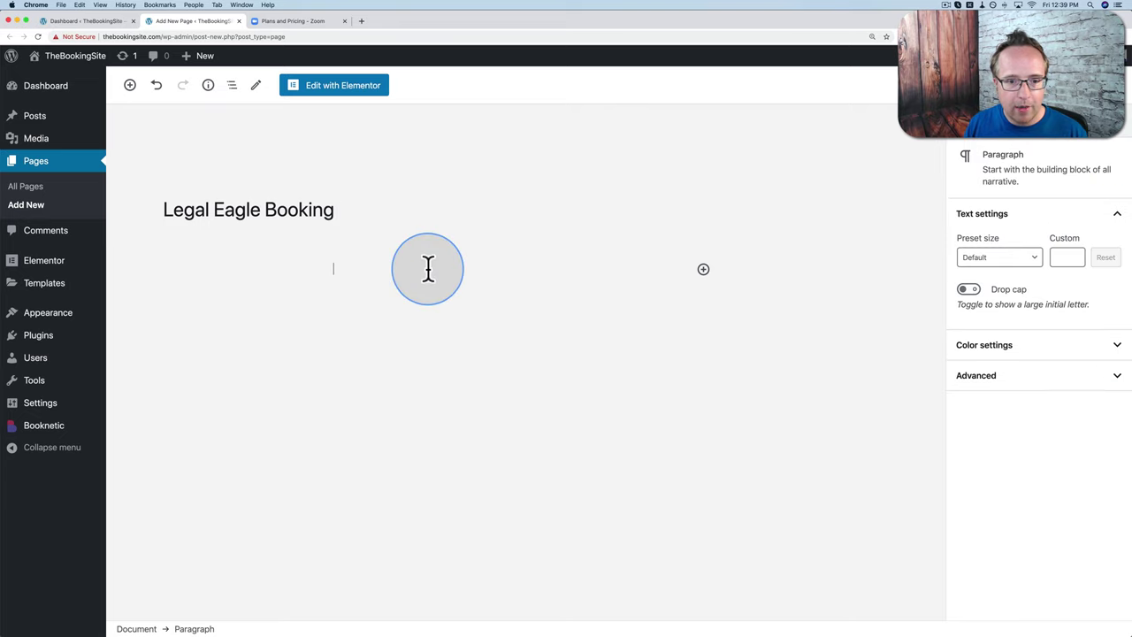
click(703, 270)
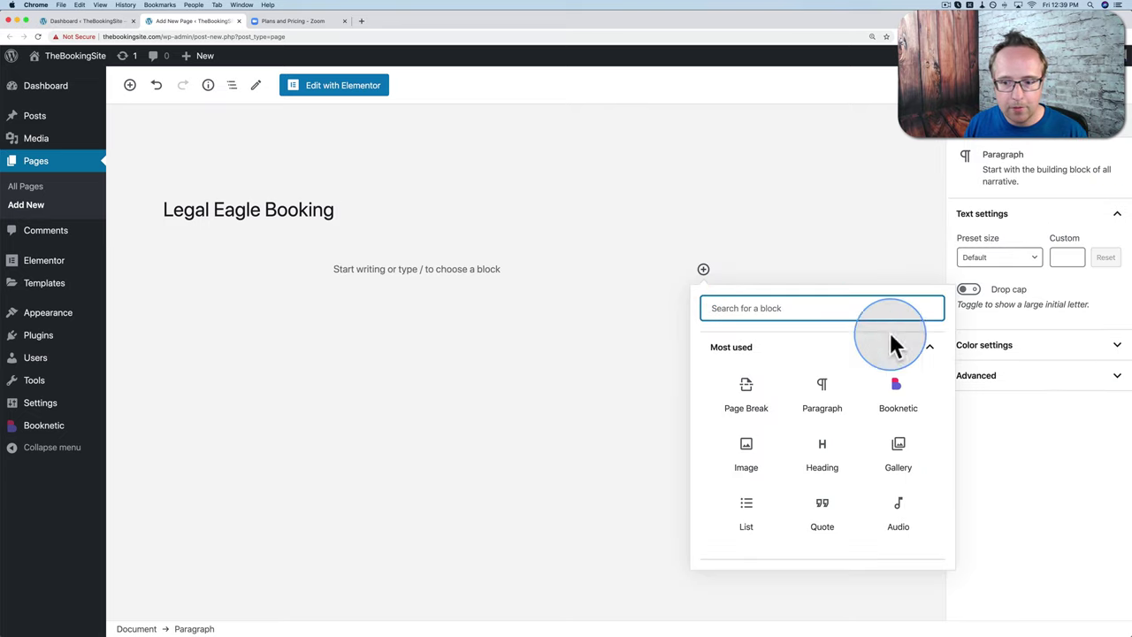
click(896, 393)
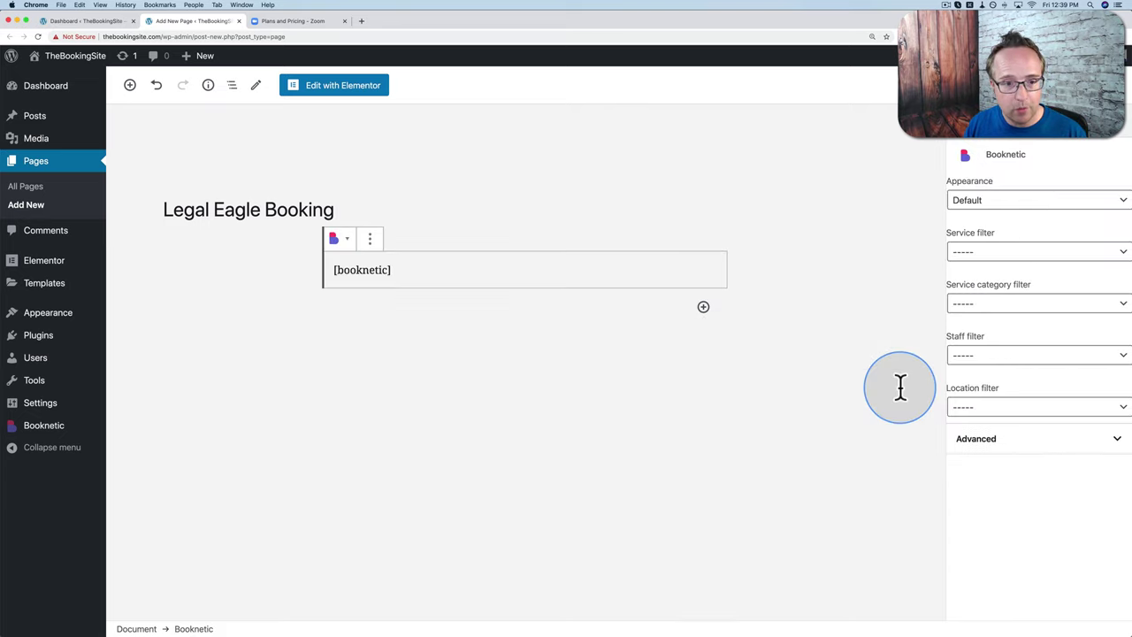
click(403, 274)
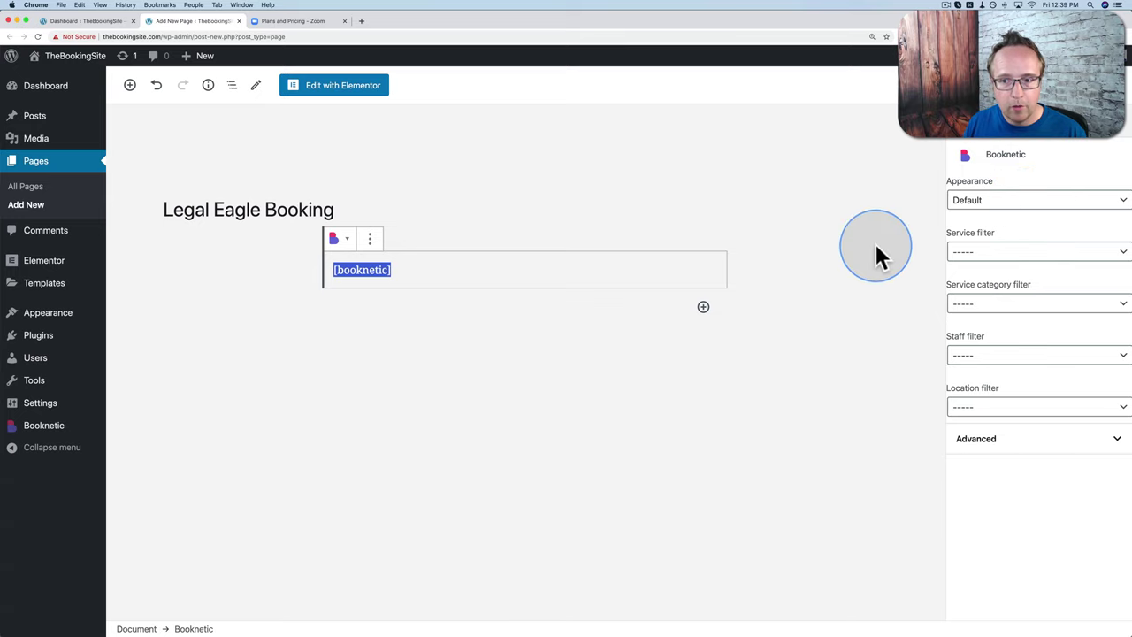
click(989, 209)
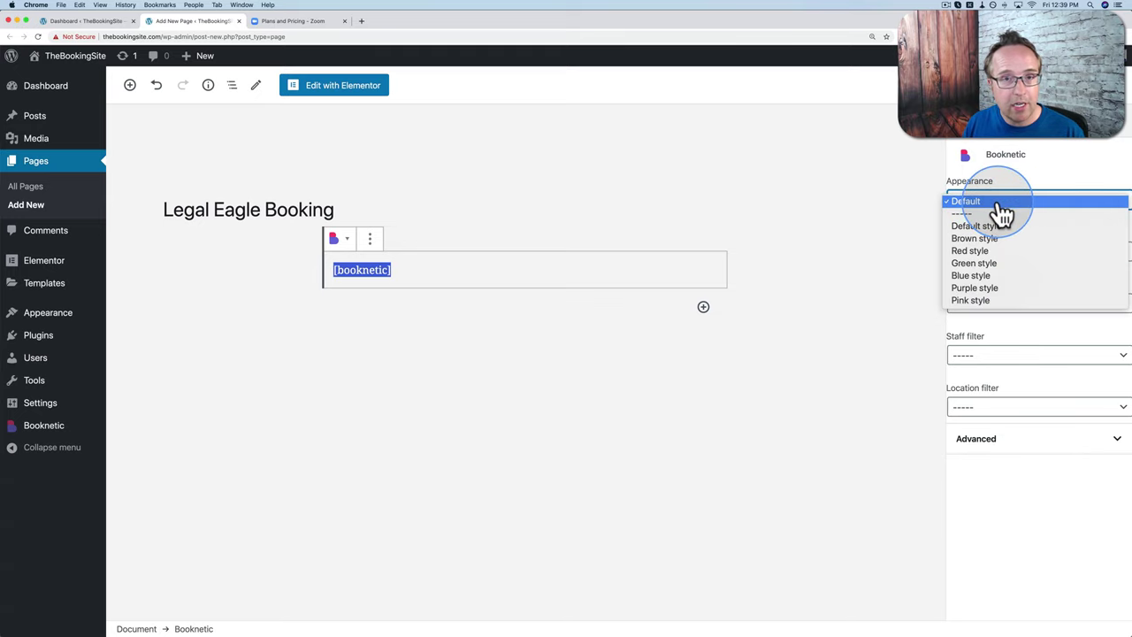
click(998, 205)
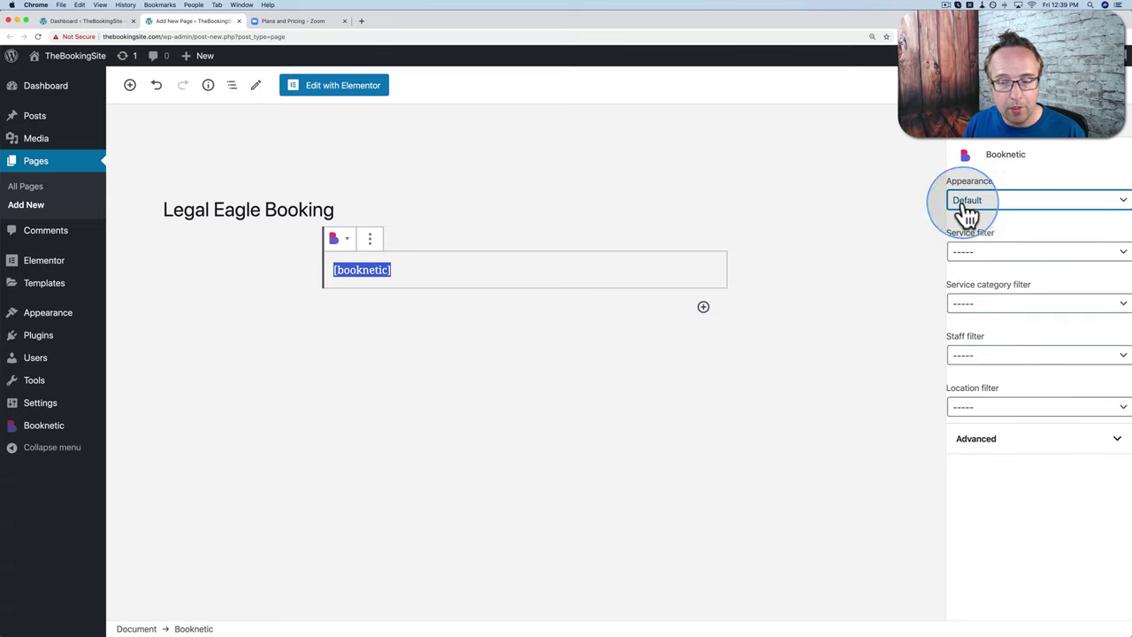
click(991, 216)
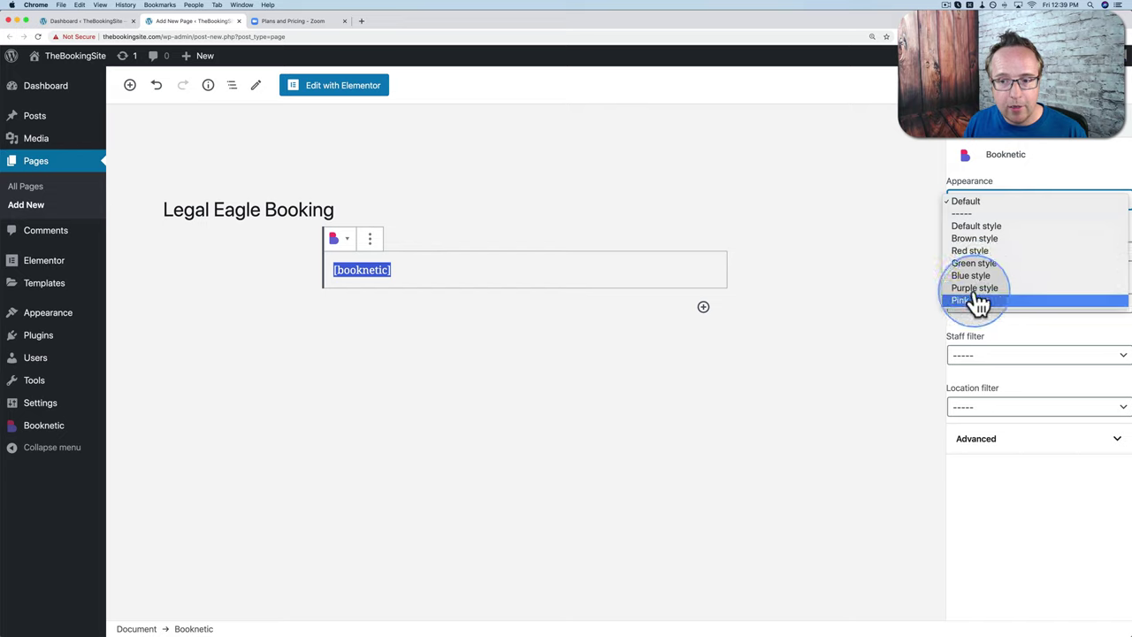
click(982, 210)
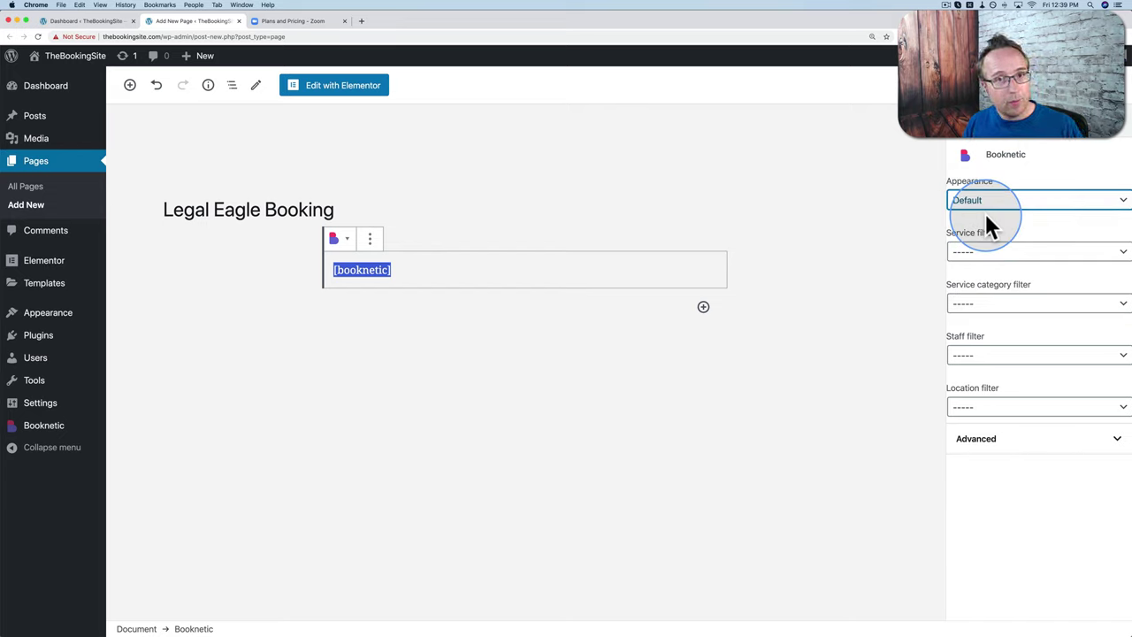
click(980, 253)
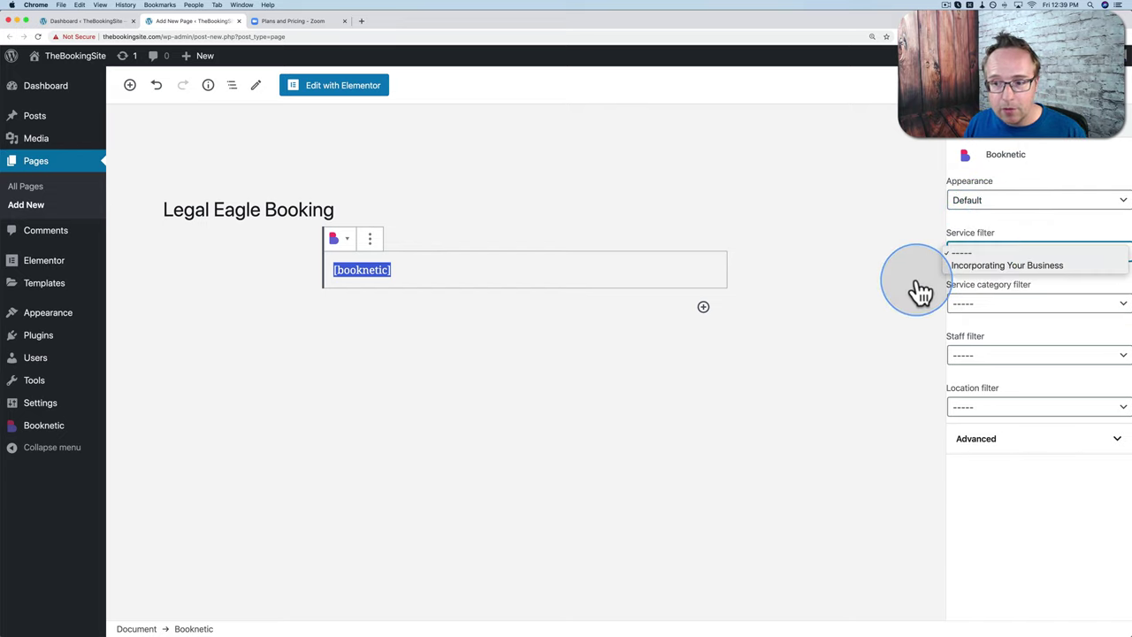
click(1000, 267)
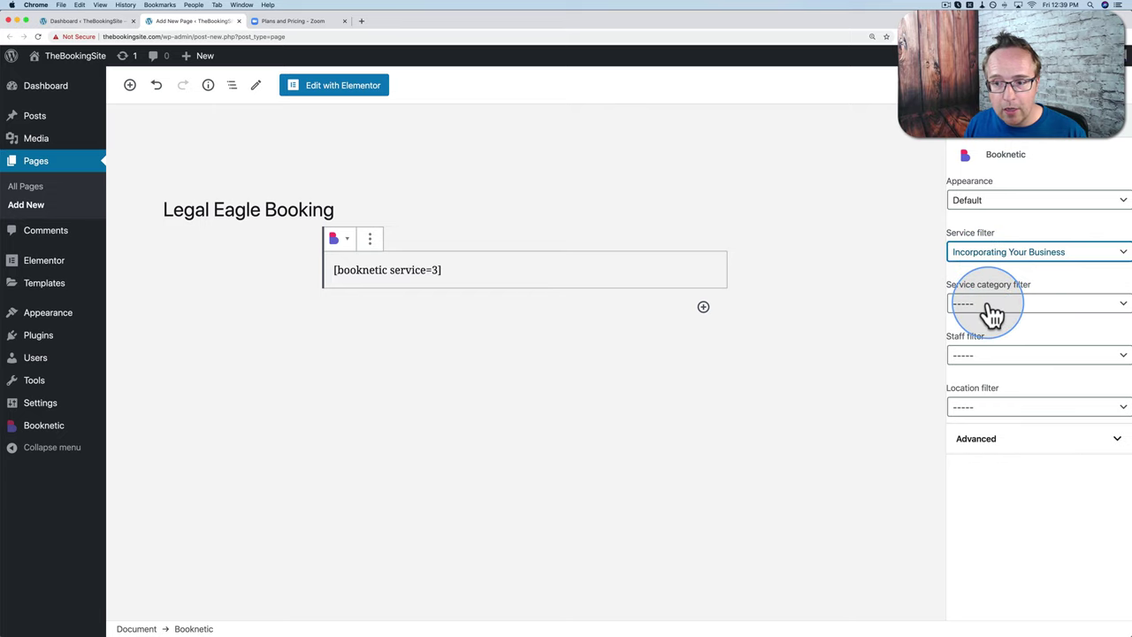
click(993, 311)
click(964, 323)
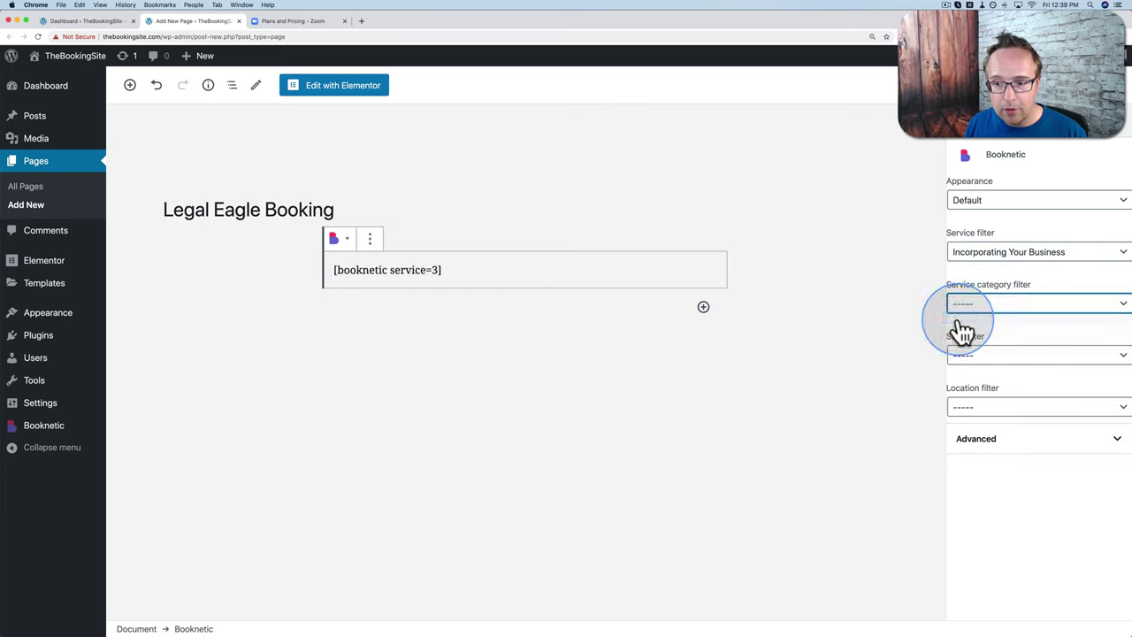
click(979, 357)
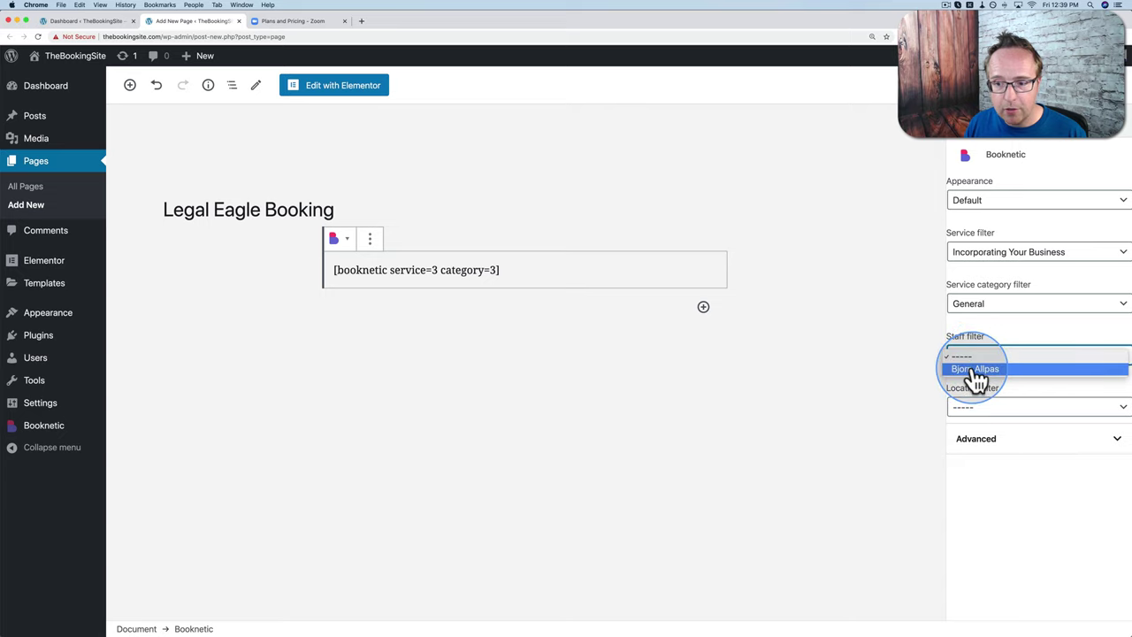
click(977, 369)
click(977, 407)
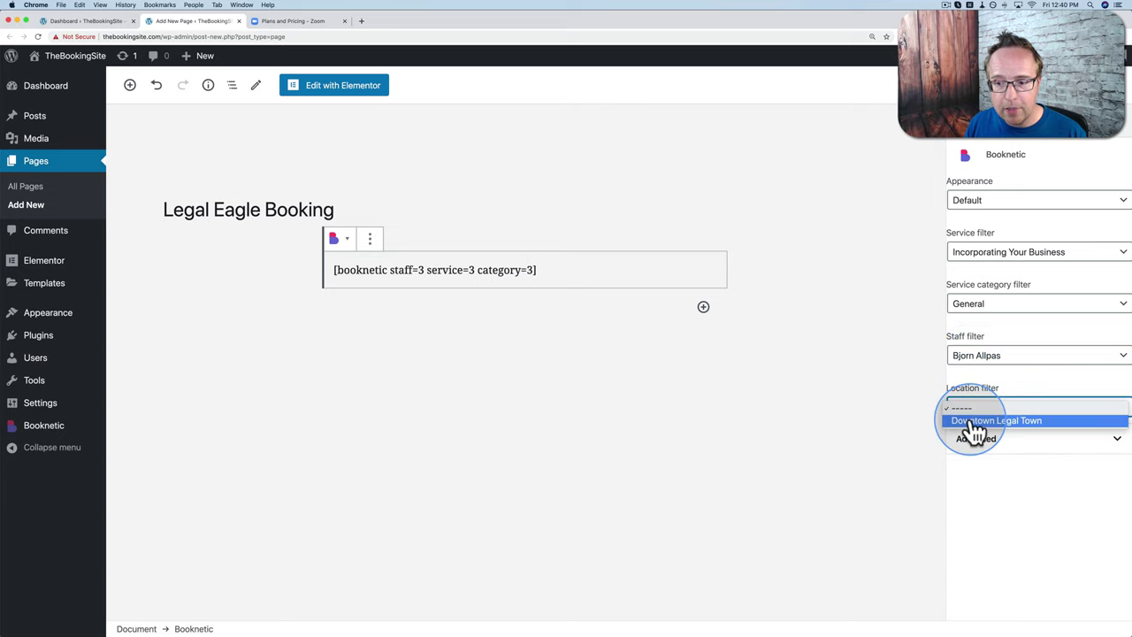
click(976, 423)
click(973, 407)
click(973, 391)
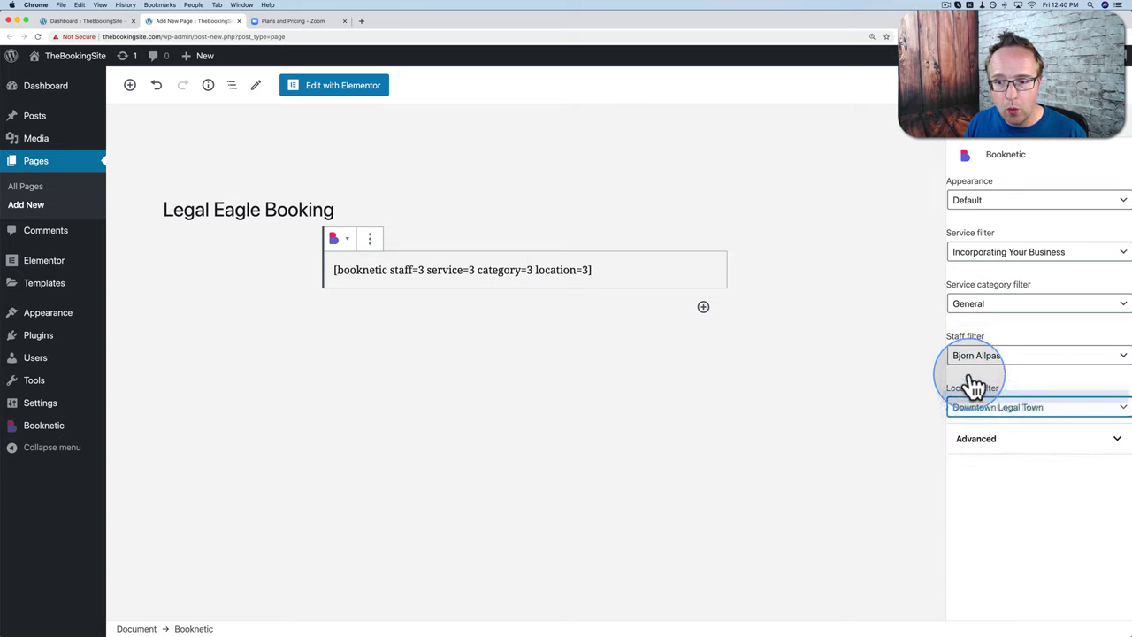
click(976, 361)
click(964, 344)
click(970, 303)
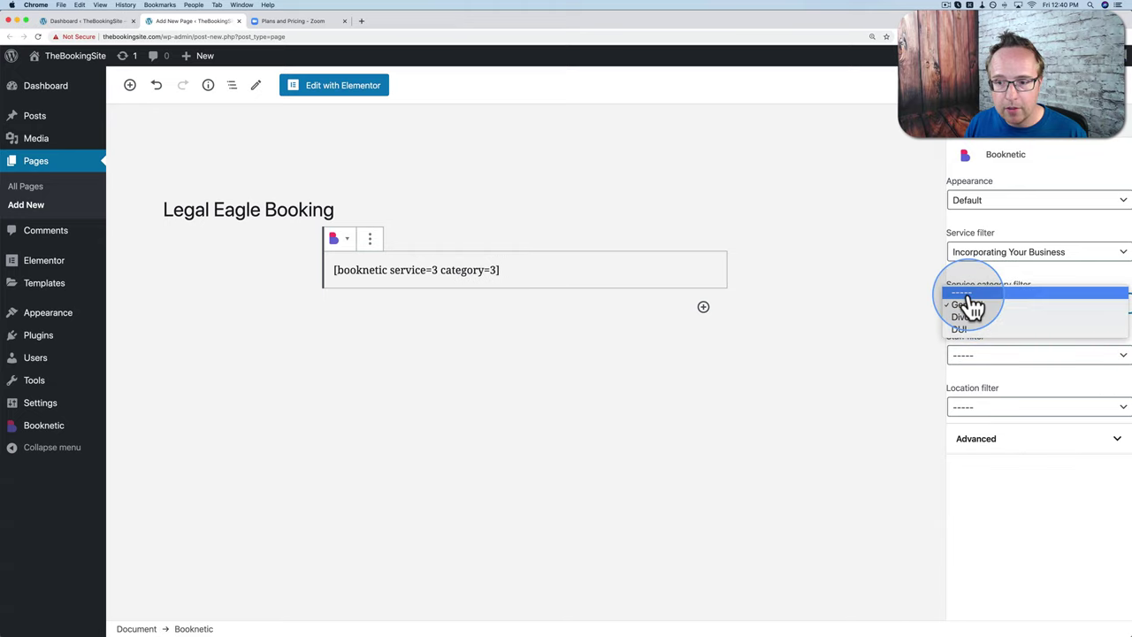
click(971, 287)
click(973, 265)
click(973, 244)
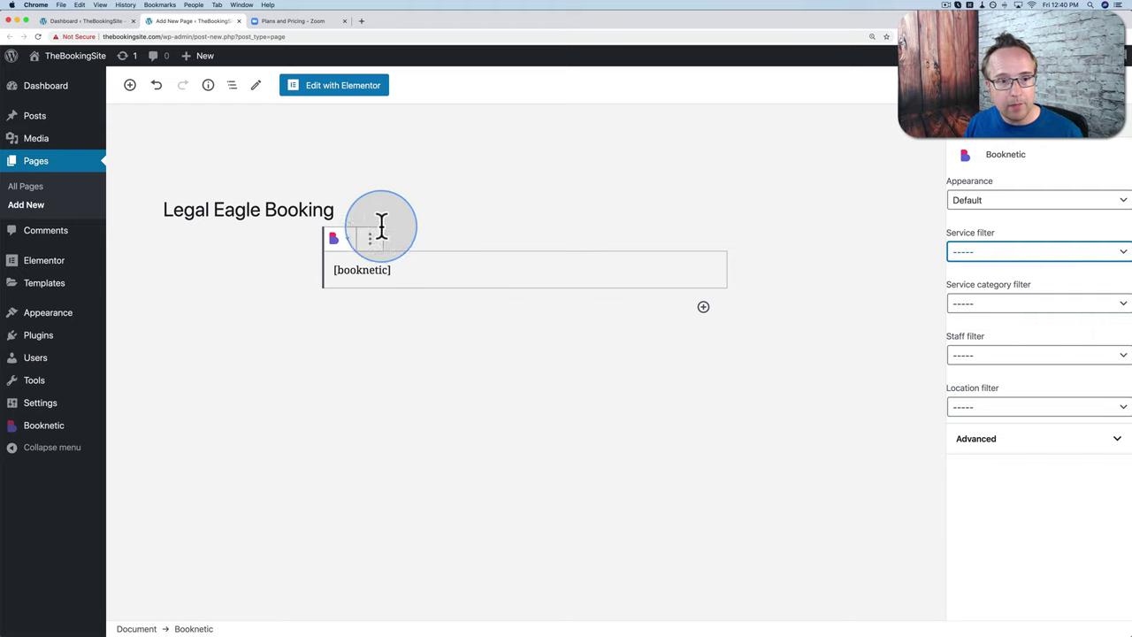
Step: Prefix the page title with the customer's name and limit the Booknetic block to the one staff member
click(163, 213)
text(Bjorn's)
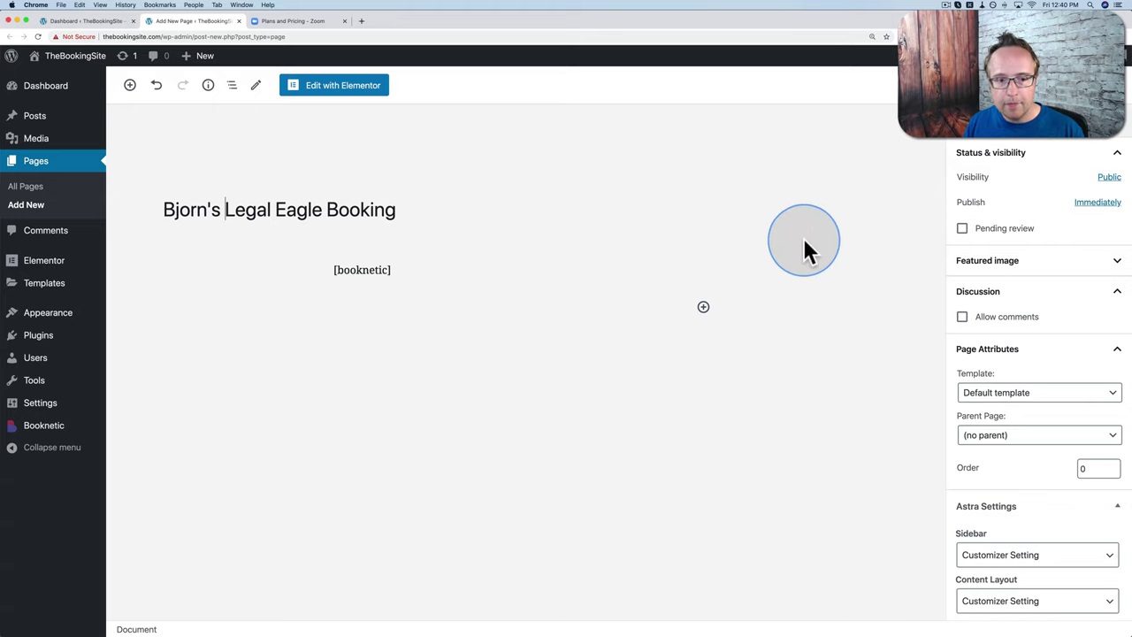
click(408, 263)
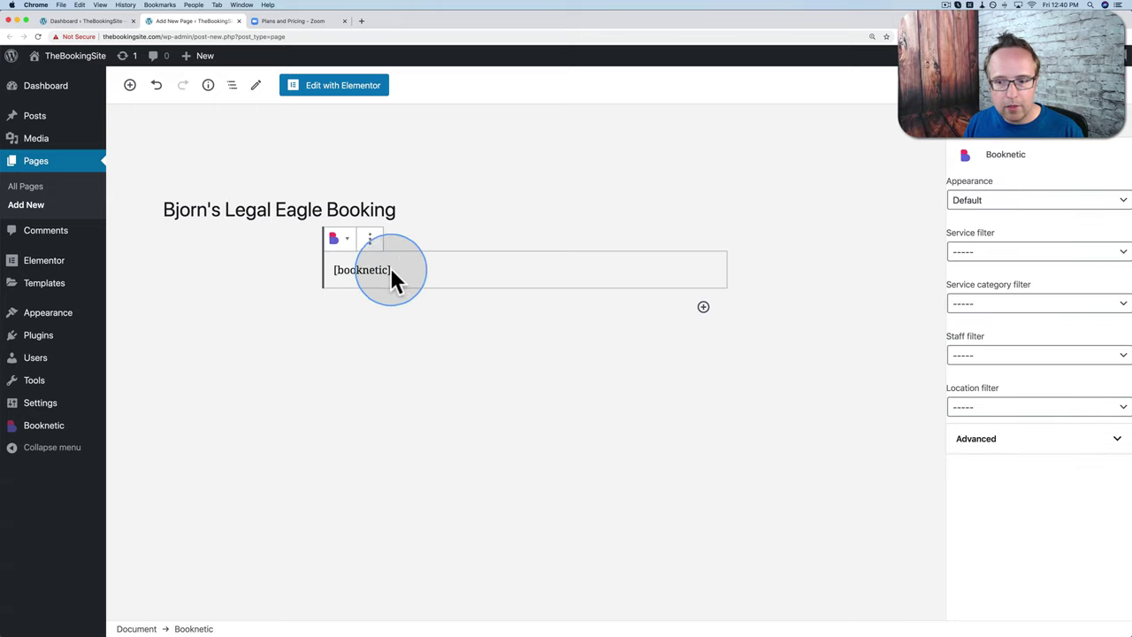
click(977, 356)
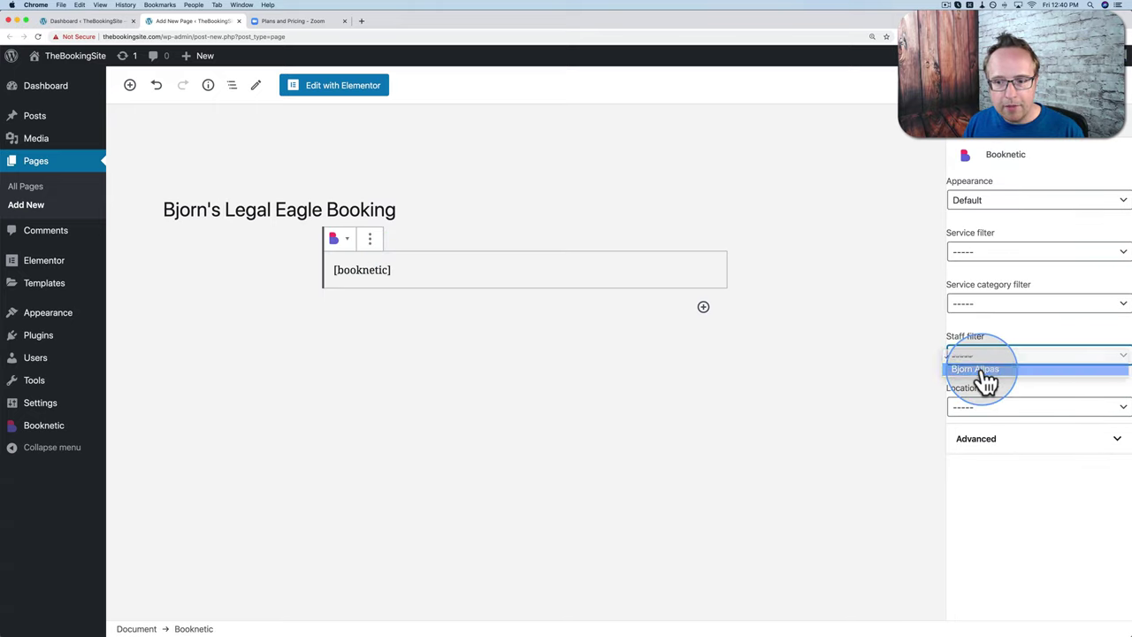
click(982, 371)
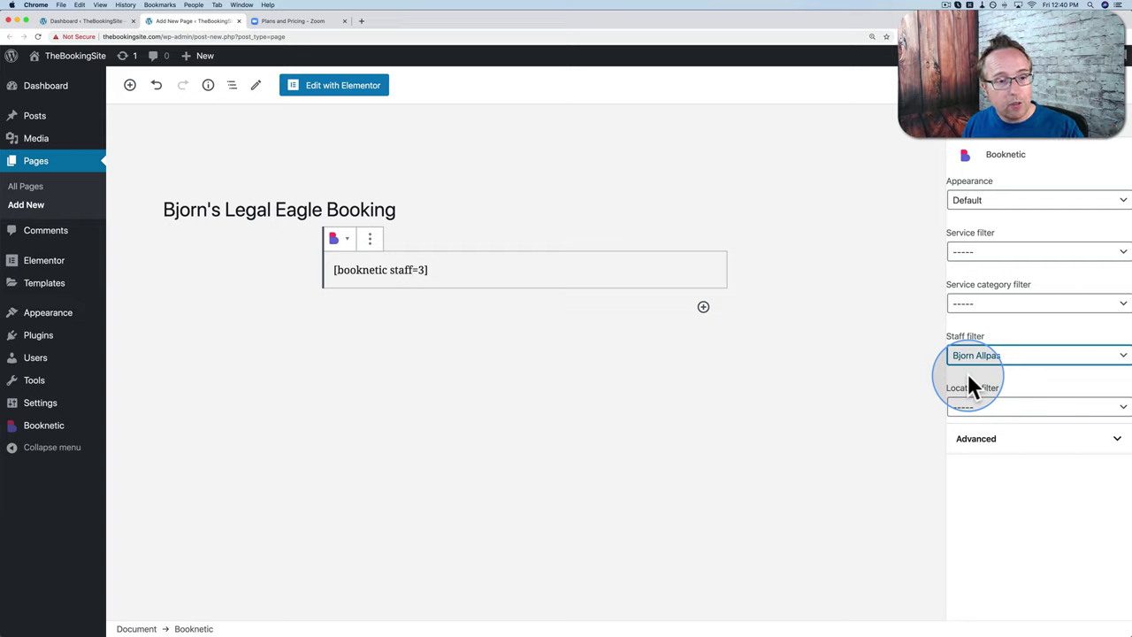
Step: Reset the staff filter to '-----', delete the name from the title, and start publishing
click(977, 358)
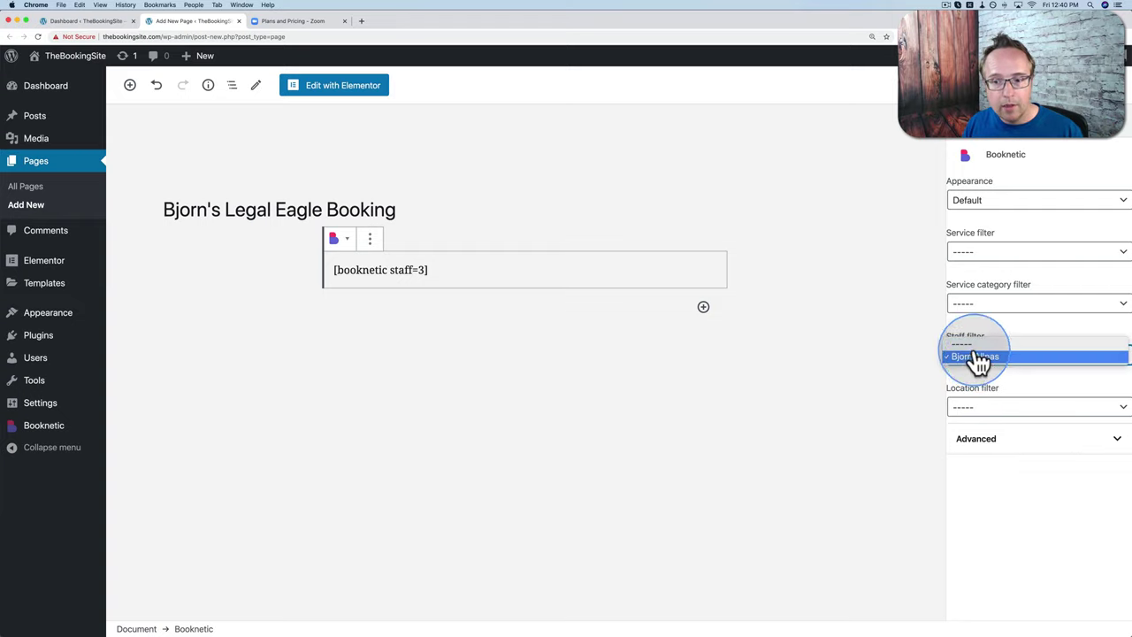
click(960, 341)
drag(225, 212, 124, 219)
key(BackSpace)
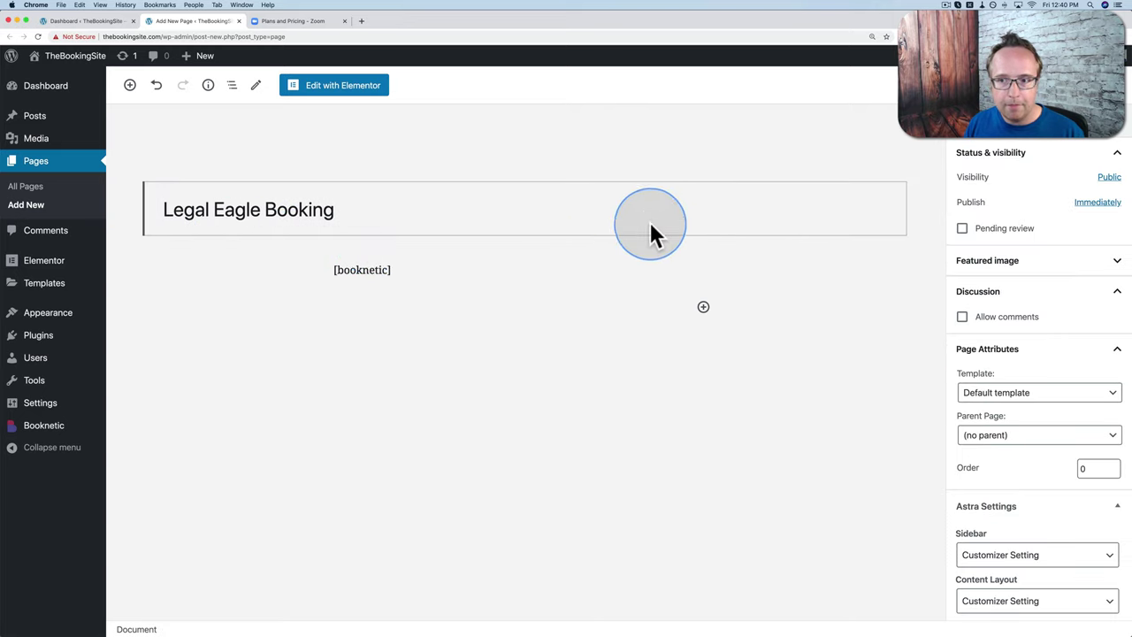
click(1043, 85)
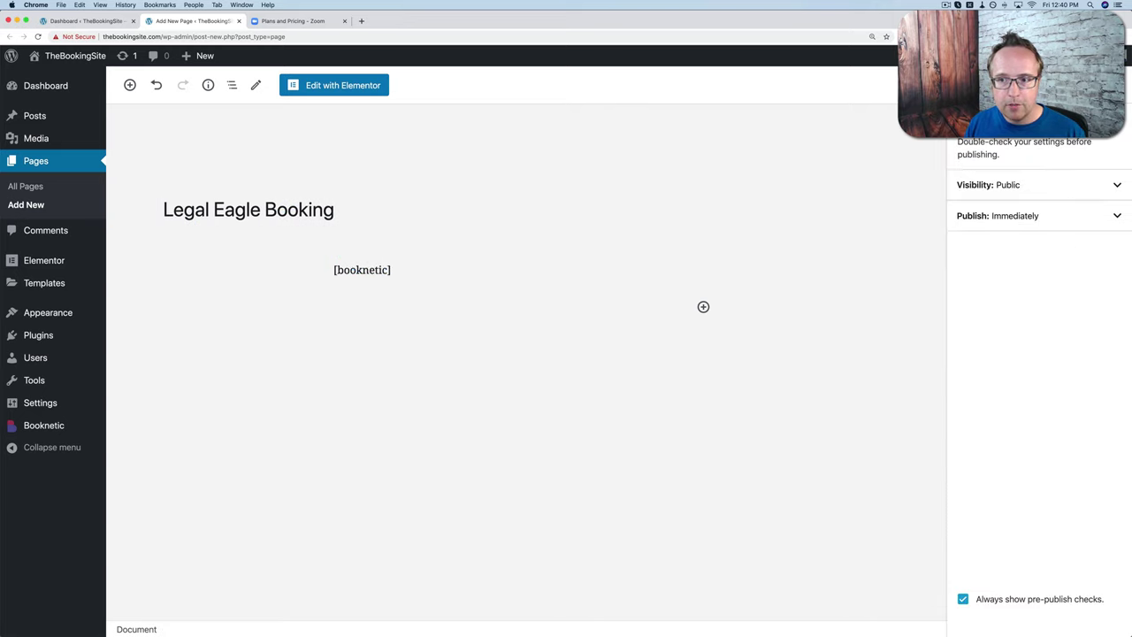
Step: Publish the Legal Eagle Booking page and view it live
click(1044, 85)
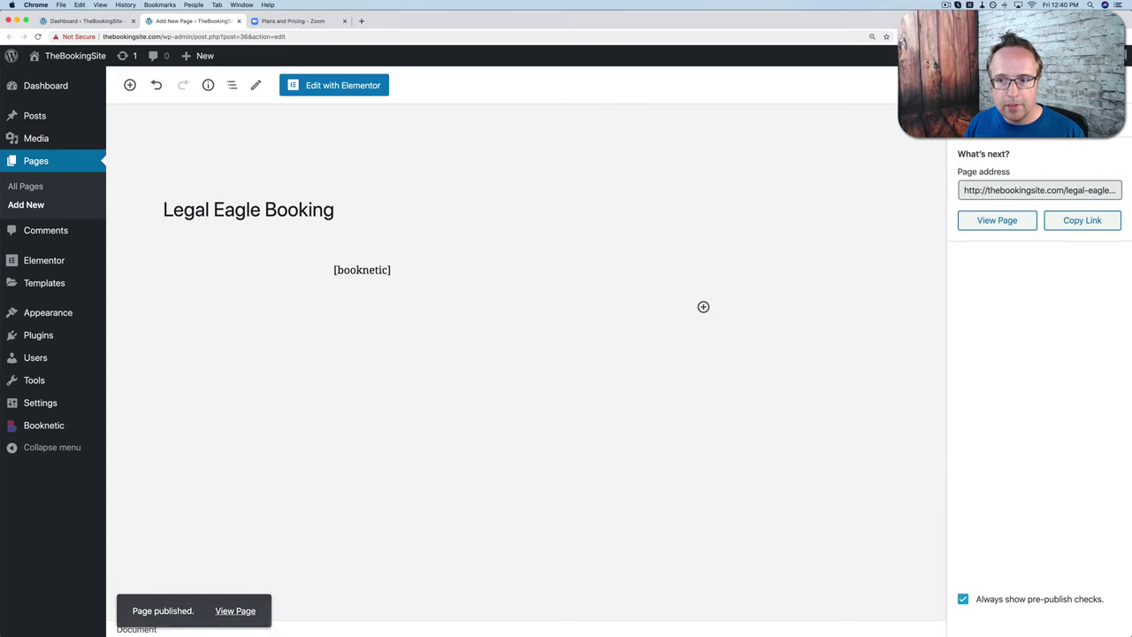
super+click(997, 223)
click(303, 21)
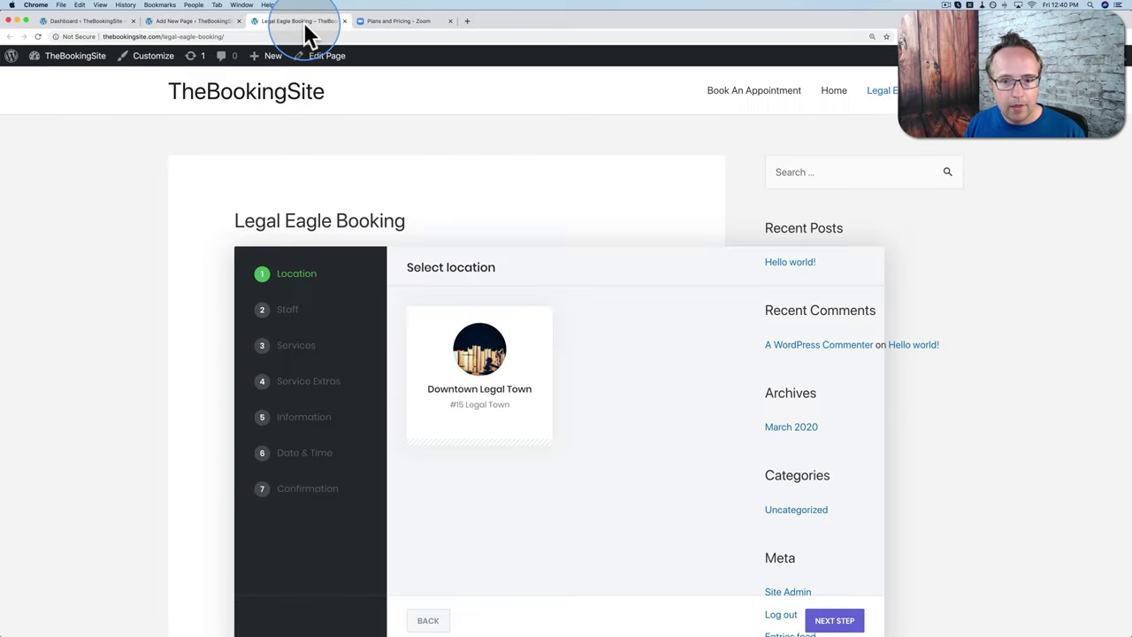
scroll(406, 228, down, 5)
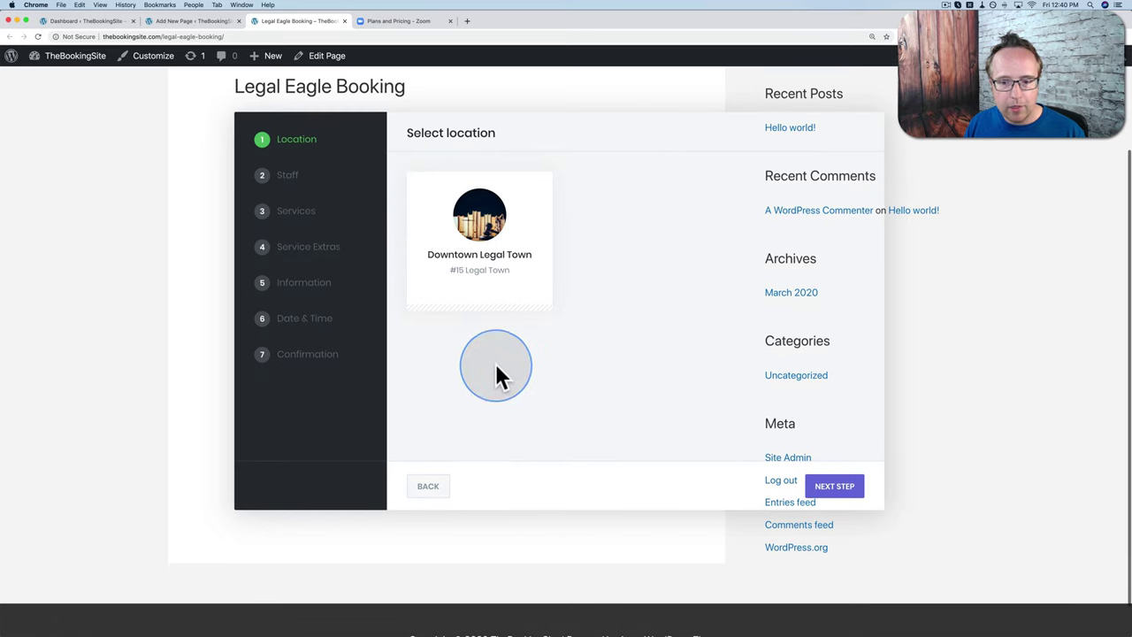
scroll(488, 379, up, 4)
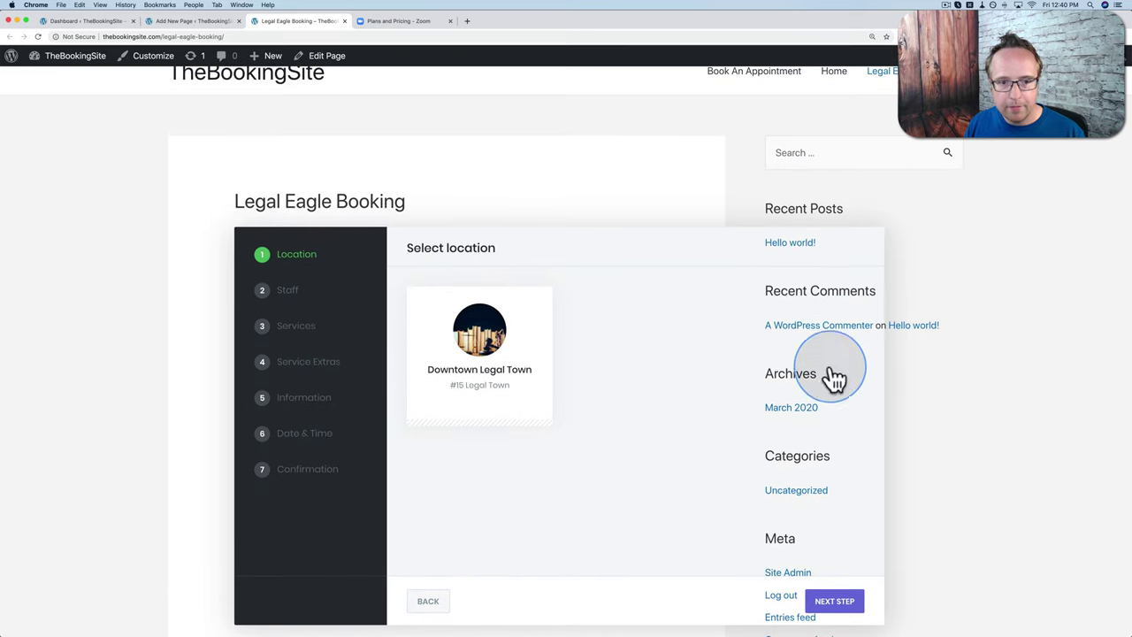
Step: Set the page to No Sidebar and Full Width / Contained, update it, and reload the live page
click(202, 21)
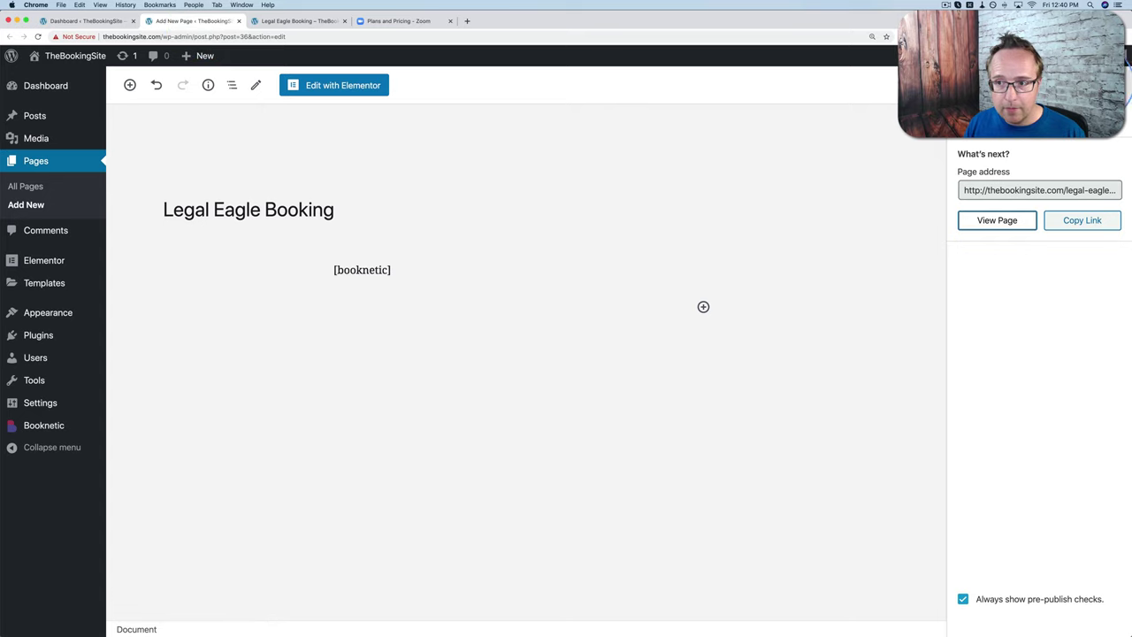
click(1127, 100)
scroll(1033, 416, down, 4)
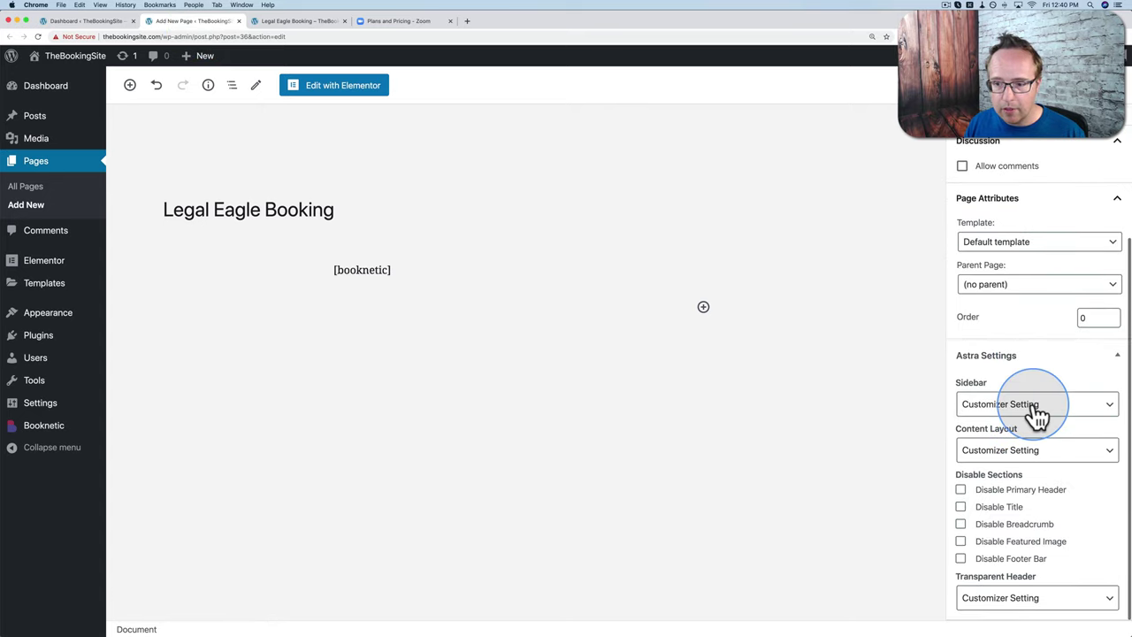
click(978, 414)
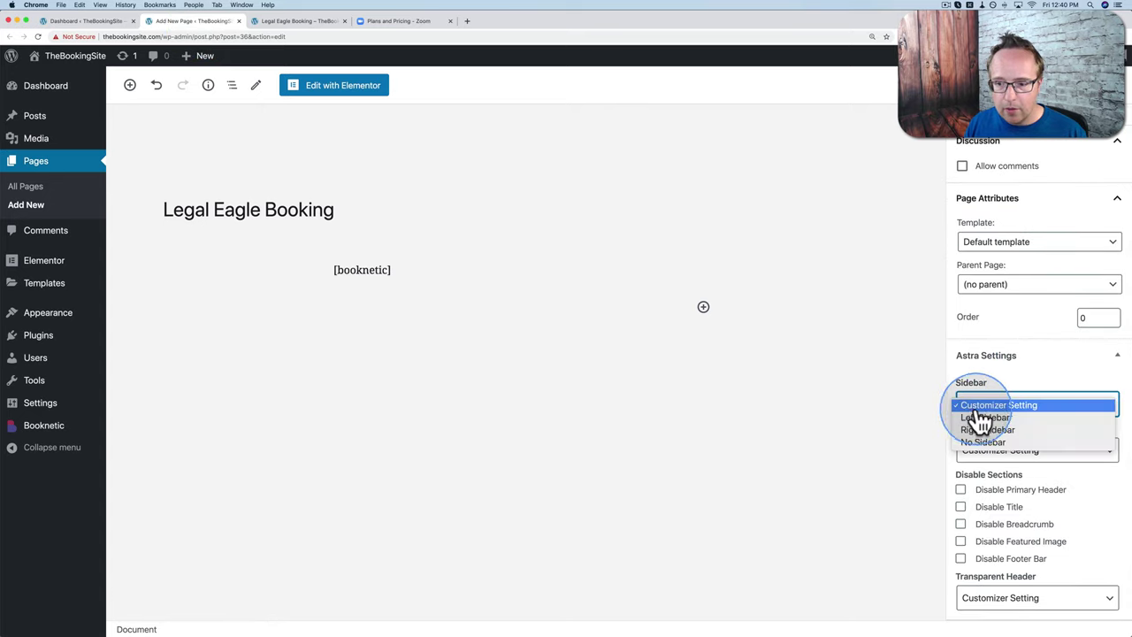
click(984, 442)
click(1000, 456)
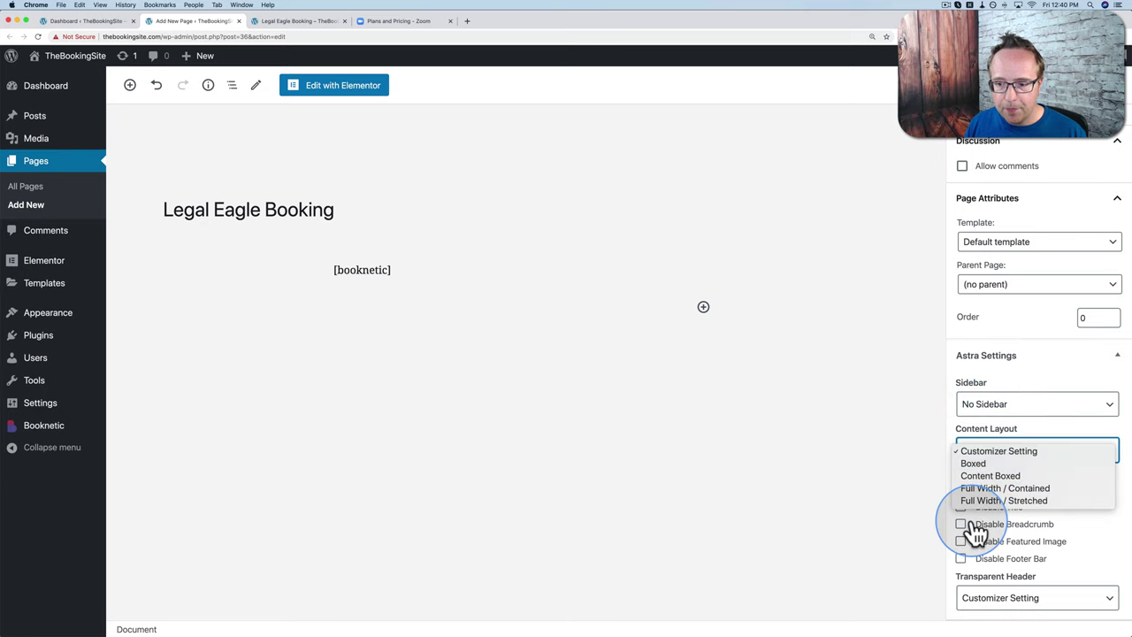
click(996, 490)
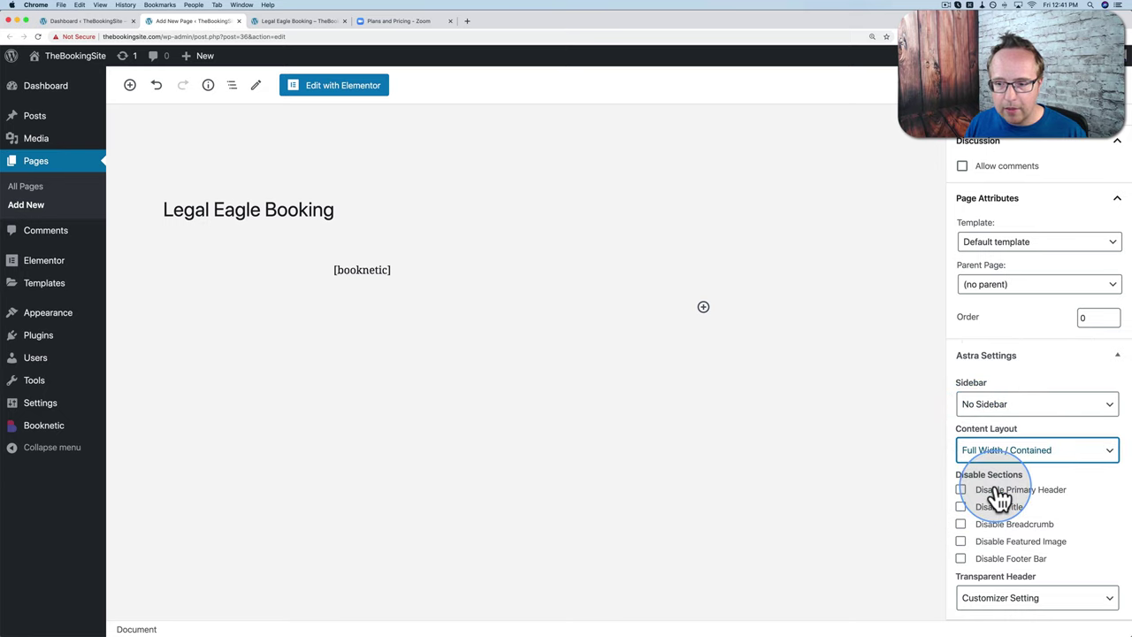
click(1044, 85)
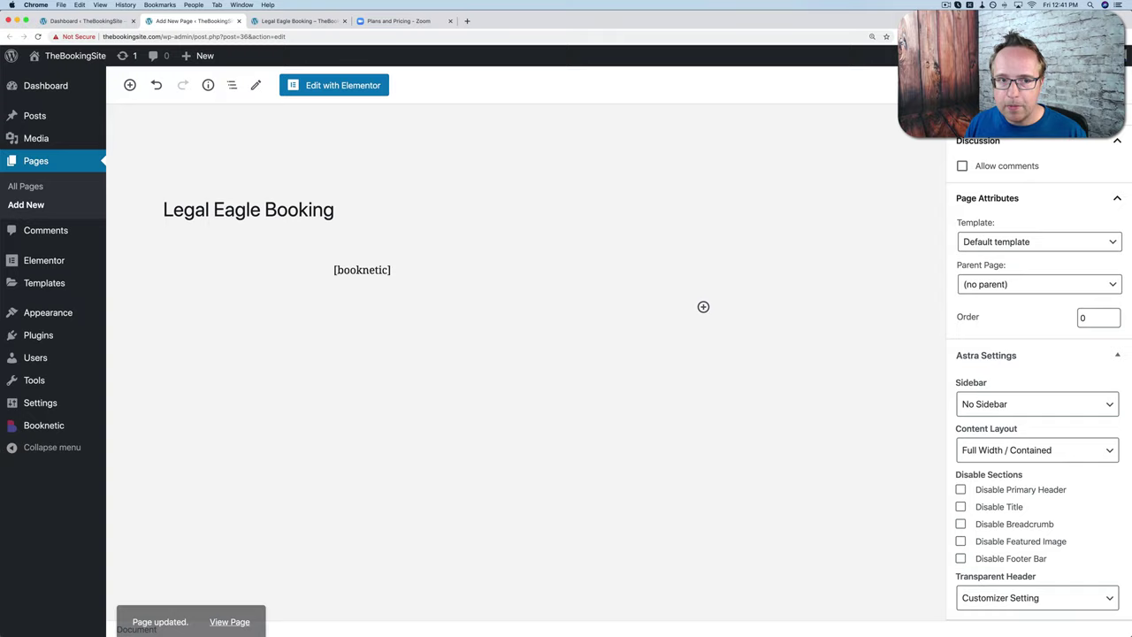
click(314, 25)
key(super+r)
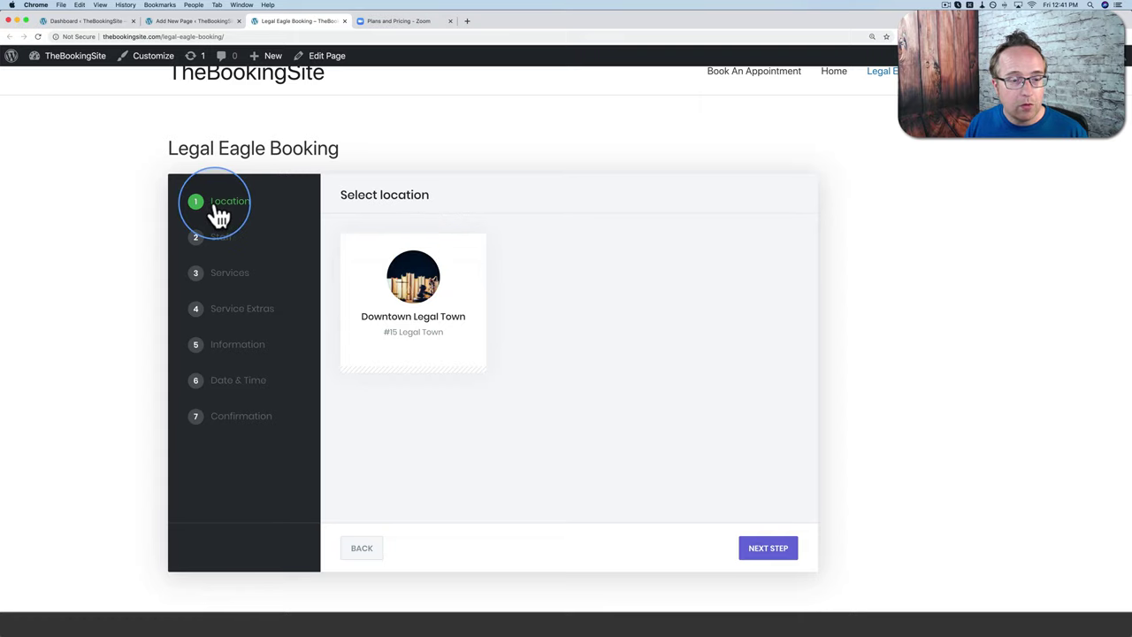
Step: Pick Downtown Legal Town and the only staff member, find no services, then return to the Dashboard
click(403, 261)
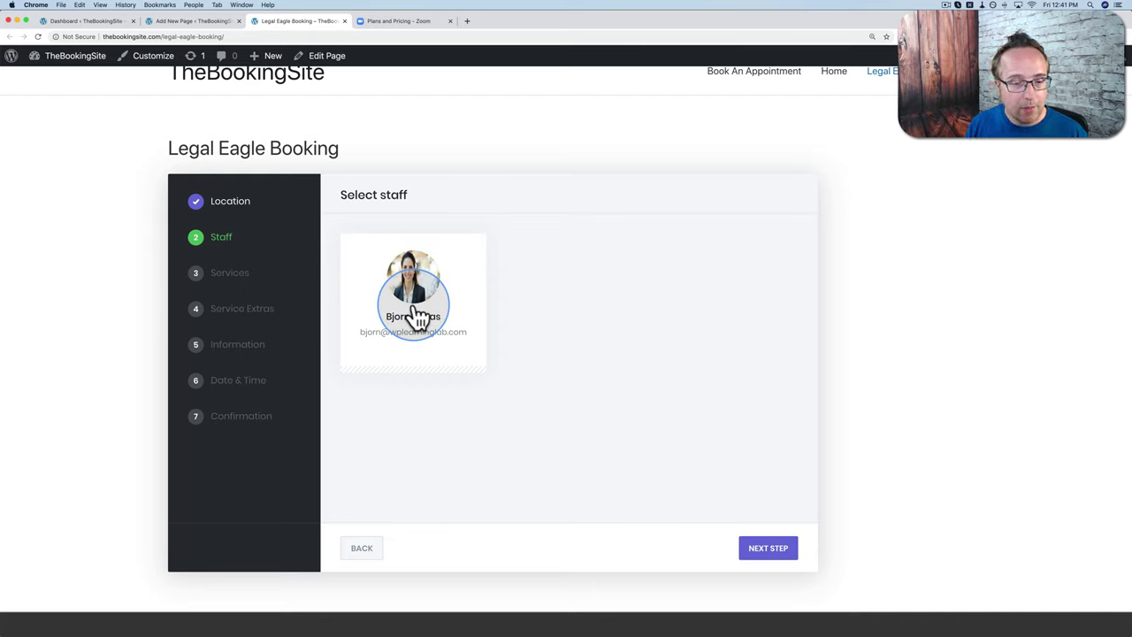
click(374, 293)
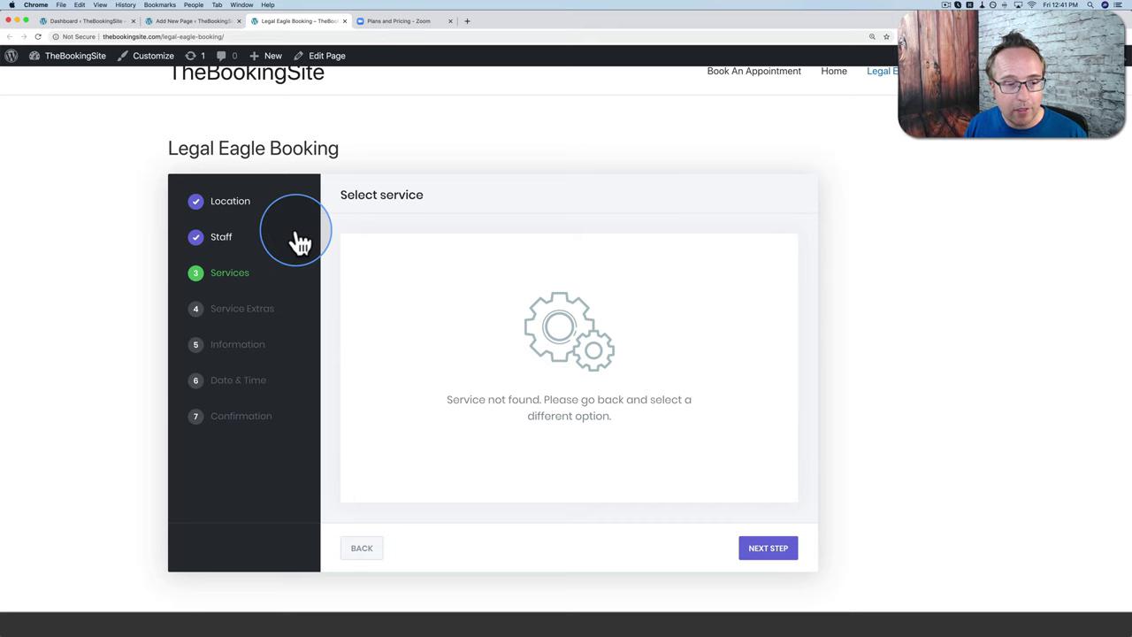
click(93, 22)
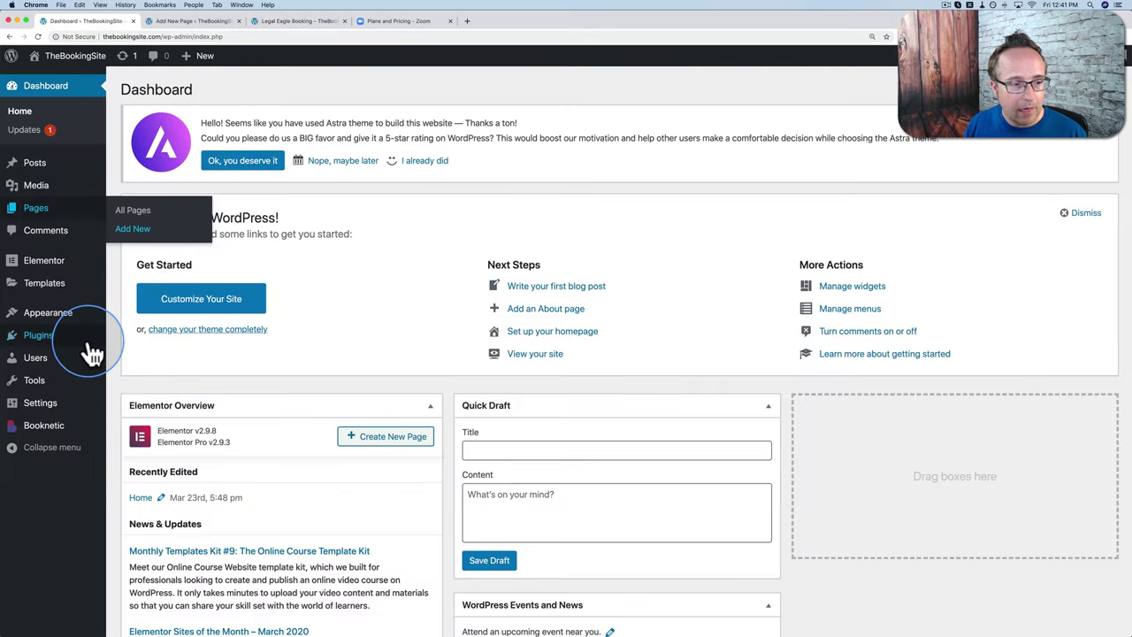
Step: Add the staff member to Incorporating Your Business with specific price off, save it, and return to the booking page
click(44, 427)
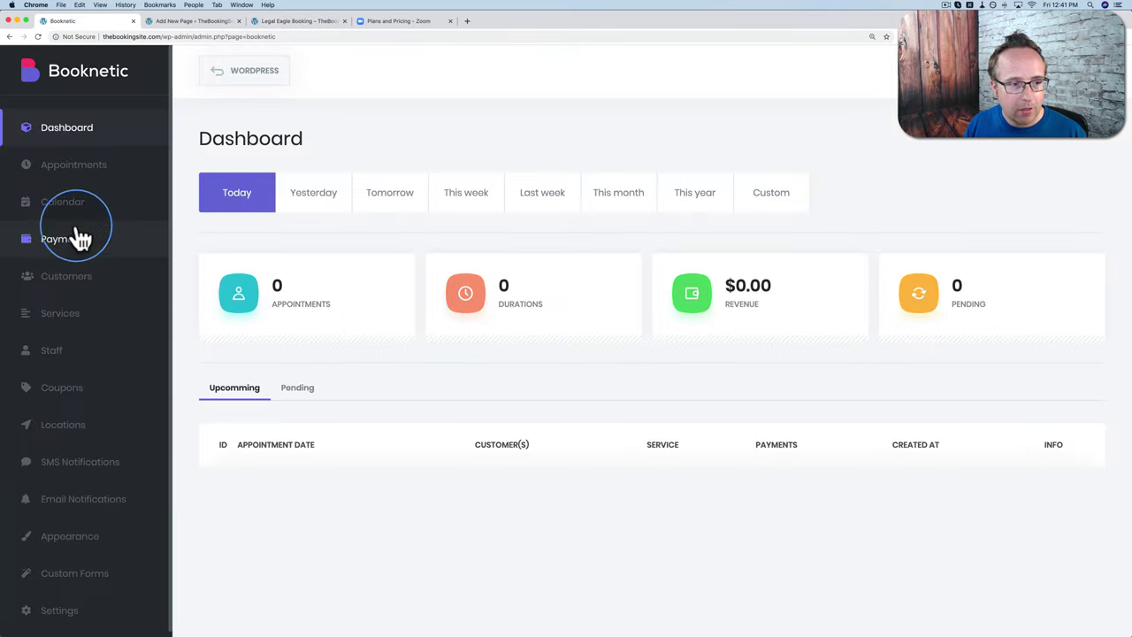
click(69, 321)
click(541, 428)
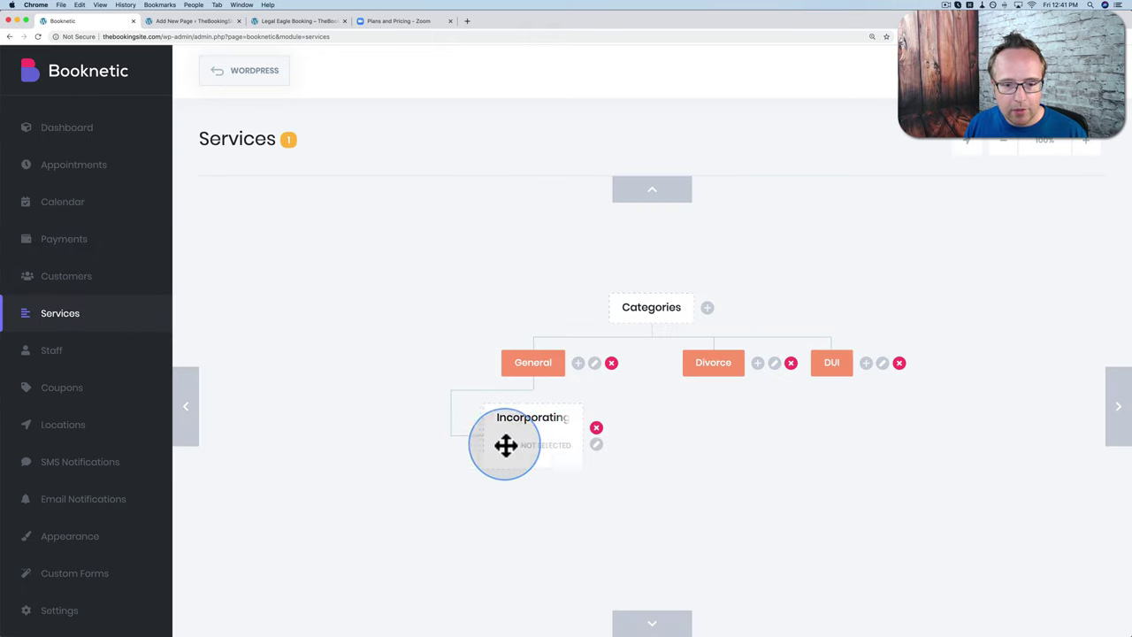
click(596, 444)
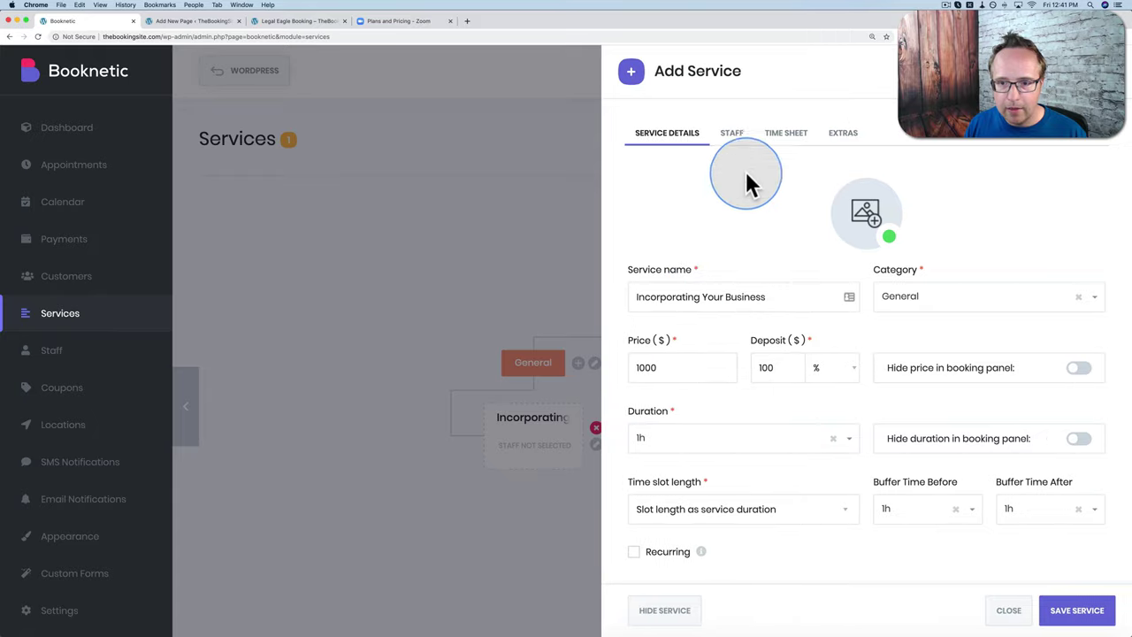
click(739, 146)
click(648, 189)
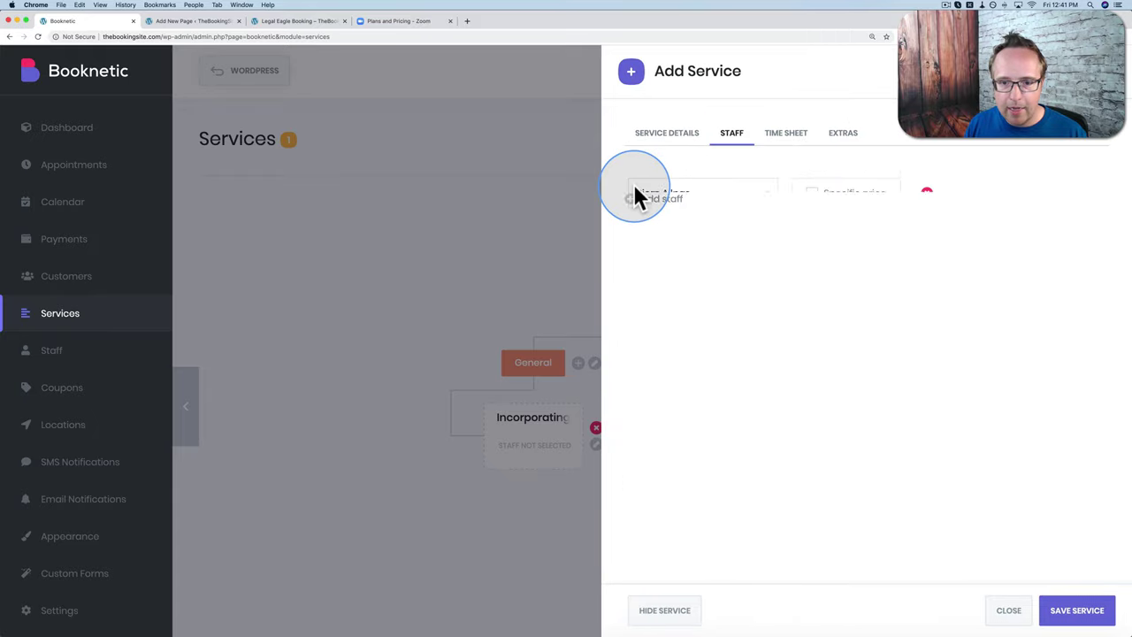
click(813, 195)
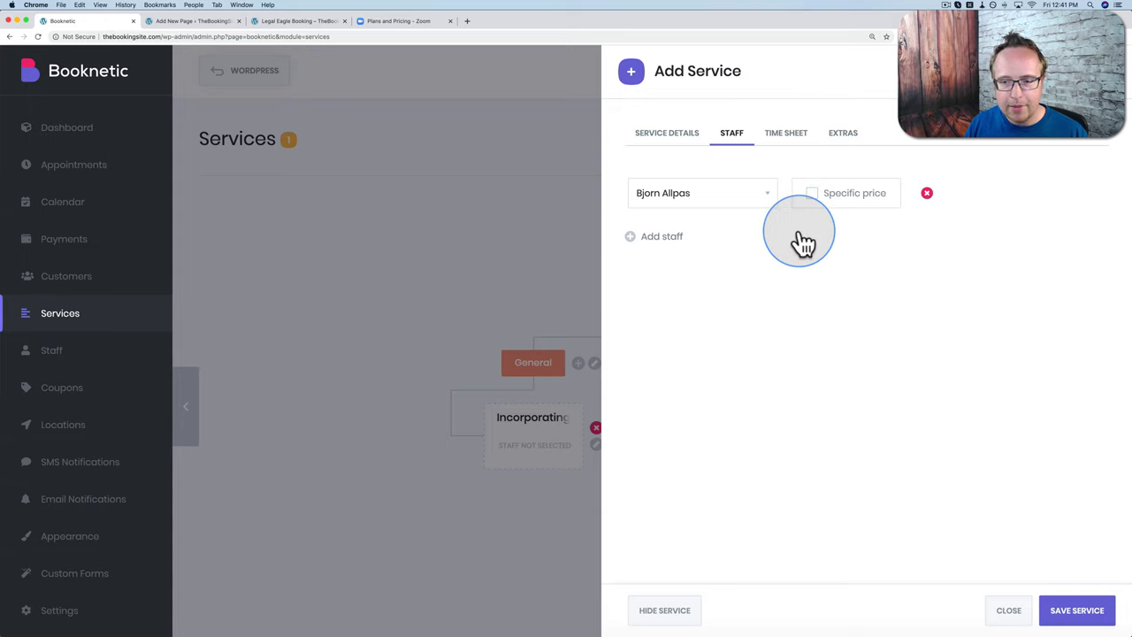
click(814, 192)
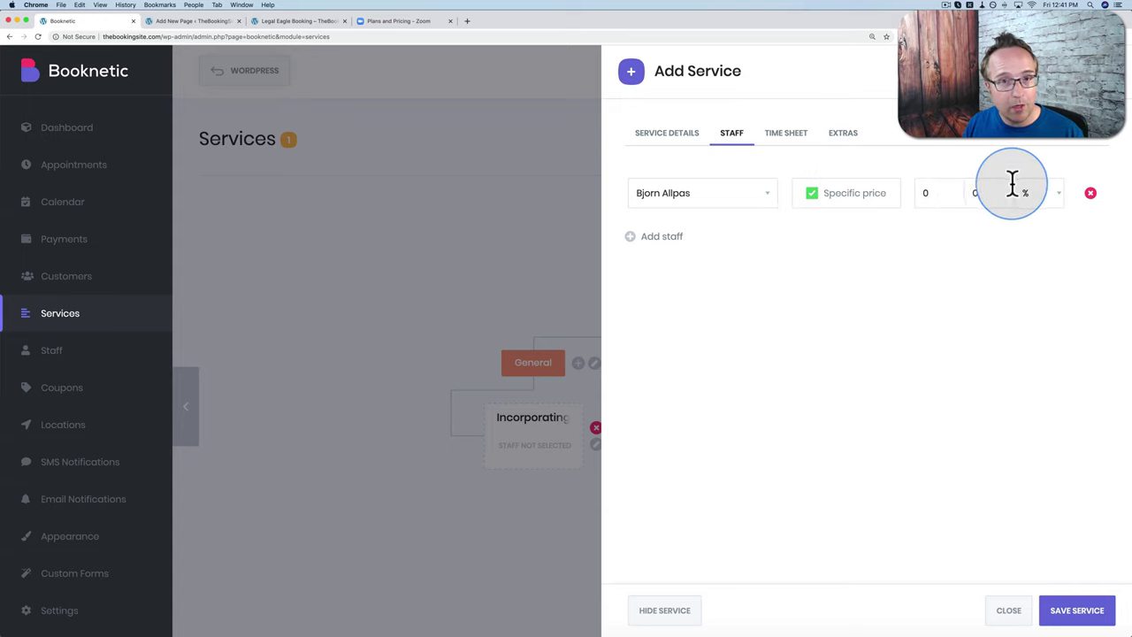
click(811, 192)
click(1073, 610)
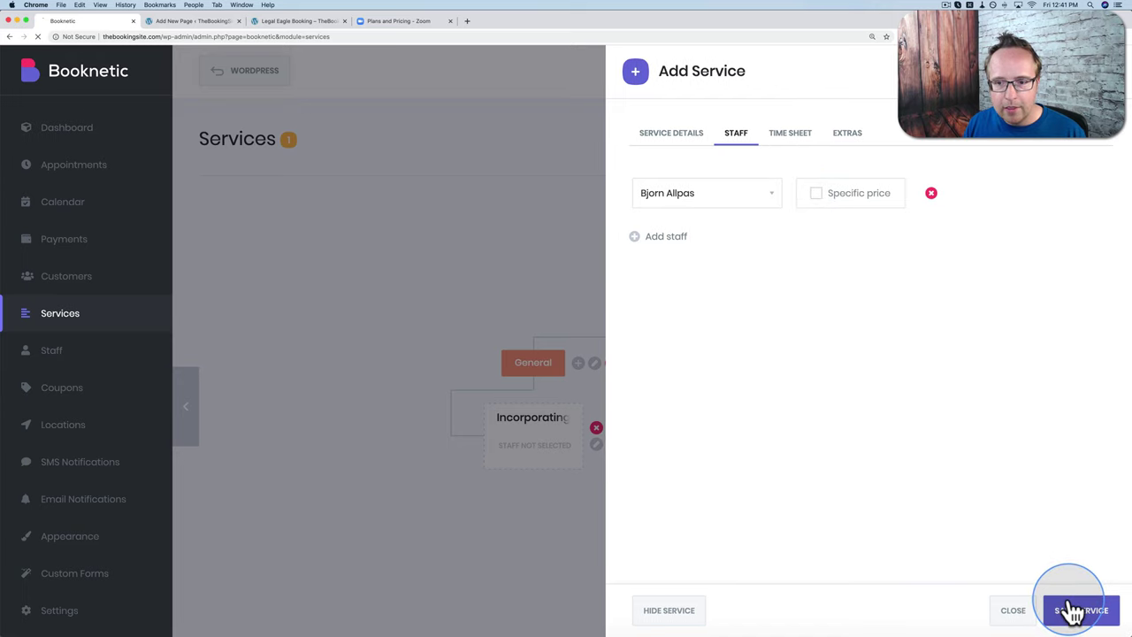
click(296, 22)
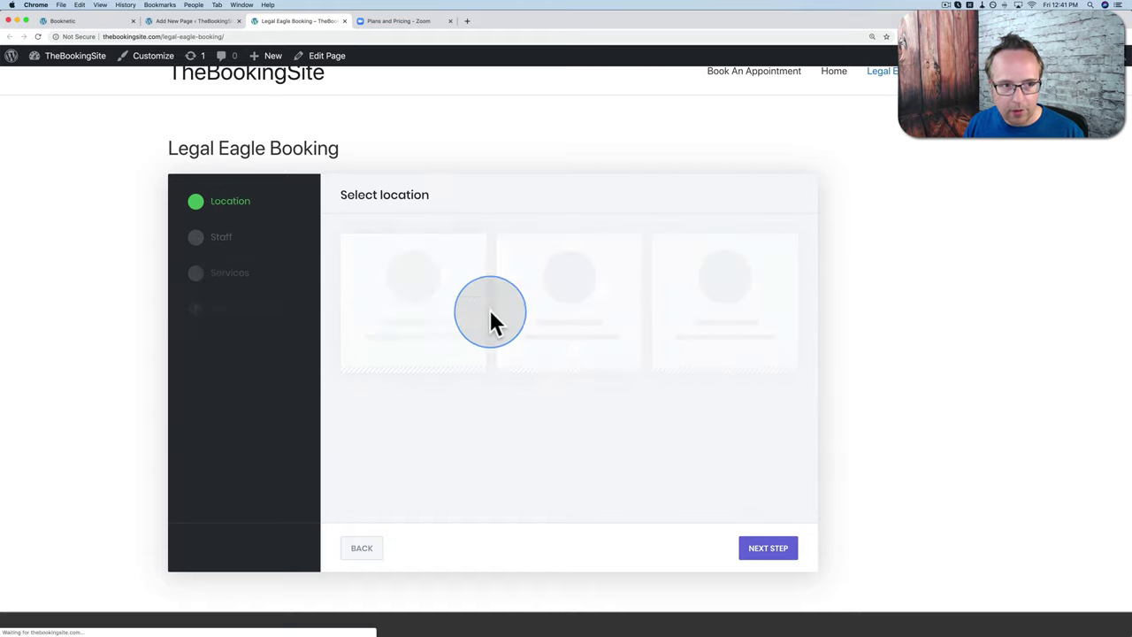
Step: Choose Downtown Legal Town, the staff member, Incorporating Your Business, and one Leasing Agreement extra
click(96, 24)
drag(528, 478, 534, 446)
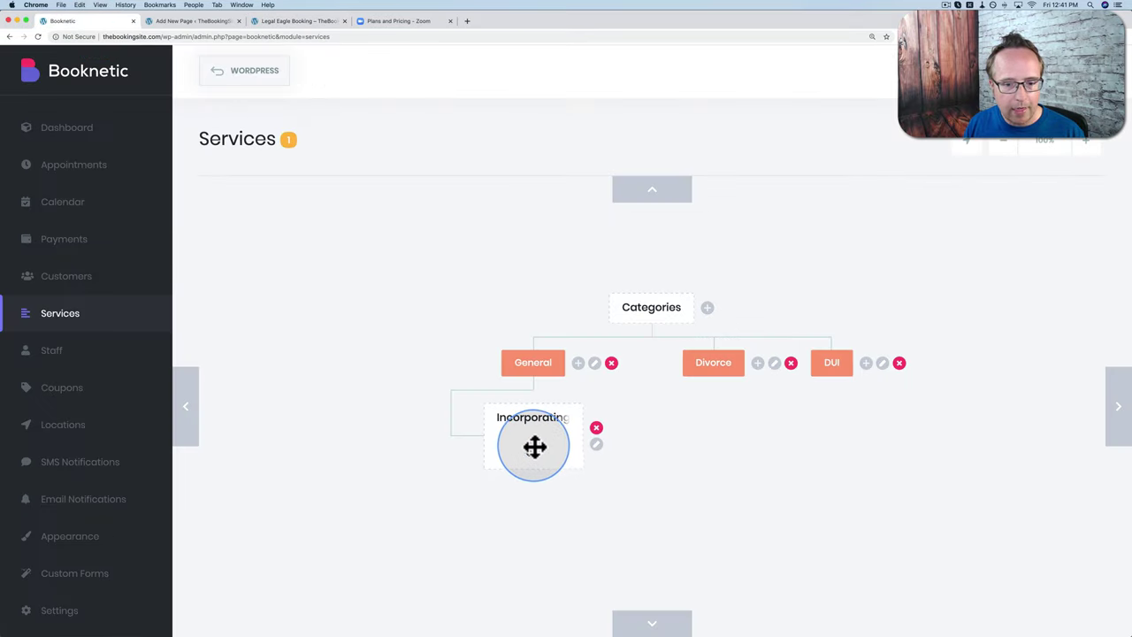
click(276, 22)
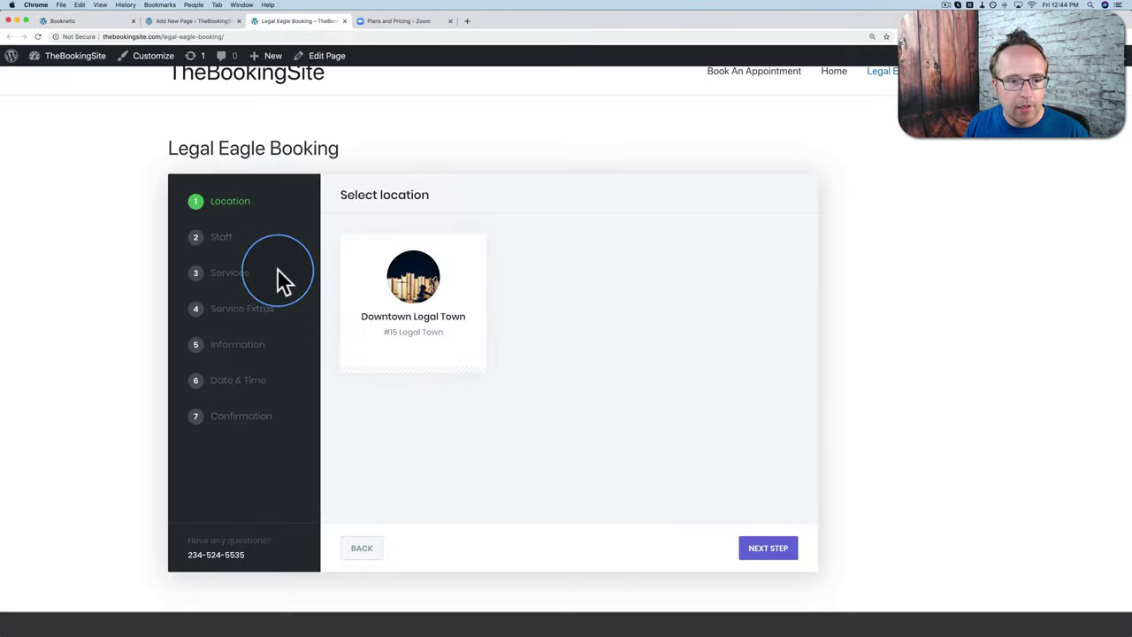
click(386, 305)
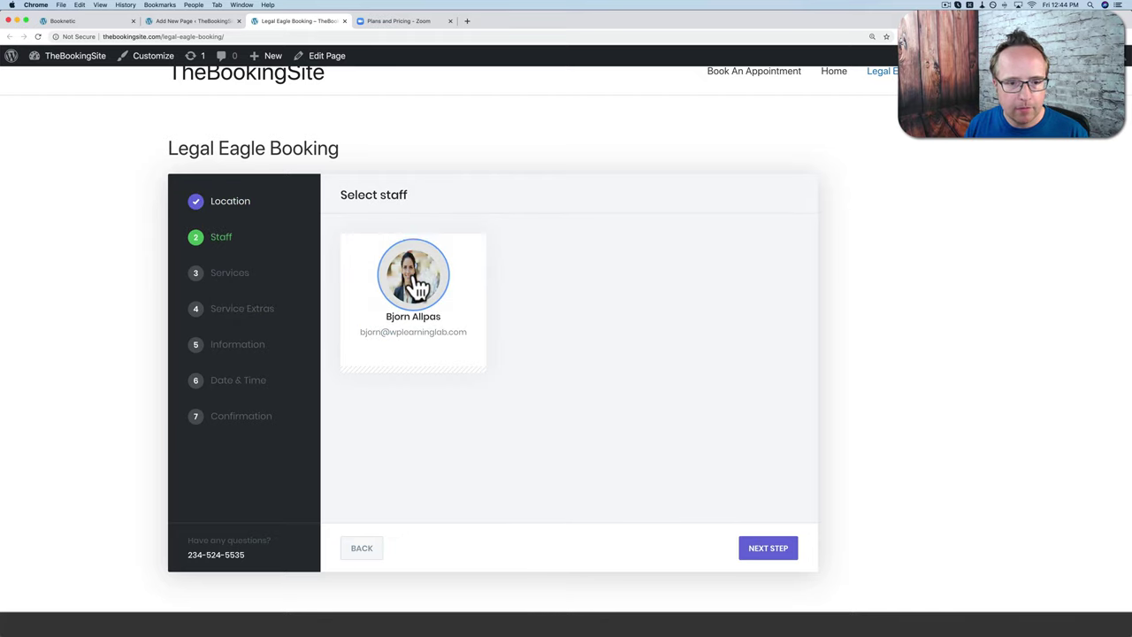
click(410, 276)
click(495, 290)
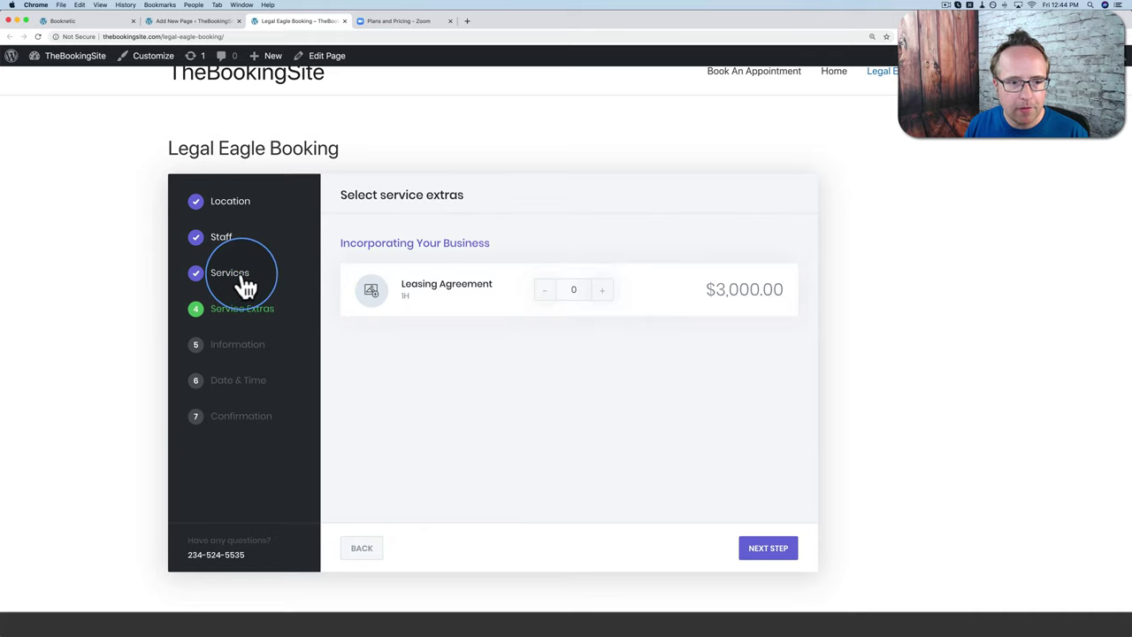
click(362, 548)
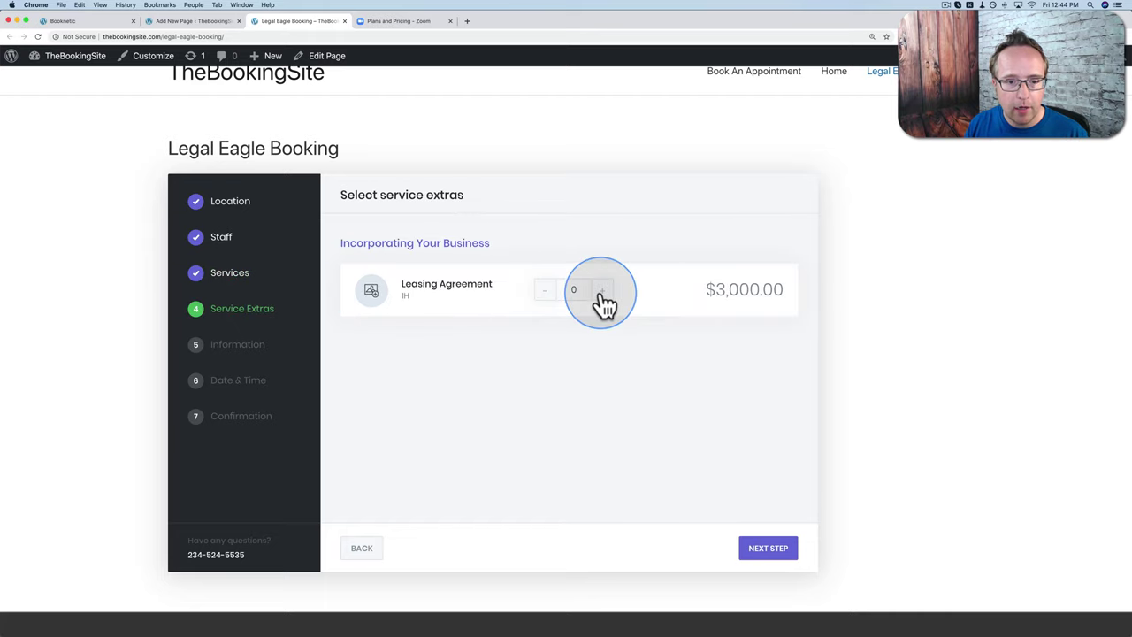
click(601, 290)
click(777, 559)
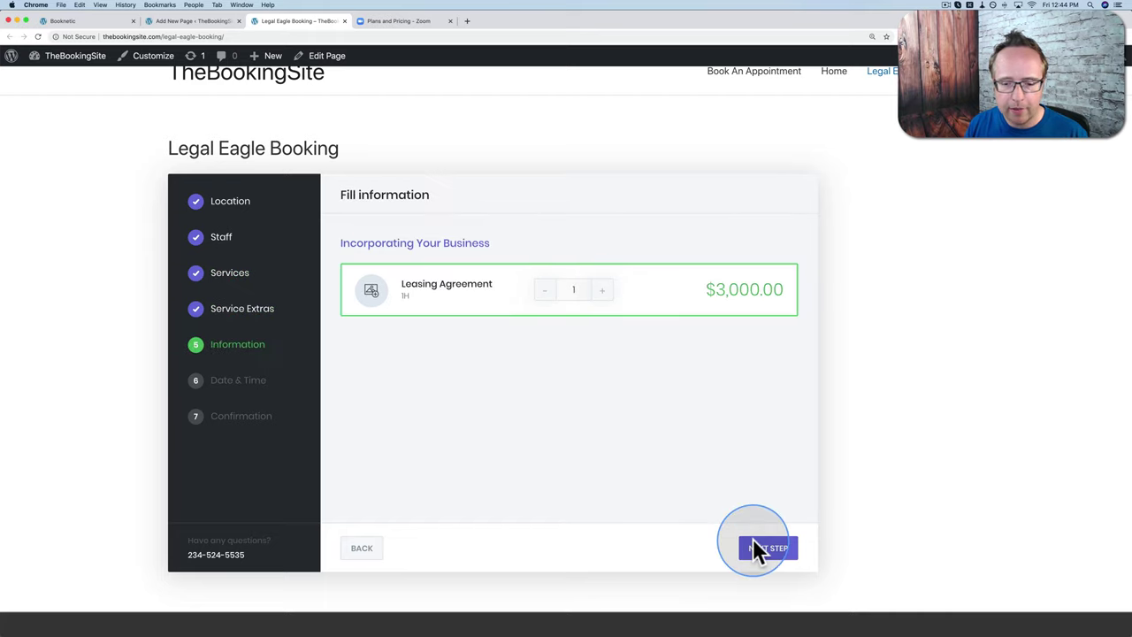
Step: Enter the customer's first name and phone number, then continue to Date & Time
click(384, 277)
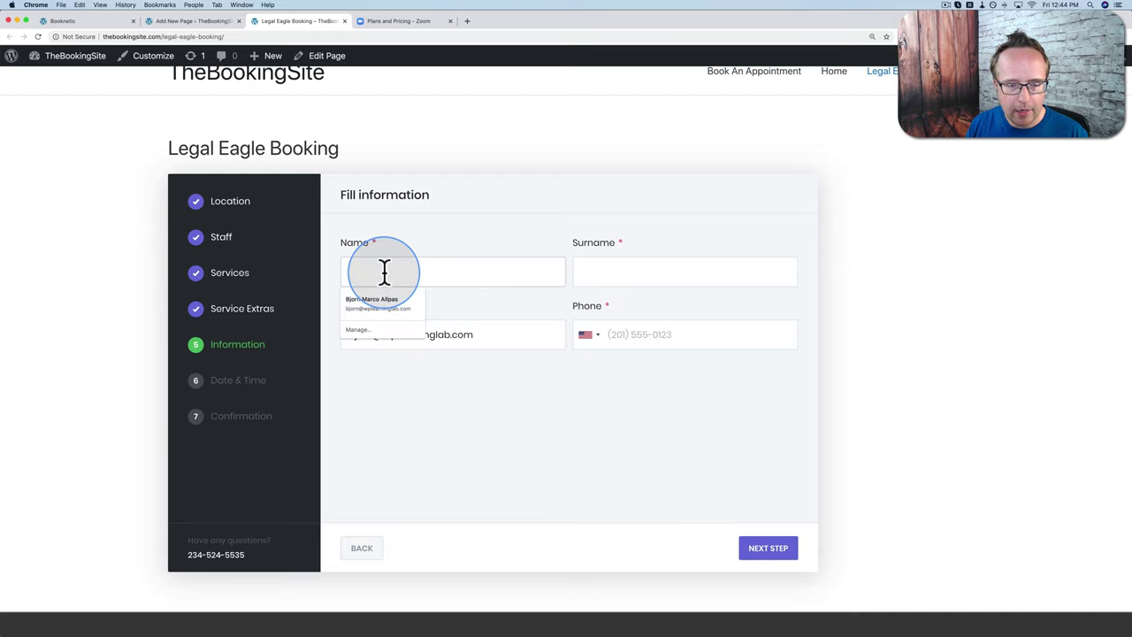
text(Bjorn)
key(Tab)
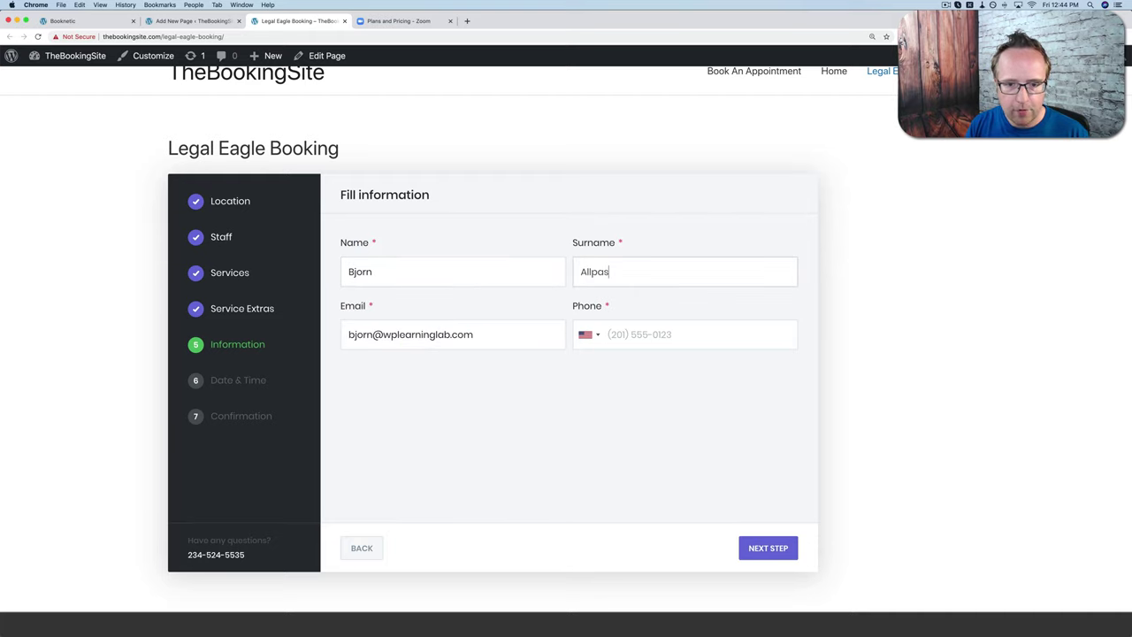
click(690, 334)
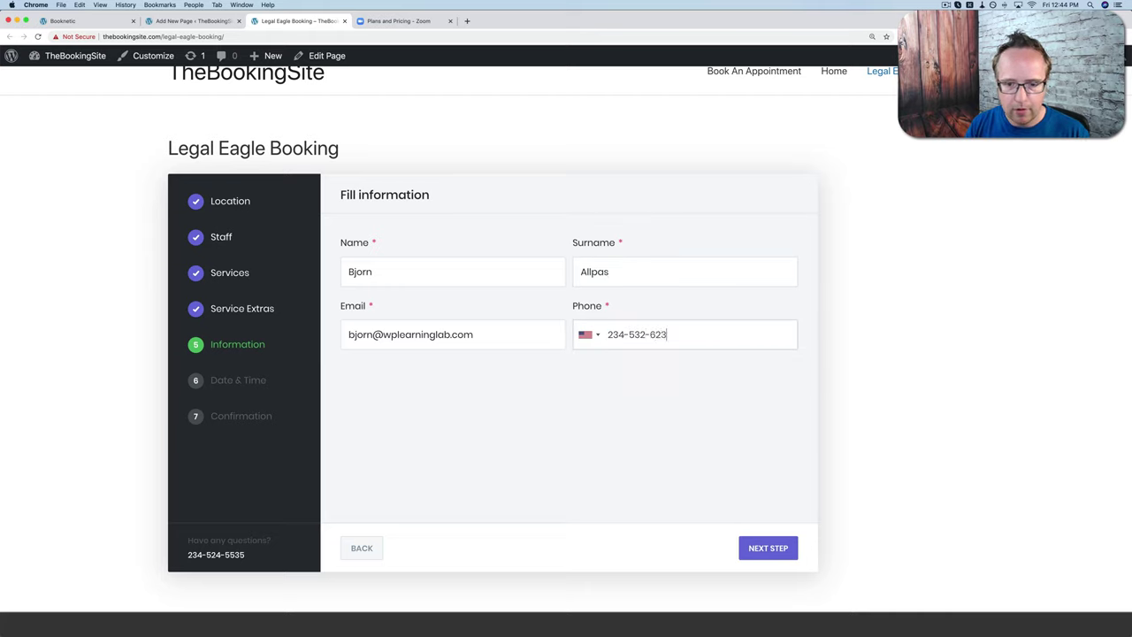
click(752, 549)
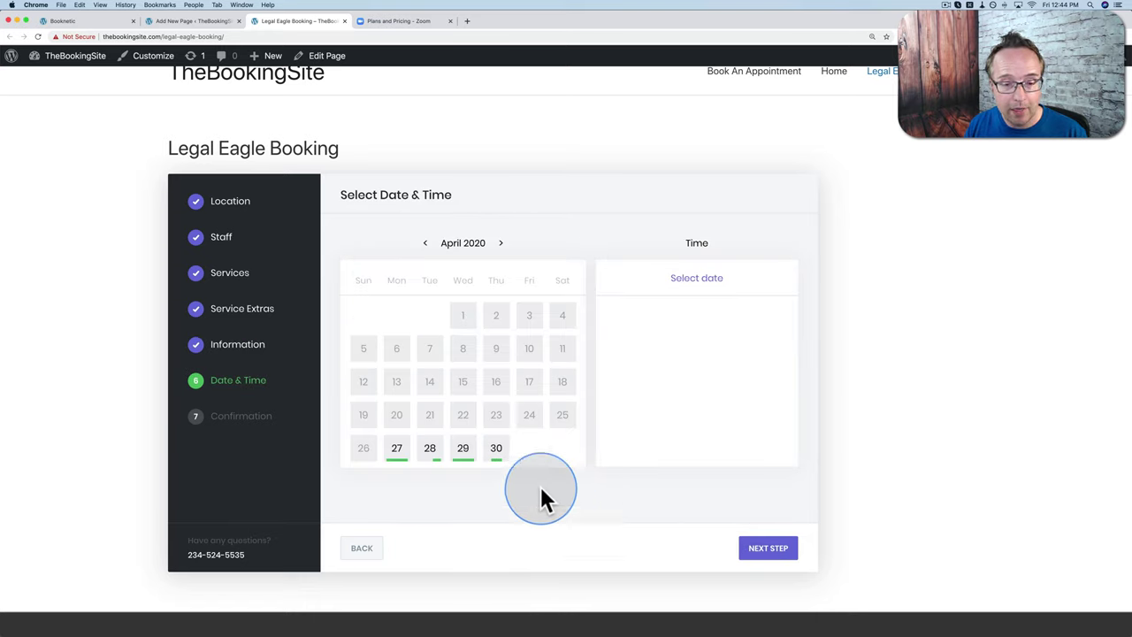
Step: Pick April 29, 2020 and the 02:00pm time slot
click(500, 244)
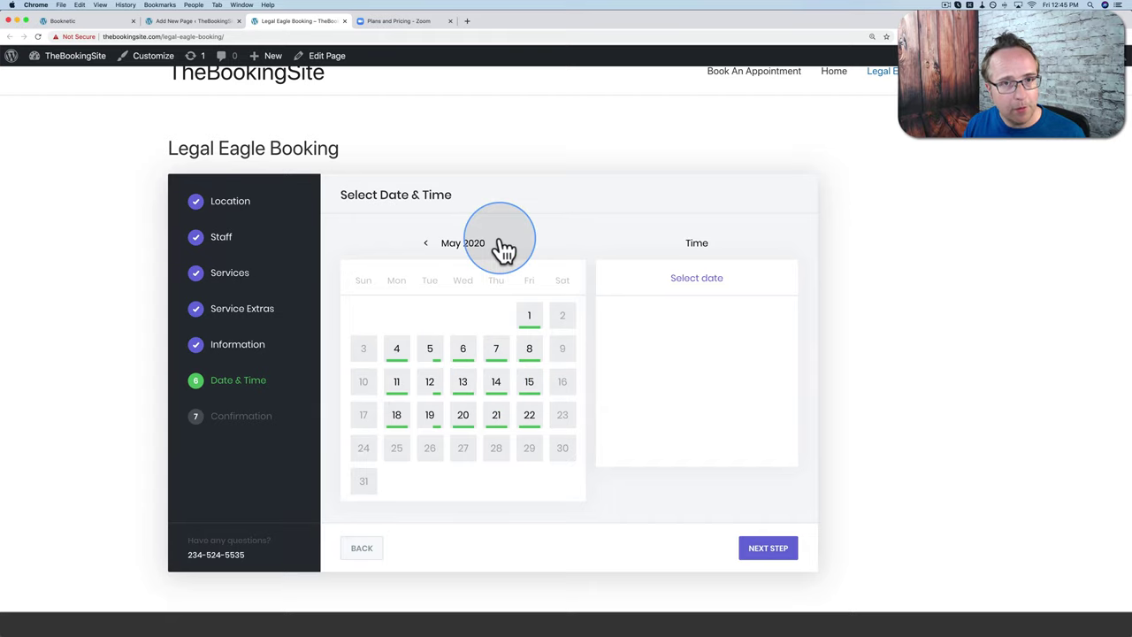
click(427, 244)
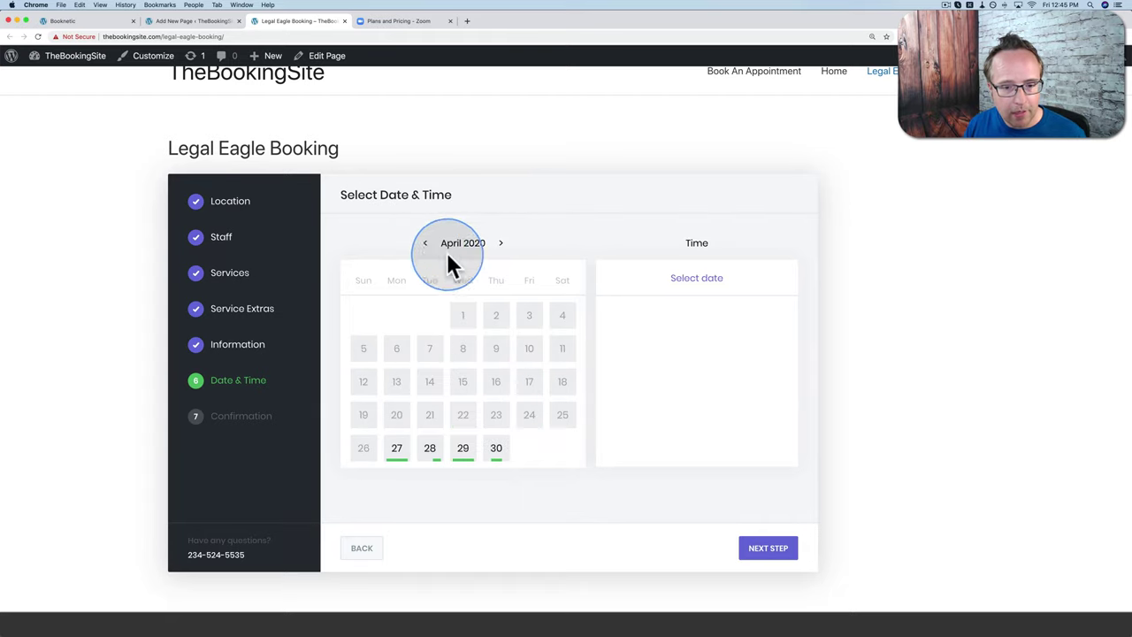
click(462, 451)
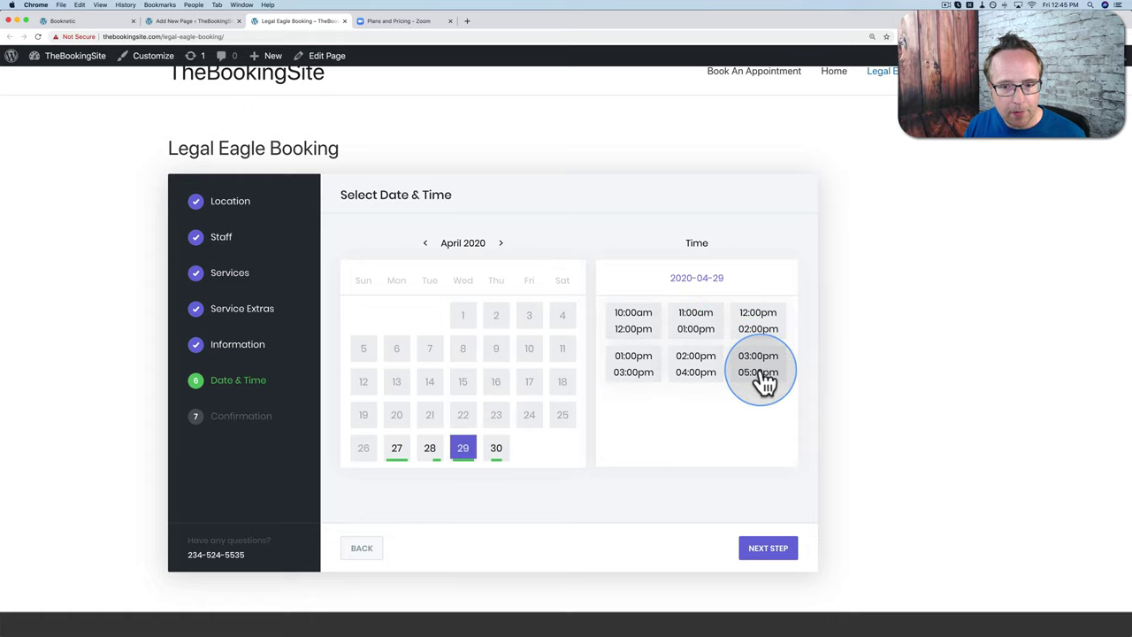
click(712, 368)
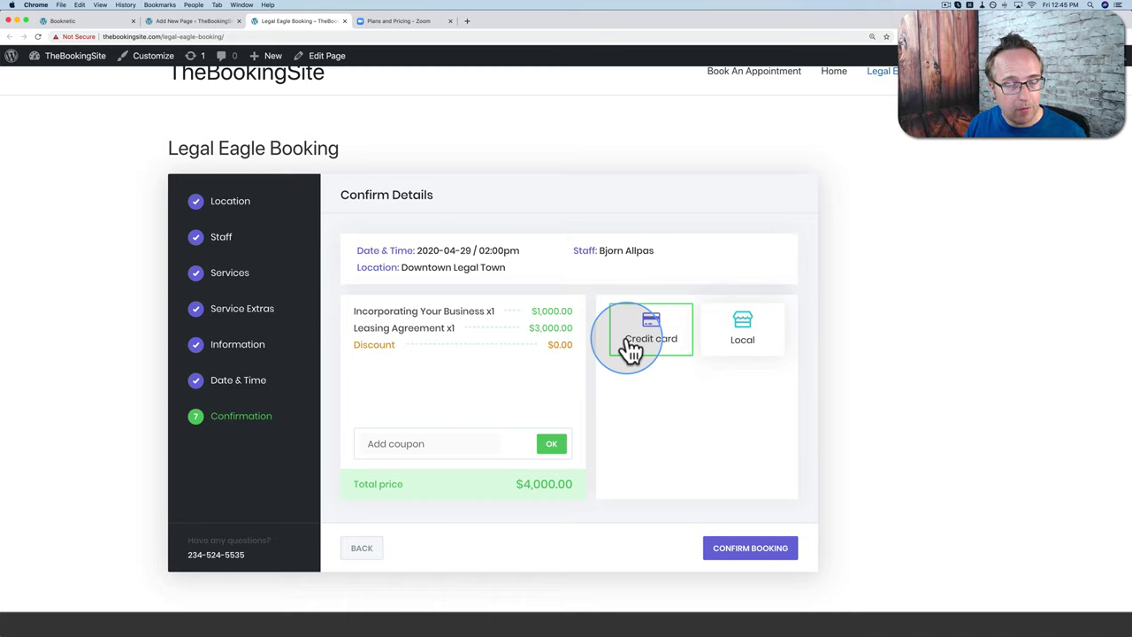
Step: Select Local payment, confirm the booking, and finish so the form resets
click(723, 359)
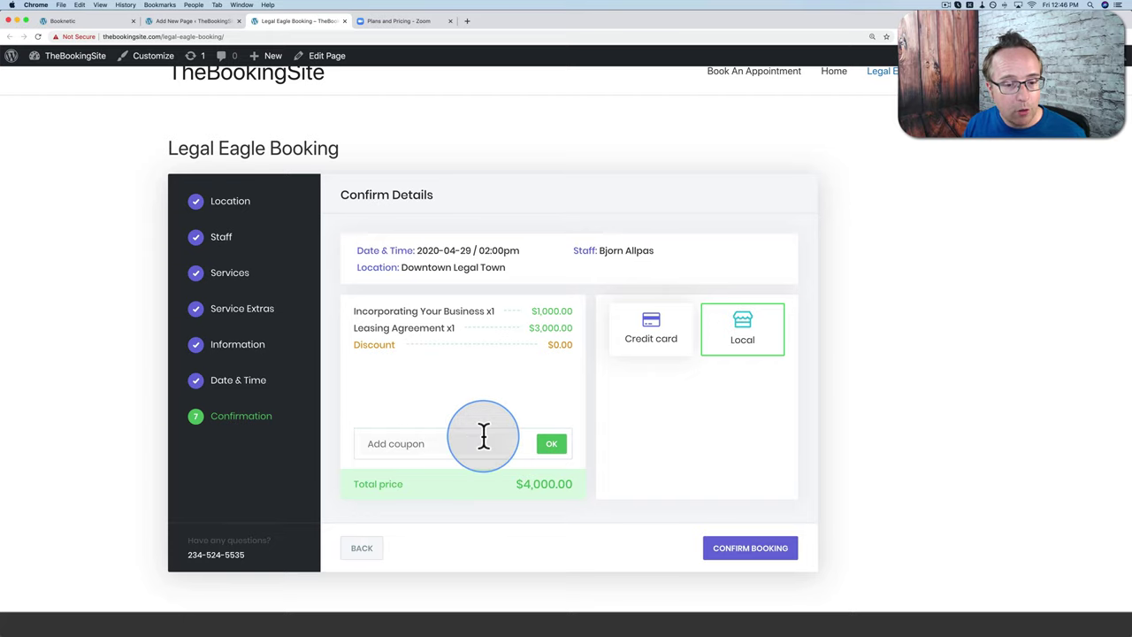
click(730, 552)
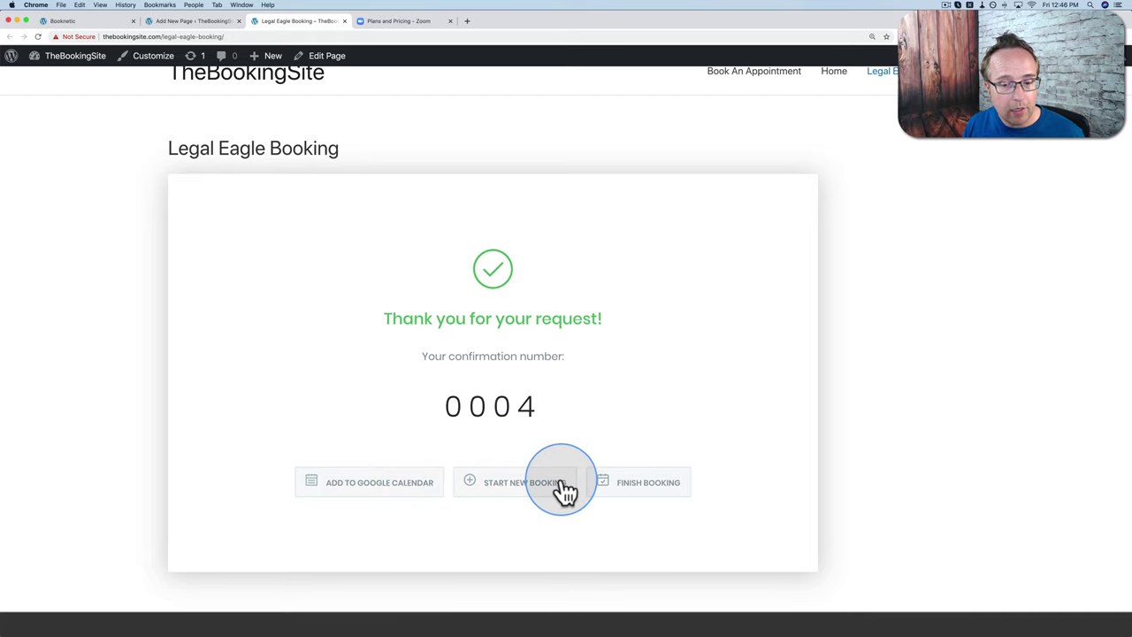
click(644, 489)
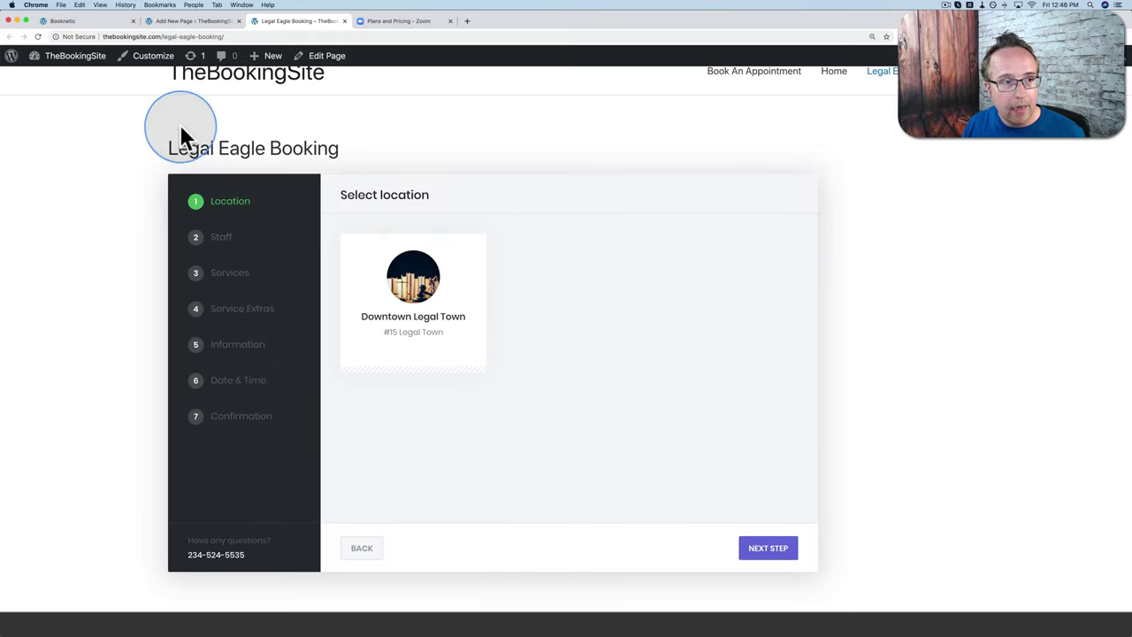
click(84, 21)
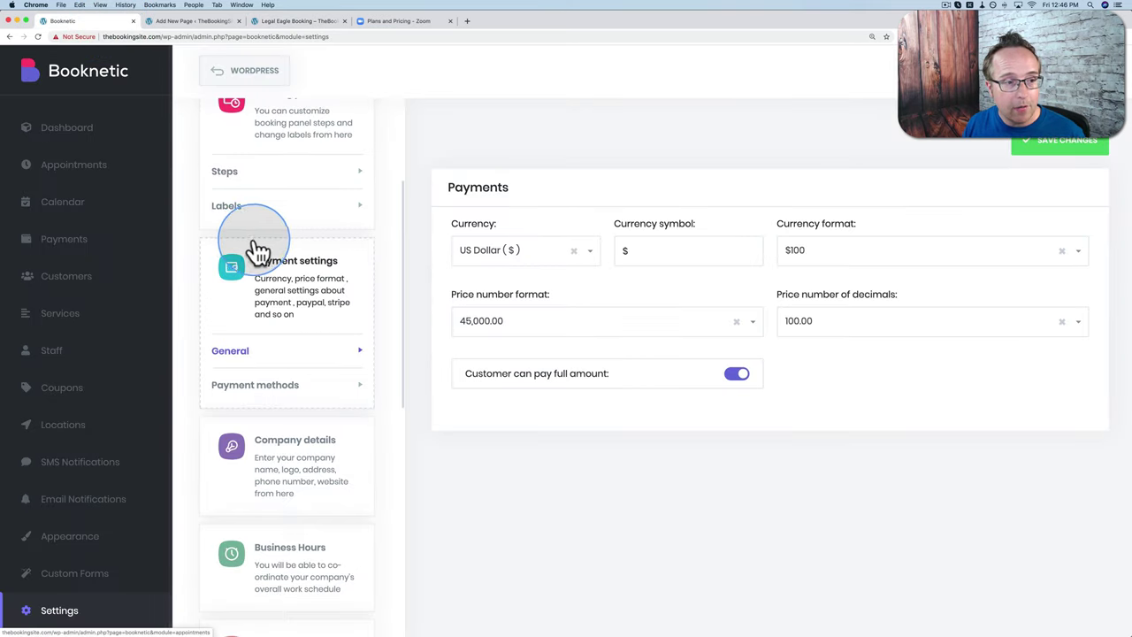
click(79, 177)
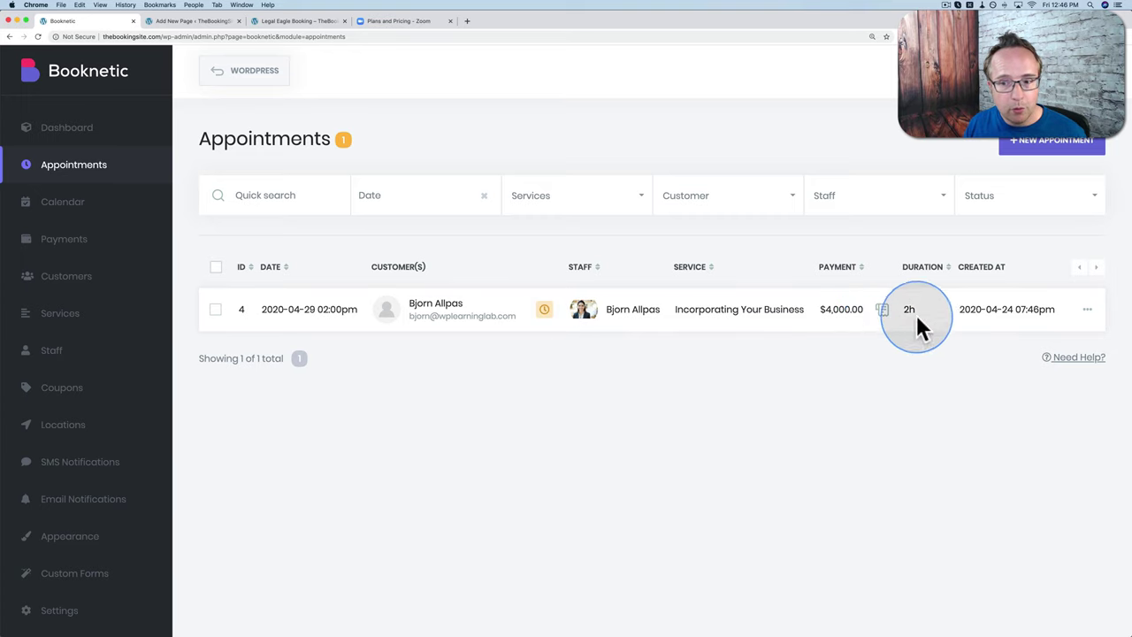
click(1090, 311)
click(1020, 337)
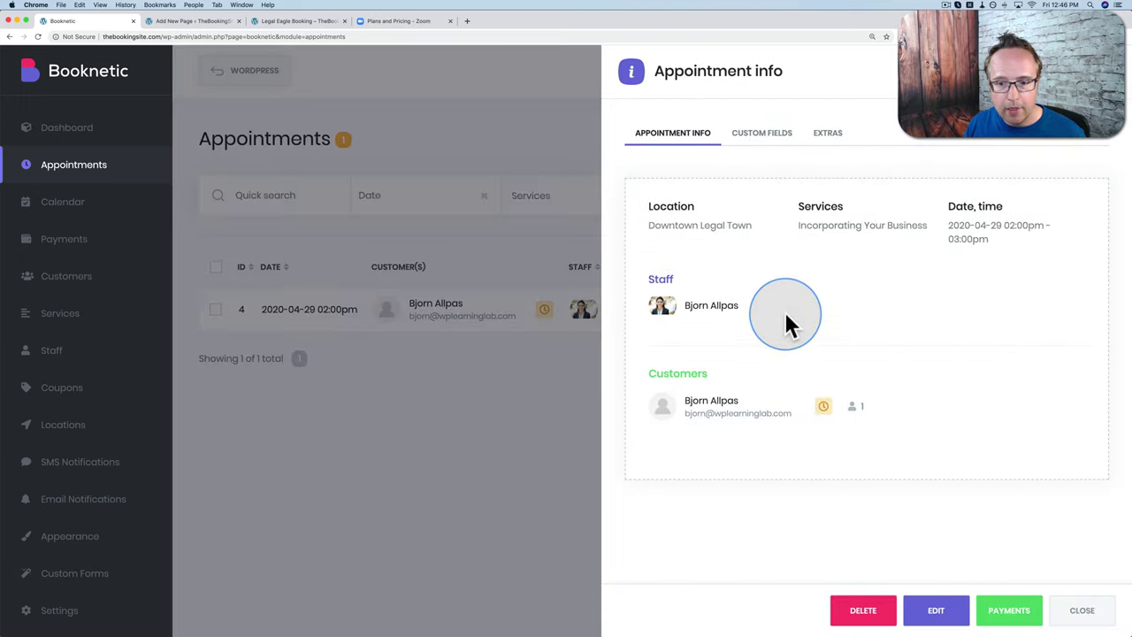
click(782, 150)
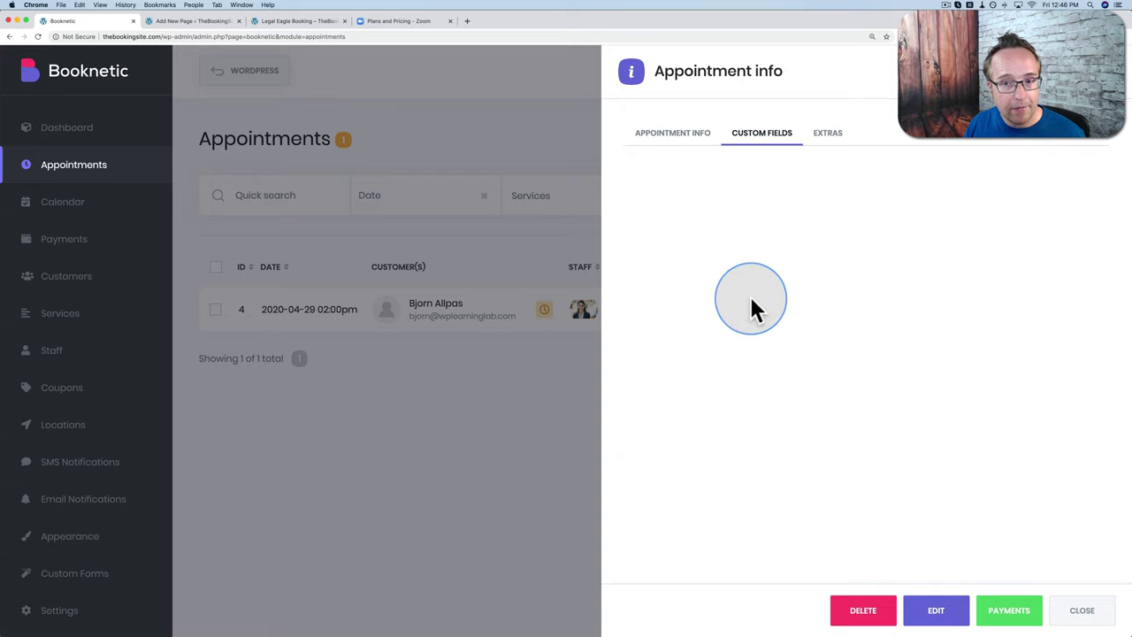
click(825, 144)
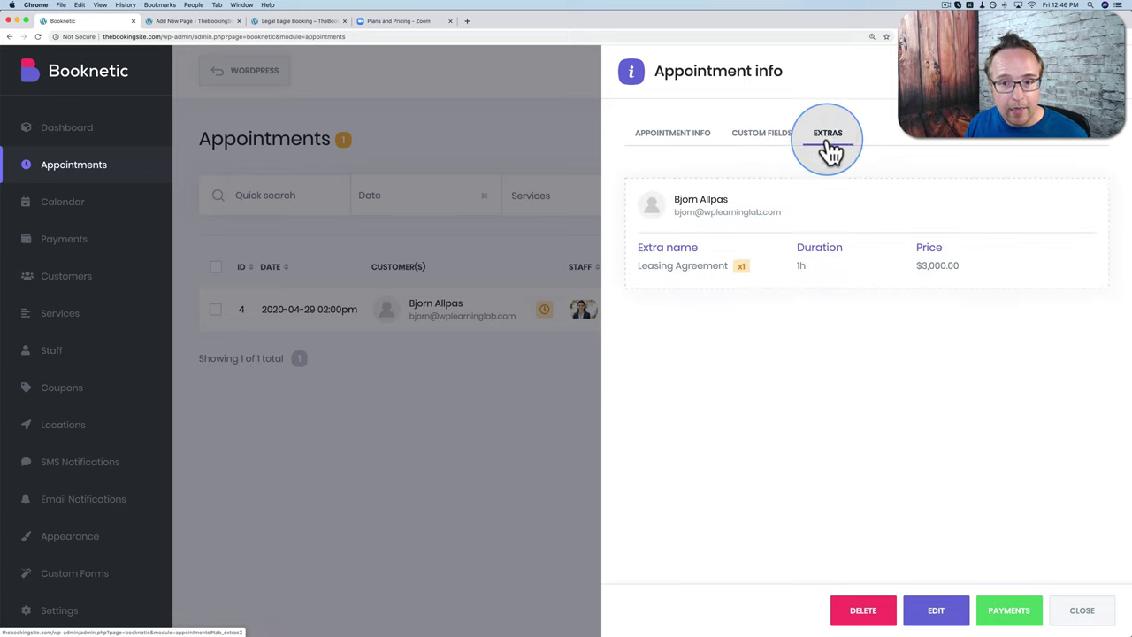
click(673, 134)
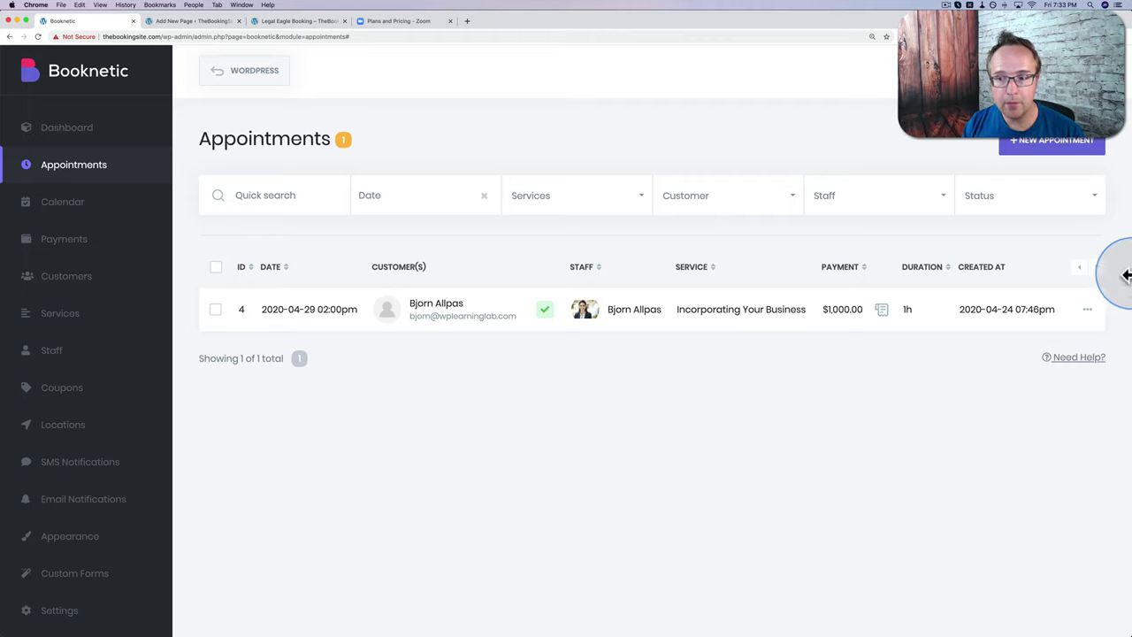
click(1087, 309)
Step: Open the April 29 appointment's payment for editing and change the extras amount to 3
click(1017, 347)
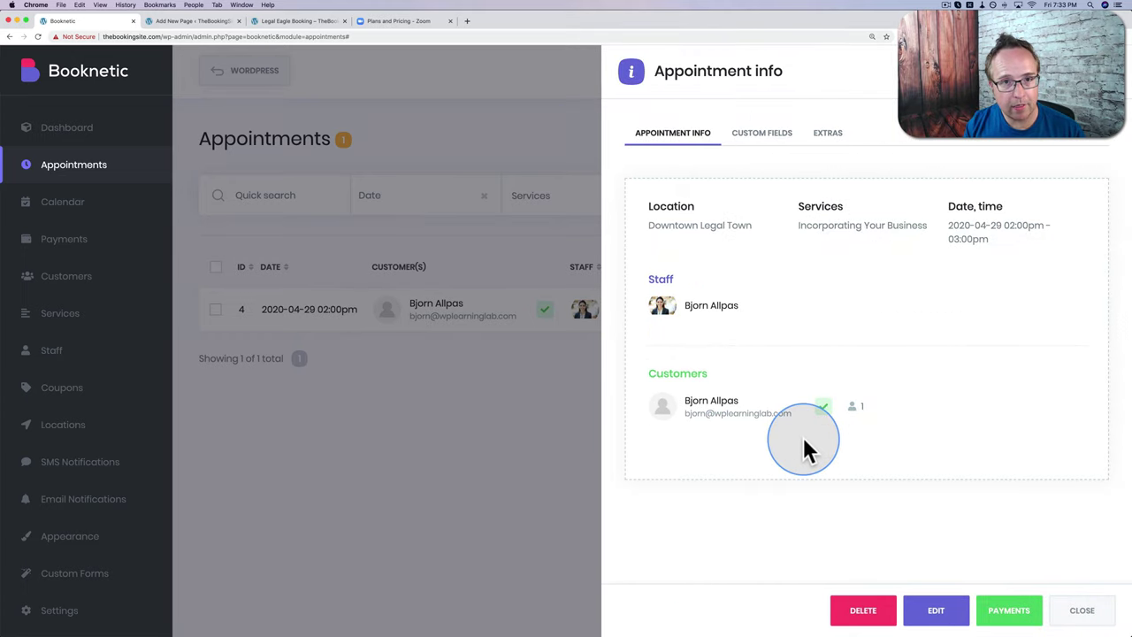
click(1008, 614)
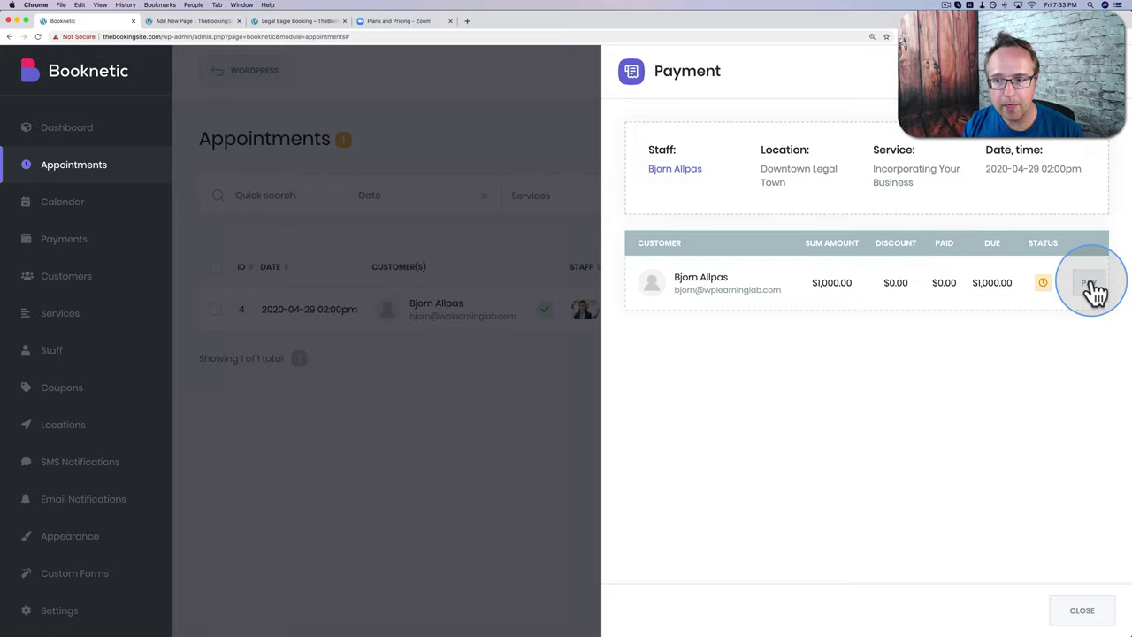
click(1090, 283)
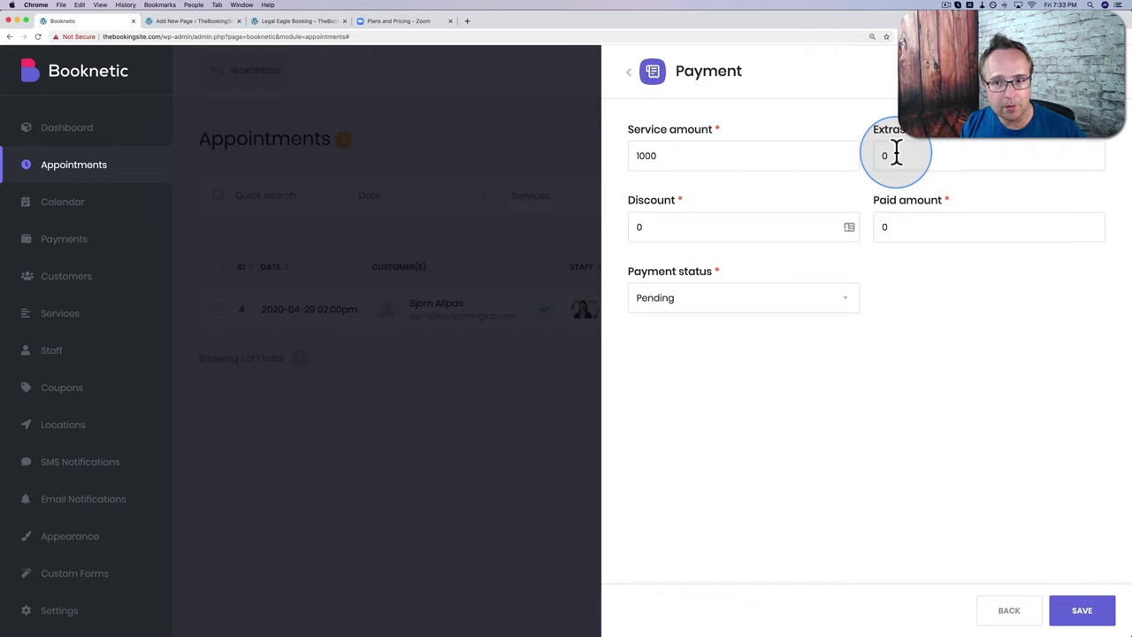
drag(896, 155, 883, 158)
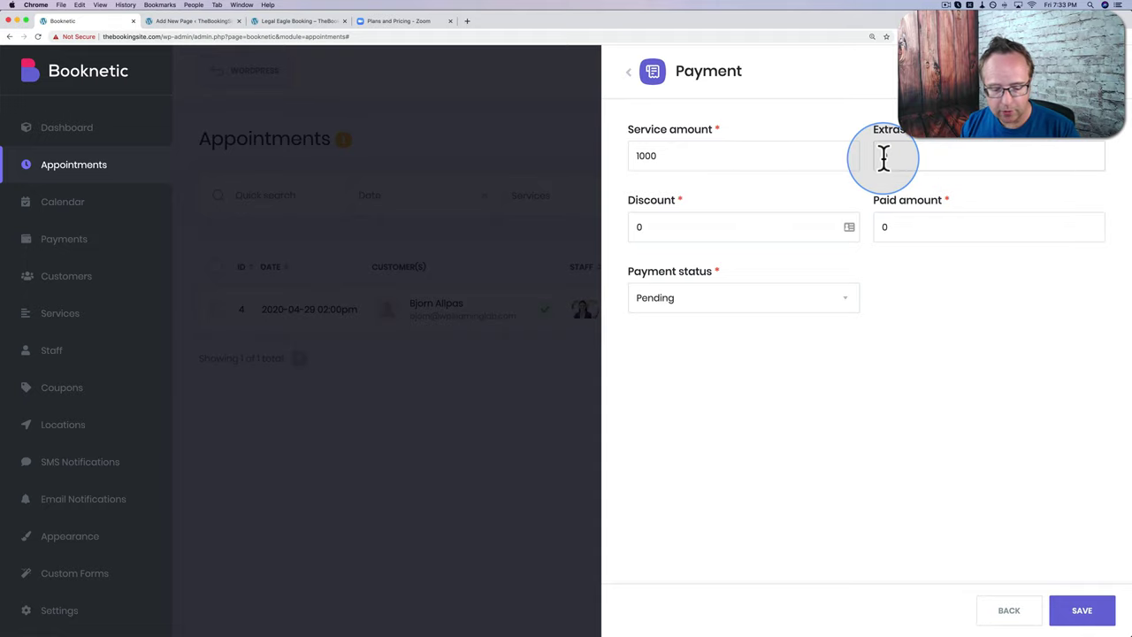
text(3000)
click(948, 159)
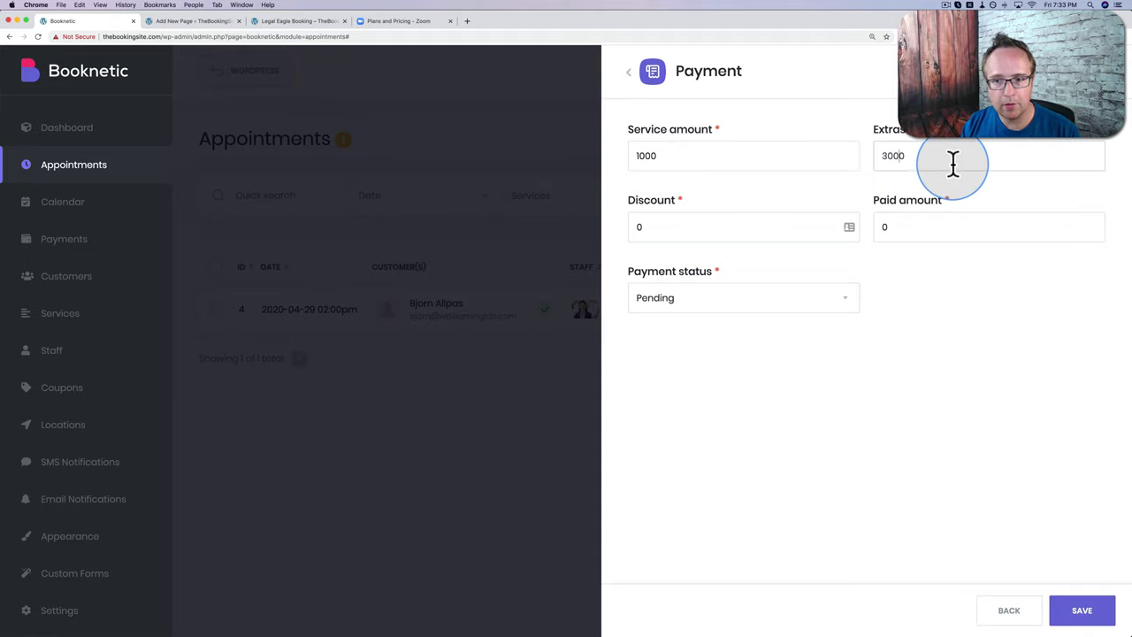
Step: Set the paid amount to $4,000.00 with status Paid, save, and return to Appointment info
click(637, 221)
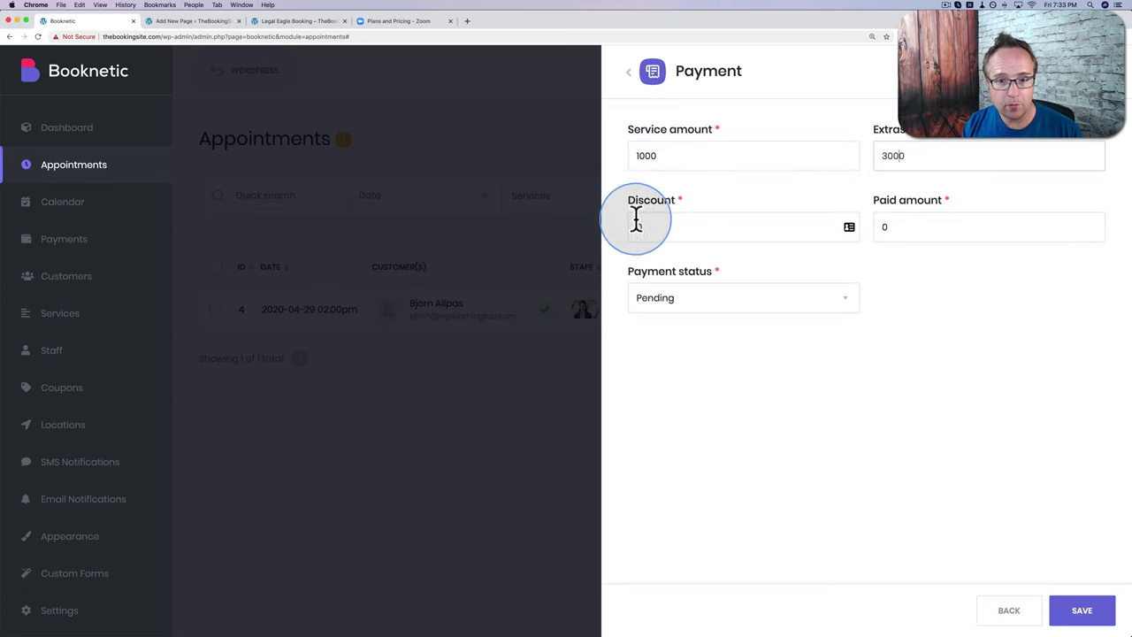
click(884, 232)
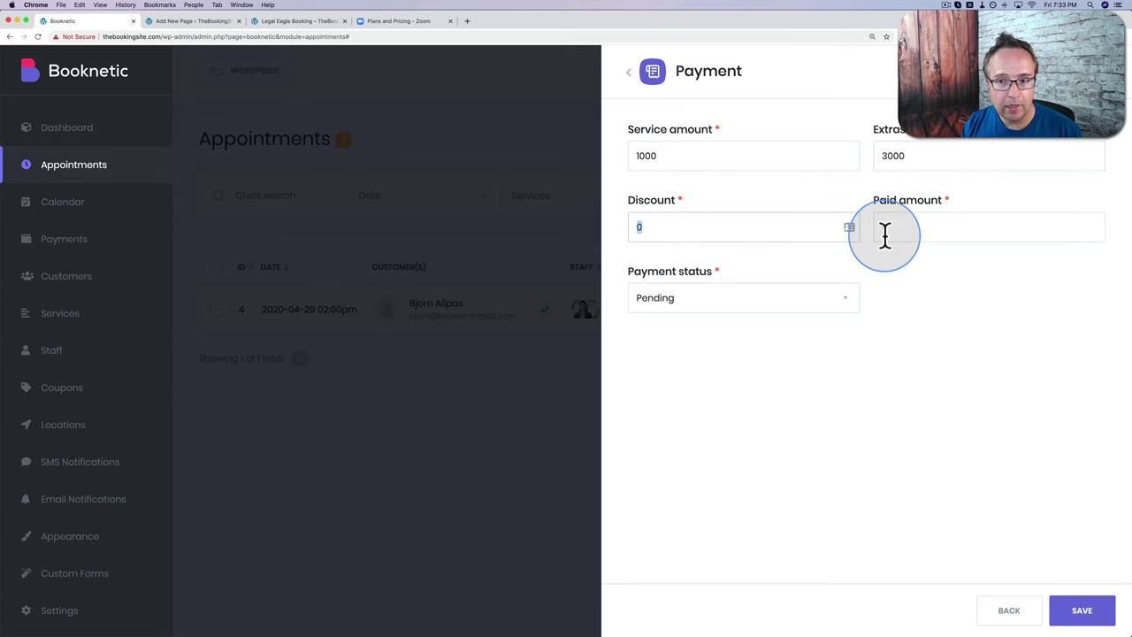
drag(915, 227, 915, 295)
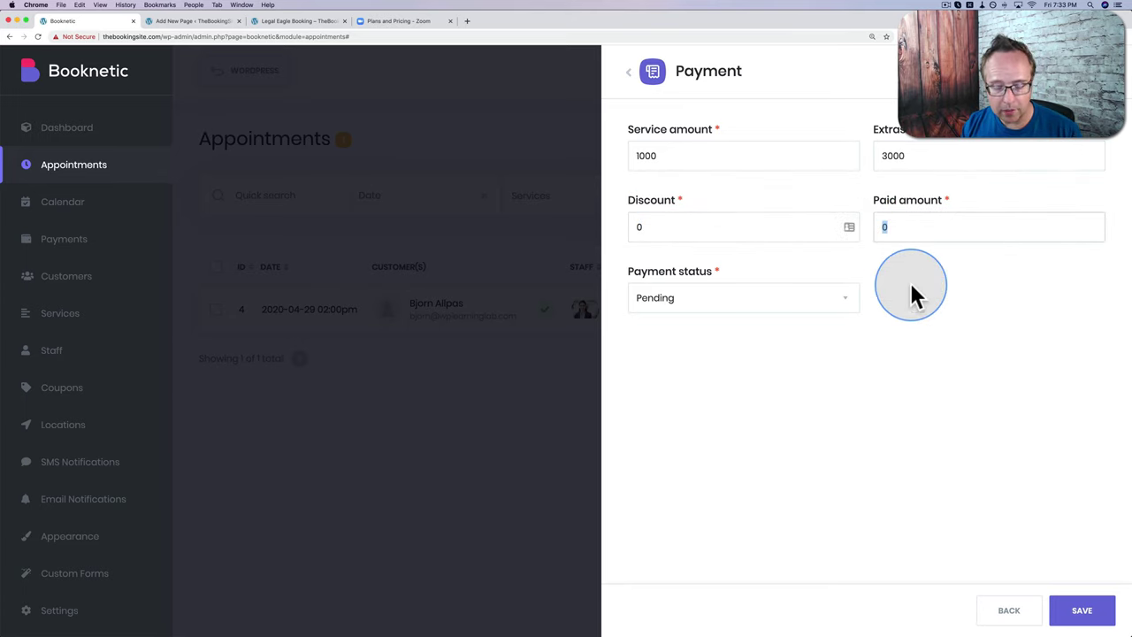
text(4000)
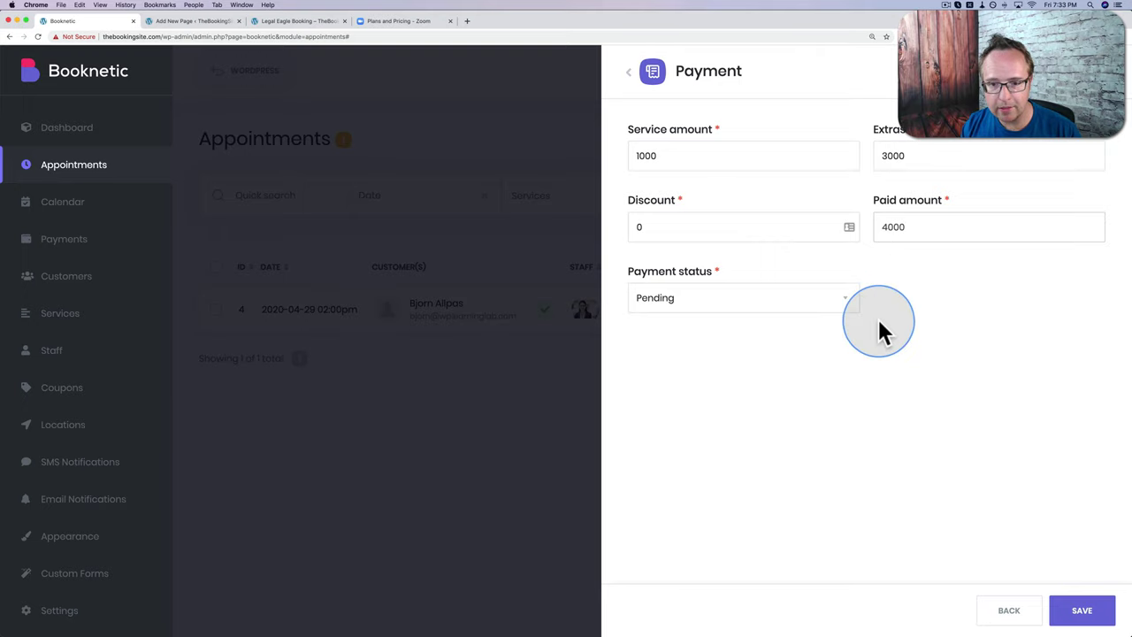
click(844, 297)
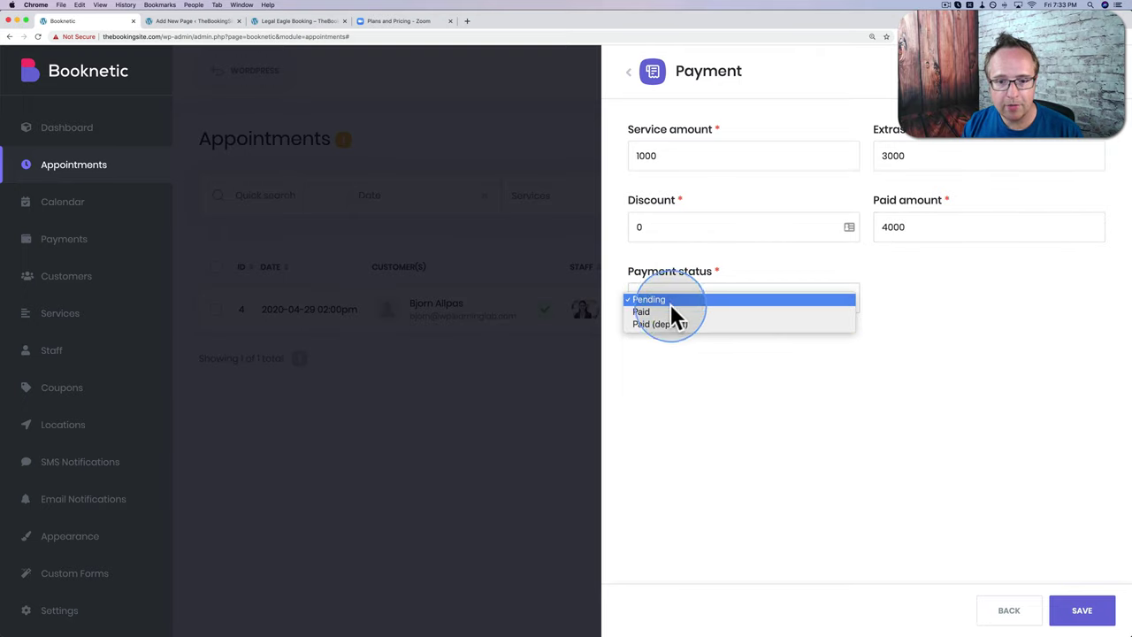
click(646, 313)
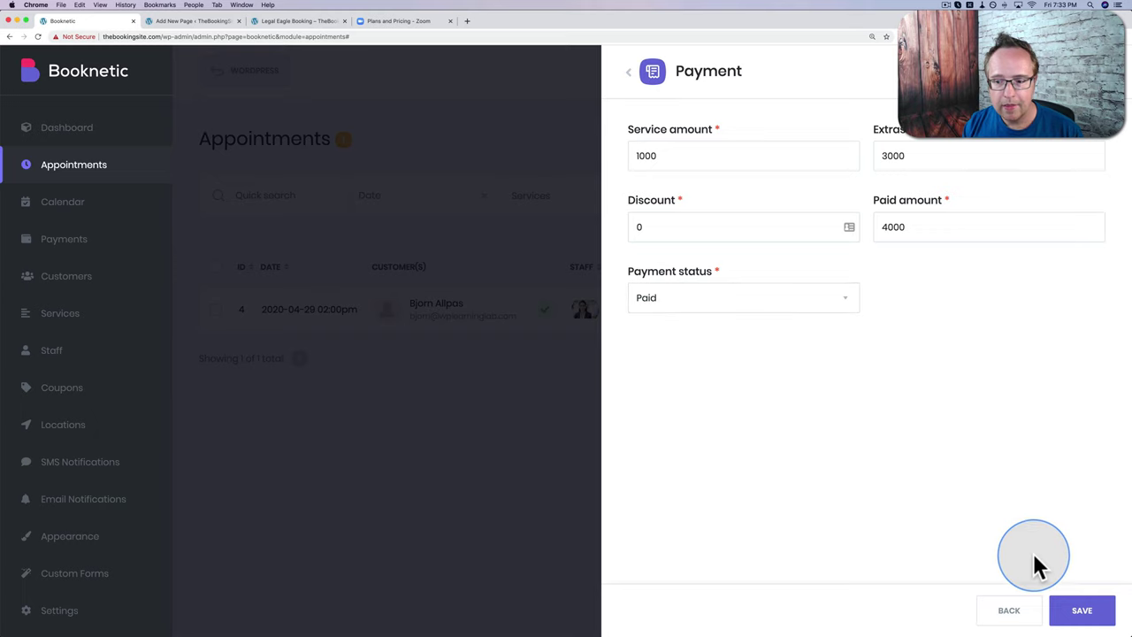
click(1071, 613)
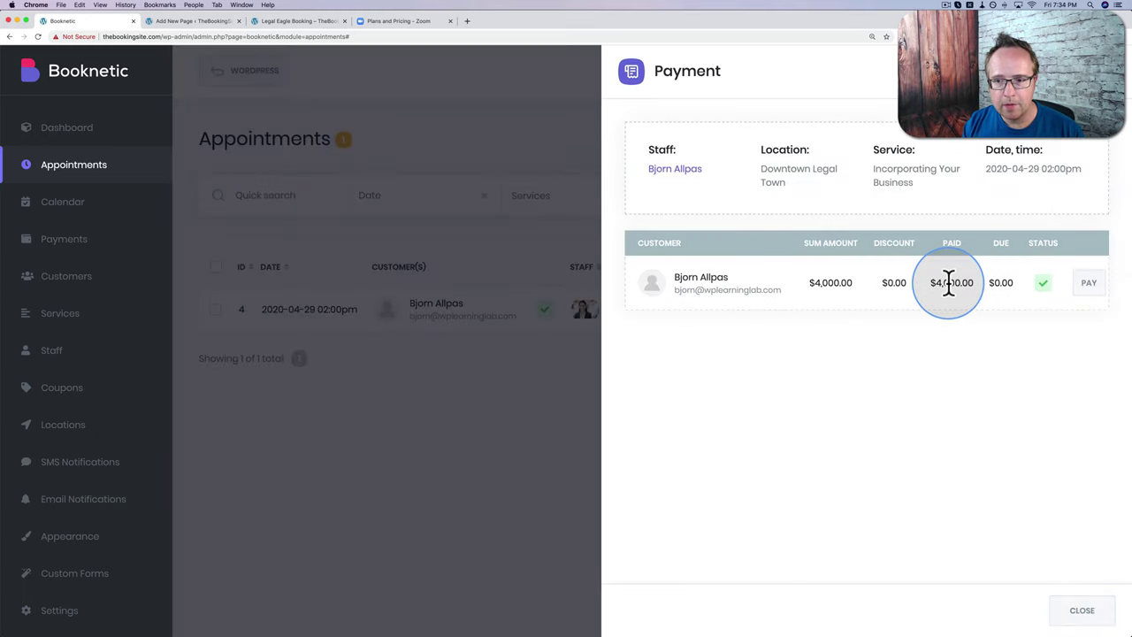
drag(980, 285, 1022, 309)
click(1070, 618)
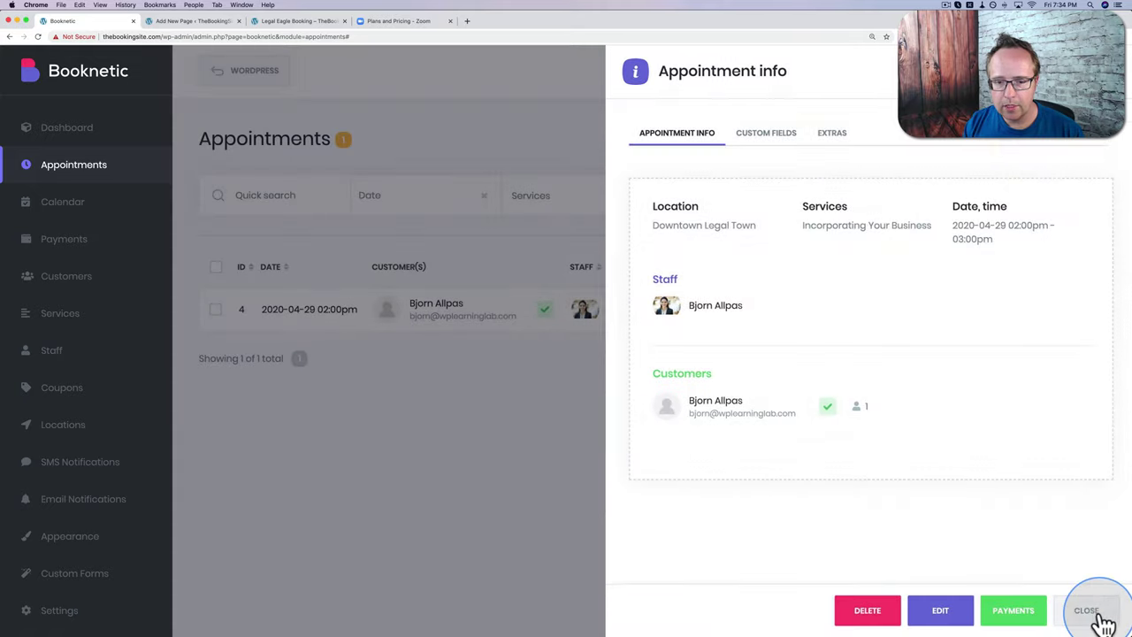
Step: Close Appointment info, reload the appointments list, and sort it by Payment and then Service
click(1101, 619)
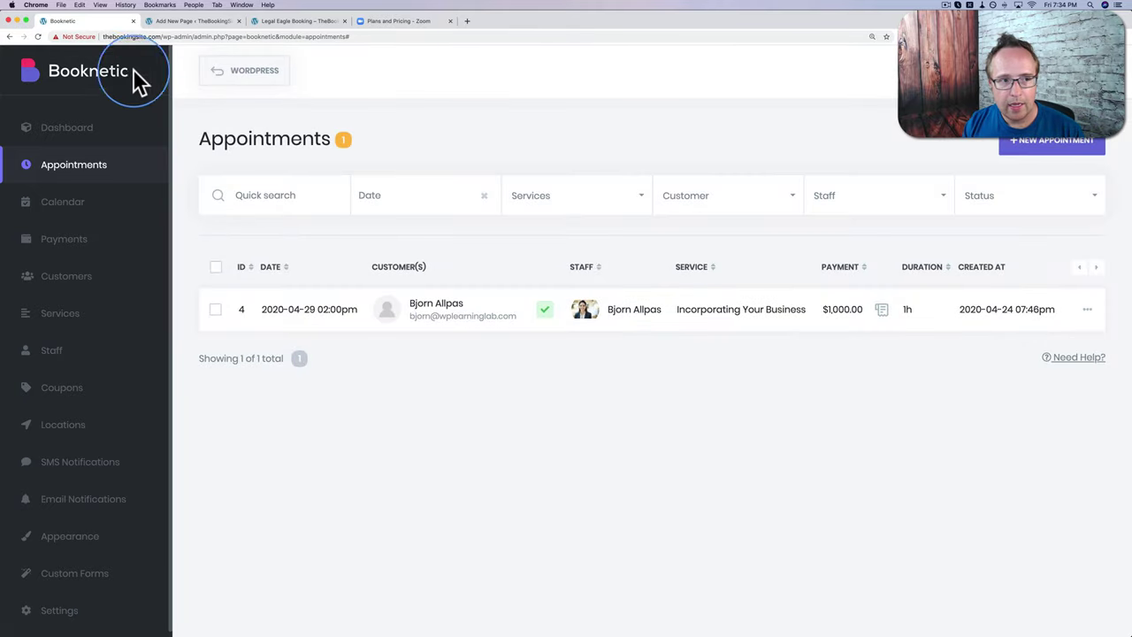
click(37, 36)
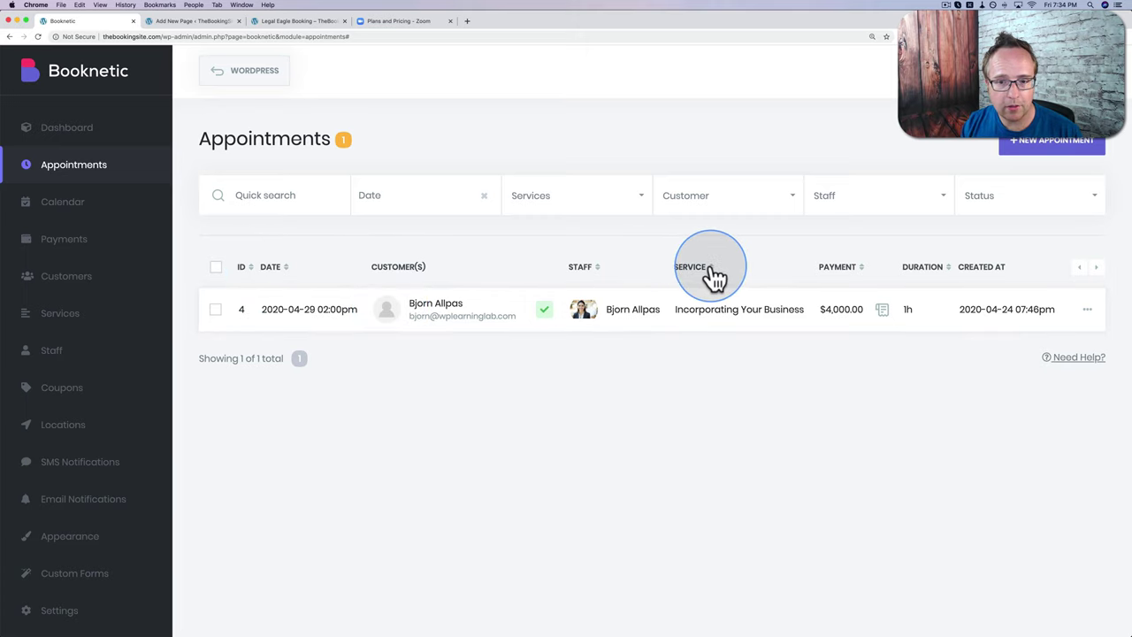
click(854, 272)
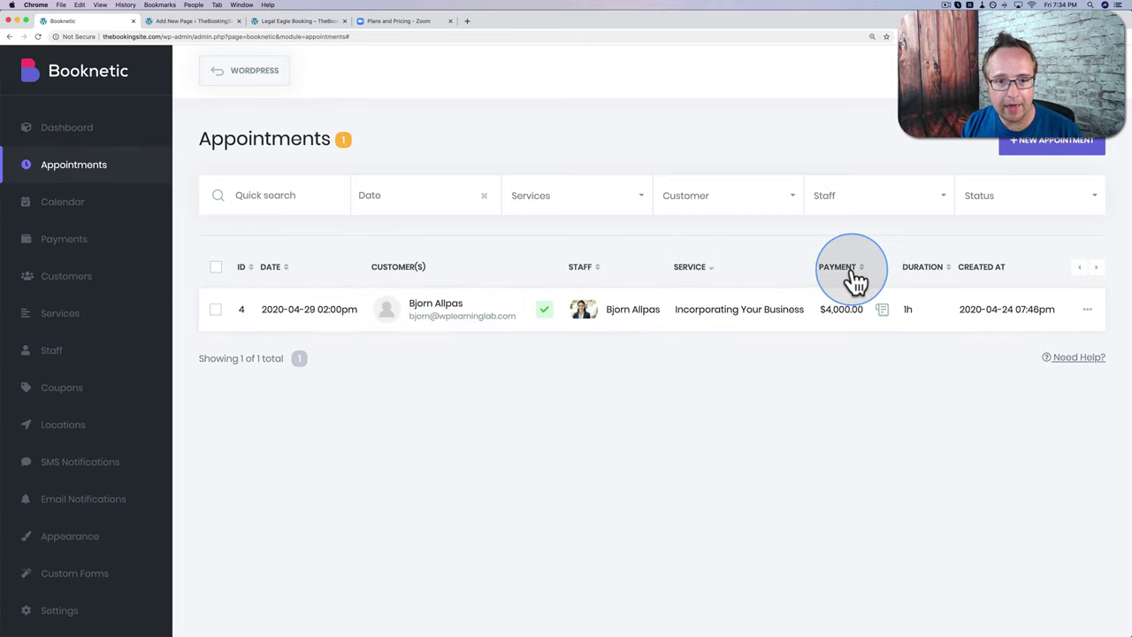
click(713, 270)
Step: Filter appointments by the Incorporating Your Business service, leaving Customer, Staff and Status unfiltered
click(618, 196)
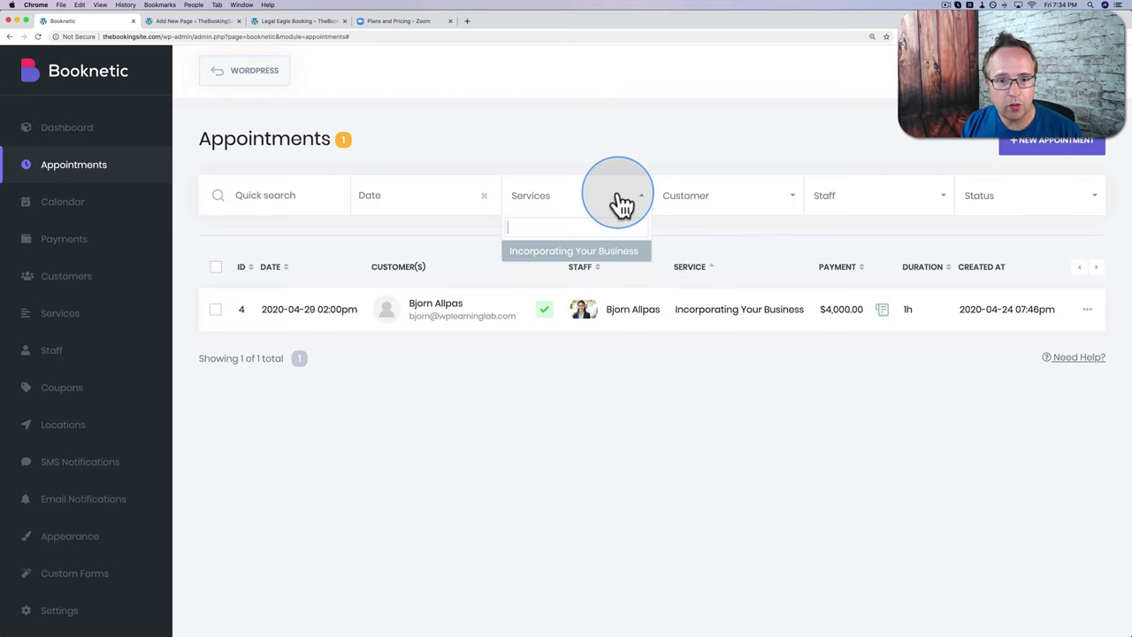
click(557, 254)
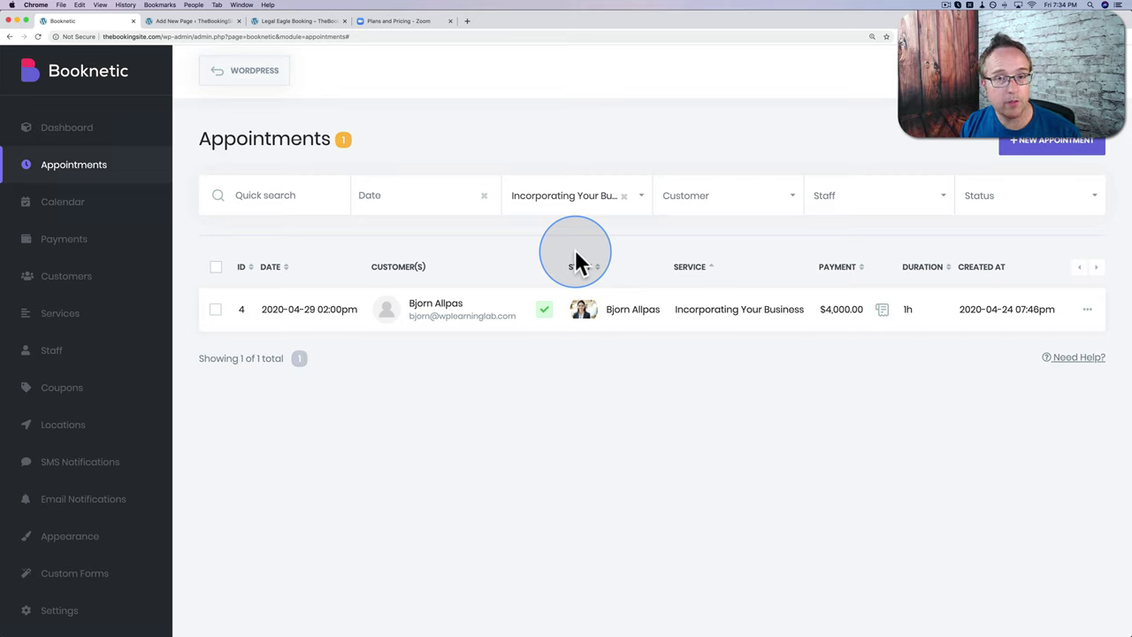
click(739, 199)
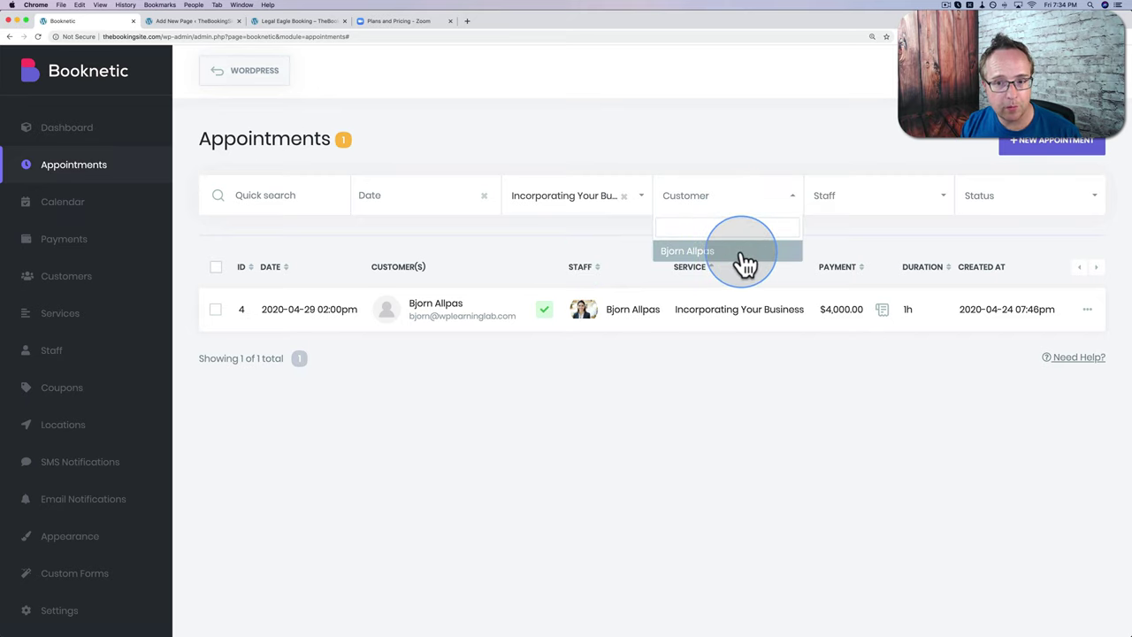
click(858, 195)
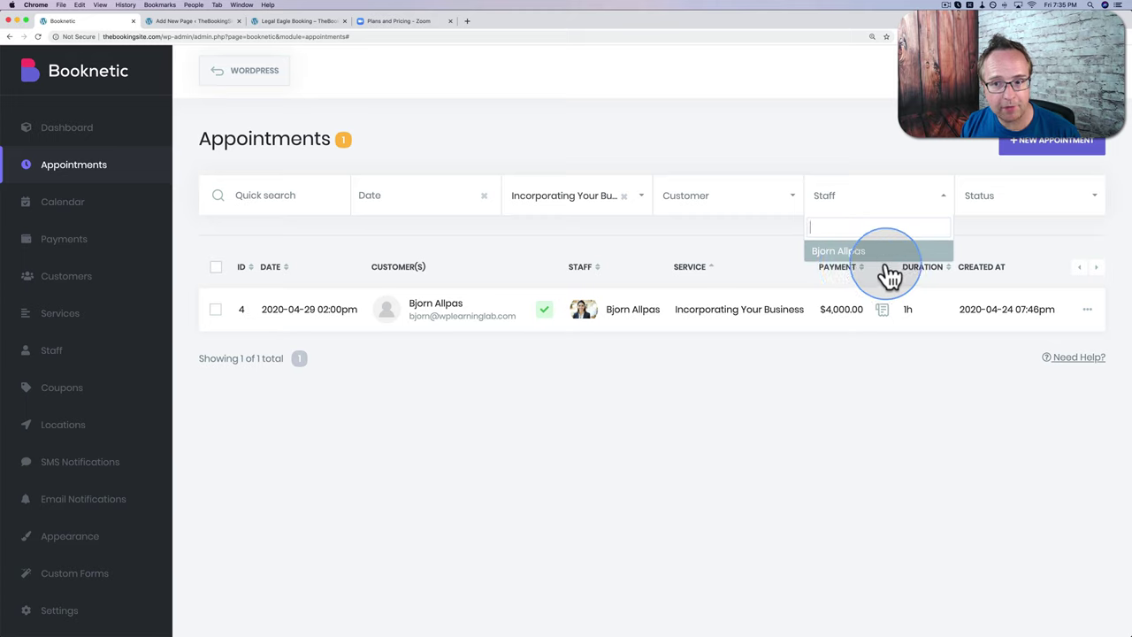
click(923, 234)
click(1005, 203)
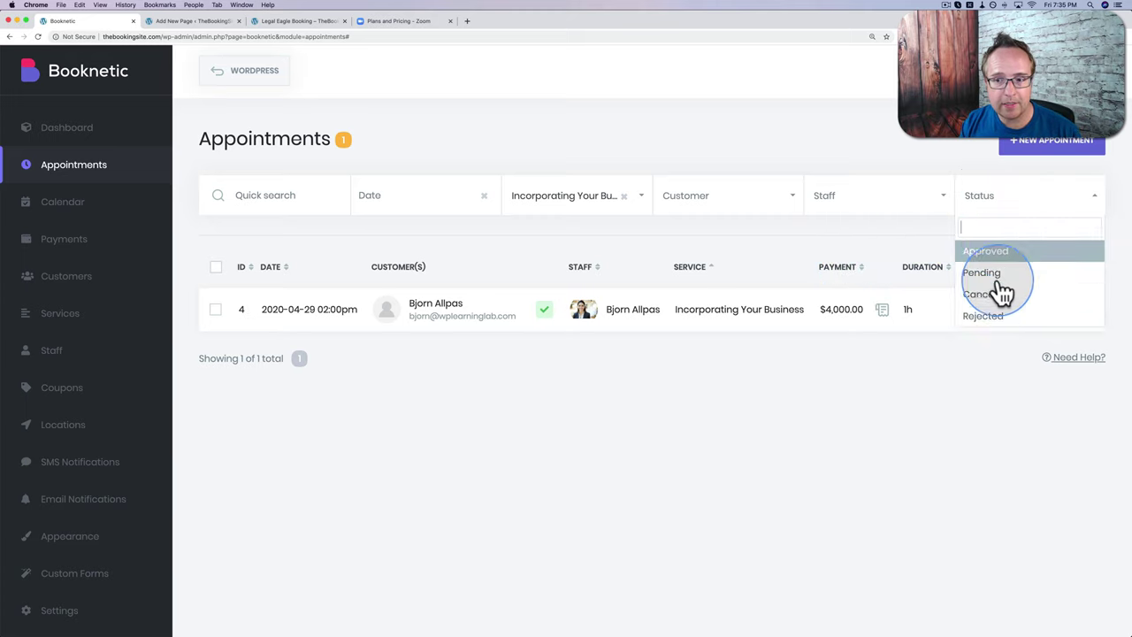
click(908, 225)
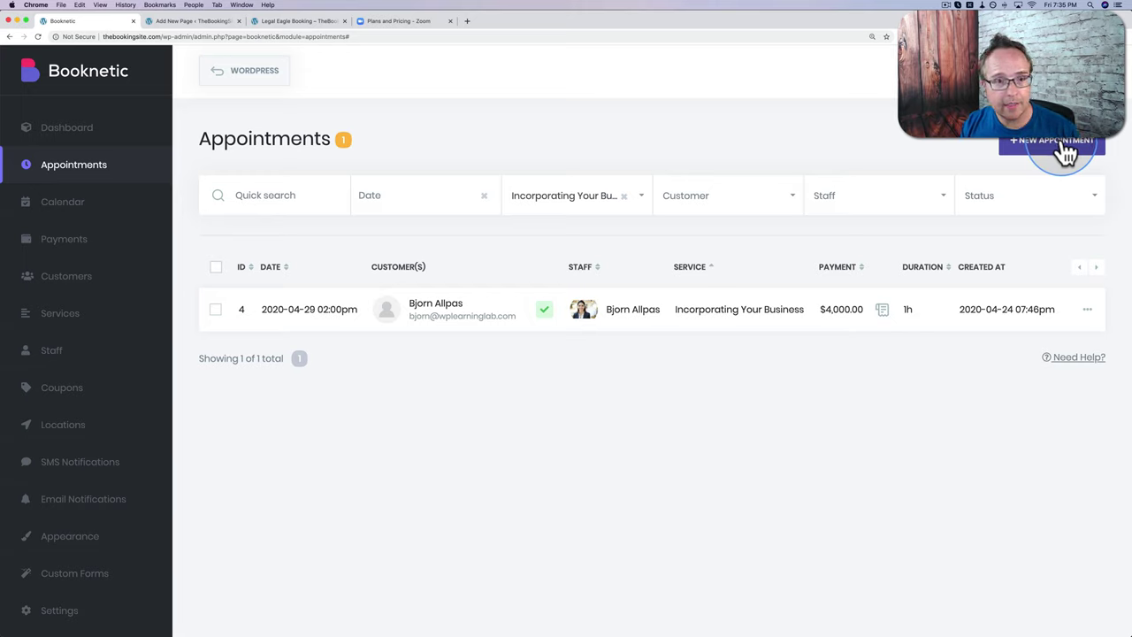
Step: Abandon the new appointment form and go to the Calendar page
click(1066, 154)
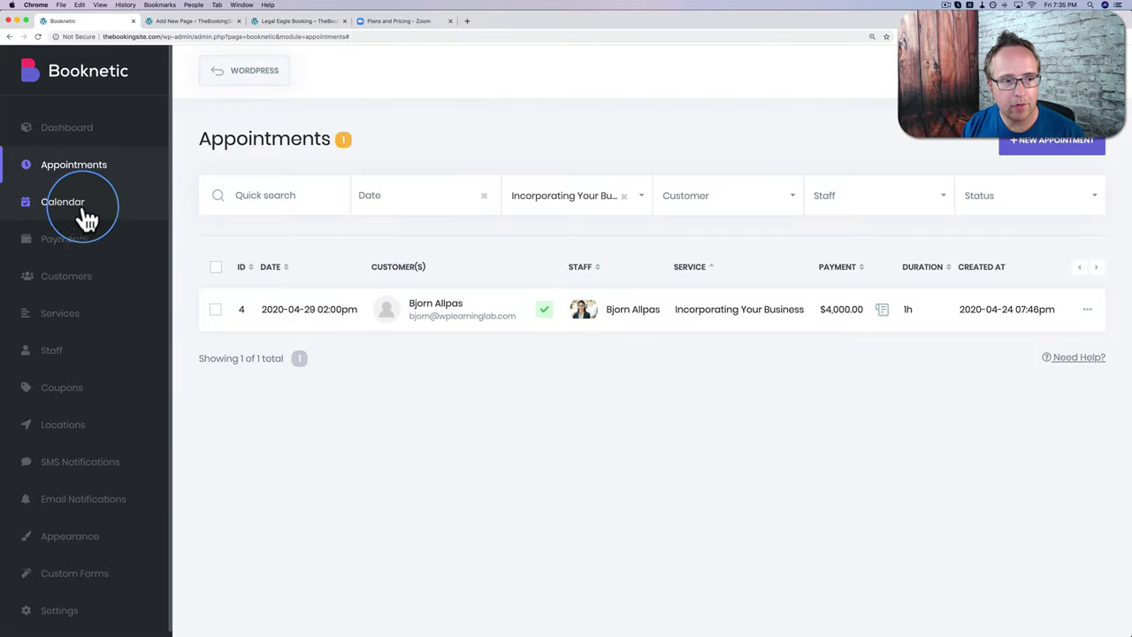
click(64, 213)
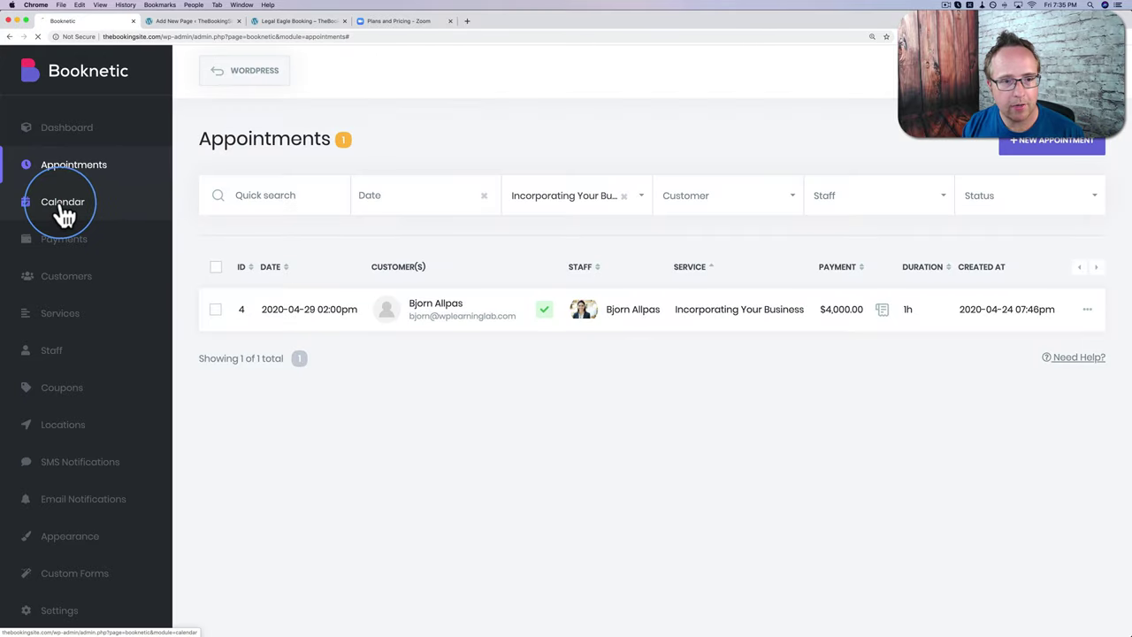
scroll(633, 309, down, 5)
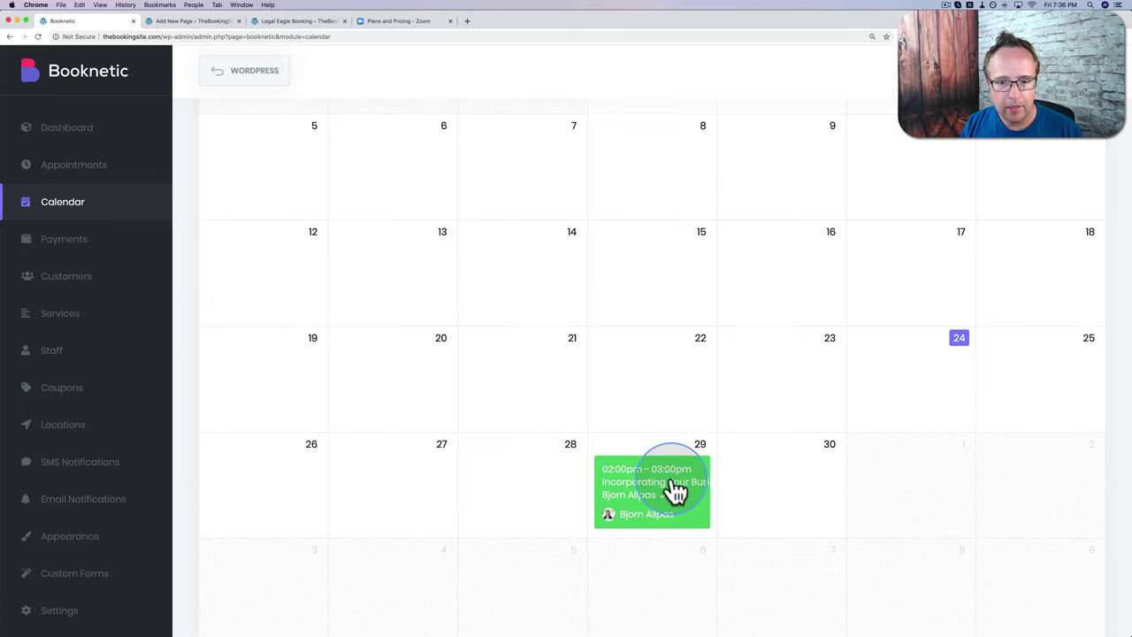
Step: Check the Calendar's Location and Services filters without changing them, then go to Payments
scroll(672, 482, up, 5)
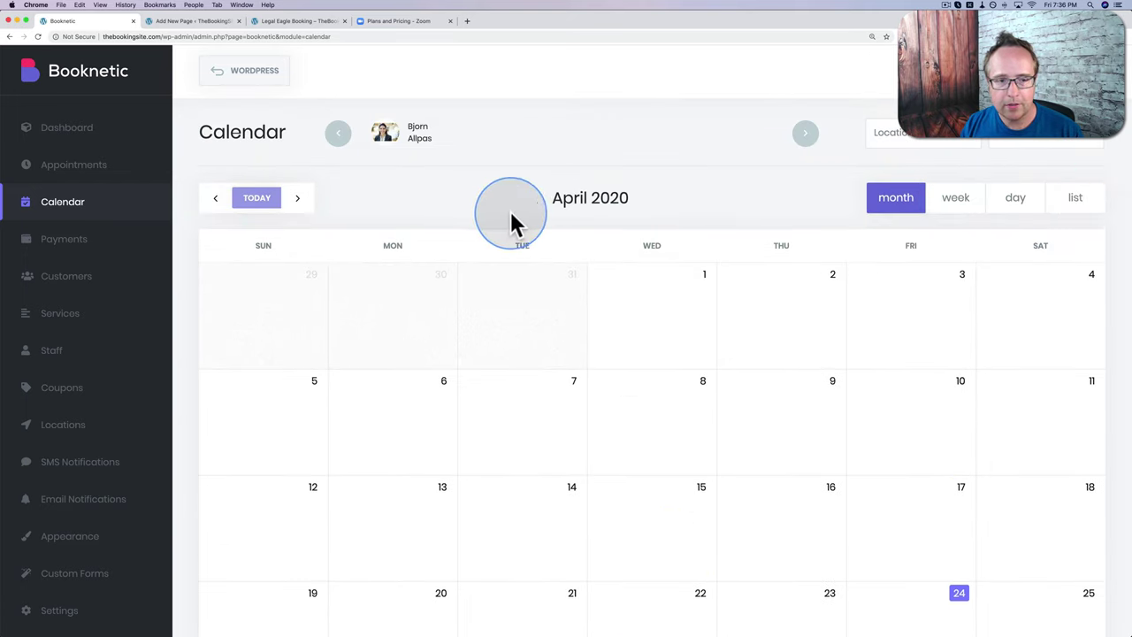
click(955, 145)
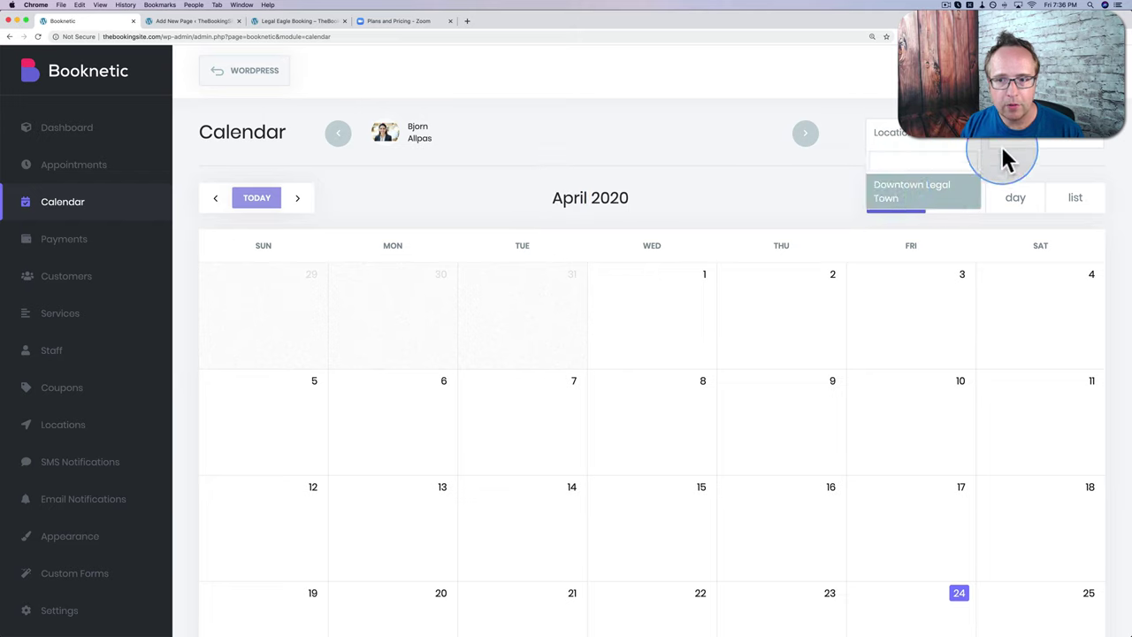
click(1092, 144)
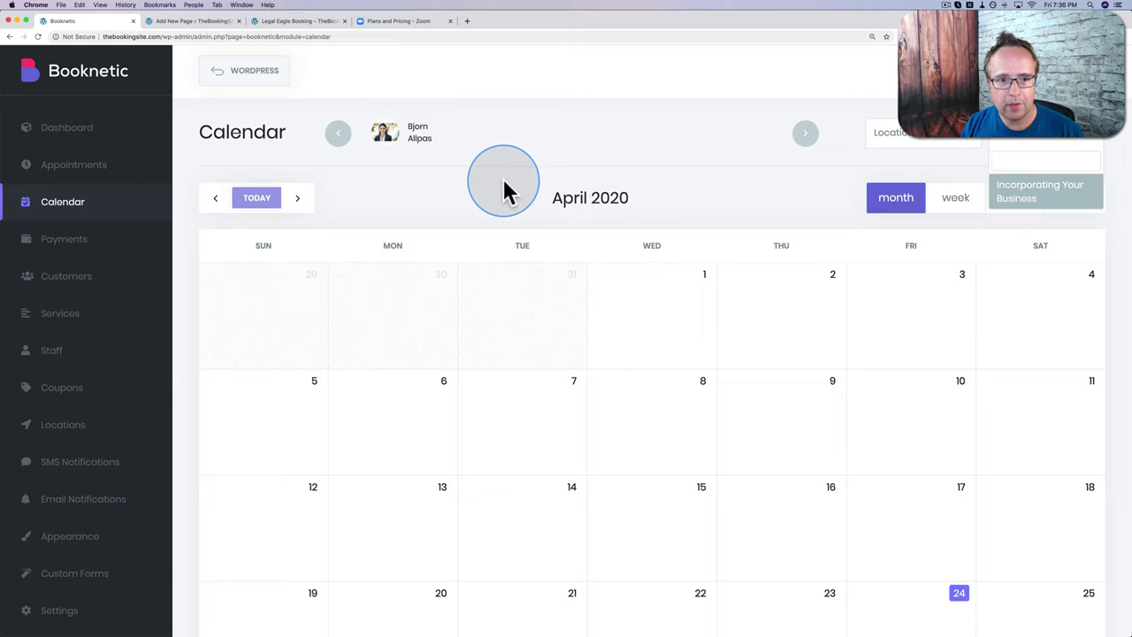
click(392, 190)
click(80, 241)
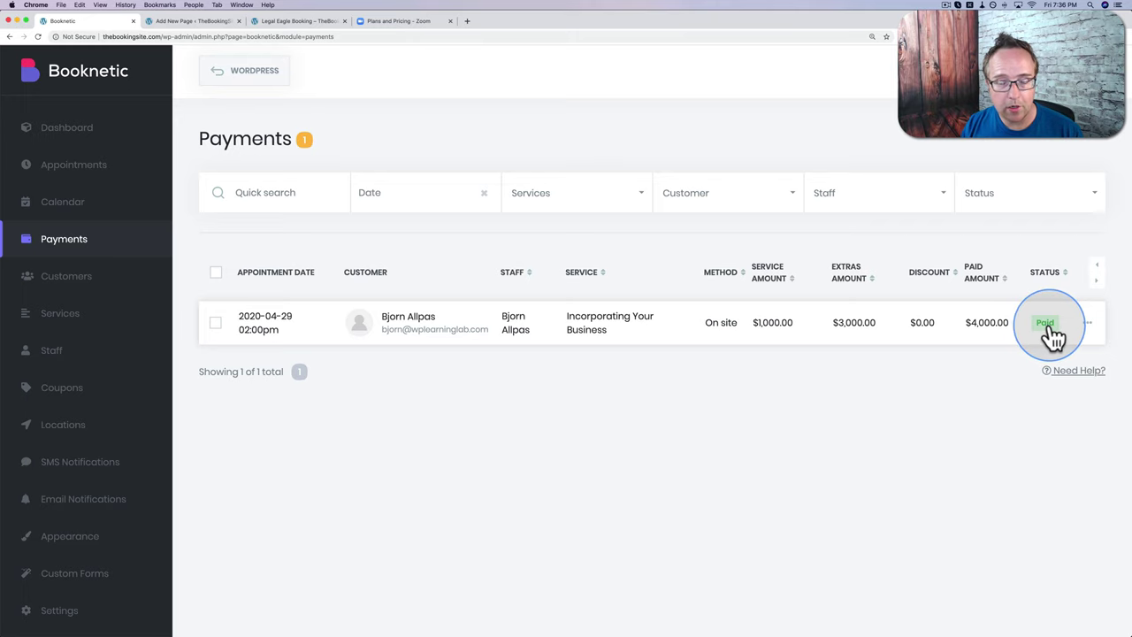
Step: View the info for the $4,000.00 Incorporating Your Business payment, then close it
click(1088, 329)
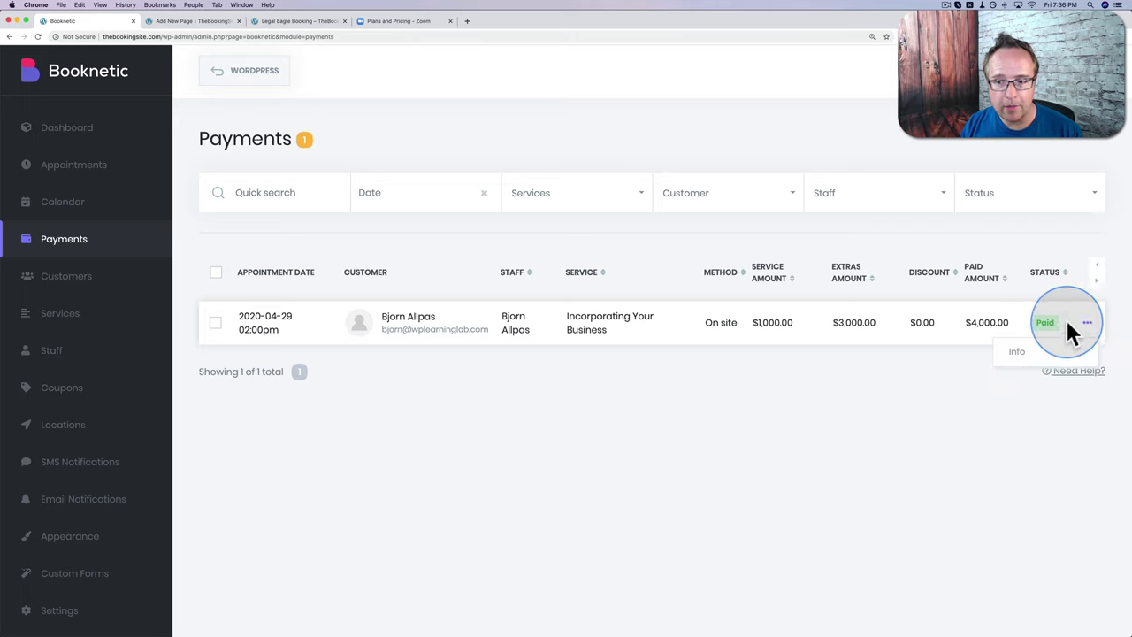
click(1026, 360)
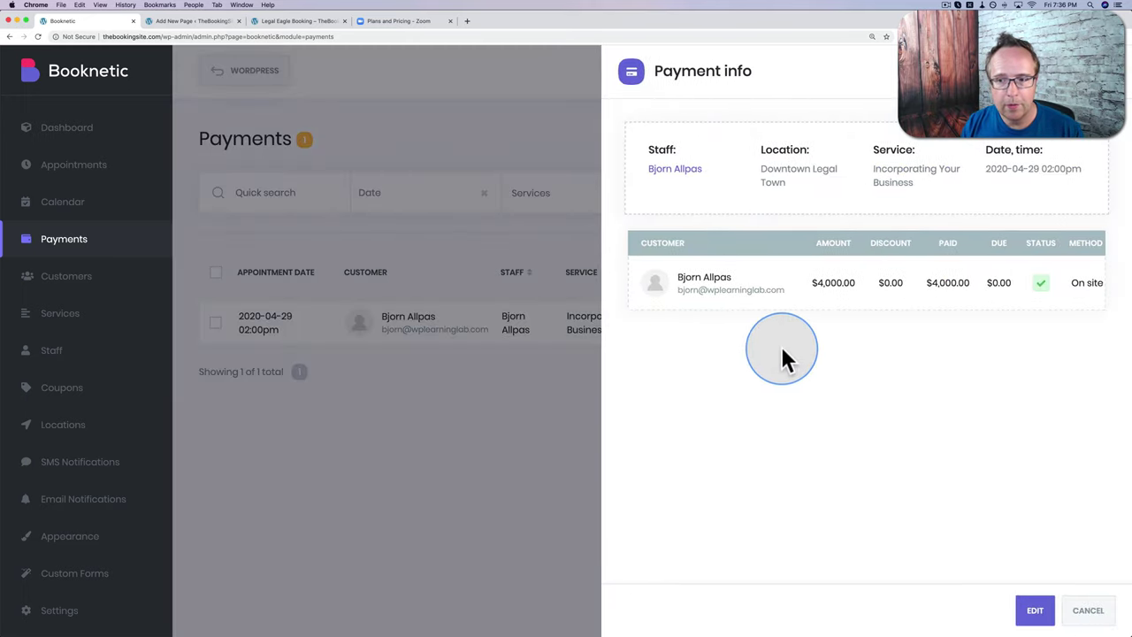
click(76, 260)
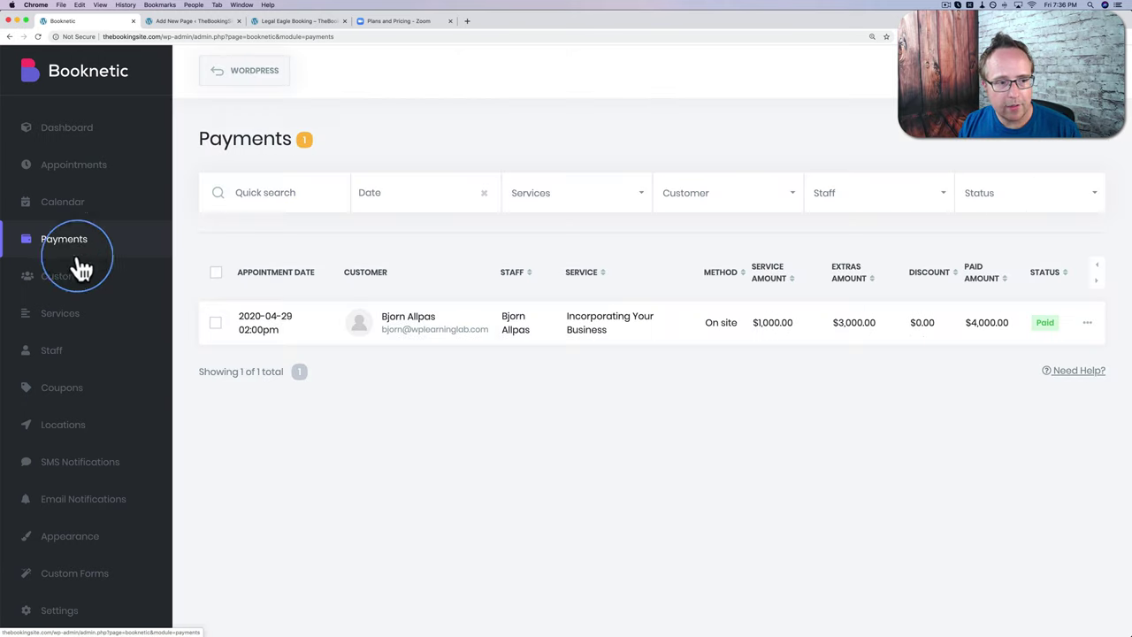
Step: Check the Customers list and the Legal Eagle Booking page, then go to Appearance
click(93, 285)
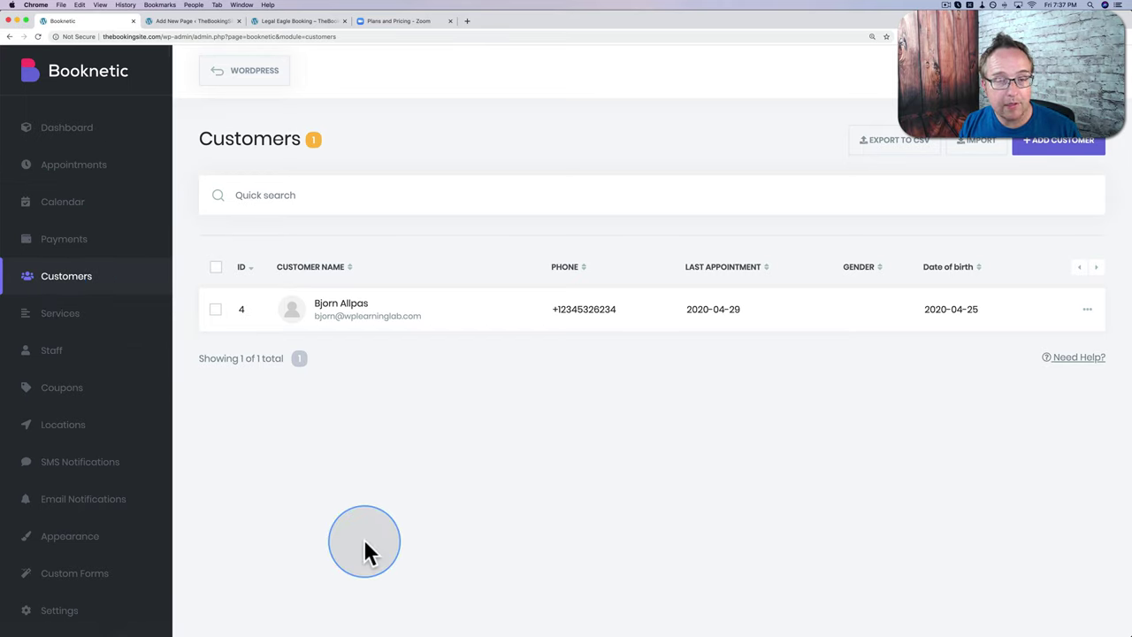
click(285, 25)
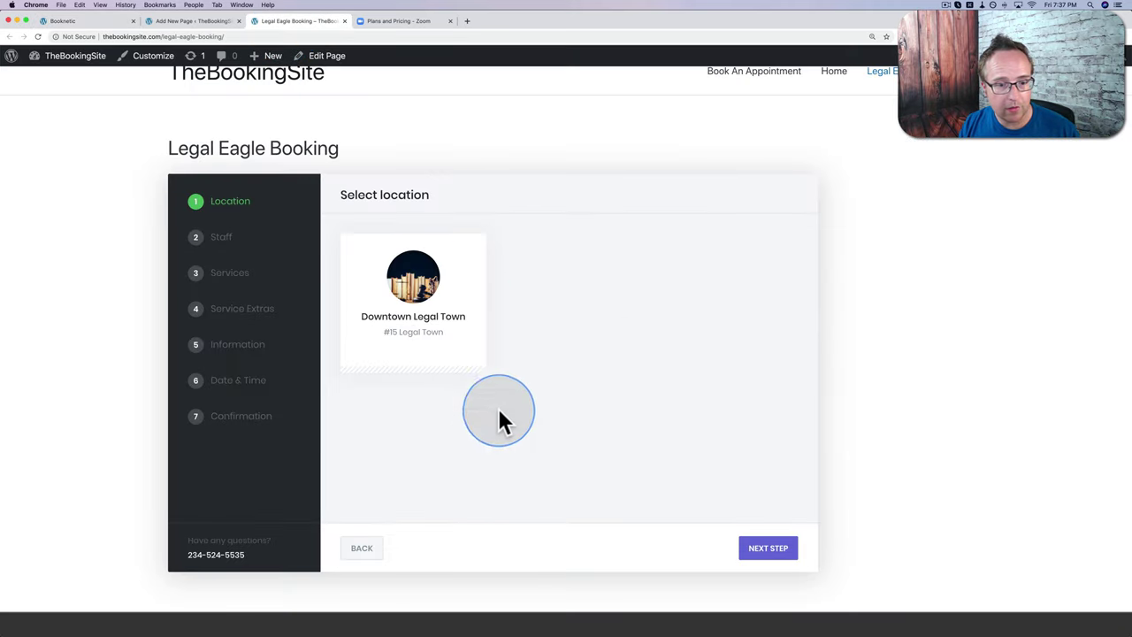
click(89, 22)
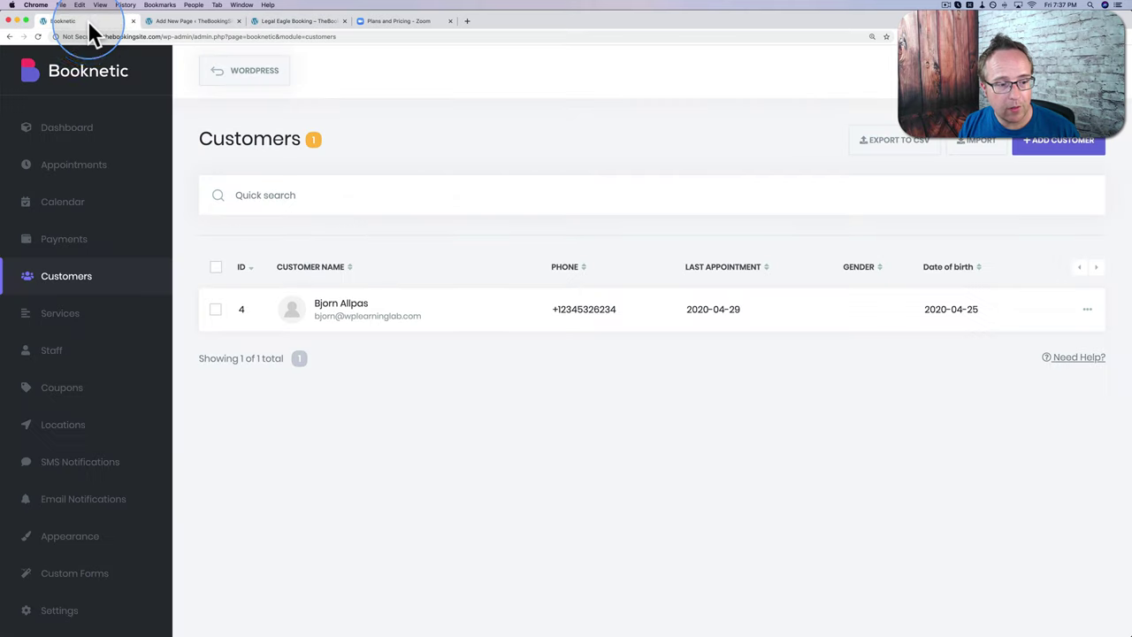
click(85, 541)
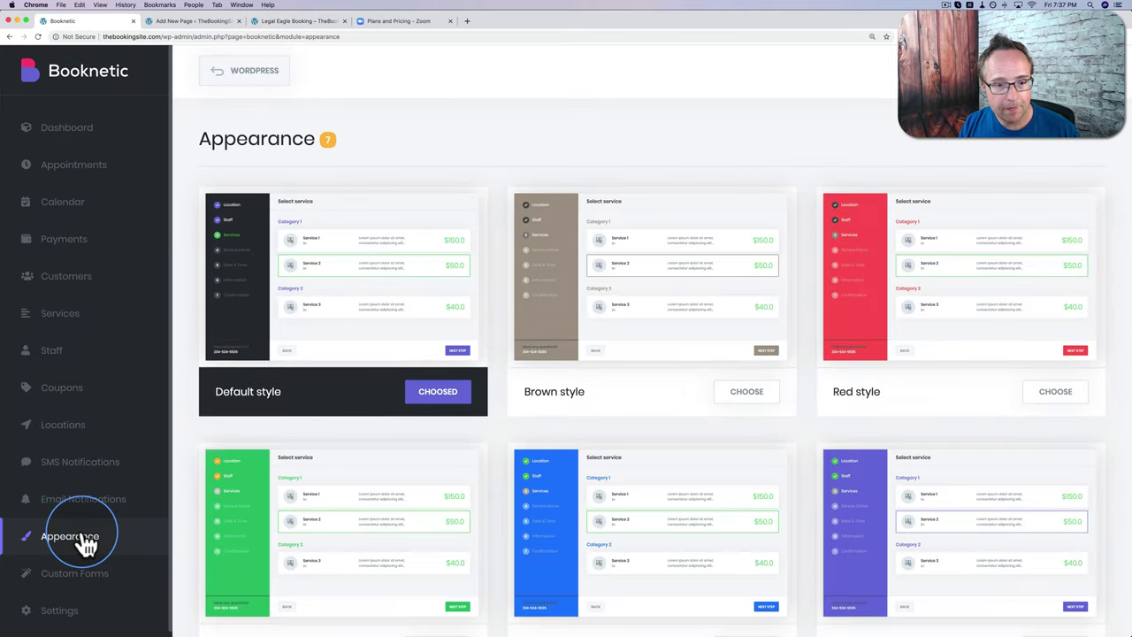
Step: Open the Default booking form style and review its Options, then go to Email Notifications
scroll(500, 275, down, 5)
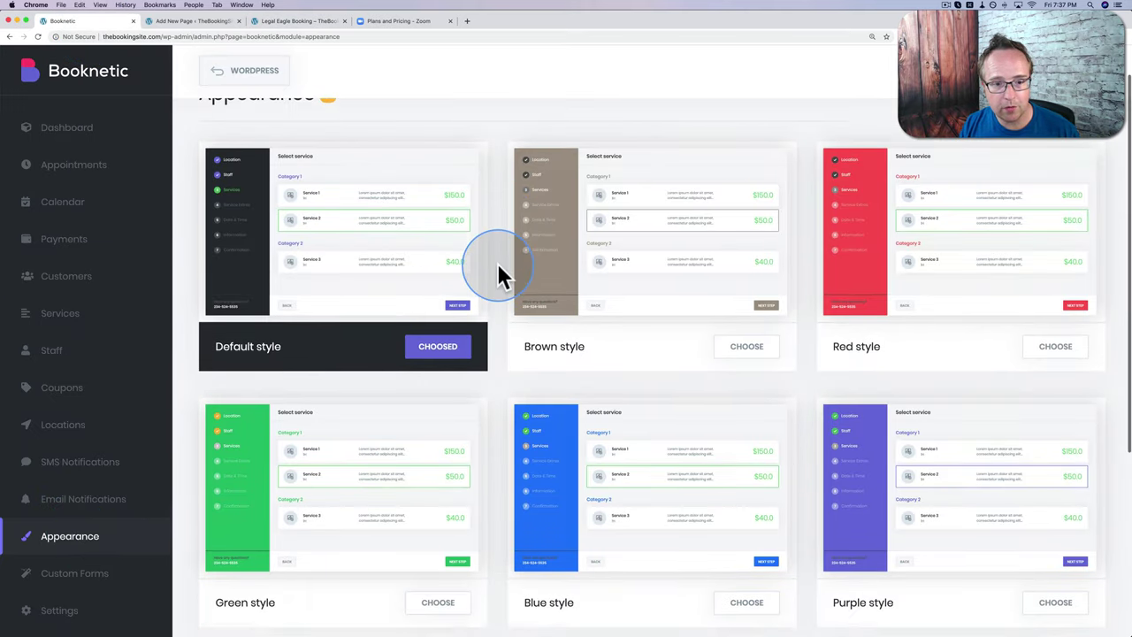
scroll(469, 269, up, 3)
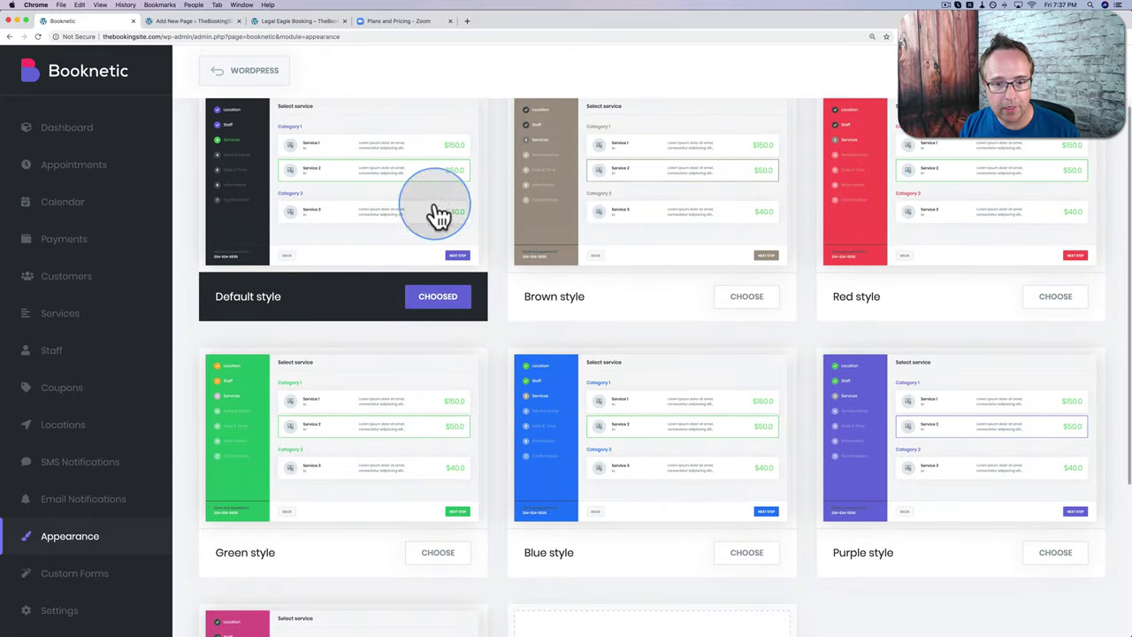
scroll(500, 278, down, 4)
scroll(499, 274, down, 1)
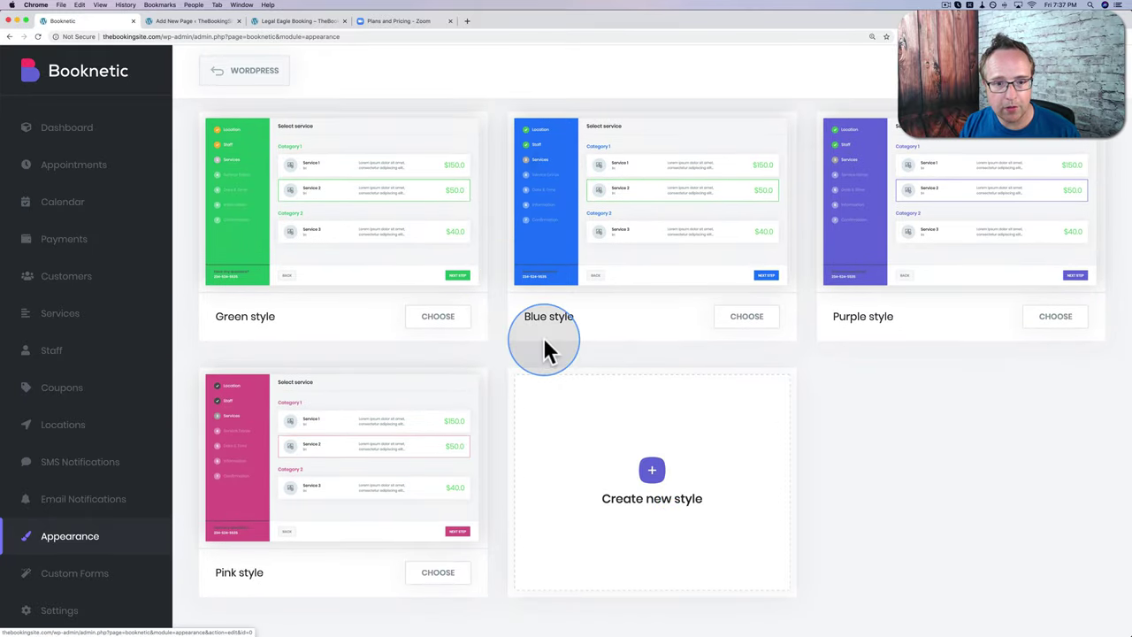
scroll(543, 348, up, 7)
click(404, 286)
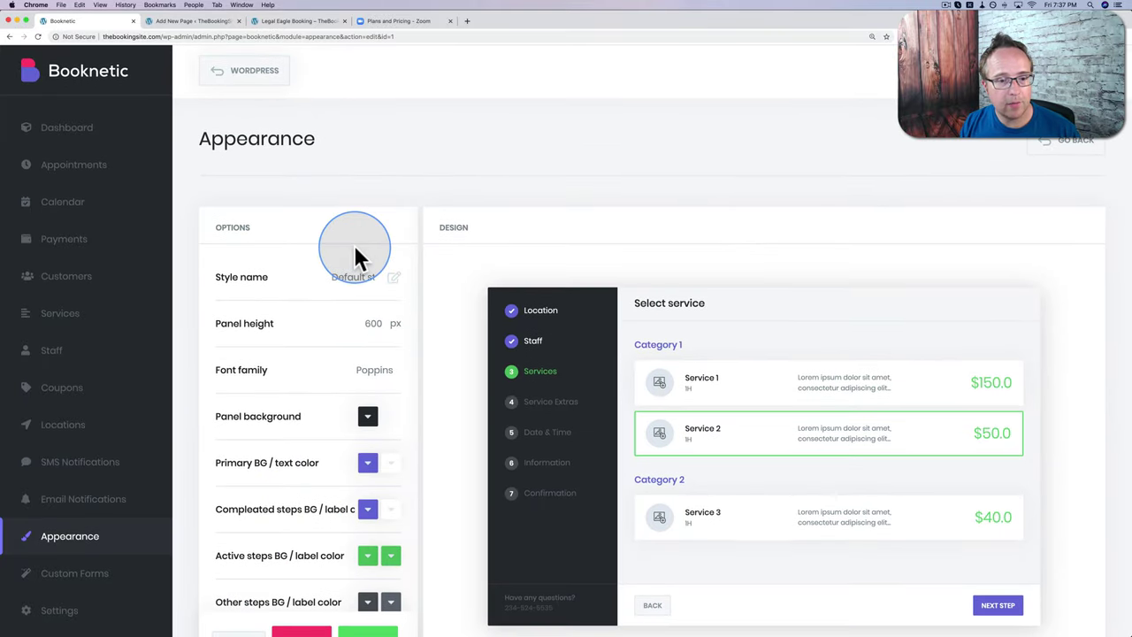
scroll(353, 245, down, 5)
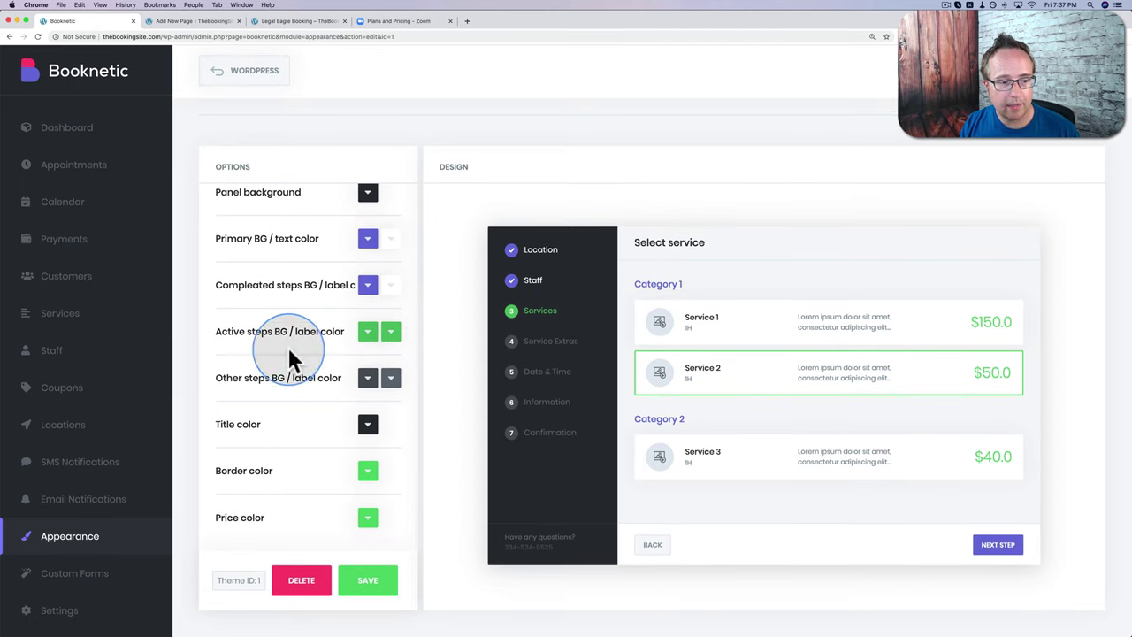
click(20, 505)
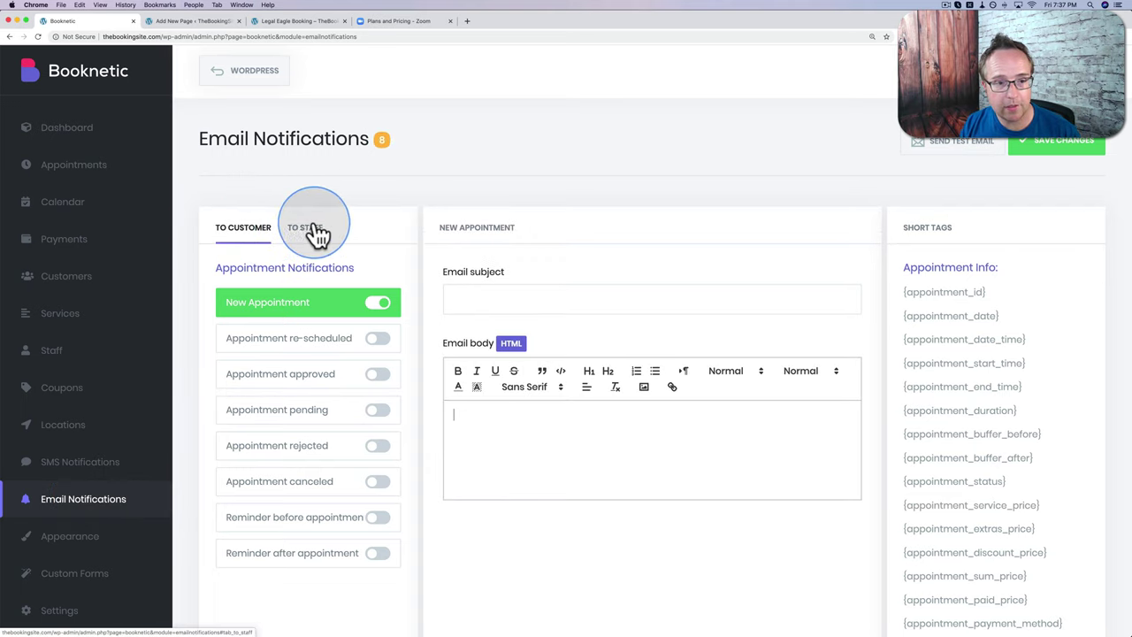
Step: Set the subject to 'Thanks for booking an appointment {customer_first_name}!' and start the body with 'Your'
scroll(358, 301, down, 2)
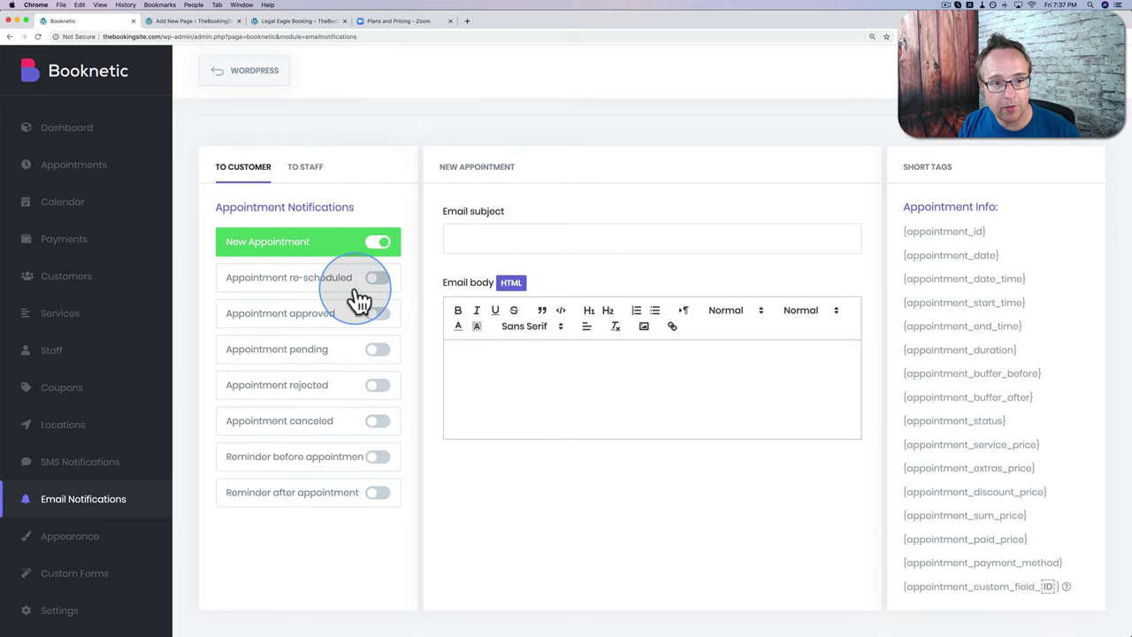
click(482, 235)
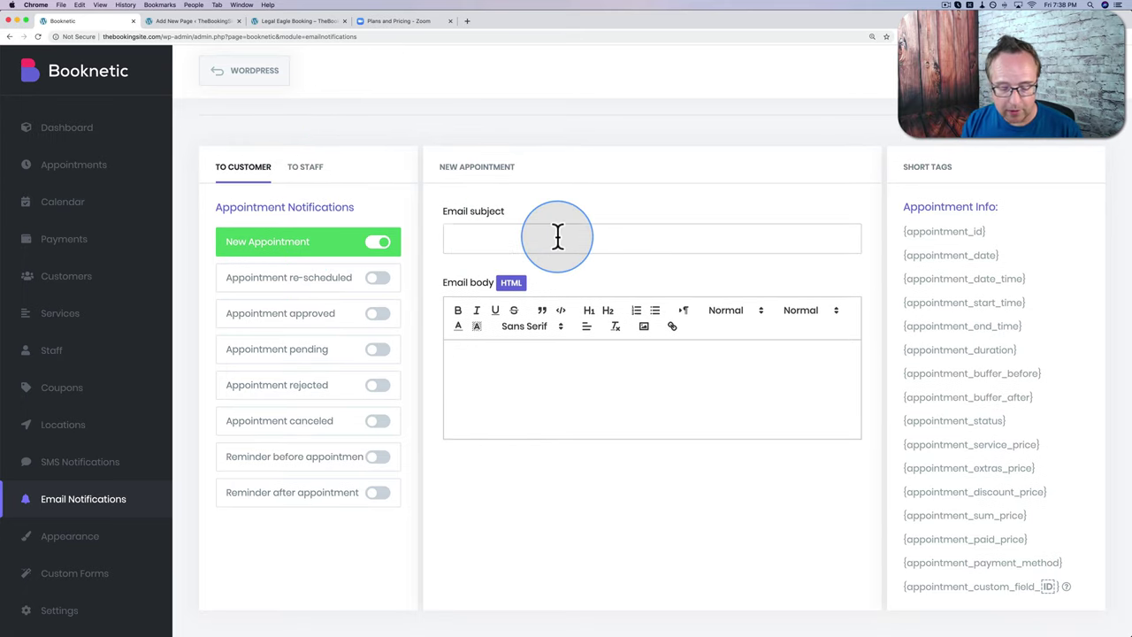
text(Thank)
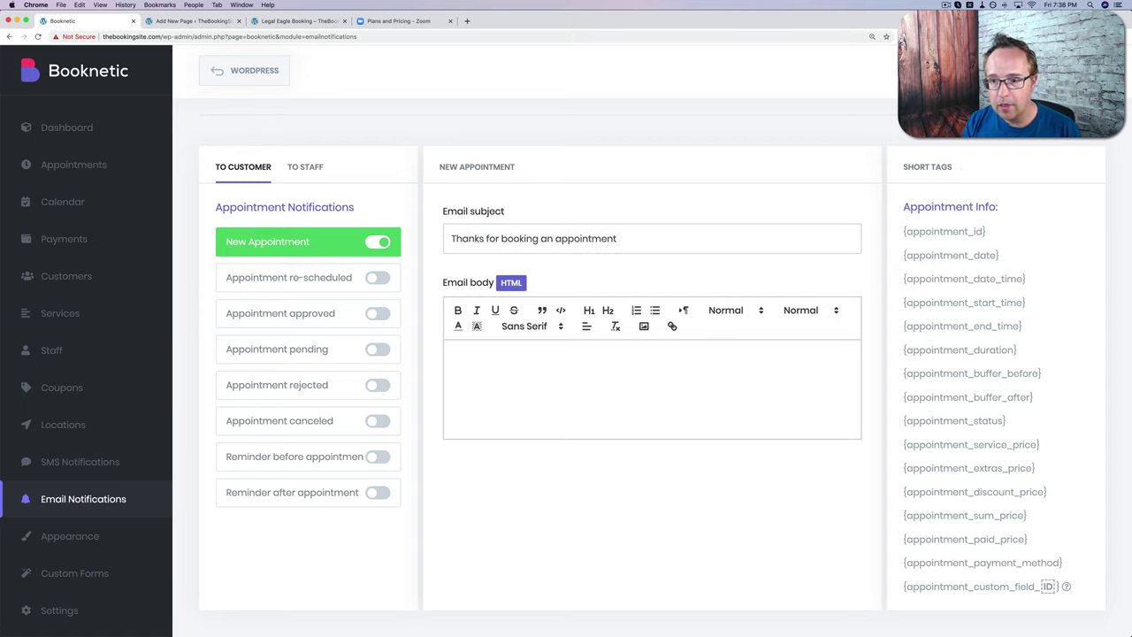
text(s for booking an appointment)
scroll(968, 437, down, 5)
scroll(973, 442, down, 5)
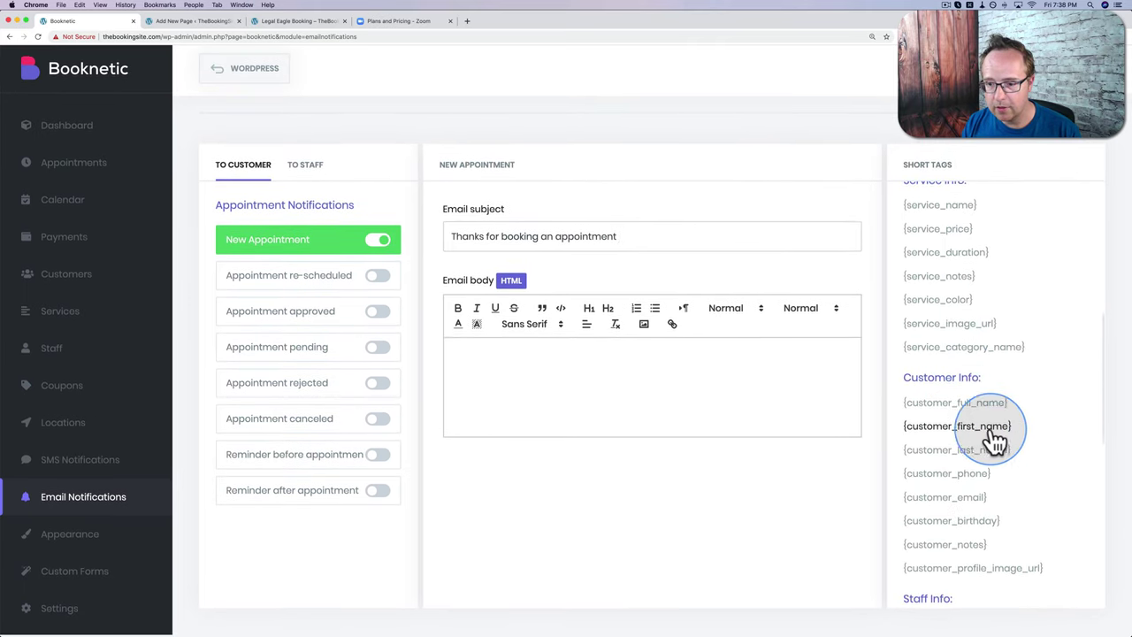
drag(1018, 434, 910, 439)
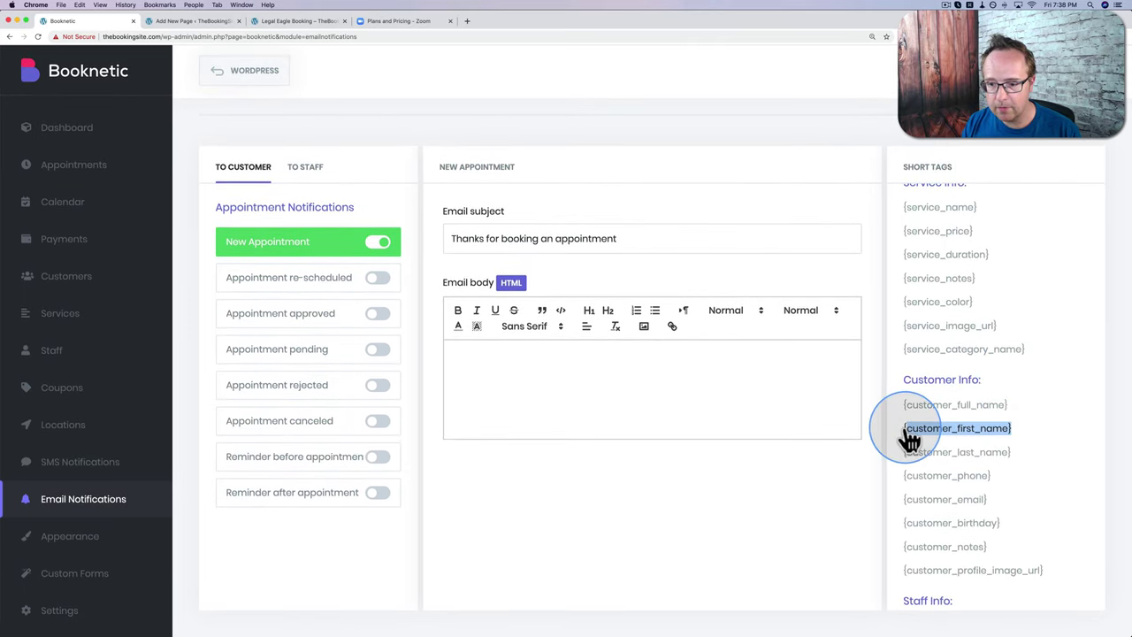
key(super+c)
click(643, 238)
key(super+v)
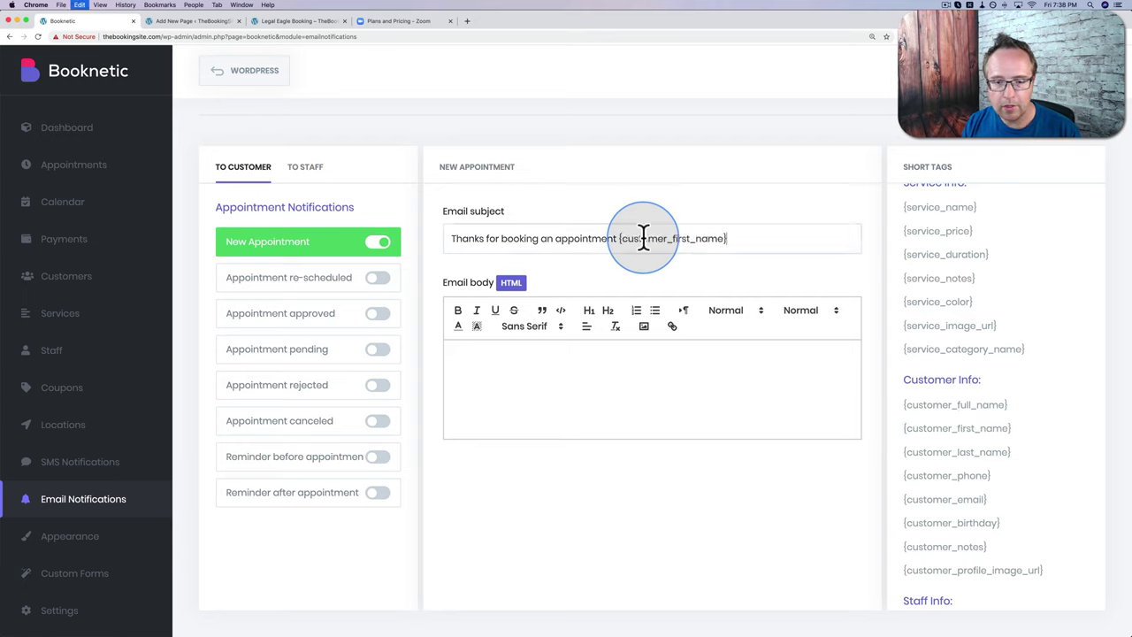
text(!)
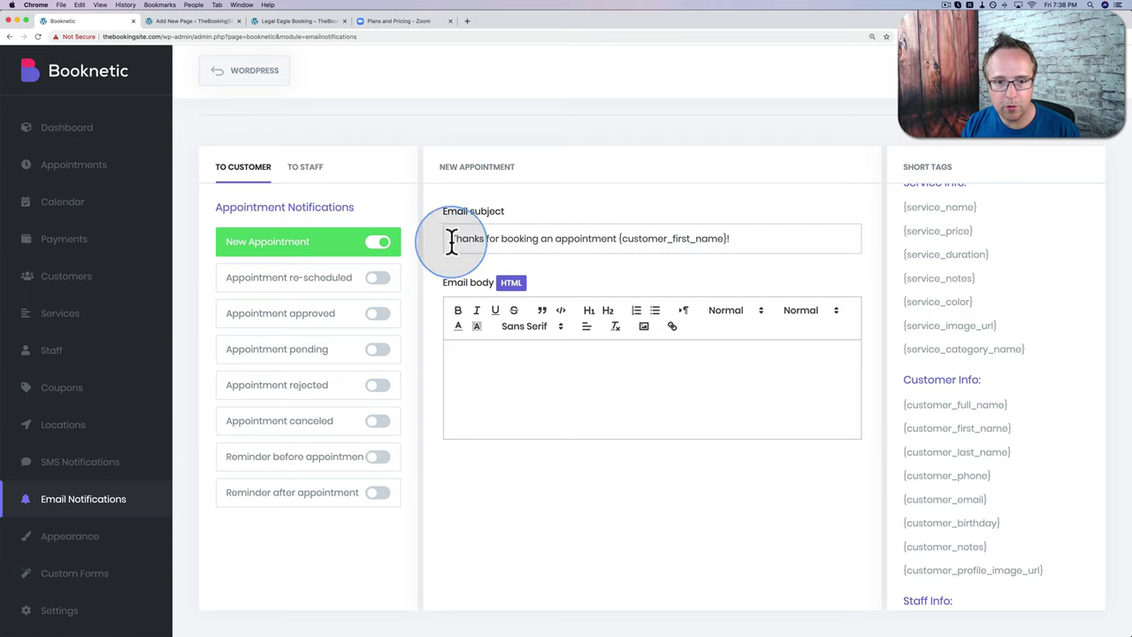
click(496, 356)
text(Your appointment will be on date at time.)
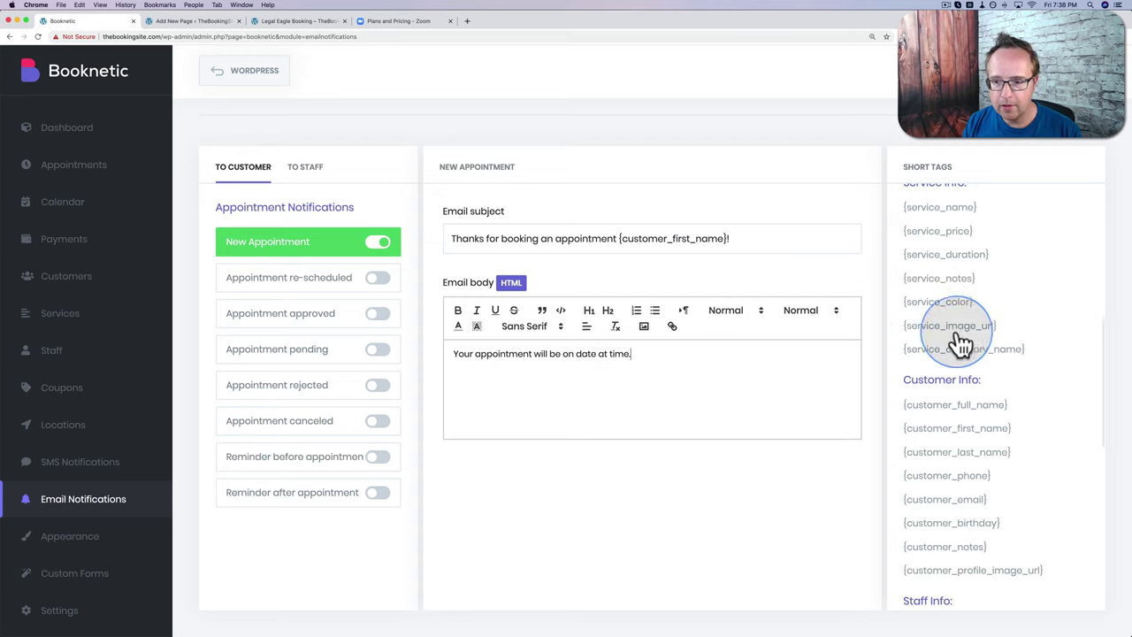
Step: Replace 'date' and 'time' in the body with {appointment_date} and {appointment_start_time}, ending with a period
scroll(1006, 332, up, 5)
scroll(1006, 329, up, 5)
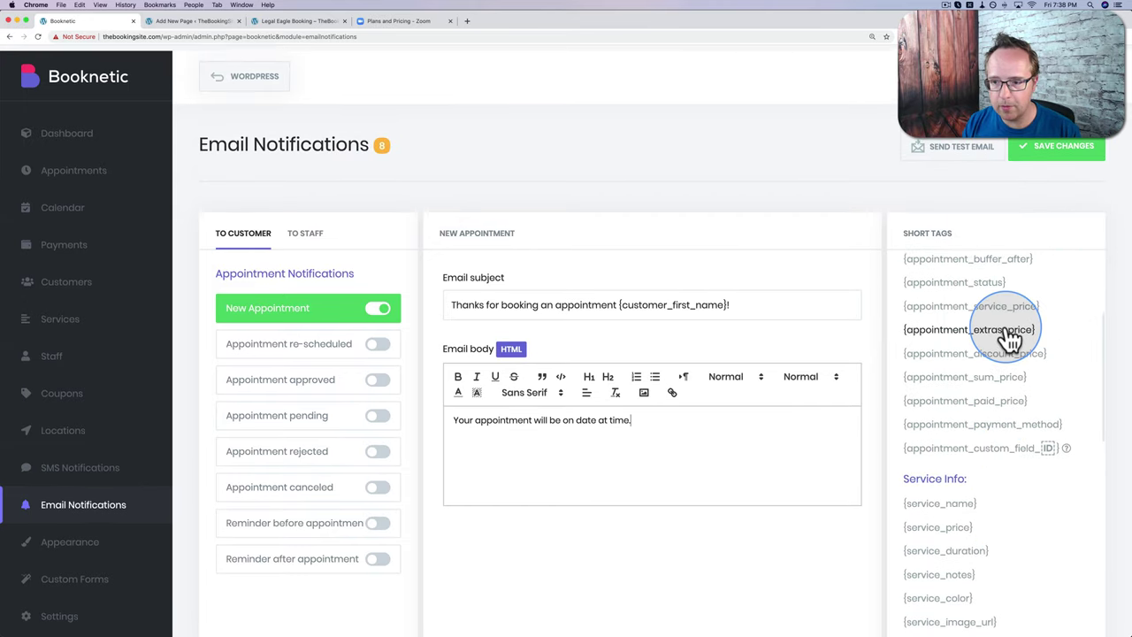
scroll(1010, 339, up, 2)
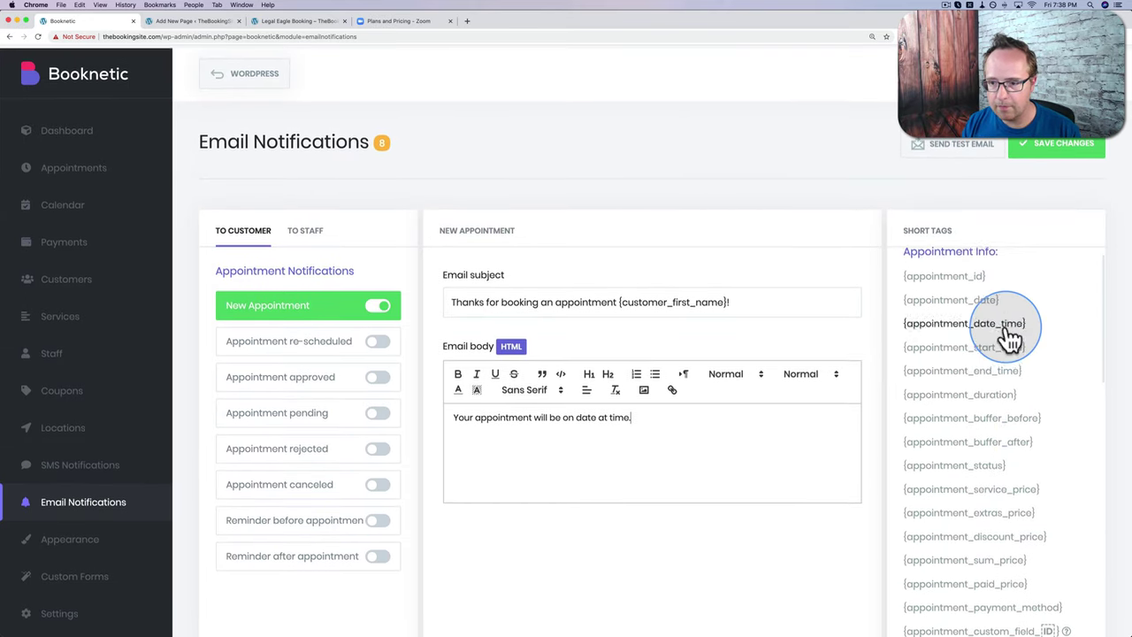
drag(1005, 320, 905, 328)
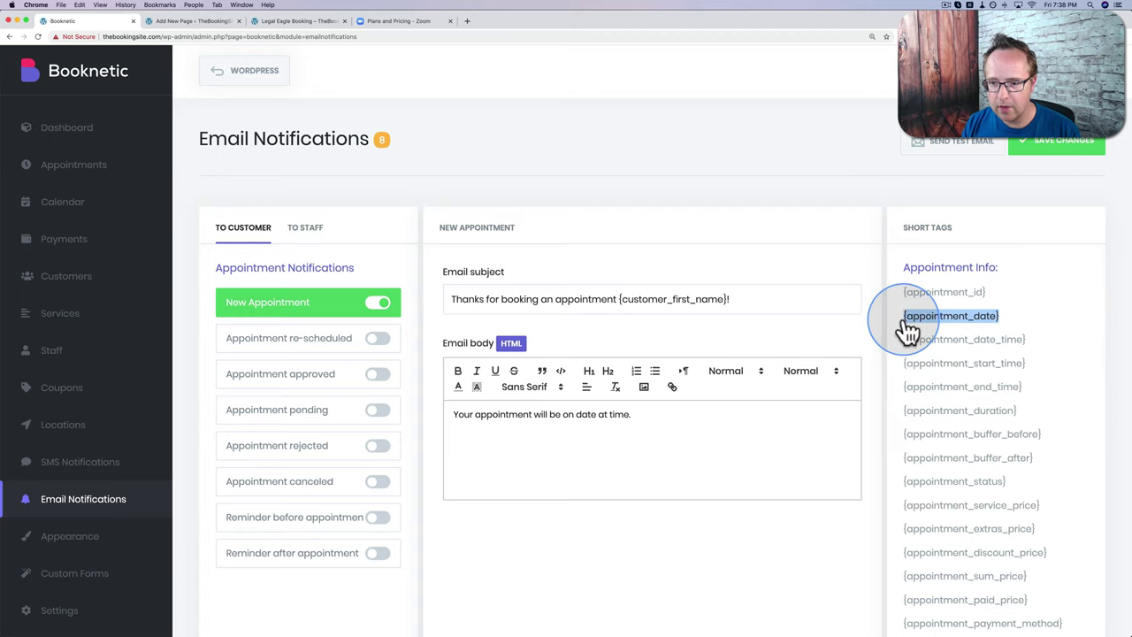
drag(598, 412, 584, 416)
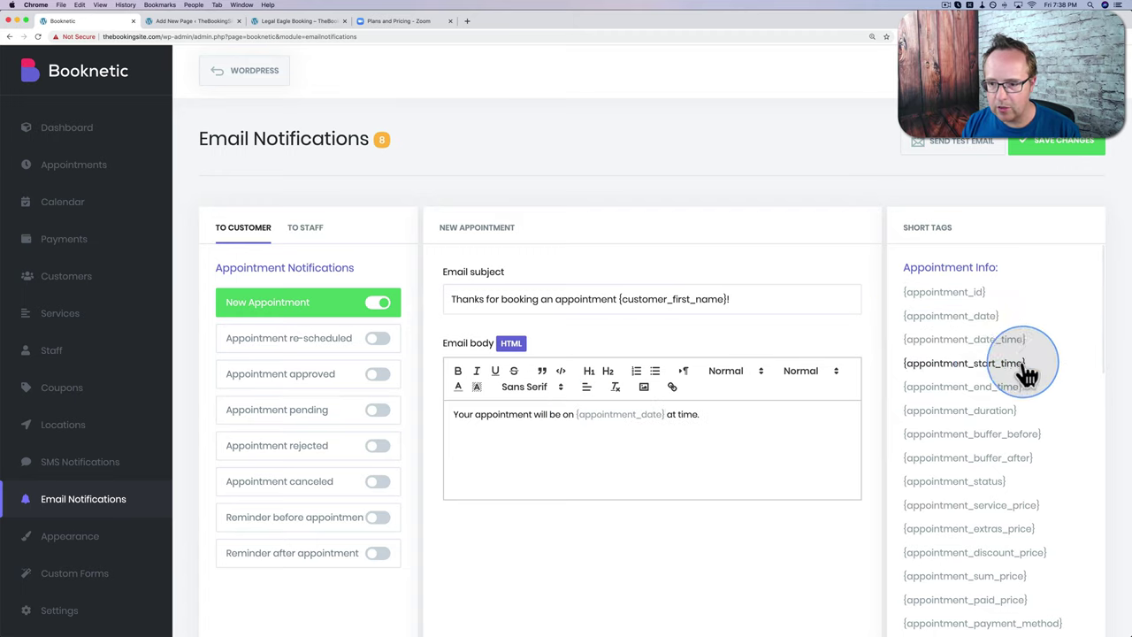
drag(1026, 369, 909, 371)
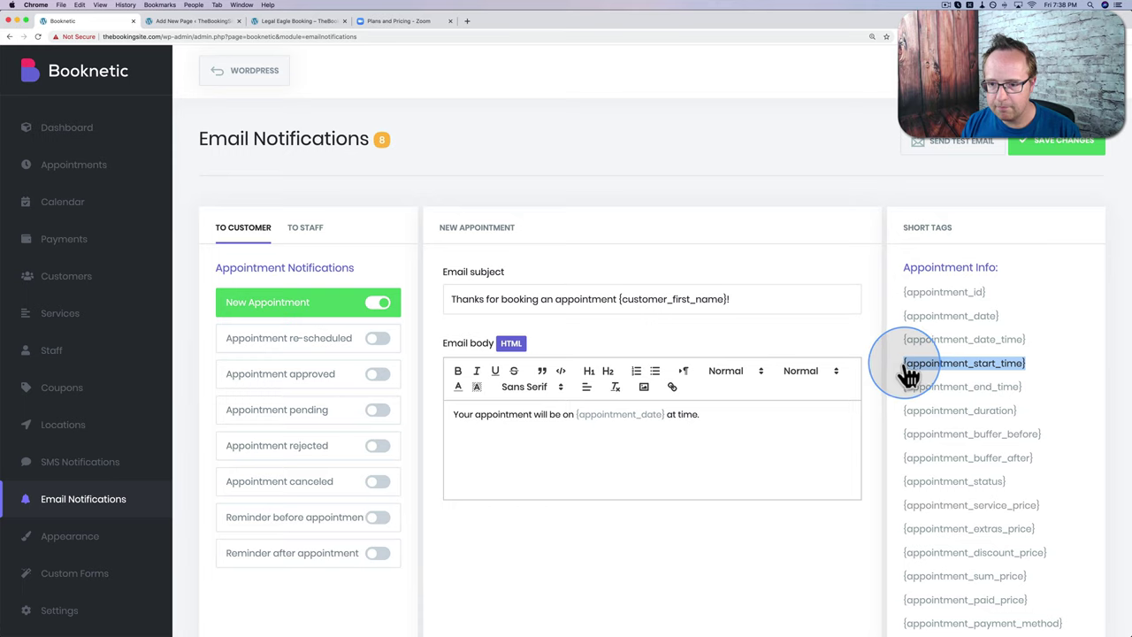
double_click(691, 414)
key(super+v)
text(.)
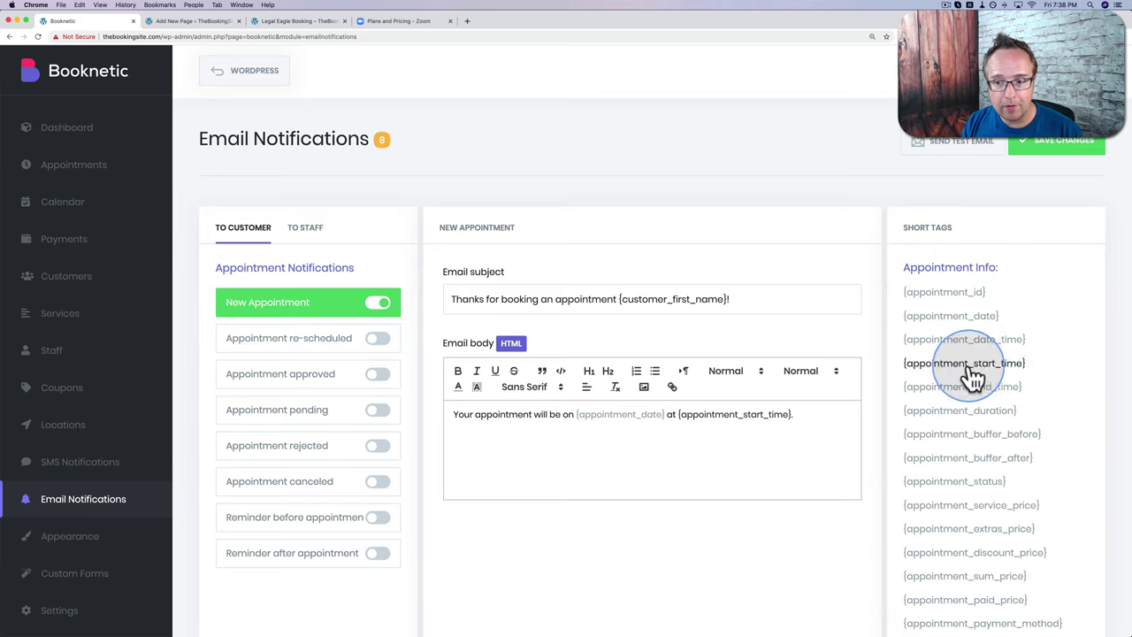
Step: Copy the {zoom_meeting_url} short tag from the Short Tags list
scroll(975, 453, down, 10)
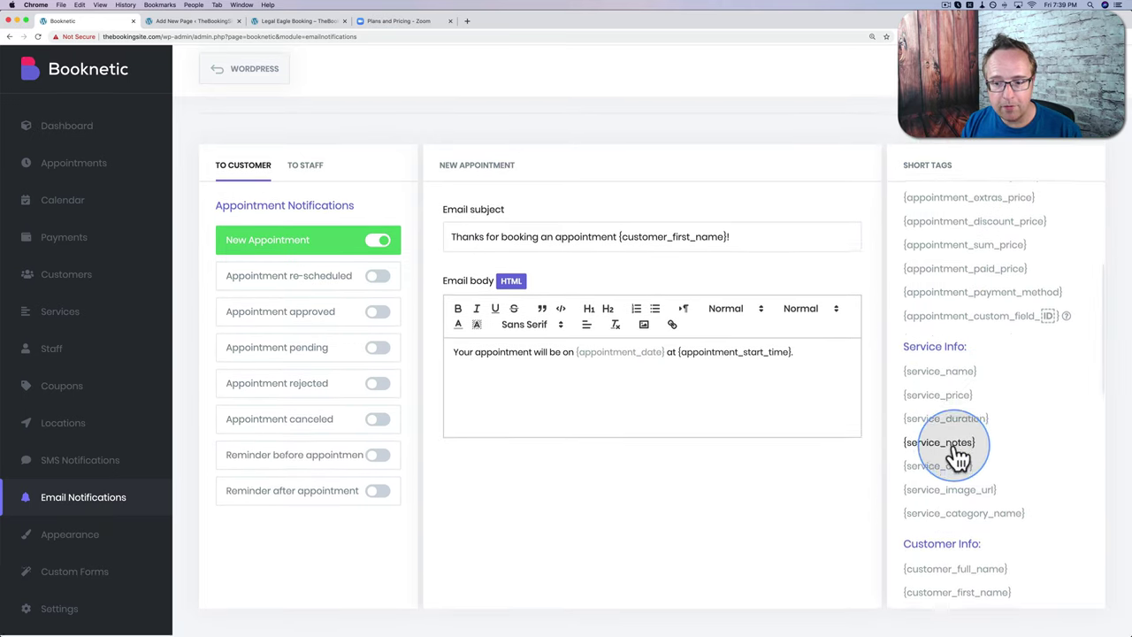
scroll(956, 447, down, 5)
scroll(960, 364, down, 13)
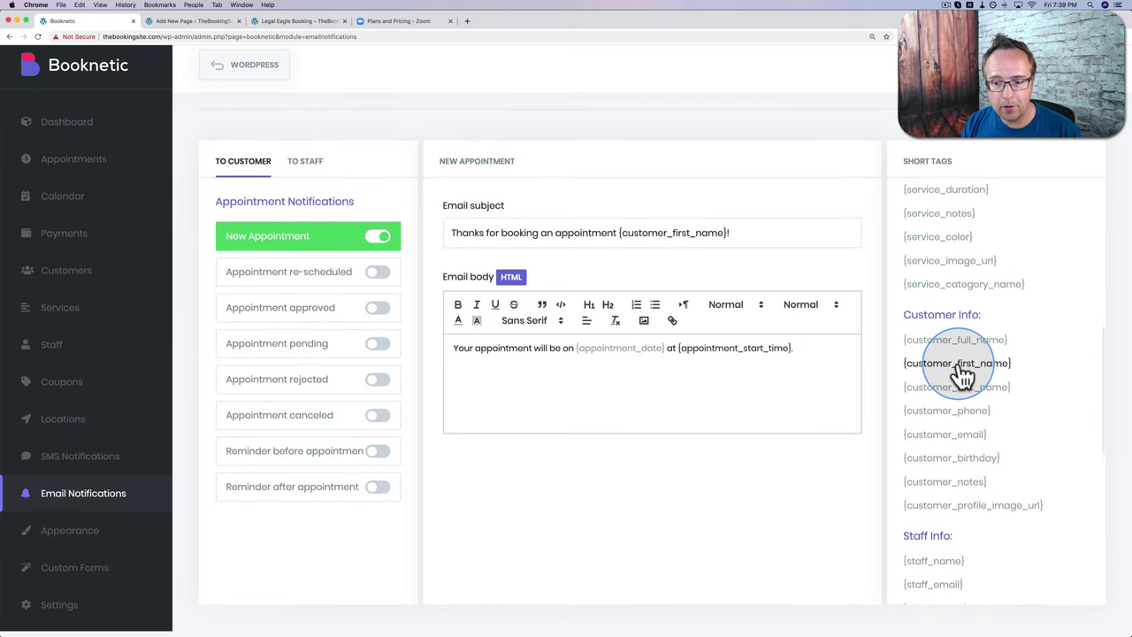
scroll(955, 354, down, 1)
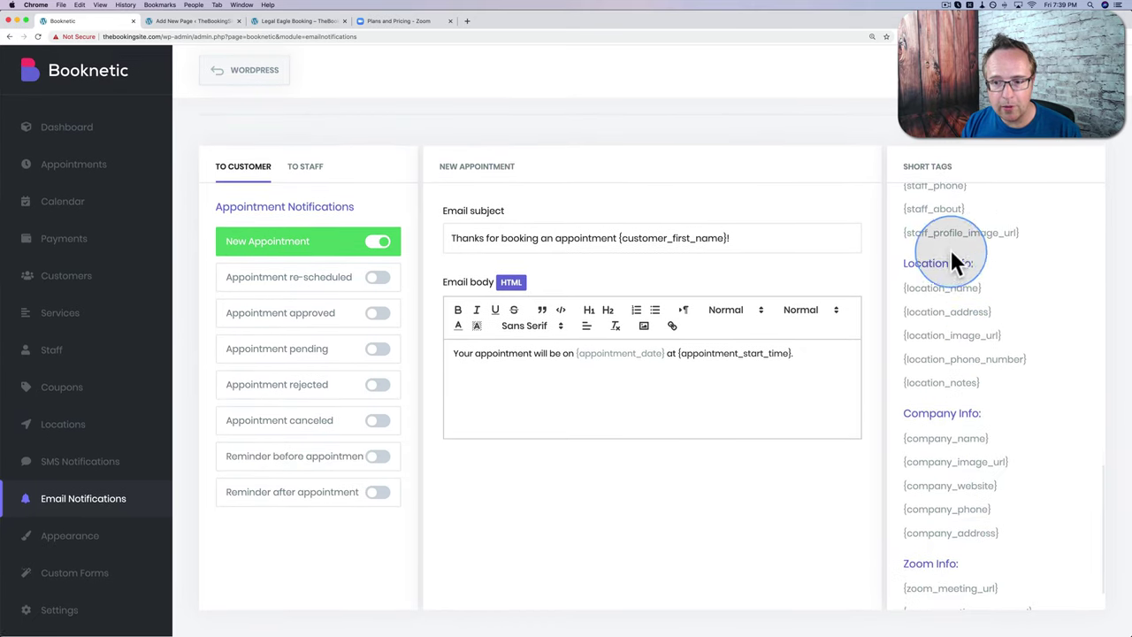
scroll(964, 539, down, 2)
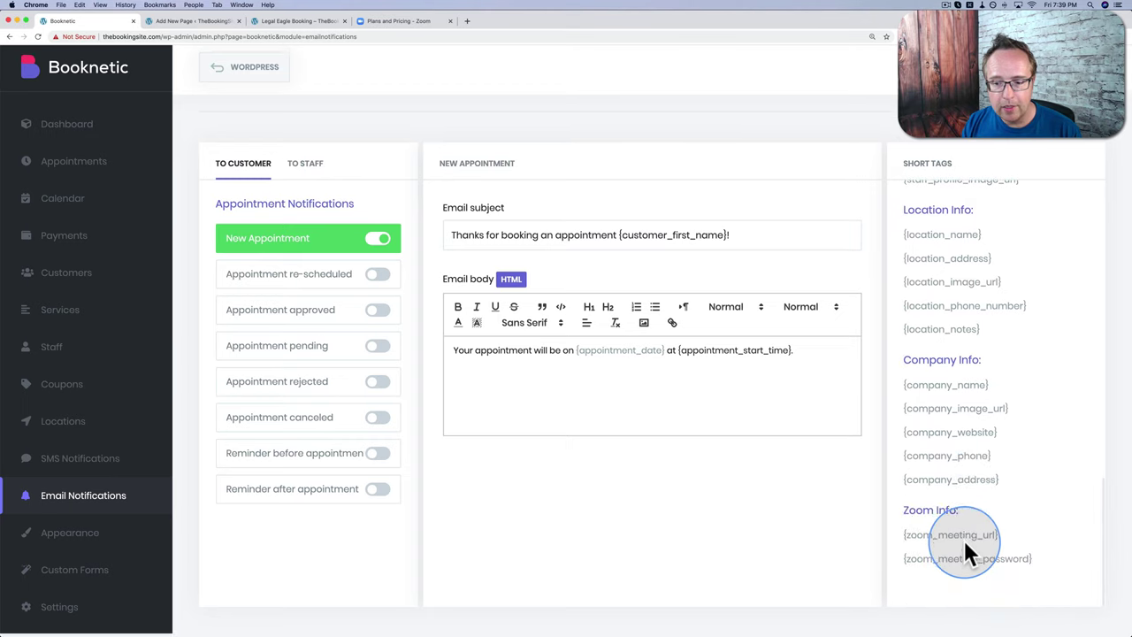
drag(1003, 538, 909, 553)
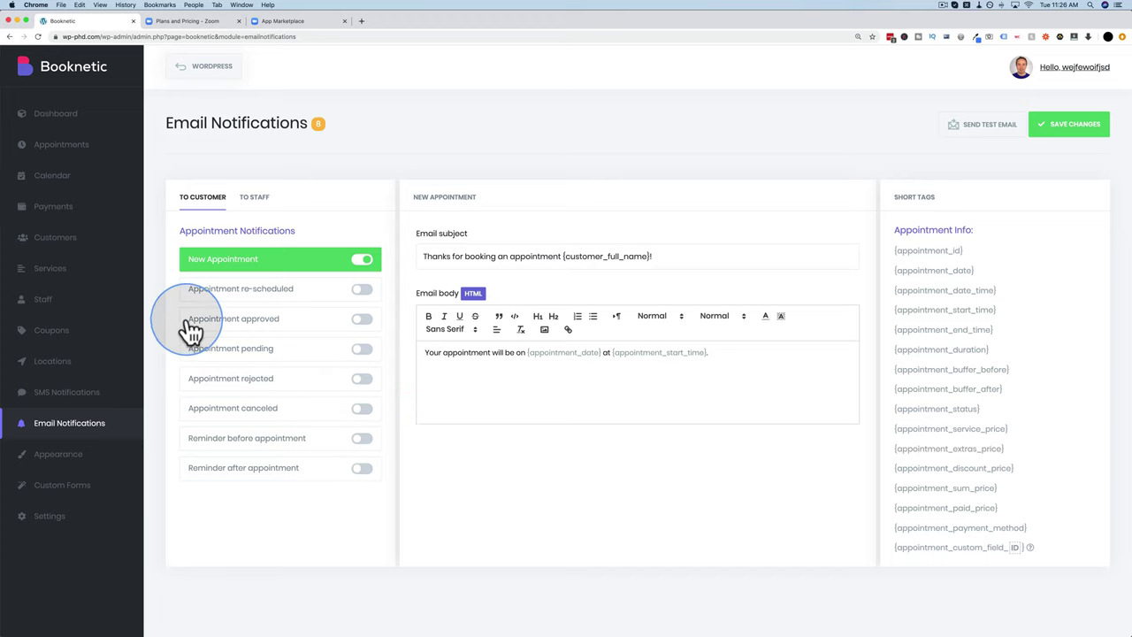
Step: Enable the Appointment approved email, fill in the saved approval subject, and paste the prepared body
click(362, 325)
click(472, 407)
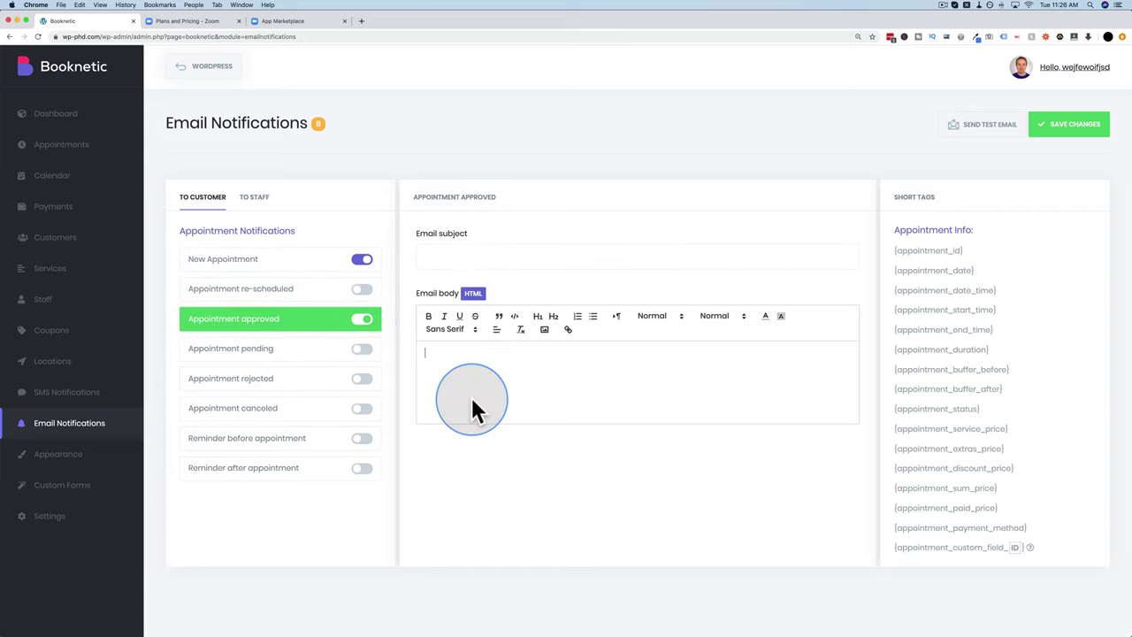
click(447, 257)
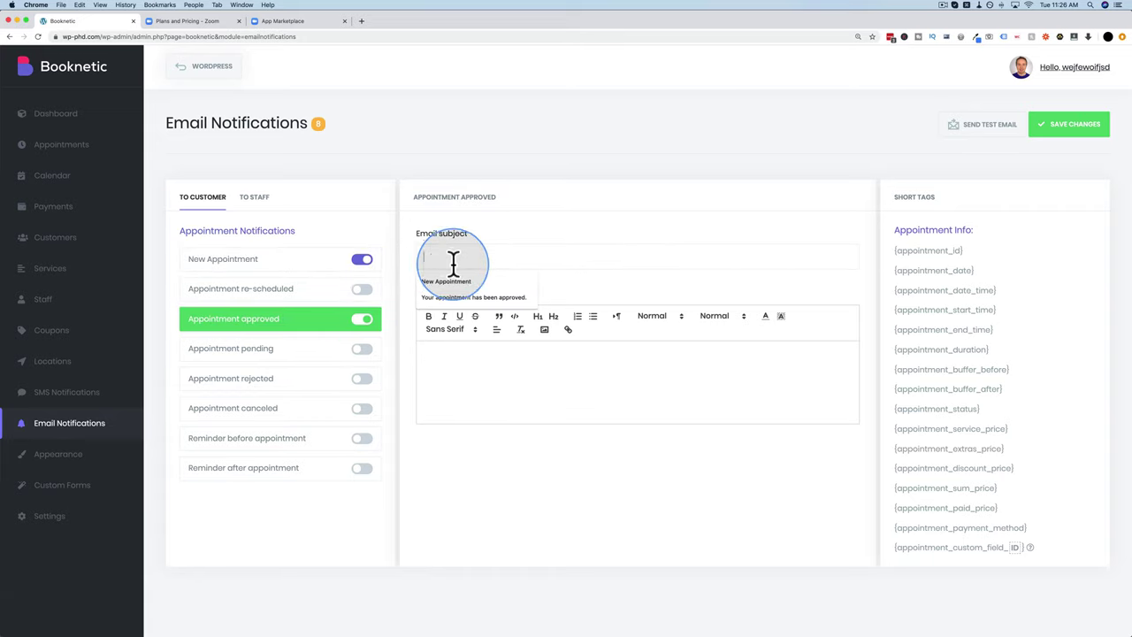
click(472, 301)
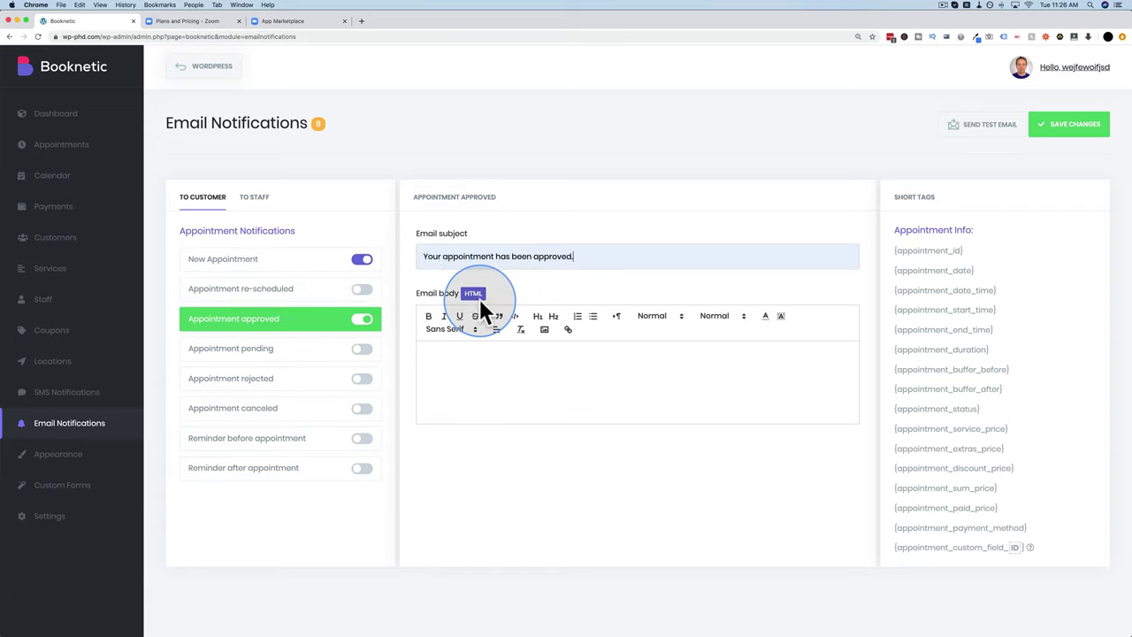
click(486, 376)
key(super+v)
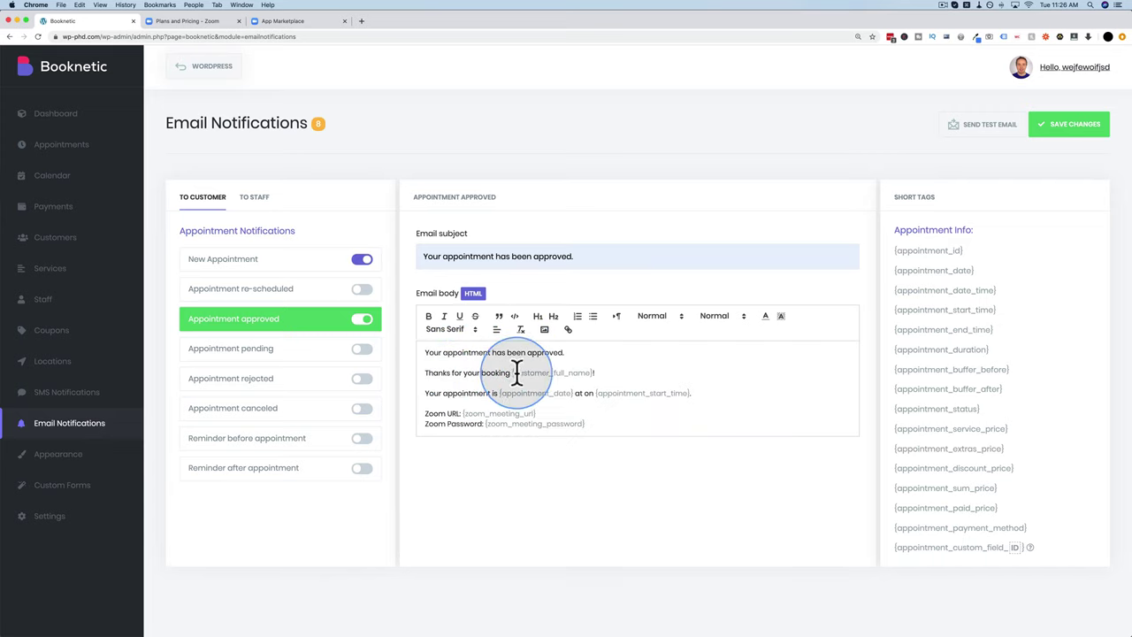
Step: Check the body's customer name, date and time, {zoom_meeting_url} and {zoom_meeting_password} tags
drag(511, 372, 593, 372)
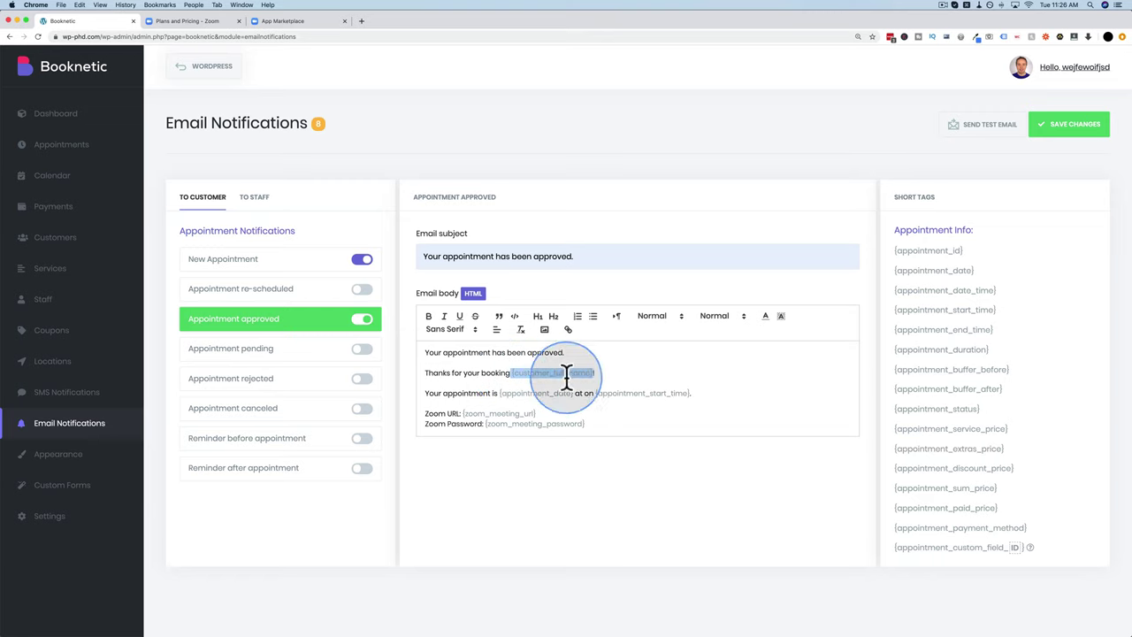
drag(428, 393, 693, 394)
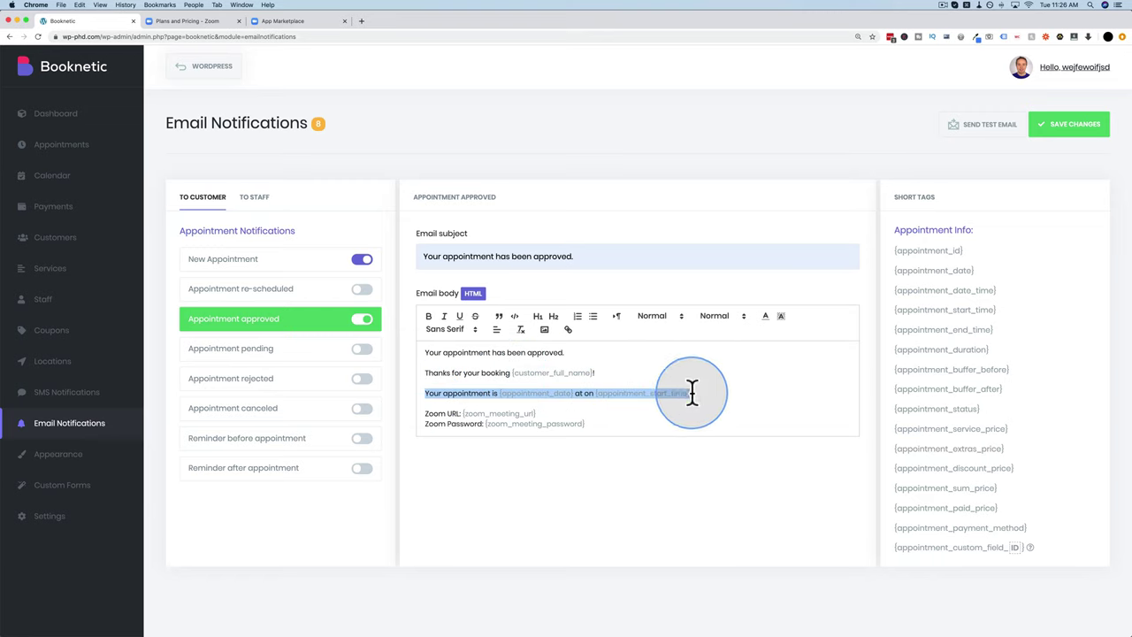
click(513, 413)
drag(510, 413, 467, 412)
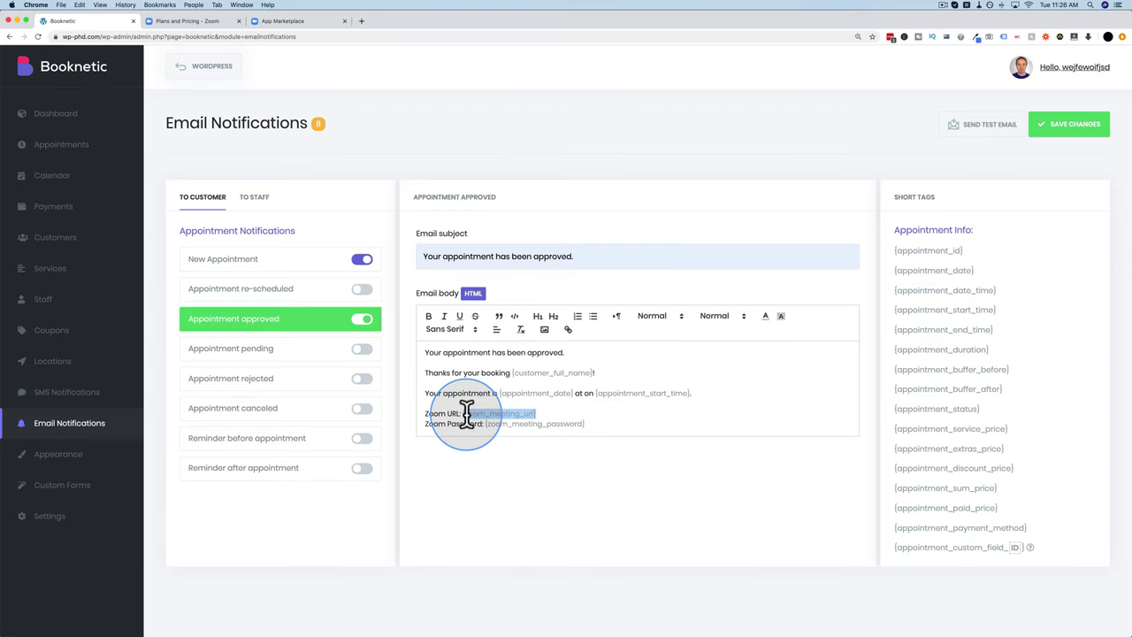
drag(583, 424, 485, 427)
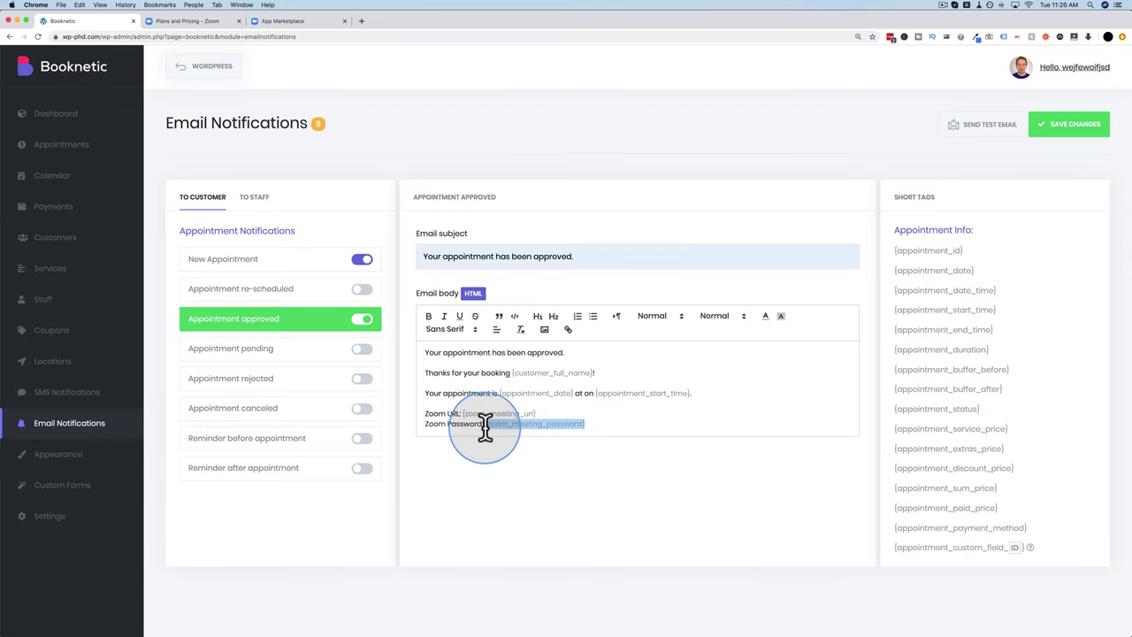
click(461, 414)
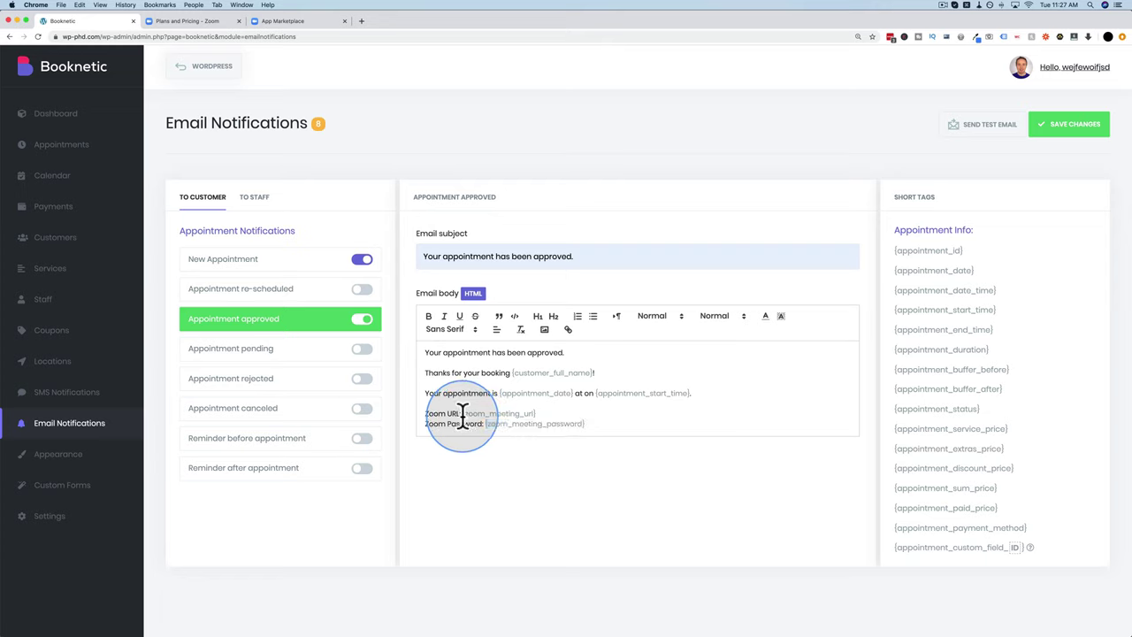
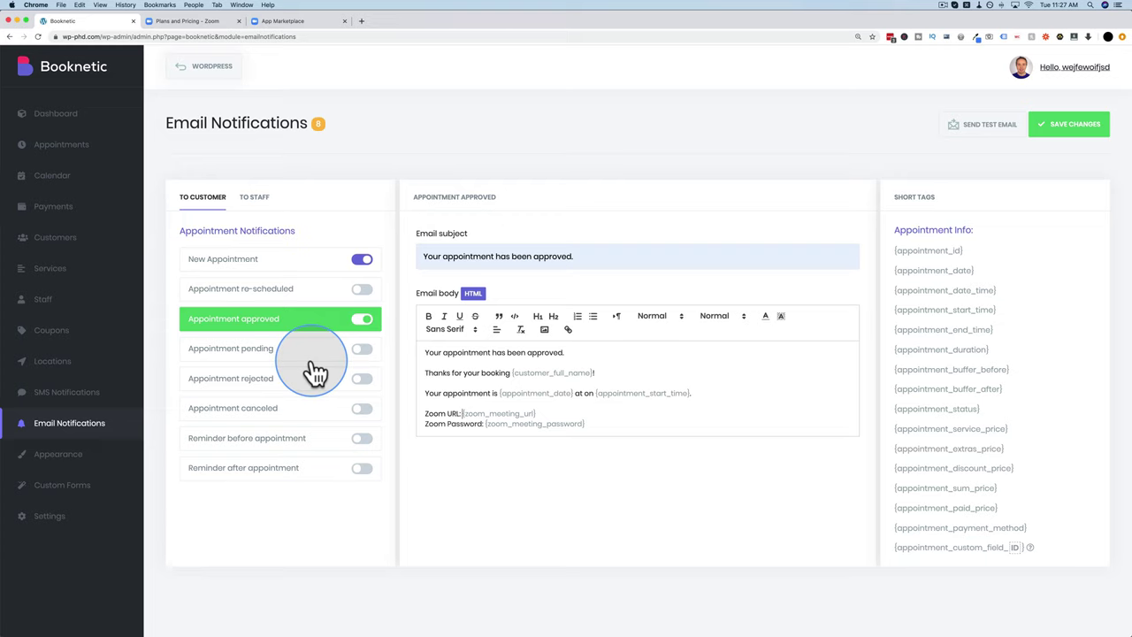
Step: Save the Appointment approved email containing the Zoom URL and password tags, then go to Settings
drag(586, 423, 427, 413)
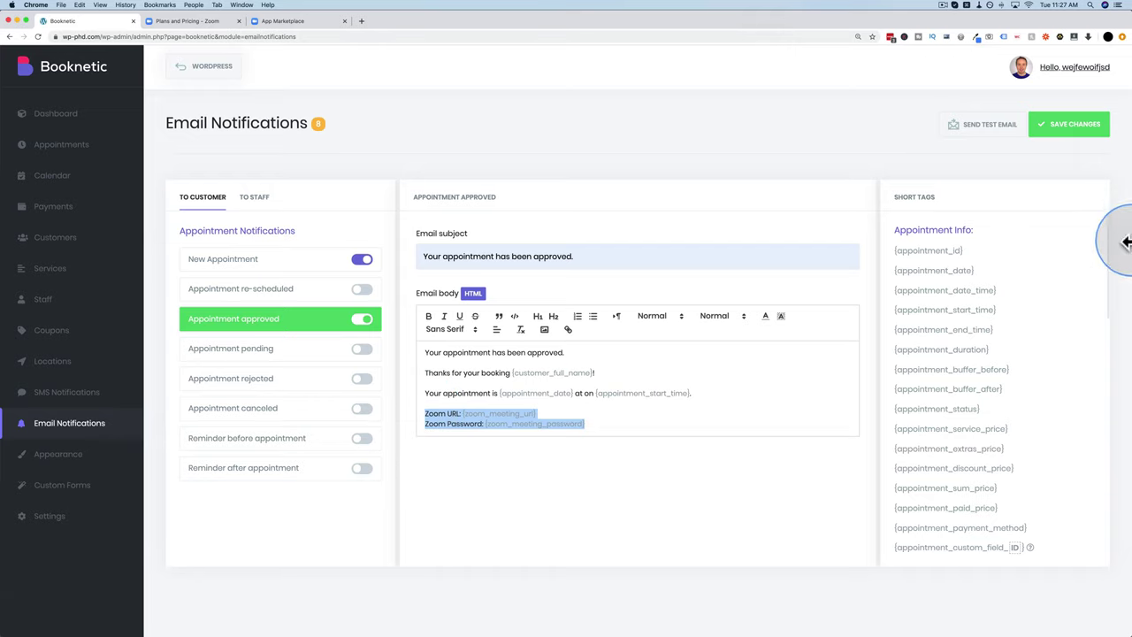
click(1077, 128)
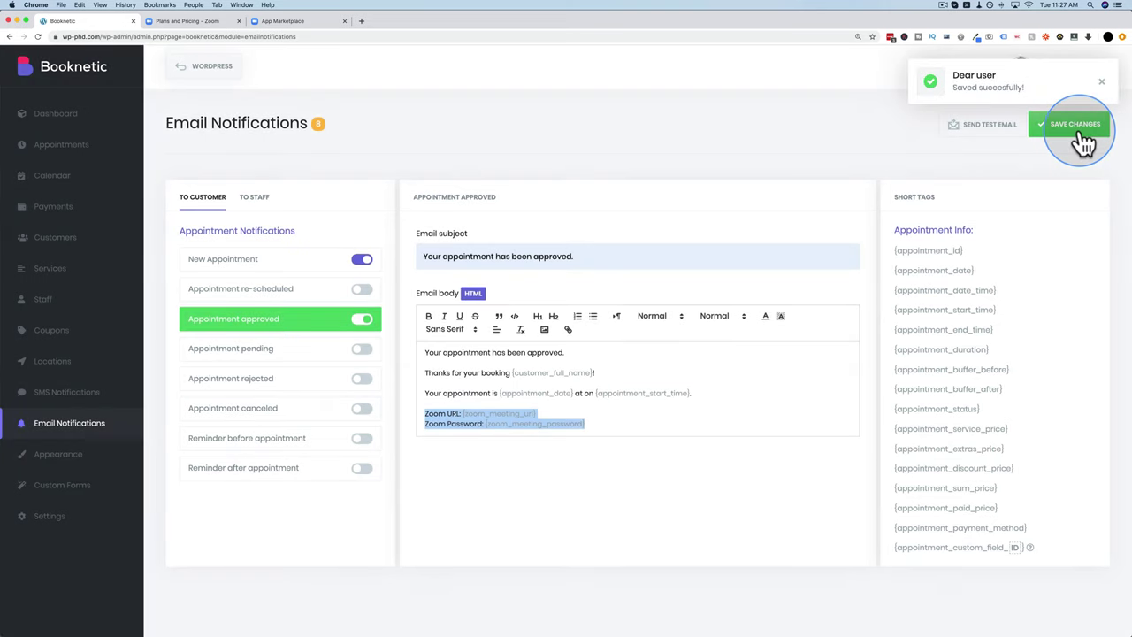
click(59, 522)
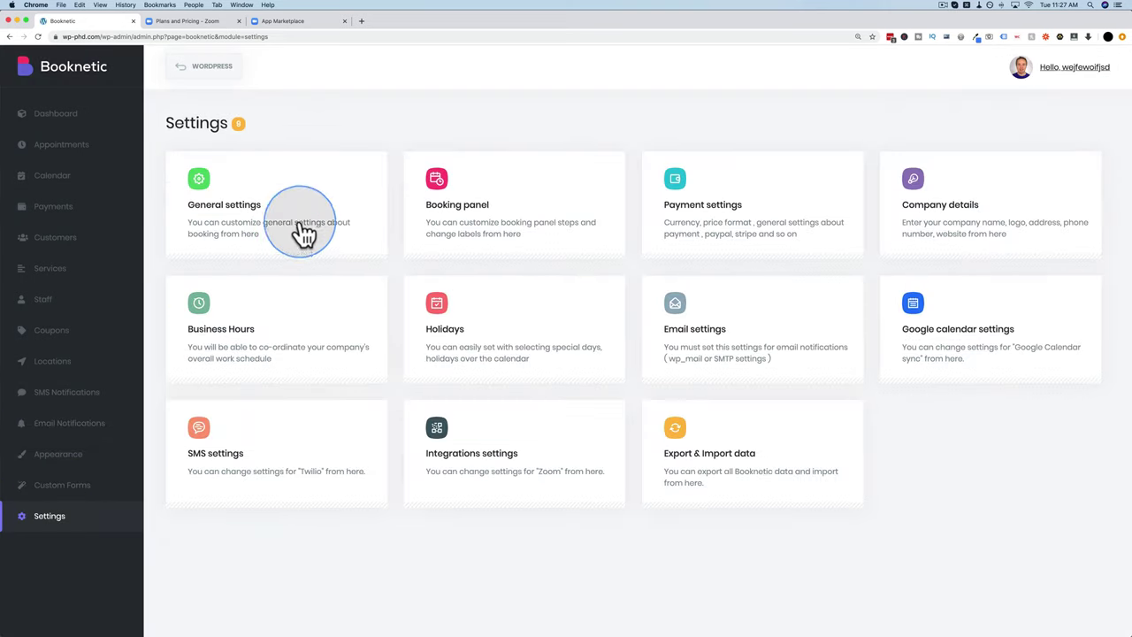
Step: Check that the General settings default appointment status is Pending, then return to Email Notifications
click(341, 200)
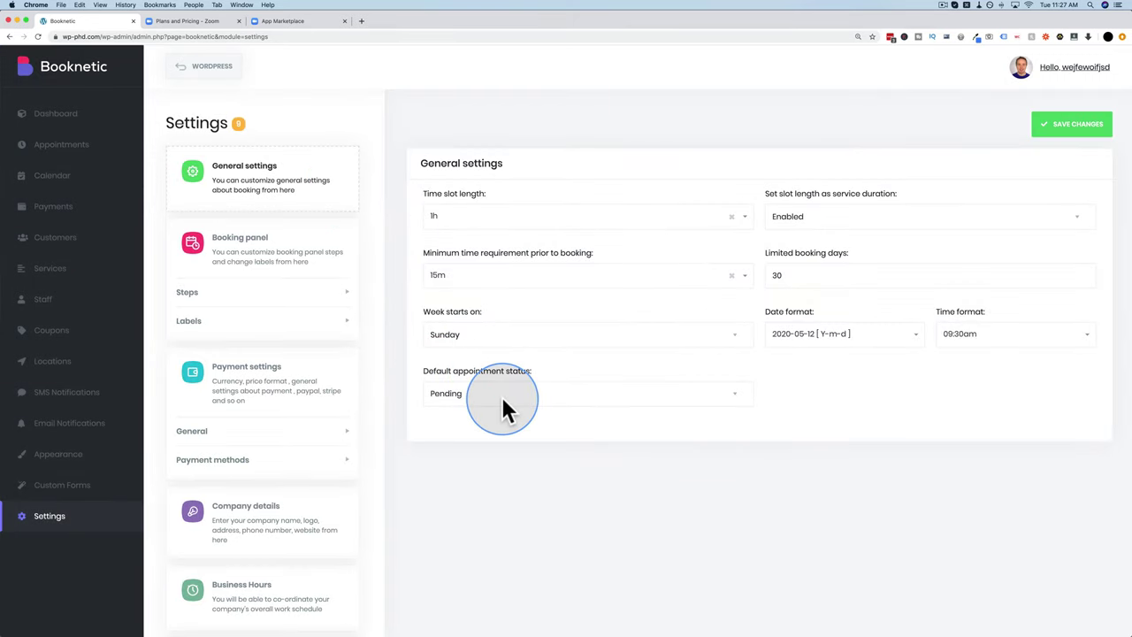
click(501, 396)
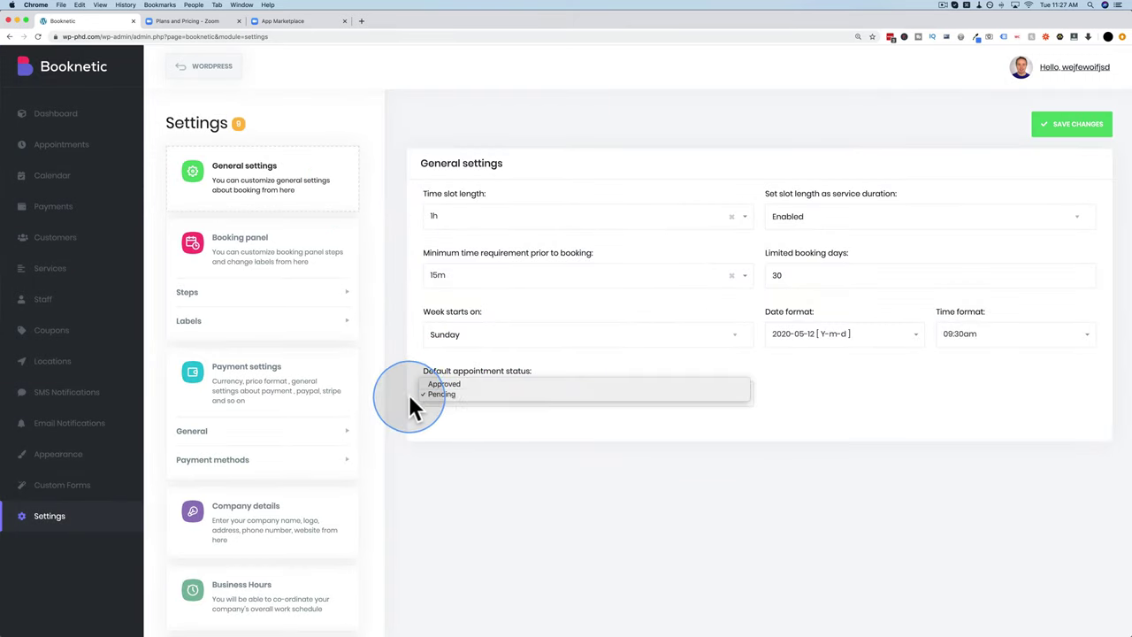
click(101, 433)
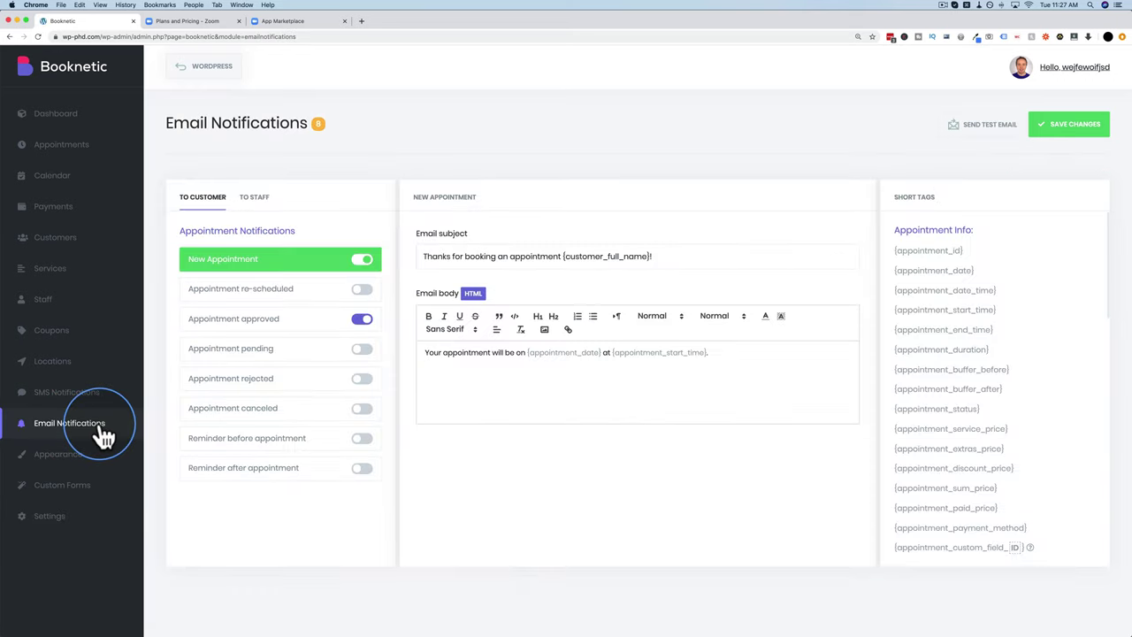
click(317, 268)
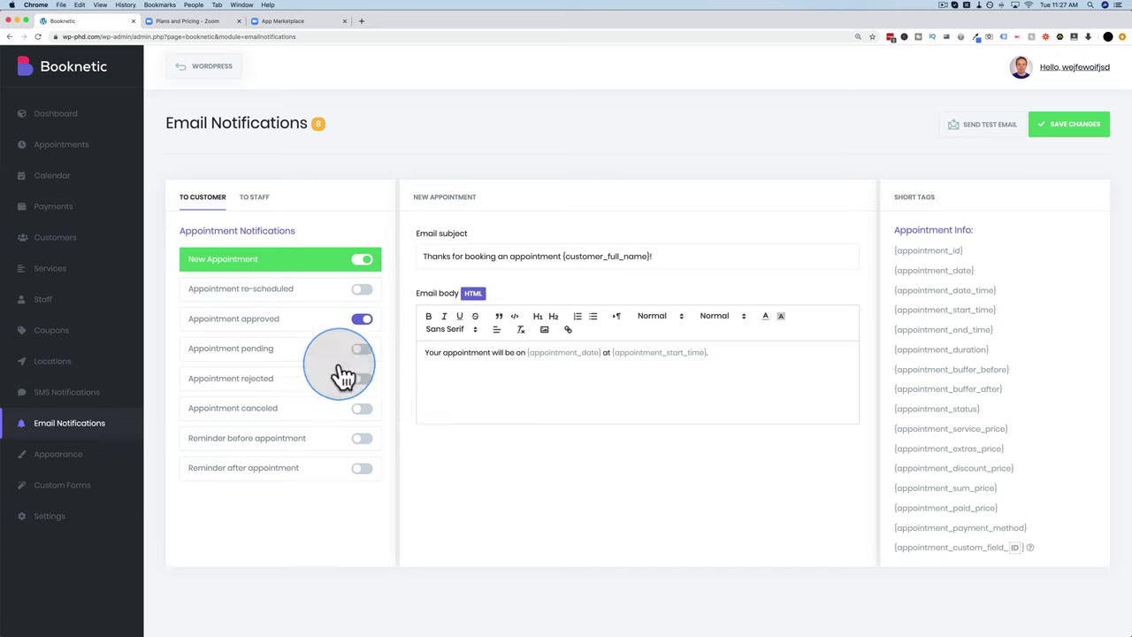
click(279, 323)
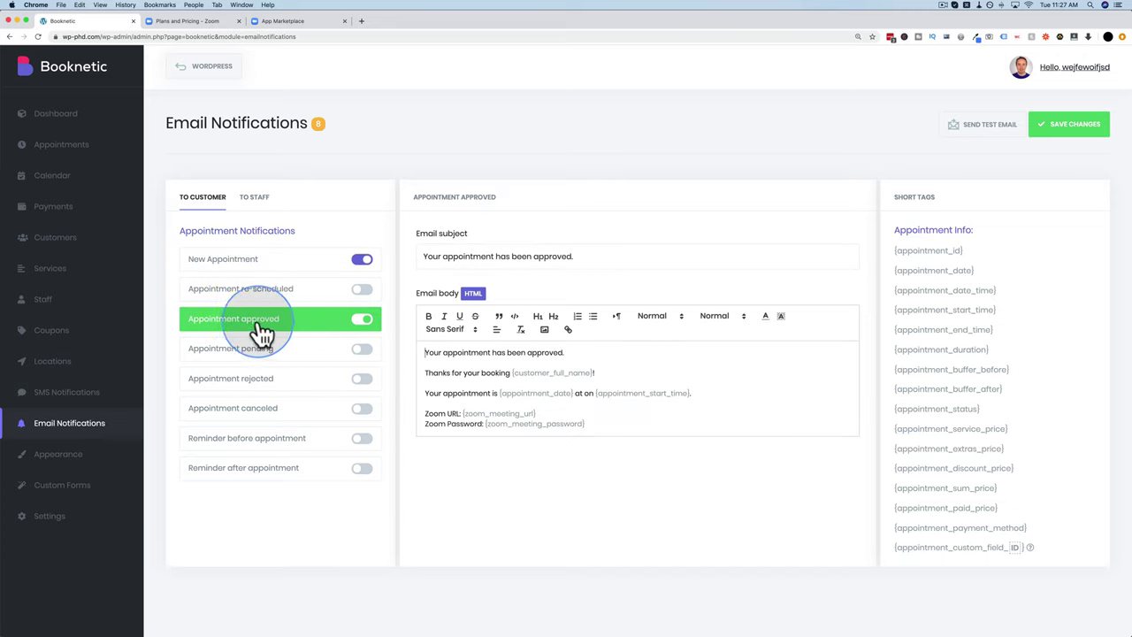
drag(596, 423, 425, 353)
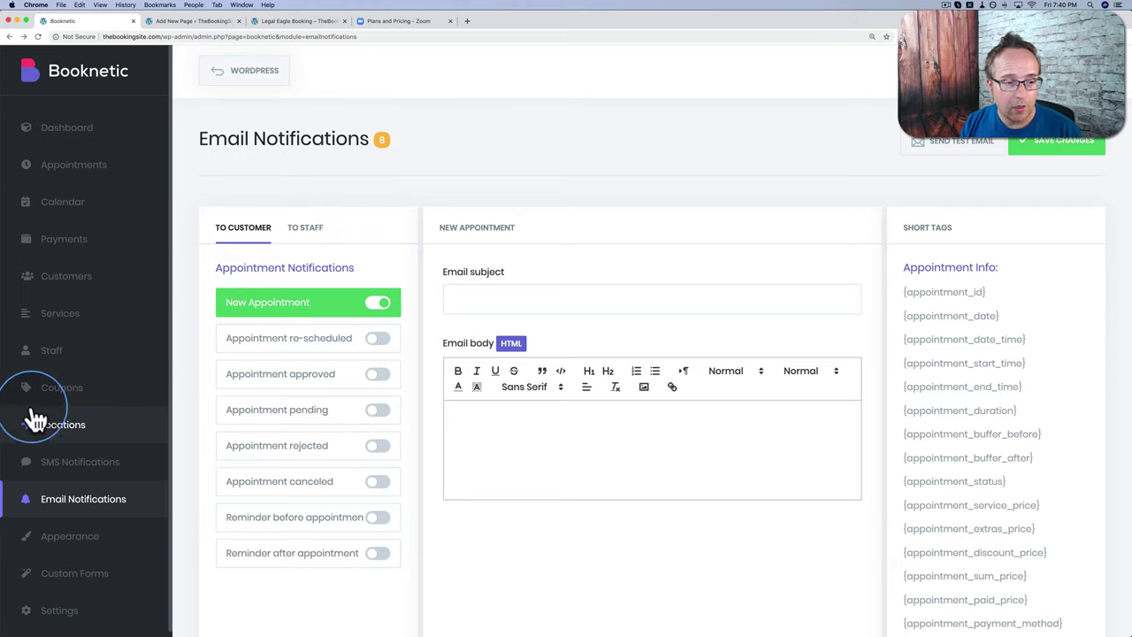
Step: Start a new coupon with code 'Legal Eagle Discount' and a 1% discount
click(64, 396)
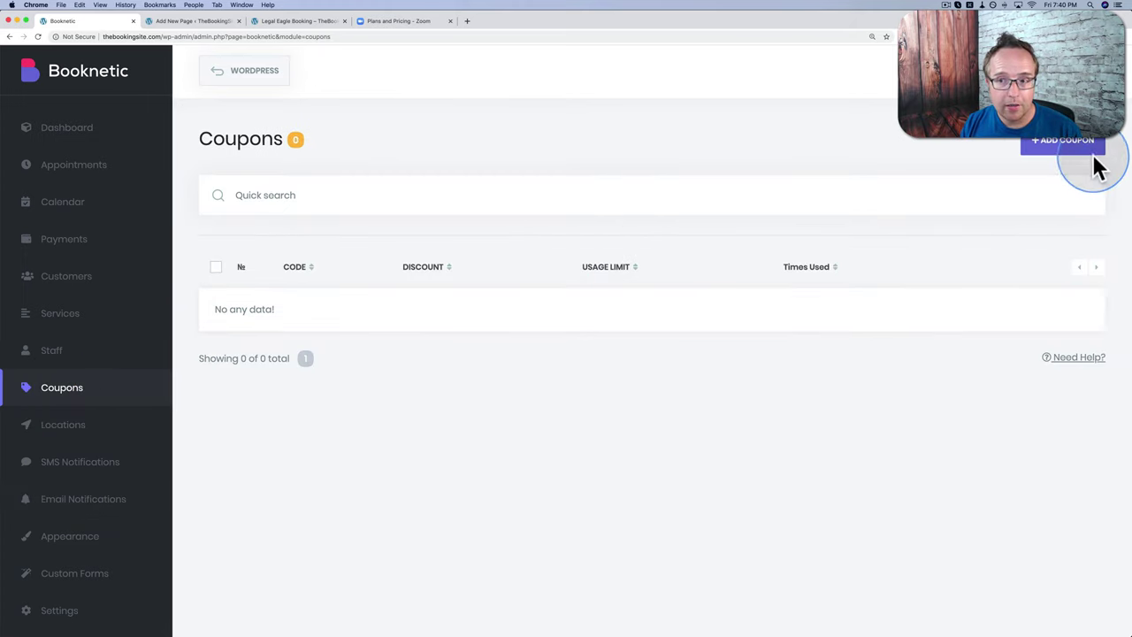
click(1067, 145)
click(905, 151)
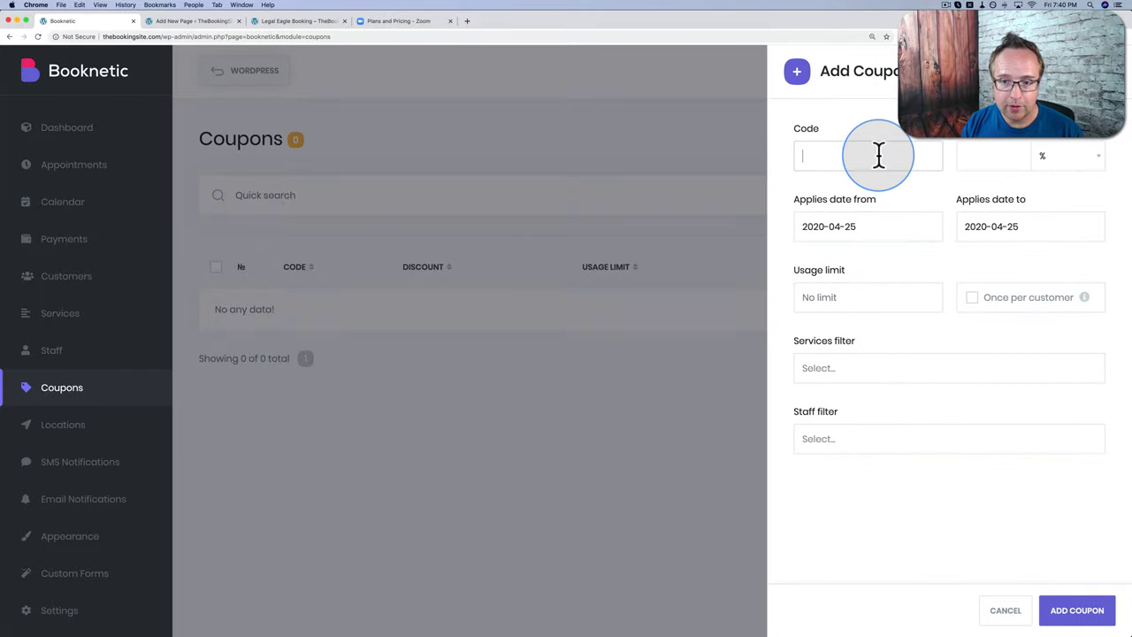
text(Legal E)
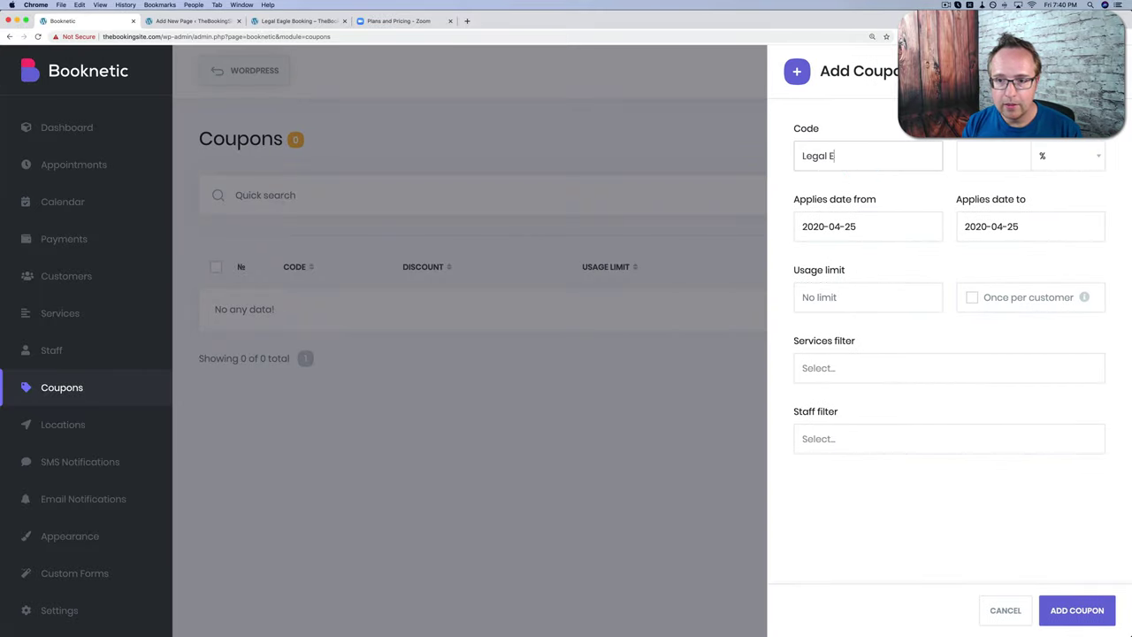
text(agle Discount)
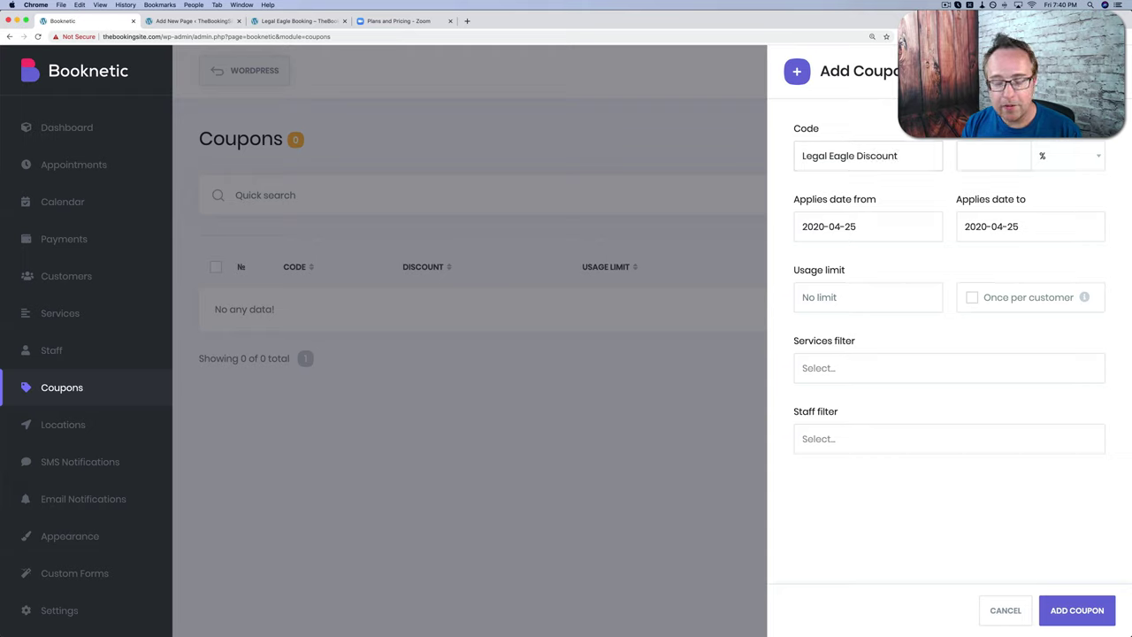
click(993, 156)
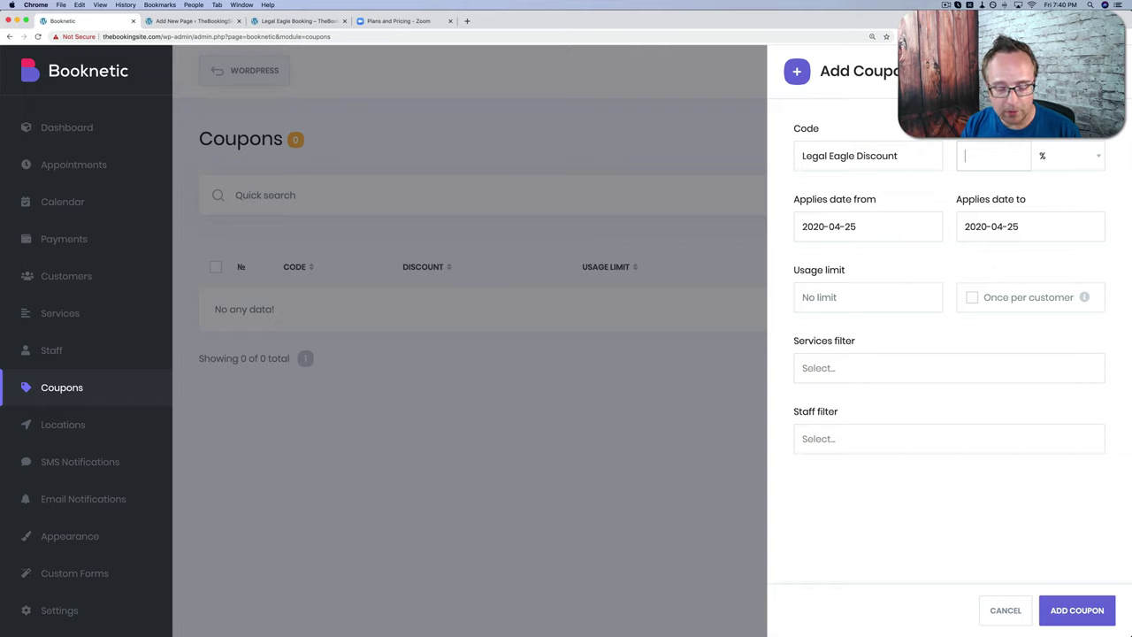
text(1)
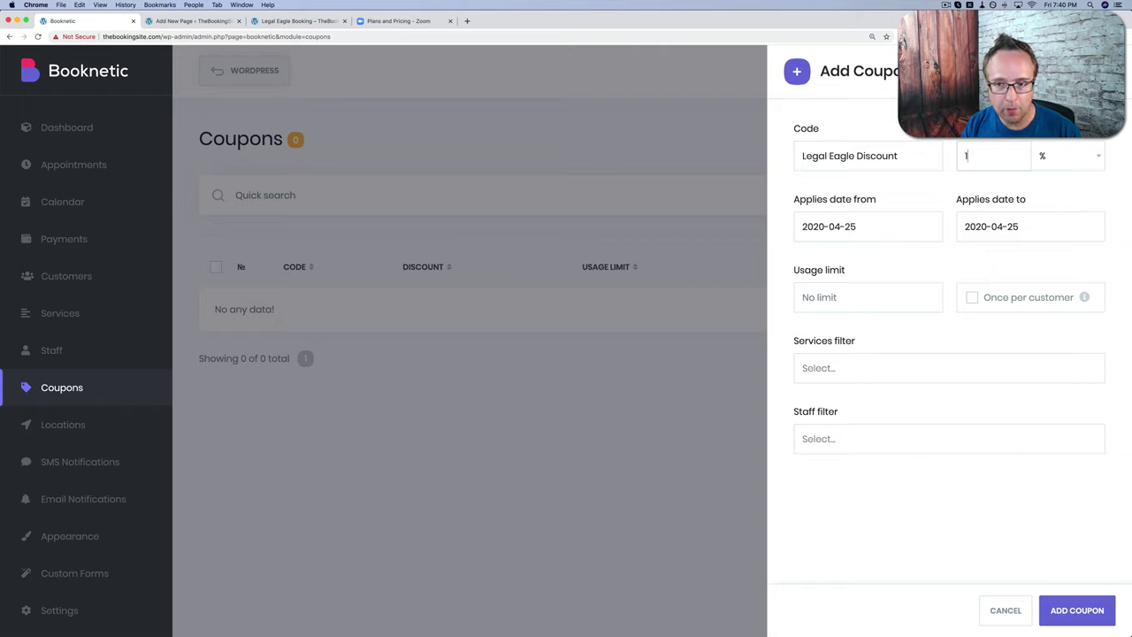
Step: Leave the end date unchanged and clear the usage limit so it is unlimited
click(956, 193)
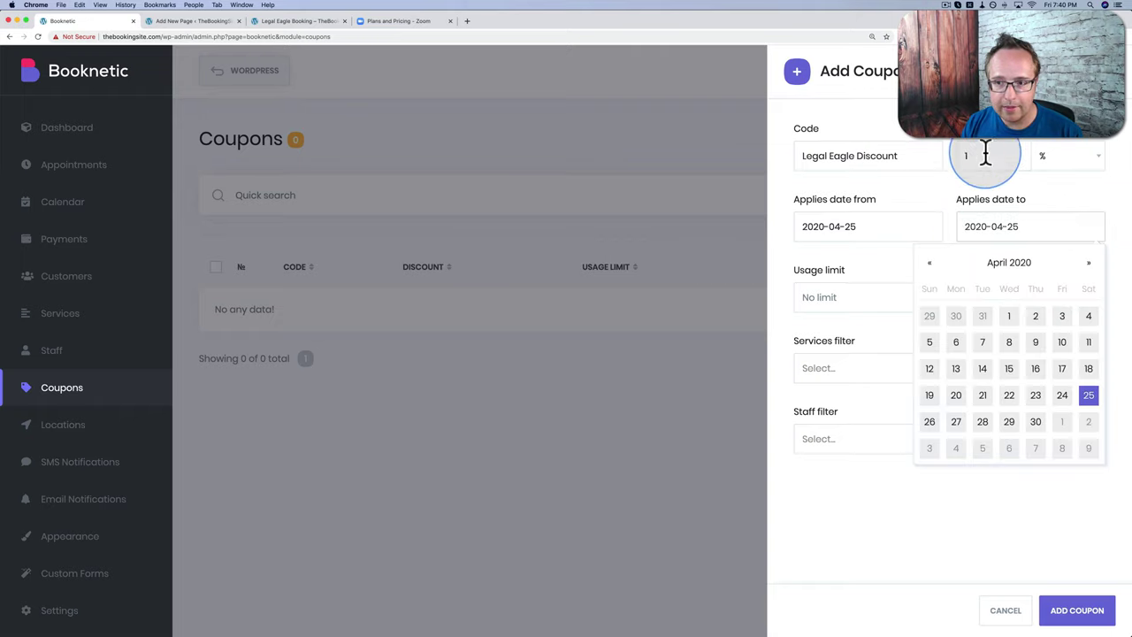
click(925, 197)
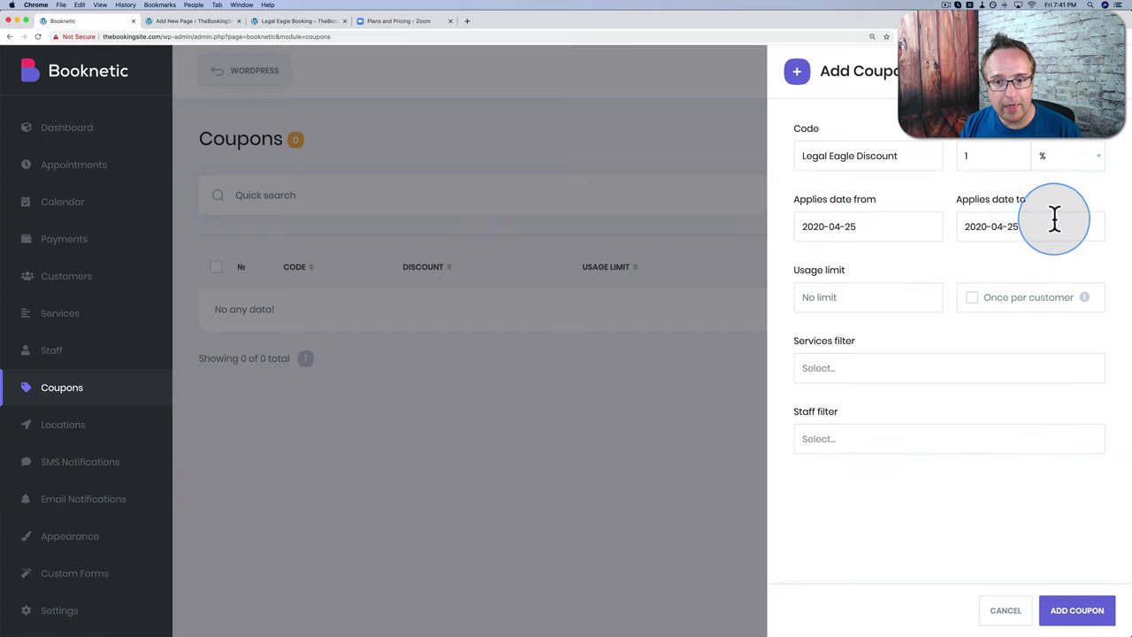
click(877, 299)
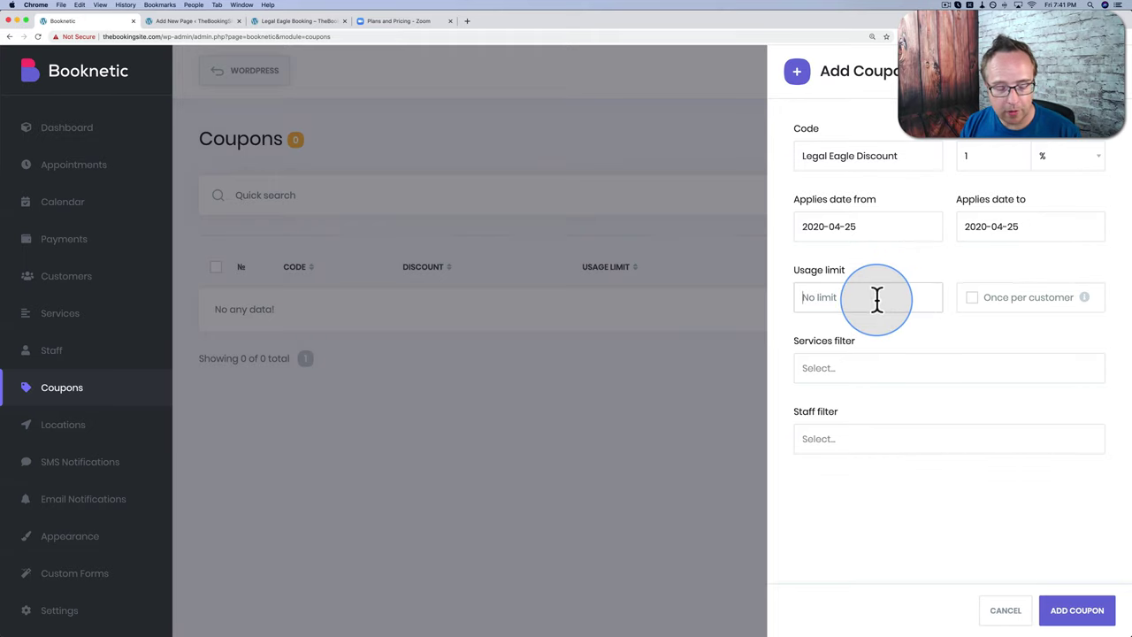
text(2)
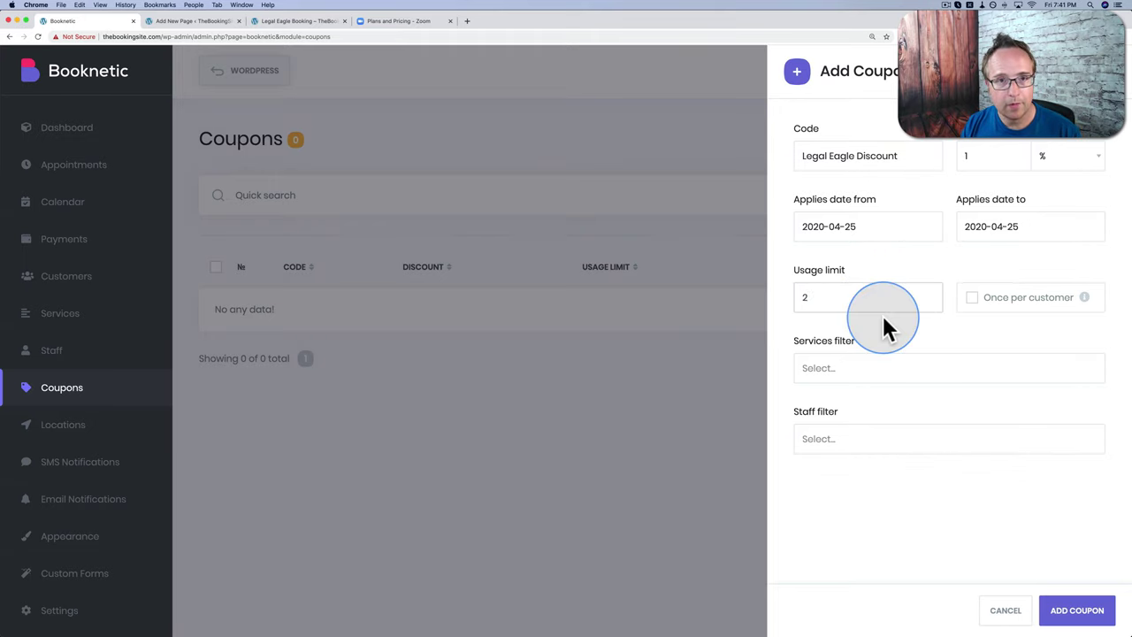
text(40)
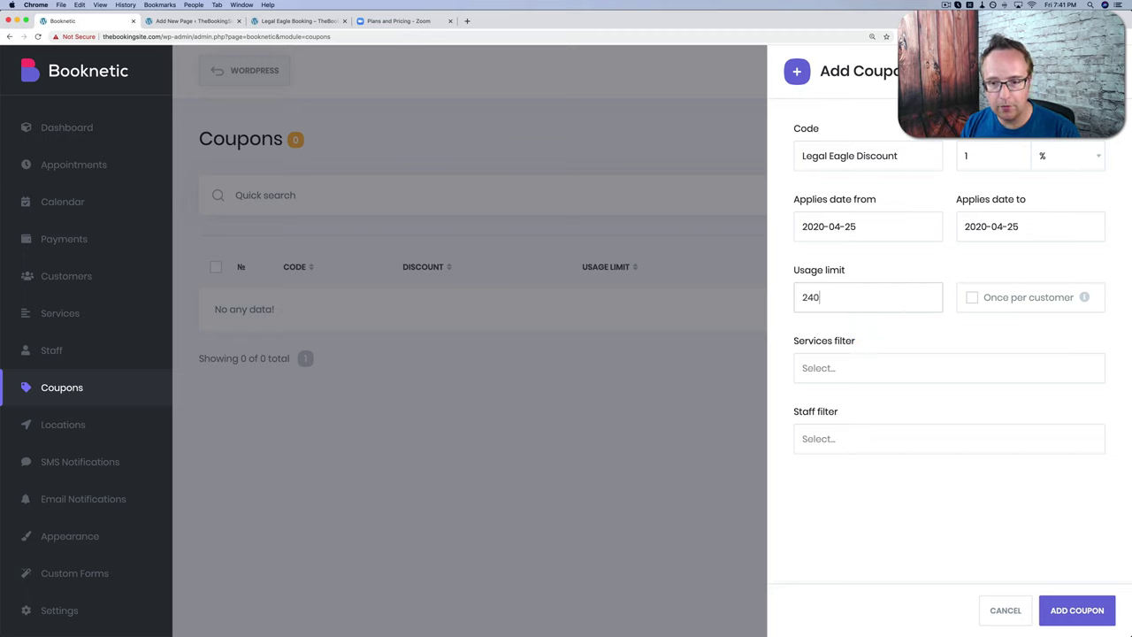
double_click(804, 292)
key(BackSpace)
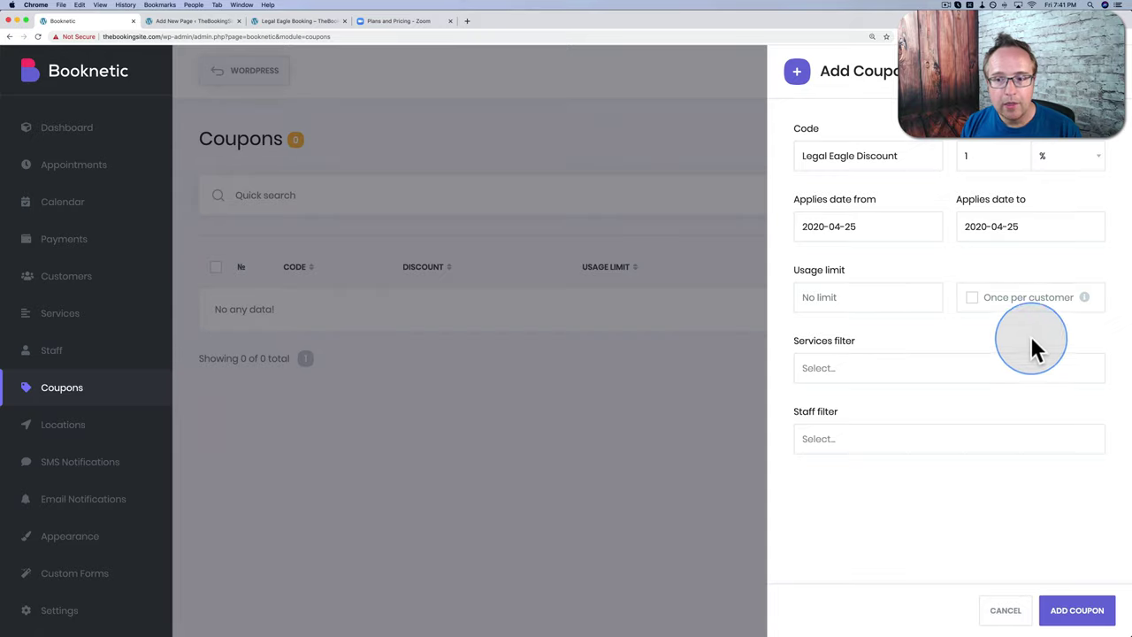
Step: Turn off once-per-customer and leave the coupon's services filter empty
click(973, 299)
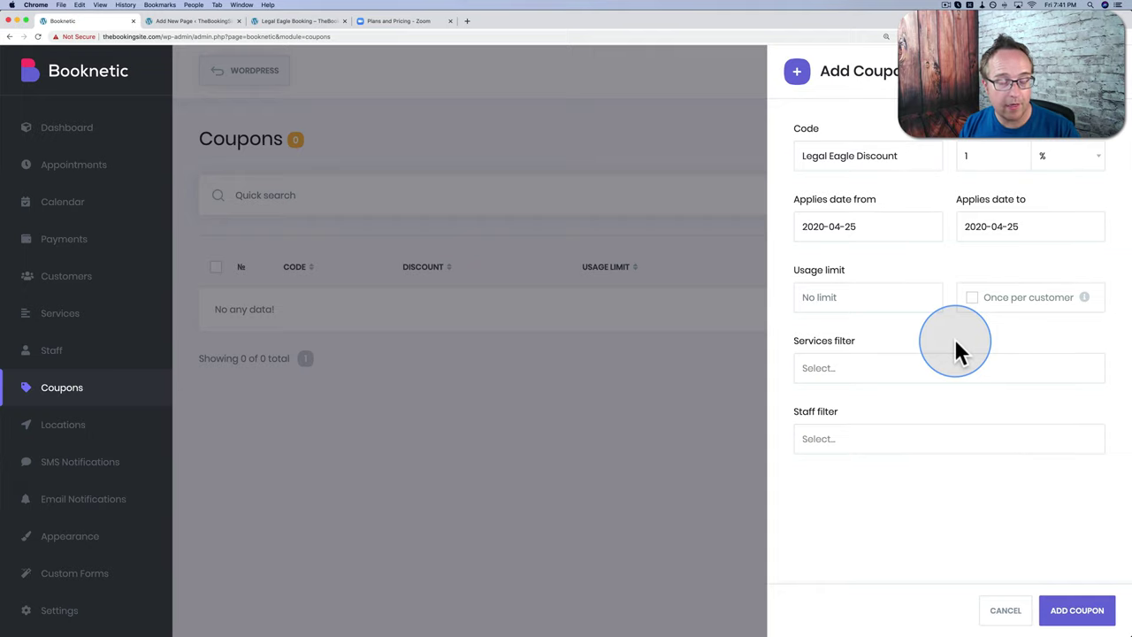
click(973, 299)
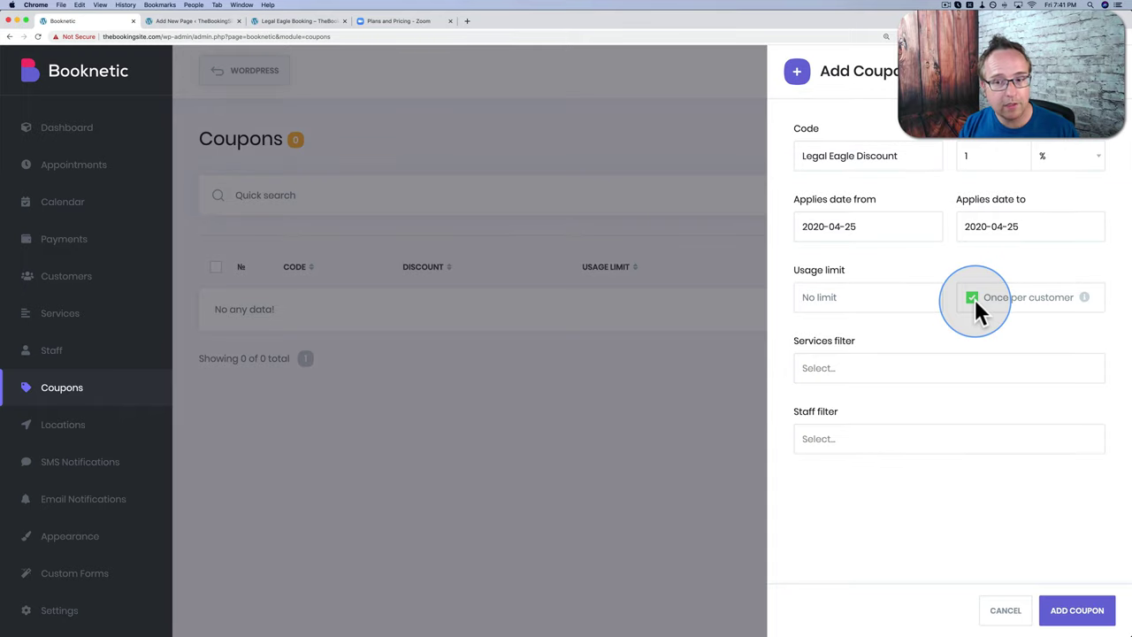
click(973, 299)
click(841, 368)
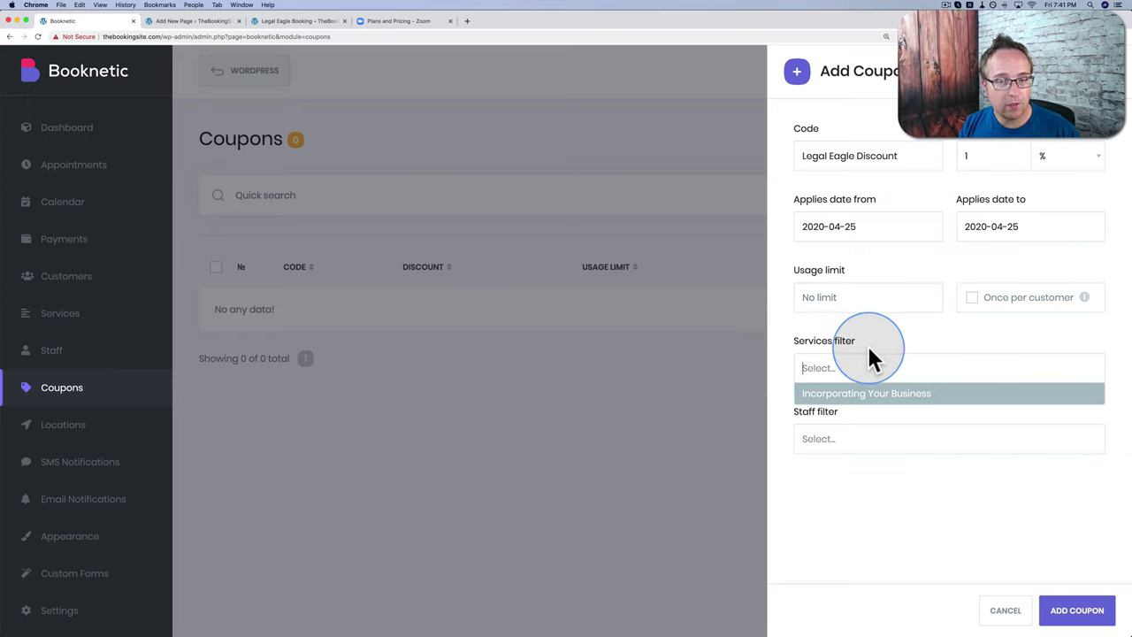
click(867, 354)
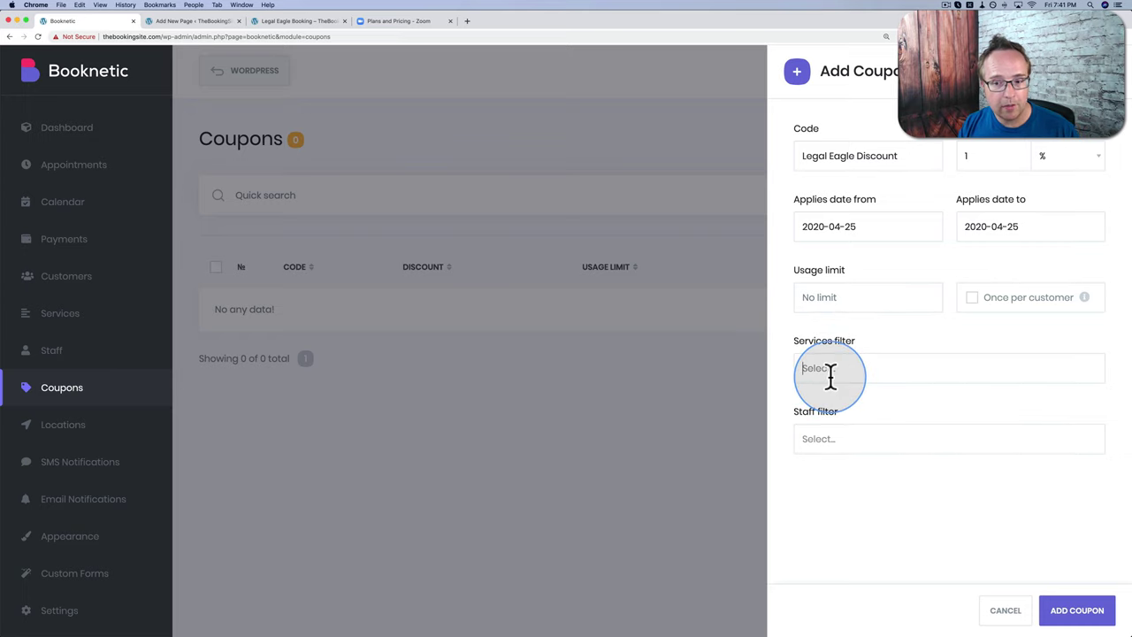
click(831, 372)
click(847, 396)
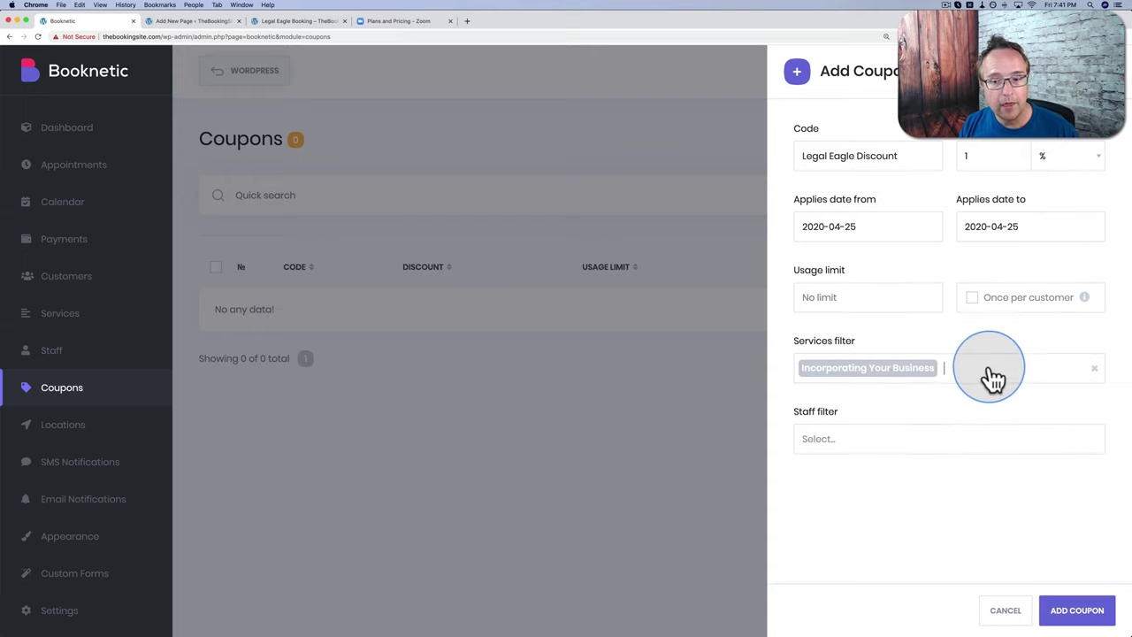
key(BackSpace)
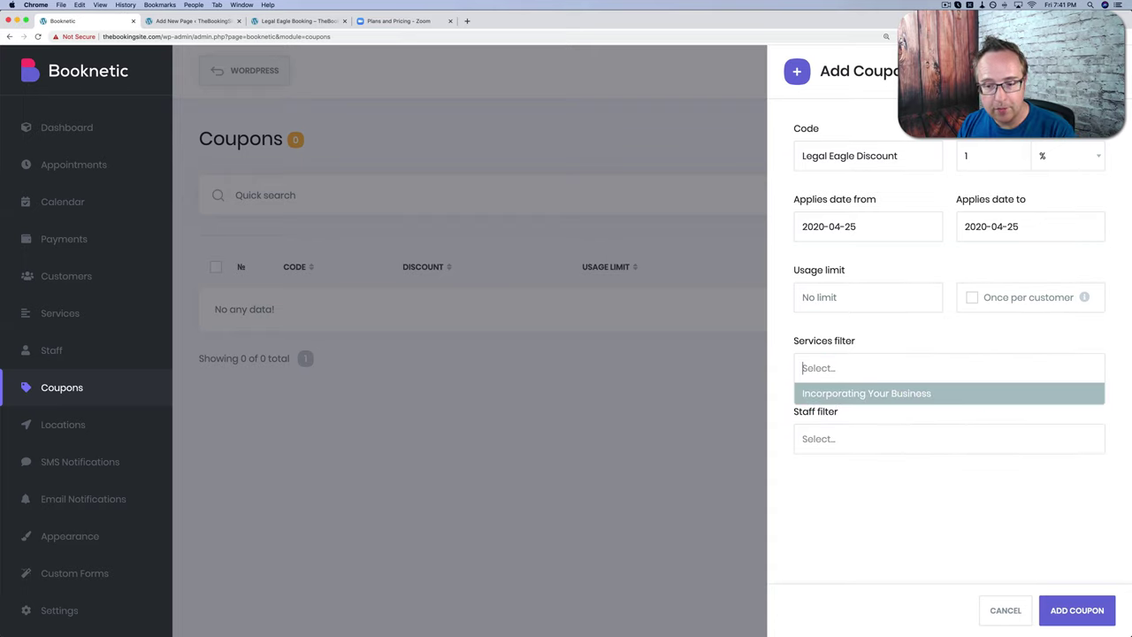
click(894, 411)
Step: Leave the staff filter empty and save the Legal Eagle Discount coupon
click(872, 437)
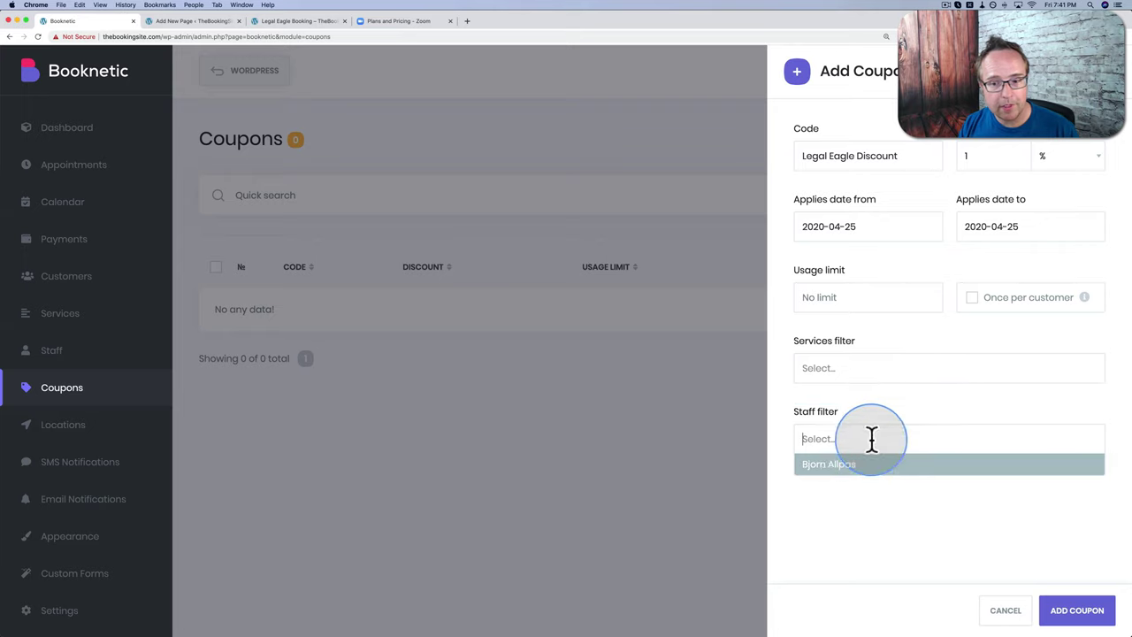
click(846, 469)
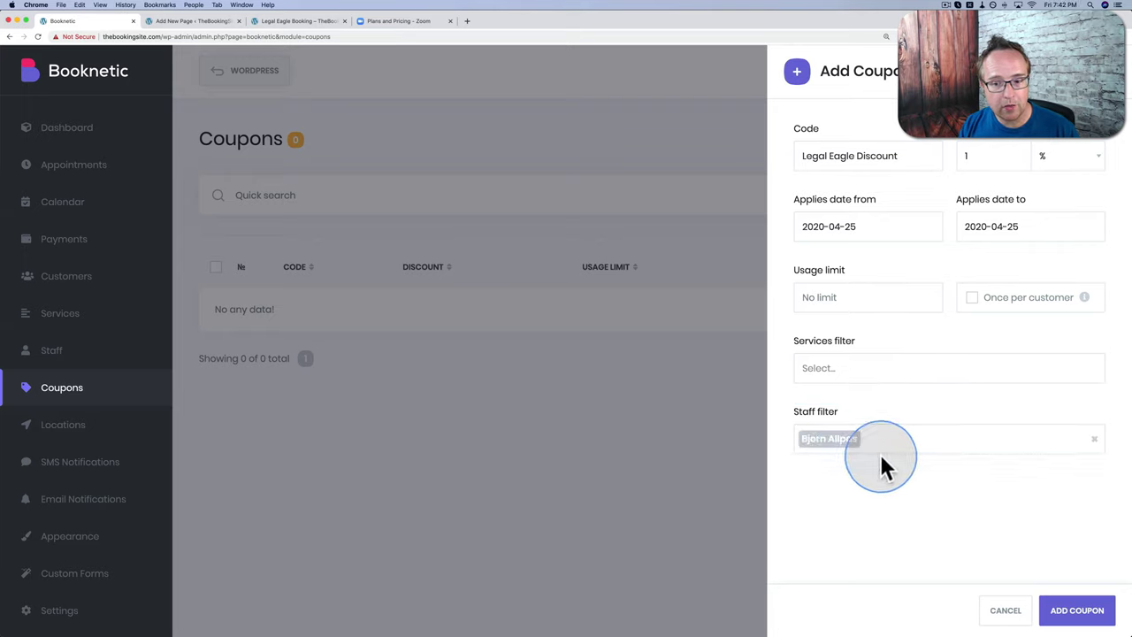
key(BackSpace)
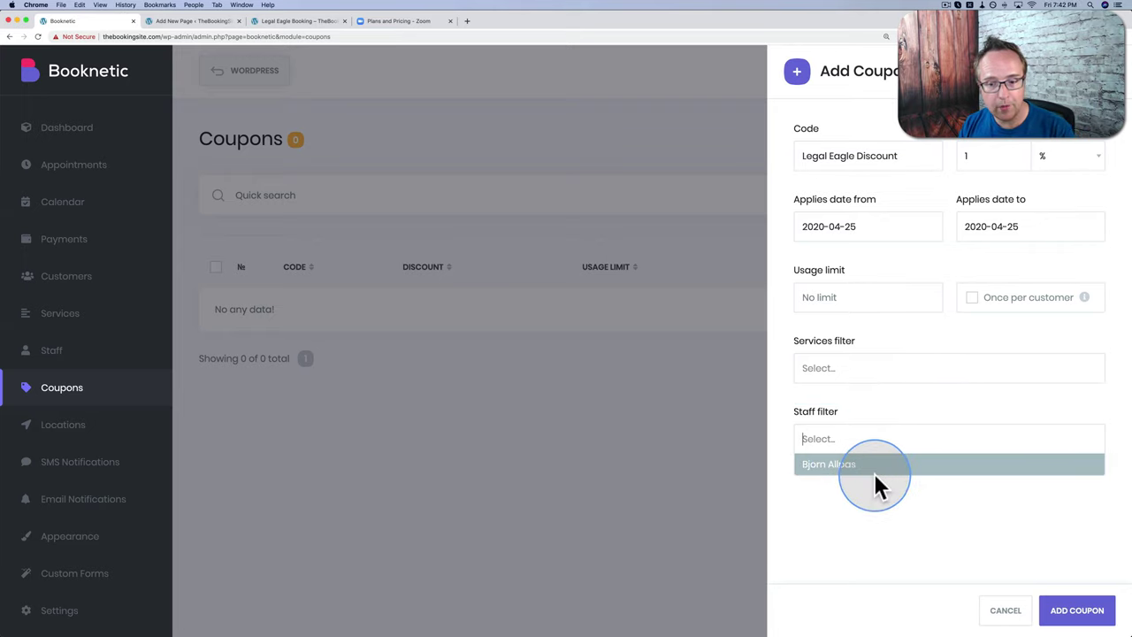
click(844, 371)
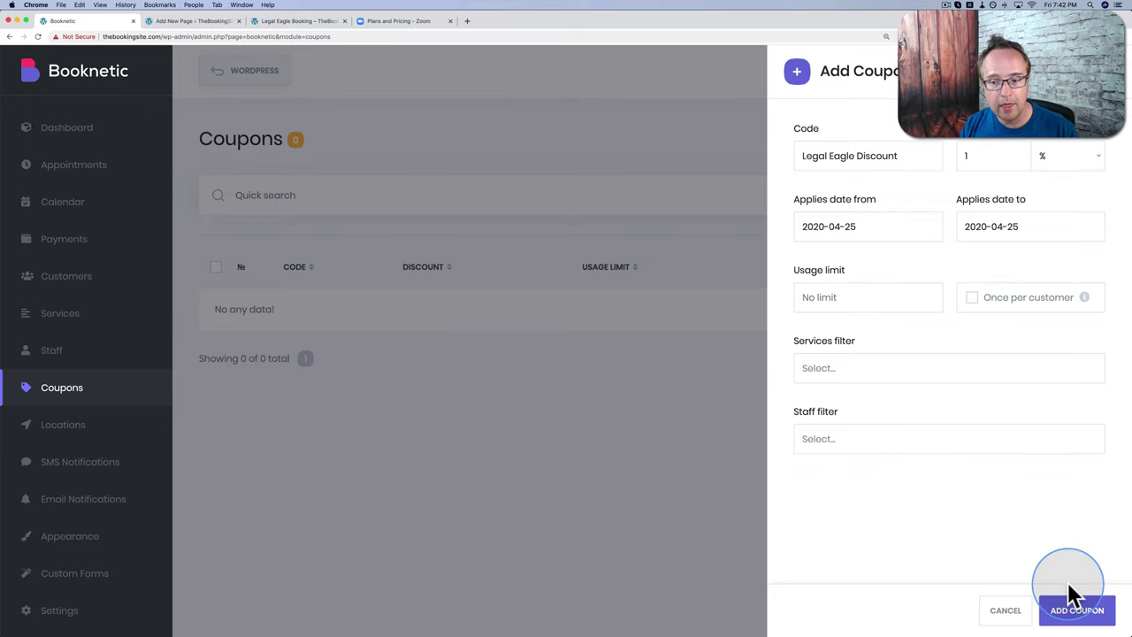
click(1077, 615)
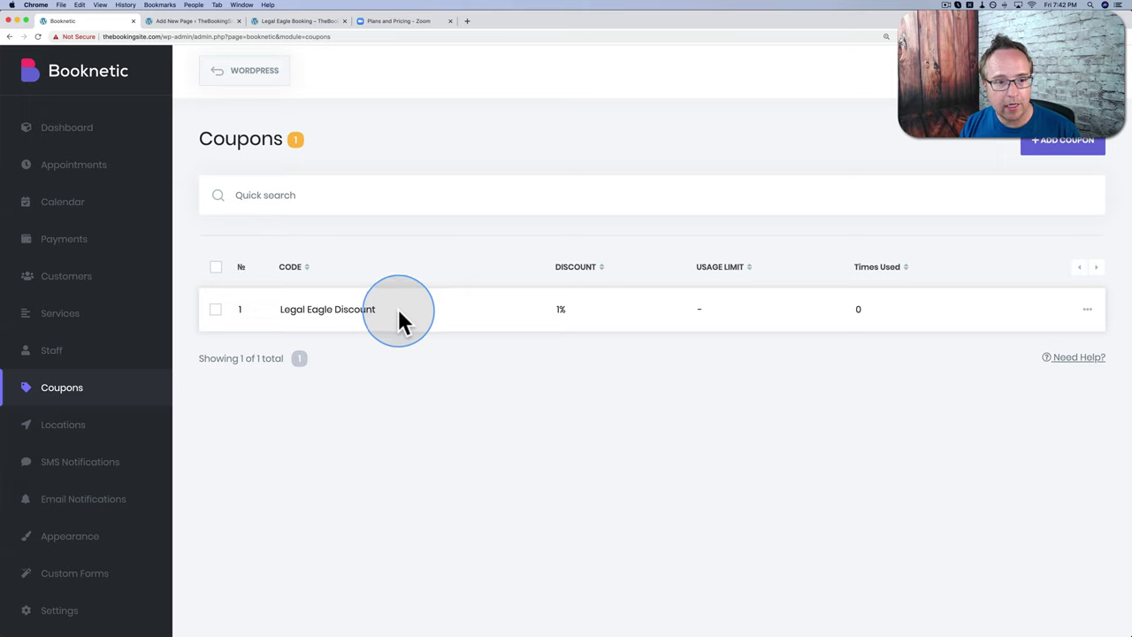
Step: Open the Legal Eagle Discount coupon for editing
drag(343, 308, 288, 312)
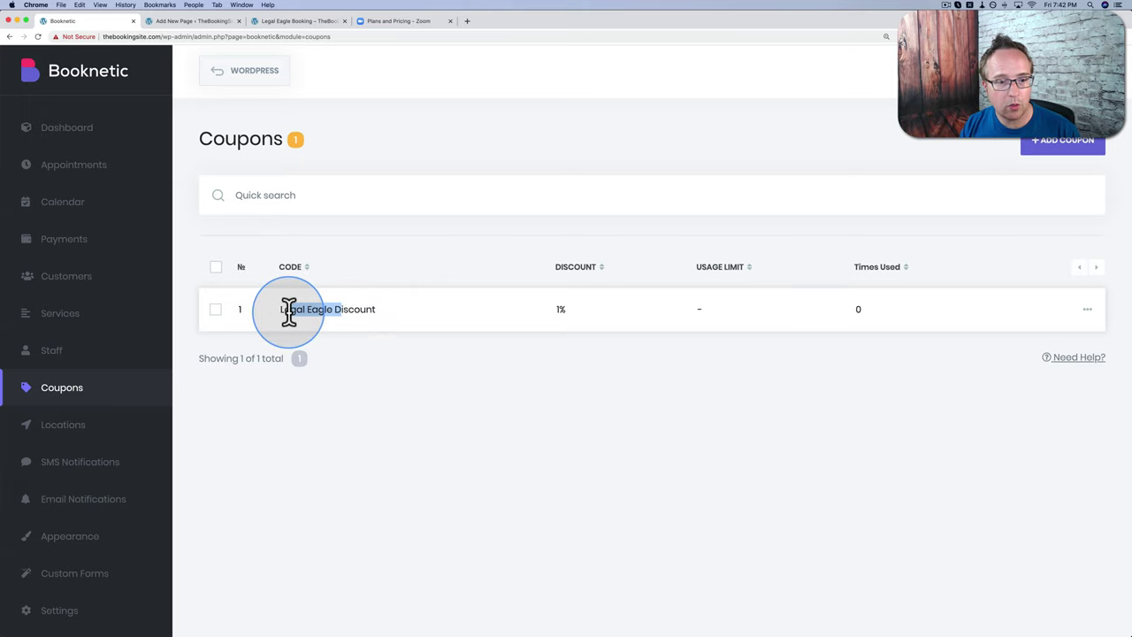
triple_click(288, 309)
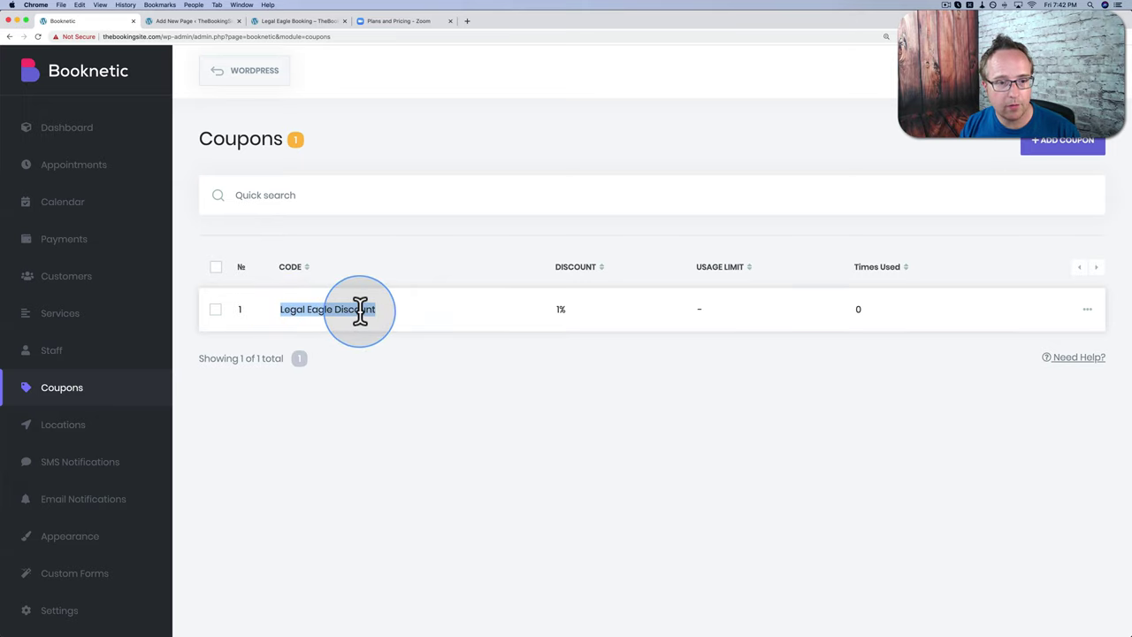
click(1081, 305)
click(1036, 335)
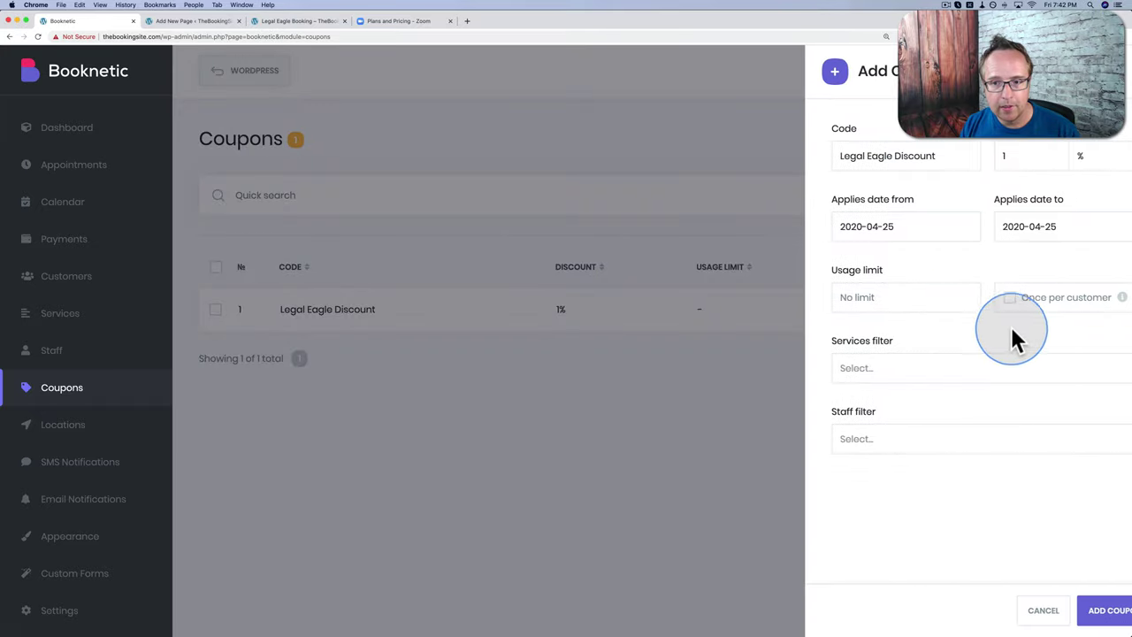
Step: Remove the spaces so the code reads LegalEagleDiscount, and save the coupon
click(829, 155)
key(BackSpace)
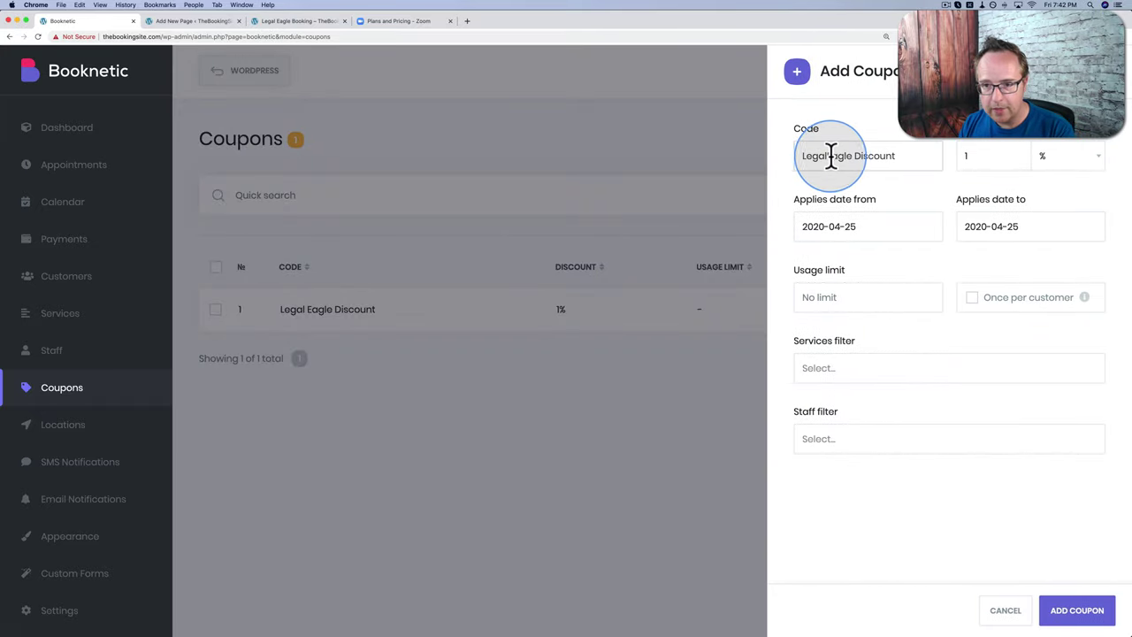
click(848, 157)
key(BackSpace)
click(885, 157)
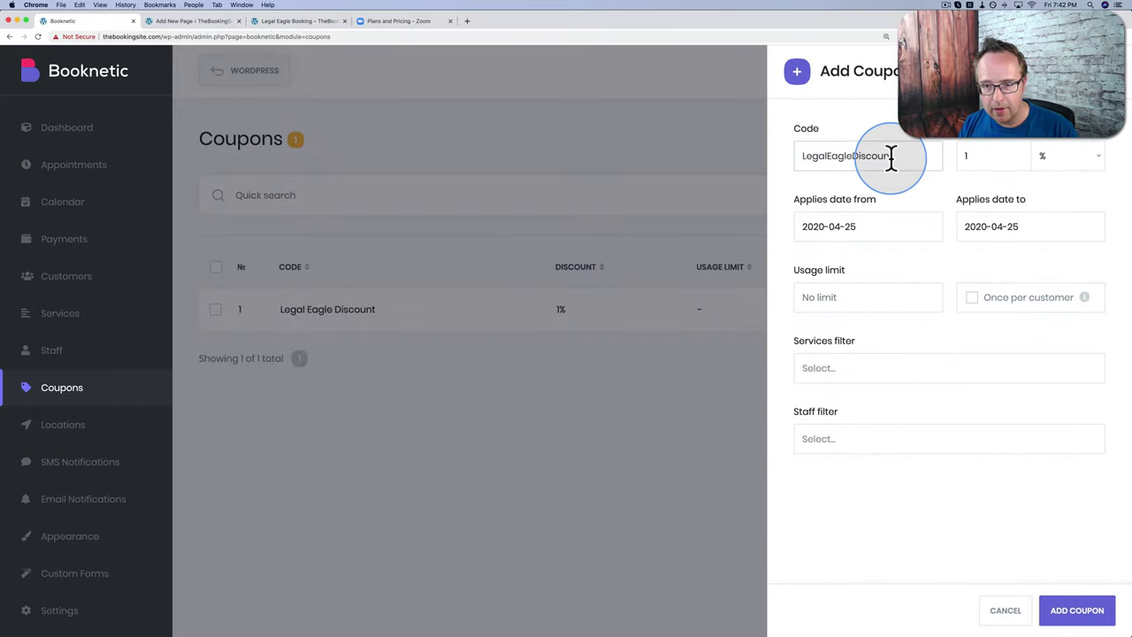
double_click(892, 156)
click(1078, 611)
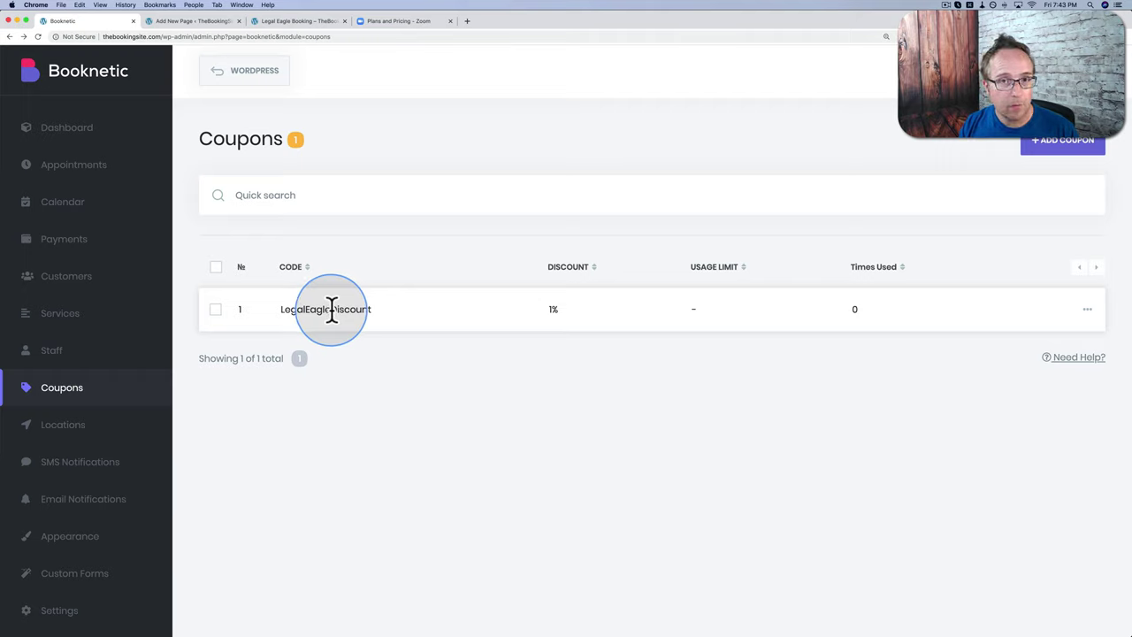
Step: Create a custom form named 'Incorp. Form' assigned to the Incorporating Your Business service
click(95, 580)
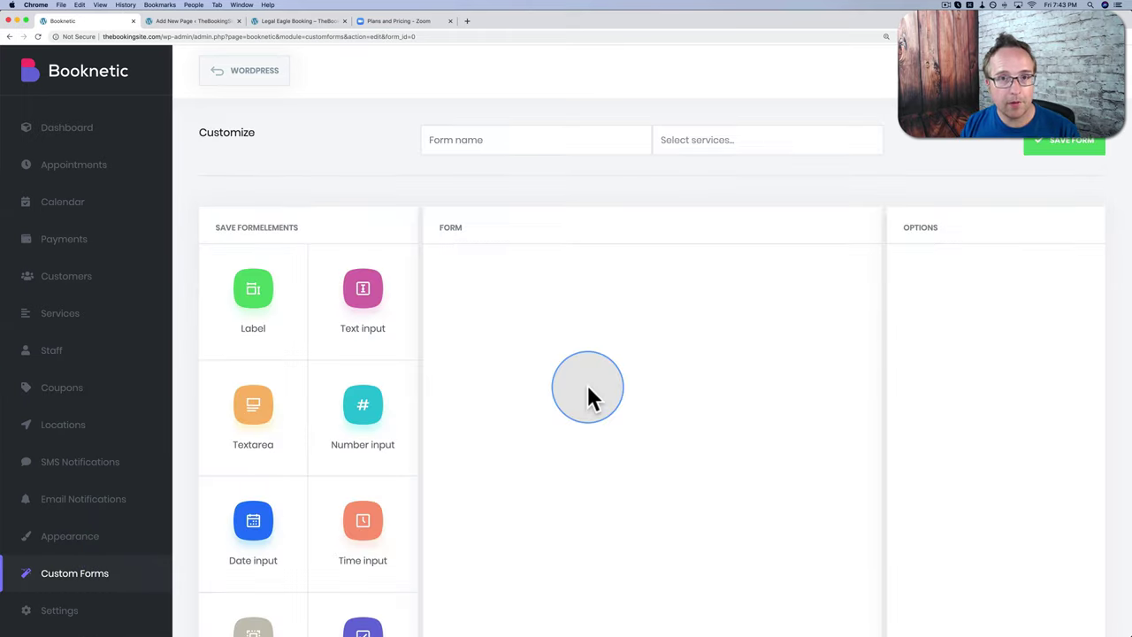
click(460, 147)
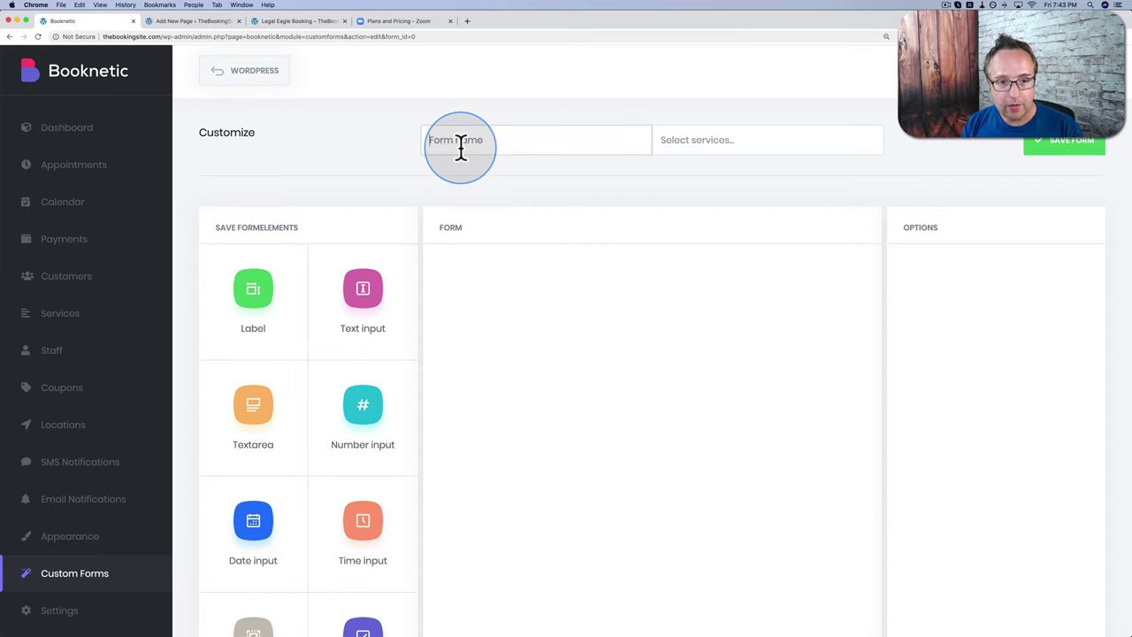
text(Incorp)
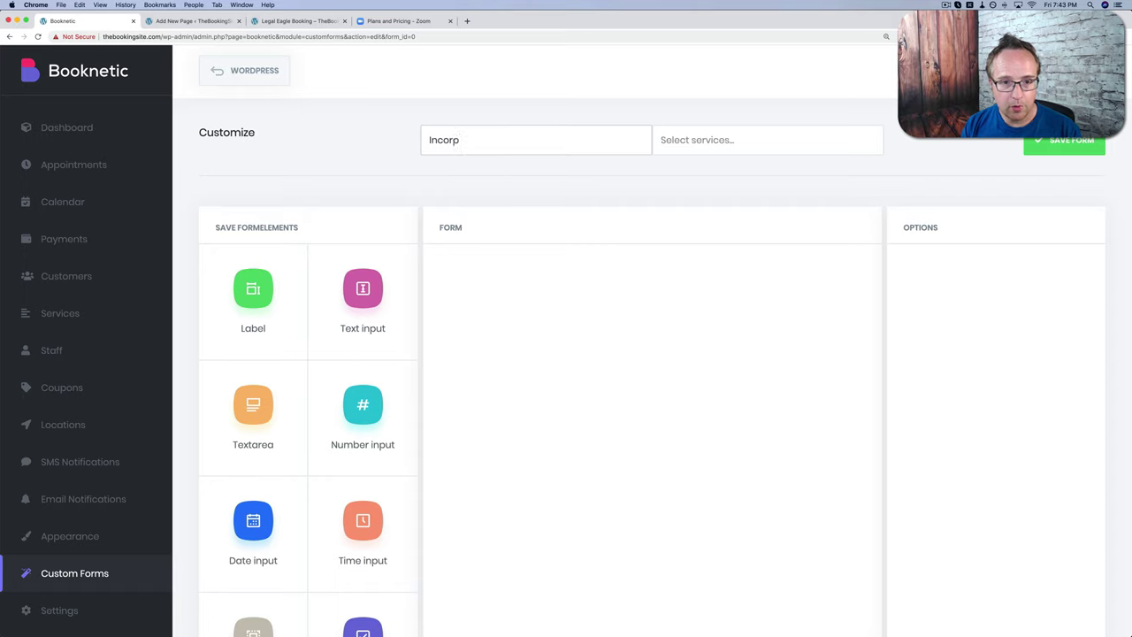
text(. Form)
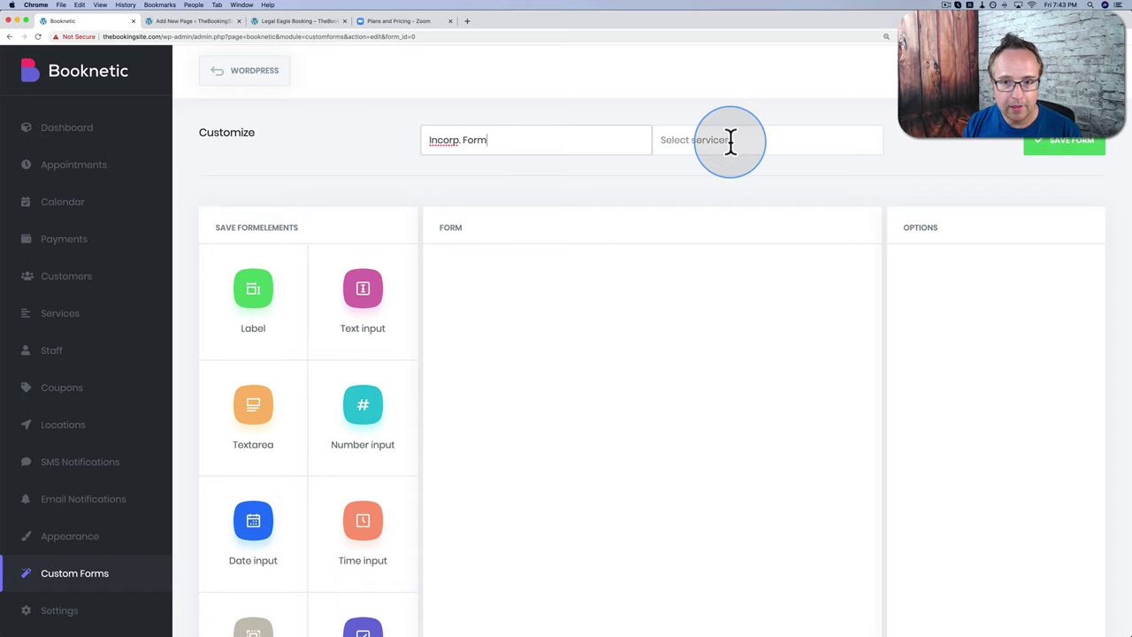
click(718, 141)
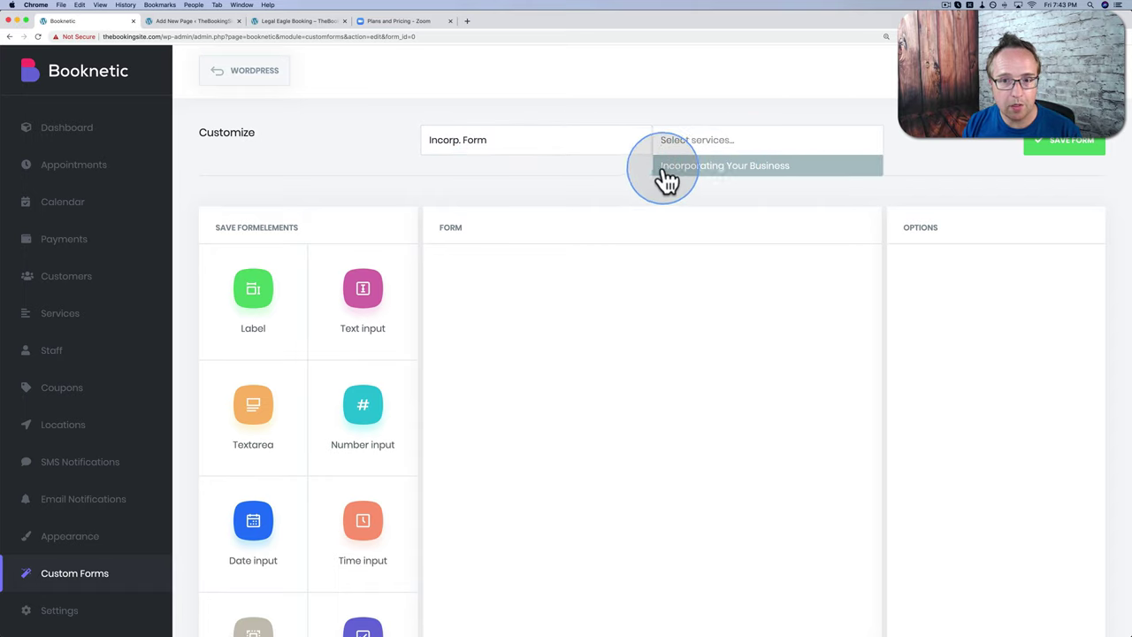
click(763, 172)
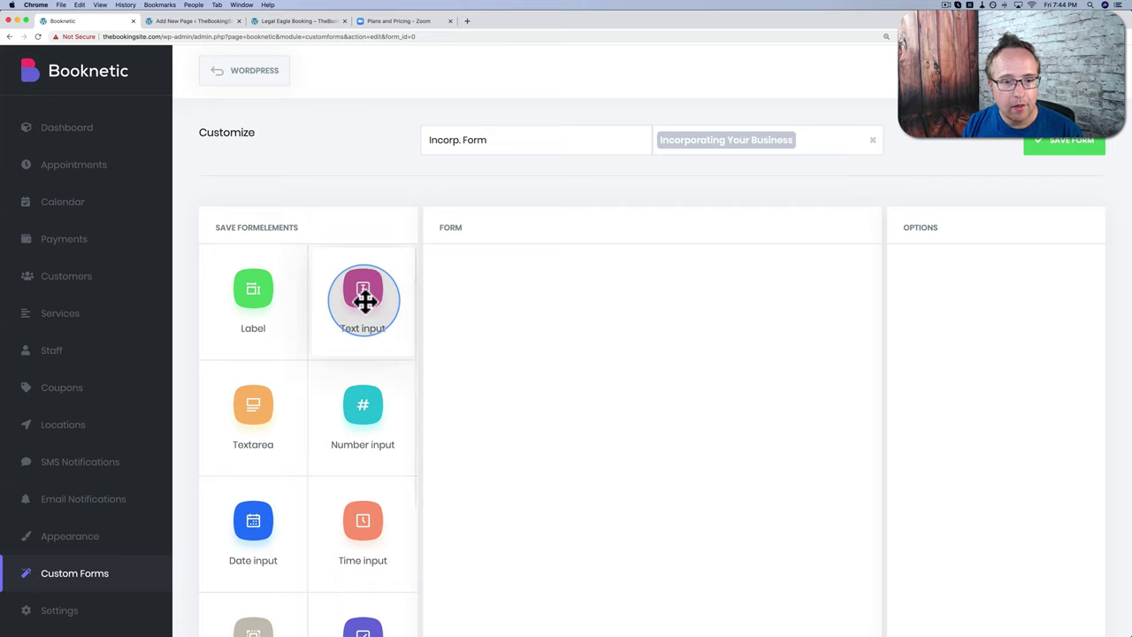
Step: Add a required text field 'What is the name of your business?' with length 0–100
drag(365, 301, 496, 301)
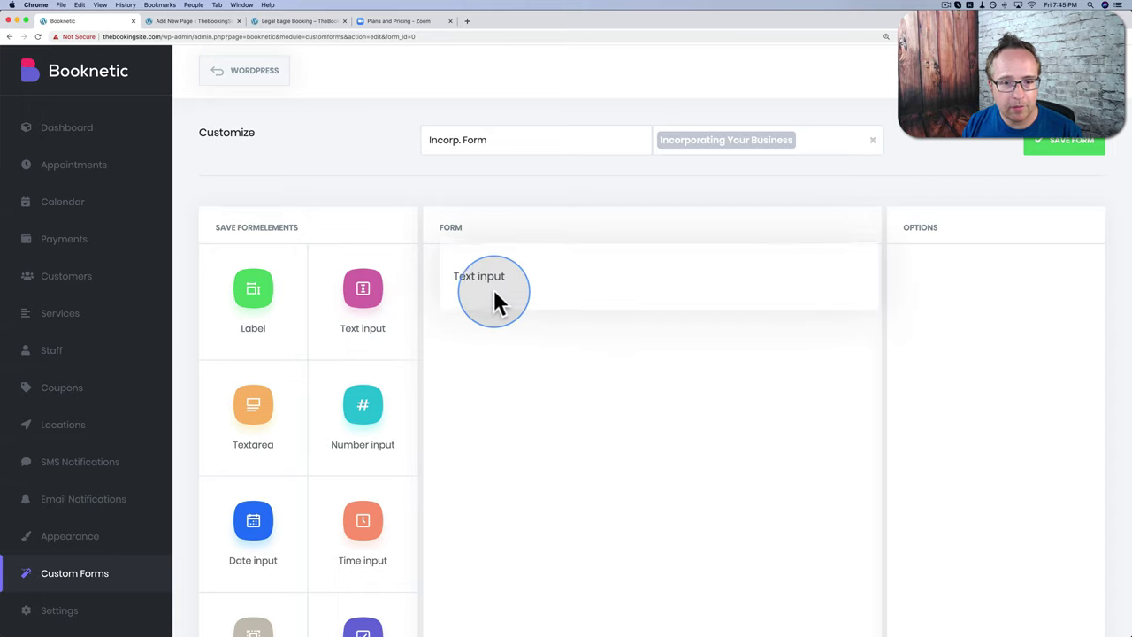
click(513, 293)
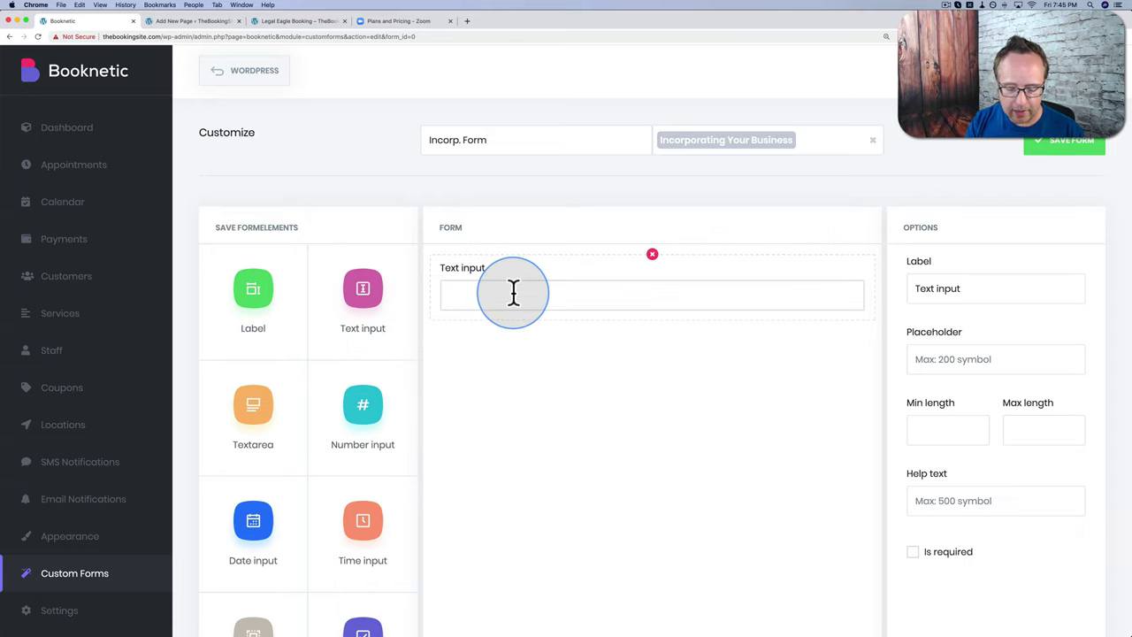
triple_click(939, 288)
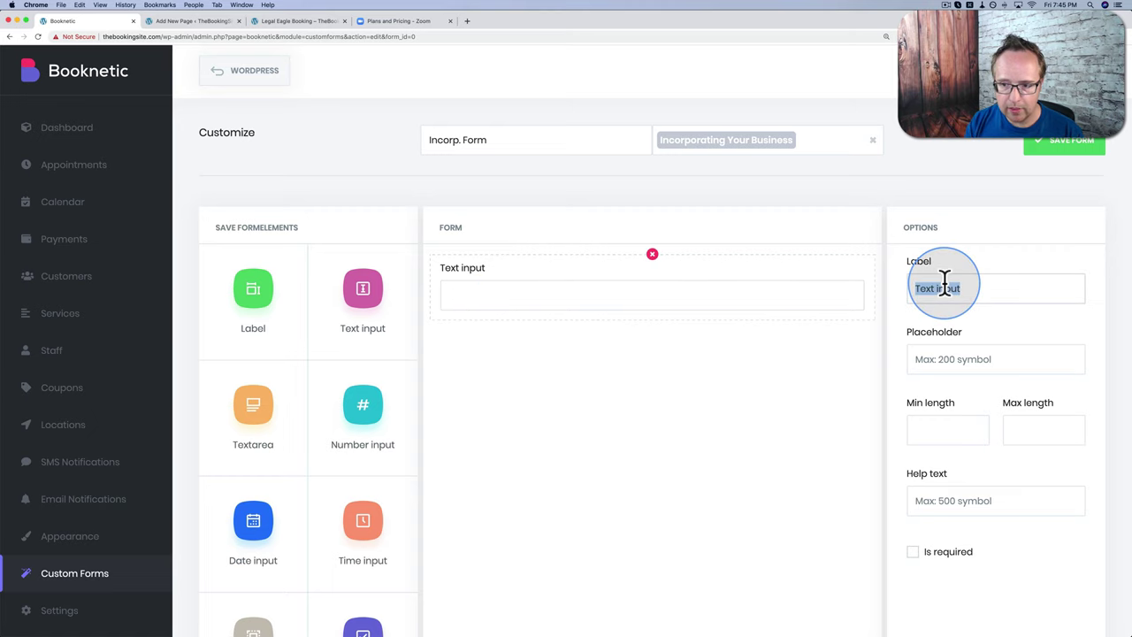
text(What is the name of your business?)
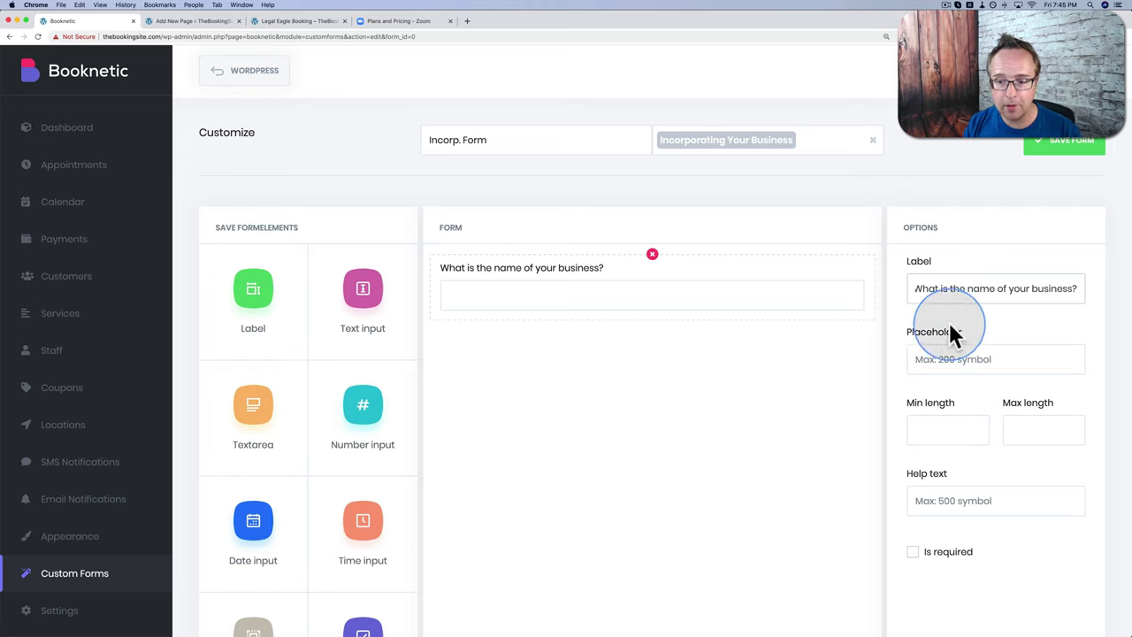
click(915, 430)
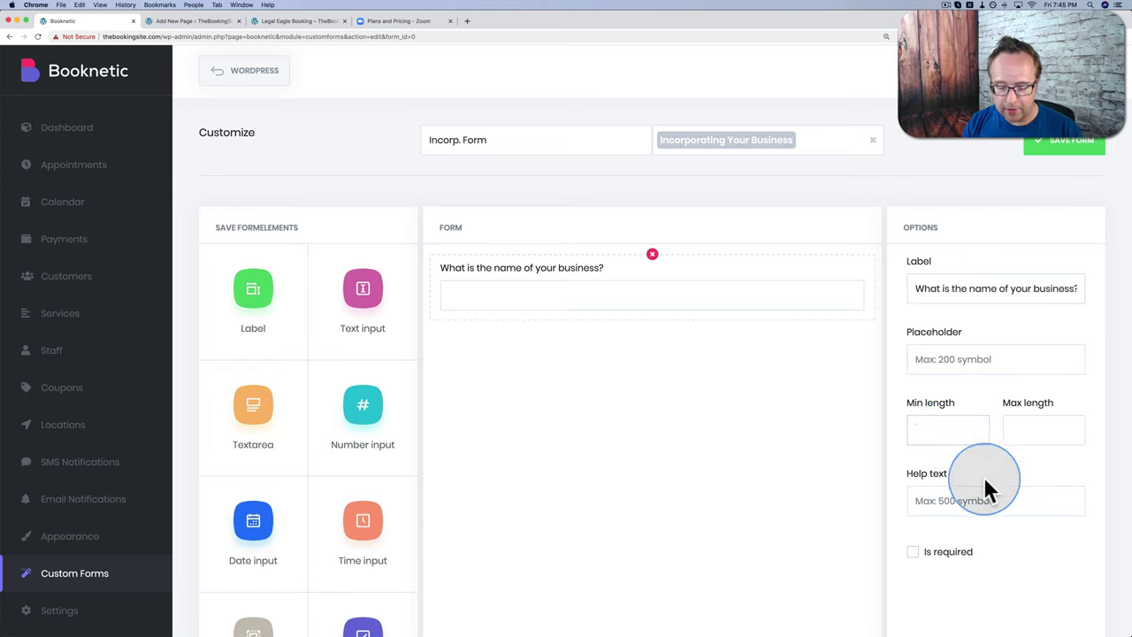
text(0)
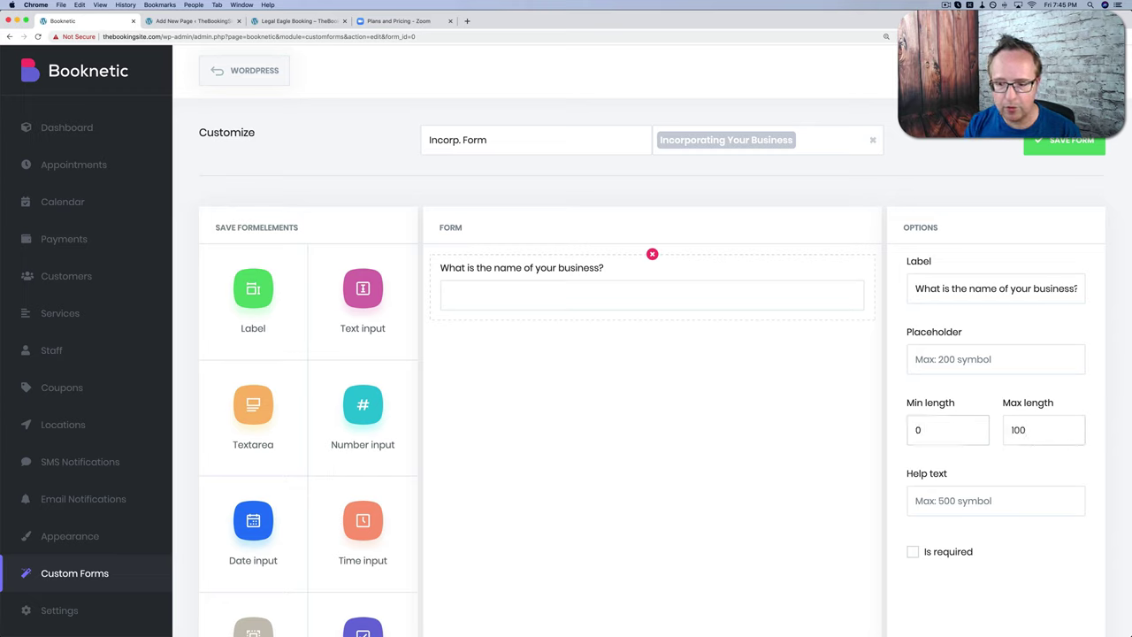
click(913, 552)
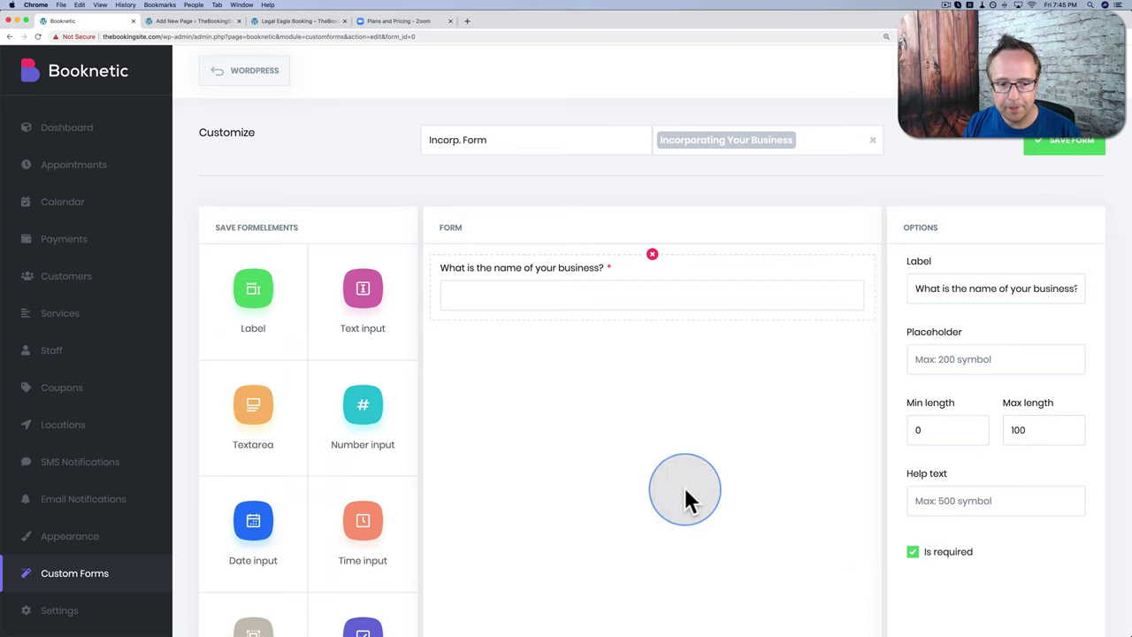
scroll(254, 449, down, 2)
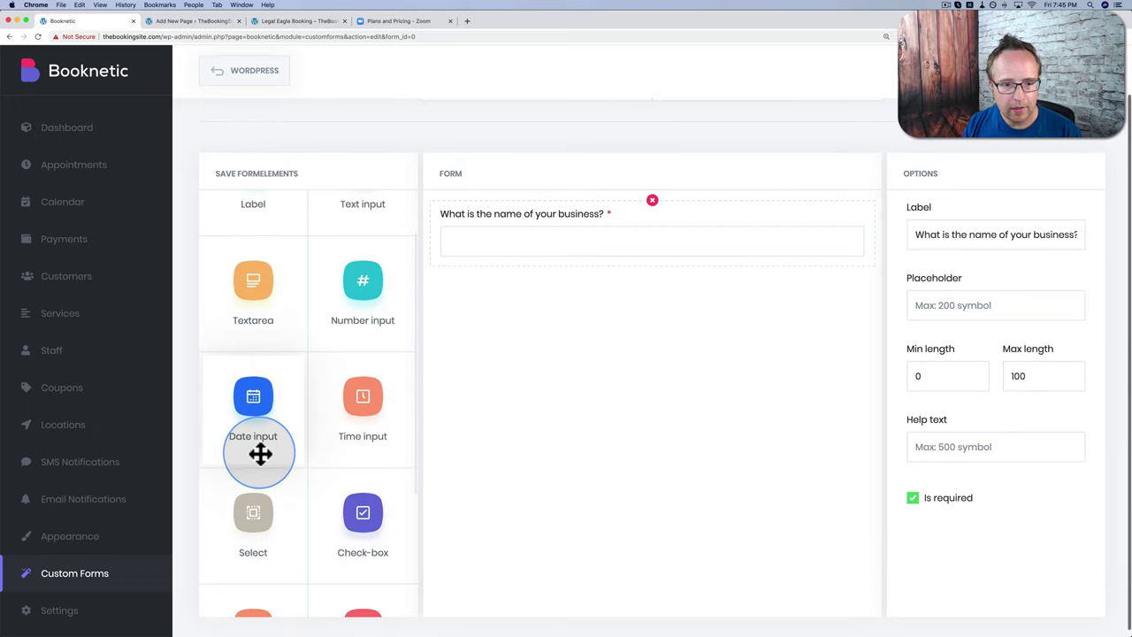
Step: Add a number field 'What is your business phone number?' with min length 0 and max 12
drag(351, 280, 481, 333)
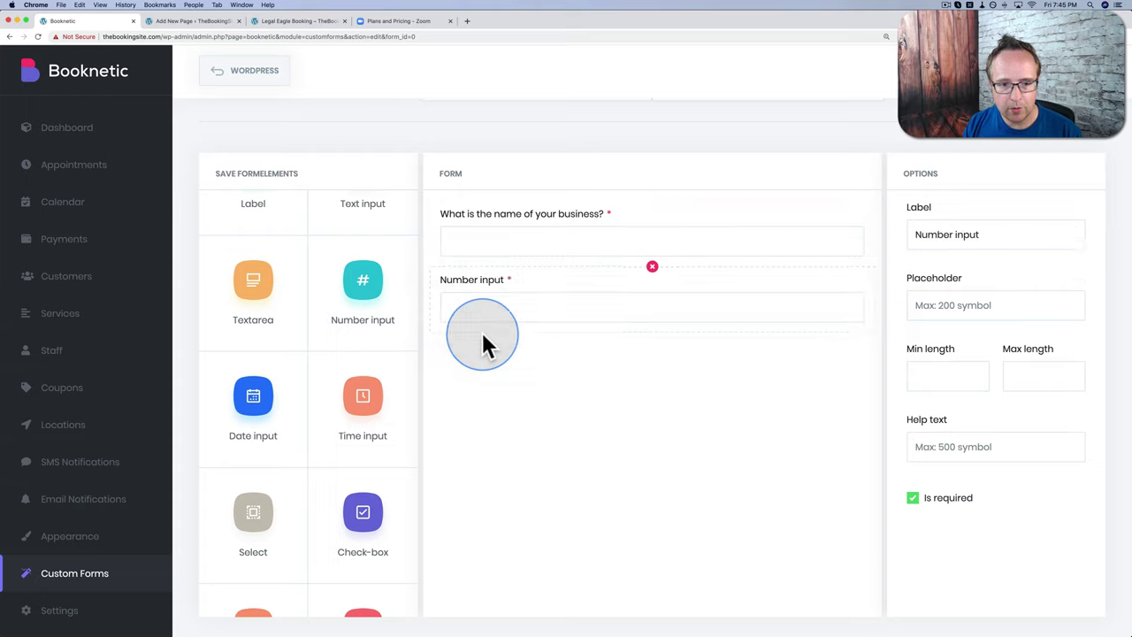
click(966, 232)
key(super+a)
text(What is yoru bu)
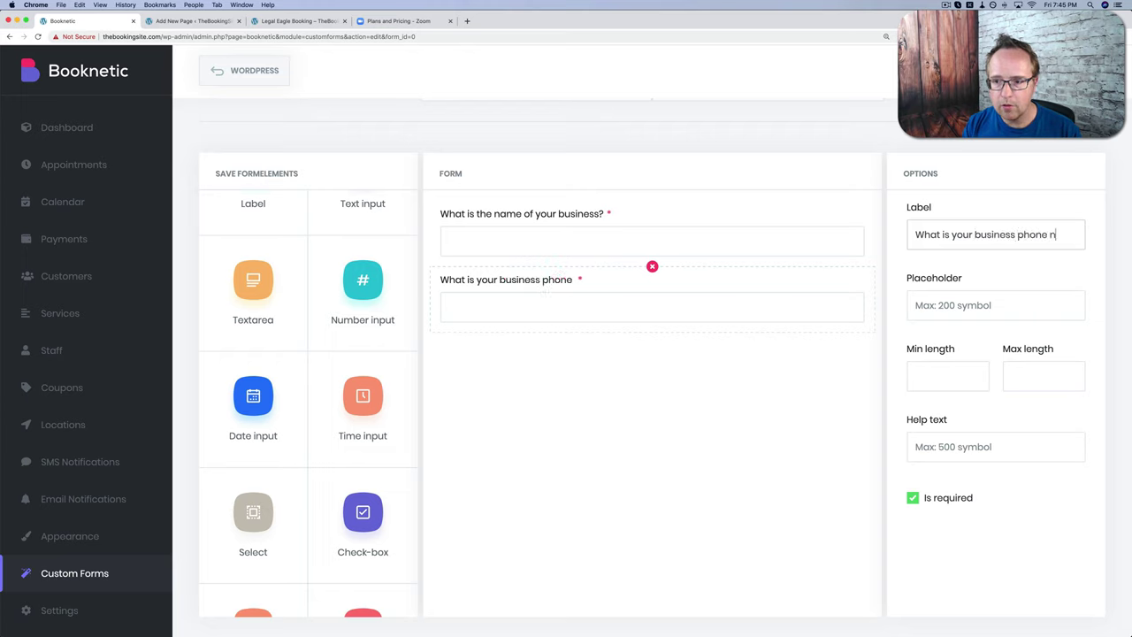
text(umber?)
click(959, 381)
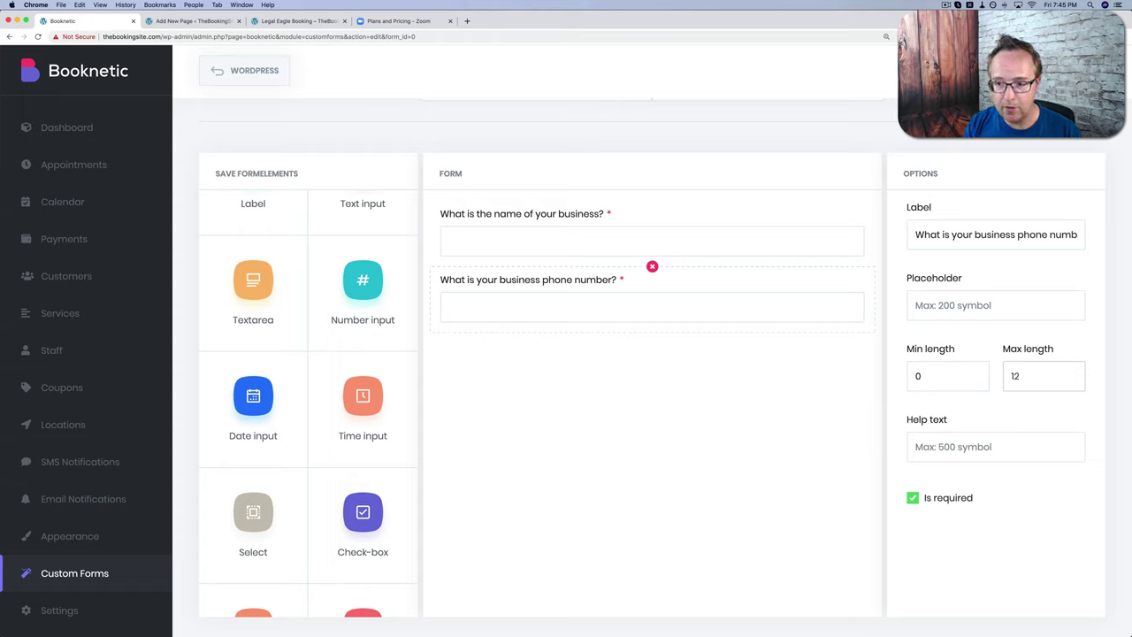
click(1030, 376)
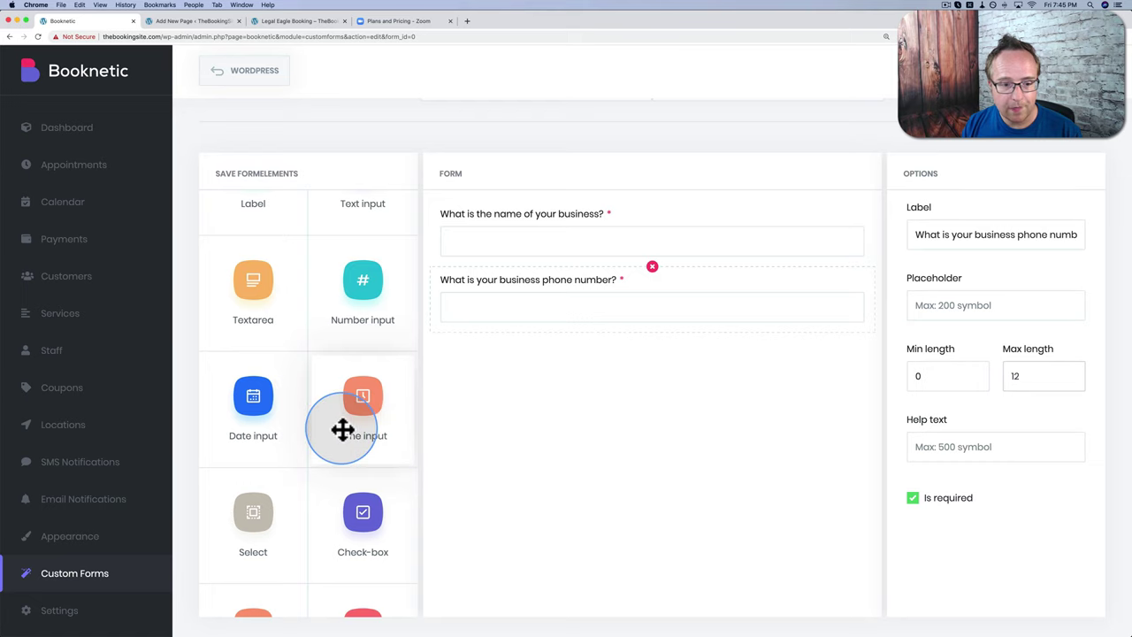
scroll(344, 430, up, 2)
scroll(344, 430, down, 1)
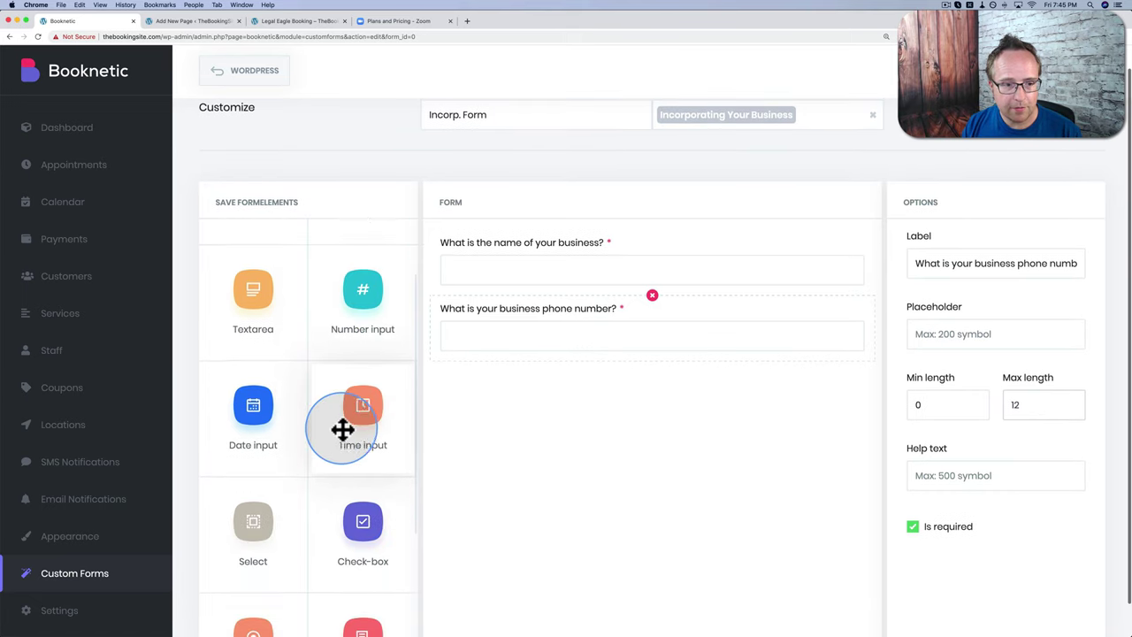
scroll(343, 430, down, 4)
Step: Add a radio buttons question labelled 'how old is your business?'
drag(239, 449, 508, 354)
click(947, 232)
key(super+a)
text(h)
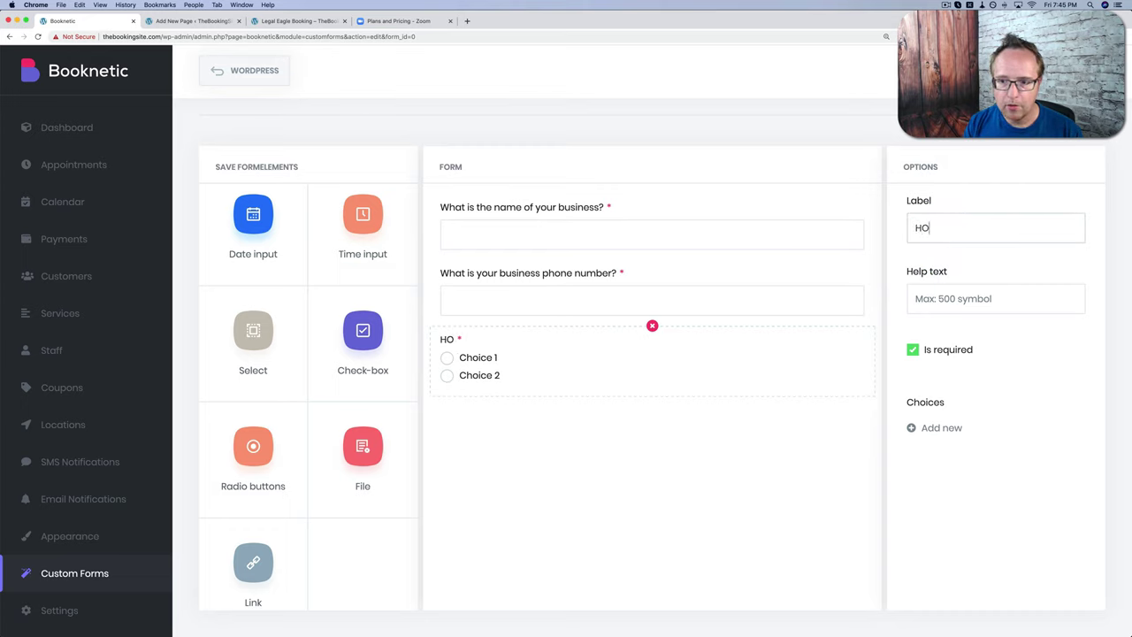
text(ow old is your business?)
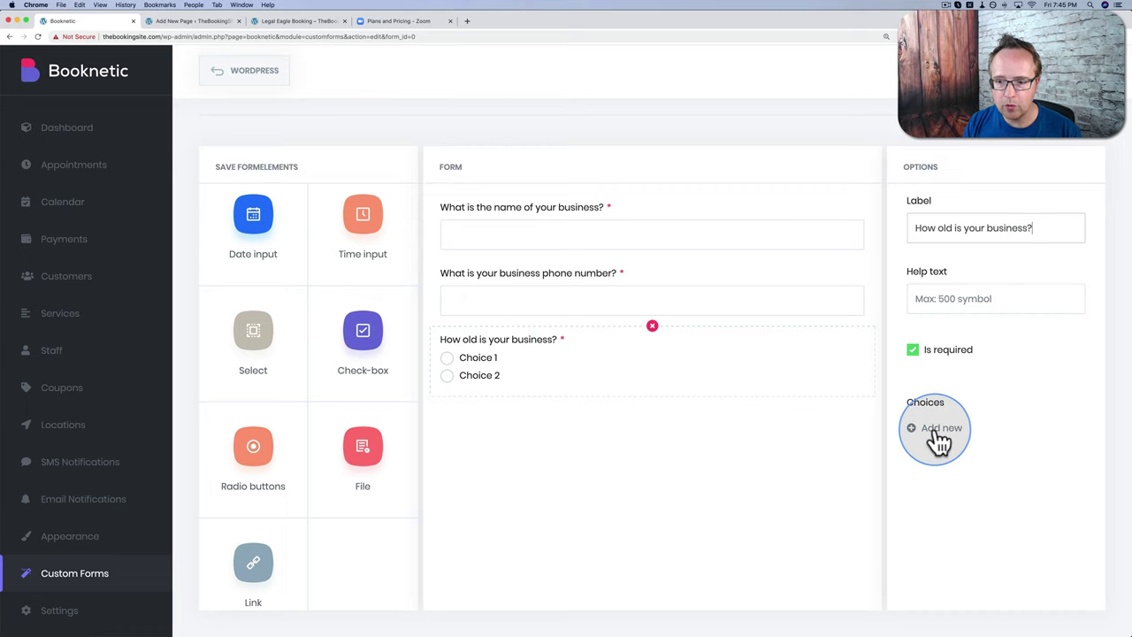
Step: Give it choices 0 Years, 1-5 Years and 6-10 Years, then save the form
click(941, 427)
text(o)
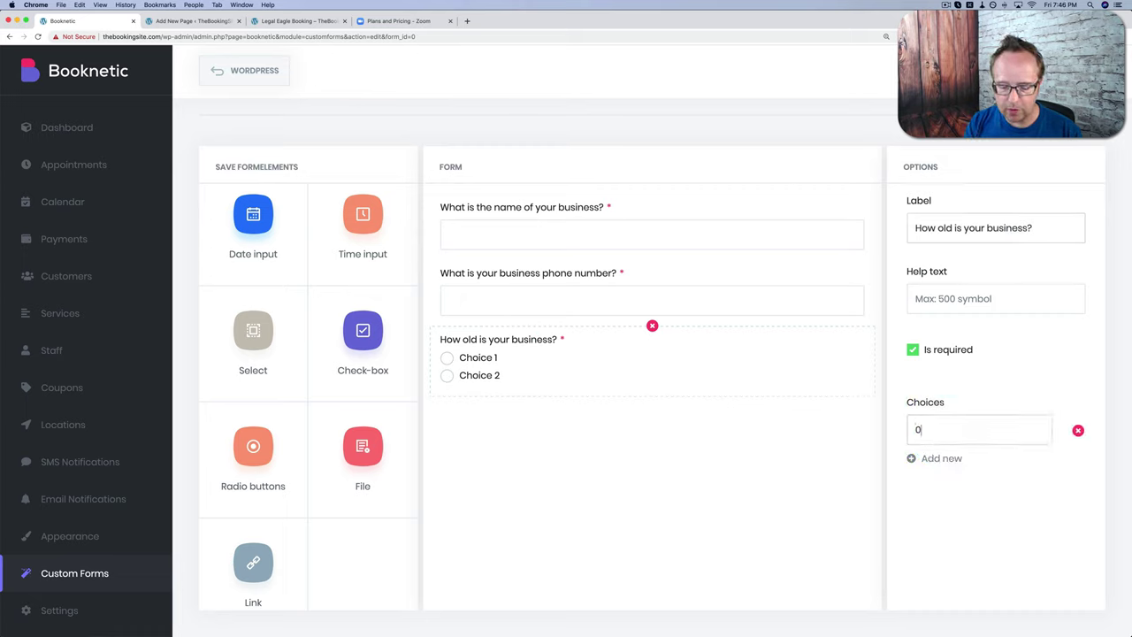
text( Years)
click(940, 460)
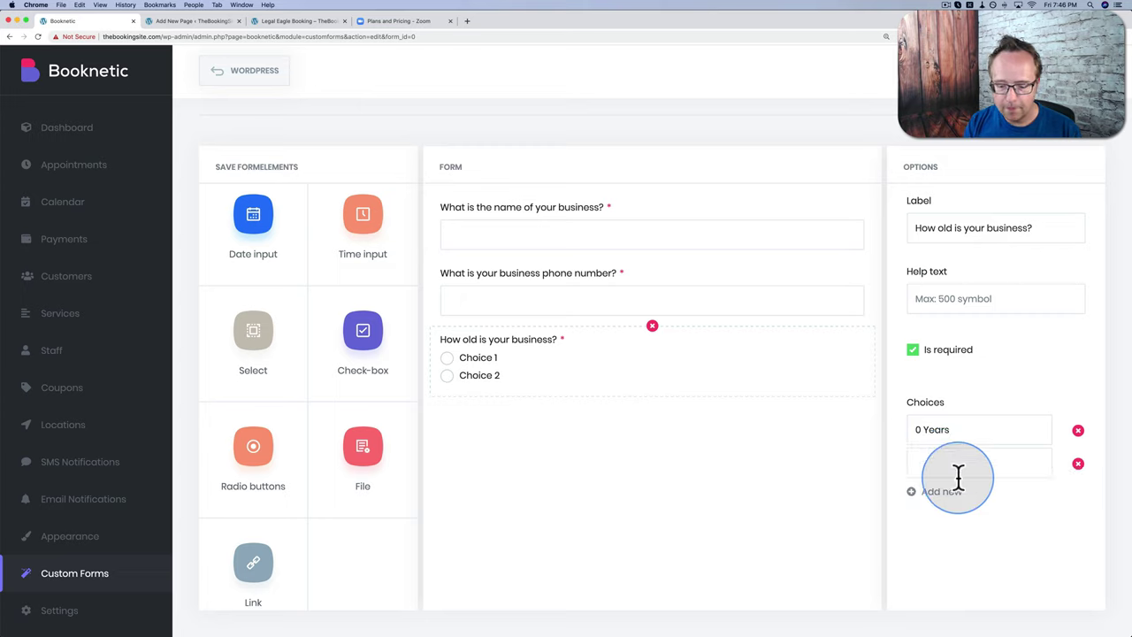
text(1-5 Years)
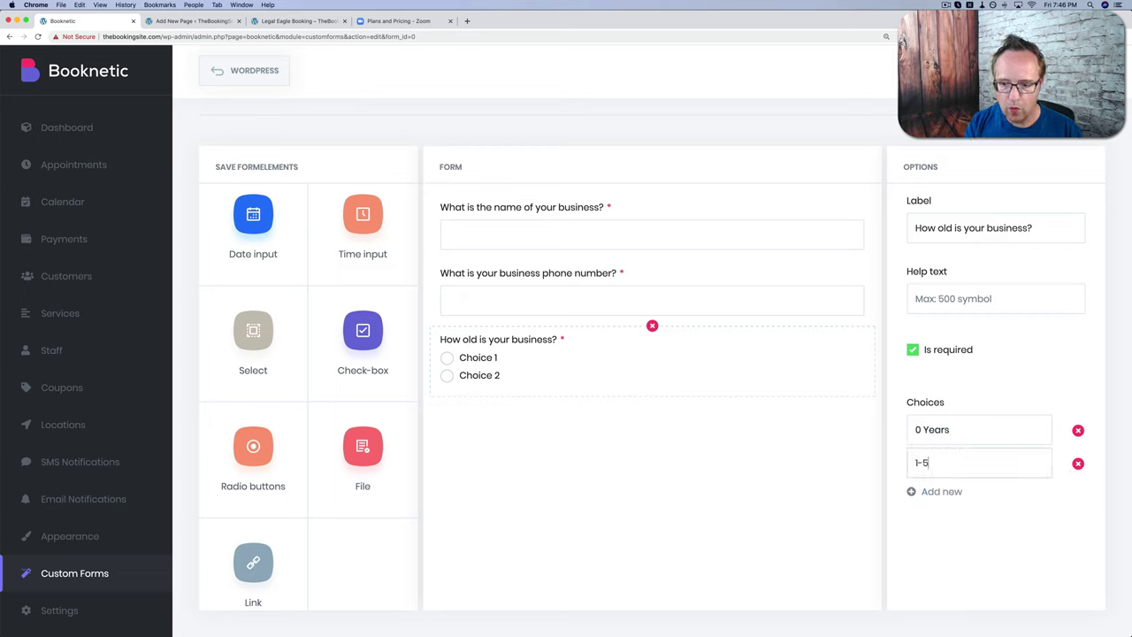
click(944, 495)
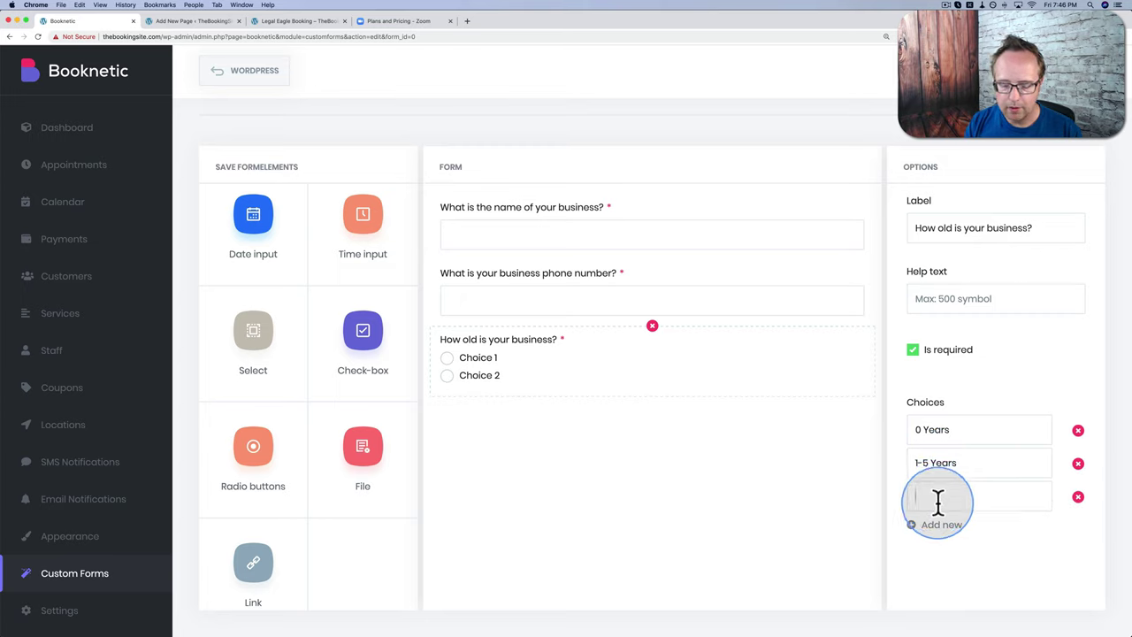
text(6-10 Years)
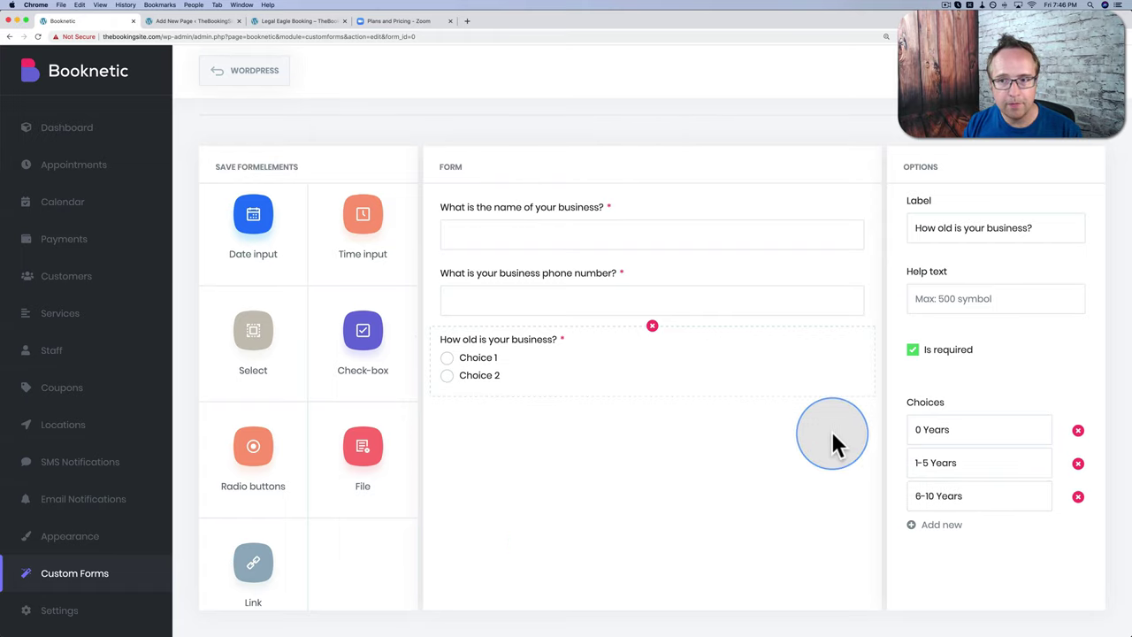
scroll(861, 314, up, 2)
click(1067, 146)
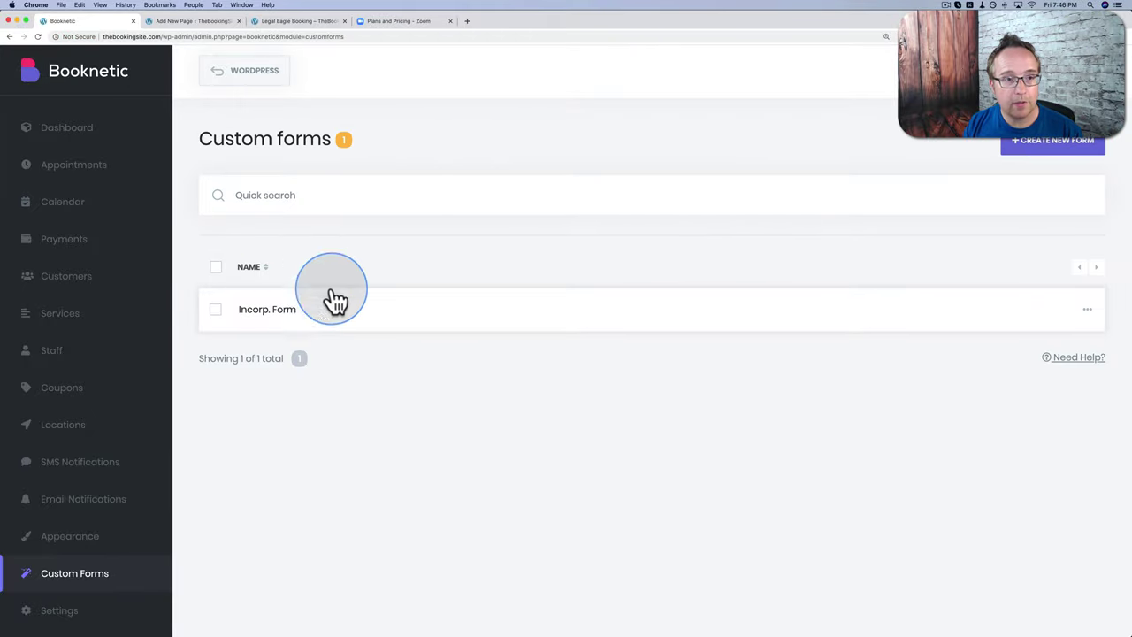
Step: On the reloaded booking page, book Downtown Legal Town, Incorporating Your Business, plus a Leasing Agreement extra
click(184, 23)
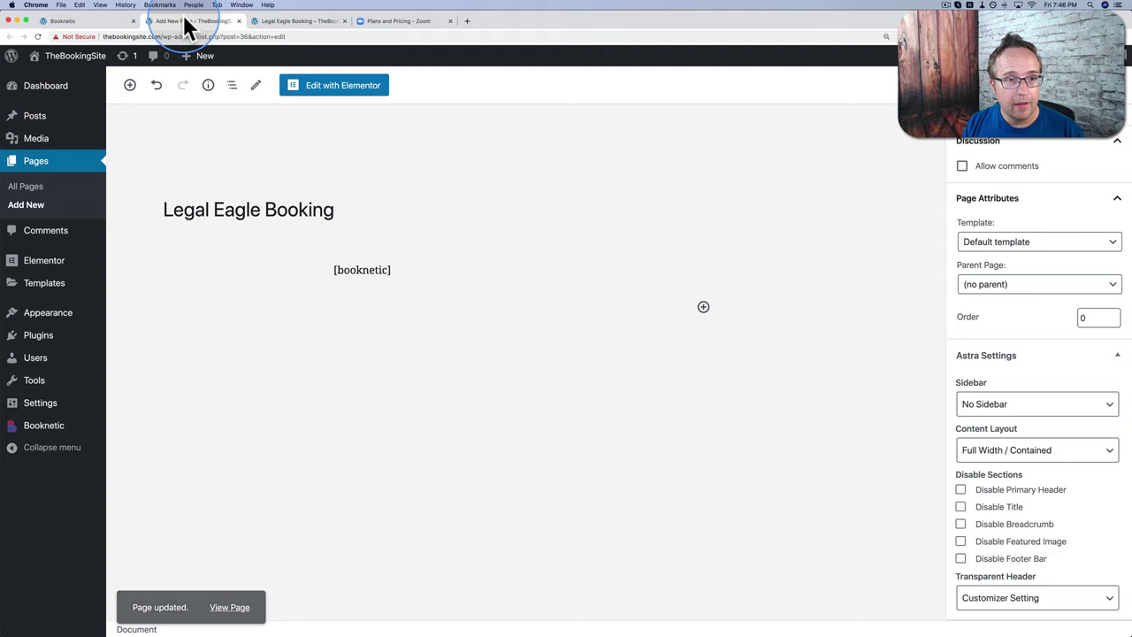
click(273, 24)
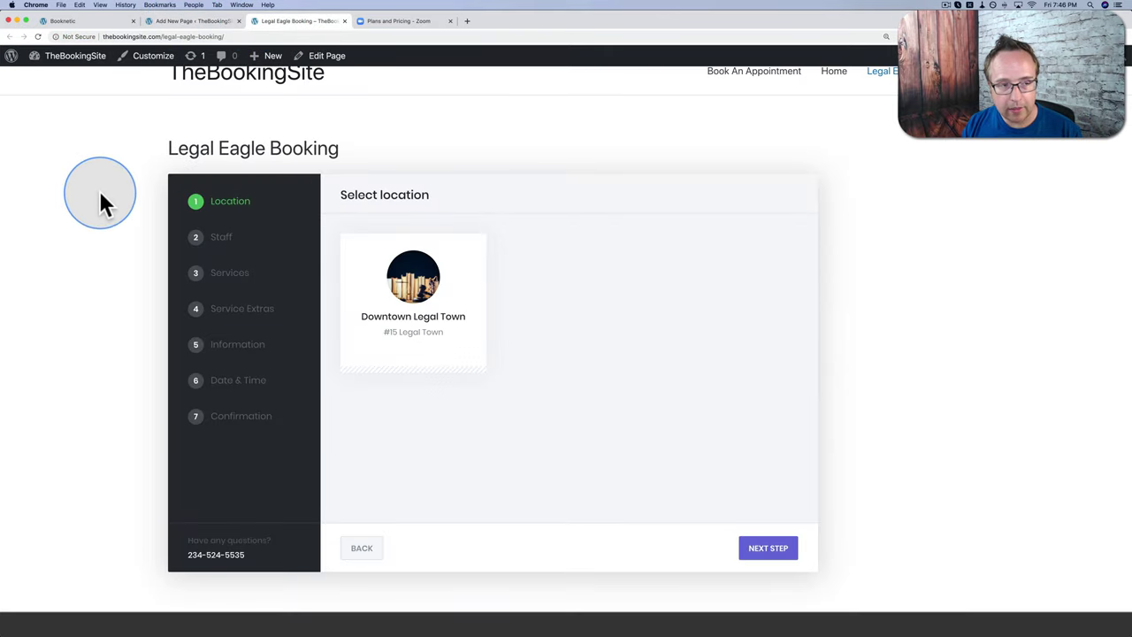
key(super+r)
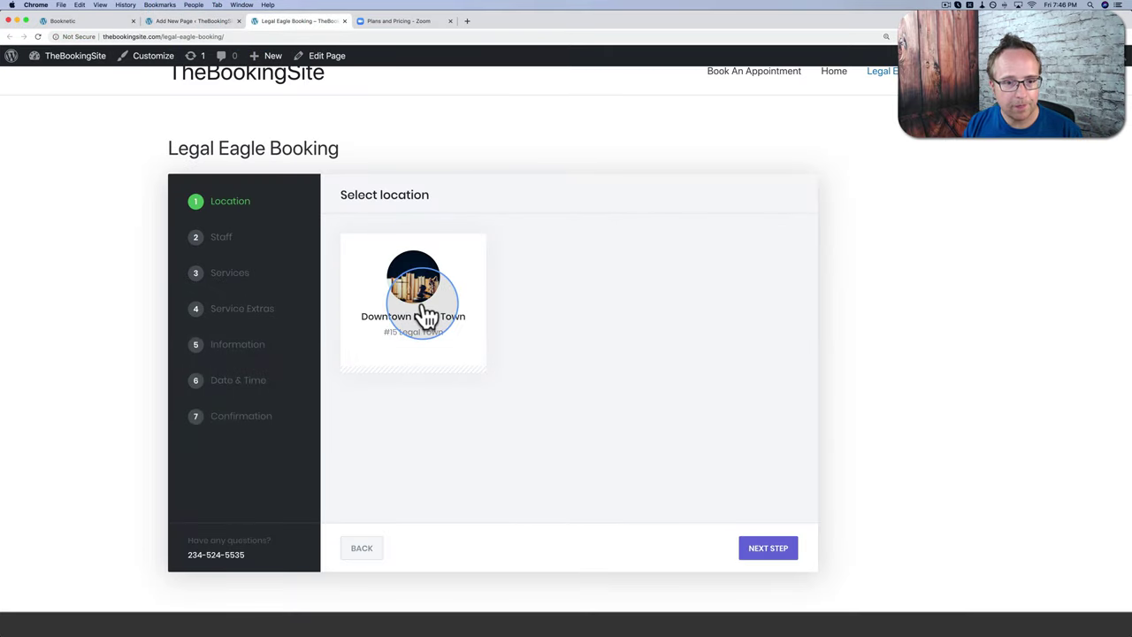
click(422, 311)
click(445, 276)
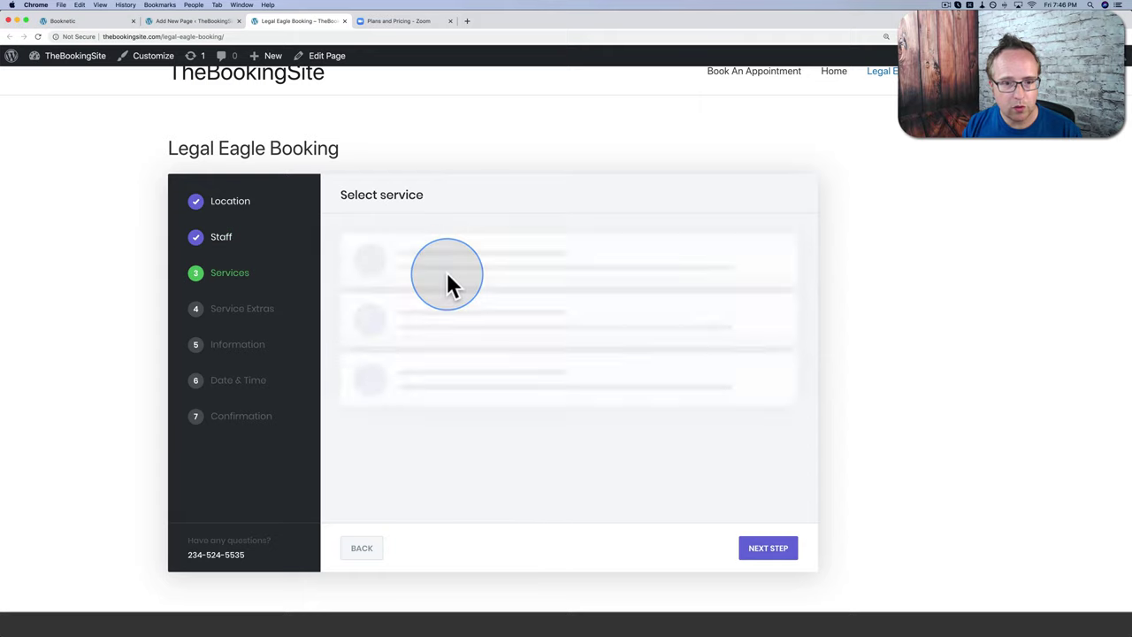
click(535, 302)
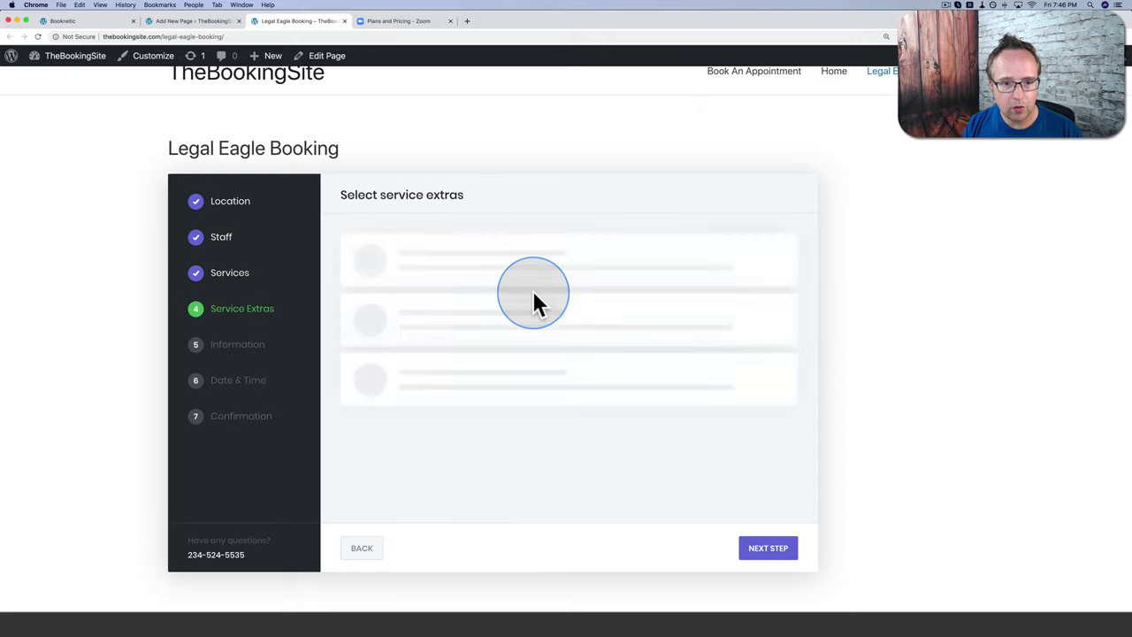
click(602, 290)
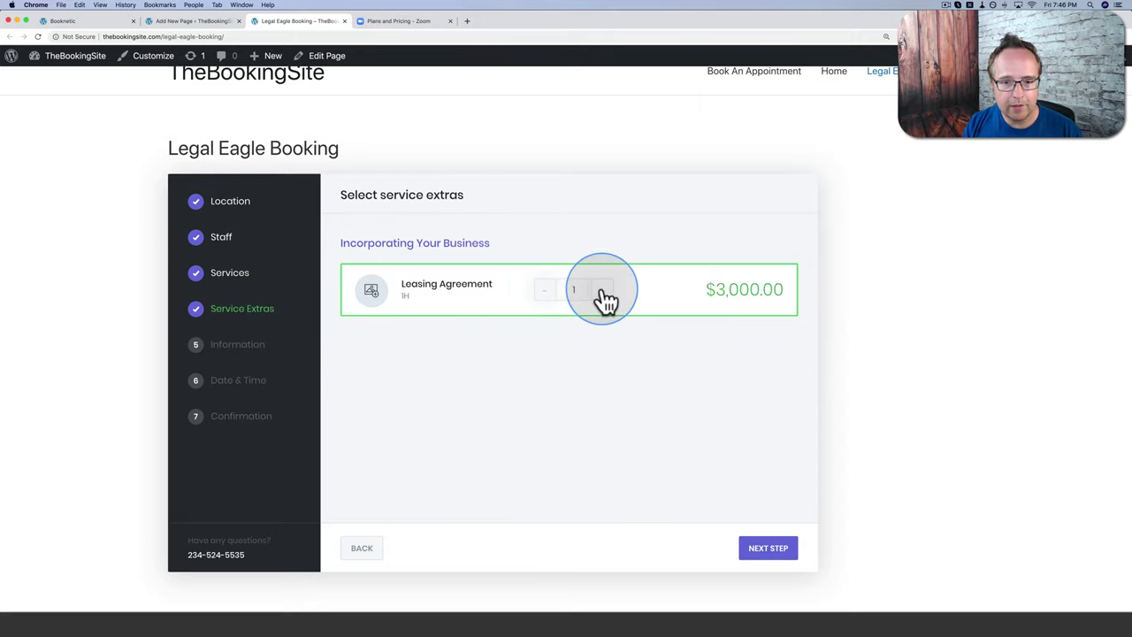
click(767, 548)
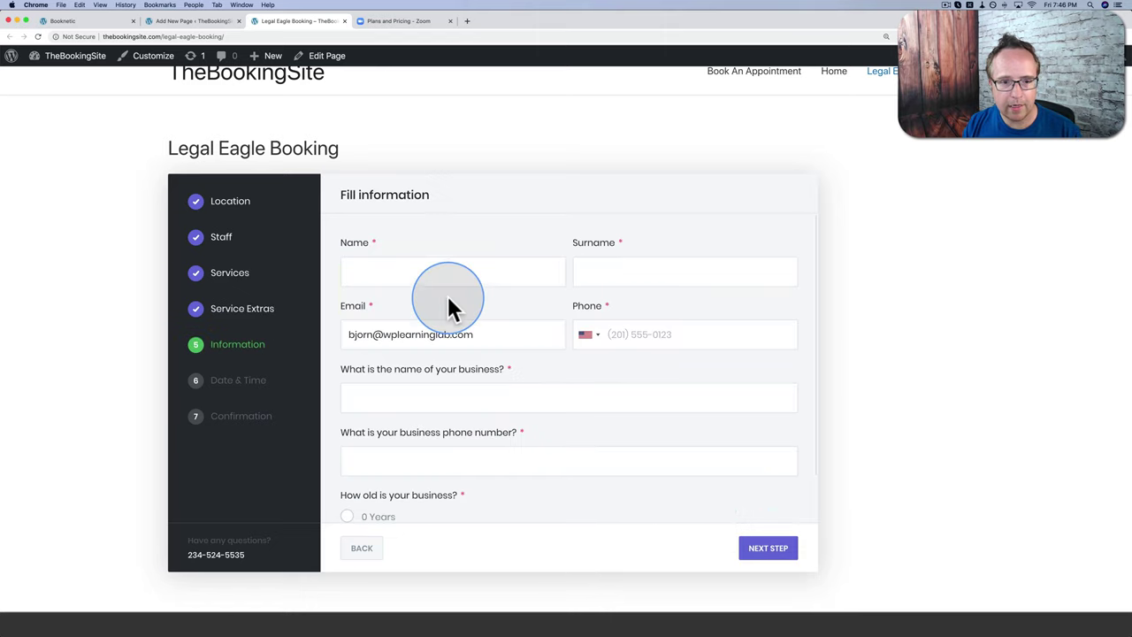
Step: Enter the customer's first name, surname and phone number, correcting a wrong final digit
click(436, 270)
key(Tab)
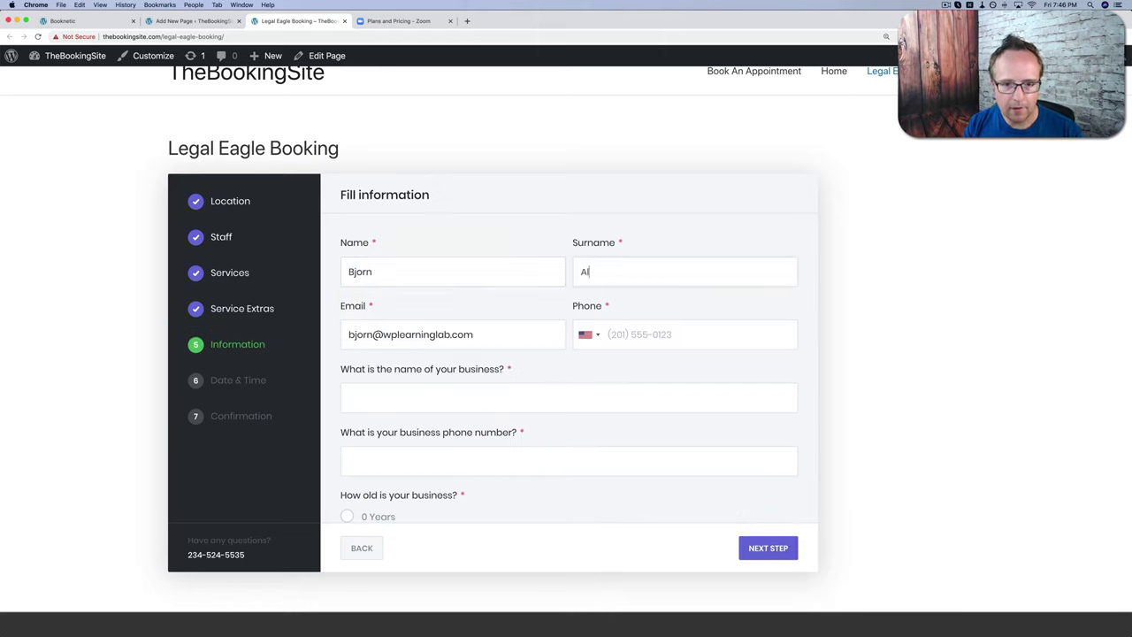
click(412, 330)
click(621, 334)
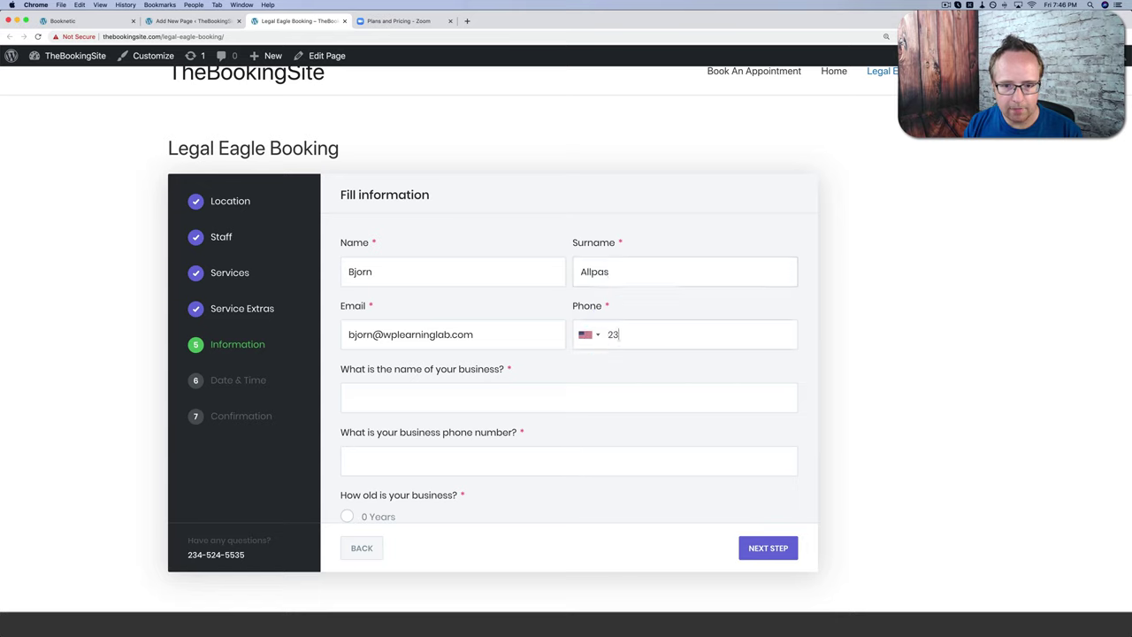
drag(663, 334, 641, 334)
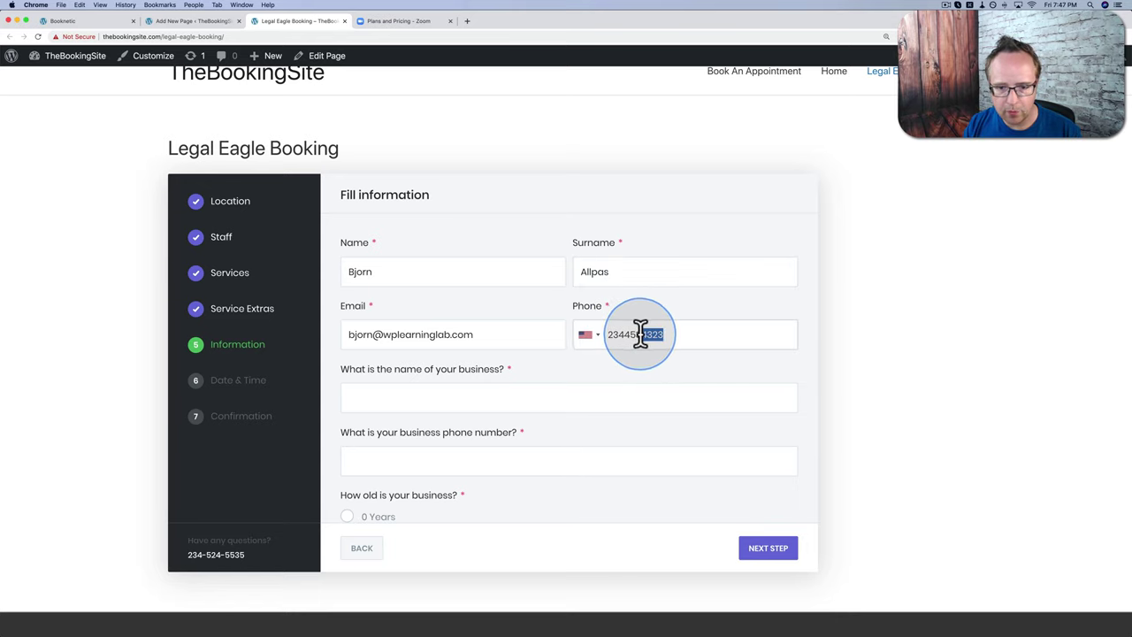
key(BackSpace)
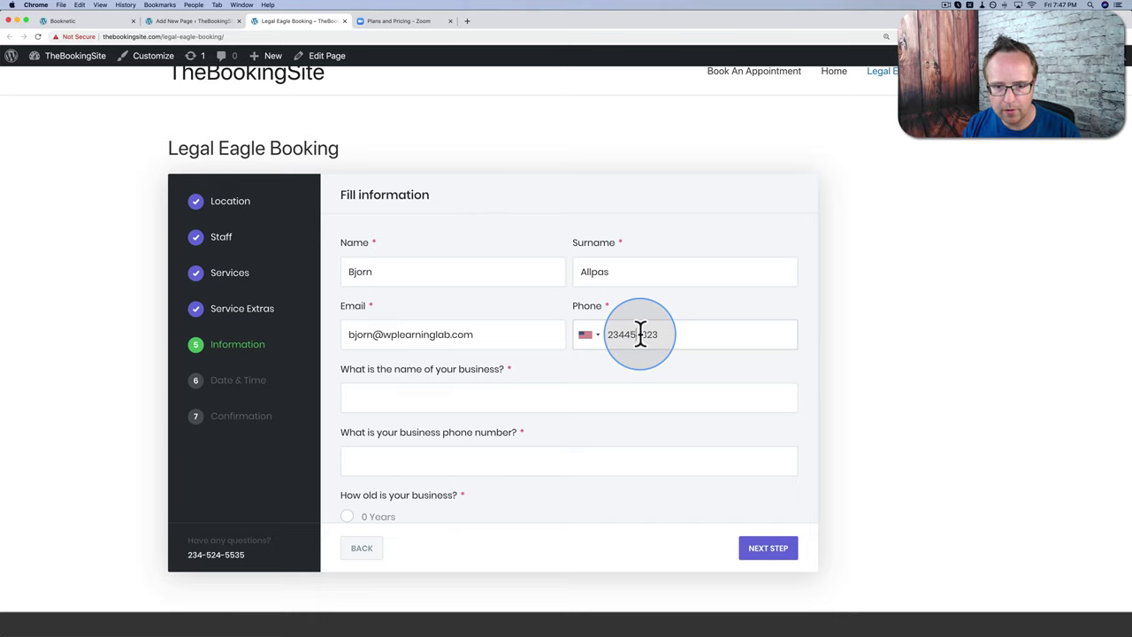
text(4)
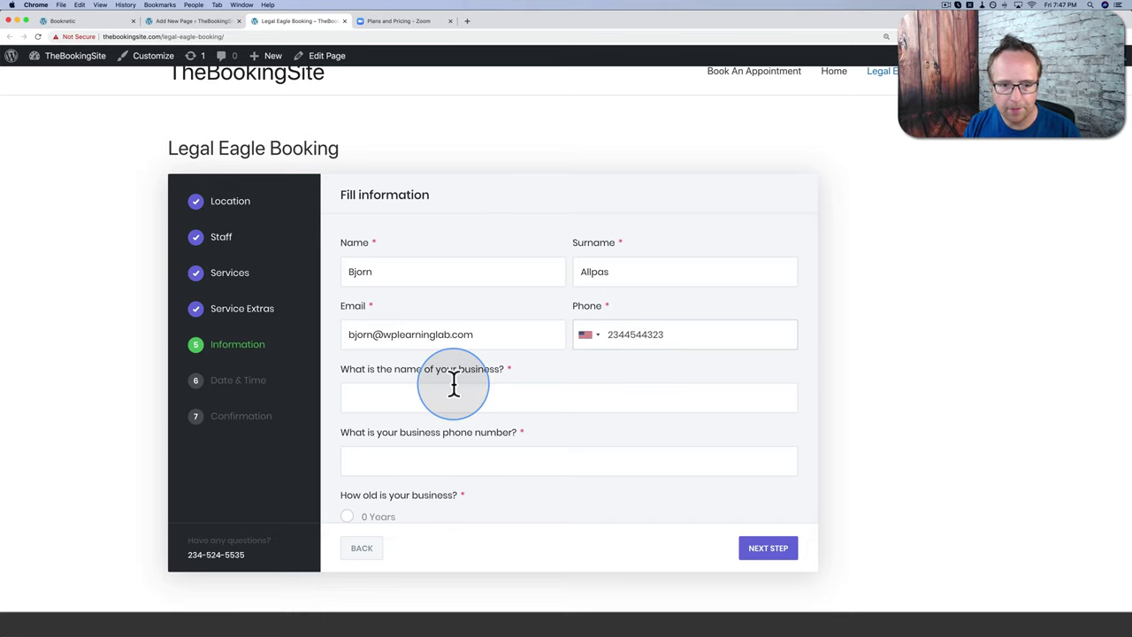
Step: Answer the intake questions: business name WPLearningLab, a business phone, and 1-5 Years
scroll(455, 384, down, 2)
scroll(354, 324, down, 1)
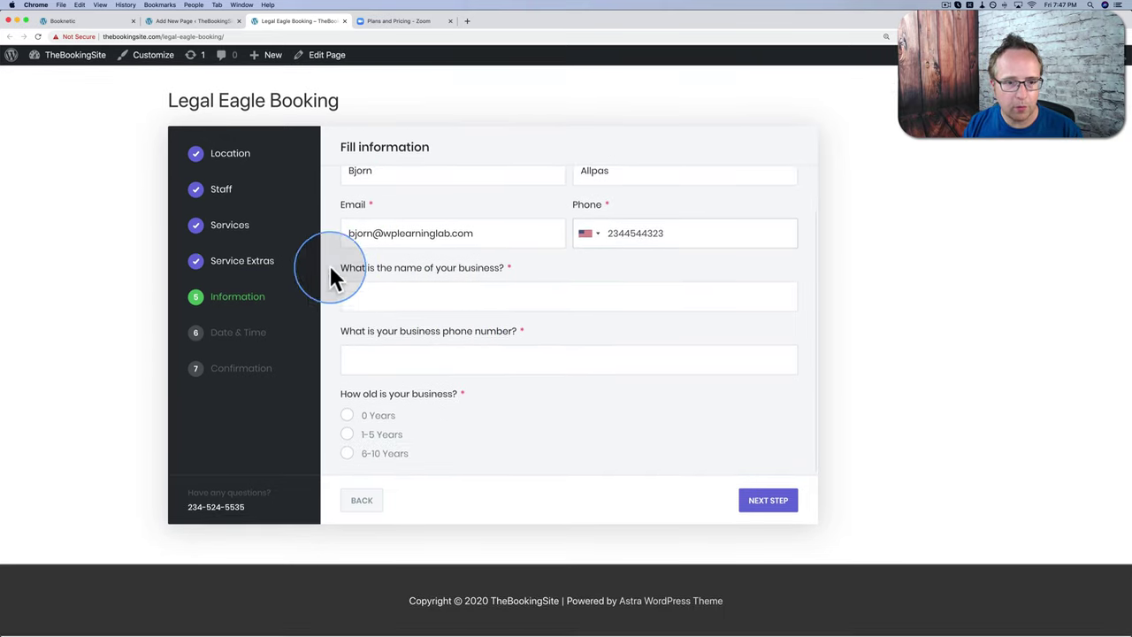
click(462, 298)
text(WPLearn)
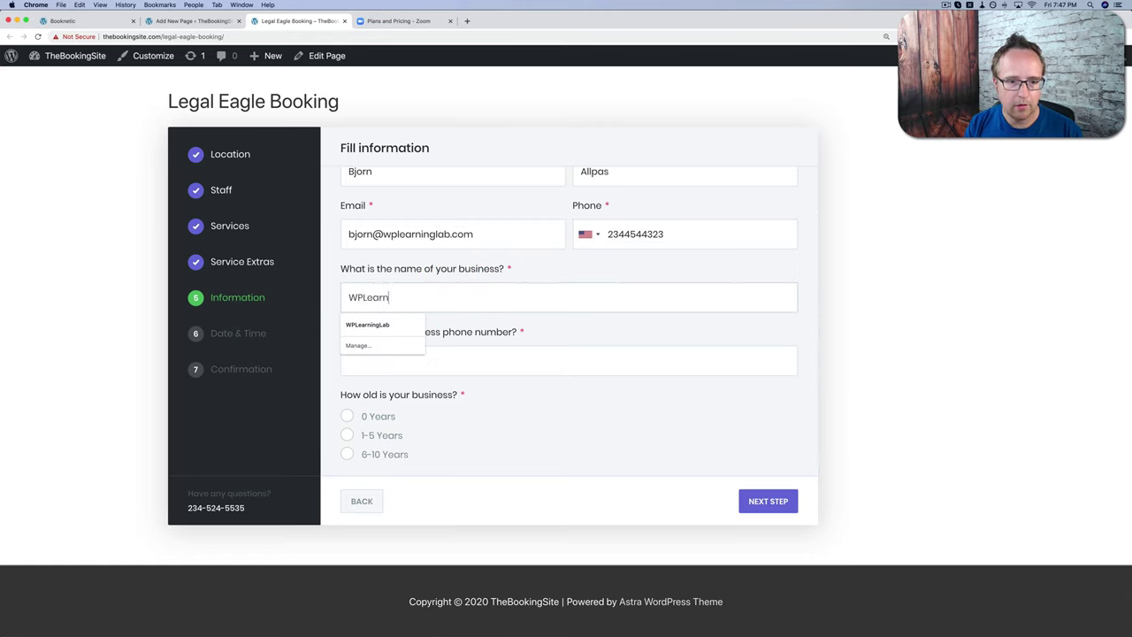
text(ingLab)
key(Tab)
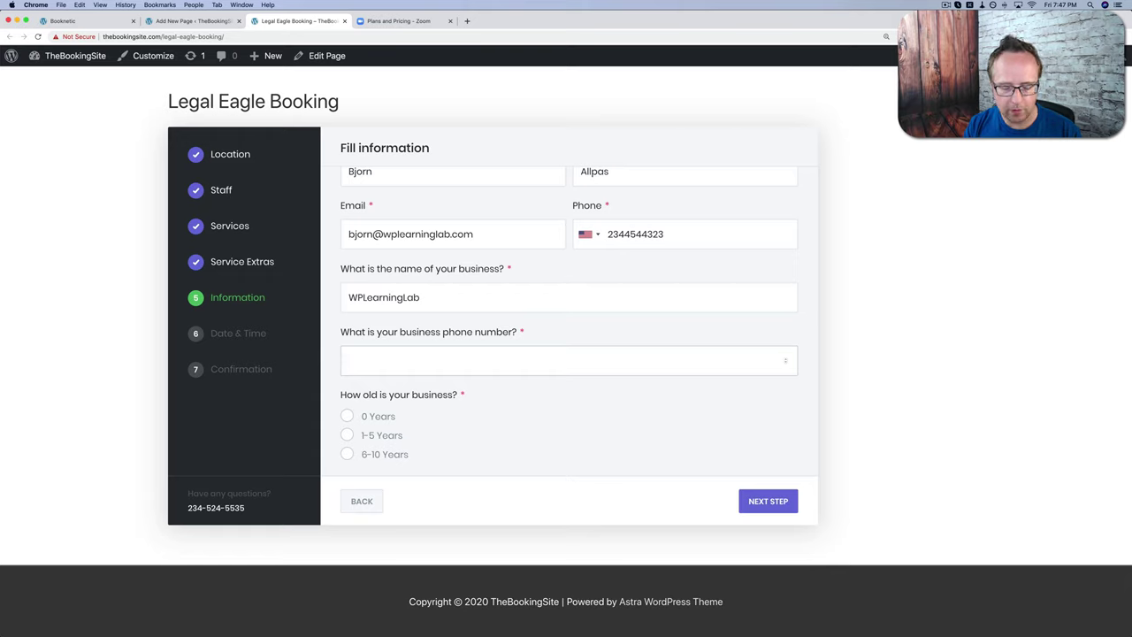
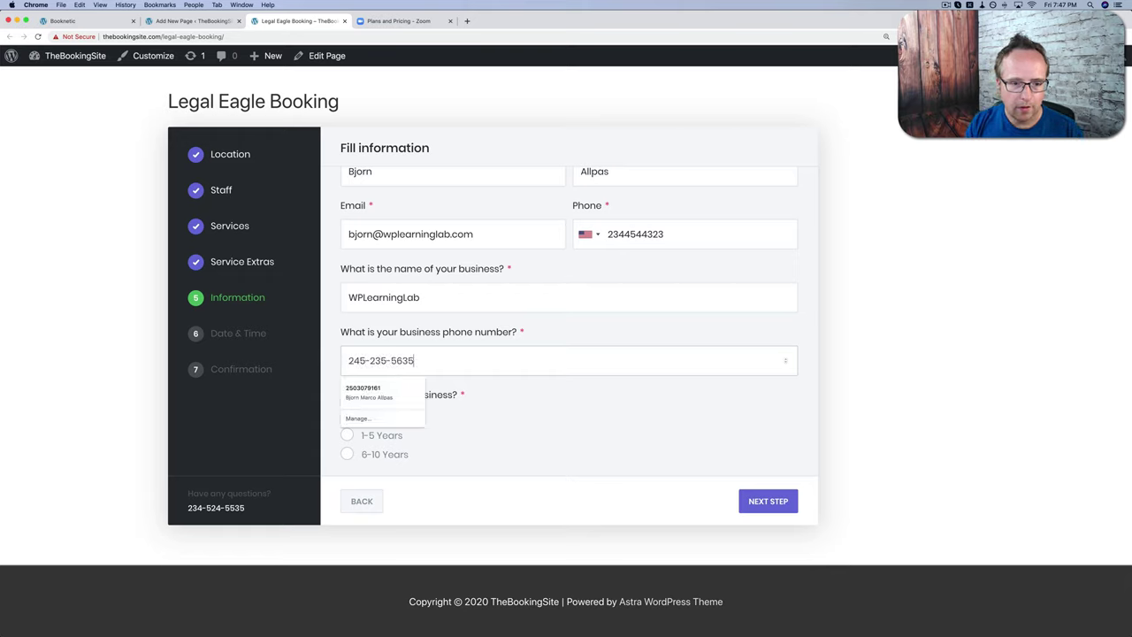
click(523, 389)
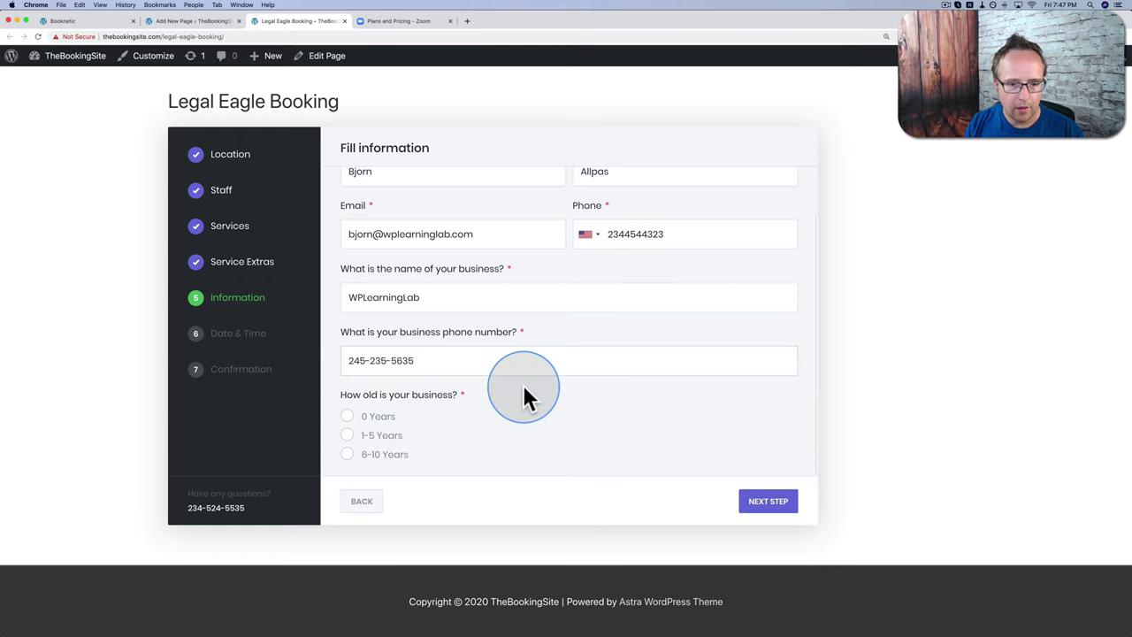
click(348, 435)
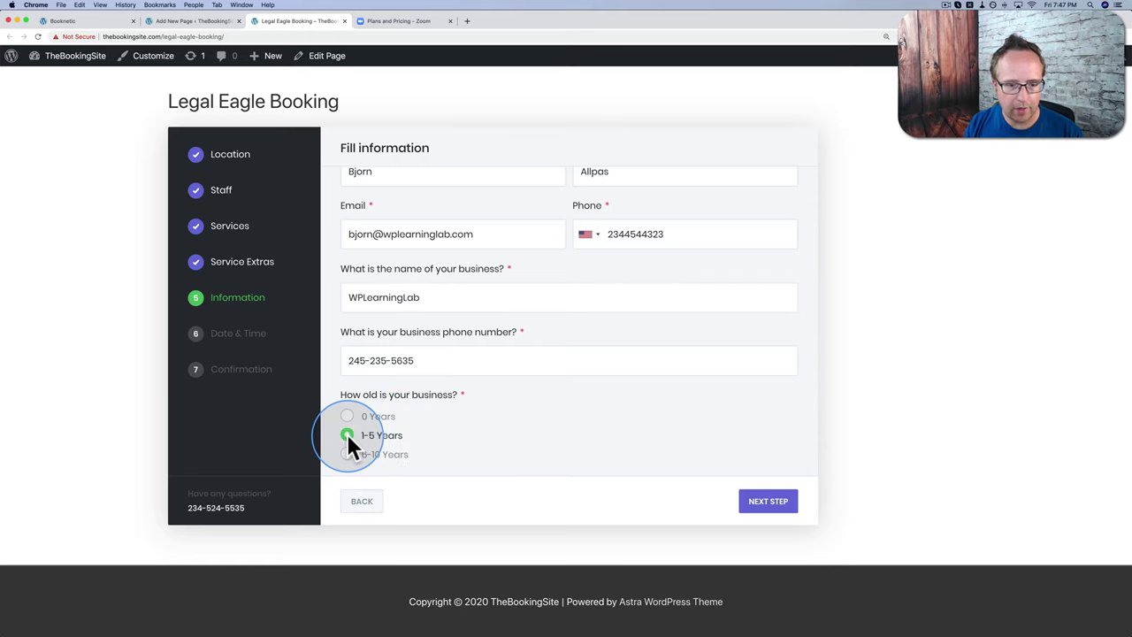
click(763, 505)
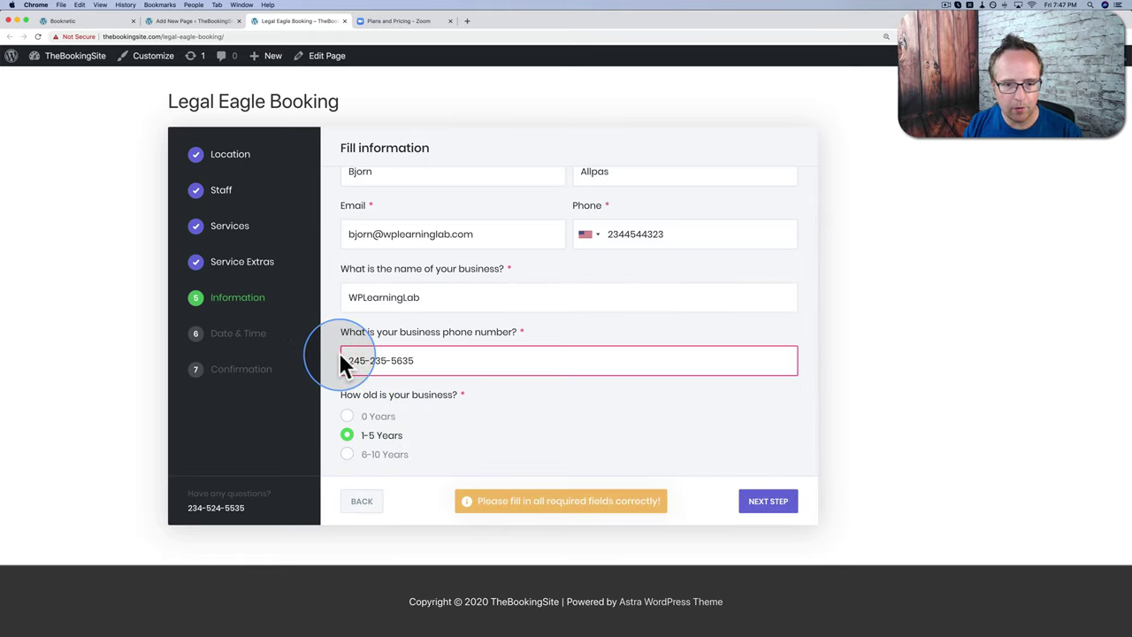
Step: Remove the dashes from the rejected business phone and continue to the Date & Time step
click(369, 360)
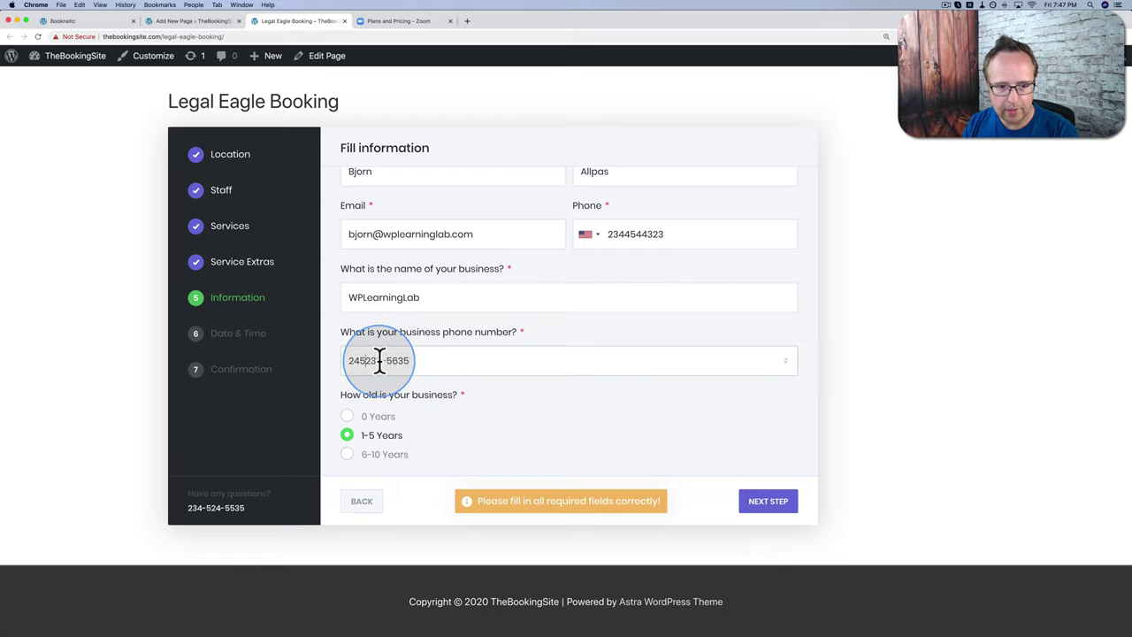
key(Delete)
key(Right)
key(Right)
key(Right)
key(Delete)
click(763, 501)
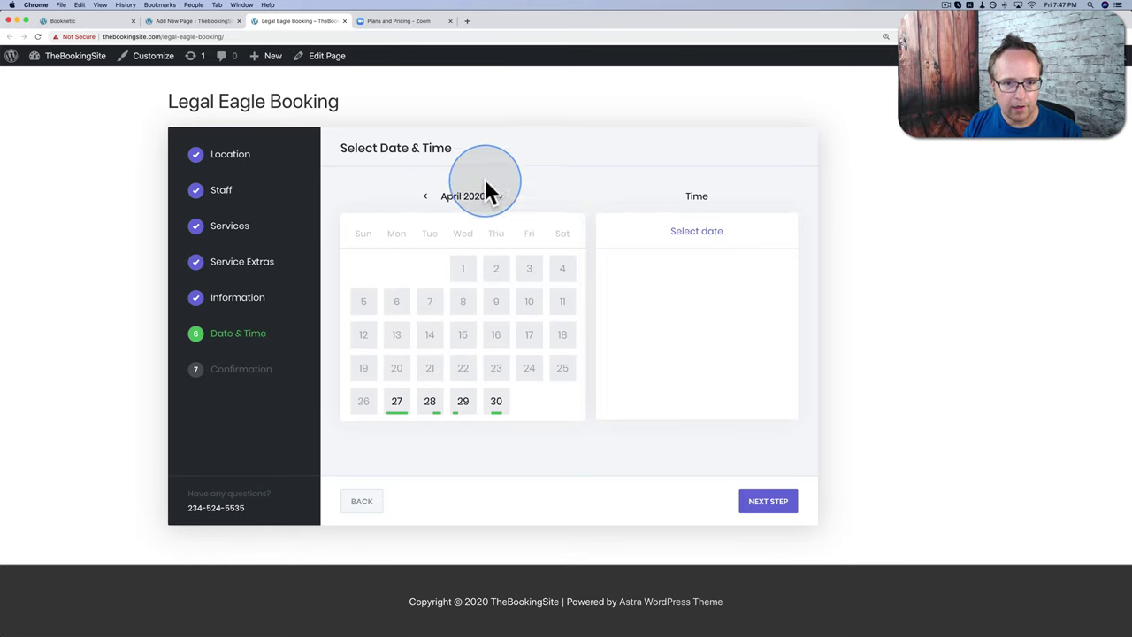
Step: Book the appointment for May 22 at the 3:00pm slot
click(501, 195)
click(529, 370)
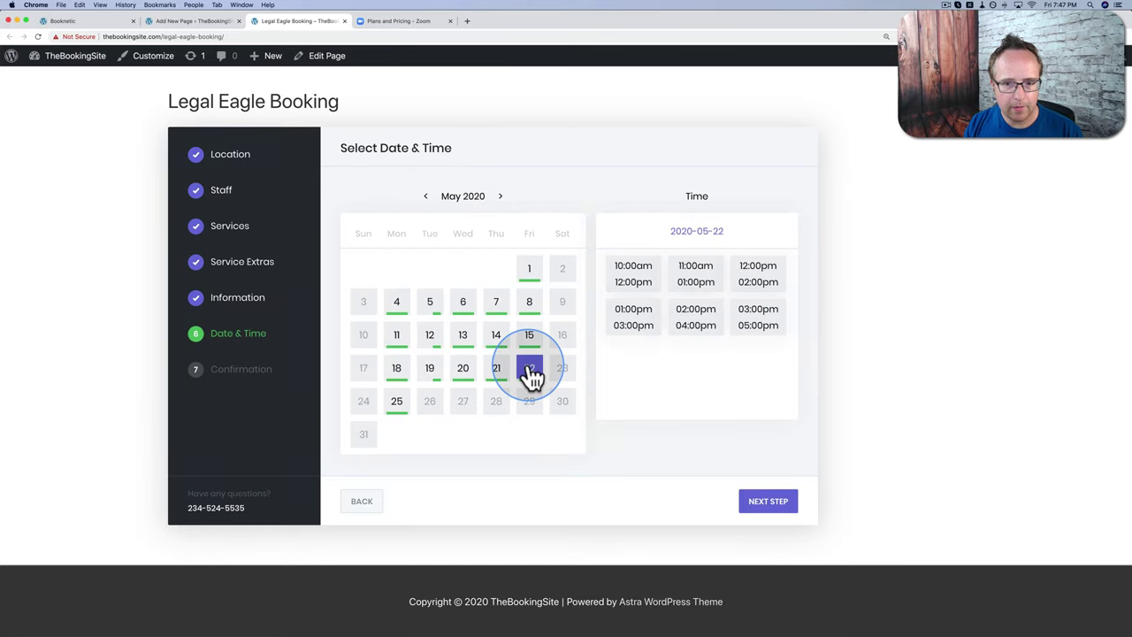
click(746, 329)
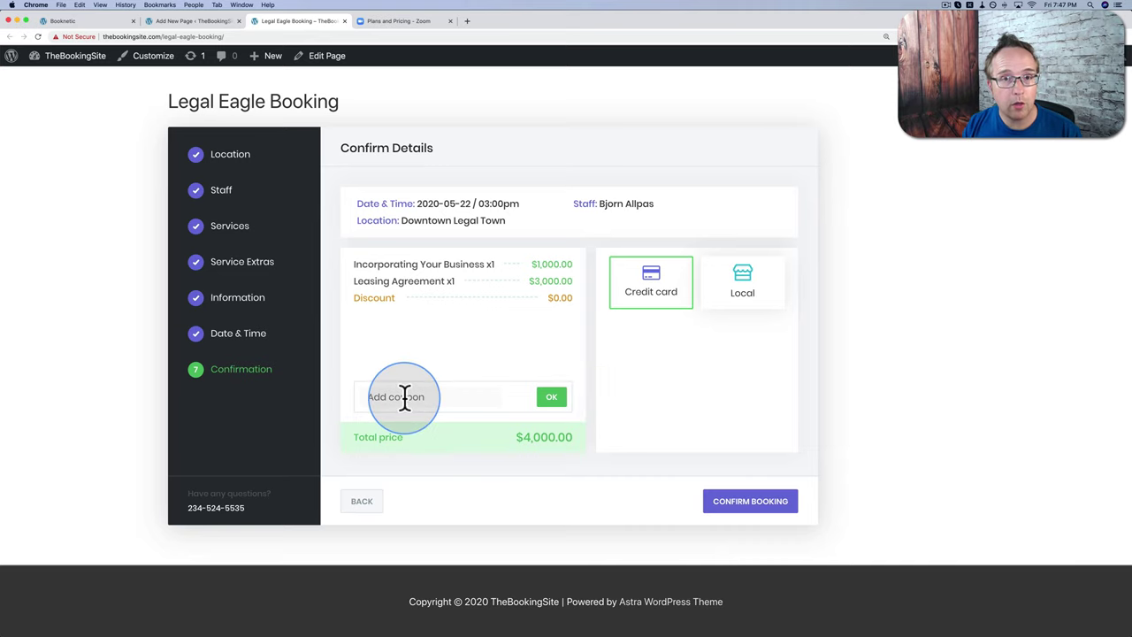
Step: Copy the LegalEagleDiscount code from Booknetic Coupons and apply it to the booking
click(100, 21)
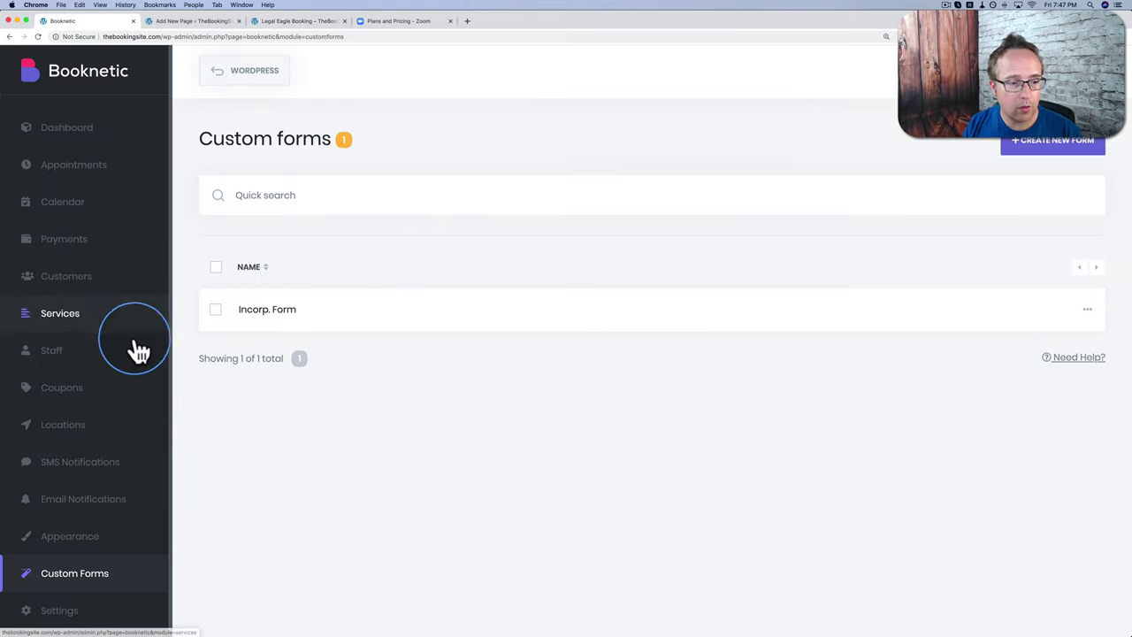
click(87, 390)
double_click(308, 309)
right_click(309, 312)
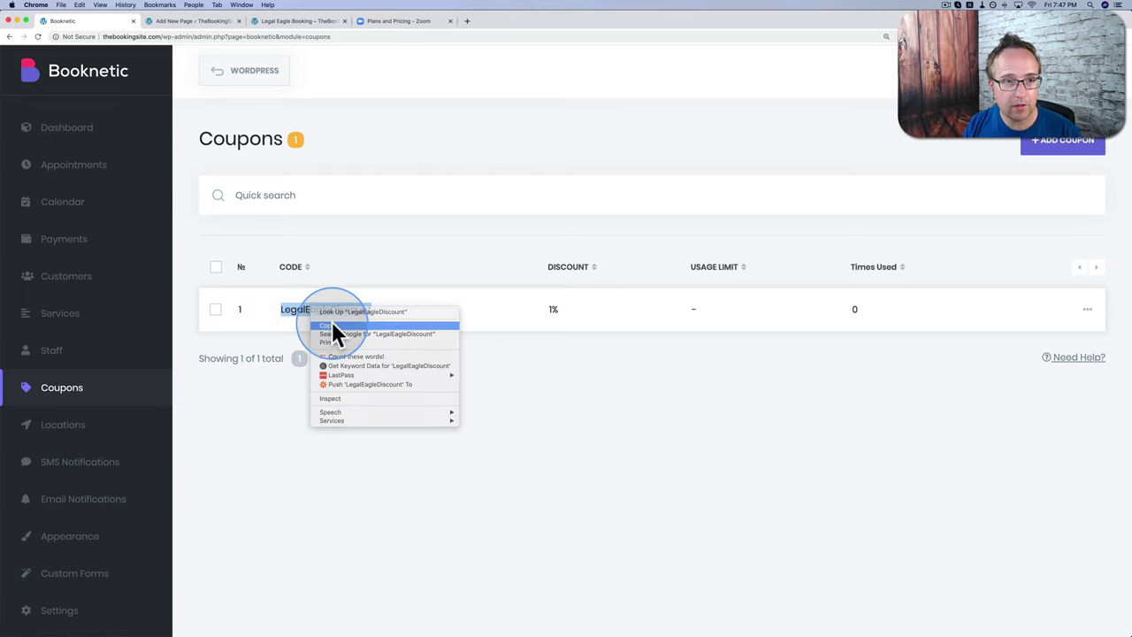
click(332, 326)
click(271, 23)
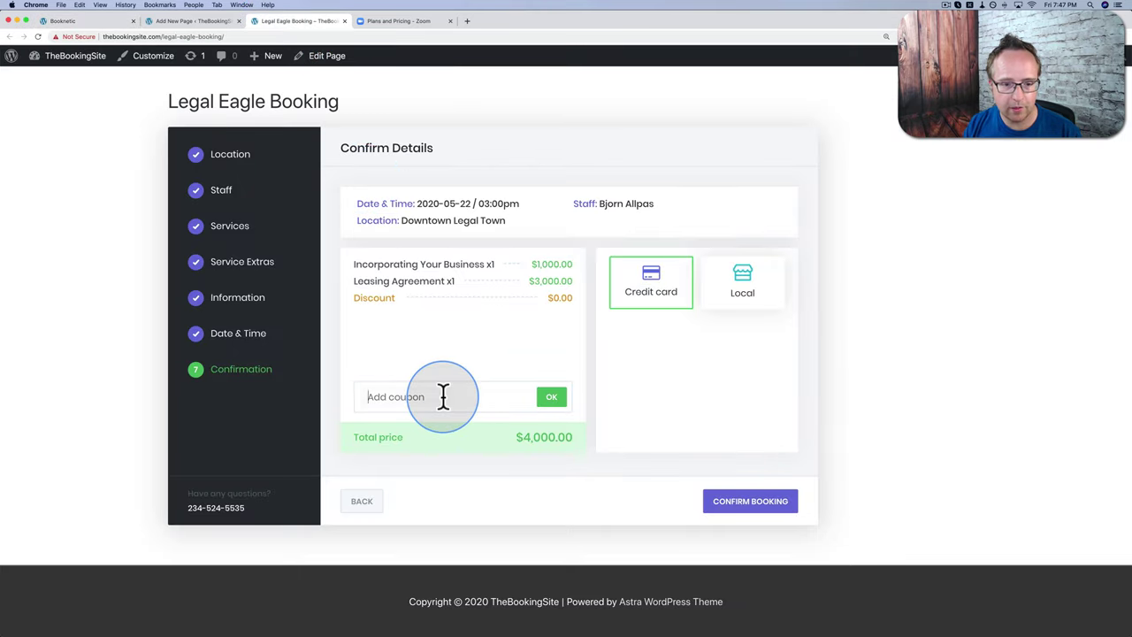
key(super+v)
click(551, 398)
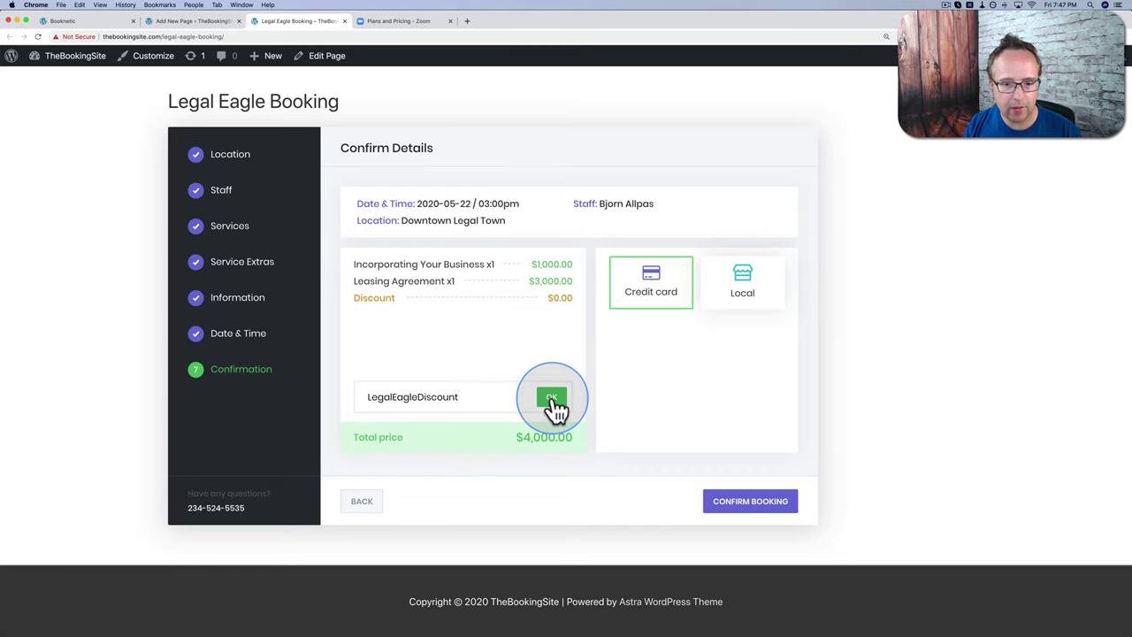
click(444, 412)
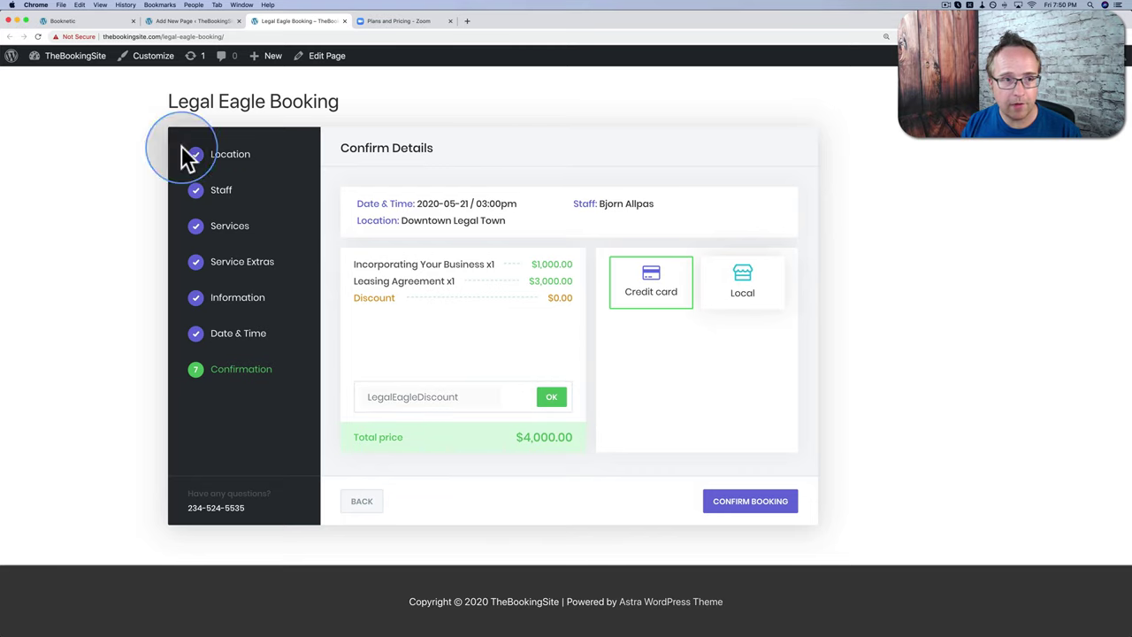
Step: Change the LegalEagleDiscount coupon's end date to 2020-04-30 and save it
click(99, 23)
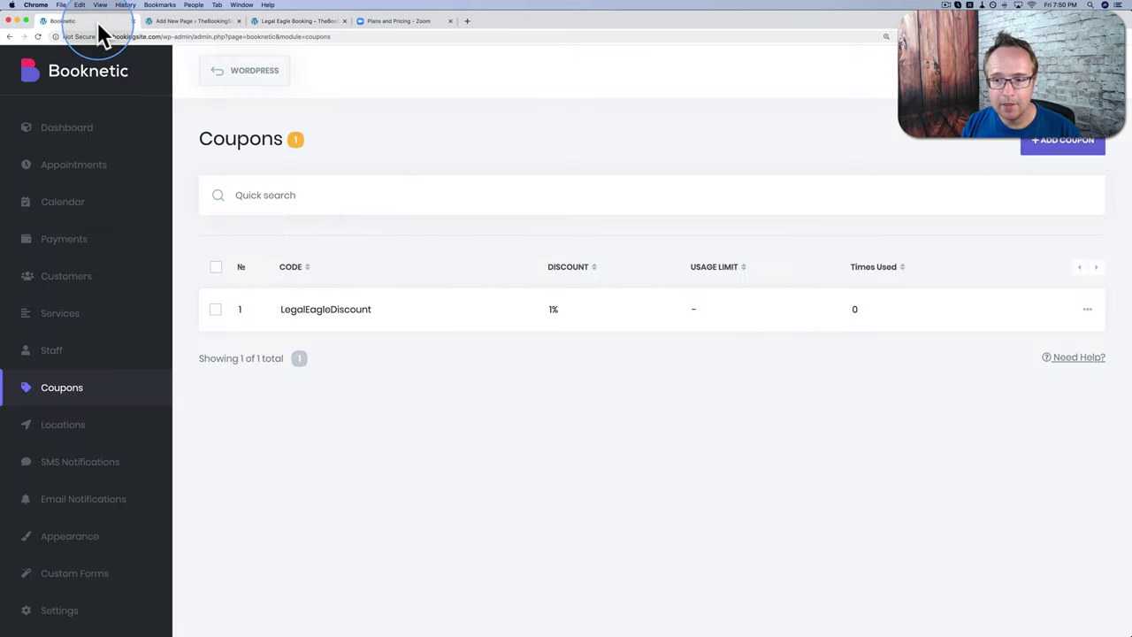
click(1093, 317)
click(1032, 337)
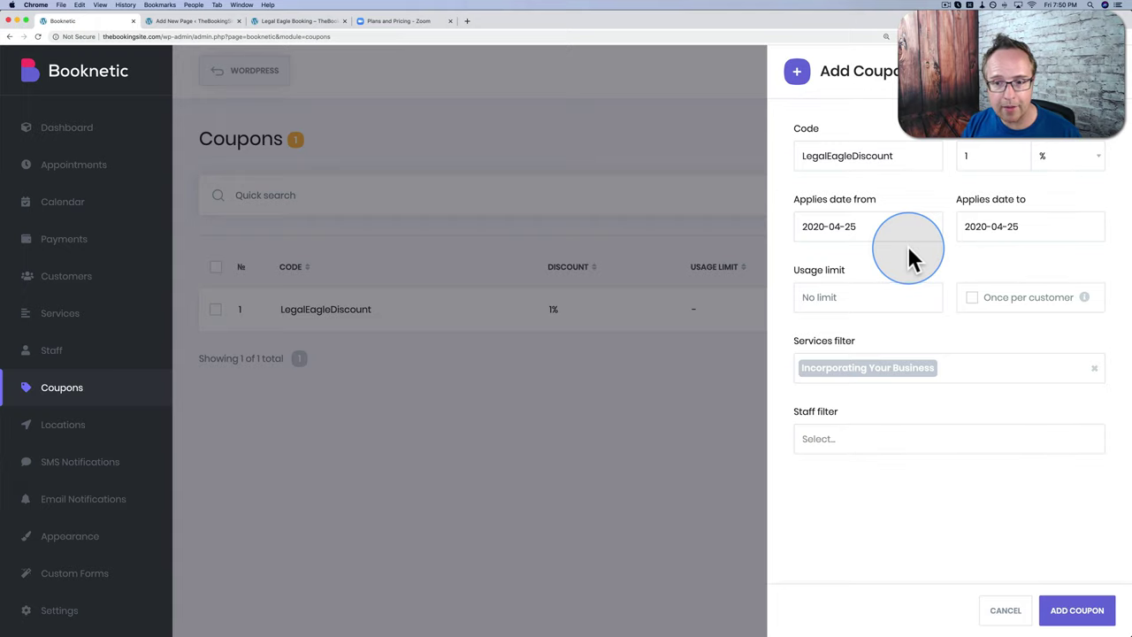
click(1094, 227)
click(1038, 423)
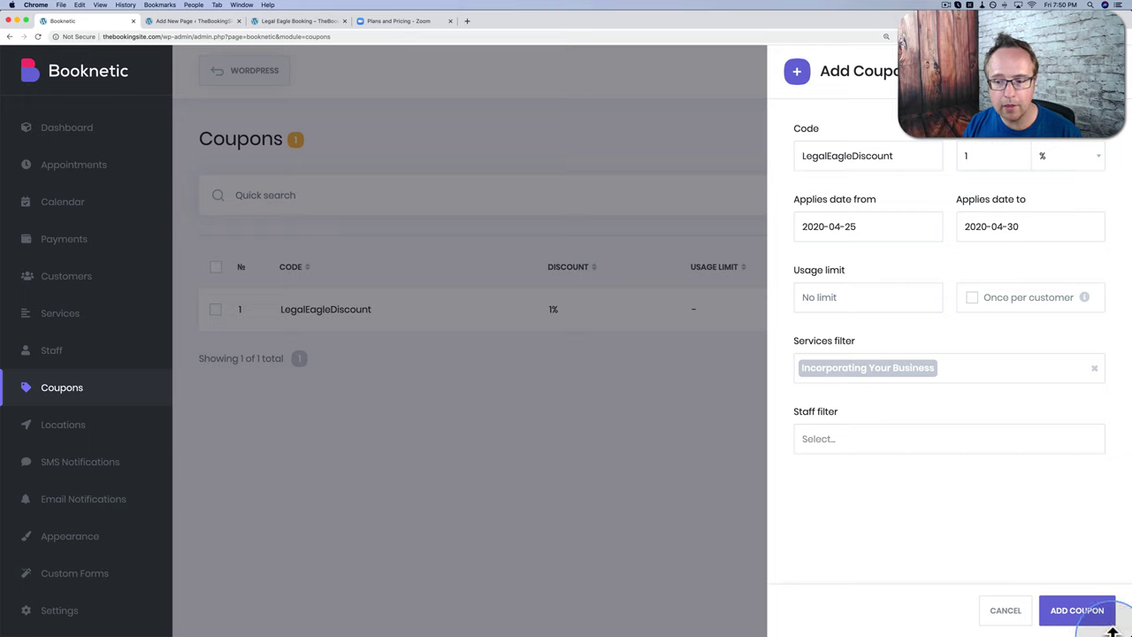
click(1079, 612)
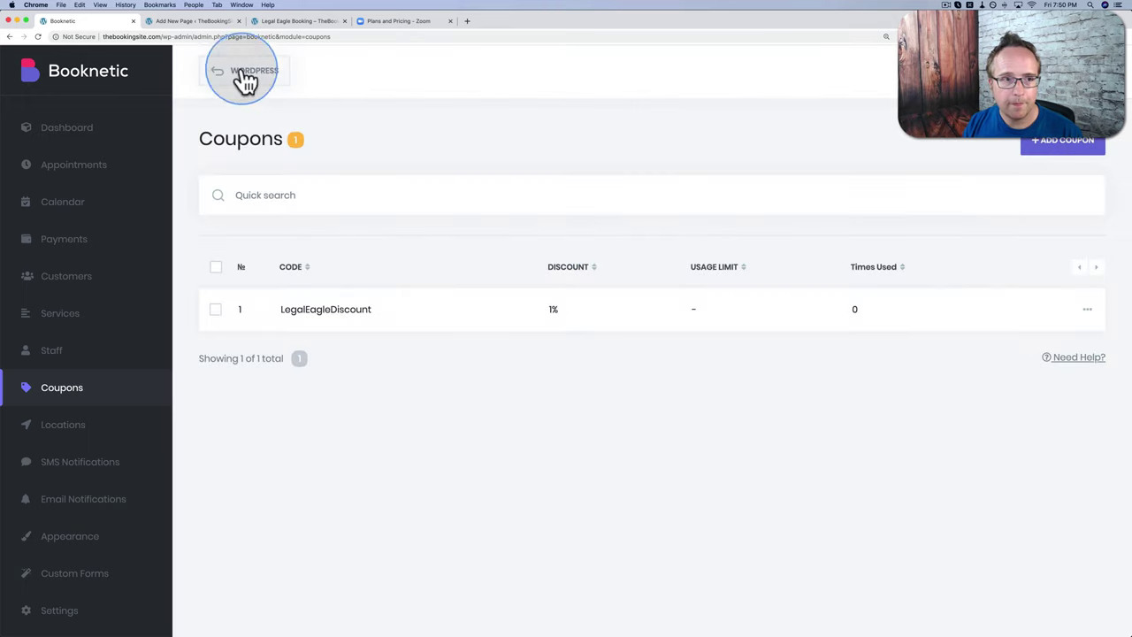
Step: Reload the booking page and choose Downtown Legal Town, the staff member, service and extra
click(189, 23)
click(272, 25)
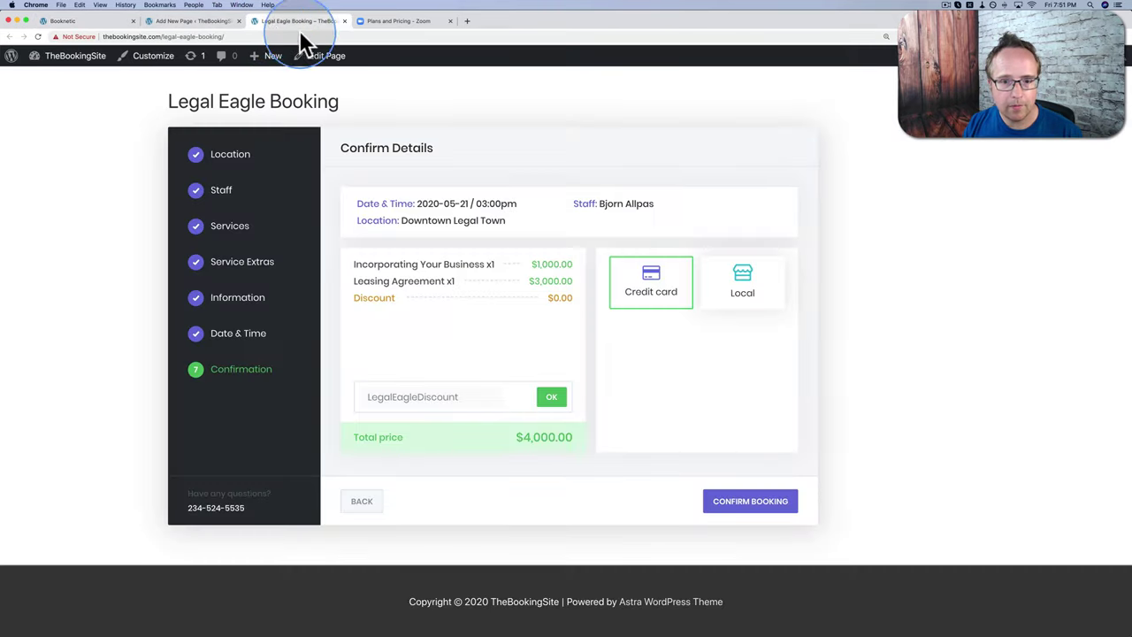
key(super+r)
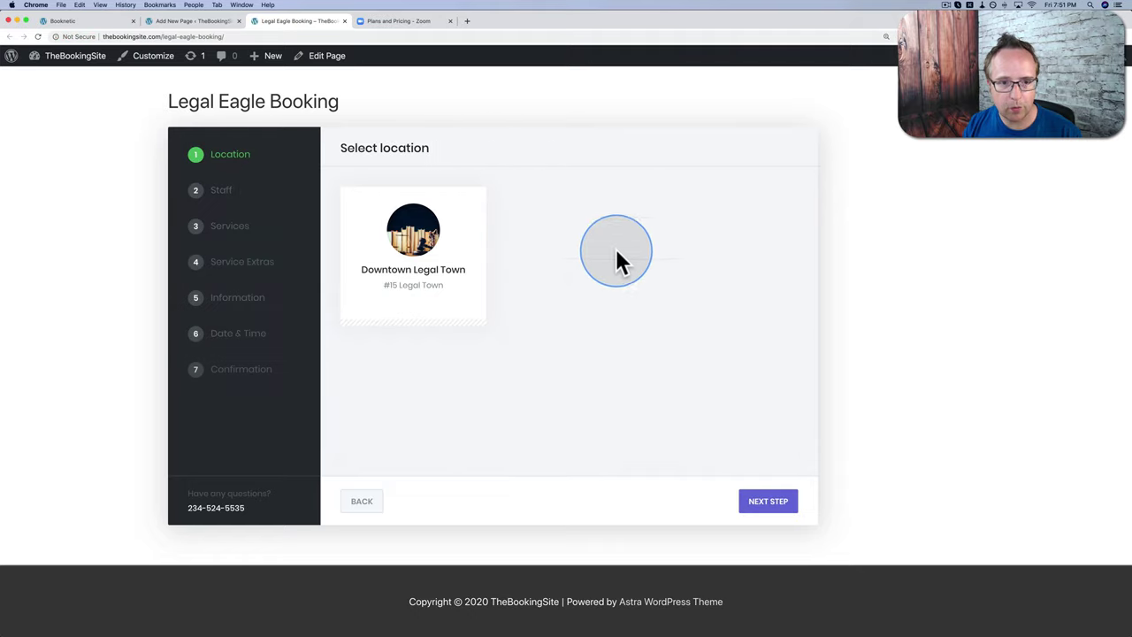
click(456, 219)
click(455, 218)
click(536, 257)
click(536, 241)
click(766, 501)
Step: Fill in the customer's name, surname and phone, business name WPLearningLab, and business age 0 Years
click(484, 239)
key(Tab)
key(Tab)
key(Tab)
key(Tab)
text(WPLearningLab)
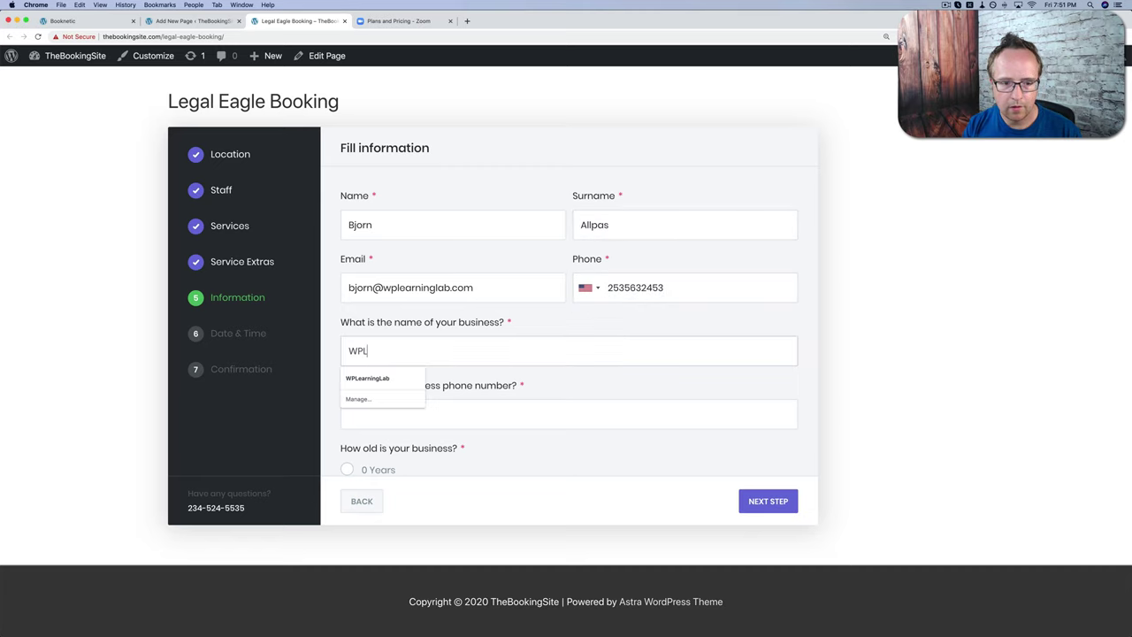
key(Tab)
scroll(567, 398, down, 1)
click(376, 430)
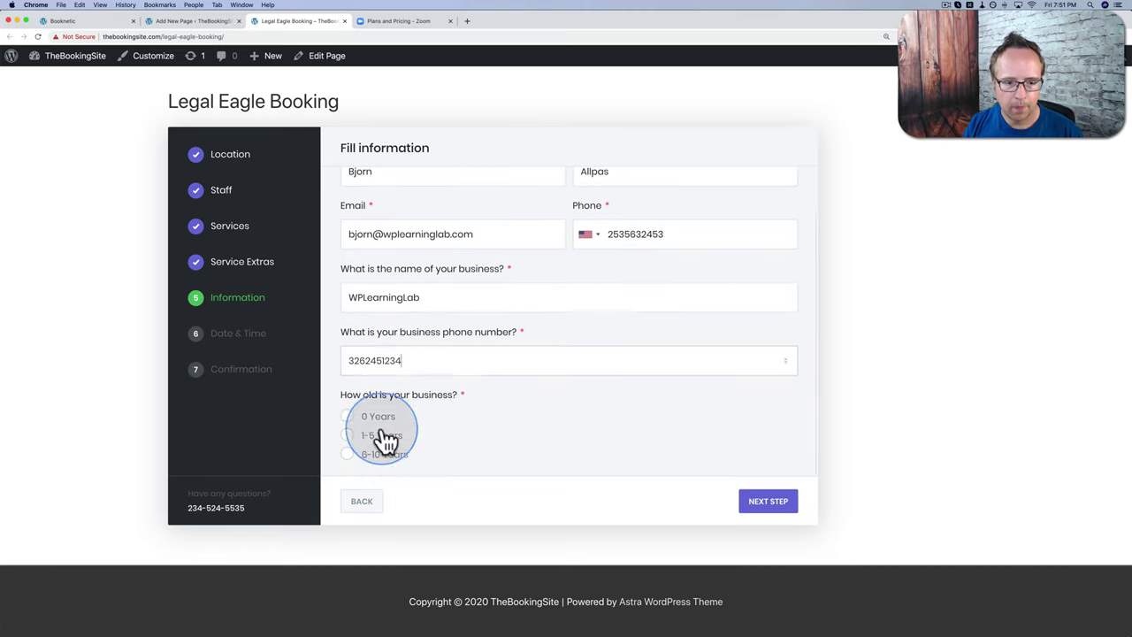
click(768, 501)
Step: Pick April 29, 2020 at 10:00am for the appointment
click(501, 197)
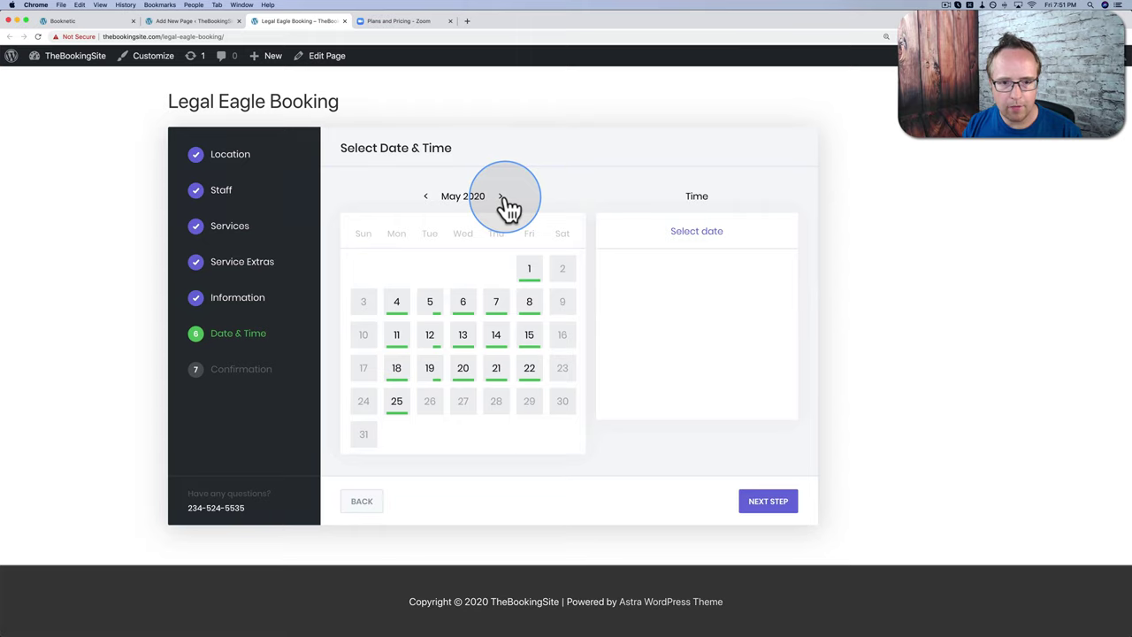
click(423, 198)
click(516, 344)
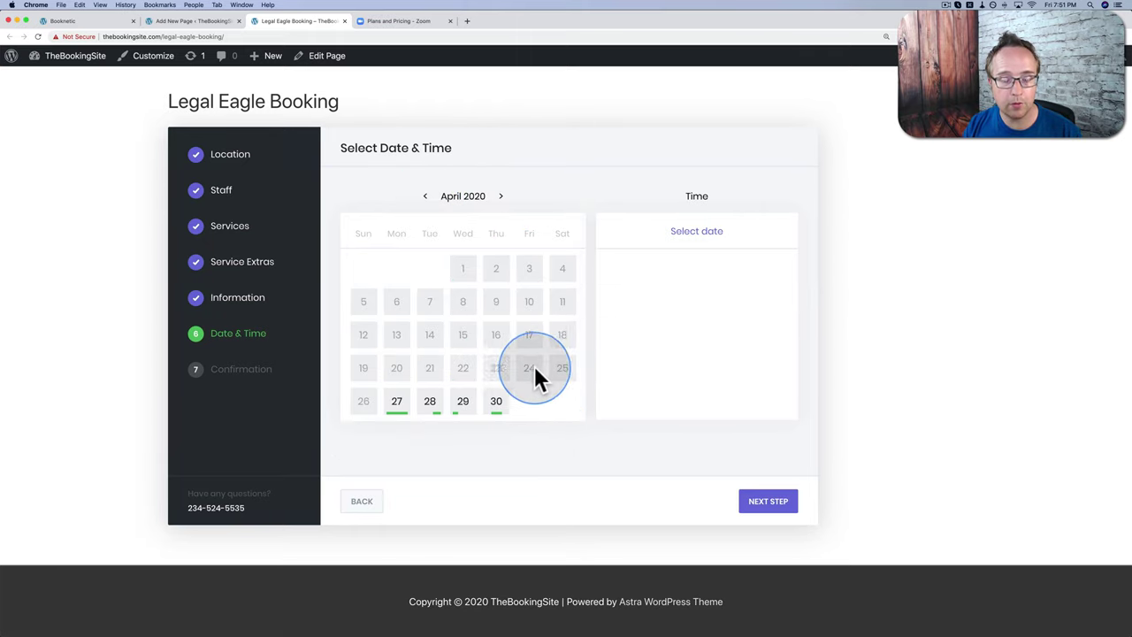
click(462, 403)
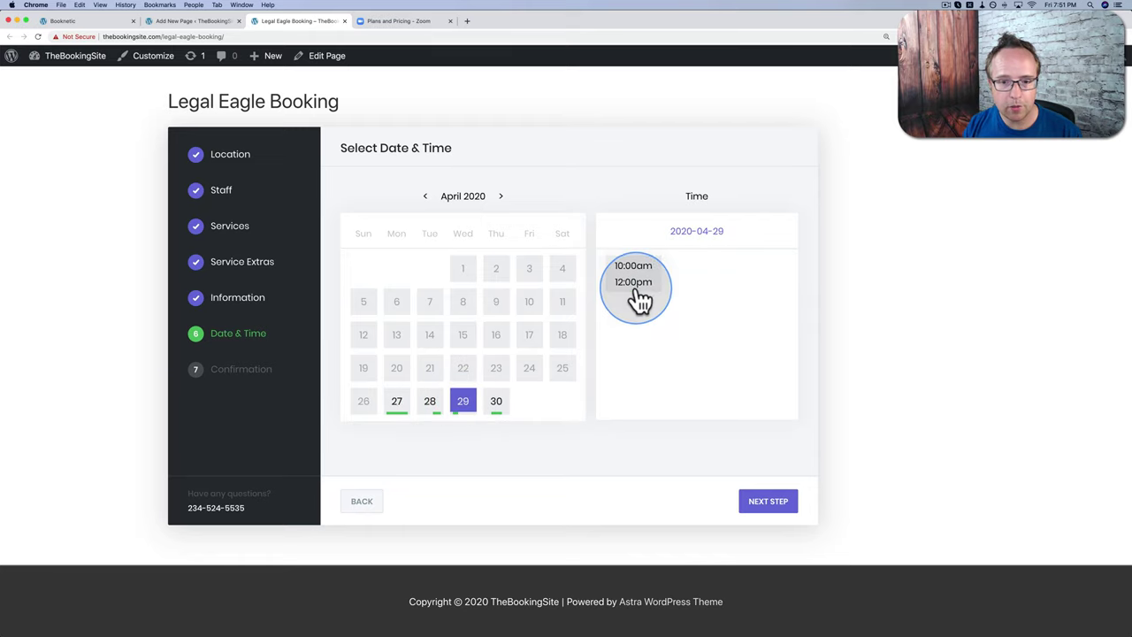
click(639, 296)
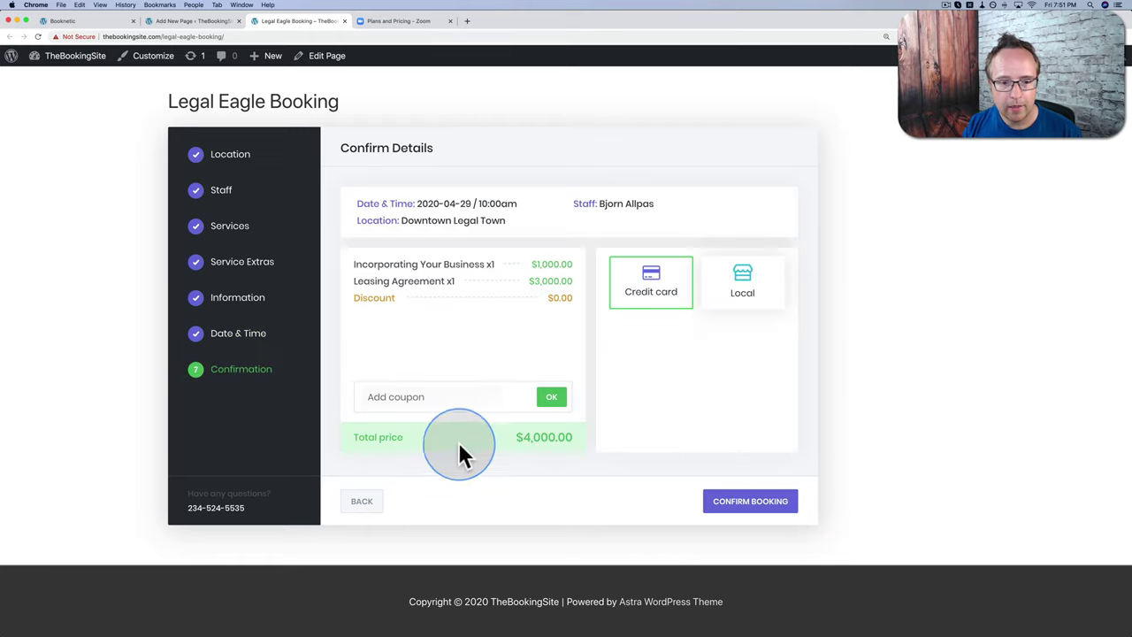
Step: Apply the LegalEagleDiscount coupon for $40.00 off, choose Local payment, and confirm the booking
click(552, 403)
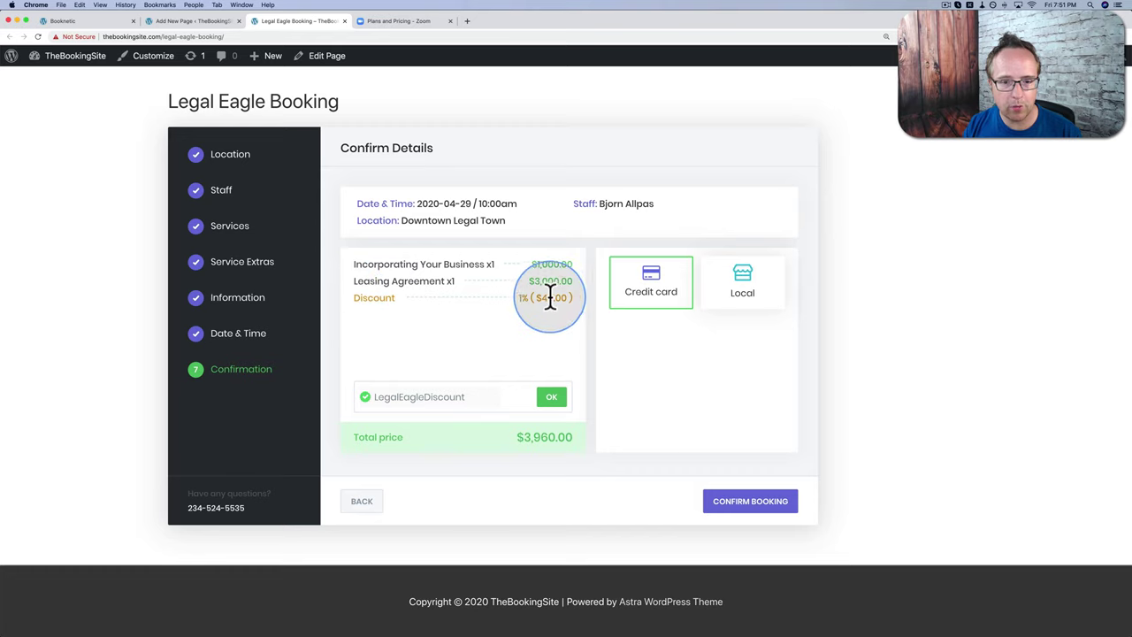
drag(536, 297, 566, 298)
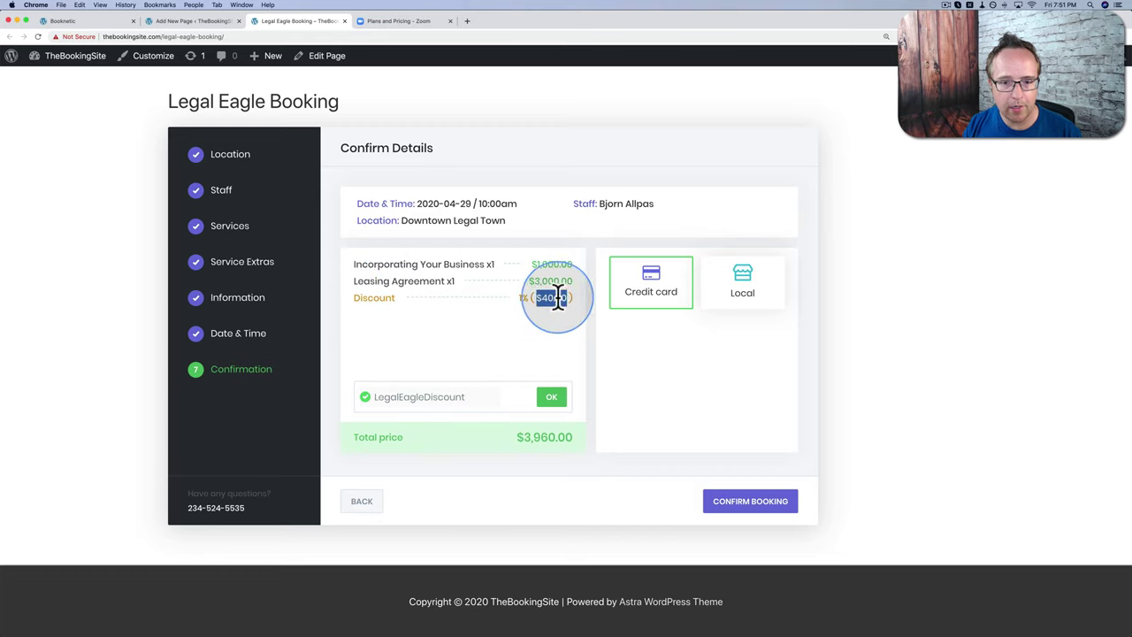
click(659, 310)
click(731, 300)
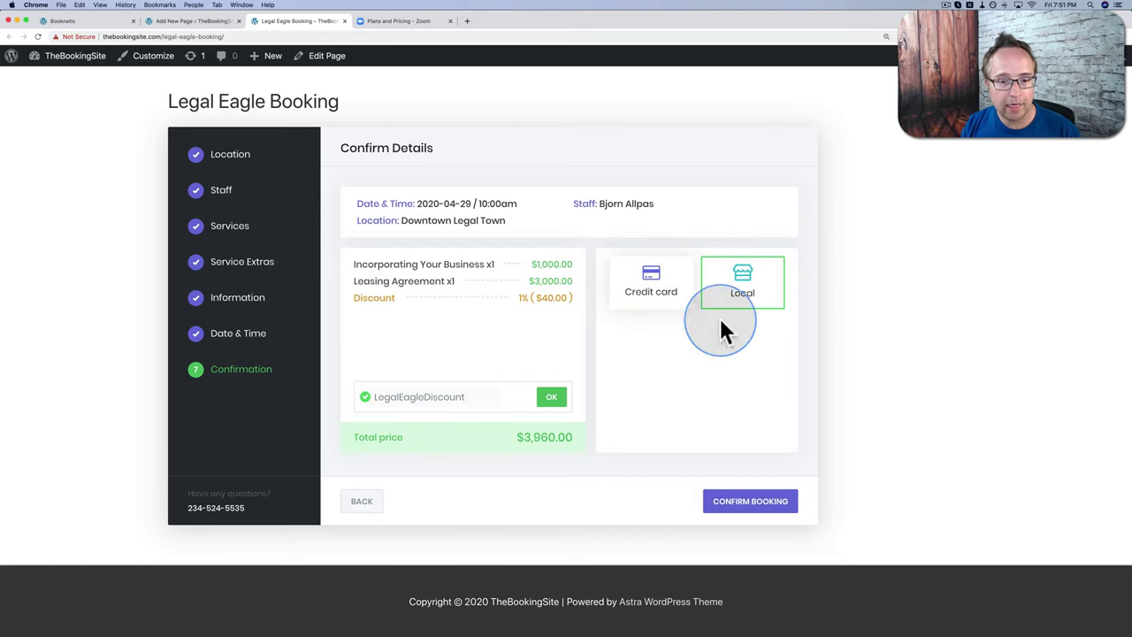
click(691, 390)
click(739, 511)
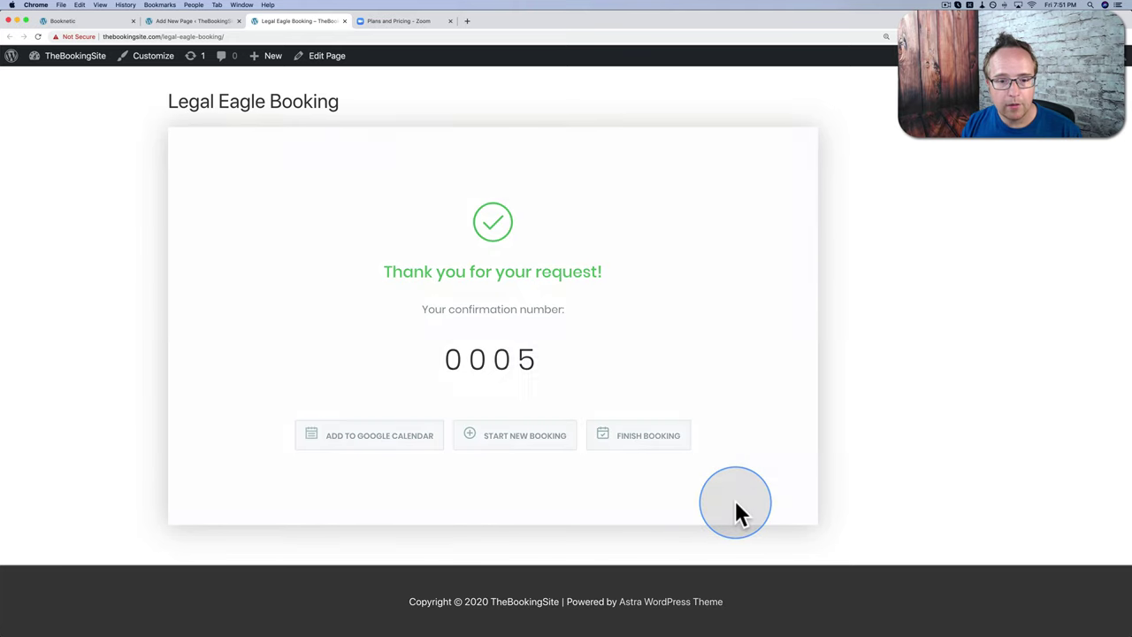
click(591, 304)
click(480, 266)
click(418, 279)
Step: Set appointment 6 (2020-05-22, 02:00pm) to Approved with customer notifications on, and save
click(87, 67)
click(368, 340)
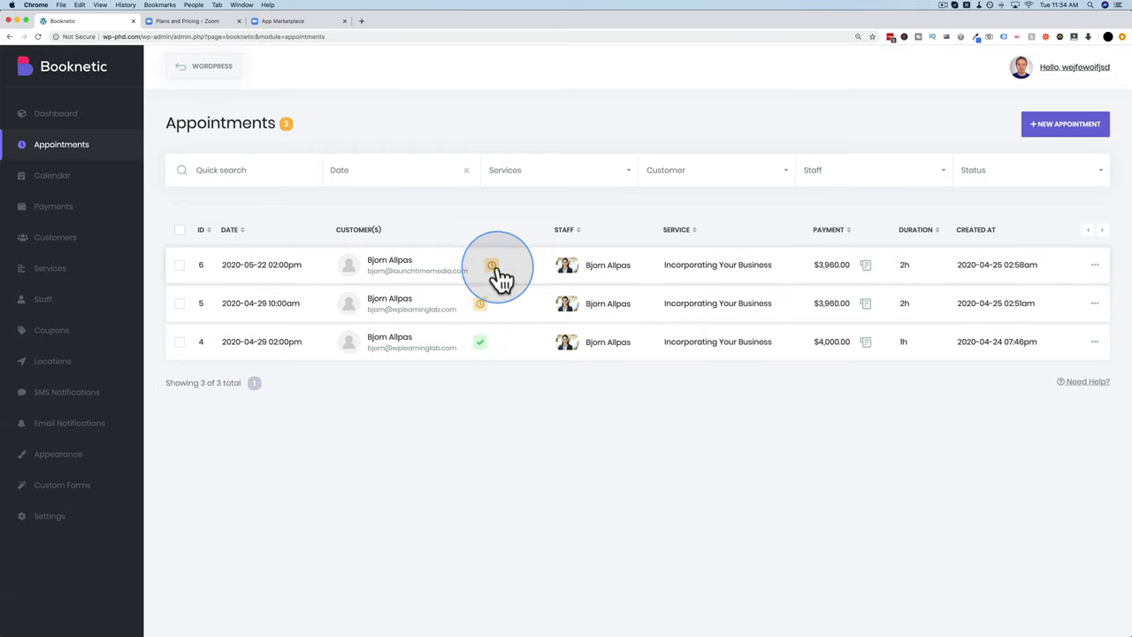
click(1095, 264)
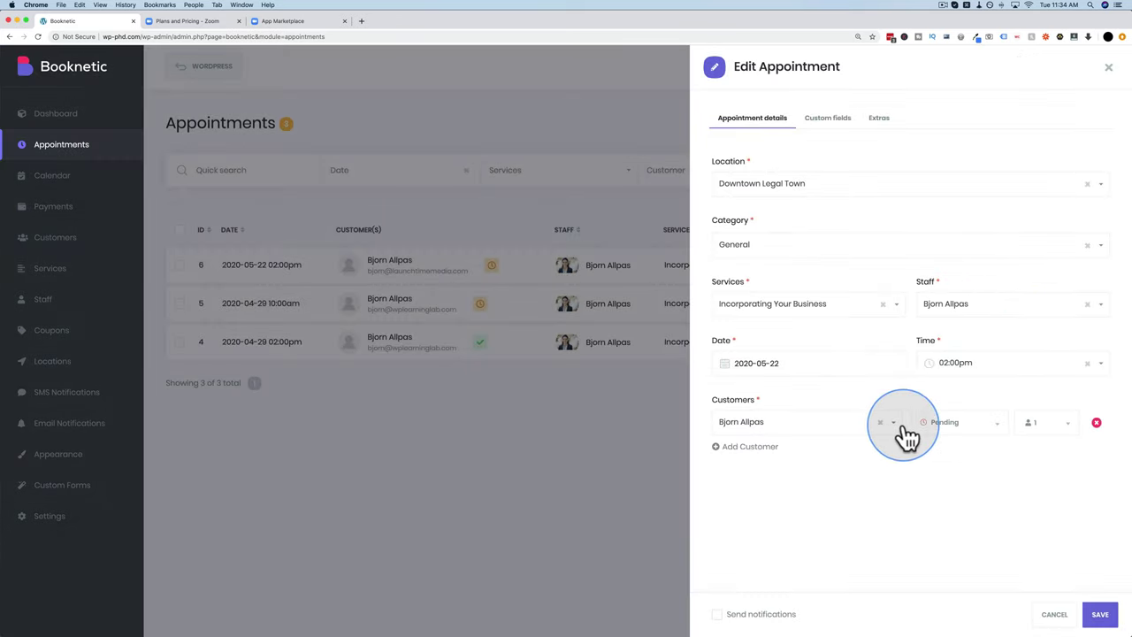
click(957, 425)
click(957, 449)
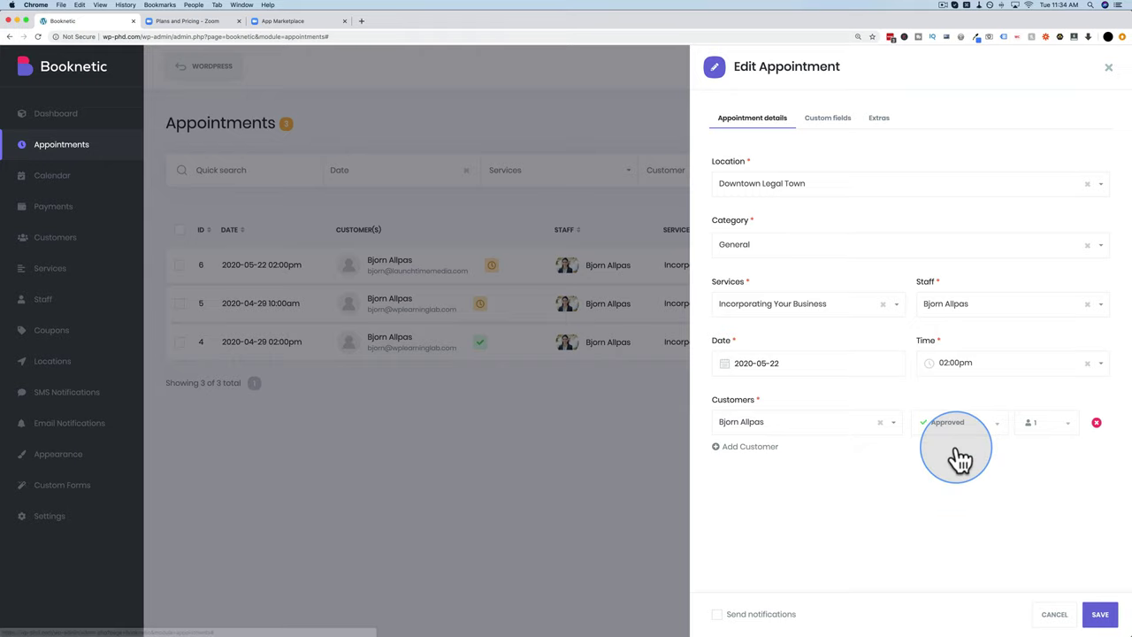
click(715, 617)
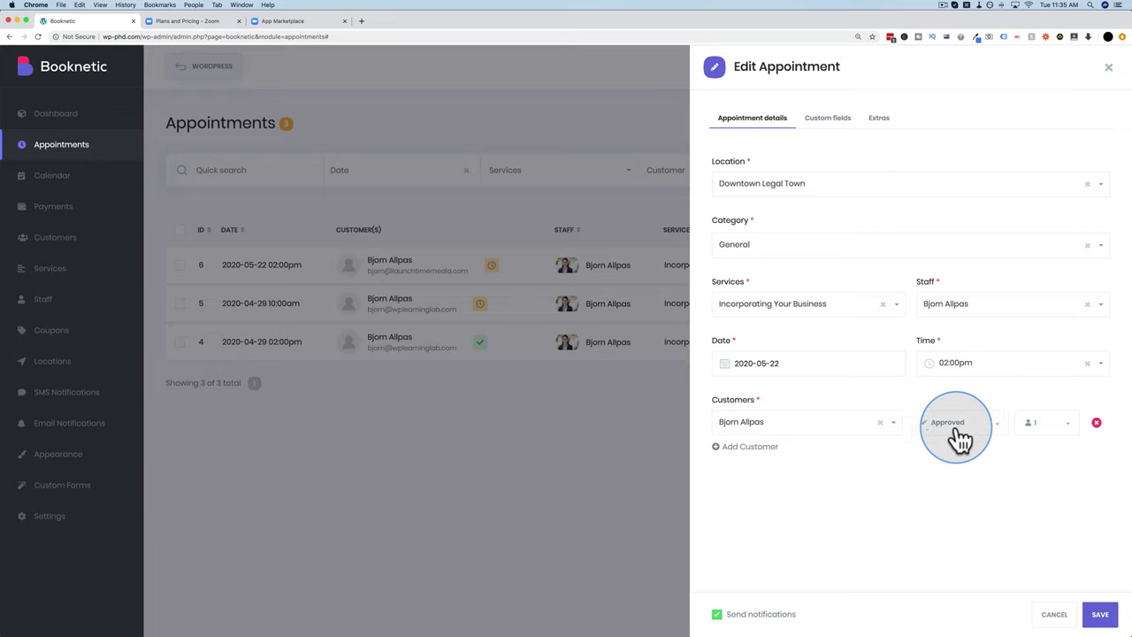
click(1103, 614)
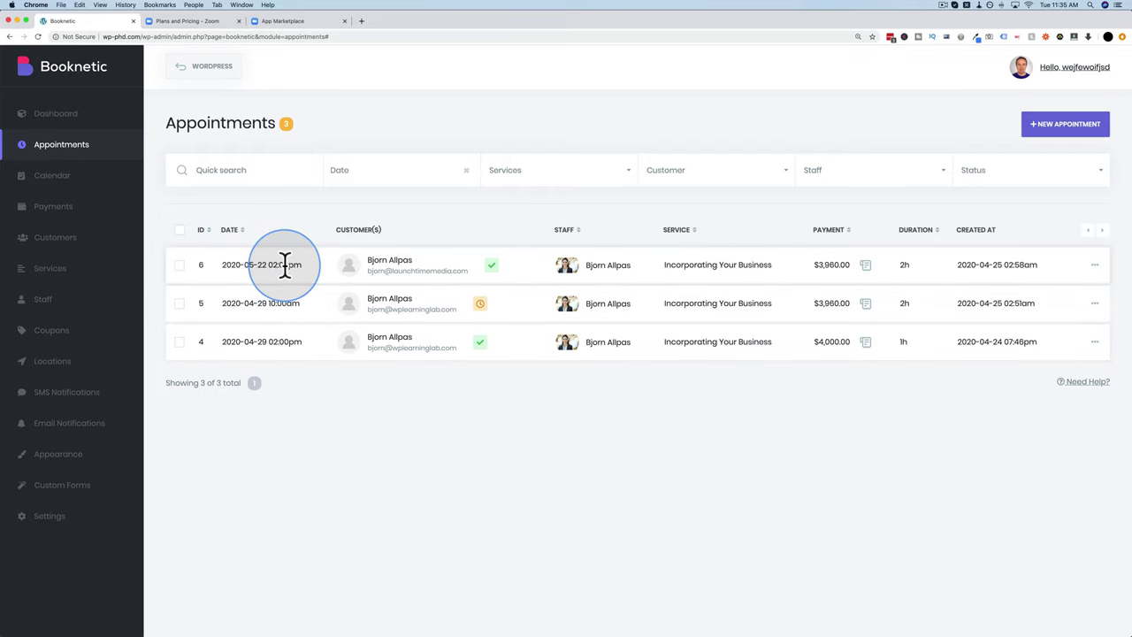
Step: Open Zoom's scheduled Meetings list and find the Fri, May 22 meeting
click(202, 24)
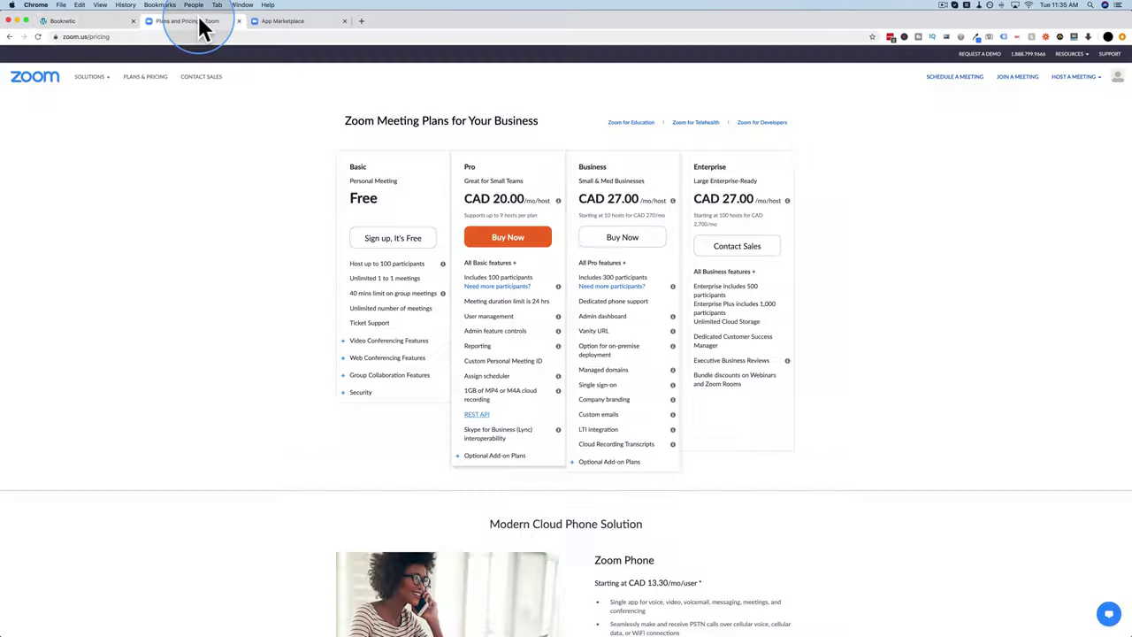
mouse_move(1117, 81)
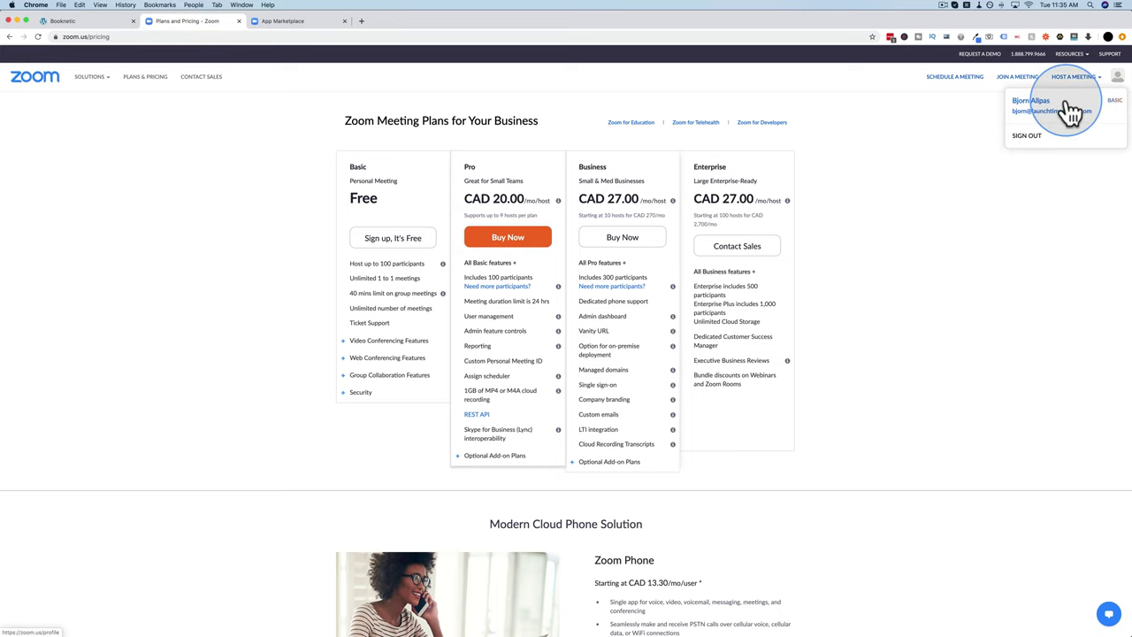
click(1036, 114)
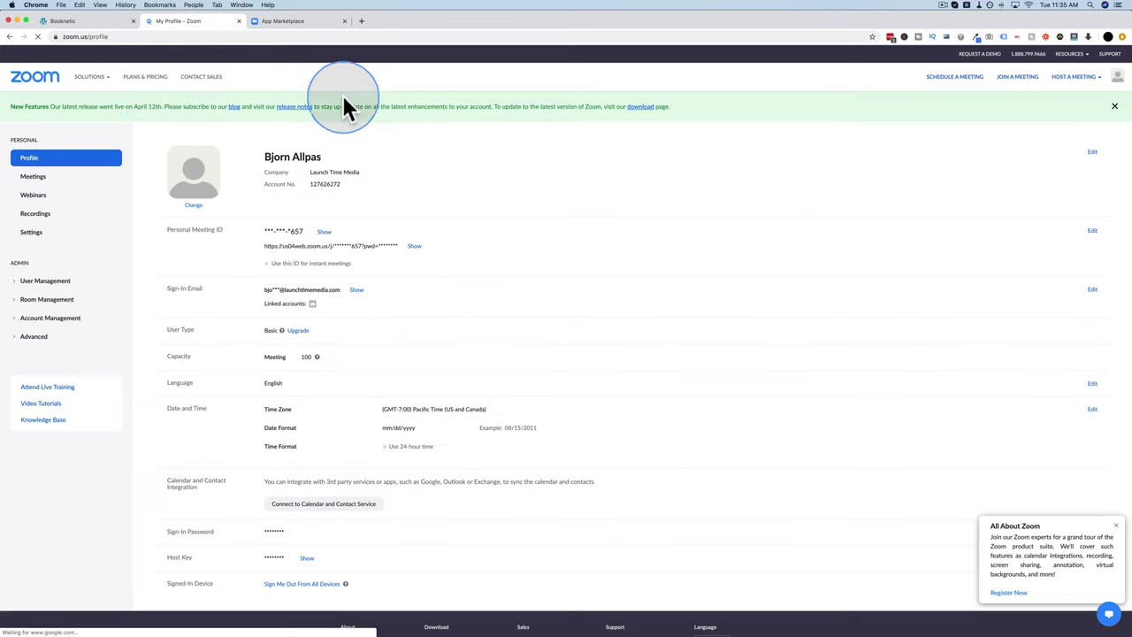
click(33, 181)
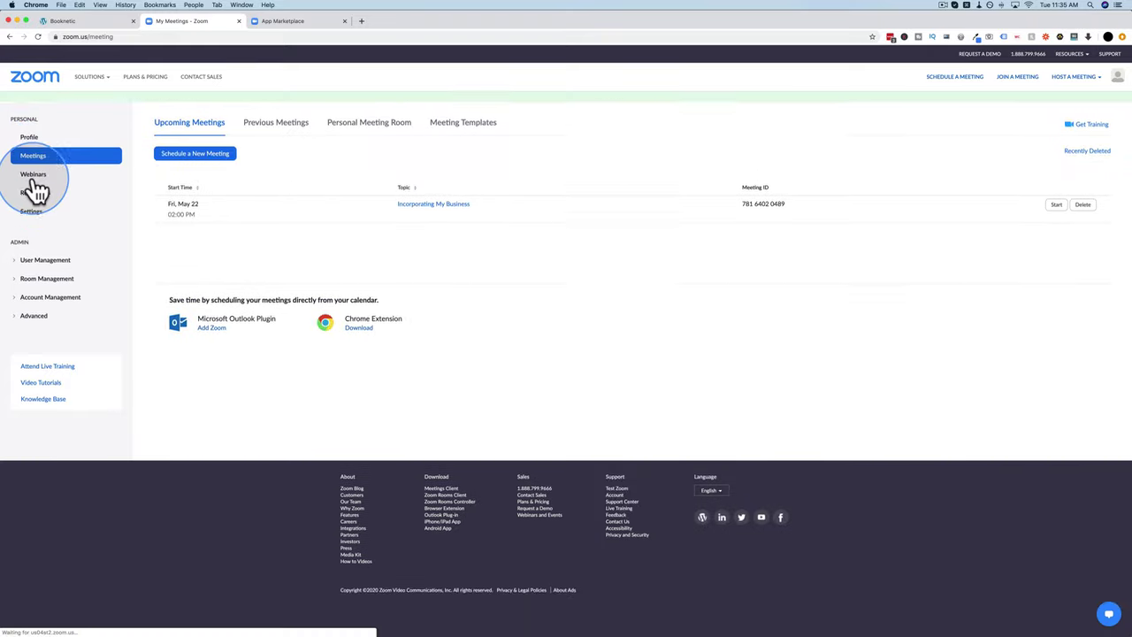
drag(198, 223, 167, 223)
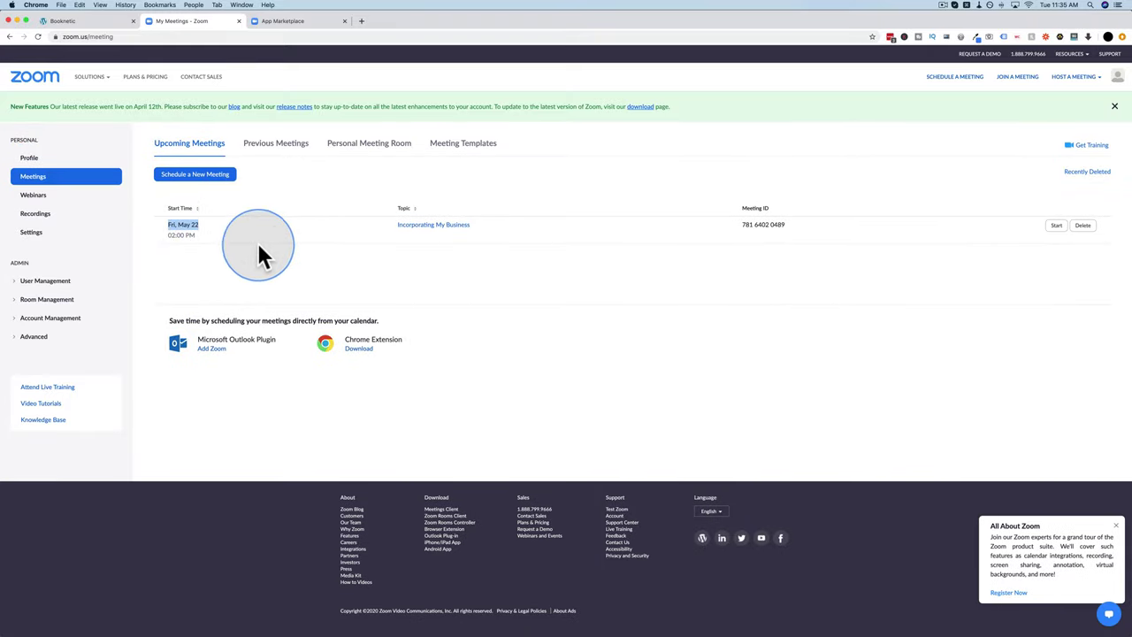
click(96, 21)
drag(308, 265, 211, 260)
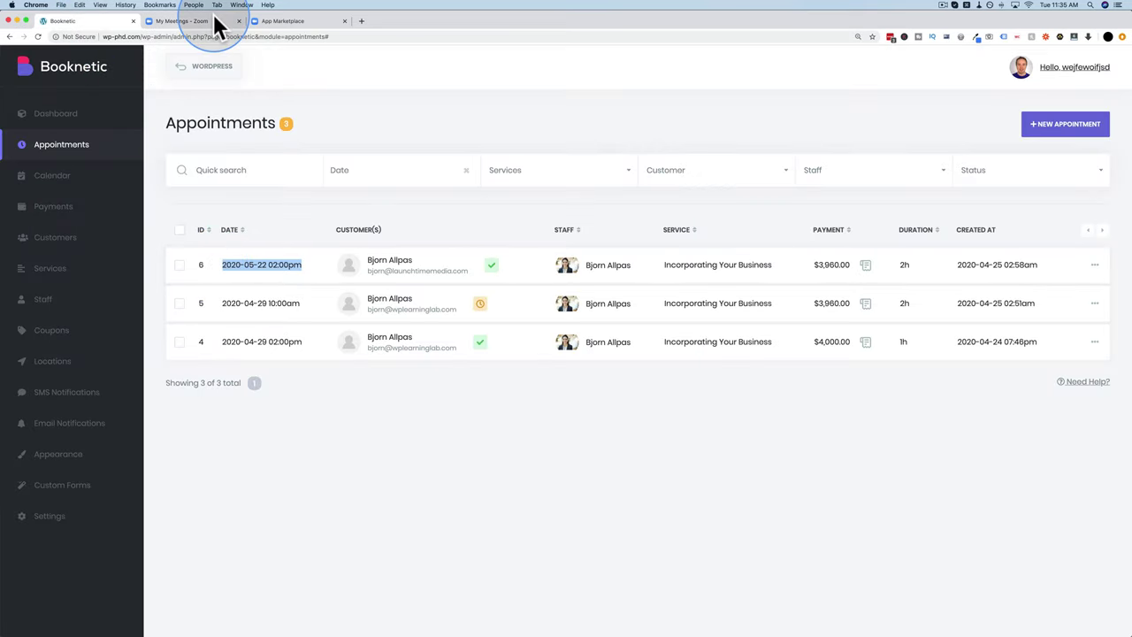
click(213, 27)
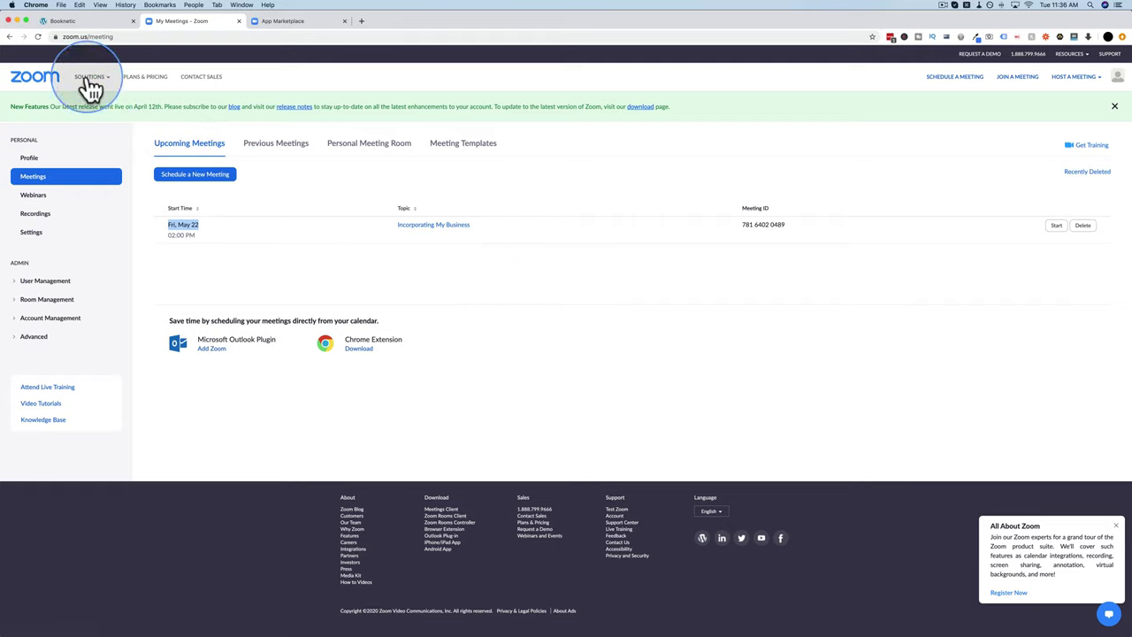
click(81, 23)
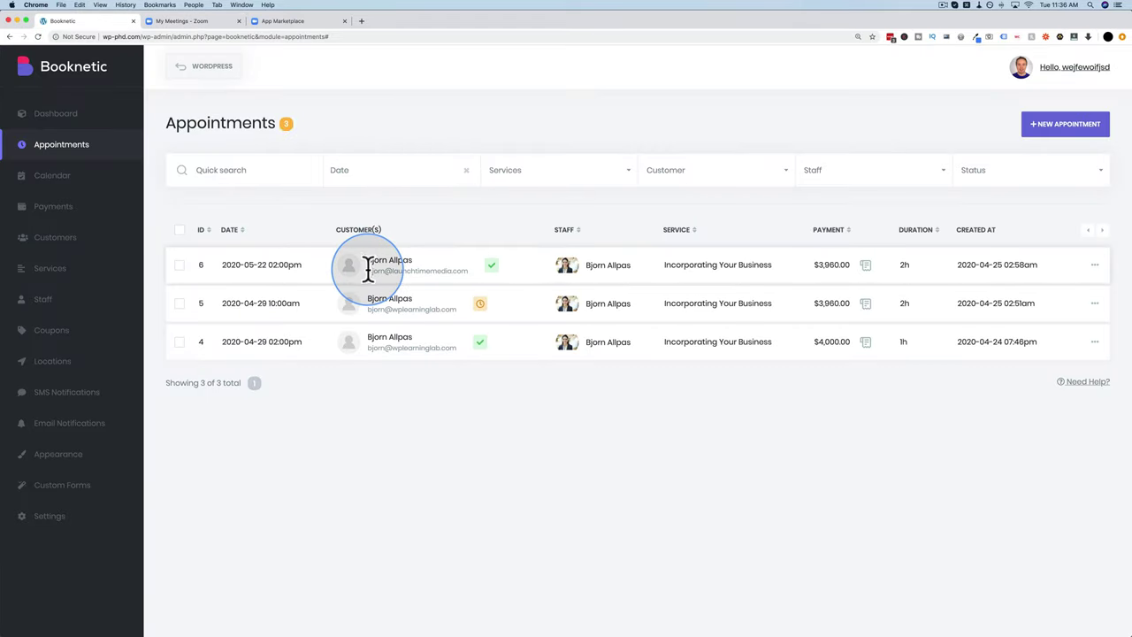
drag(368, 270, 469, 268)
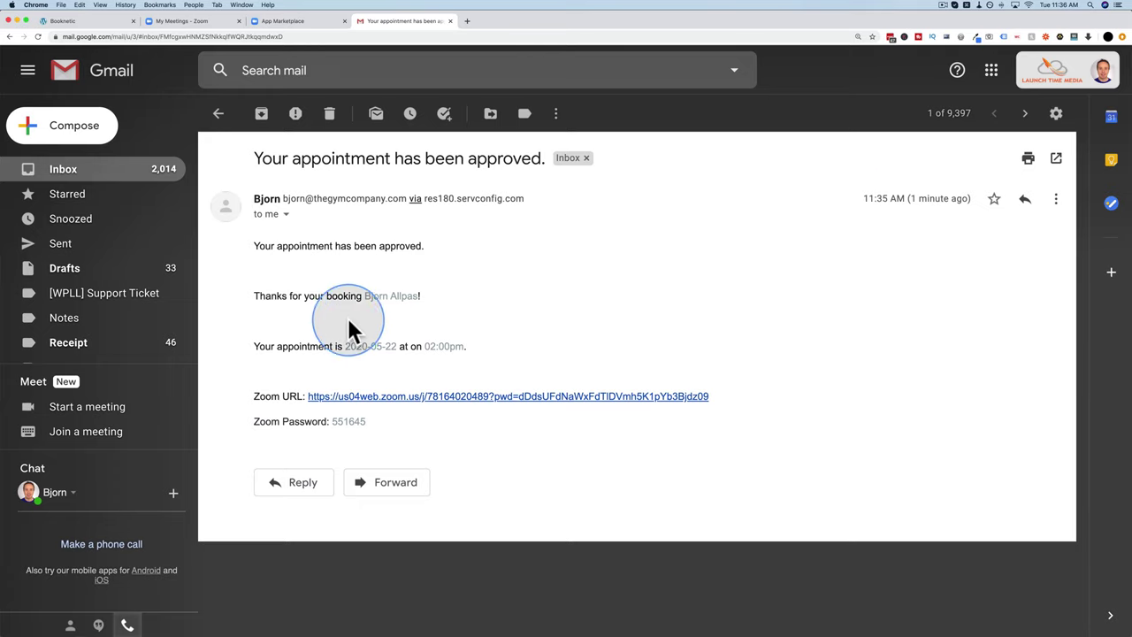
Step: Review the approval email's customer name, date, time and Zoom password, then follow its Zoom link
triple_click(442, 303)
click(442, 301)
drag(440, 295, 371, 296)
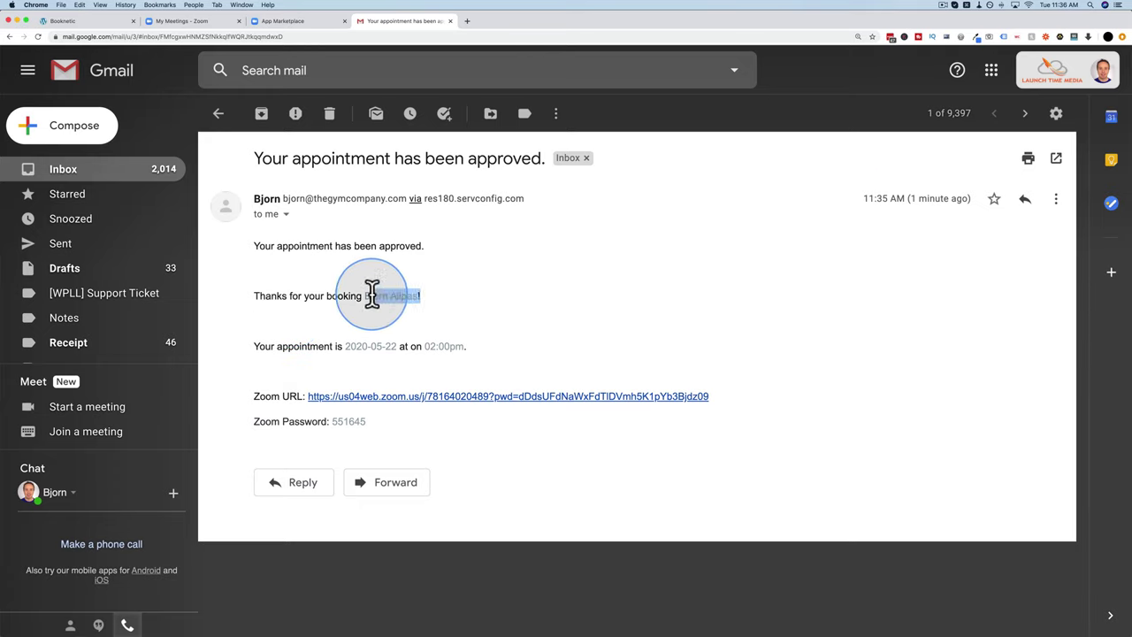
drag(345, 344, 493, 354)
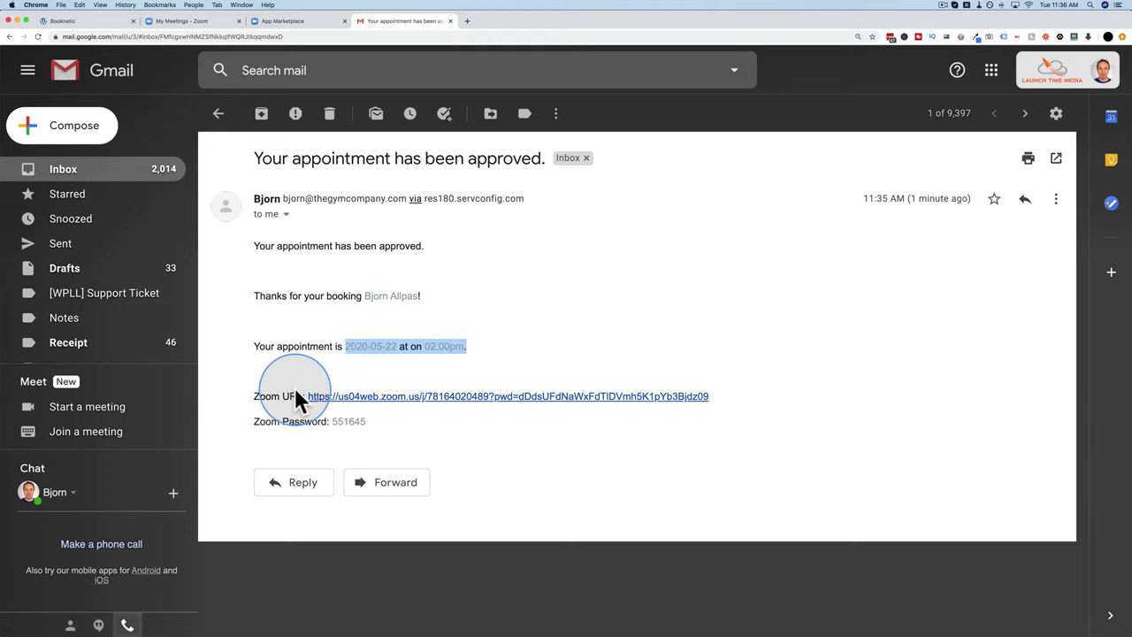
double_click(346, 421)
click(416, 396)
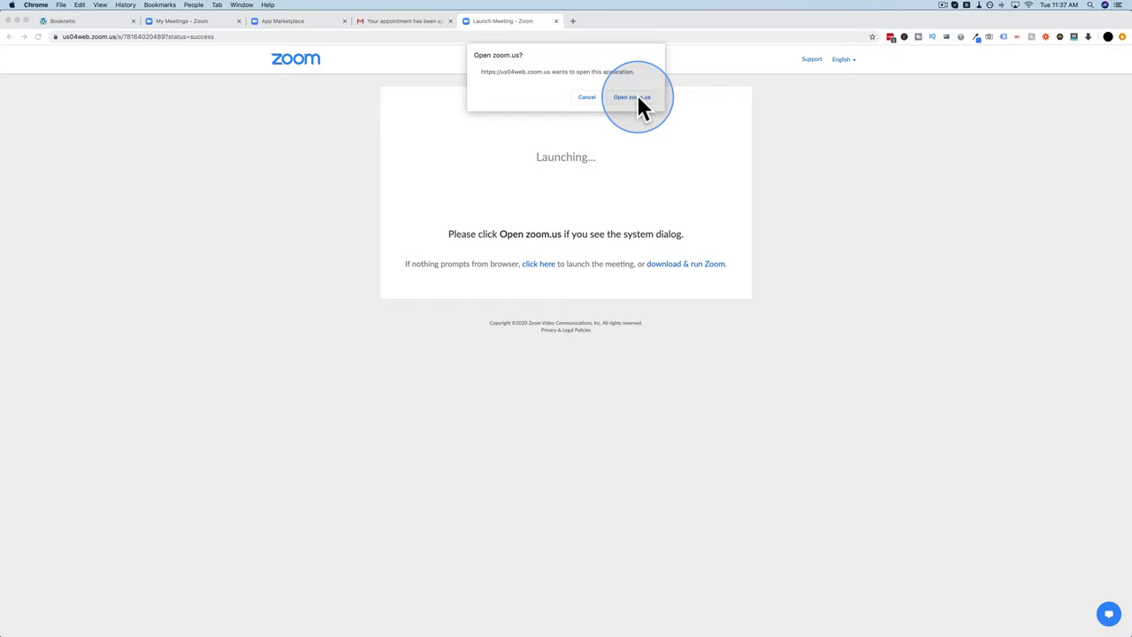
Step: Launch the Zoom app into the Incorporating My Business meeting, then leave the meeting
click(635, 99)
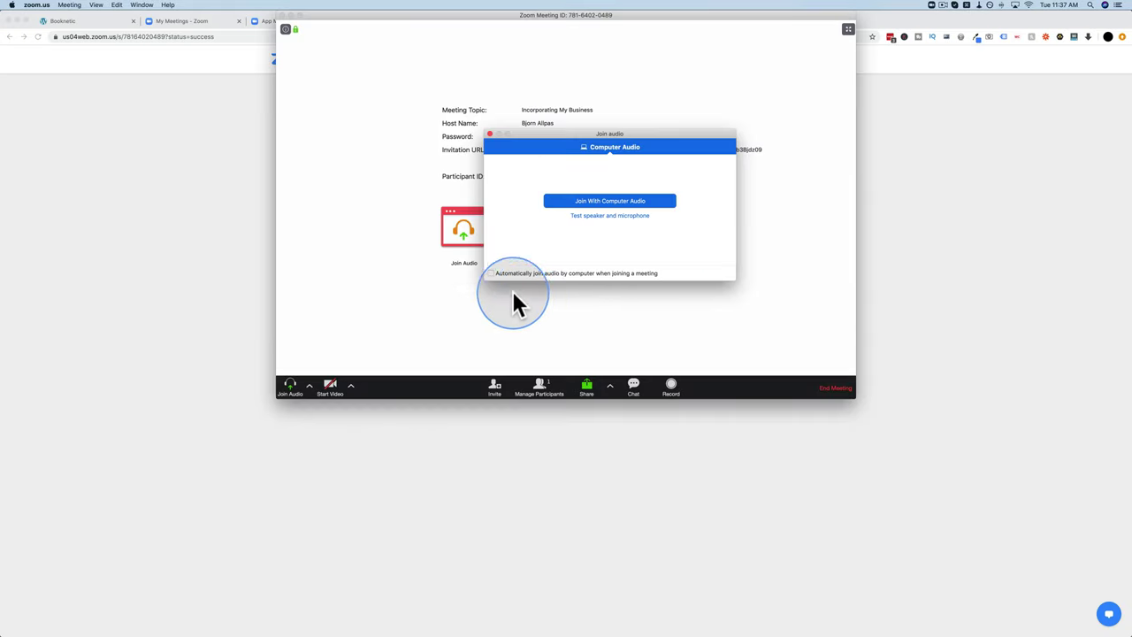
click(489, 133)
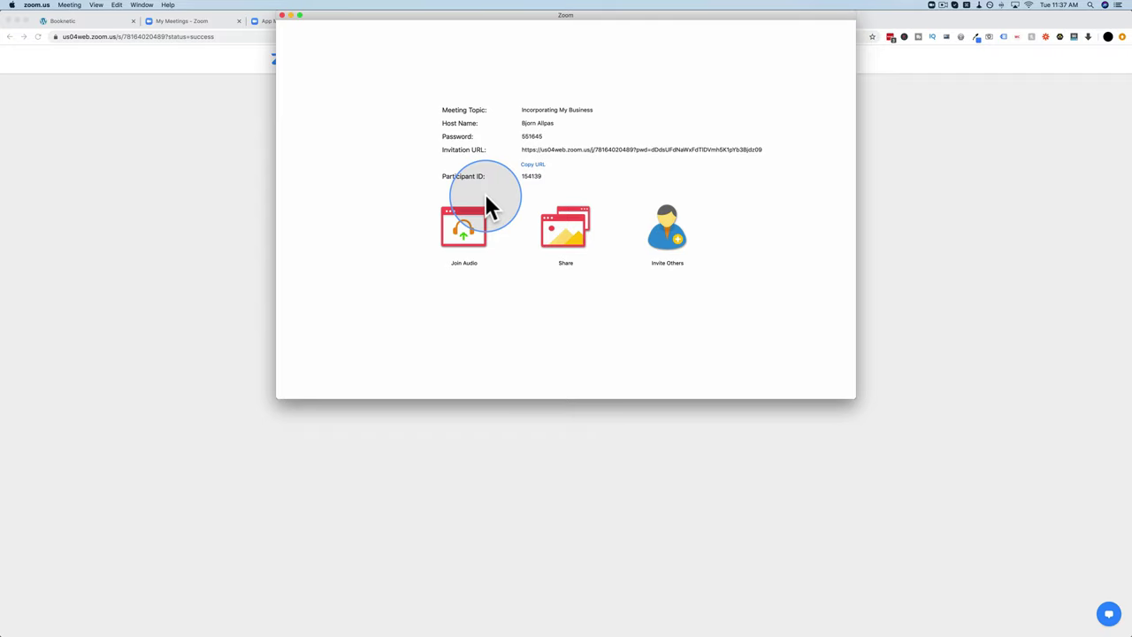
click(282, 15)
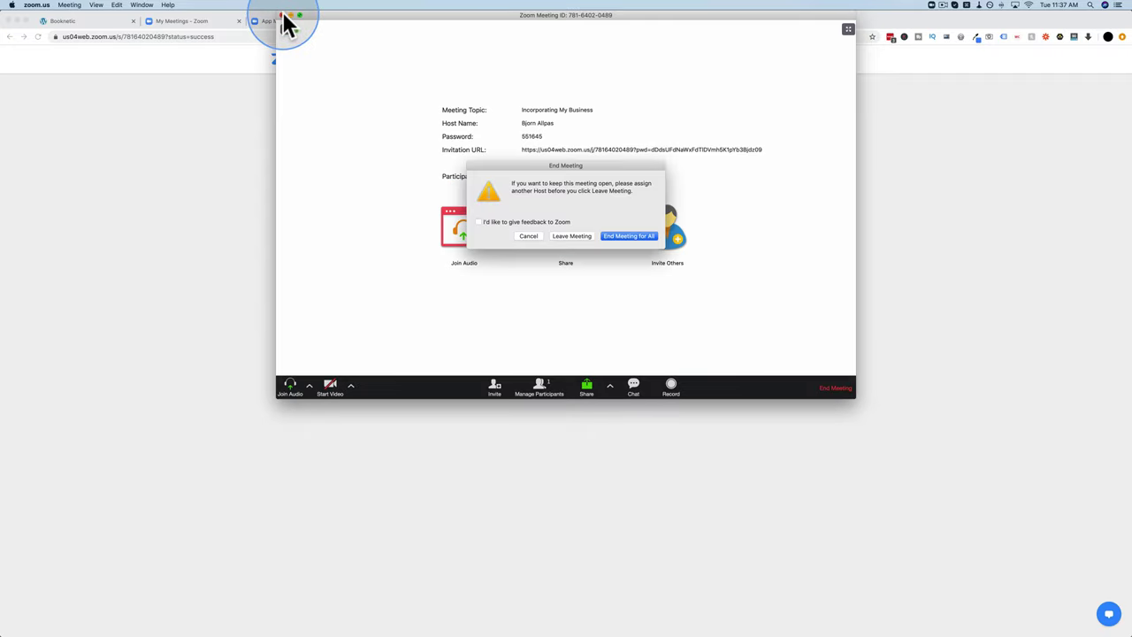
click(561, 234)
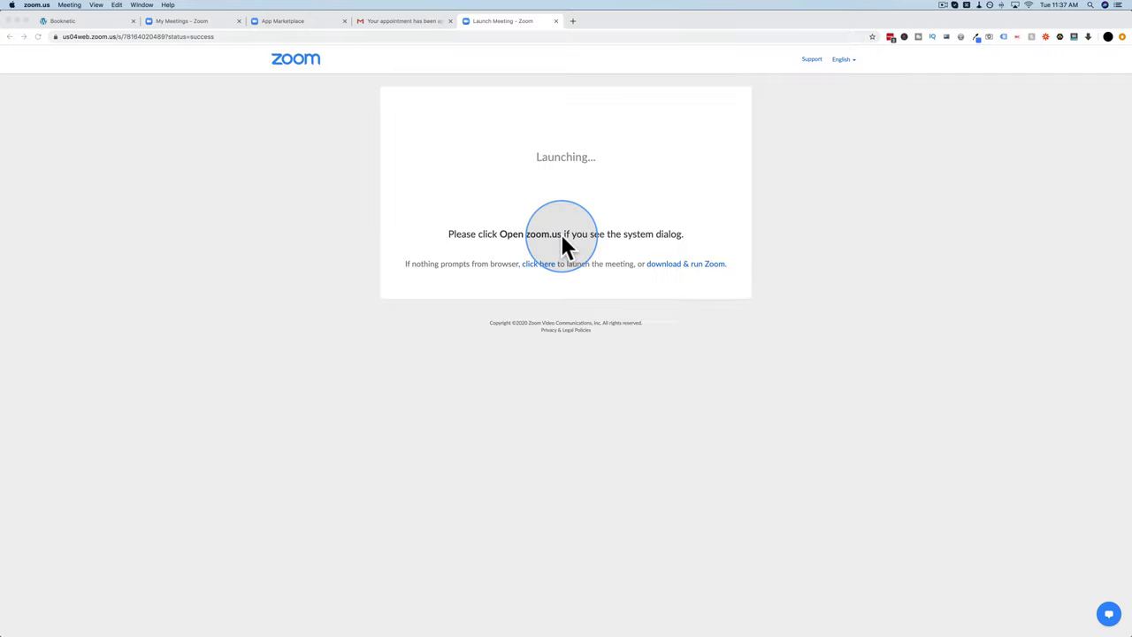
Step: Postpone the Zoom update, close the sign-in window and the Launch Meeting tab
click(620, 408)
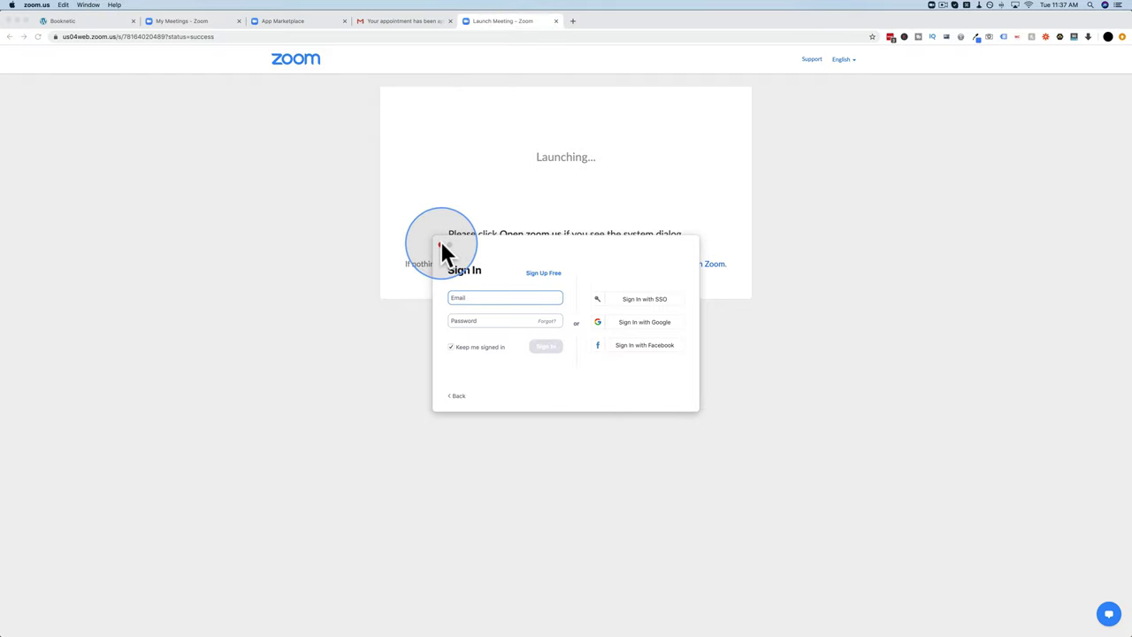
click(440, 240)
click(556, 20)
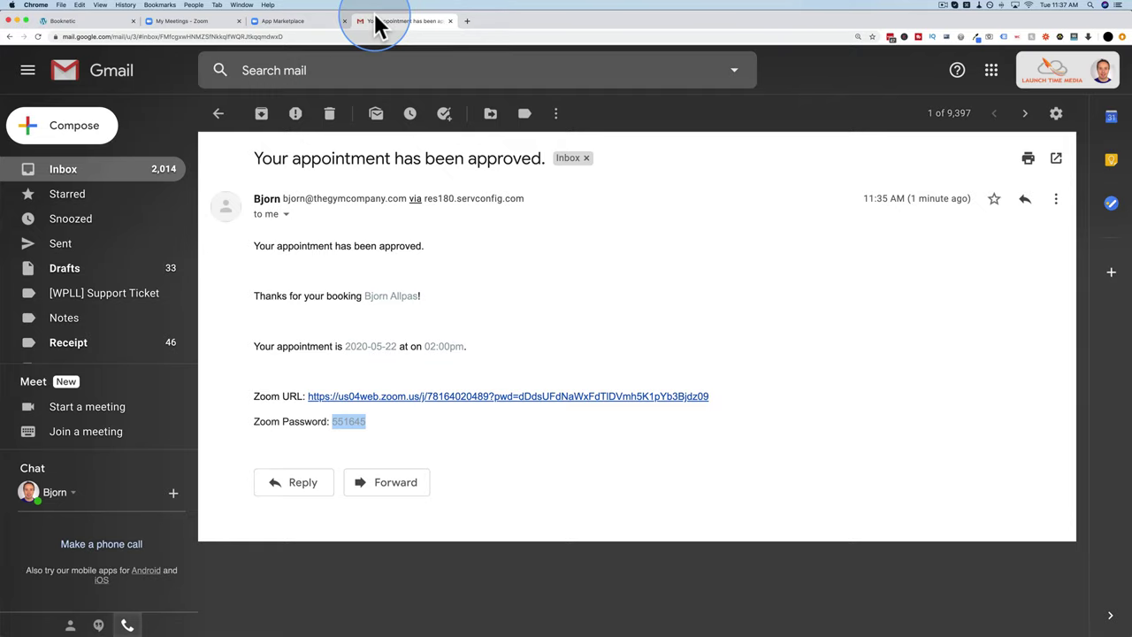
Step: Highlight the email's Zoom URL and Zoom Password lines, then return to Booknetic Appointments
click(389, 432)
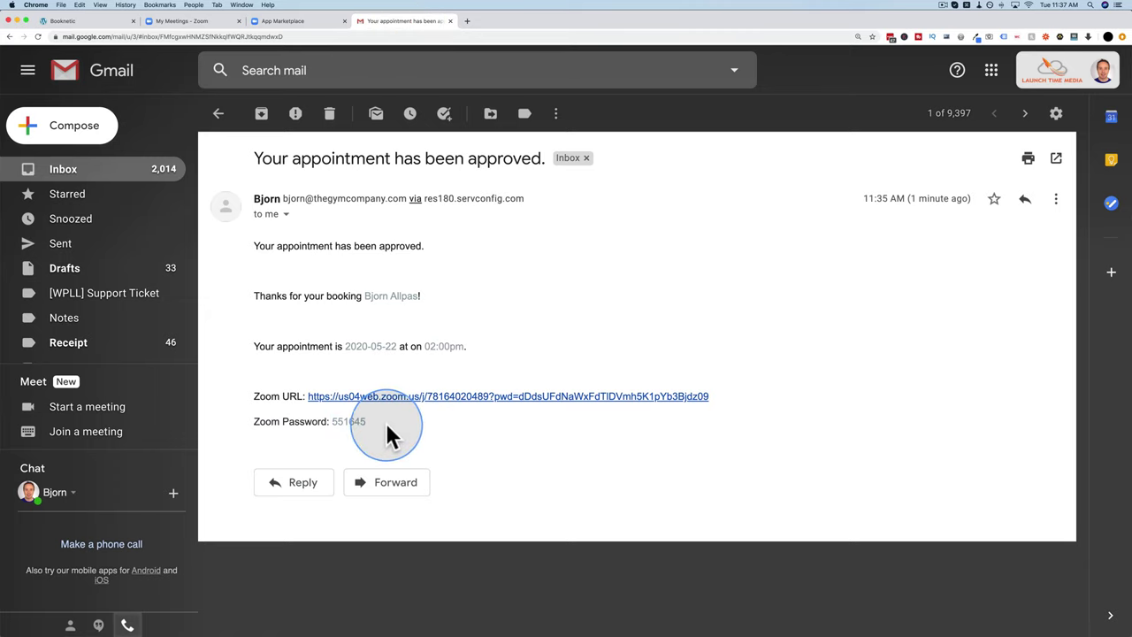
triple_click(253, 398)
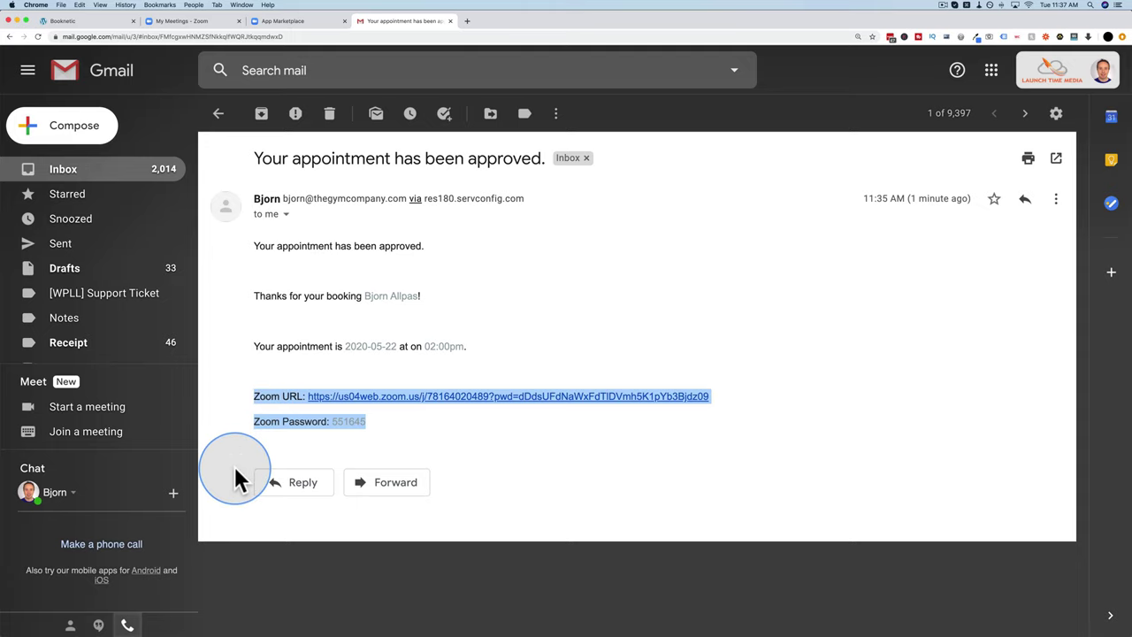
click(105, 22)
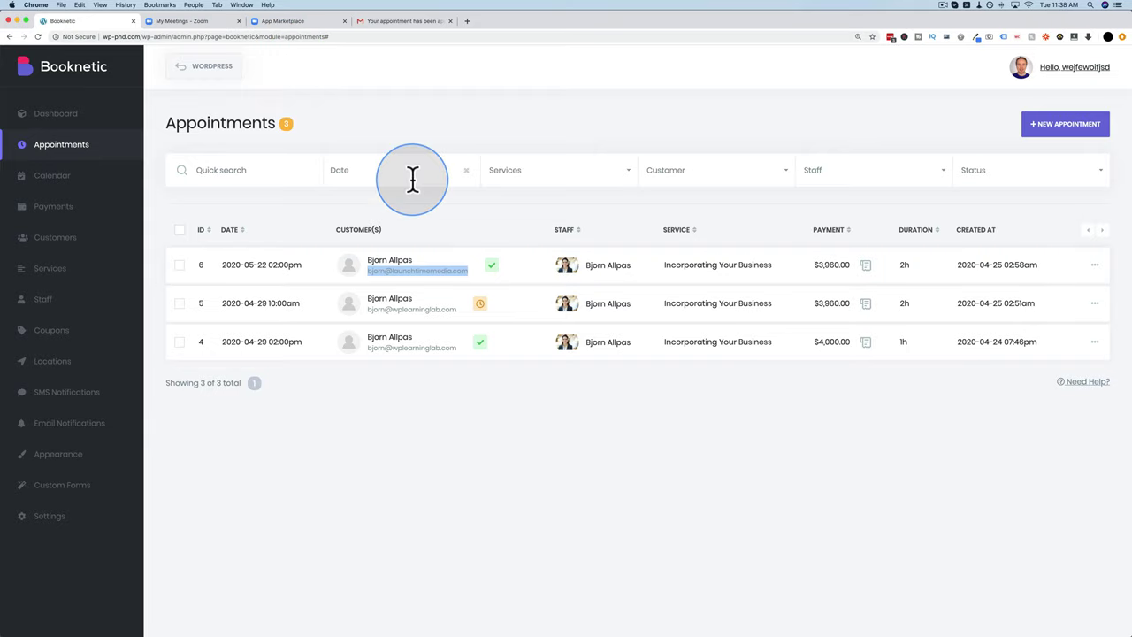
Step: Load the Booknetic CodeCanyon product page in a new tab and scroll through its features
key(super+t)
text(codecanyon.net/item/booknetic-wordpress-appointment-booking-and-scheduling-system/24753467)
key(Return)
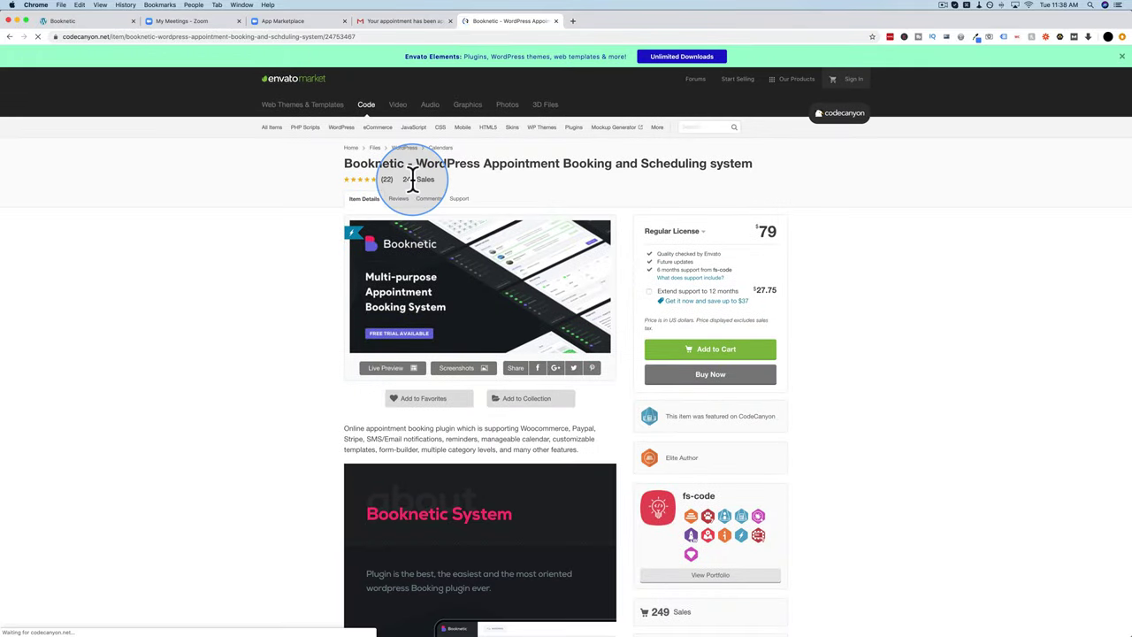
scroll(185, 369, down, 5)
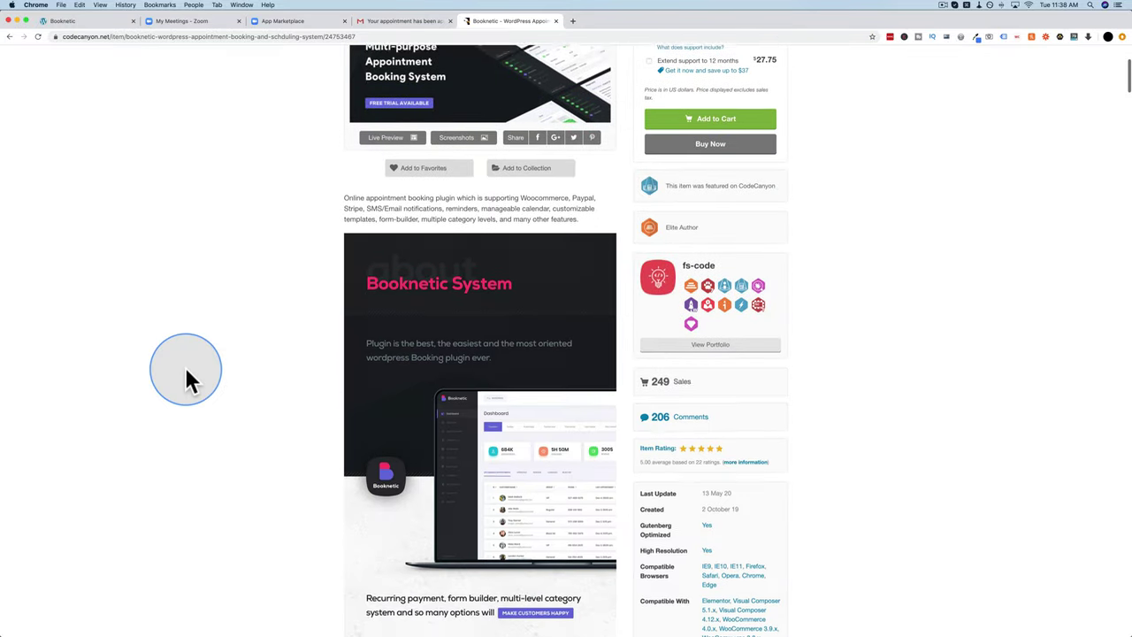
scroll(186, 371, down, 4)
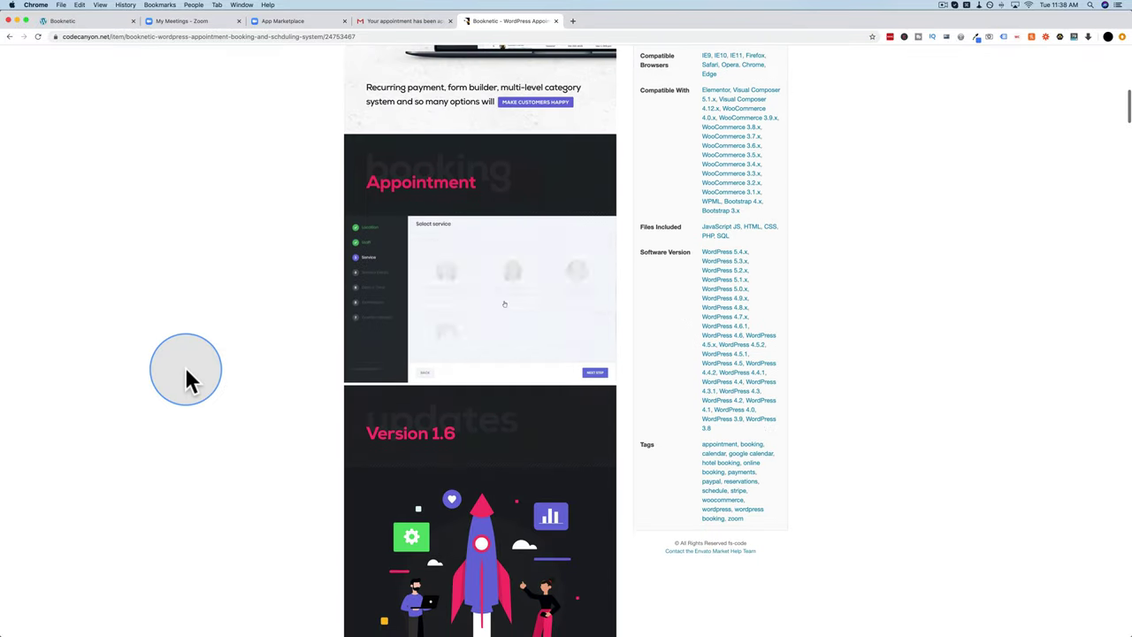
scroll(187, 379, down, 4)
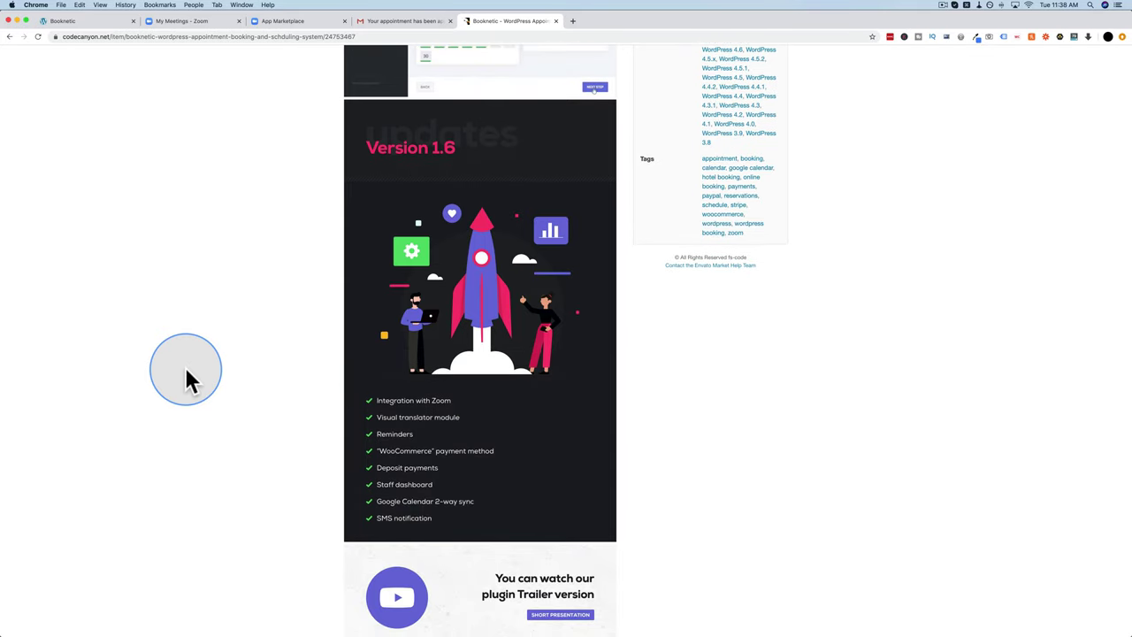
scroll(187, 374, down, 3)
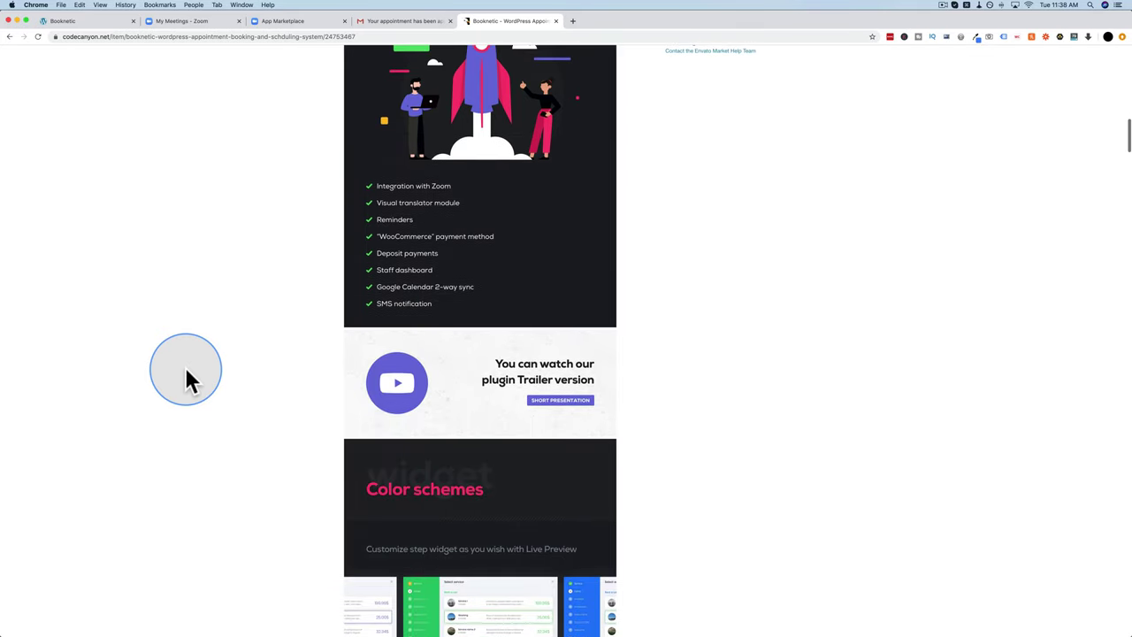
scroll(188, 376, up, 15)
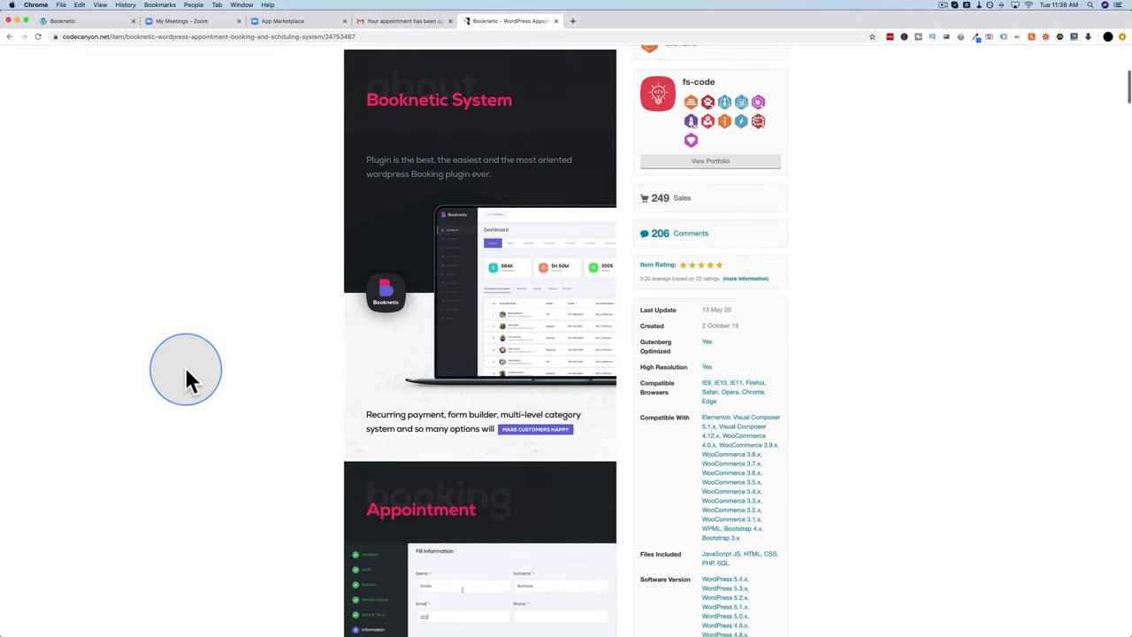